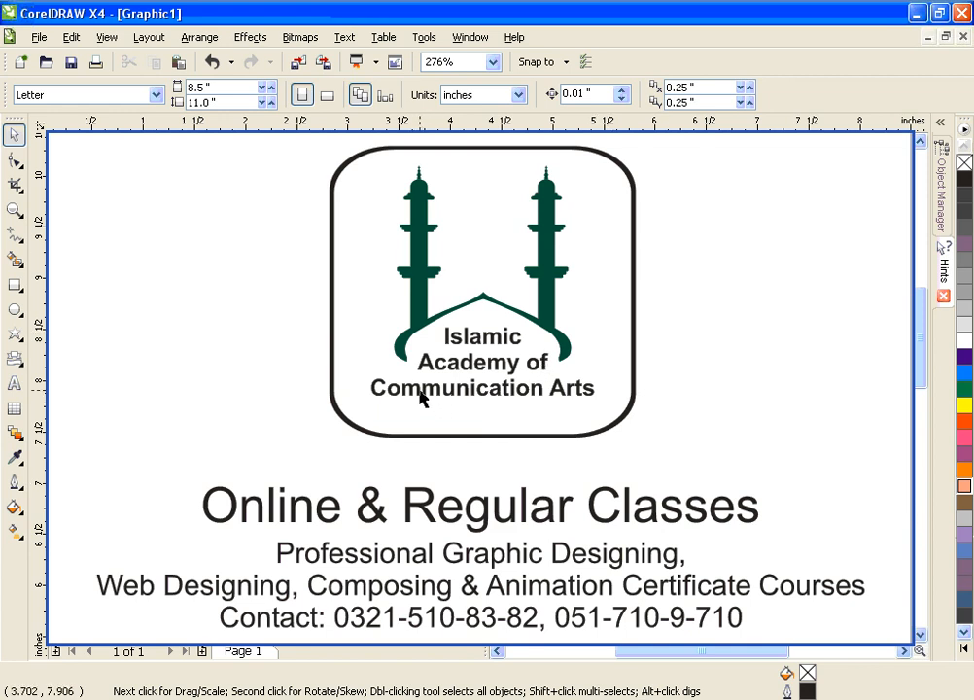
Step: Switch the Letter page to landscape orientation and restore it to portrait
{"action": "scroll", "coordinate": [470, 329], "scroll_direction": "down", "scroll_amount": 1}
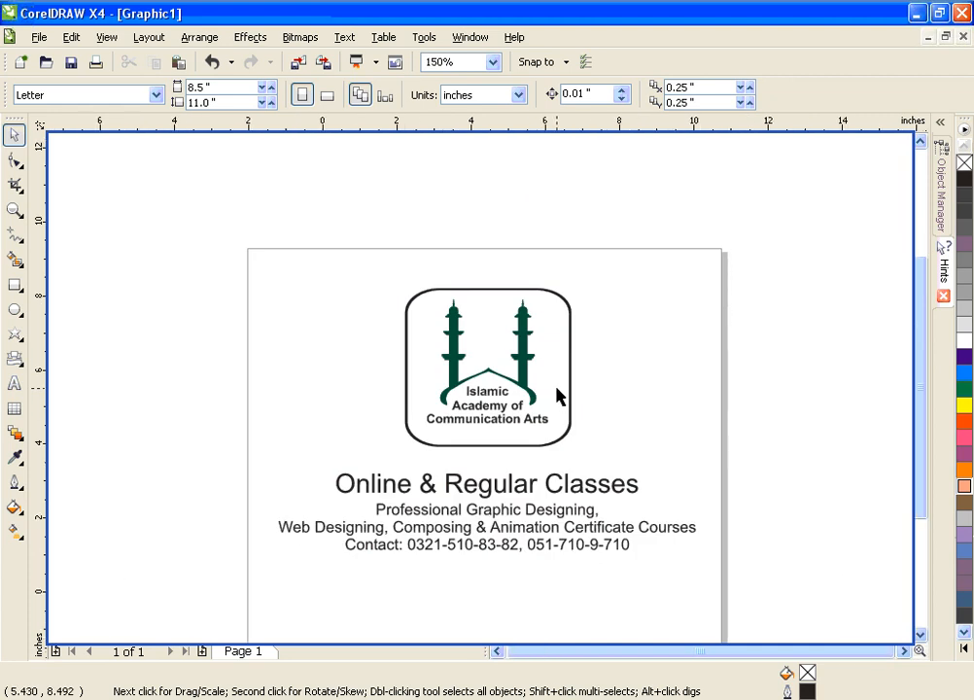
{"action": "scroll", "coordinate": [559, 395], "scroll_direction": "down", "scroll_amount": 1}
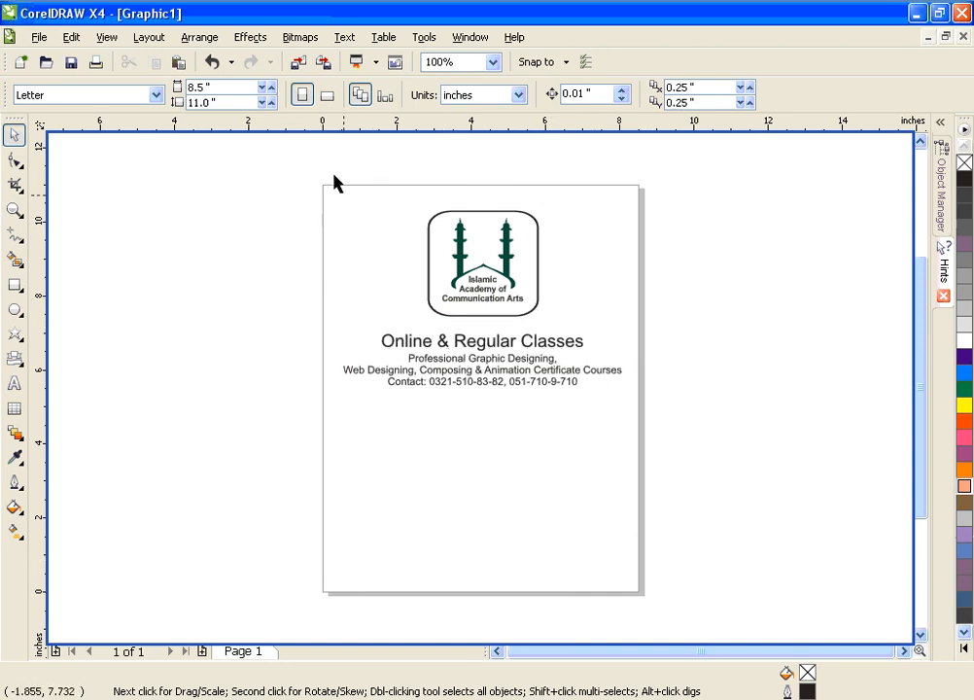
{"action": "left_click", "coordinate": [203, 86]}
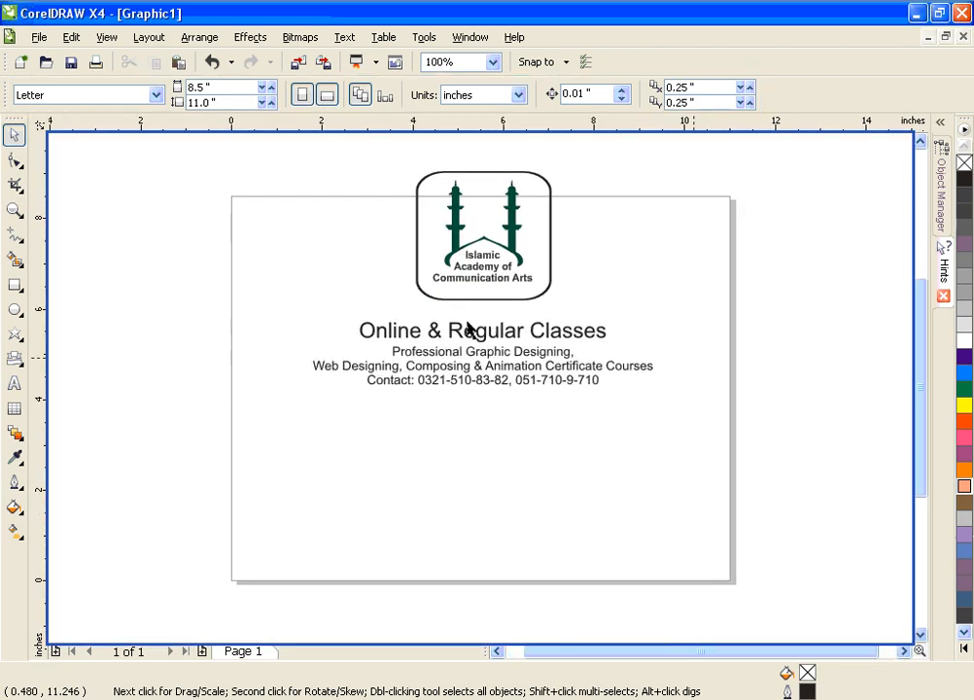
{"action": "left_click", "coordinate": [303, 95]}
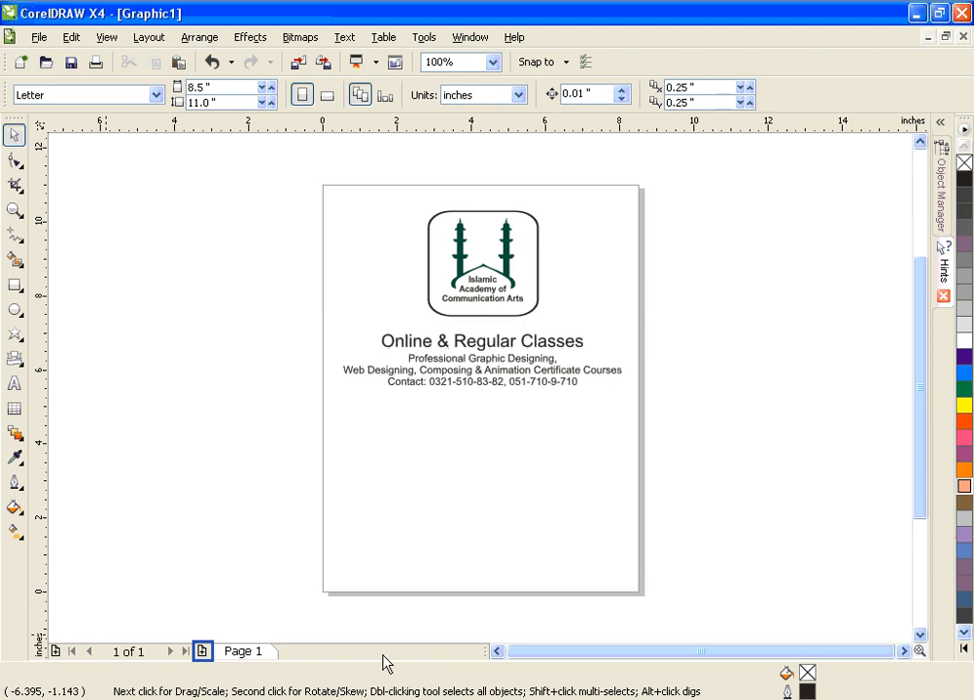
Step: Look over the flyer page and workspace in CorelDRAW X4 and in CorelDRAW 9
{"action": "left_click", "coordinate": [666, 652]}
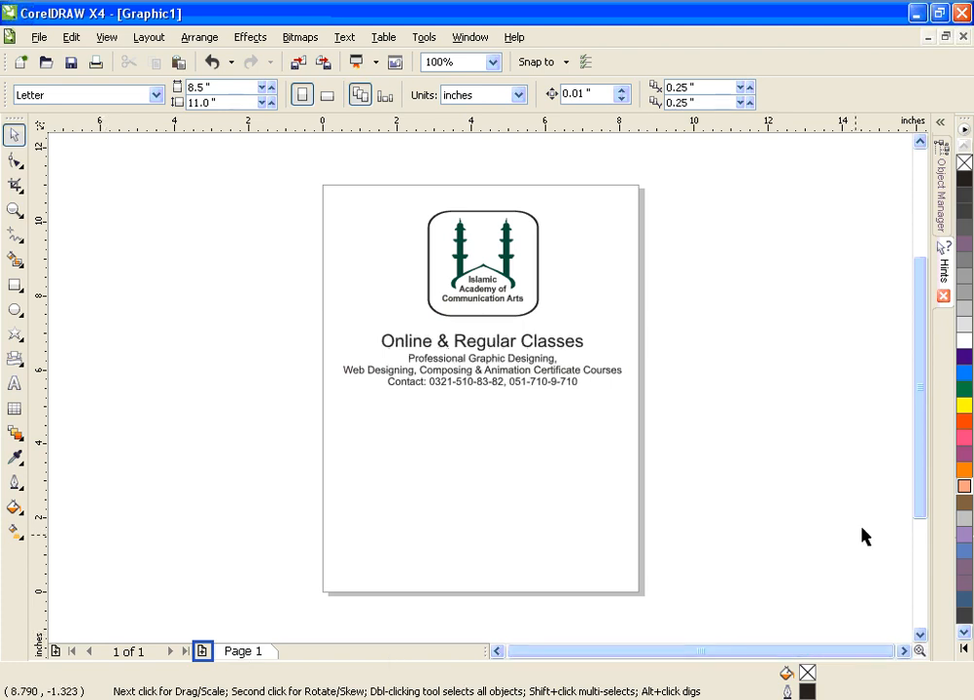
{"action": "scroll", "coordinate": [920, 494], "scroll_direction": "up", "scroll_amount": 2}
{"action": "scroll", "coordinate": [920, 491], "scroll_direction": "down", "scroll_amount": 2}
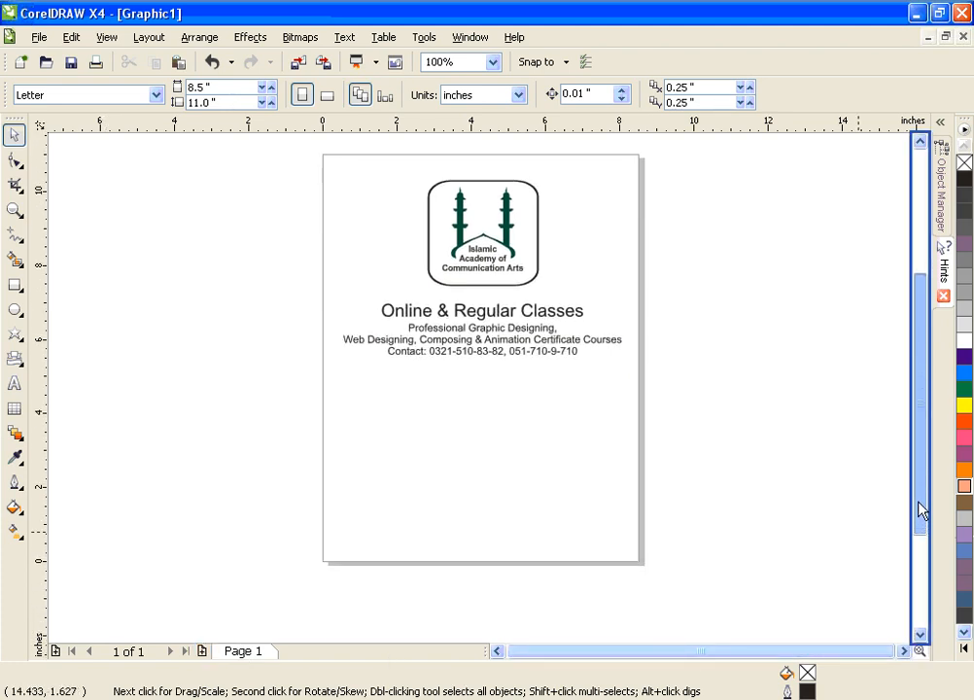
{"action": "scroll", "coordinate": [919, 491], "scroll_direction": "up", "scroll_amount": 2}
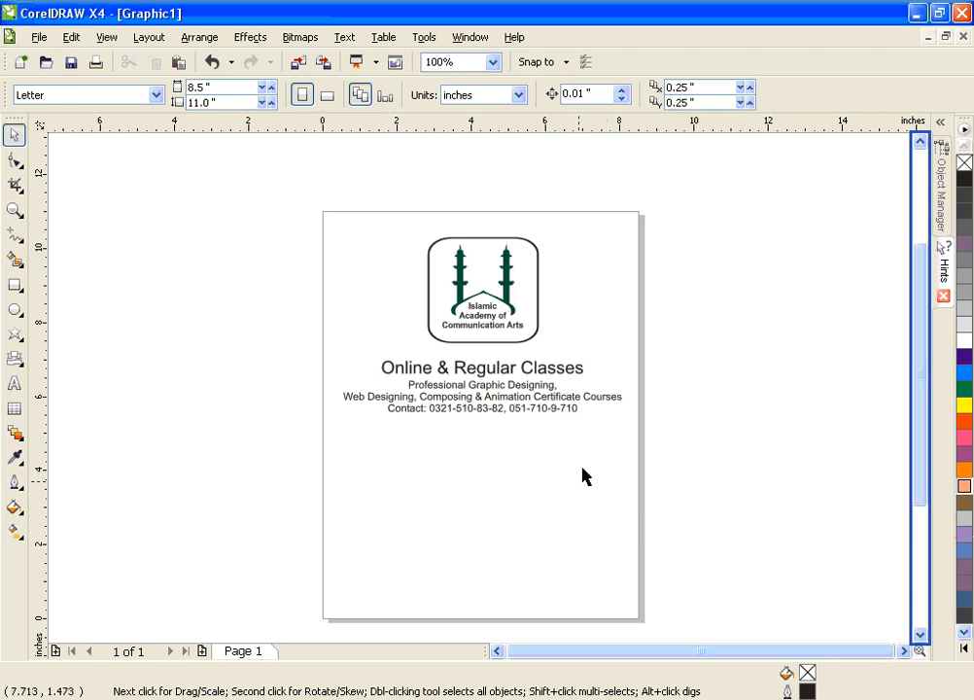
{"action": "left_click", "coordinate": [746, 541]}
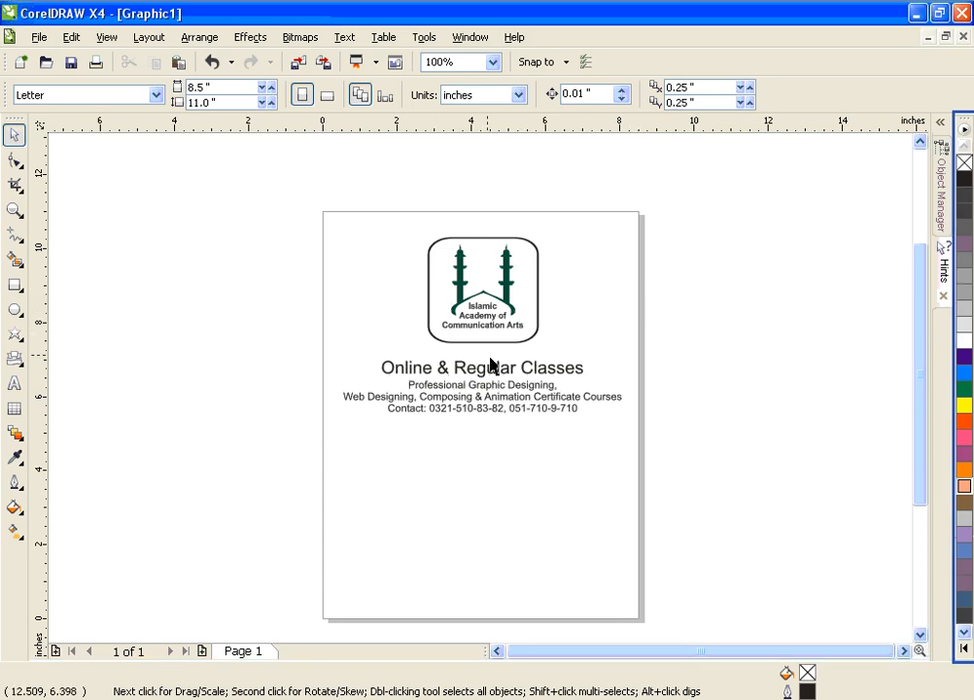
{"action": "left_click", "coordinate": [693, 522]}
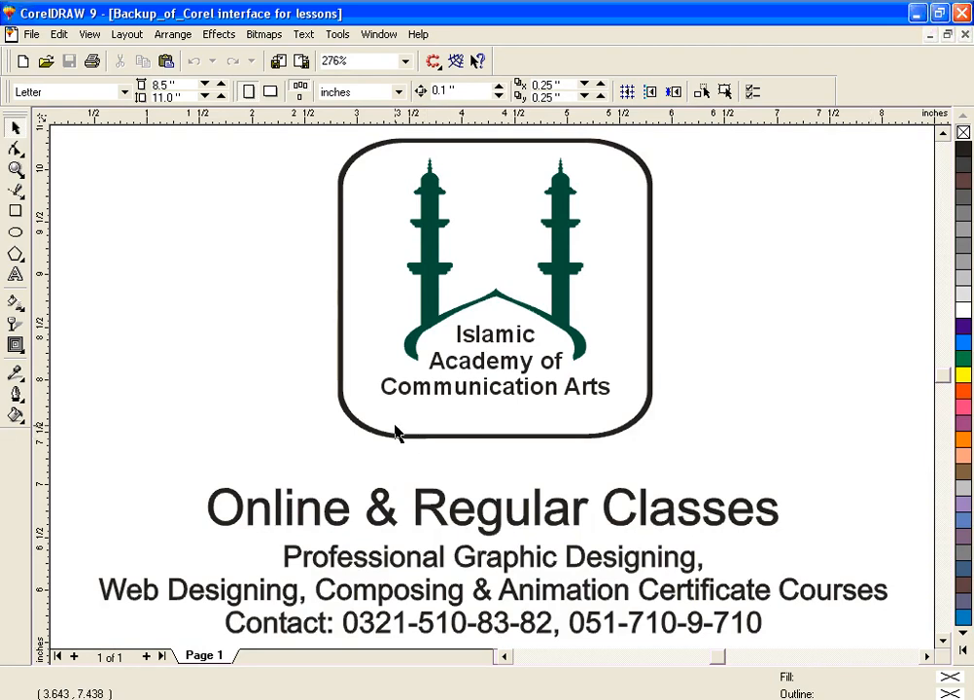
{"action": "key", "text": "shift+F4"}
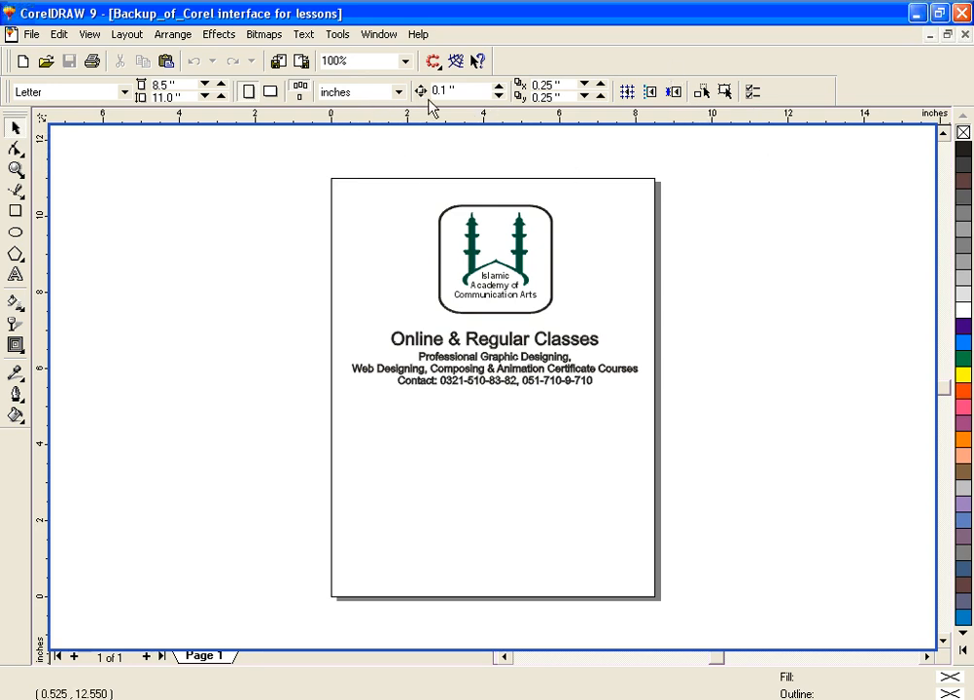
{"action": "left_click", "coordinate": [603, 99]}
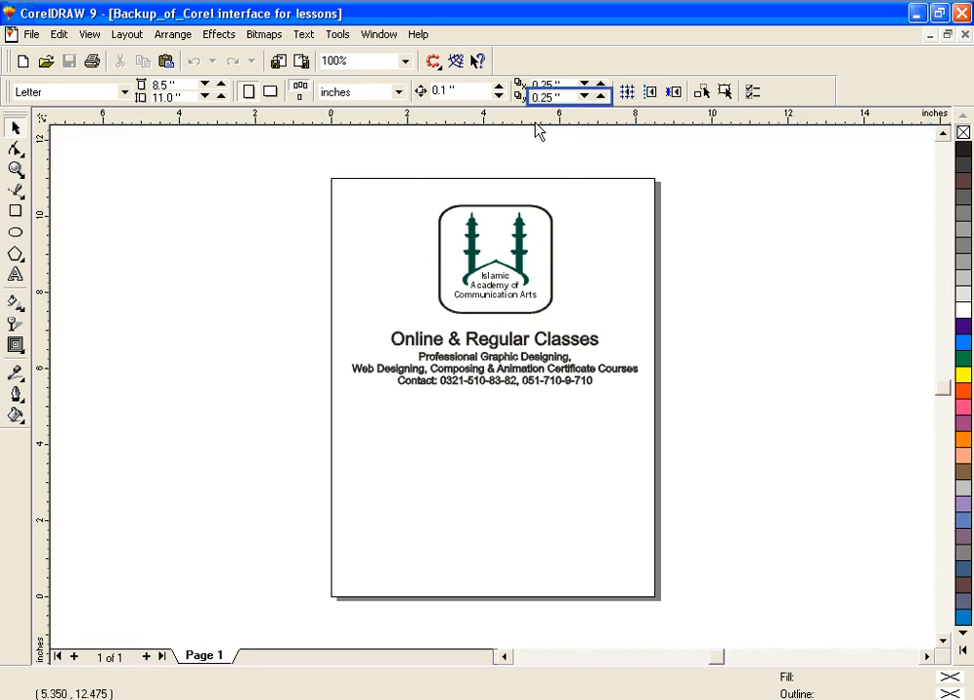
{"action": "left_click", "coordinate": [826, 158]}
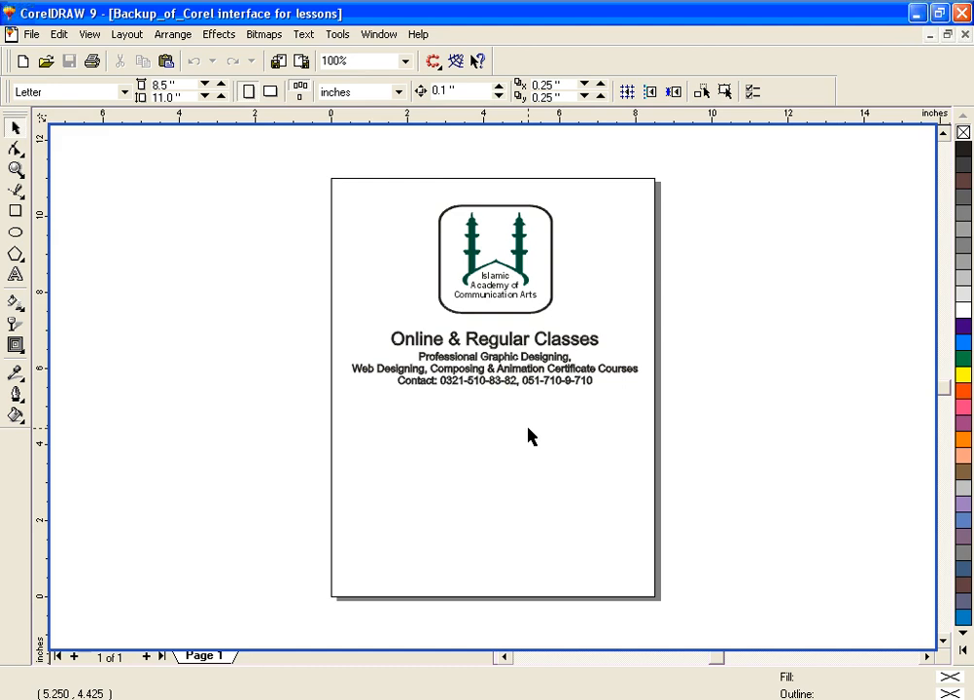
{"action": "left_click", "coordinate": [331, 61]}
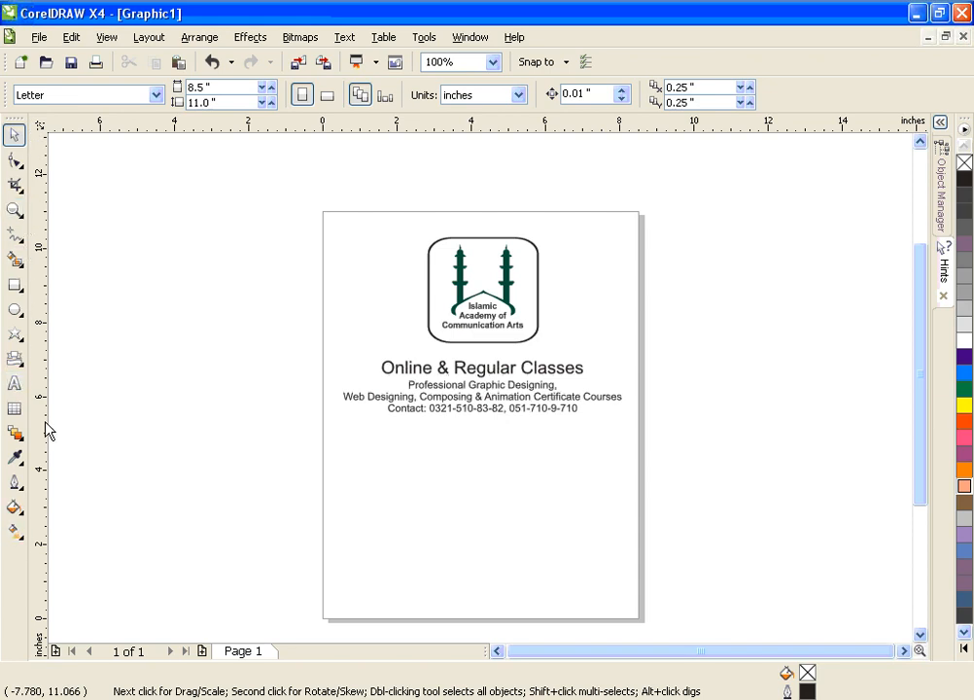
{"action": "left_click", "coordinate": [231, 391]}
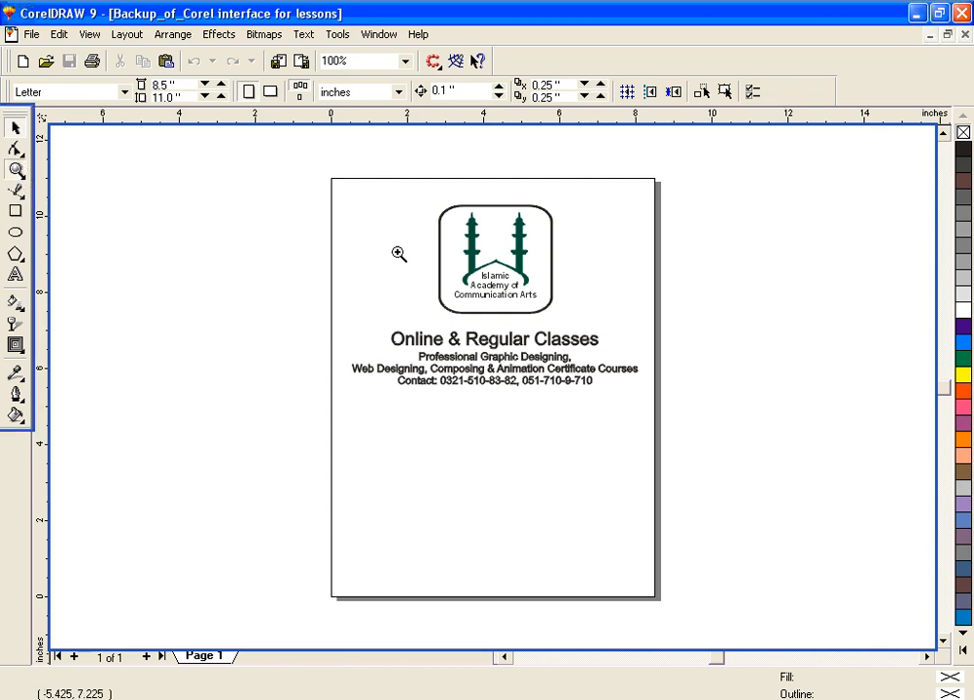
{"action": "left_click", "coordinate": [16, 169]}
{"action": "left_click_drag", "start_coordinate": [325, 187], "coordinate": [671, 409]}
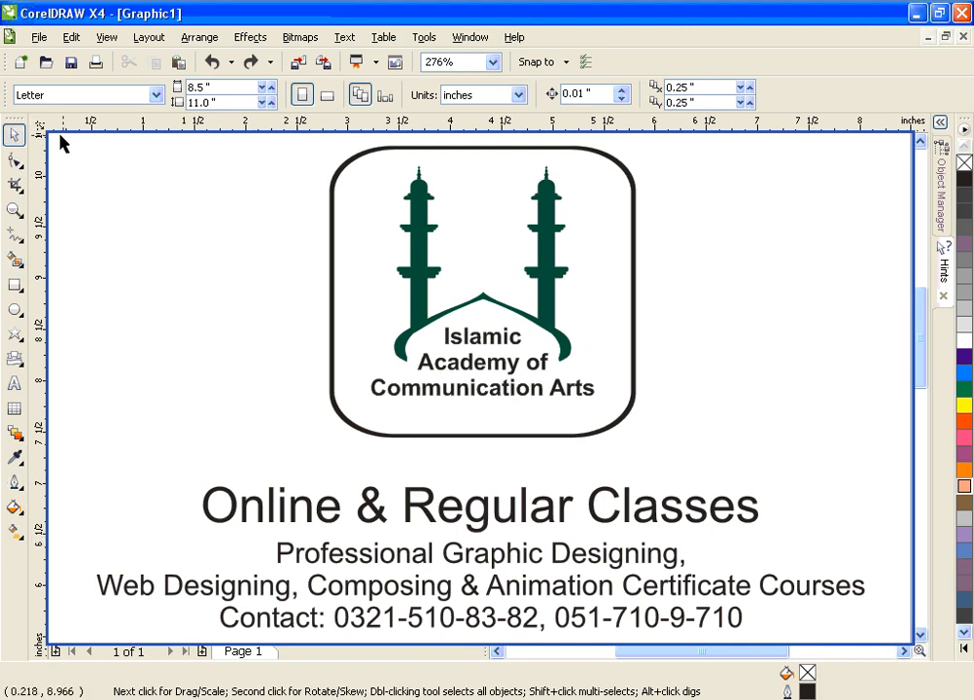
{"action": "left_click", "coordinate": [17, 482]}
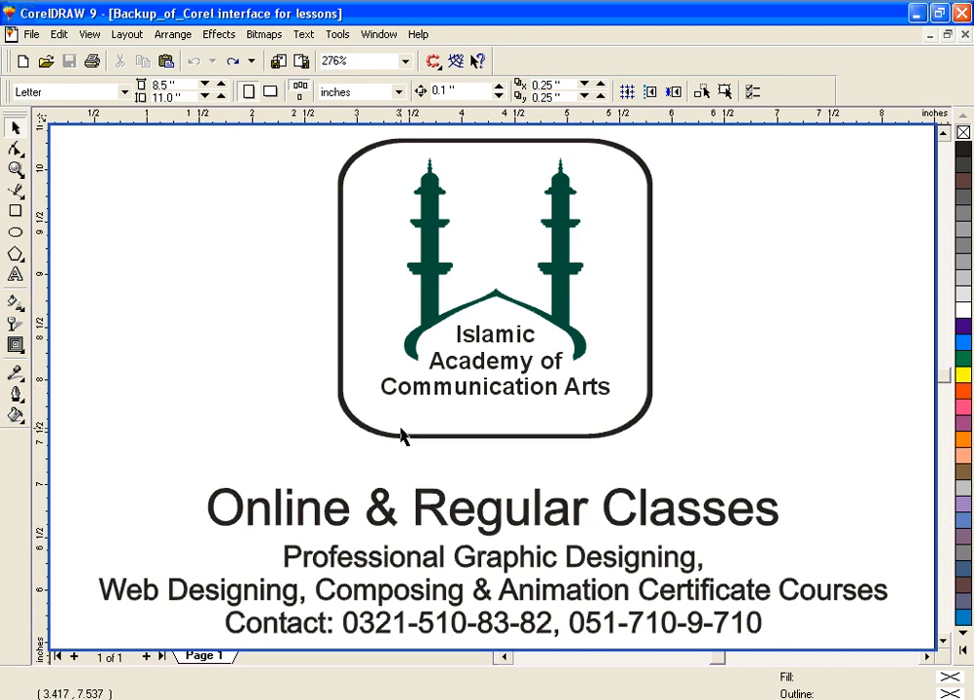
Step: Draw a rectangle about 2.35 by 1.88 inches in the empty lower half of the page in CorelDRAW 9, and deselect it
{"action": "key", "text": "F3"}
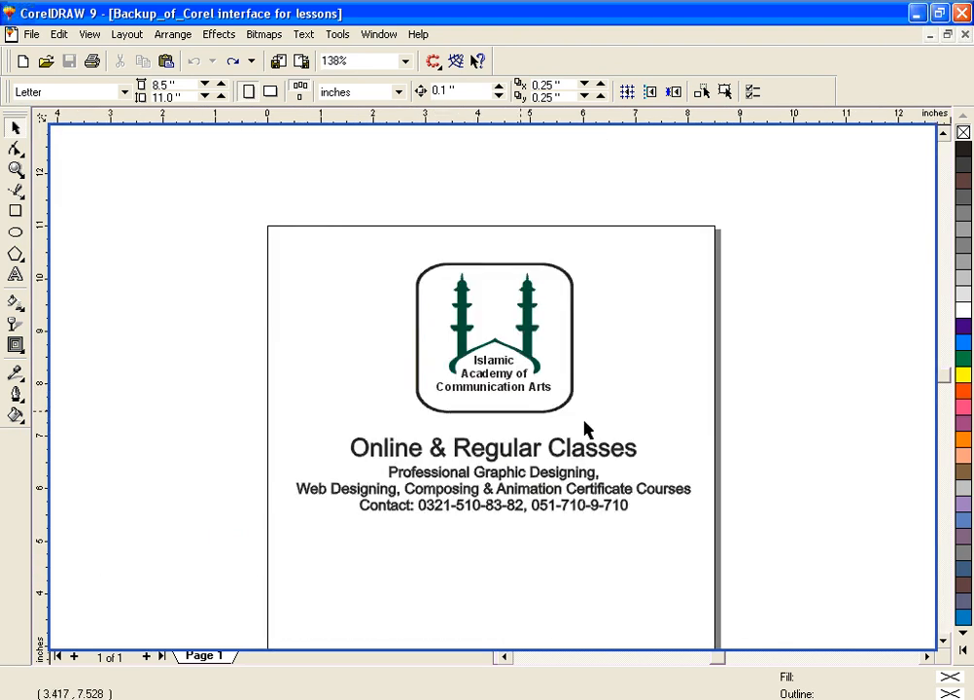
{"action": "key", "text": "F3"}
{"action": "key", "text": "z"}
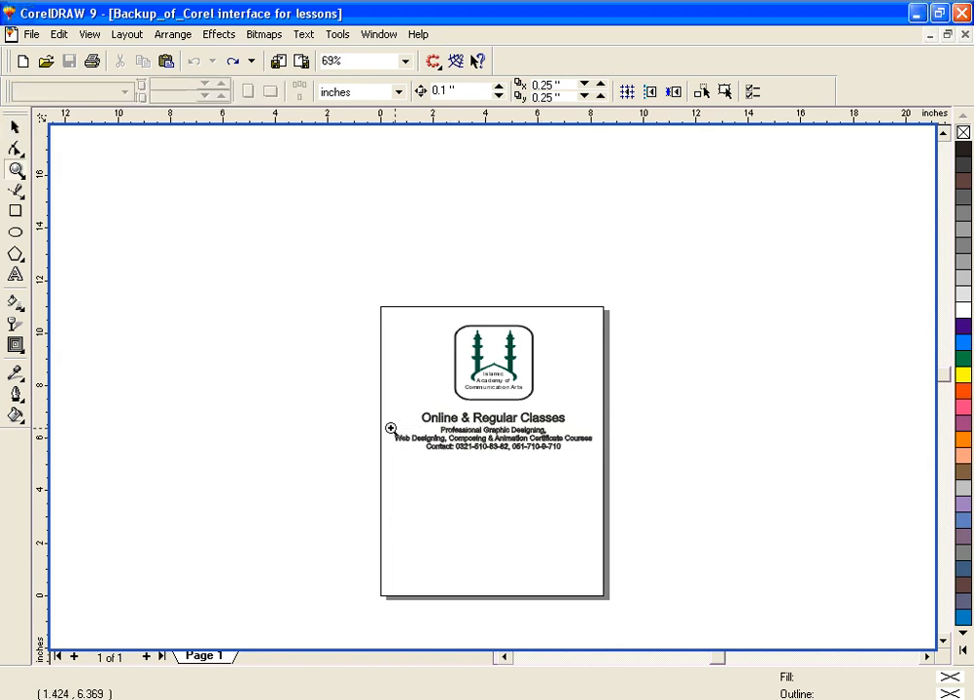
{"action": "left_click_drag", "start_coordinate": [466, 523], "coordinate": [585, 588]}
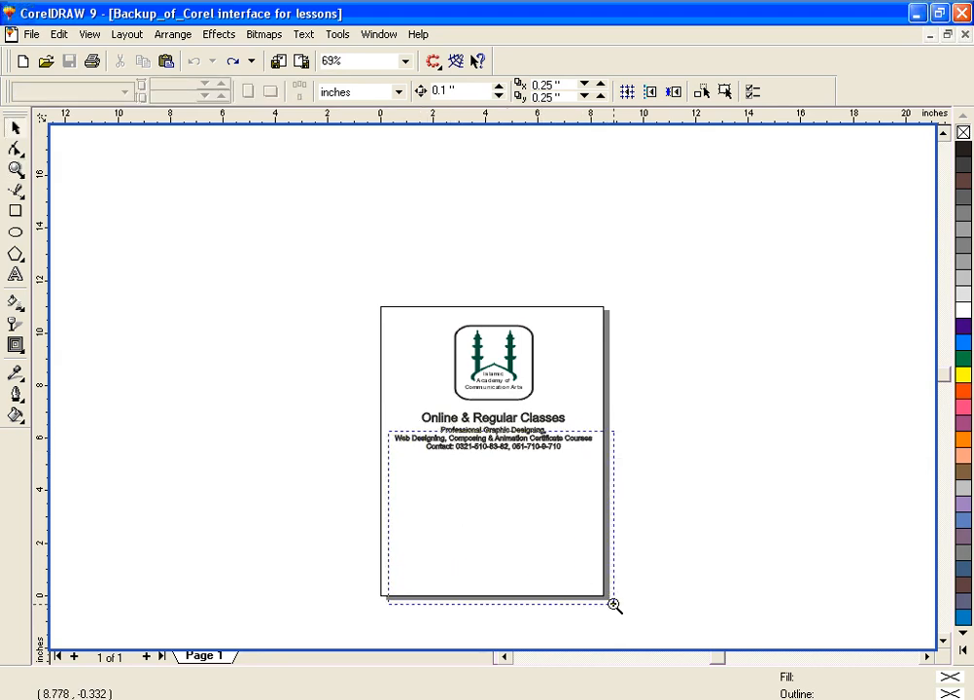
{"action": "left_click_drag", "start_coordinate": [614, 604], "coordinate": [612, 608]}
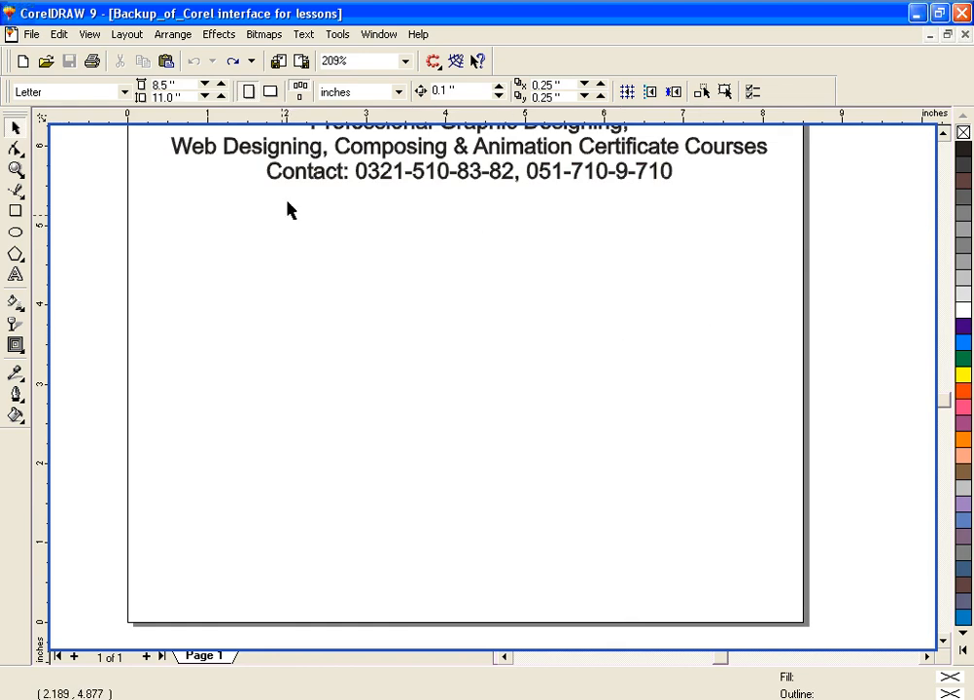
{"action": "left_click", "coordinate": [502, 657]}
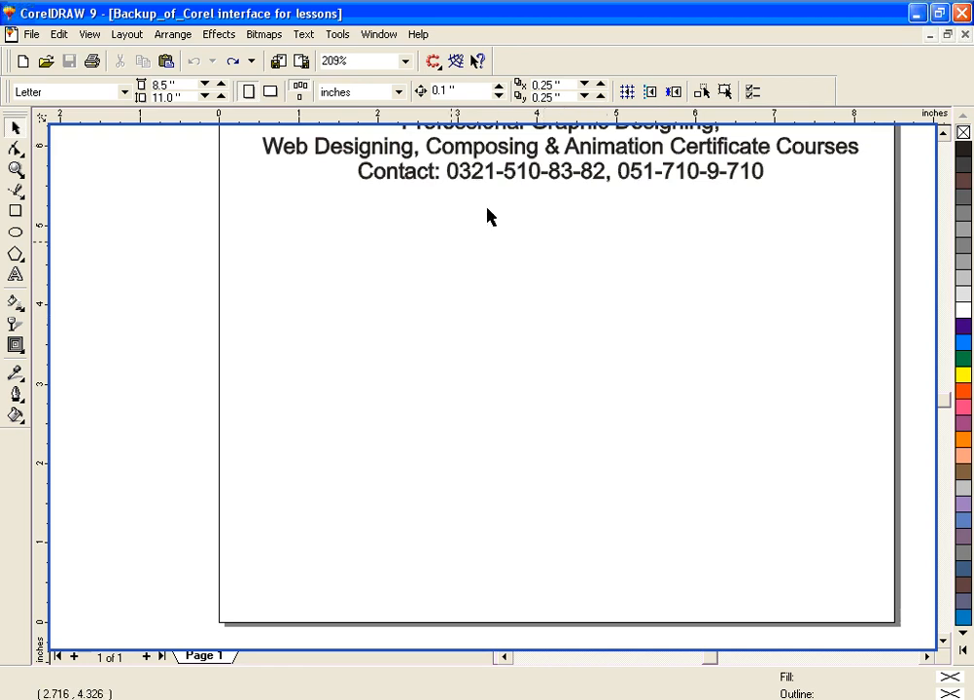
{"action": "left_click", "coordinate": [930, 658]}
{"action": "left_click", "coordinate": [931, 658]}
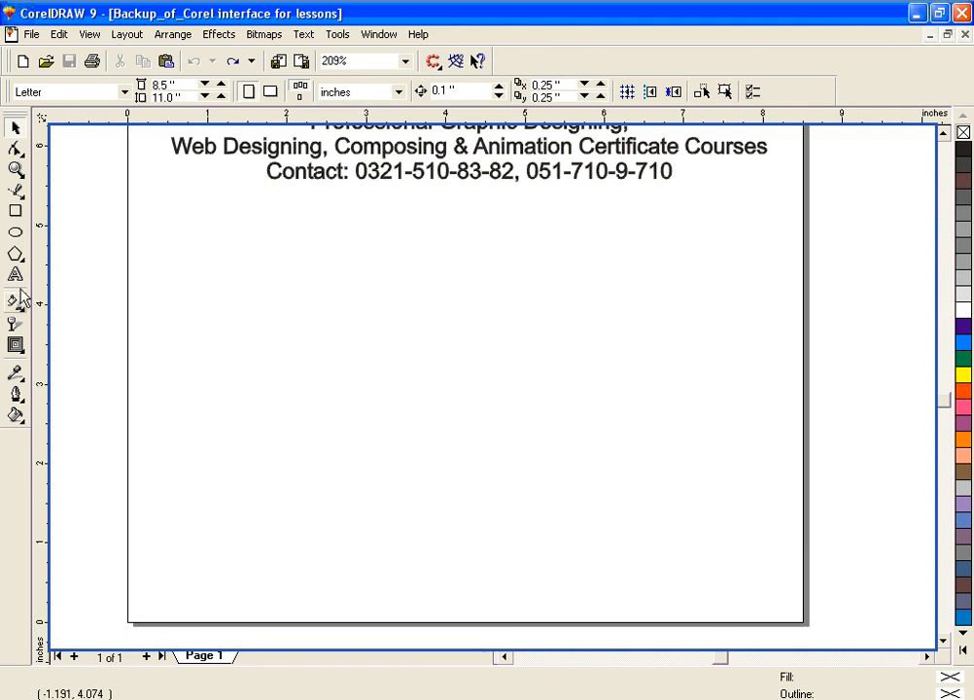
{"action": "left_click", "coordinate": [16, 212]}
{"action": "left_click_drag", "start_coordinate": [383, 355], "coordinate": [568, 502]}
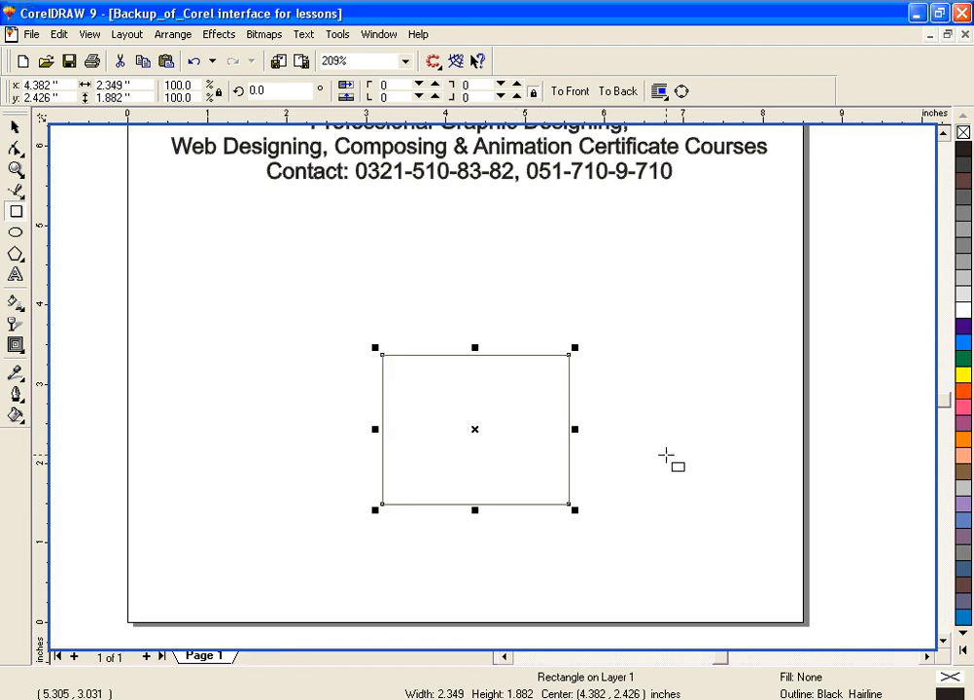
{"action": "left_click", "coordinate": [14, 126]}
{"action": "left_click", "coordinate": [246, 312]}
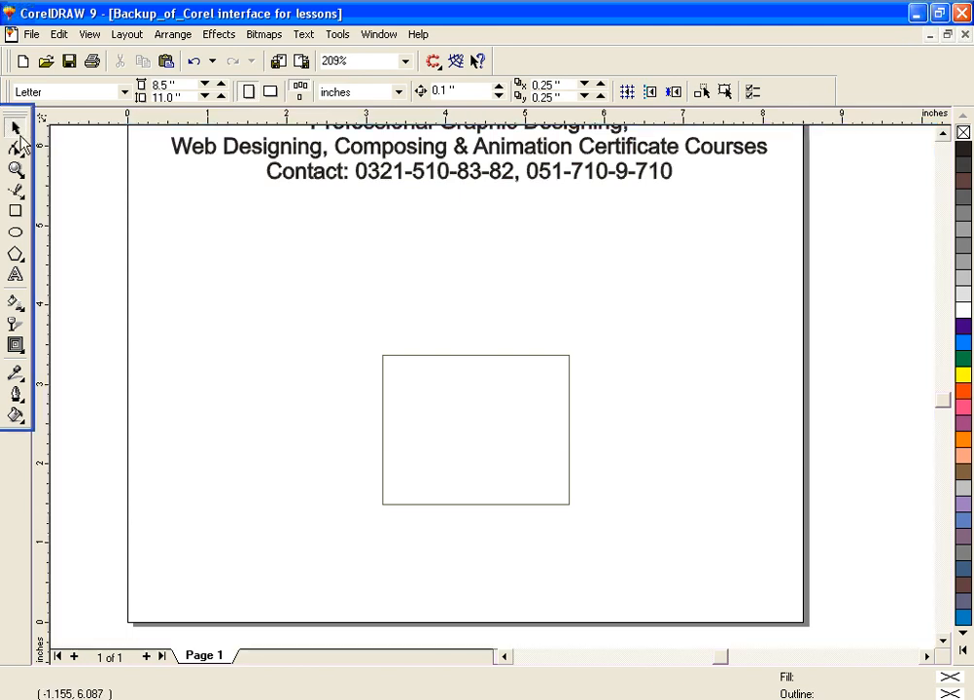
Step: Scale the rectangle proportionally, first up and finally down to about 2.07 by 1.66 inches
{"action": "left_click", "coordinate": [396, 357]}
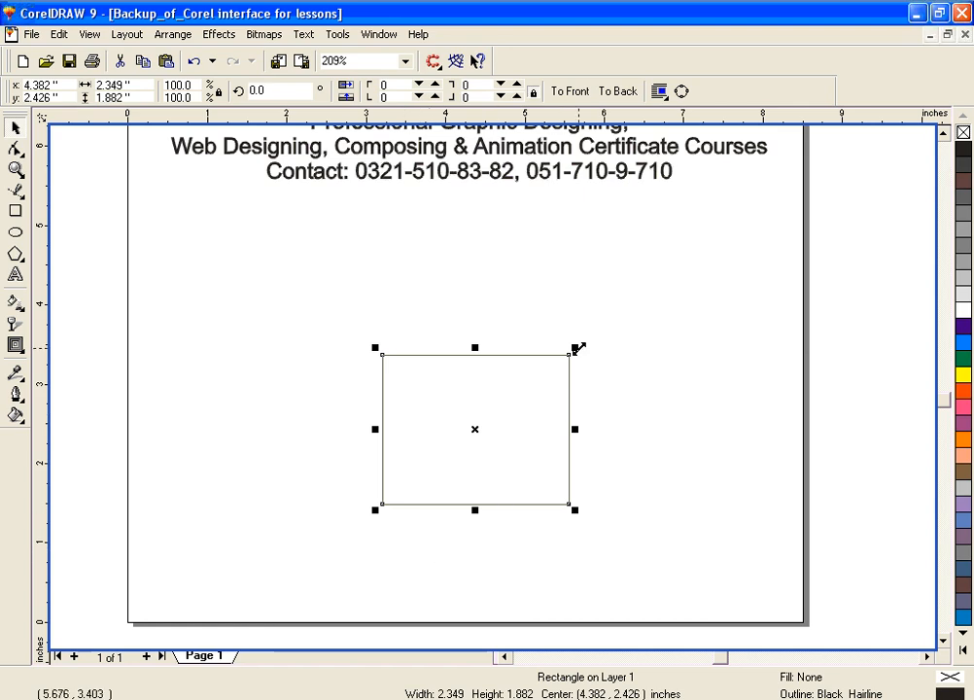
{"action": "left_click_drag", "start_coordinate": [573, 348], "coordinate": [673, 265]}
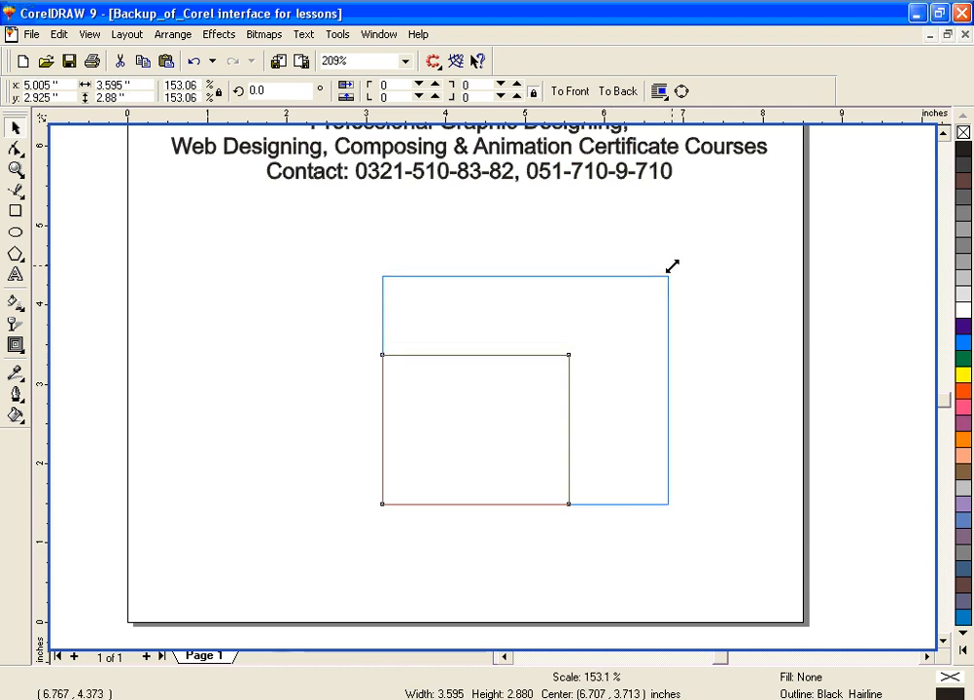
{"action": "left_click_drag", "start_coordinate": [670, 265], "coordinate": [644, 278]}
{"action": "mouse_move", "coordinate": [375, 510]}
{"action": "left_mouse_down"}
{"action": "mouse_move", "coordinate": [312, 563]}
{"action": "mouse_move", "coordinate": [372, 507]}
{"action": "left_mouse_up"}
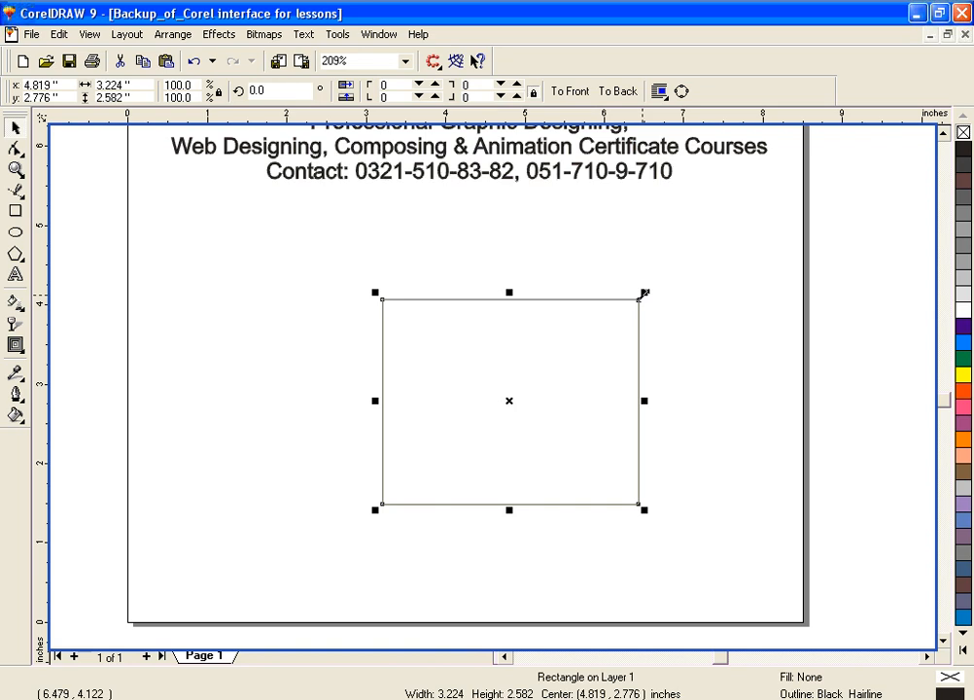
{"action": "left_click_drag", "start_coordinate": [644, 295], "coordinate": [594, 336]}
{"action": "mouse_move", "coordinate": [590, 408]}
{"action": "left_mouse_down"}
{"action": "mouse_move", "coordinate": [683, 410]}
{"action": "mouse_move", "coordinate": [590, 410]}
{"action": "left_mouse_up"}
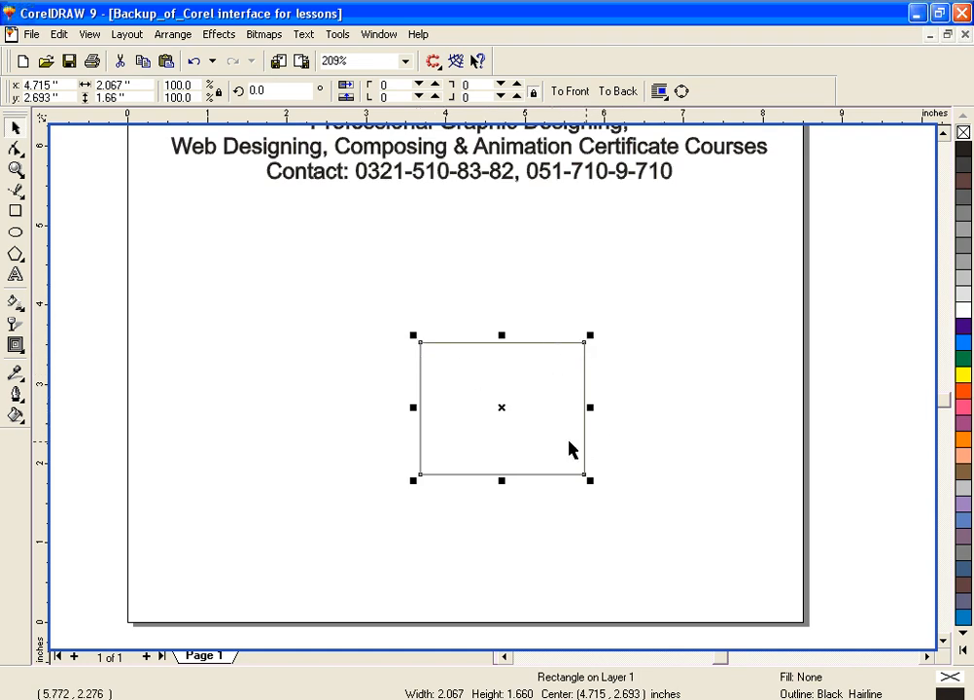
Step: Rotate the rectangle about its center to about 225 degrees and undo the rotation
{"action": "left_click", "coordinate": [502, 406]}
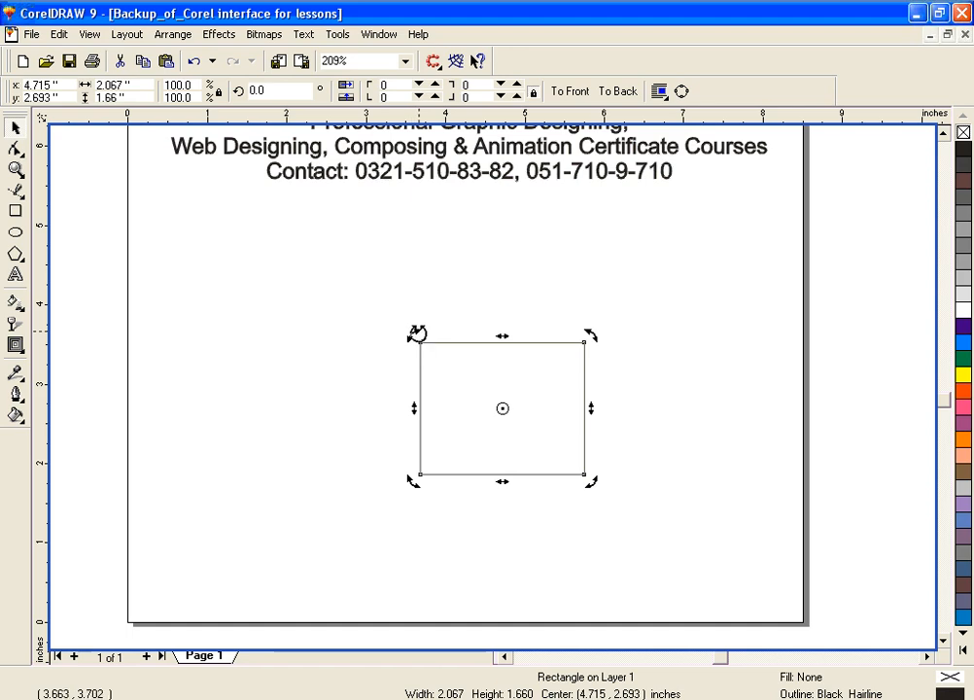
{"action": "left_click_drag", "start_coordinate": [417, 333], "coordinate": [678, 399]}
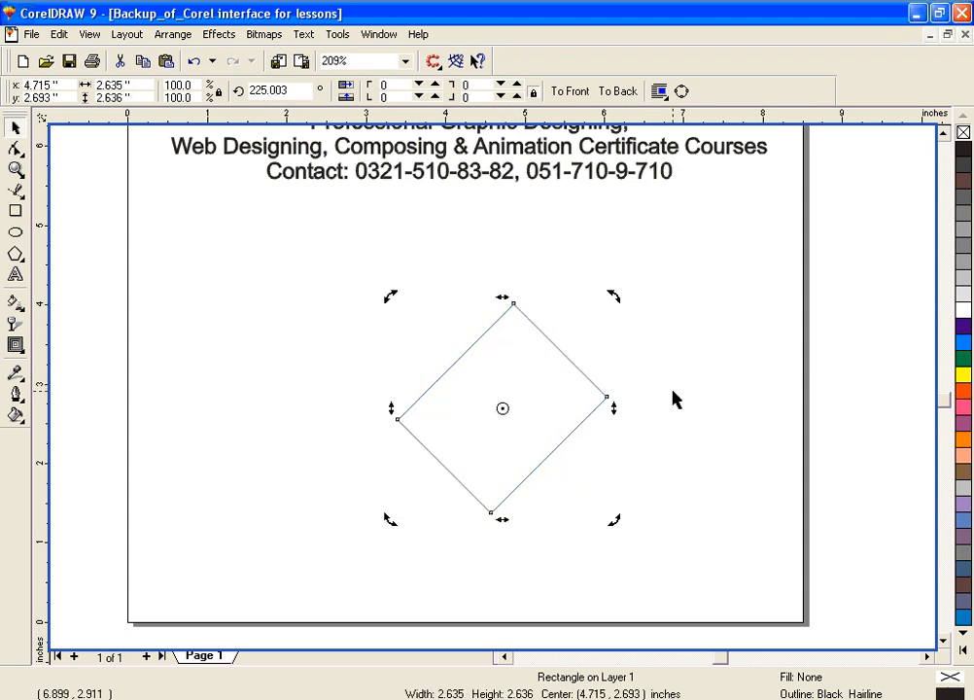
{"action": "key", "text": "ctrl+z"}
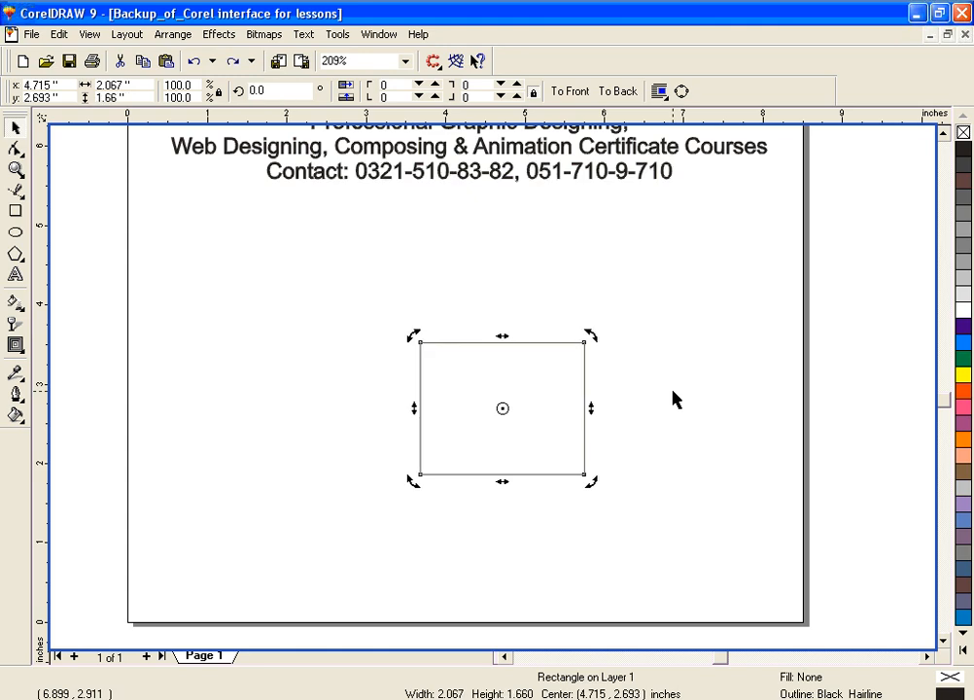
{"action": "left_click", "coordinate": [501, 406]}
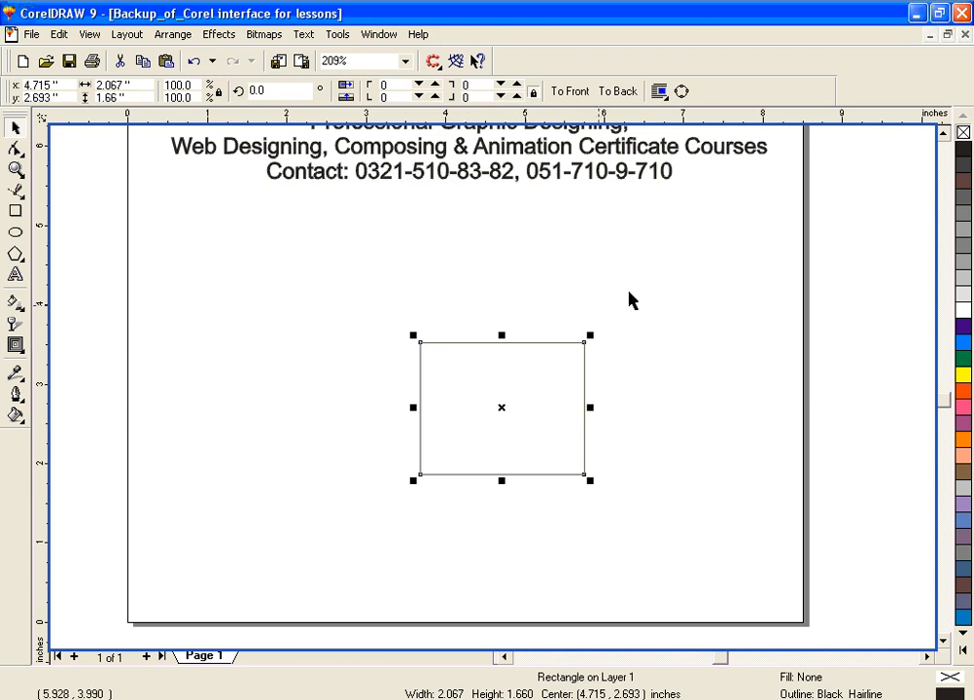
Step: Move the rectangle by its center mark so it is centered at about 4.21, 2.62 inches, and deselect it
{"action": "left_click", "coordinate": [499, 409]}
{"action": "left_click_drag", "start_coordinate": [499, 408], "coordinate": [578, 352]}
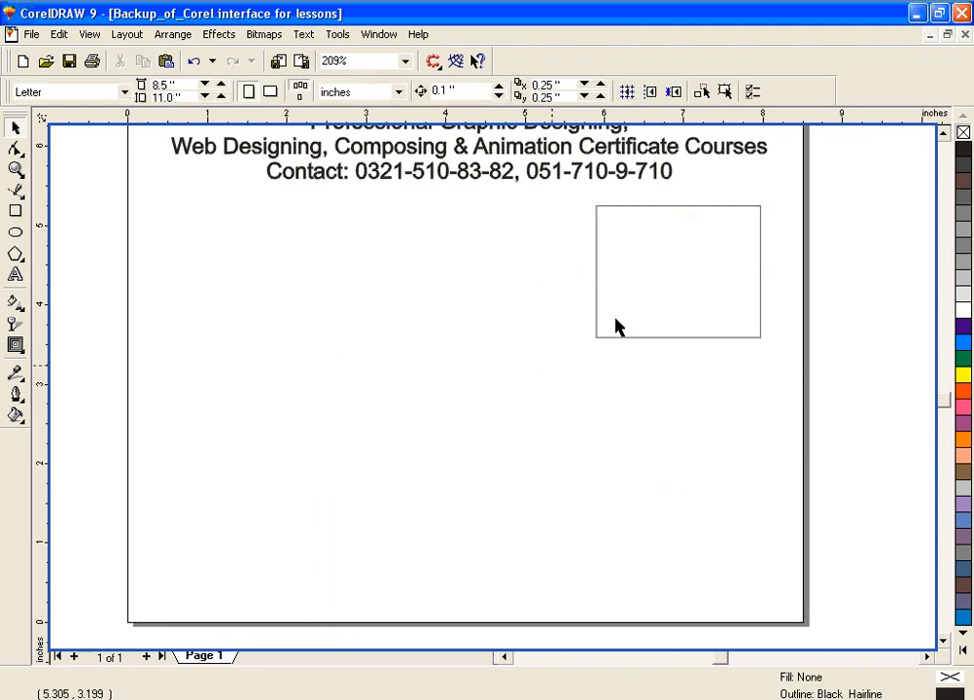
{"action": "left_click", "coordinate": [691, 339]}
{"action": "left_click_drag", "start_coordinate": [619, 349], "coordinate": [463, 409]}
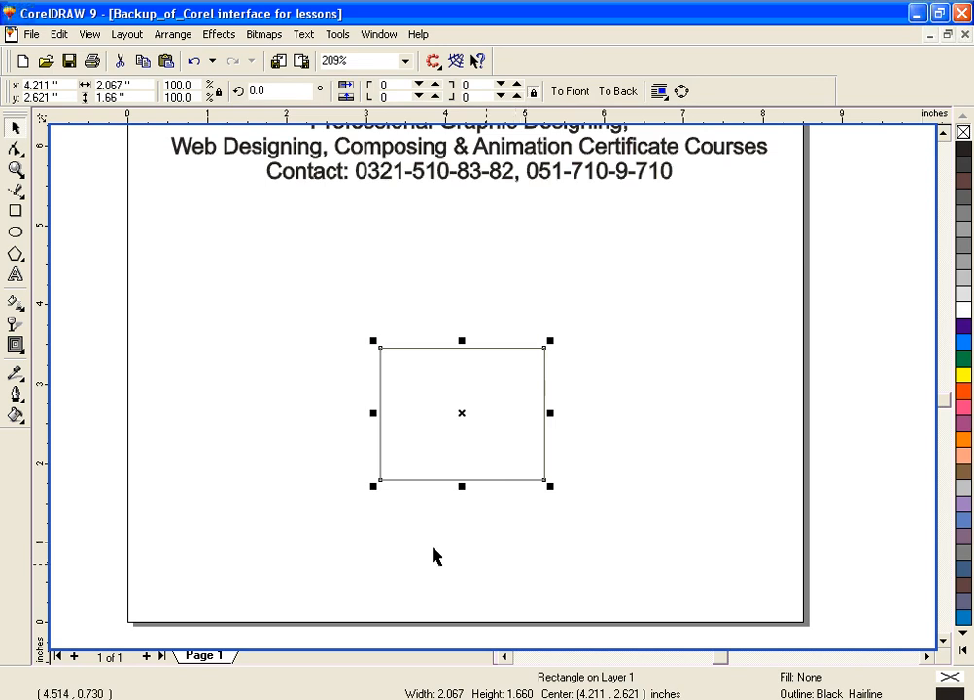
{"action": "left_click", "coordinate": [141, 293]}
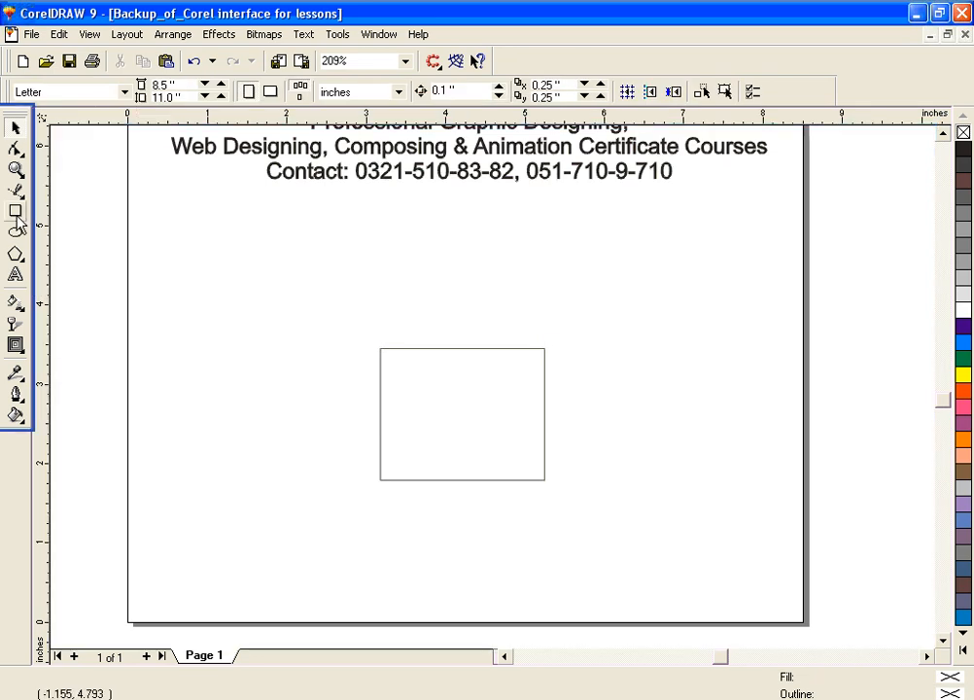
Step: Move the rectangle by its center mark so it is centered at about 1.95, 3.41 inches, and deselect it
{"action": "left_click", "coordinate": [15, 170]}
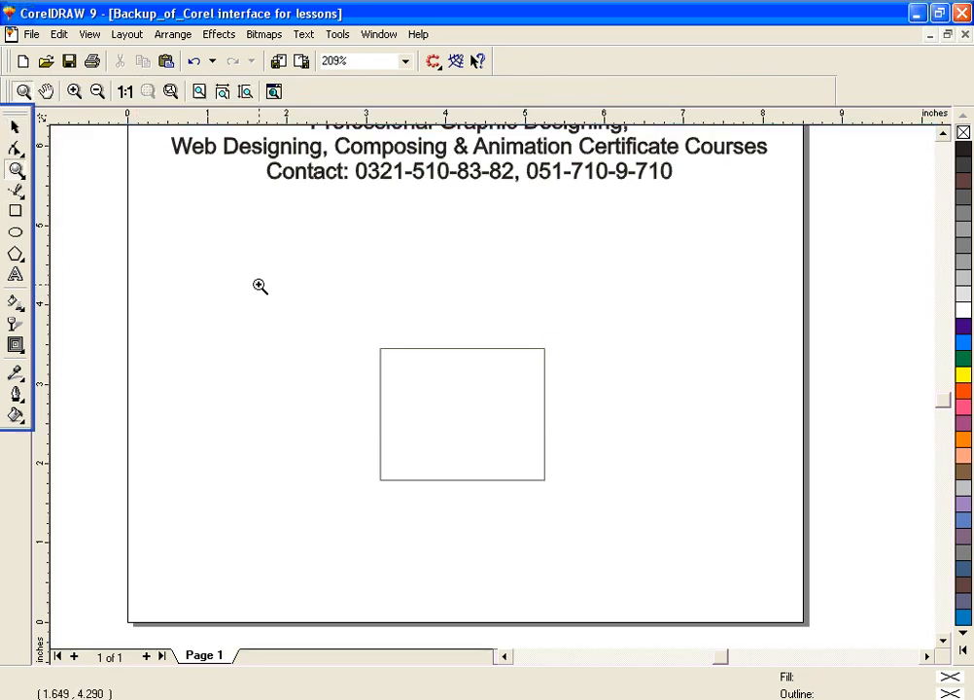
{"action": "key", "text": "space"}
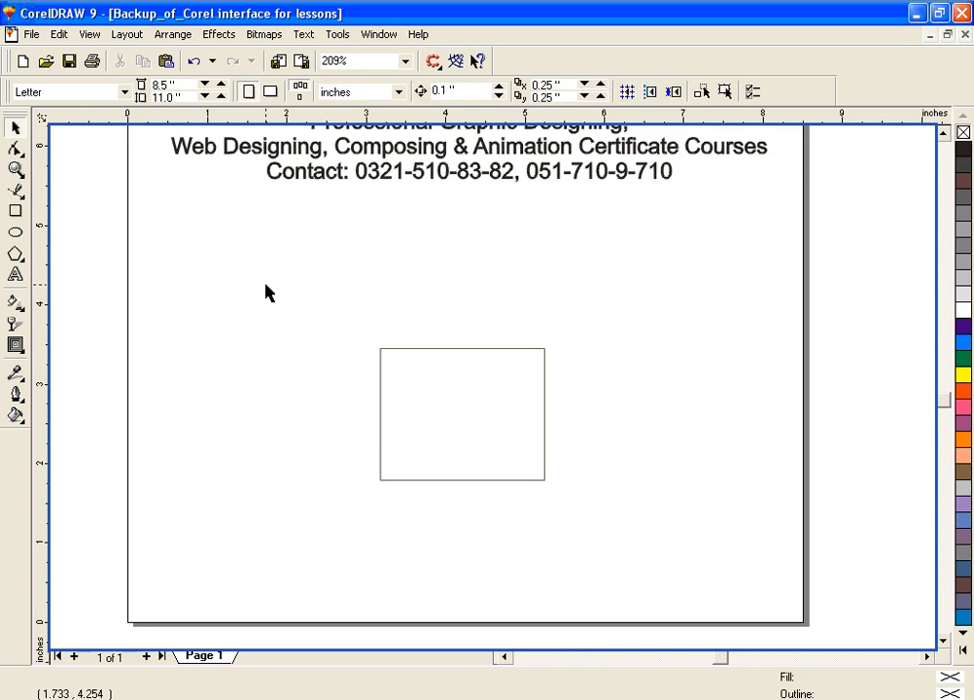
{"action": "left_click_drag", "start_coordinate": [349, 321], "coordinate": [583, 532]}
{"action": "left_click_drag", "start_coordinate": [461, 413], "coordinate": [280, 353]}
{"action": "left_click", "coordinate": [408, 341]}
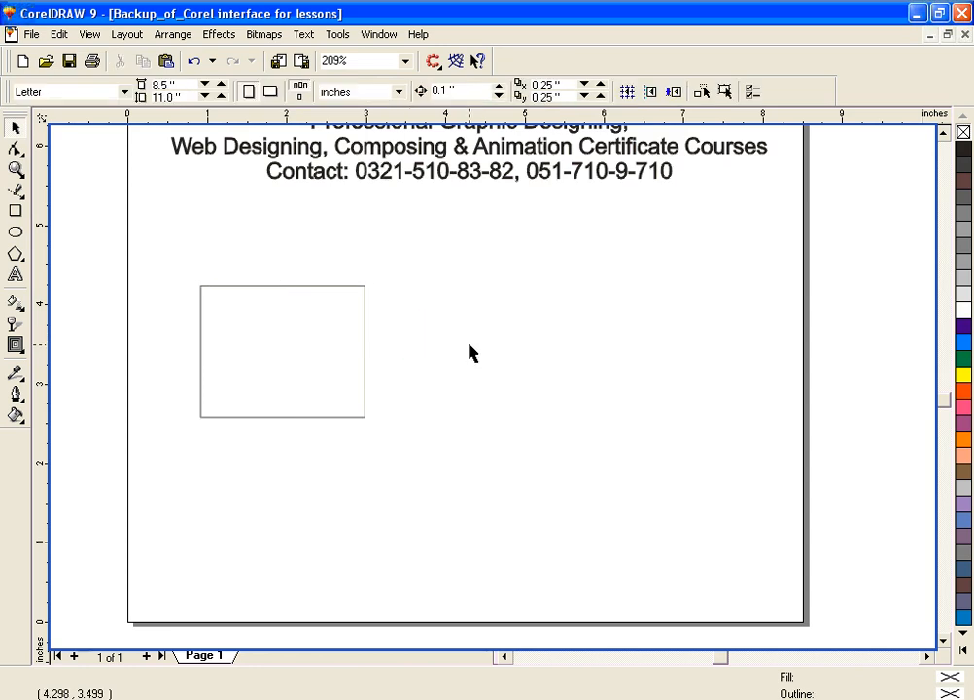
Step: Move the rectangle so it is centered at about 4.88, 2.62 inches, and rotate it about its center to about 289 degrees
{"action": "key", "text": "F2"}
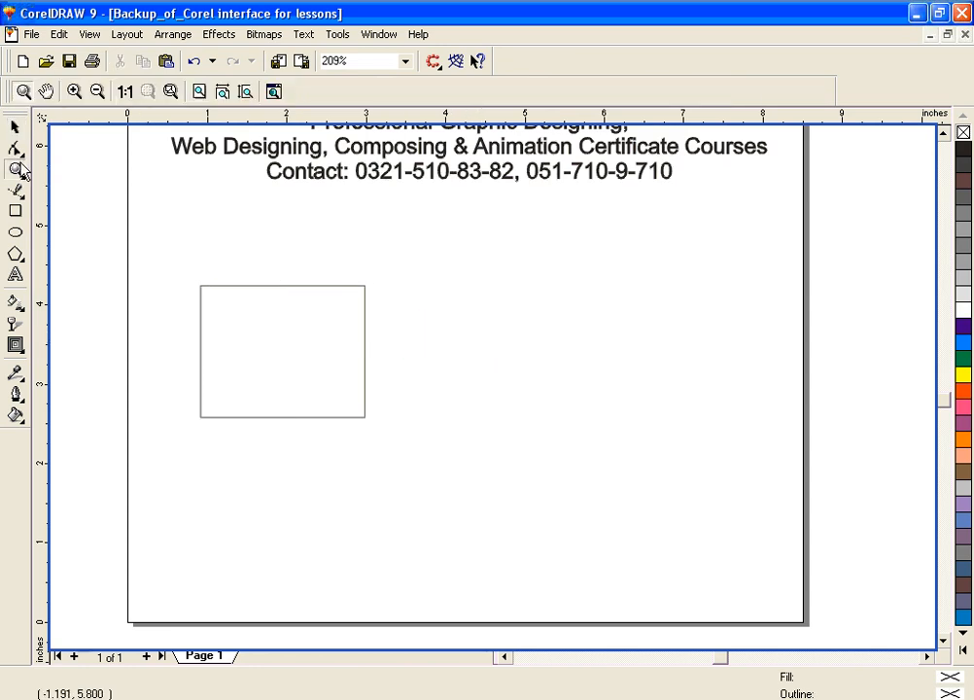
{"action": "left_click", "coordinate": [15, 274]}
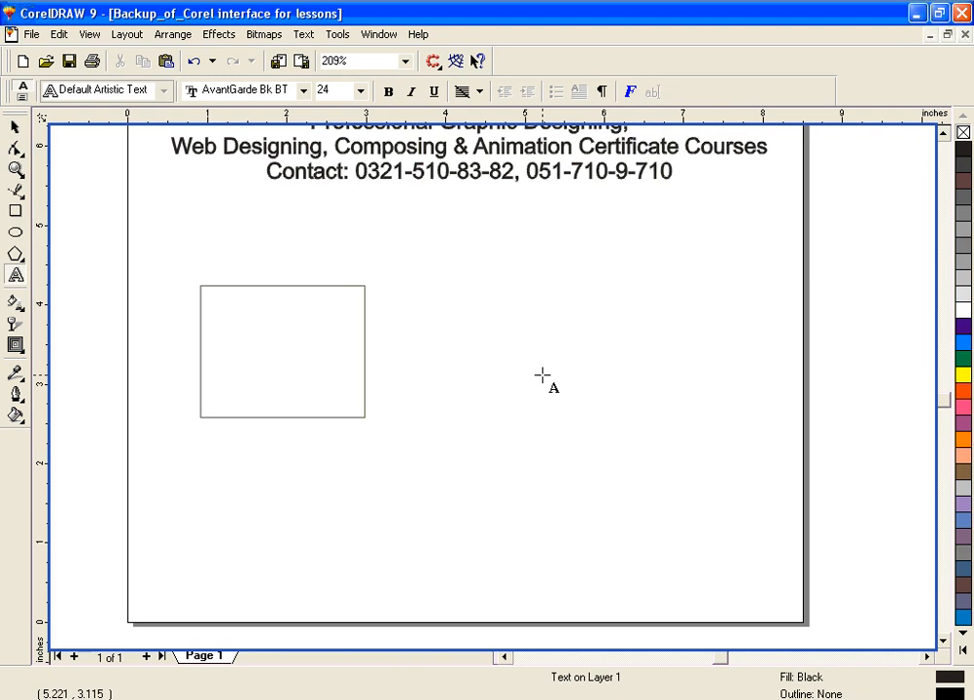
{"action": "key", "text": "space"}
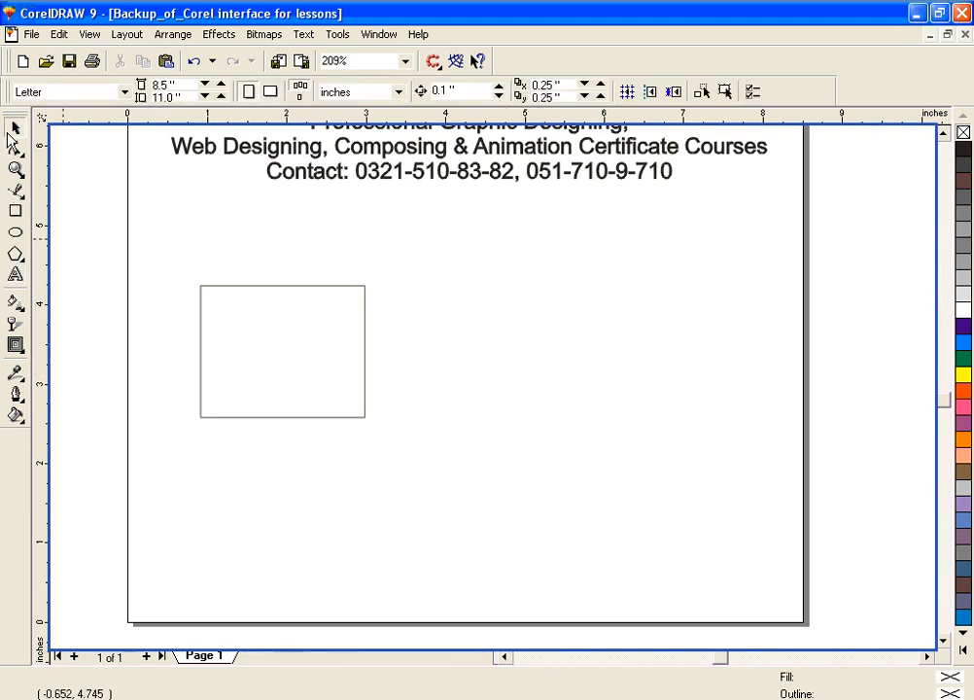
{"action": "left_click_drag", "start_coordinate": [171, 260], "coordinate": [401, 445]}
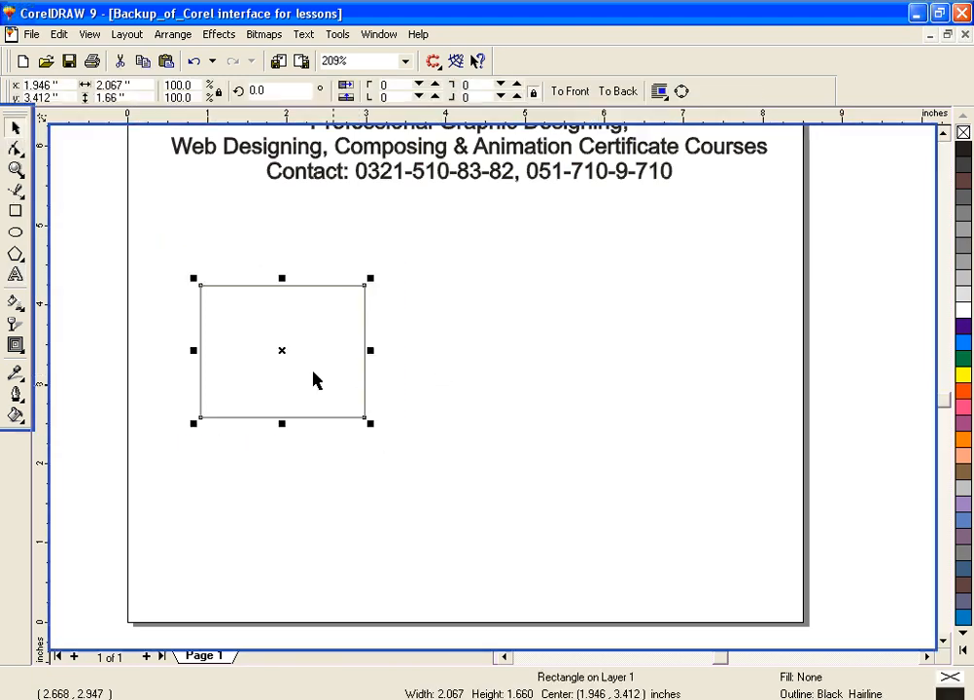
{"action": "left_click_drag", "start_coordinate": [285, 354], "coordinate": [519, 414]}
{"action": "left_click", "coordinate": [515, 414]}
{"action": "left_click_drag", "start_coordinate": [432, 341], "coordinate": [561, 320]}
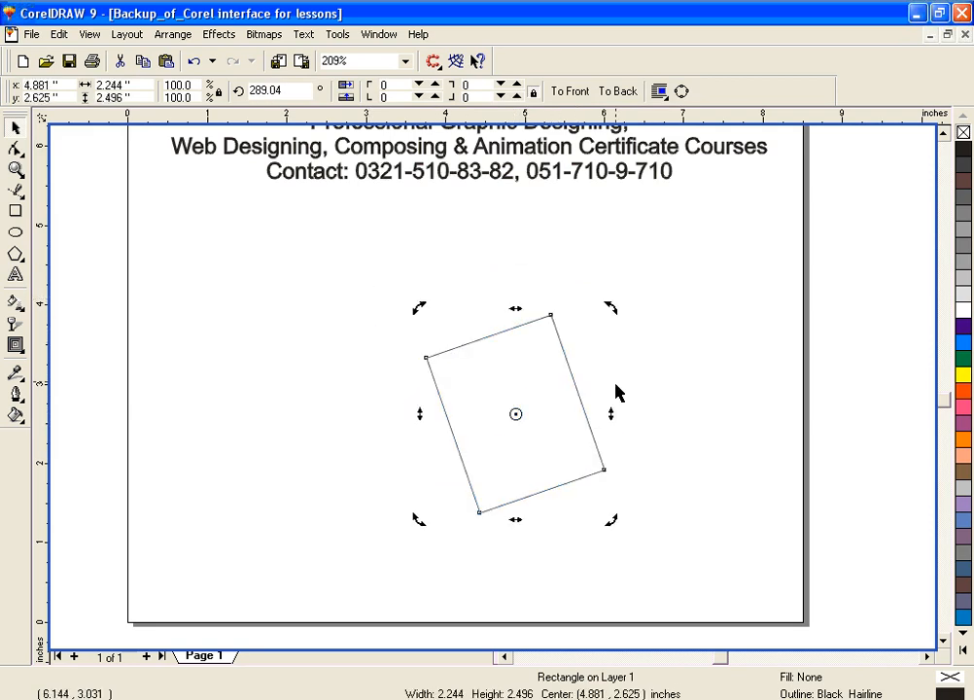
{"action": "key", "text": "F8"}
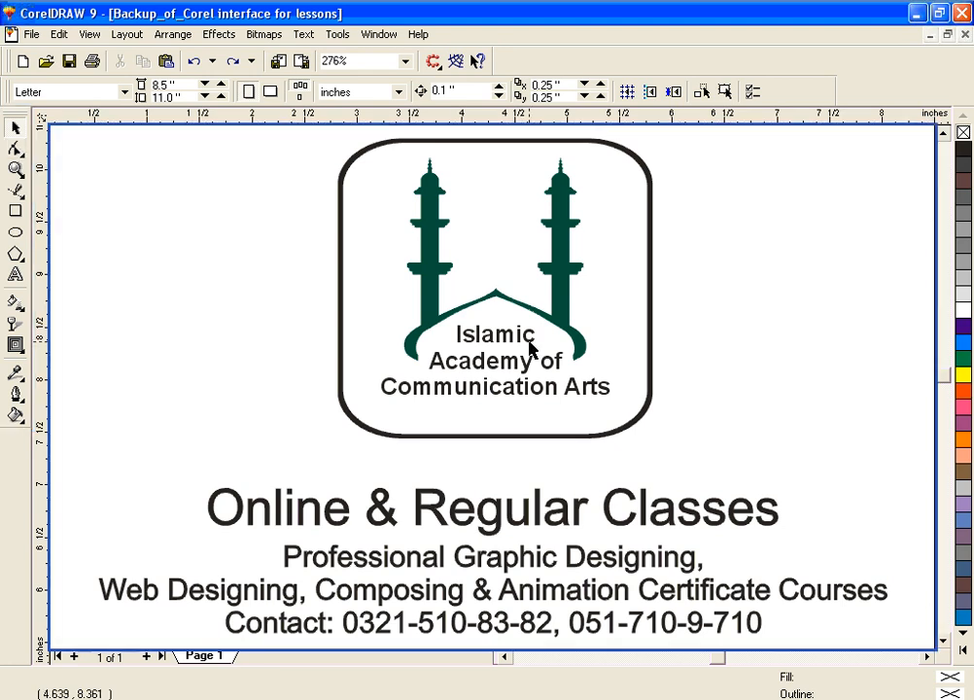
Step: Draw a new rectangle about 2.53 by 2.04 inches in the empty space below the contact line
{"action": "key", "text": "F3"}
{"action": "key", "text": "F2"}
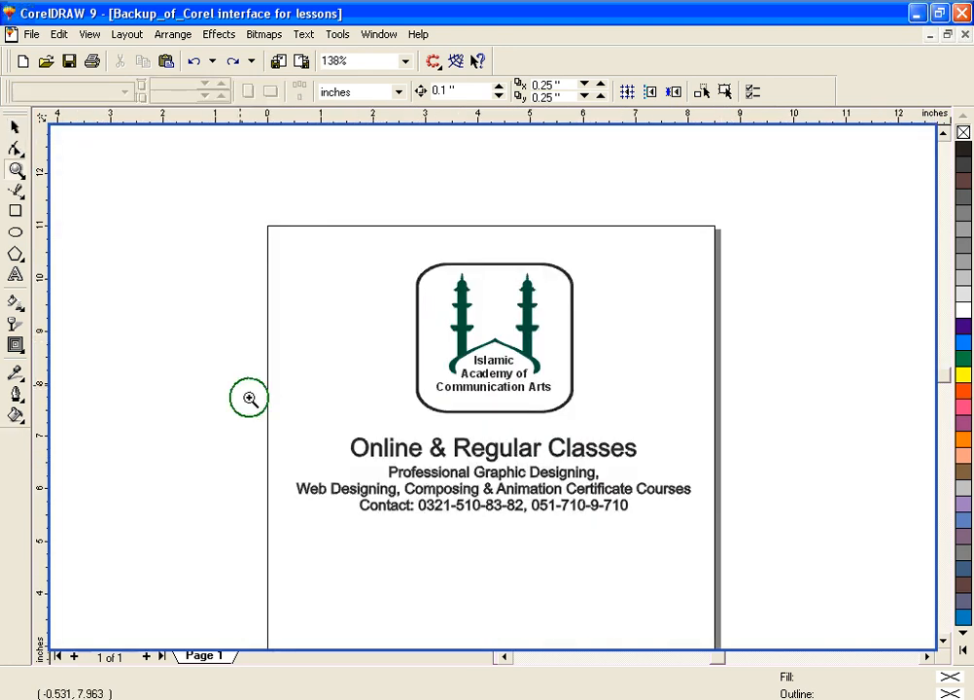
{"action": "key", "text": "space"}
{"action": "scroll", "coordinate": [707, 652], "scroll_direction": "down", "scroll_amount": 5}
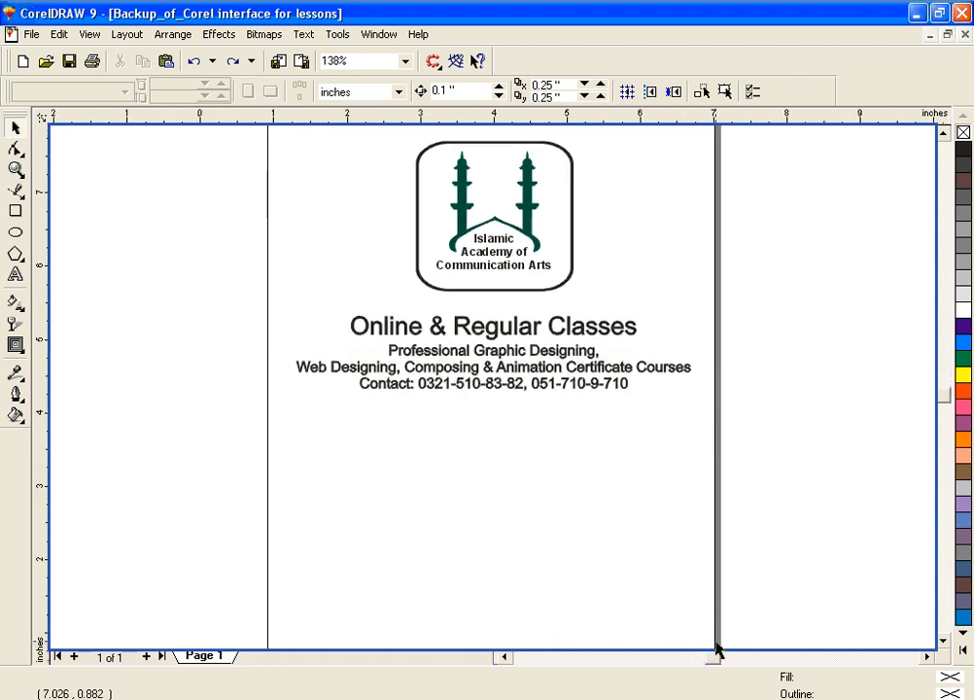
{"action": "scroll", "coordinate": [716, 650], "scroll_direction": "up", "scroll_amount": 2}
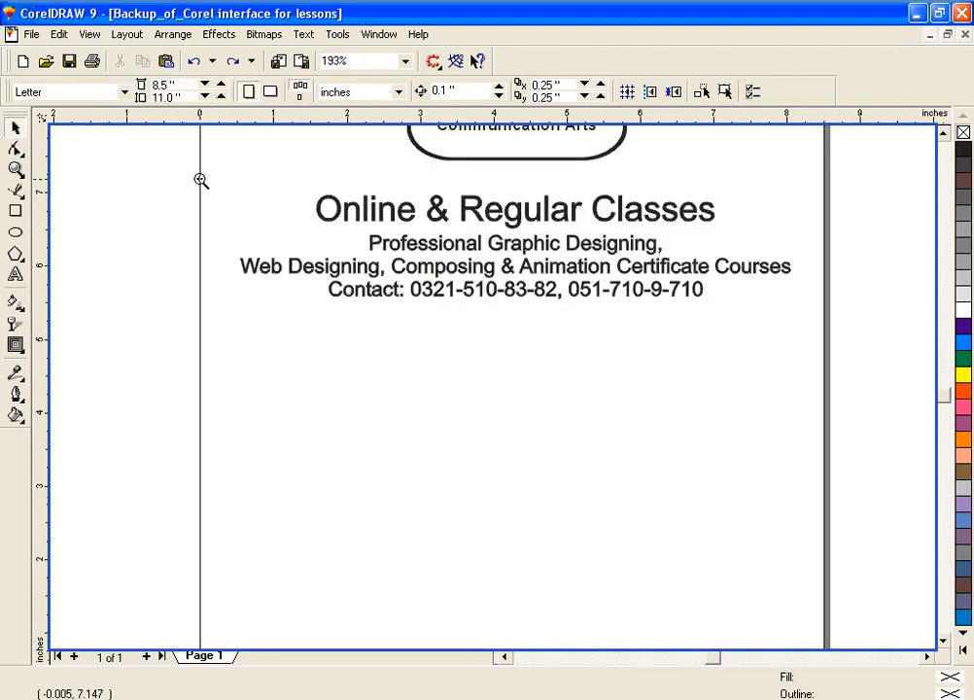
{"action": "key", "text": "F2"}
{"action": "left_click_drag", "start_coordinate": [194, 175], "coordinate": [835, 642]}
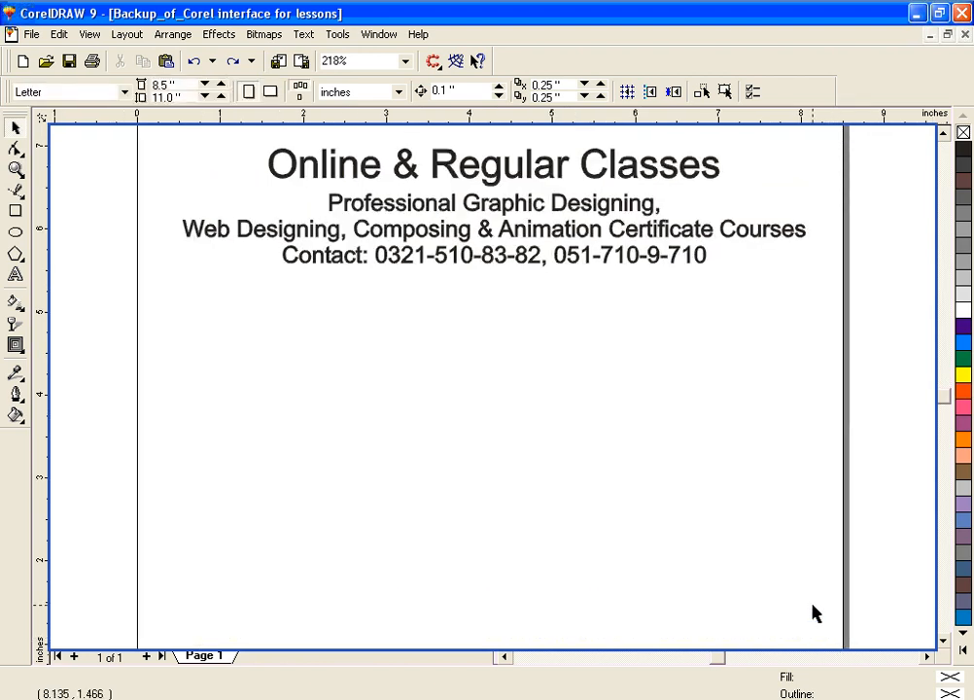
{"action": "left_click", "coordinate": [16, 213]}
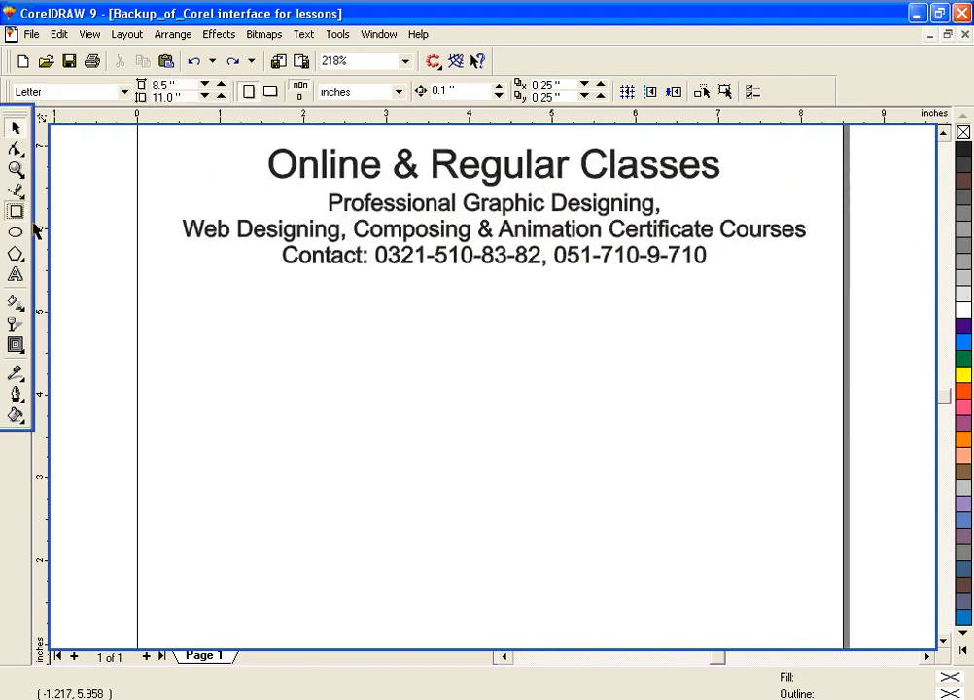
{"action": "left_click_drag", "start_coordinate": [388, 432], "coordinate": [600, 601]}
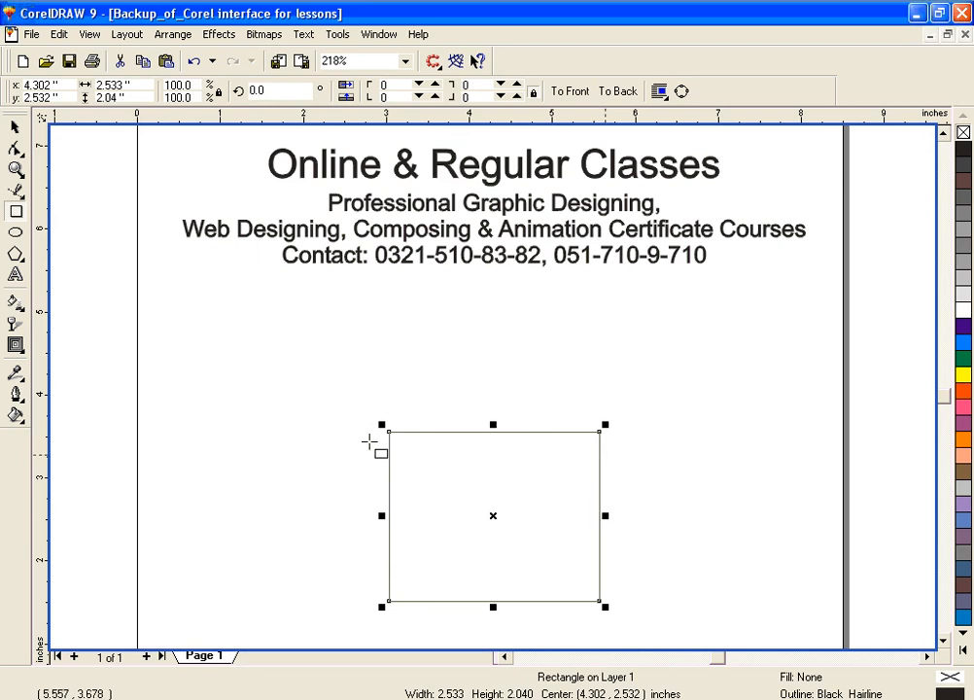
Step: Switch the rectangle to its rotation and skew handles and back to the scaling handles with the Pick tool
{"action": "left_click", "coordinate": [15, 128]}
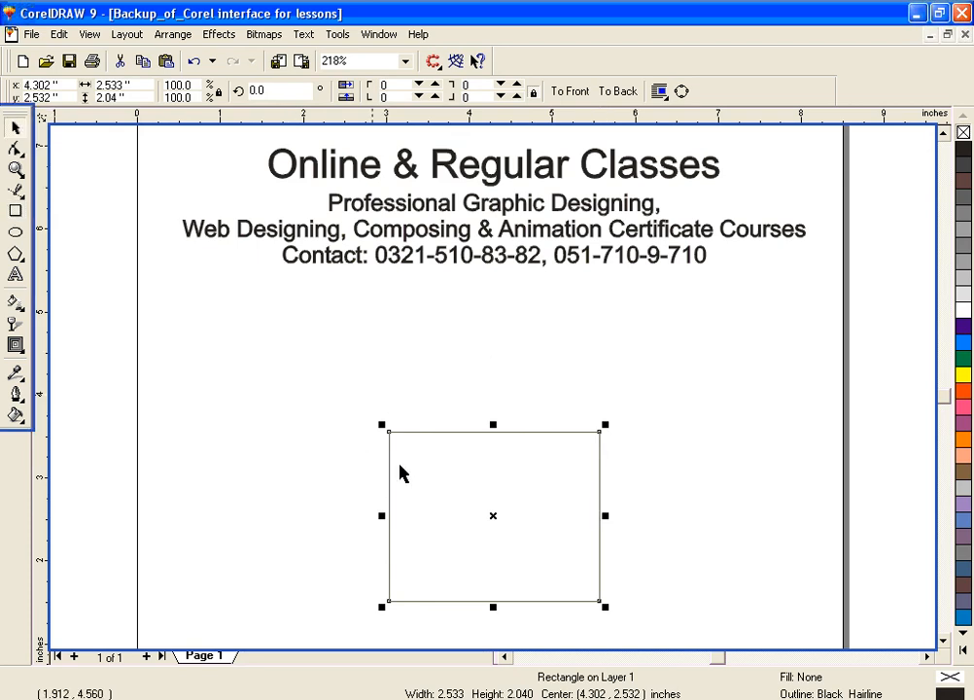
{"action": "left_click", "coordinate": [498, 516]}
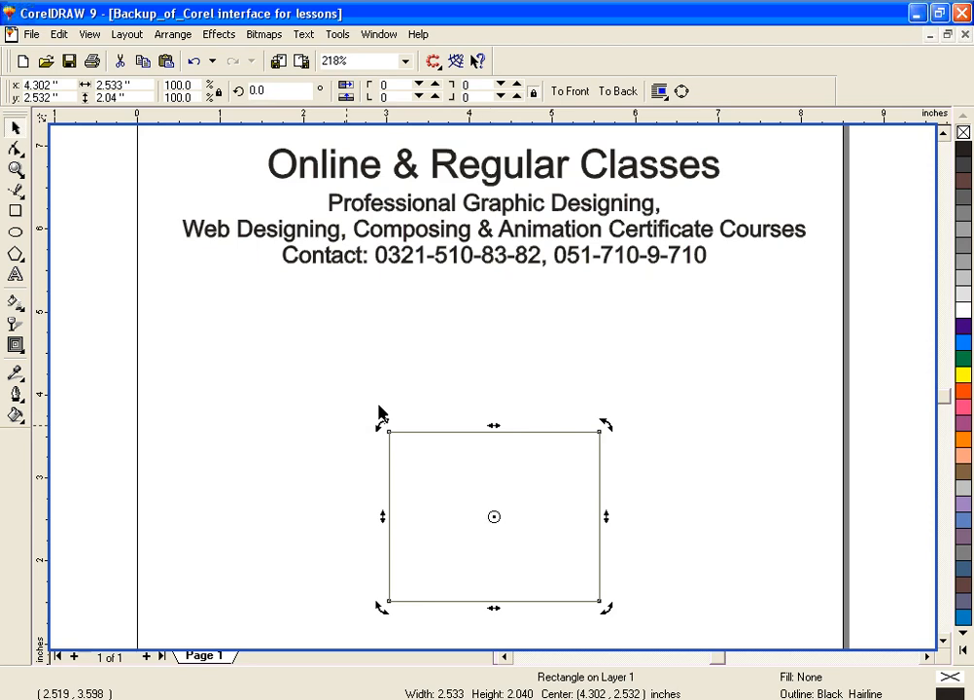
{"action": "left_click", "coordinate": [494, 517]}
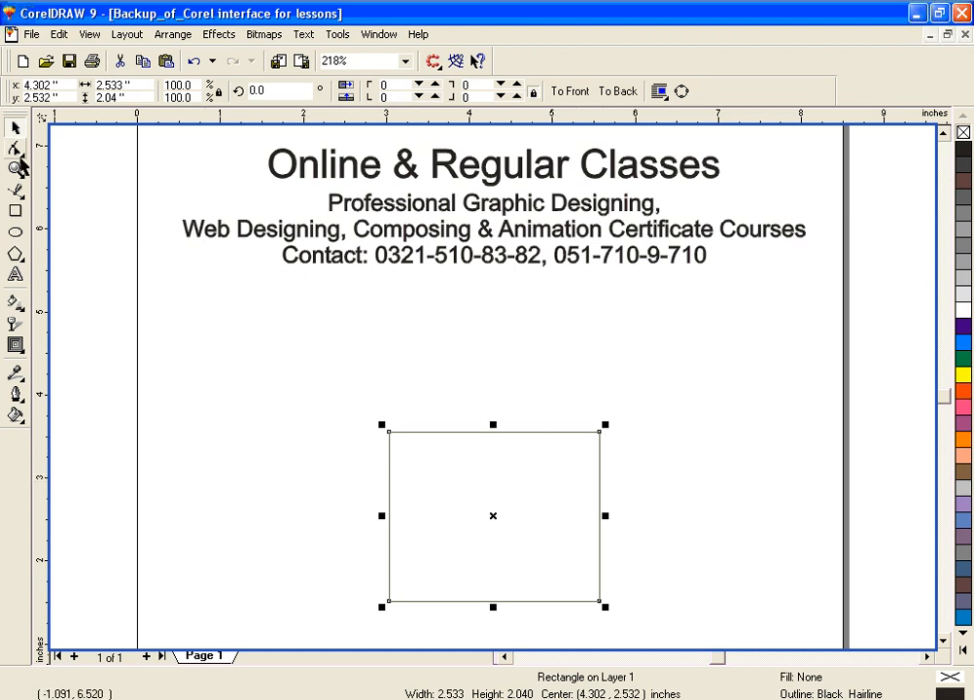
{"action": "left_click", "coordinate": [389, 434]}
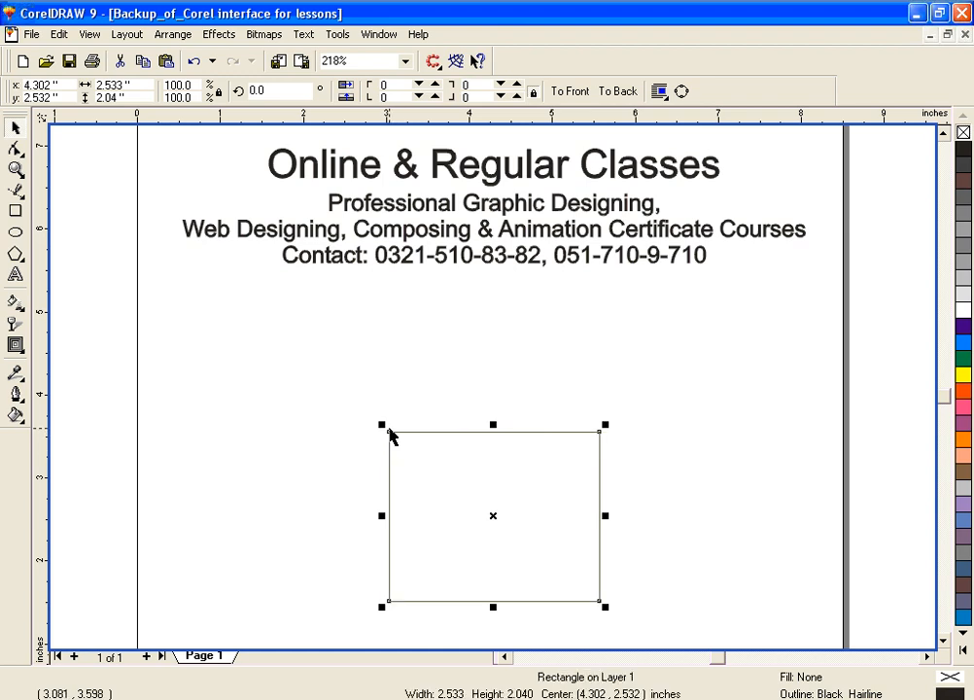
{"action": "left_click", "coordinate": [390, 436]}
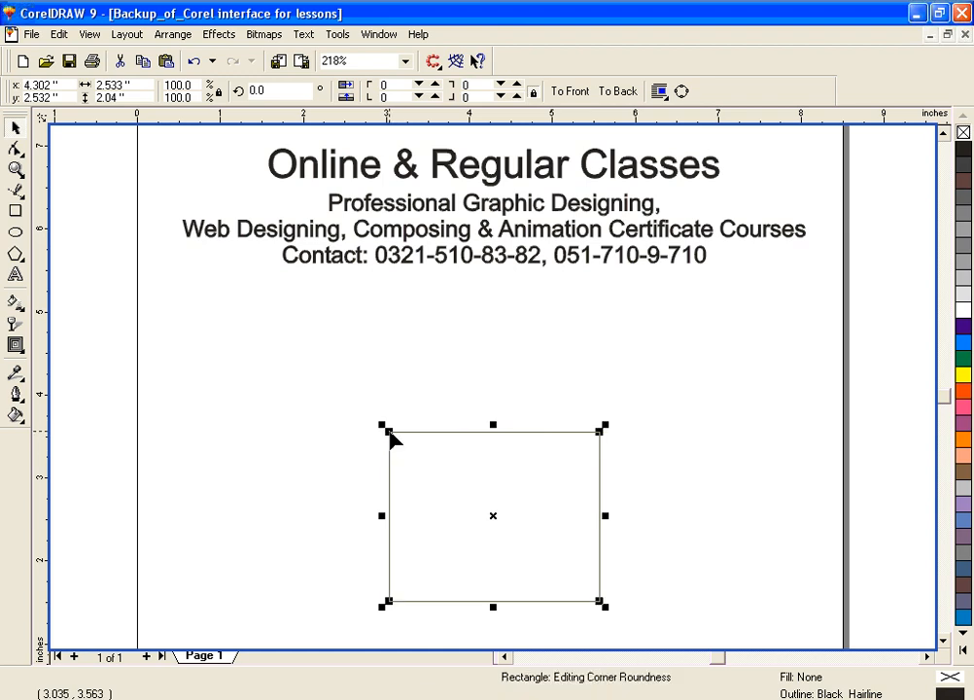
Step: Round all four corners of the rectangle with the Shape tool, finishing at a roundness of 20, and convert it to curves
{"action": "left_click", "coordinate": [15, 148]}
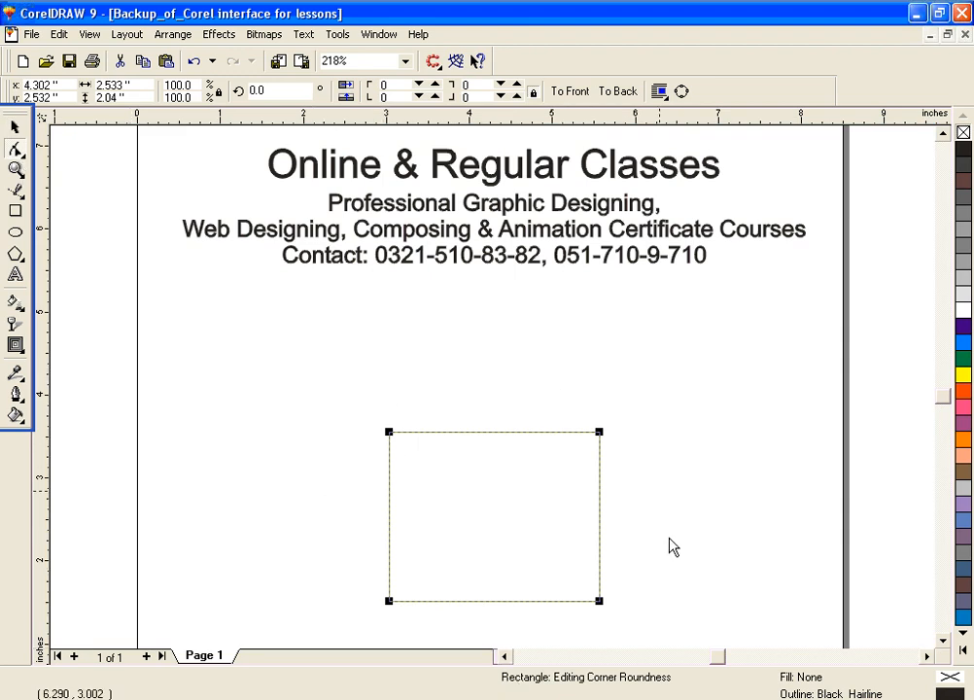
{"action": "left_click", "coordinate": [391, 434]}
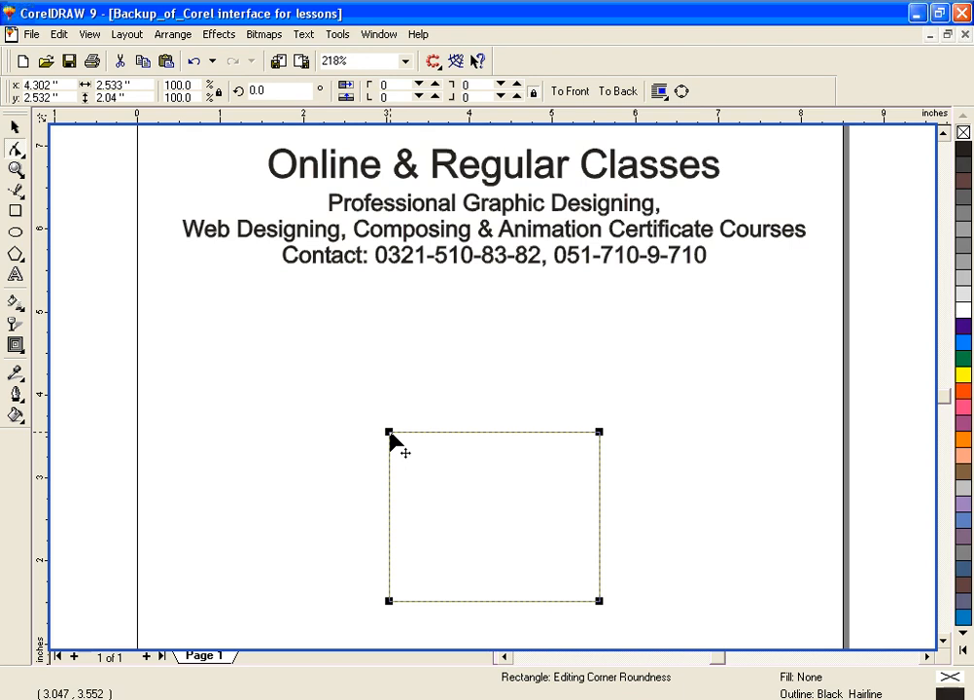
{"action": "left_click_drag", "start_coordinate": [390, 434], "coordinate": [425, 440]}
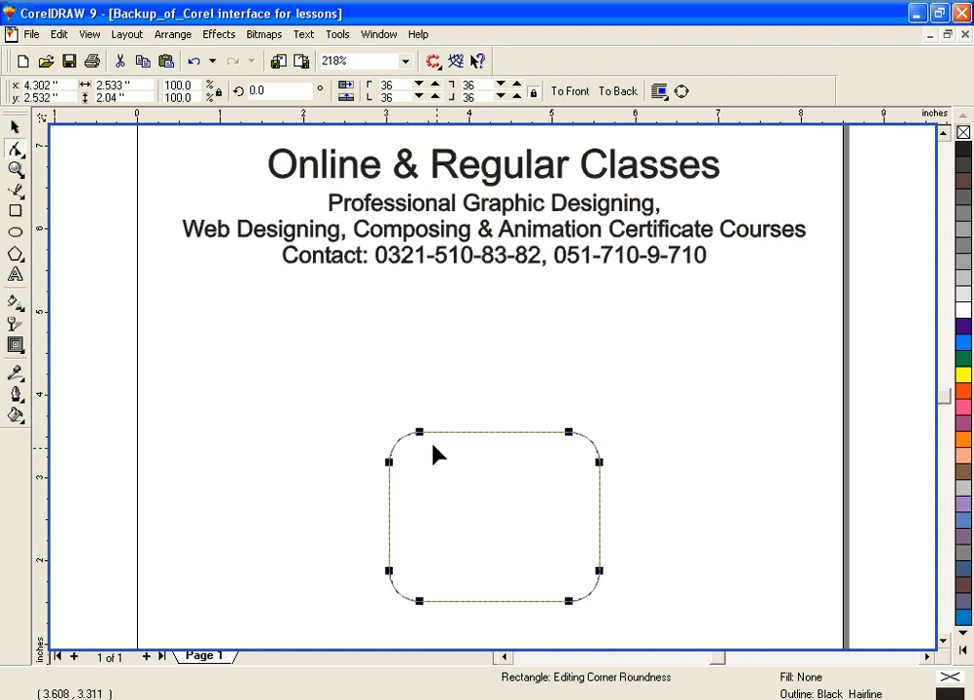
{"action": "mouse_move", "coordinate": [422, 435]}
{"action": "left_mouse_down"}
{"action": "mouse_move", "coordinate": [410, 432]}
{"action": "mouse_move", "coordinate": [419, 440]}
{"action": "left_mouse_up"}
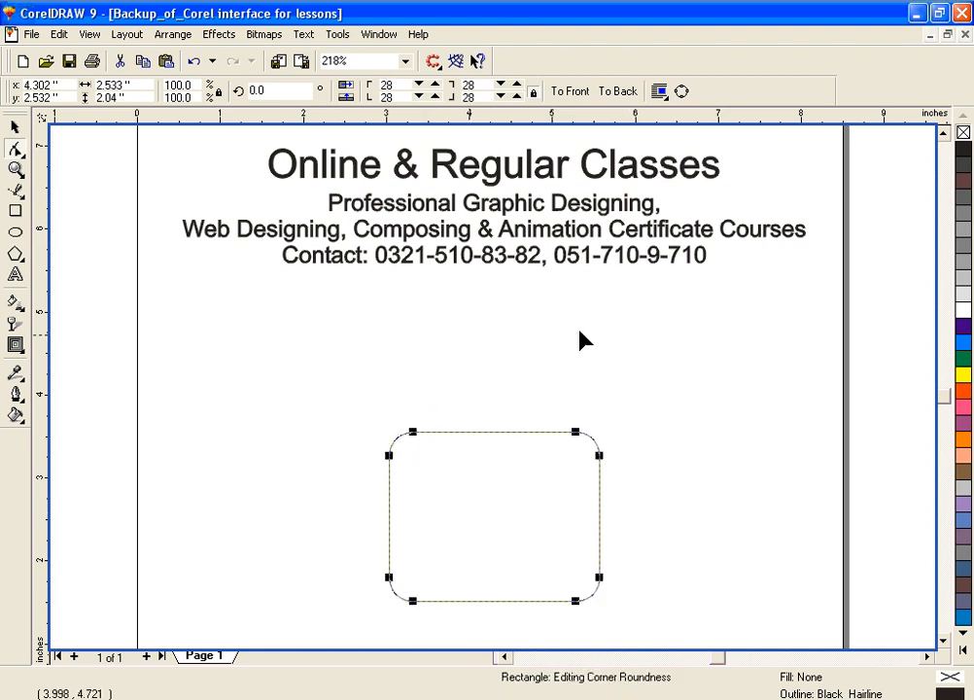
{"action": "left_click", "coordinate": [944, 642]}
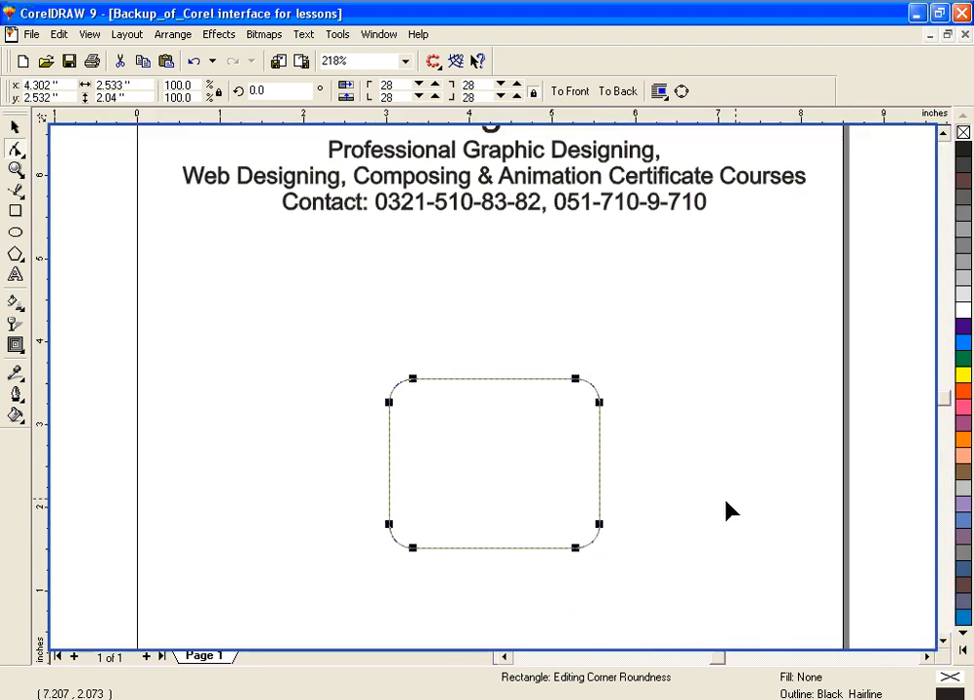
{"action": "mouse_move", "coordinate": [416, 382]}
{"action": "left_mouse_down"}
{"action": "mouse_move", "coordinate": [402, 379]}
{"action": "mouse_move", "coordinate": [439, 383]}
{"action": "mouse_move", "coordinate": [412, 387]}
{"action": "mouse_move", "coordinate": [432, 386]}
{"action": "left_mouse_up"}
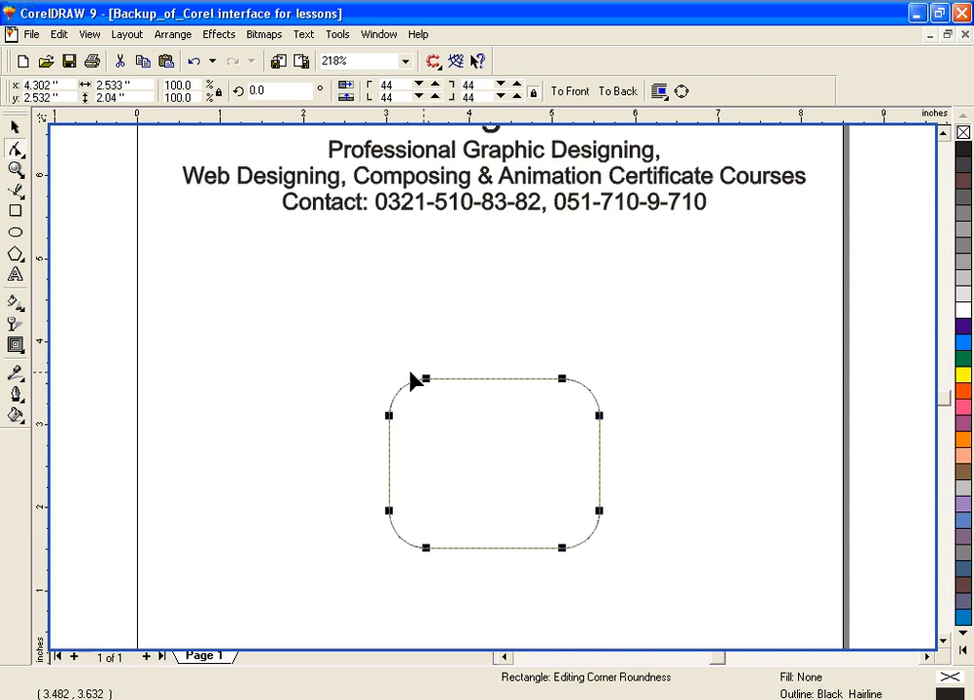
{"action": "left_click_drag", "start_coordinate": [428, 381], "coordinate": [407, 382]}
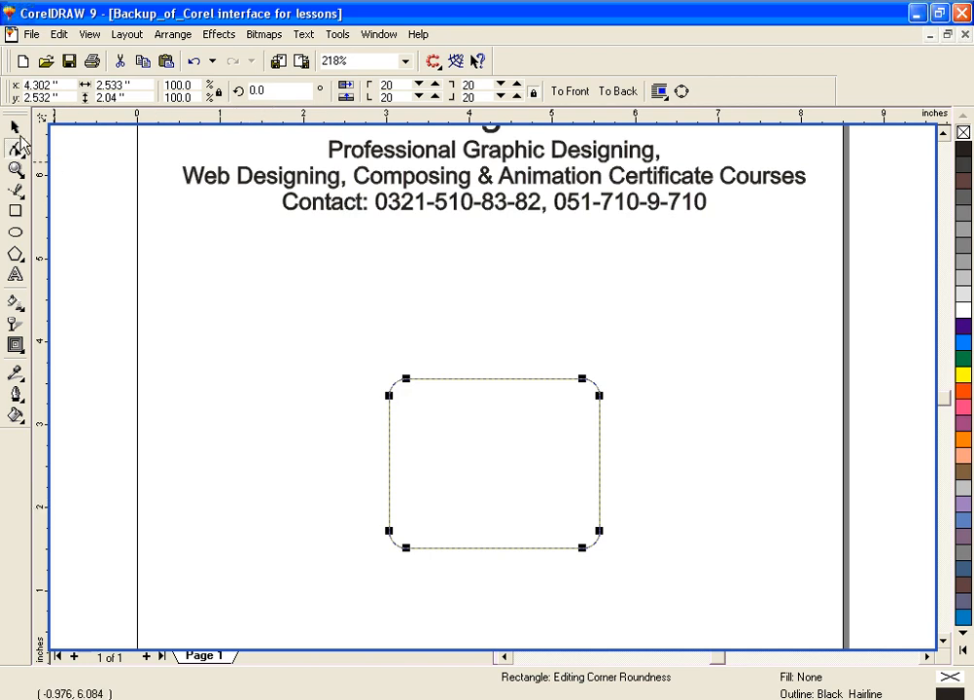
{"action": "key", "text": "ctrl+q"}
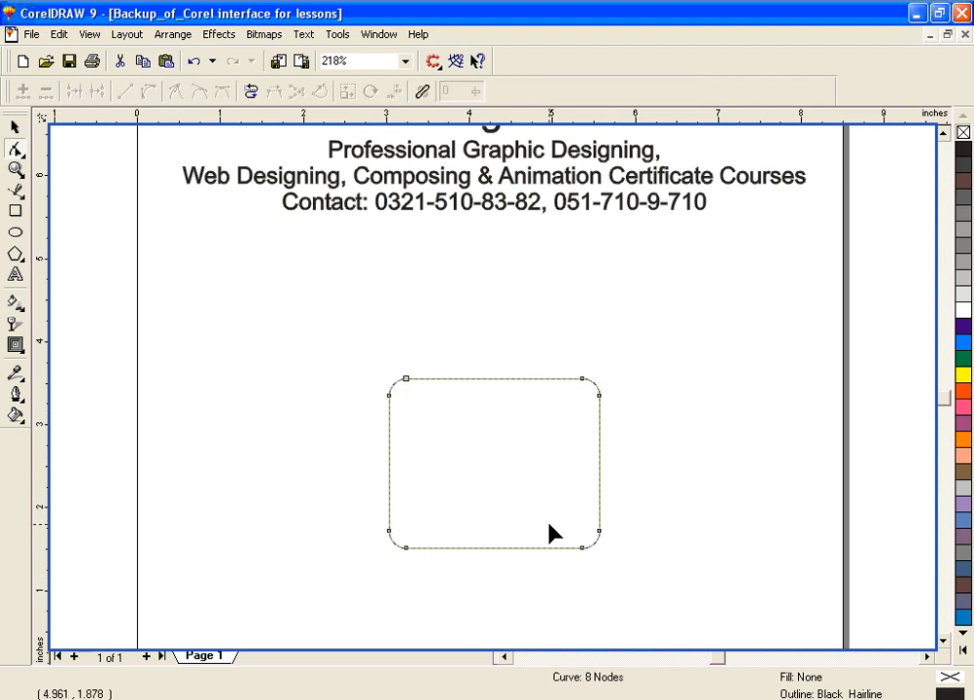
Step: Try pulling a new node up from the middle of the top edge, undo the move and delete the node
{"action": "left_click", "coordinate": [480, 378]}
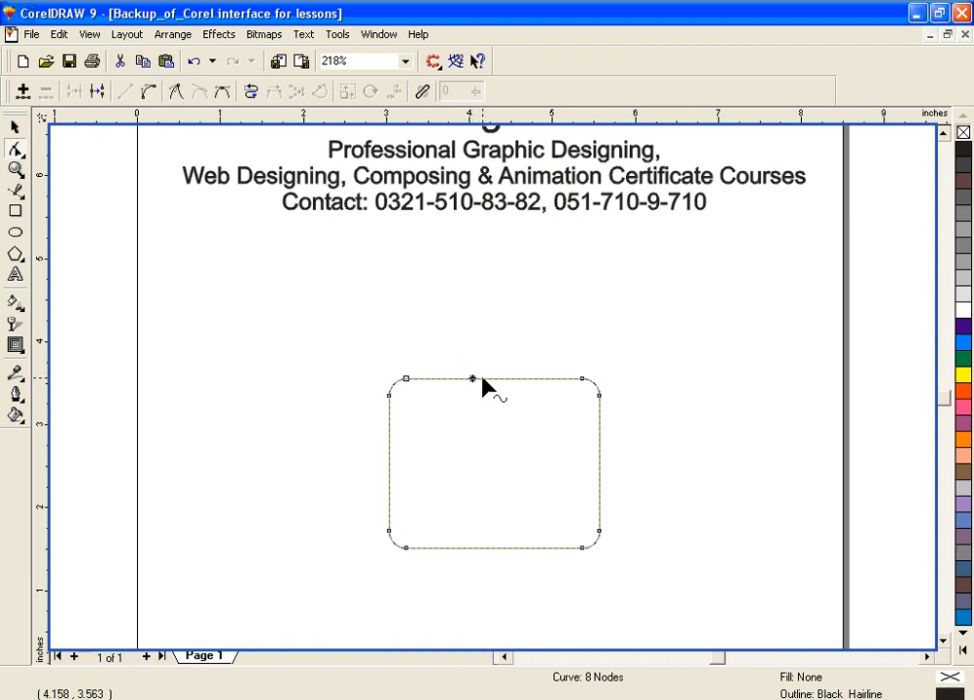
{"action": "double_click", "coordinate": [482, 380]}
{"action": "left_click_drag", "start_coordinate": [482, 379], "coordinate": [485, 340]}
{"action": "key", "text": "ctrl+z"}
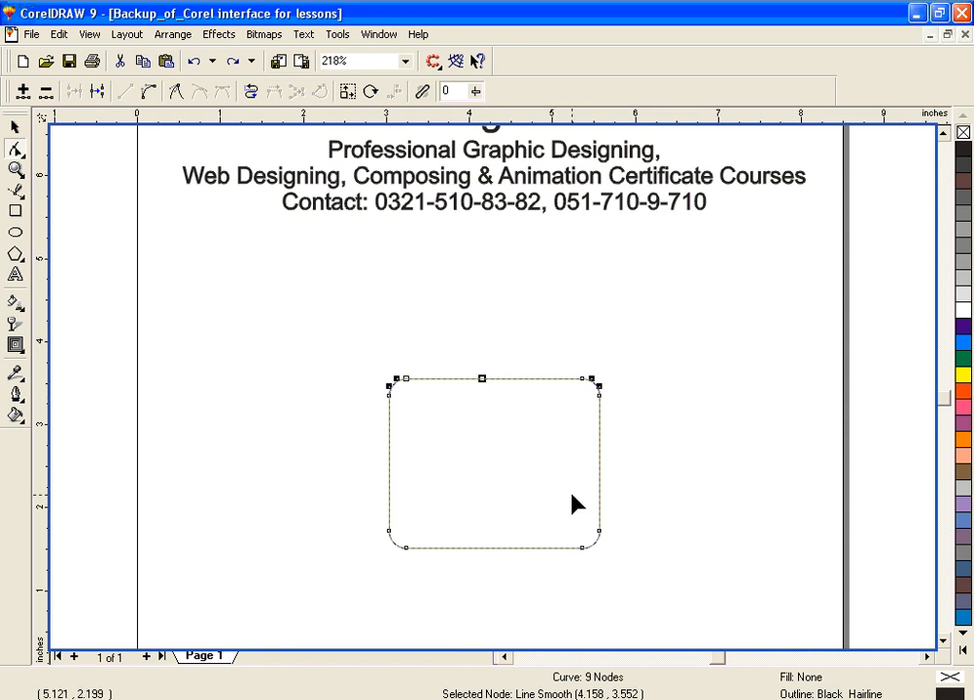
{"action": "key", "text": "Delete"}
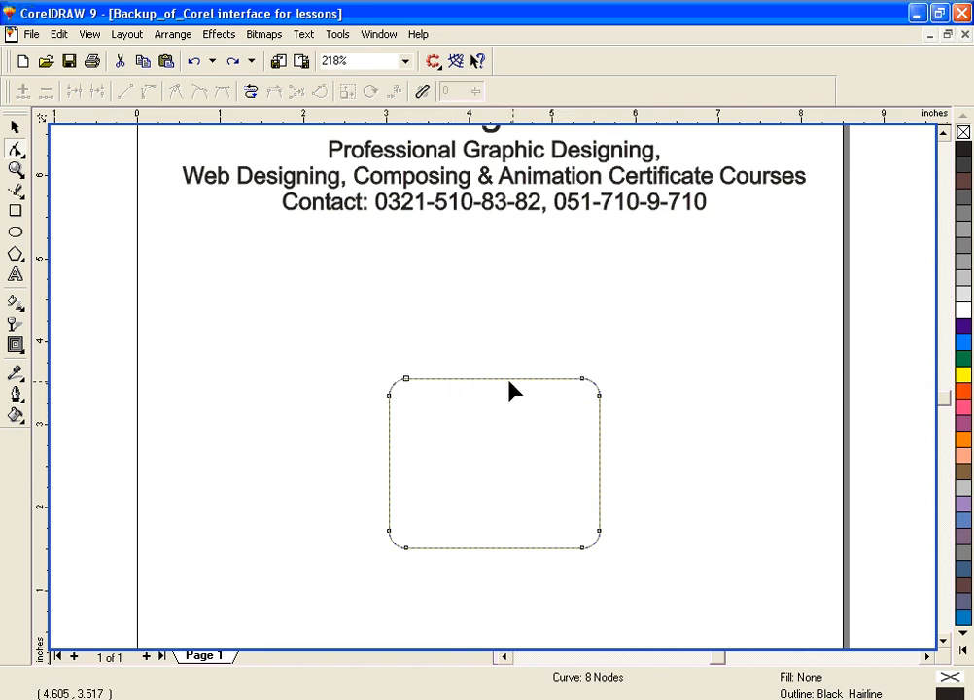
Step: Try pulling the two nodes at the ends of the top edge up into a peak, and undo the changes
{"action": "left_click_drag", "start_coordinate": [406, 381], "coordinate": [390, 346]}
{"action": "left_click_drag", "start_coordinate": [588, 381], "coordinate": [580, 355]}
{"action": "left_click_drag", "start_coordinate": [576, 320], "coordinate": [477, 283]}
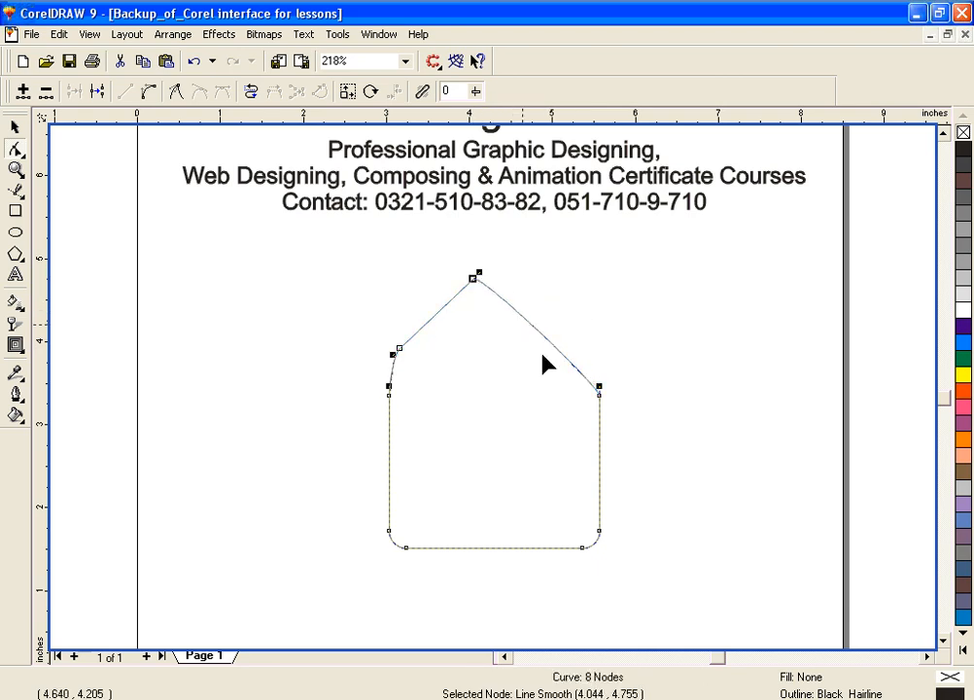
{"action": "key", "text": "ctrl+z"}
{"action": "key", "text": "ctrl+z"}
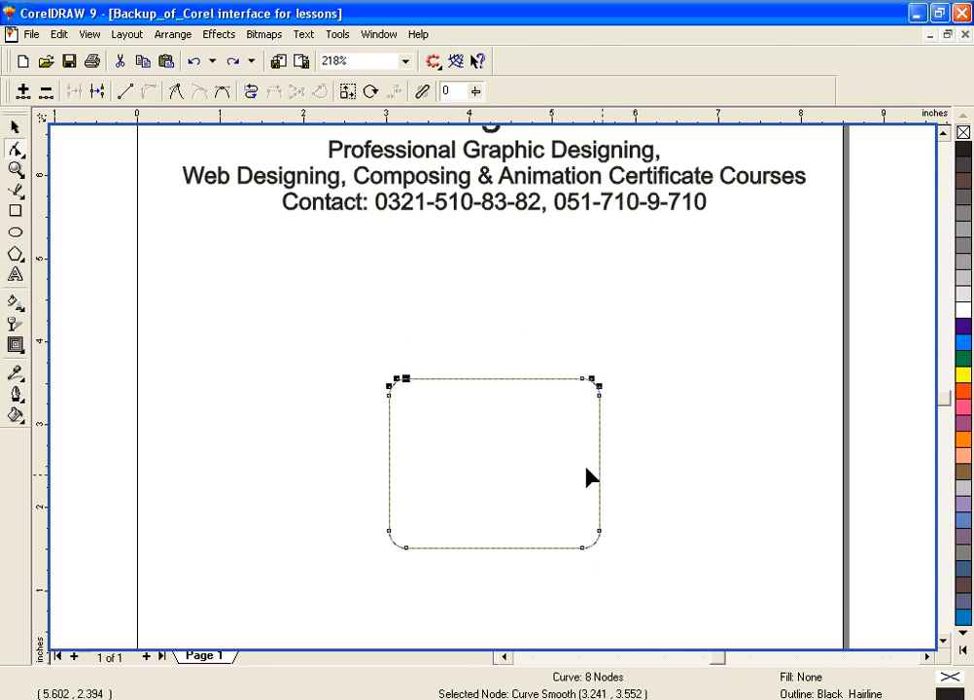
Step: Add a node in the middle of the top edge and pull it up into a peak at about 4.3, 4.7 inches
{"action": "left_click", "coordinate": [731, 396]}
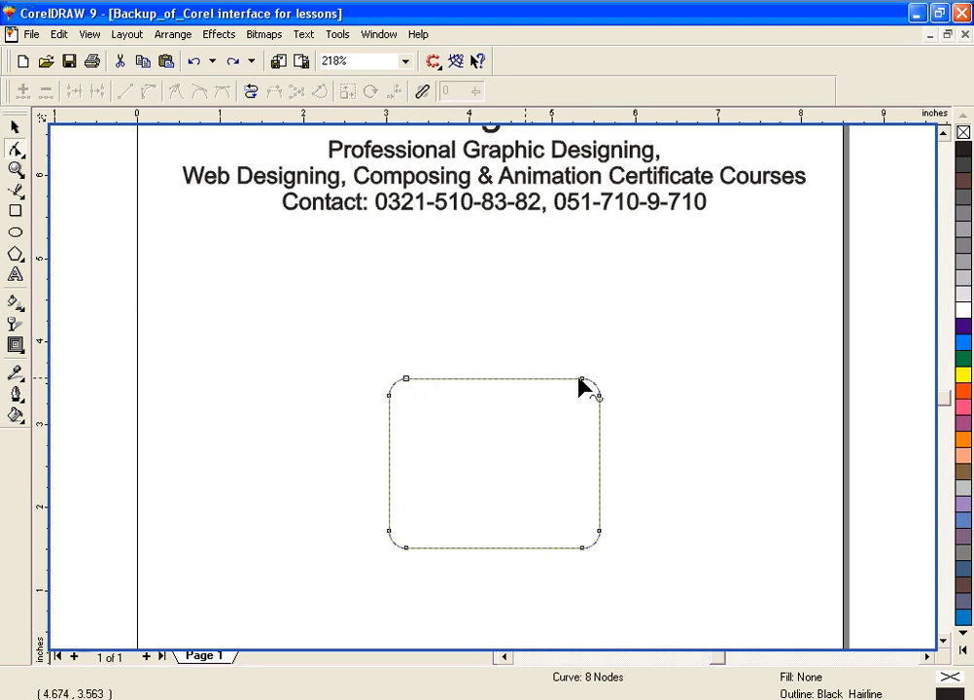
{"action": "left_click", "coordinate": [482, 379]}
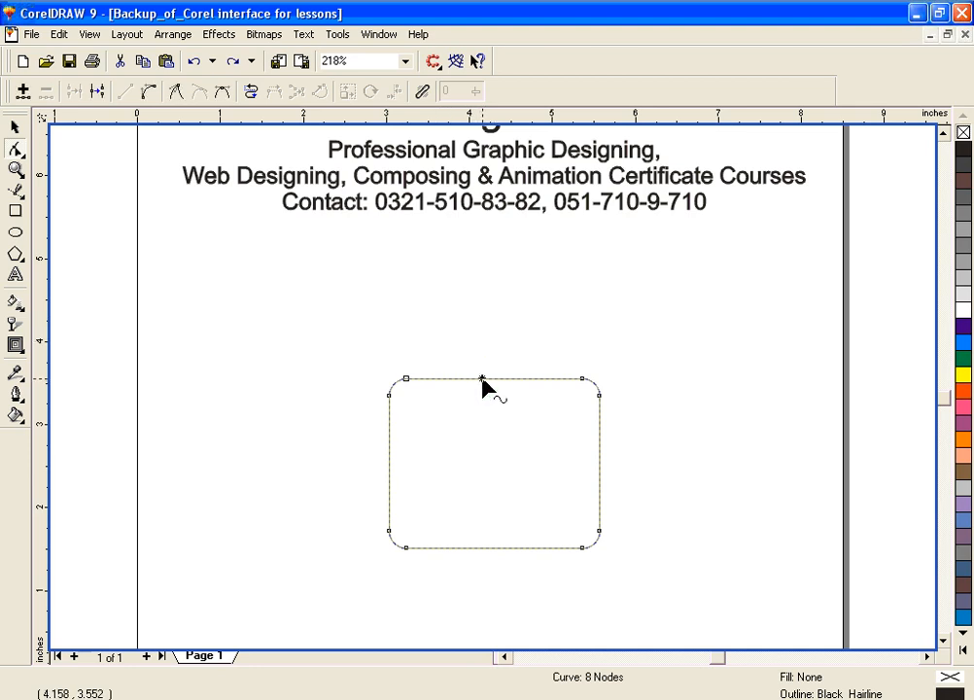
{"action": "left_click", "coordinate": [23, 91]}
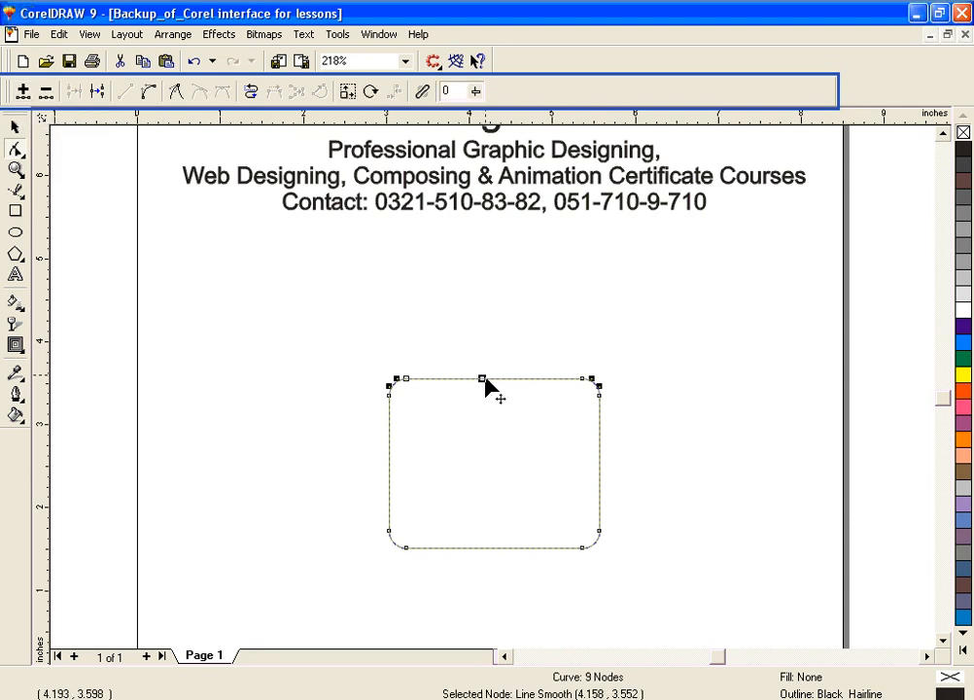
{"action": "left_click", "coordinate": [482, 380]}
{"action": "left_click_drag", "start_coordinate": [482, 380], "coordinate": [496, 282]}
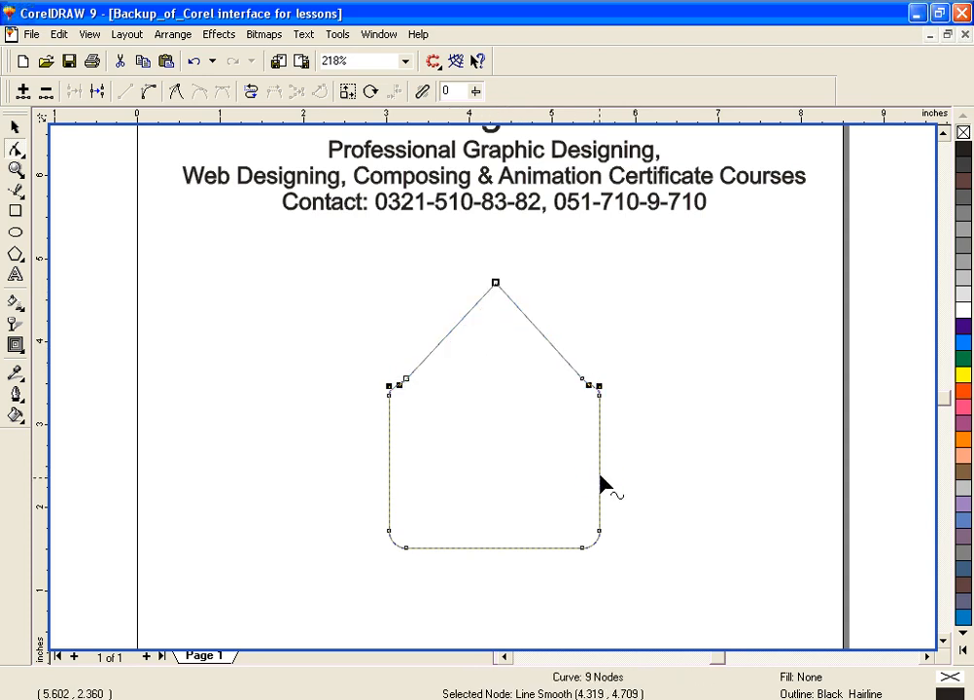
Step: Add a node in the middle of the right edge and pull it outward into a spike at about 7.1, 2.6 inches
{"action": "left_click", "coordinate": [600, 474]}
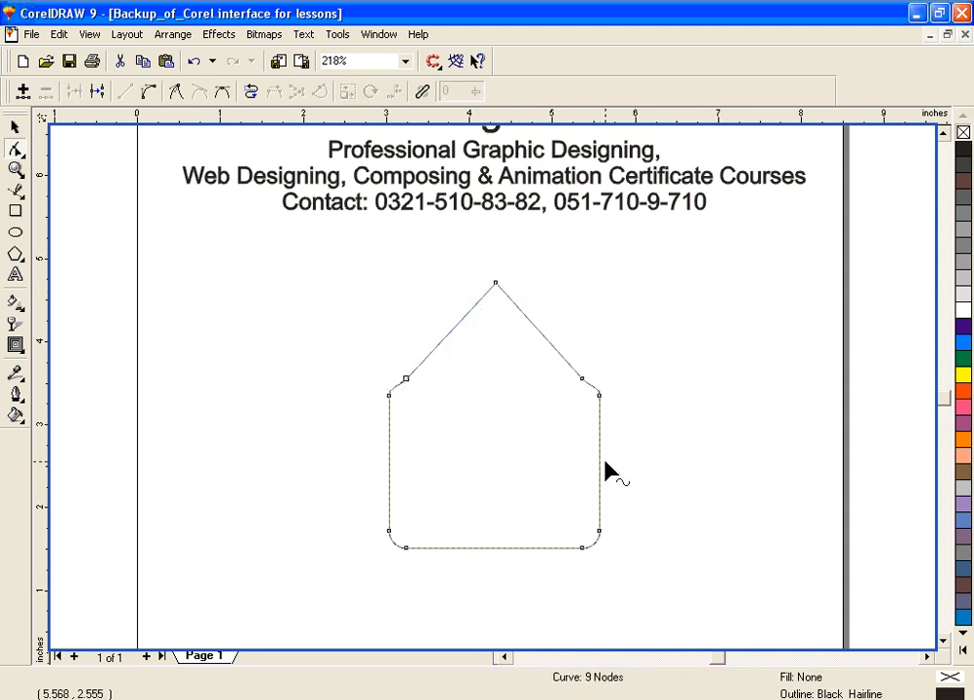
{"action": "left_click", "coordinate": [22, 90]}
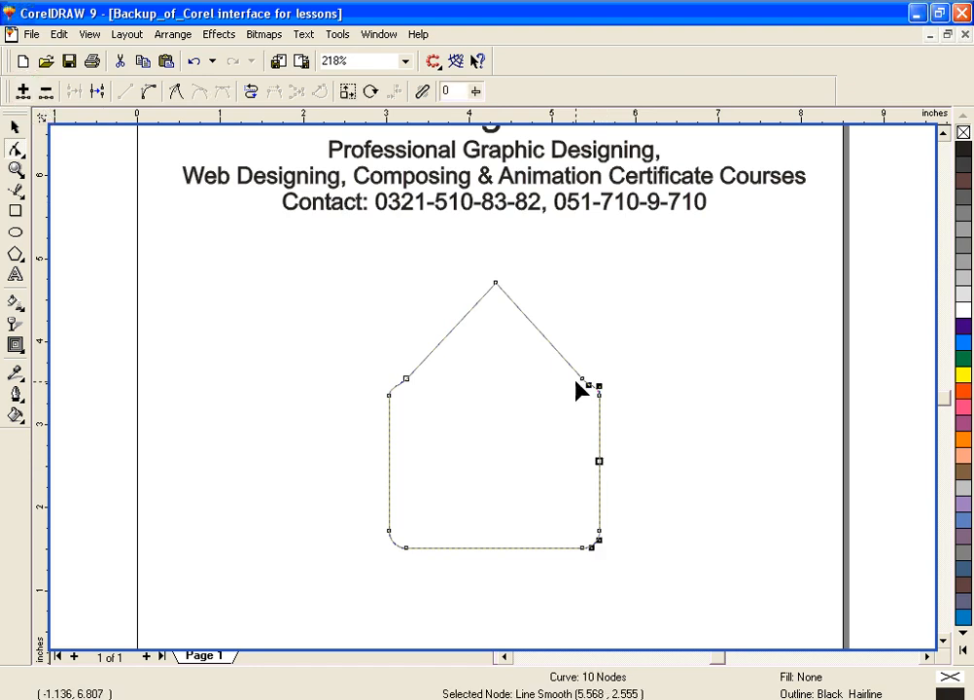
{"action": "left_click_drag", "start_coordinate": [600, 460], "coordinate": [728, 462]}
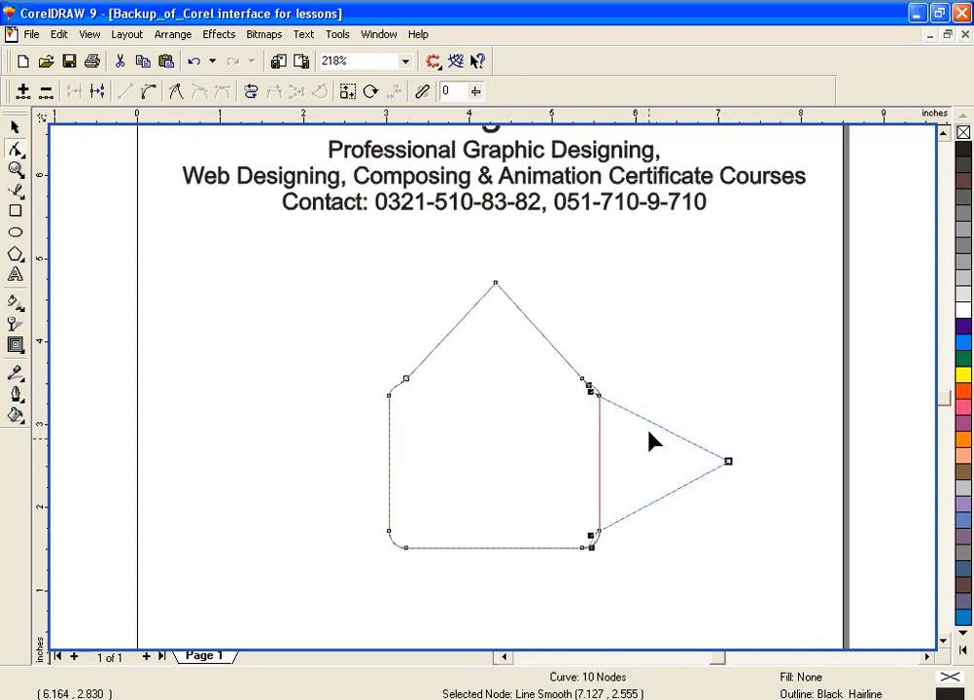
Step: Add a node on the spike's upper side, pull it inward into a notch, and move the corner node above it outward
{"action": "left_click", "coordinate": [648, 422]}
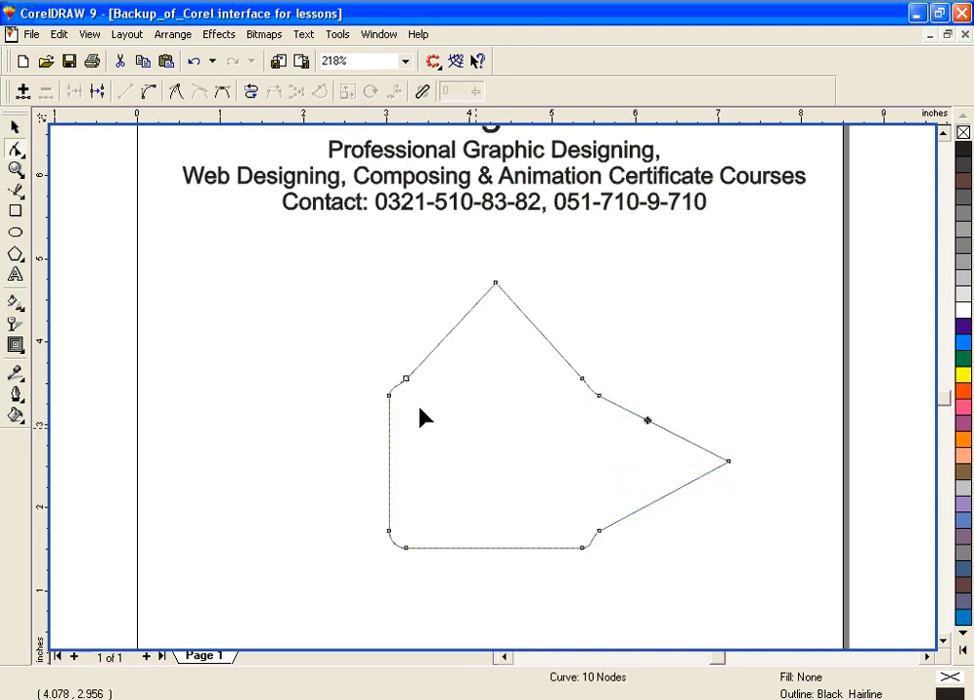
{"action": "left_click", "coordinate": [23, 91]}
{"action": "left_click_drag", "start_coordinate": [648, 422], "coordinate": [618, 463]}
{"action": "left_click", "coordinate": [659, 589]}
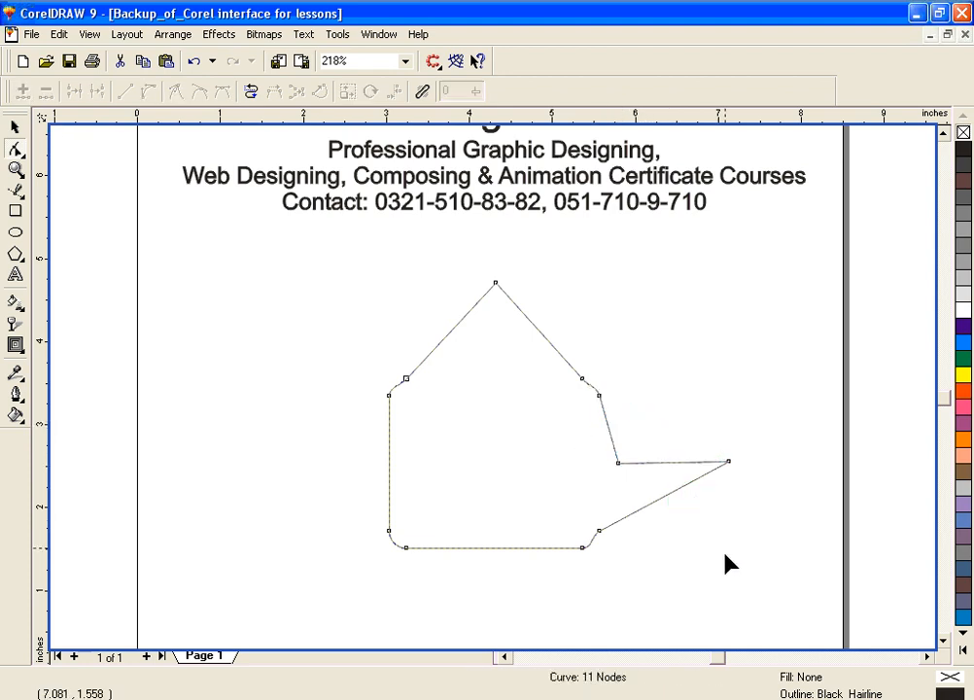
{"action": "left_click_drag", "start_coordinate": [599, 397], "coordinate": [682, 389]}
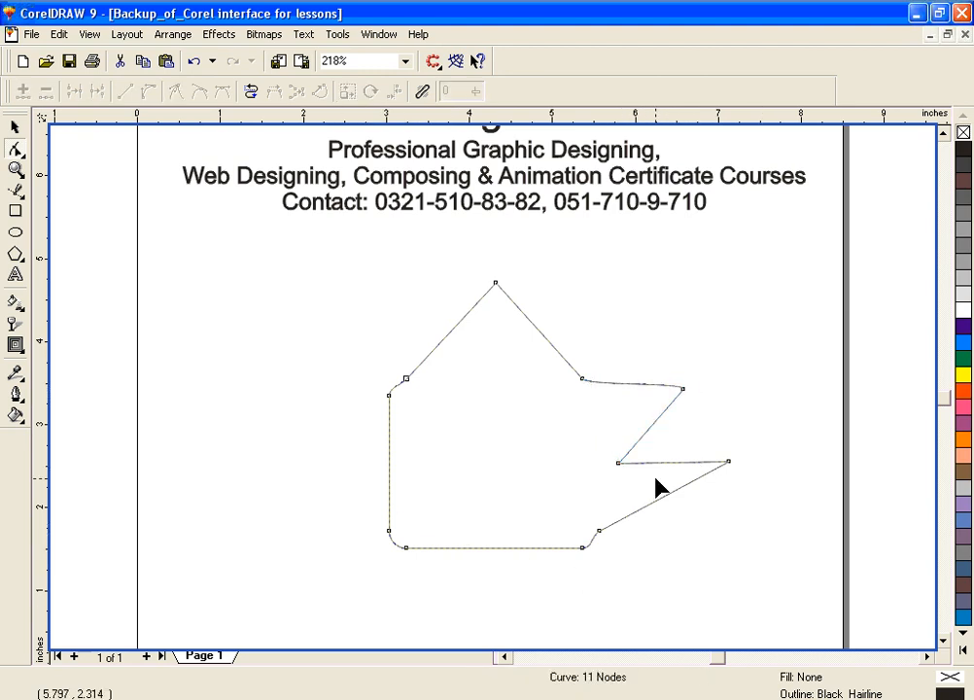
Step: Delete the two nodes at the shape's upper-left corner and the node at the lower end of its left edge
{"action": "left_click", "coordinate": [496, 282]}
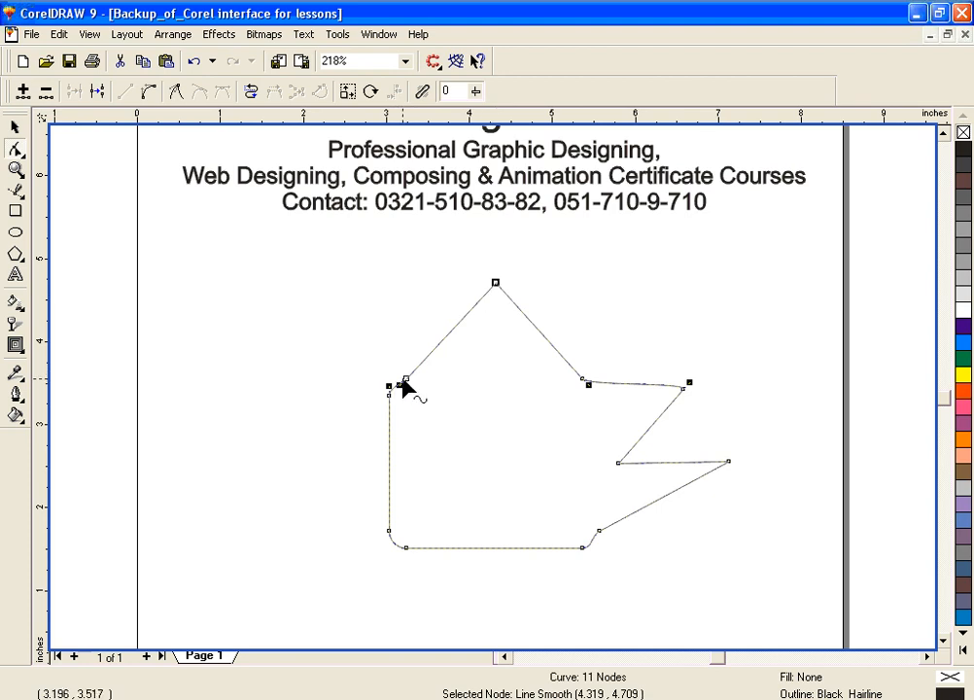
{"action": "left_click", "coordinate": [406, 380]}
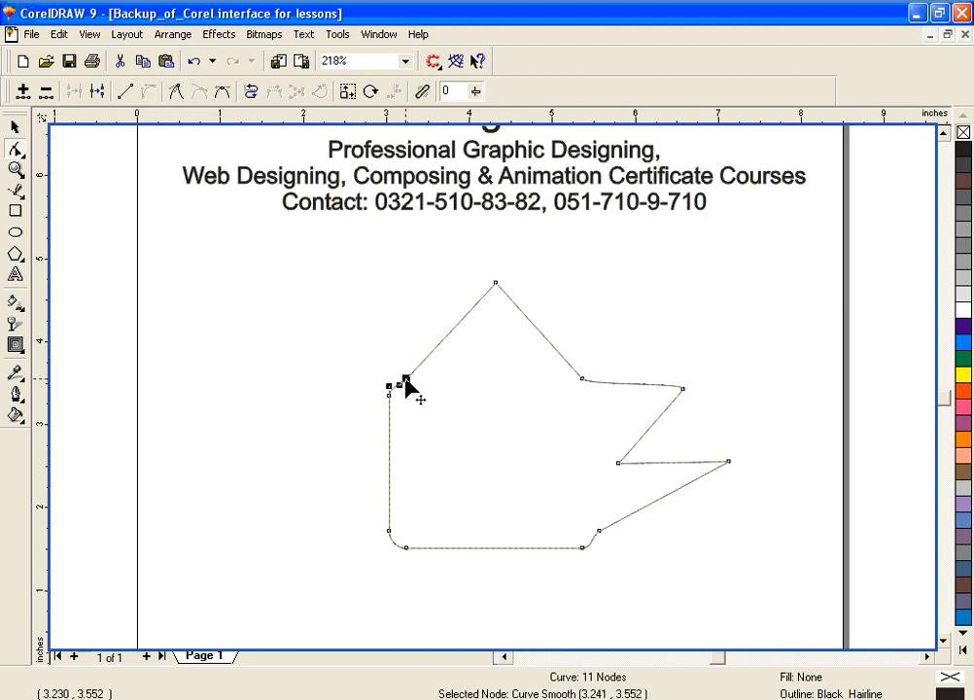
{"action": "key", "text": "Delete"}
{"action": "double_click", "coordinate": [388, 397]}
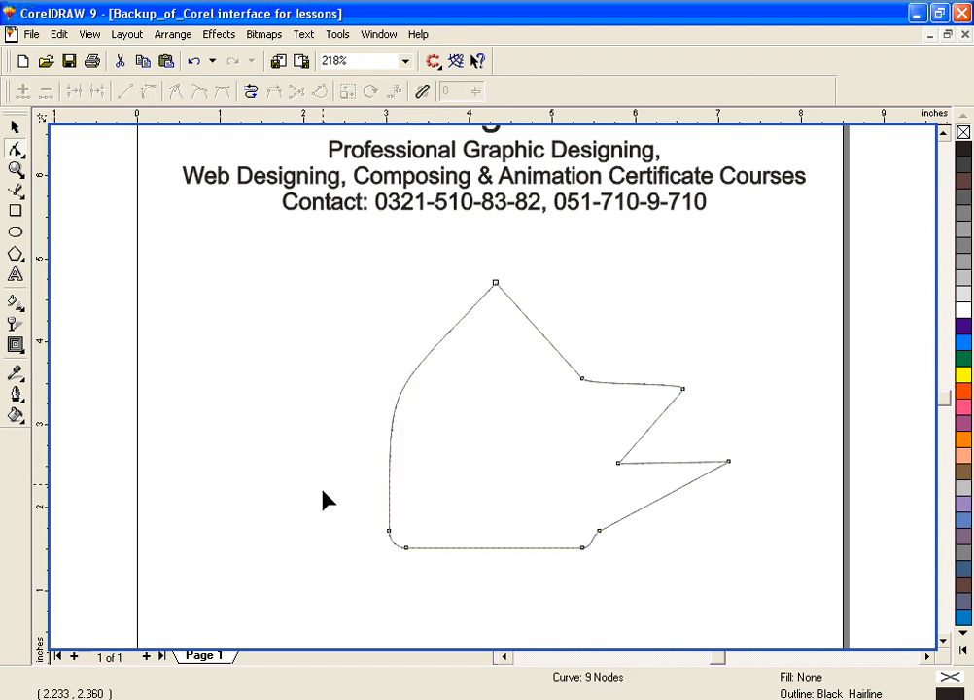
{"action": "left_click", "coordinate": [388, 533]}
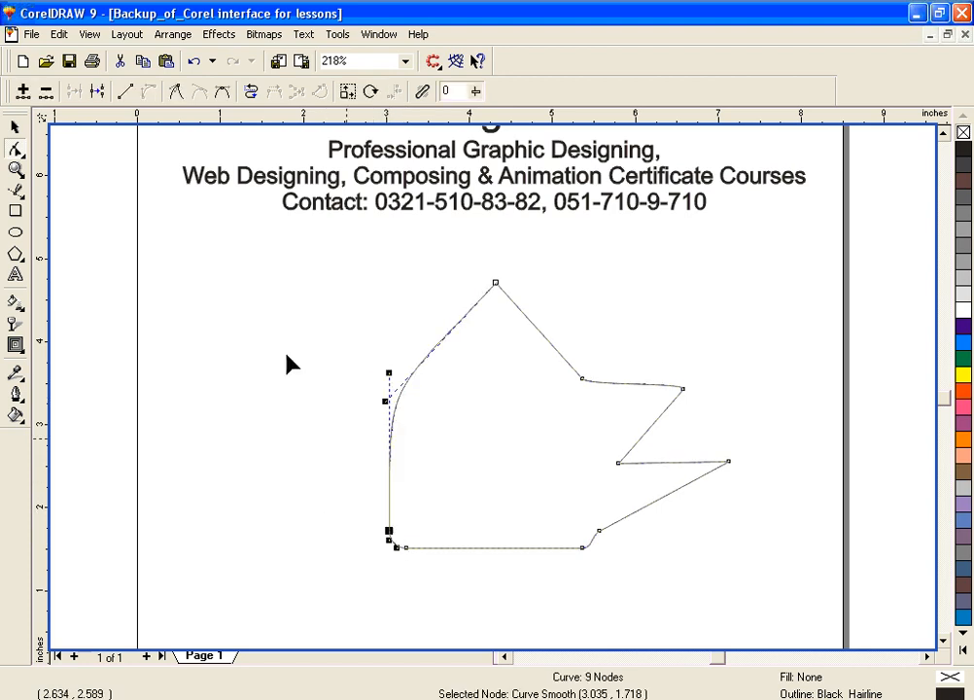
{"action": "left_click", "coordinate": [45, 91]}
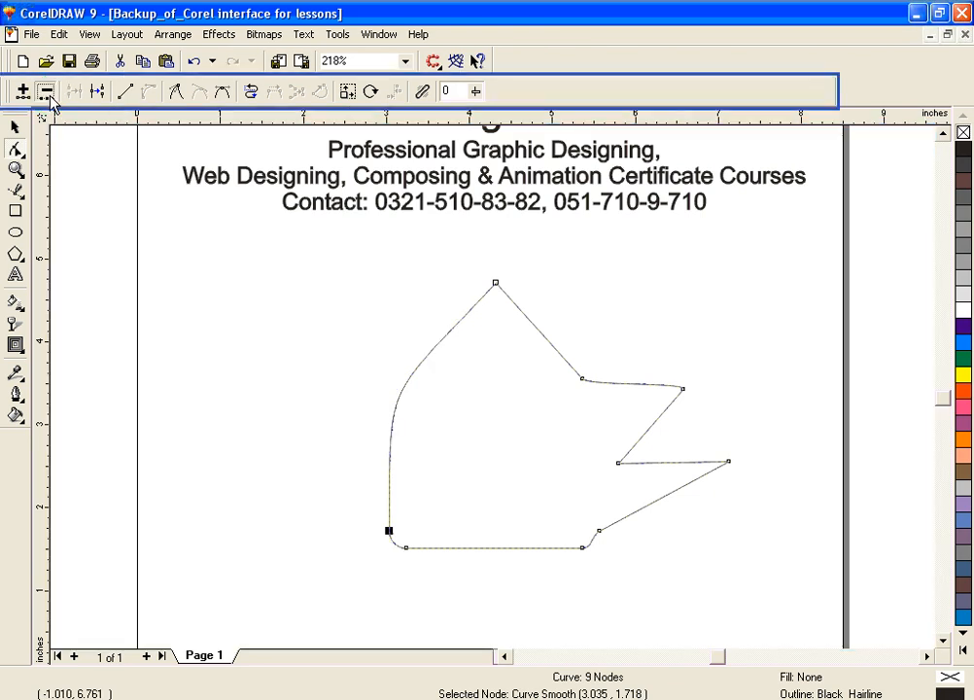
Step: Delete the node at the left end of the bottom edge and the node at the top peak
{"action": "left_click", "coordinate": [405, 548]}
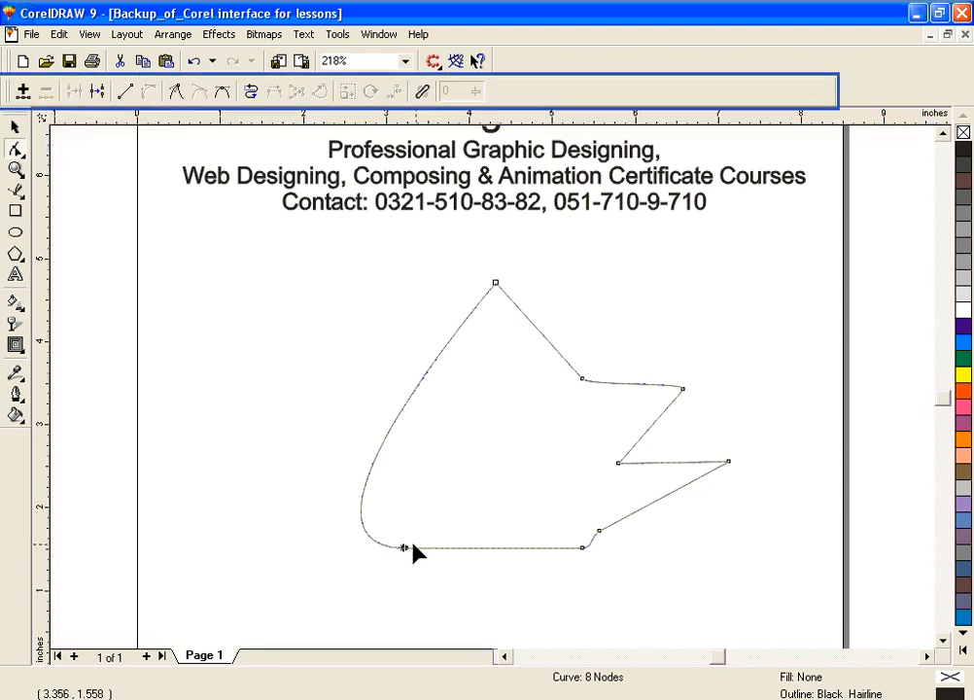
{"action": "left_click_drag", "start_coordinate": [393, 526], "coordinate": [421, 573]}
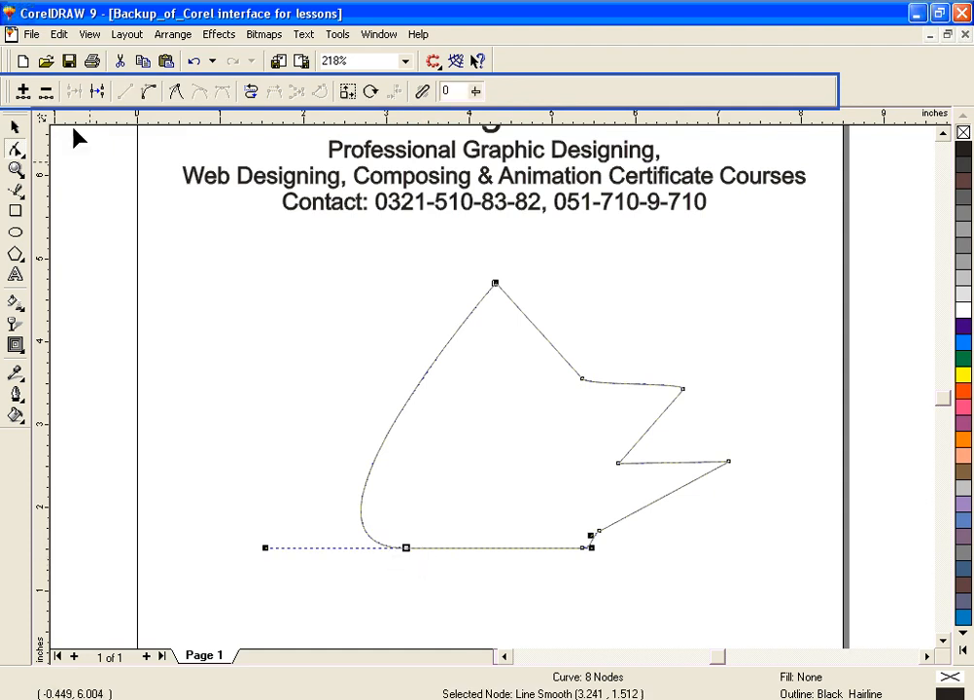
{"action": "left_click", "coordinate": [46, 90]}
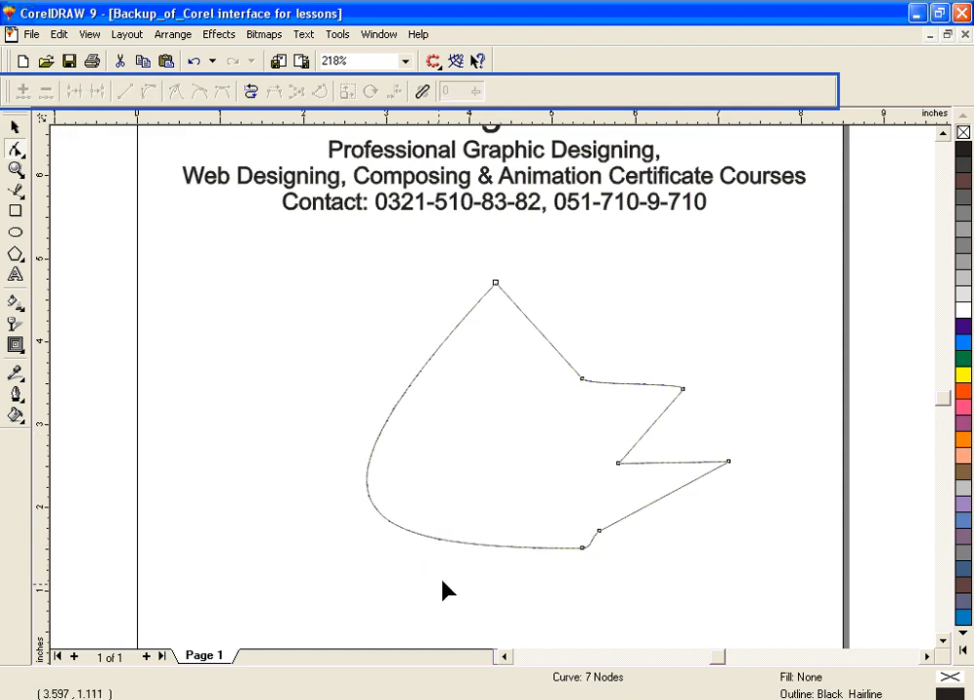
{"action": "left_click_drag", "start_coordinate": [484, 270], "coordinate": [528, 326]}
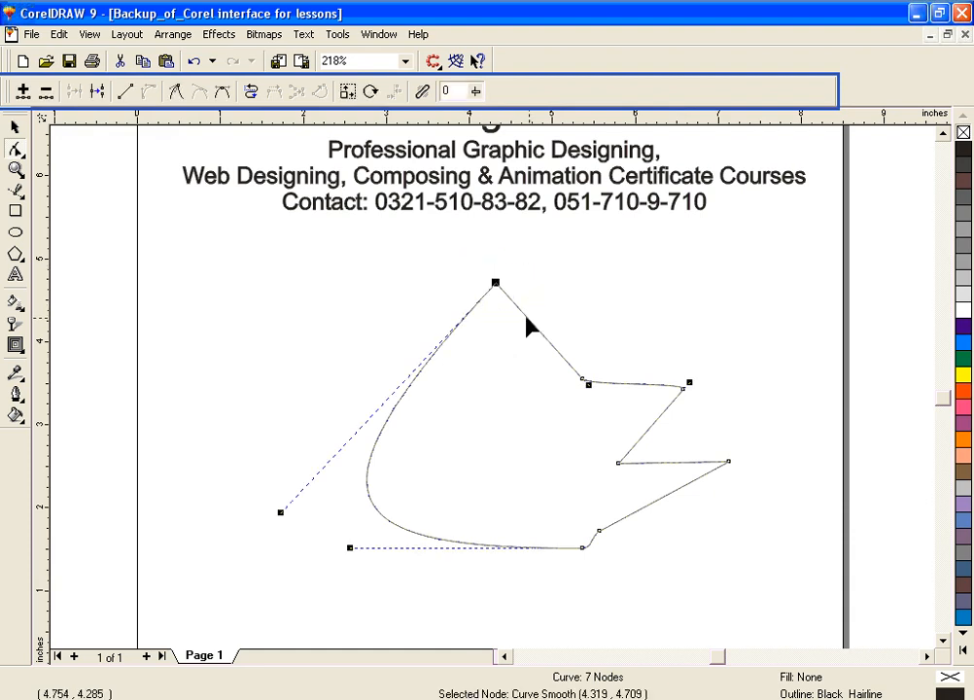
{"action": "left_click", "coordinate": [45, 91]}
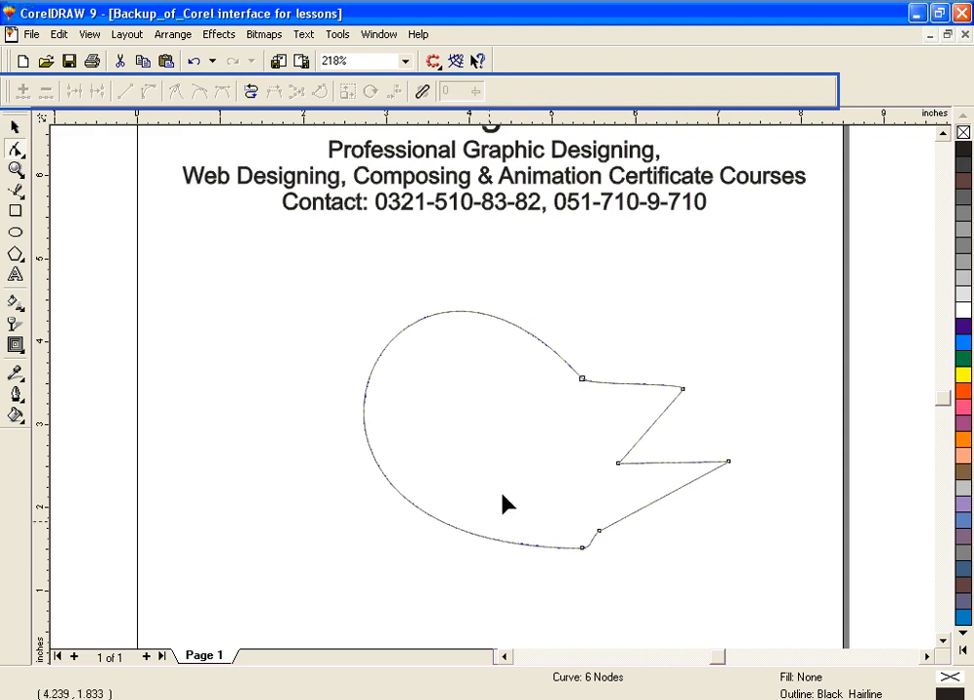
Step: Delete the four nodes of the two right-hand spikes in pairs, leaving a two-node curve
{"action": "left_click_drag", "start_coordinate": [572, 355], "coordinate": [702, 416]}
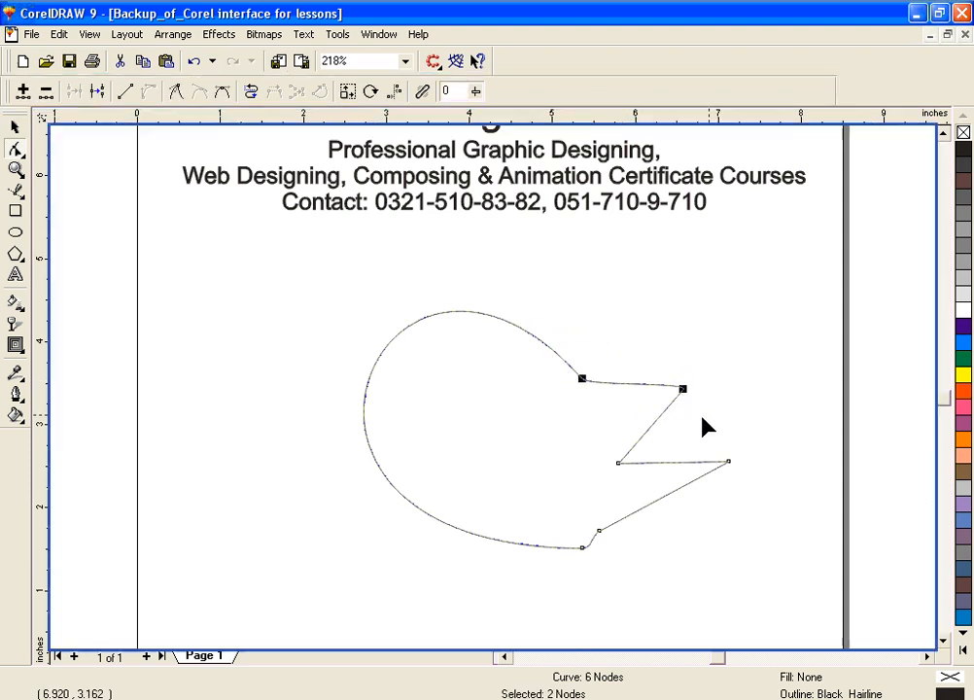
{"action": "left_click", "coordinate": [46, 90]}
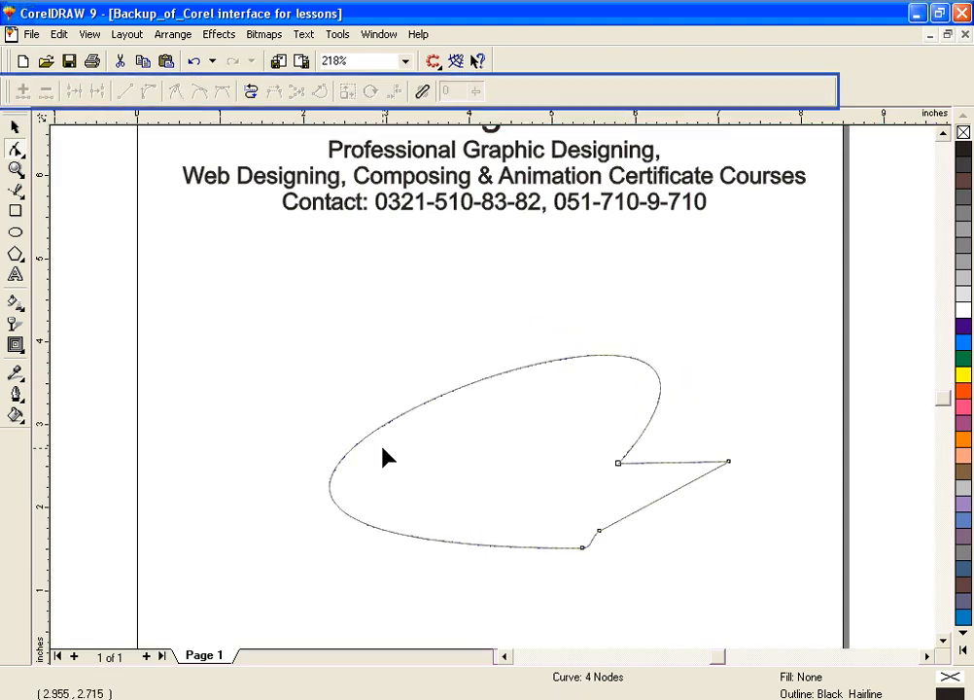
{"action": "left_click_drag", "start_coordinate": [591, 428], "coordinate": [760, 513]}
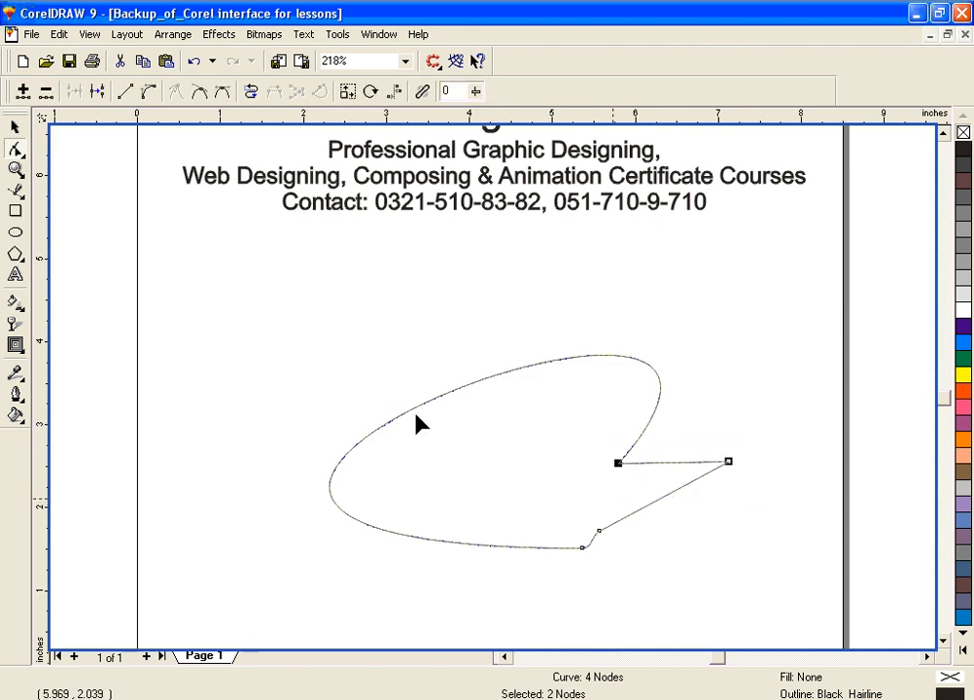
{"action": "left_click", "coordinate": [46, 91]}
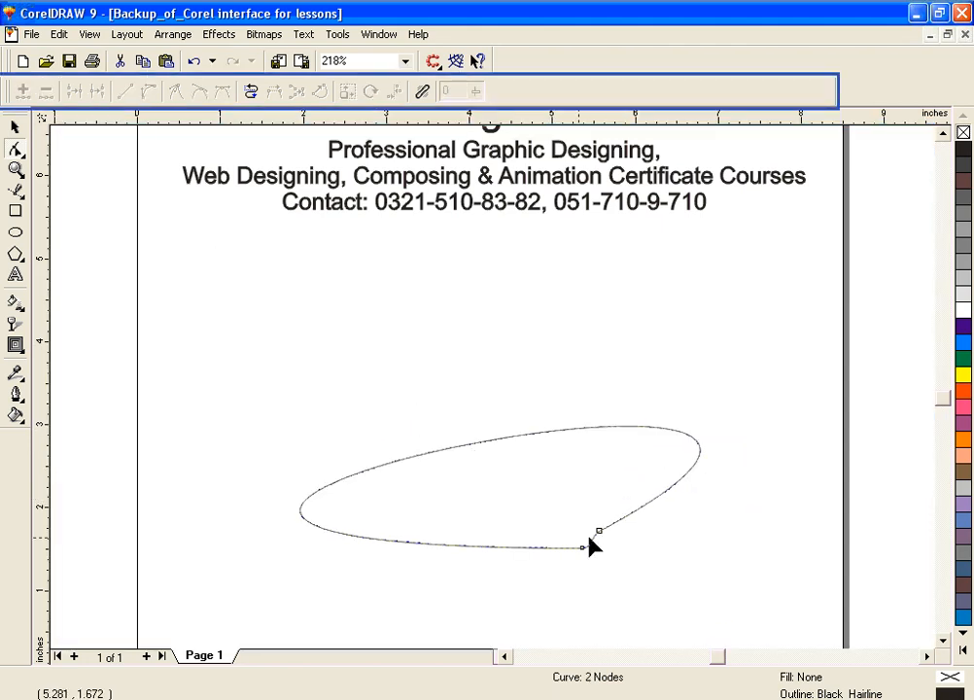
Step: Reshape the two-node curve into a compact blob by moving both nodes and pulling its long upper segment inward
{"action": "left_click_drag", "start_coordinate": [599, 531], "coordinate": [507, 586]}
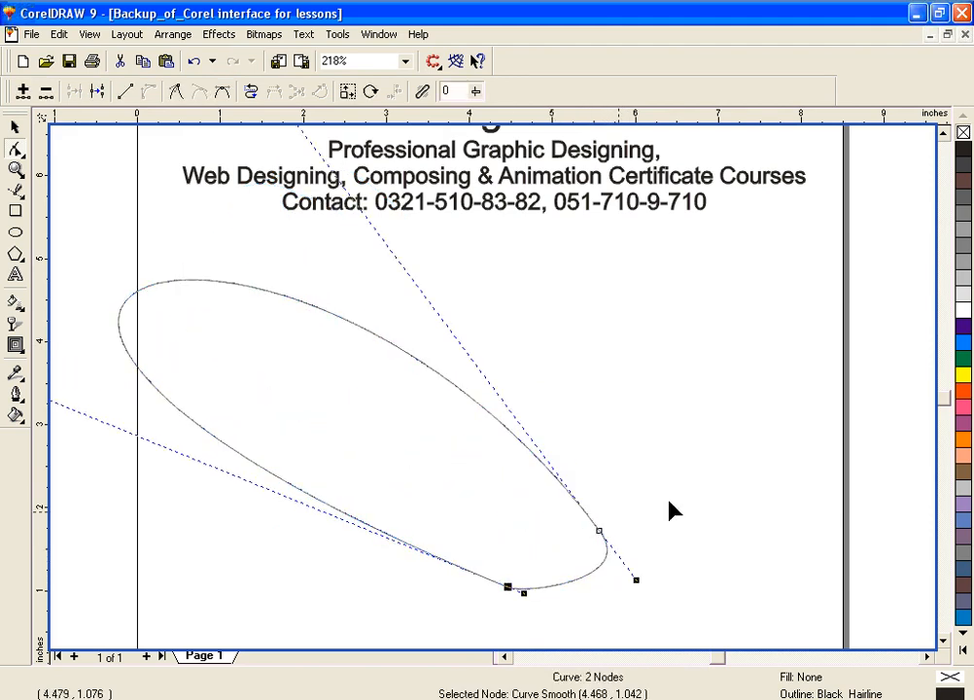
{"action": "left_click", "coordinate": [697, 504]}
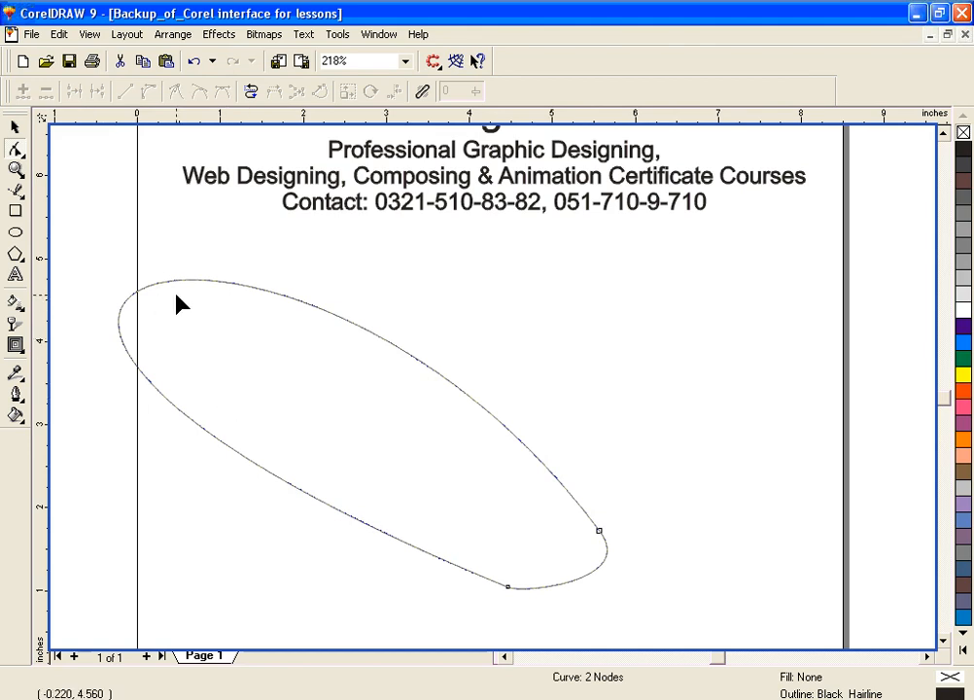
{"action": "left_click_drag", "start_coordinate": [157, 287], "coordinate": [479, 473]}
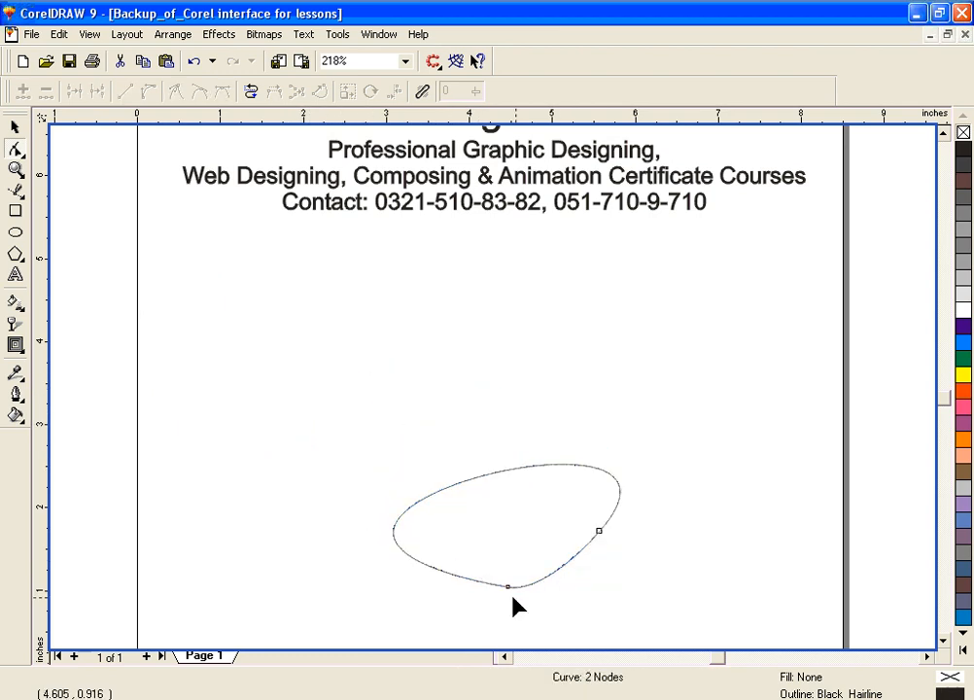
{"action": "left_click_drag", "start_coordinate": [507, 586], "coordinate": [512, 536]}
{"action": "left_click_drag", "start_coordinate": [600, 534], "coordinate": [579, 549]}
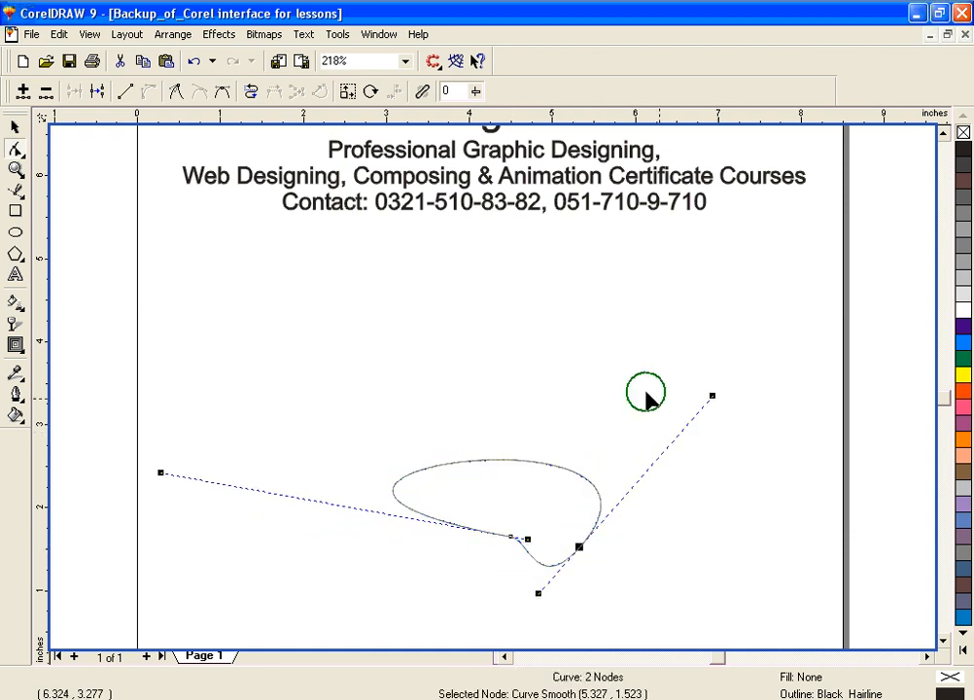
{"action": "left_click", "coordinate": [663, 424]}
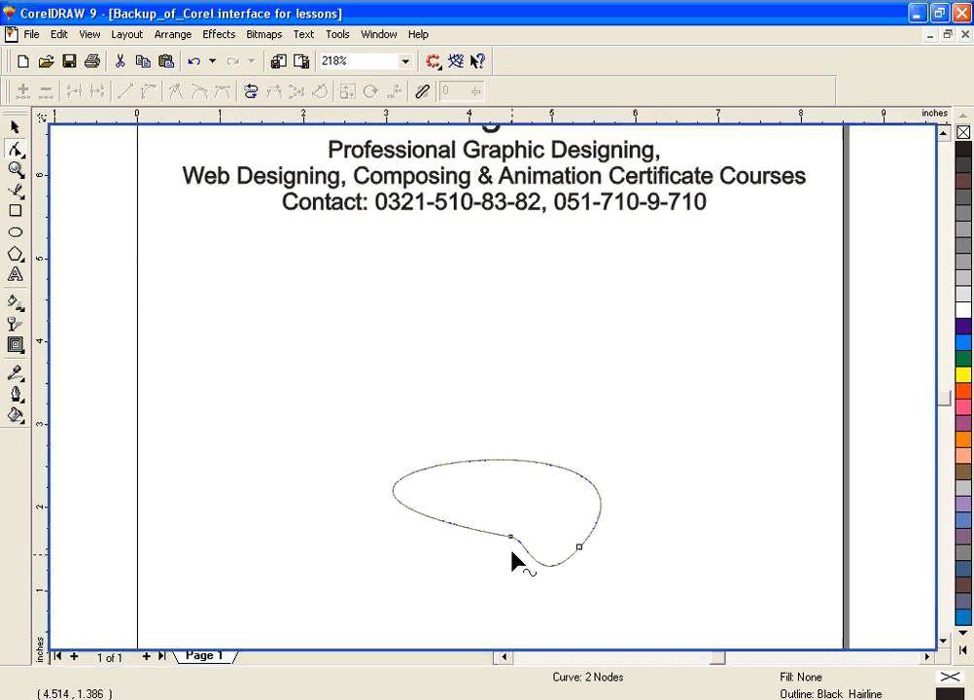
Step: Reshape the blob into a slanted ellipse by moving its left node, shortening that node's long handle and raising the right node
{"action": "left_click_drag", "start_coordinate": [509, 538], "coordinate": [476, 524]}
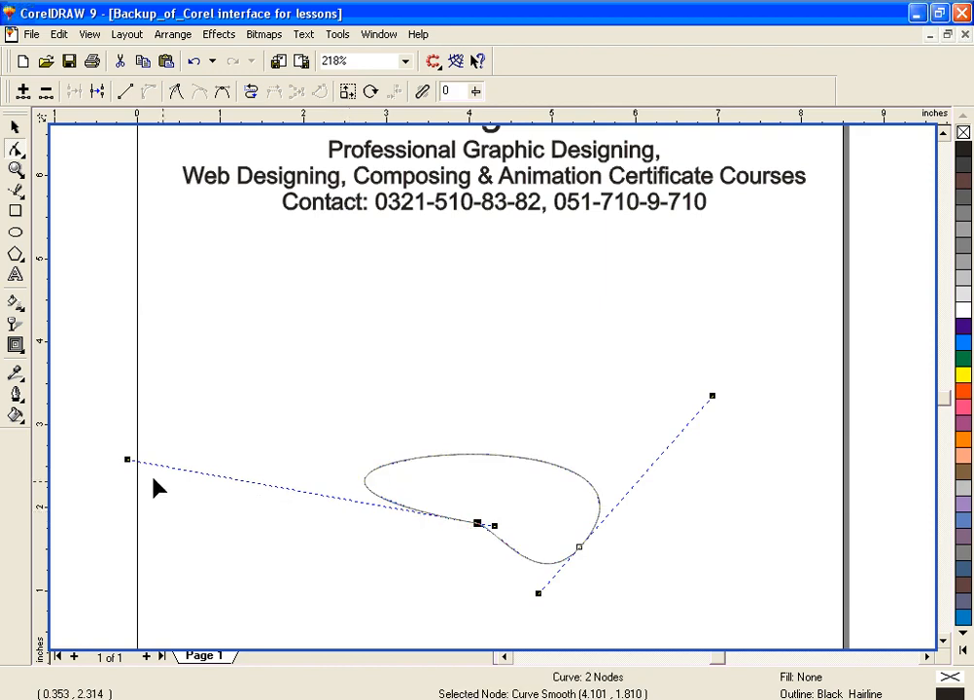
{"action": "left_click_drag", "start_coordinate": [125, 459], "coordinate": [334, 501]}
{"action": "left_click", "coordinate": [404, 398]}
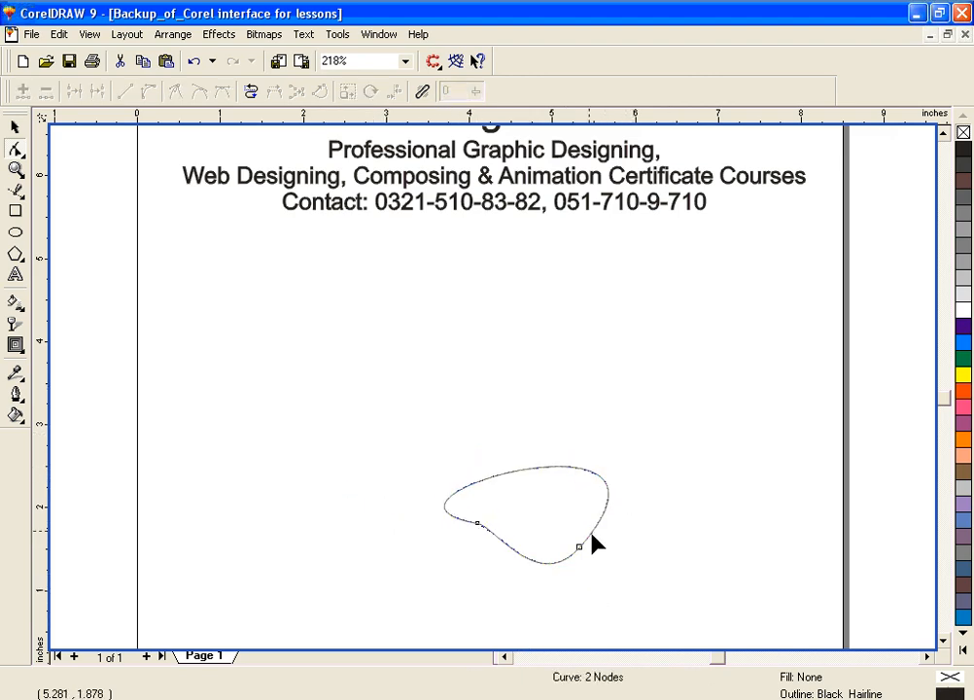
{"action": "left_click_drag", "start_coordinate": [579, 547], "coordinate": [604, 441]}
{"action": "left_click", "coordinate": [450, 527]}
{"action": "left_click_drag", "start_coordinate": [698, 366], "coordinate": [372, 546]}
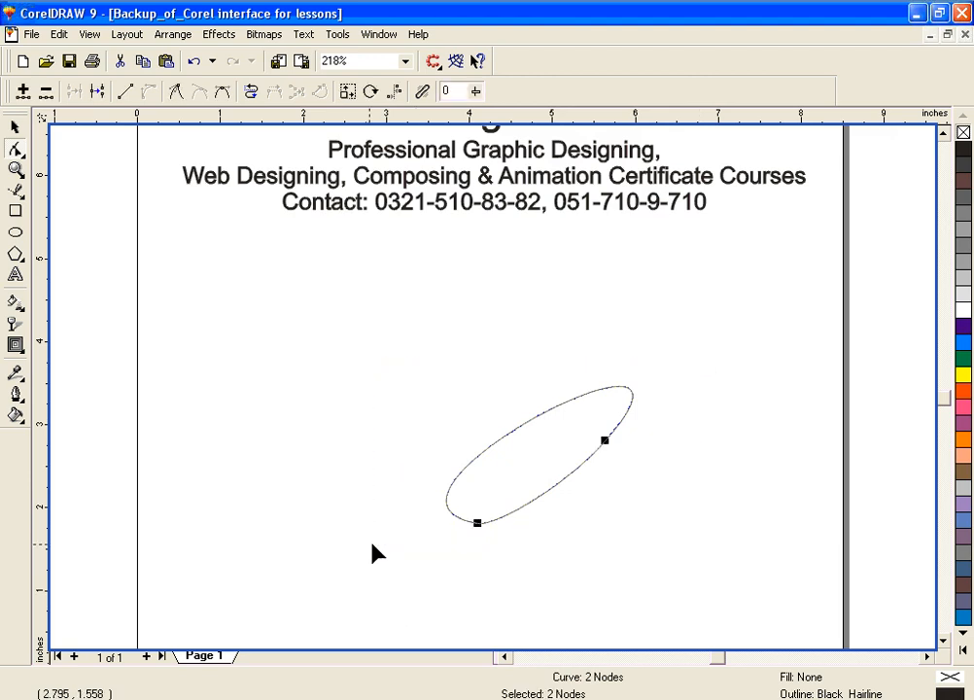
Step: Rotate the slanted curve counter-clockwise with the Pick tool until it stands nearly upright, and deselect it
{"action": "left_click", "coordinate": [17, 129]}
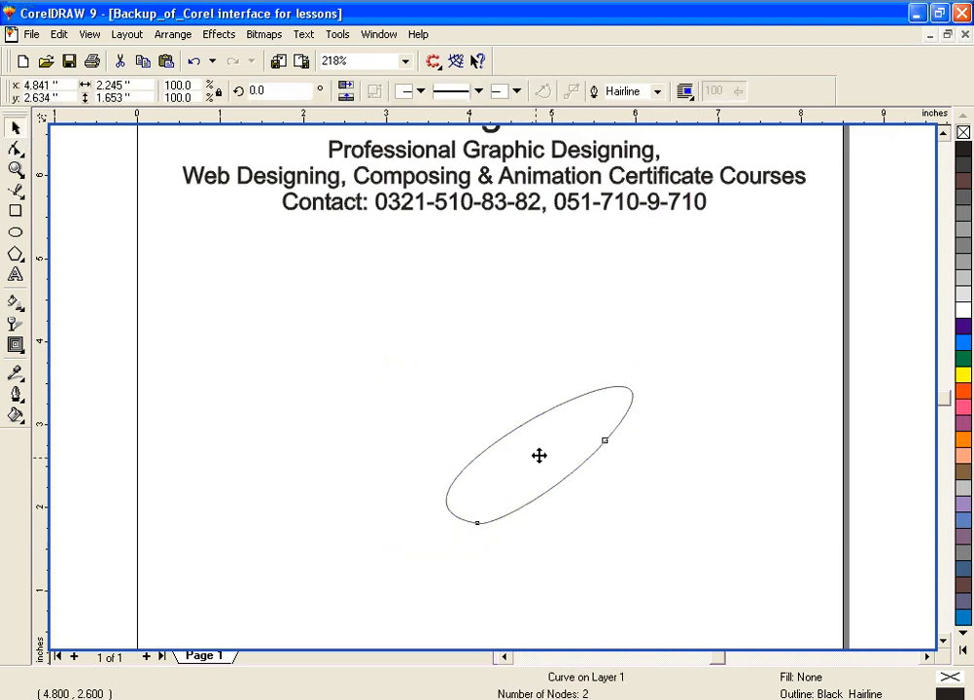
{"action": "left_click", "coordinate": [539, 457]}
{"action": "left_click", "coordinate": [522, 428]}
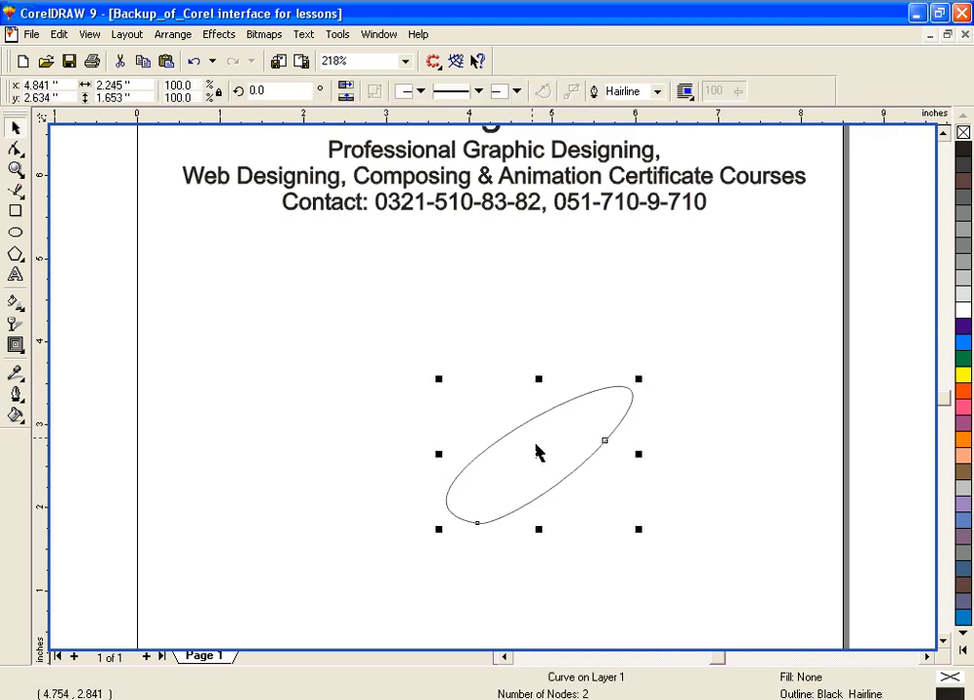
{"action": "left_click", "coordinate": [537, 450]}
{"action": "left_click_drag", "start_coordinate": [439, 379], "coordinate": [408, 463]}
{"action": "left_click", "coordinate": [542, 448]}
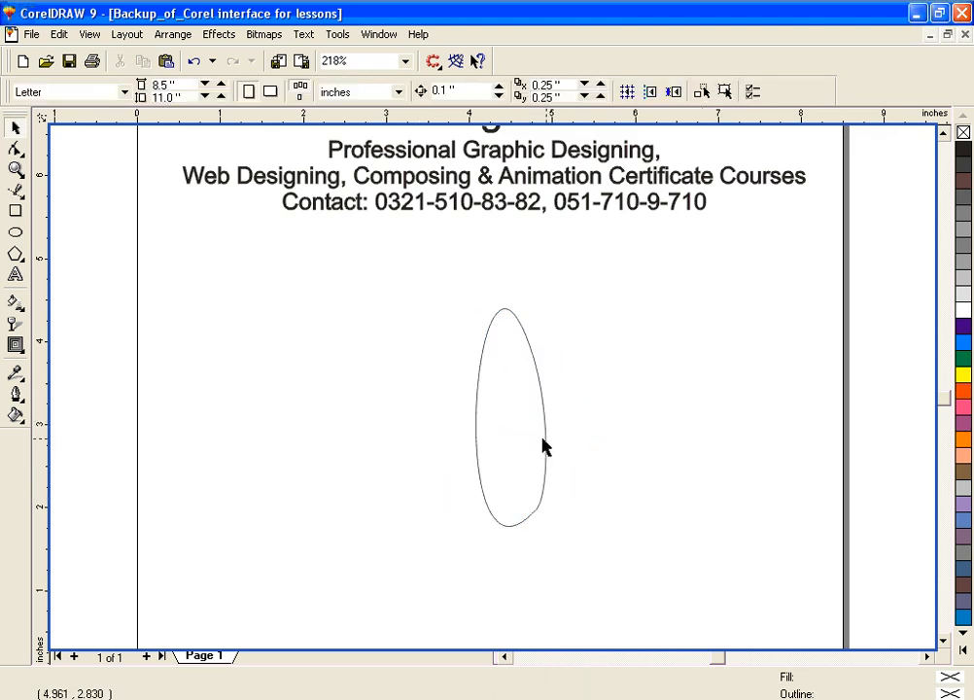
Step: Widen the upright curve to about 1.44 inches, rotate it slightly so it stands upright like an egg, and deselect it
{"action": "left_click", "coordinate": [546, 445]}
{"action": "left_click_drag", "start_coordinate": [551, 415], "coordinate": [617, 424]}
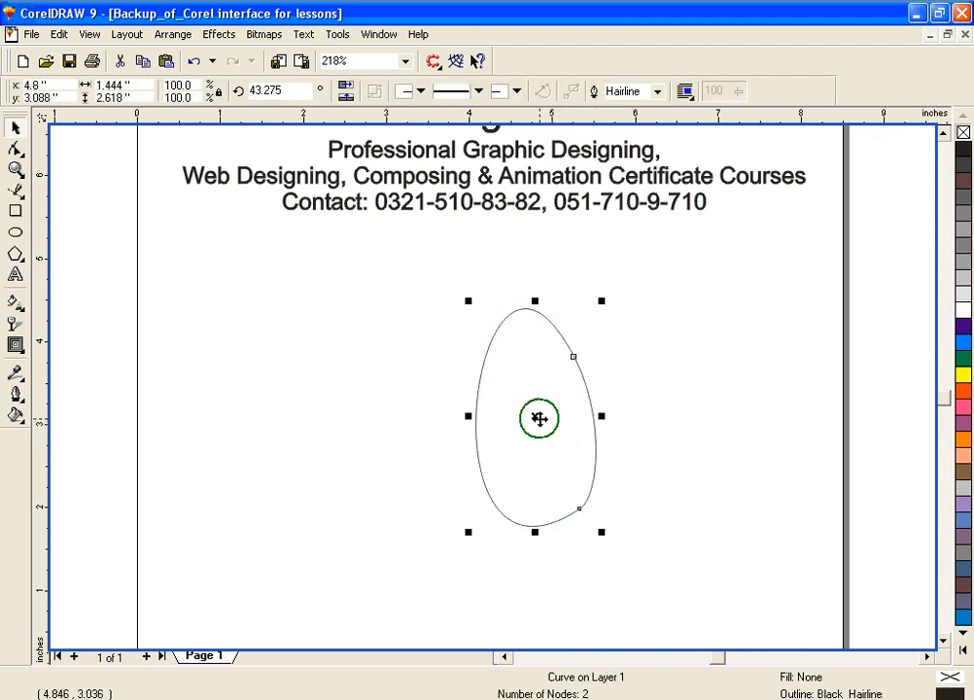
{"action": "left_click", "coordinate": [539, 418]}
{"action": "left_click_drag", "start_coordinate": [598, 305], "coordinate": [615, 311]}
{"action": "left_click", "coordinate": [769, 332]}
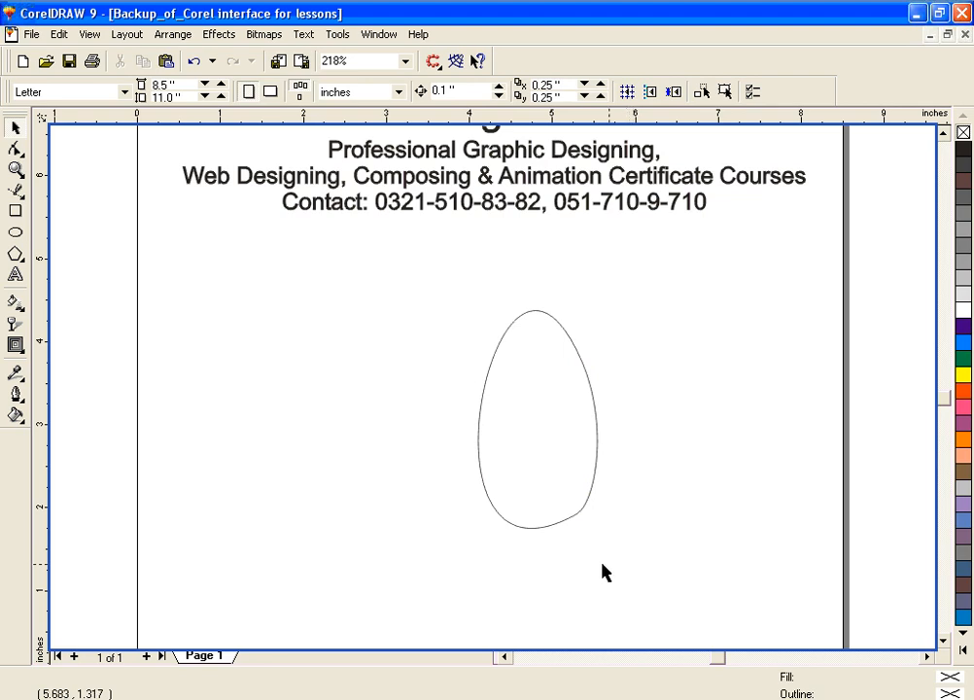
{"action": "left_click", "coordinate": [14, 151]}
{"action": "left_click", "coordinate": [15, 151]}
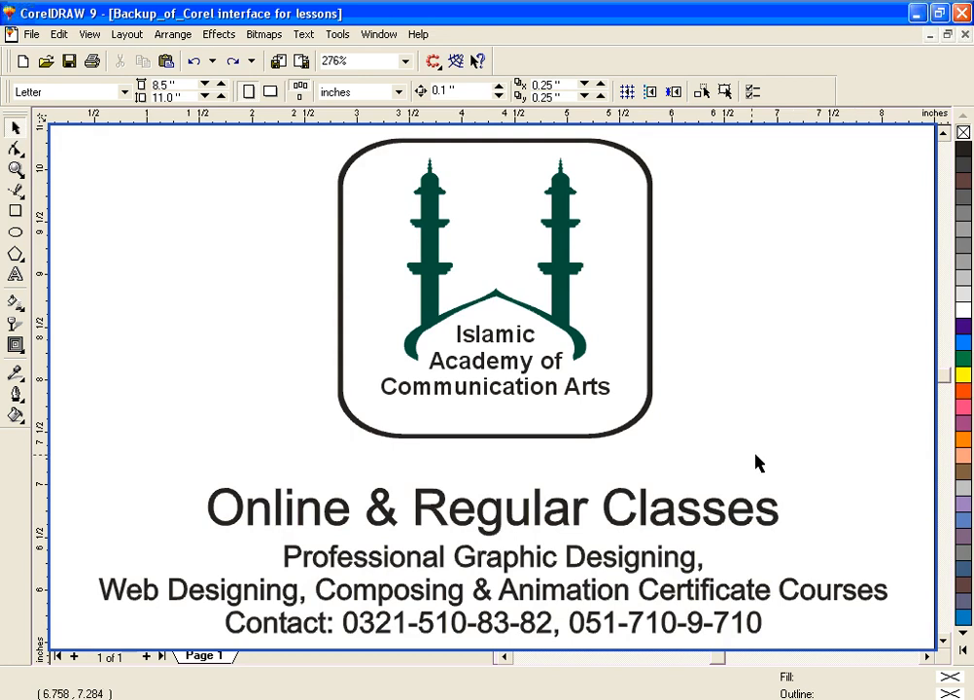
{"action": "left_click", "coordinate": [16, 151]}
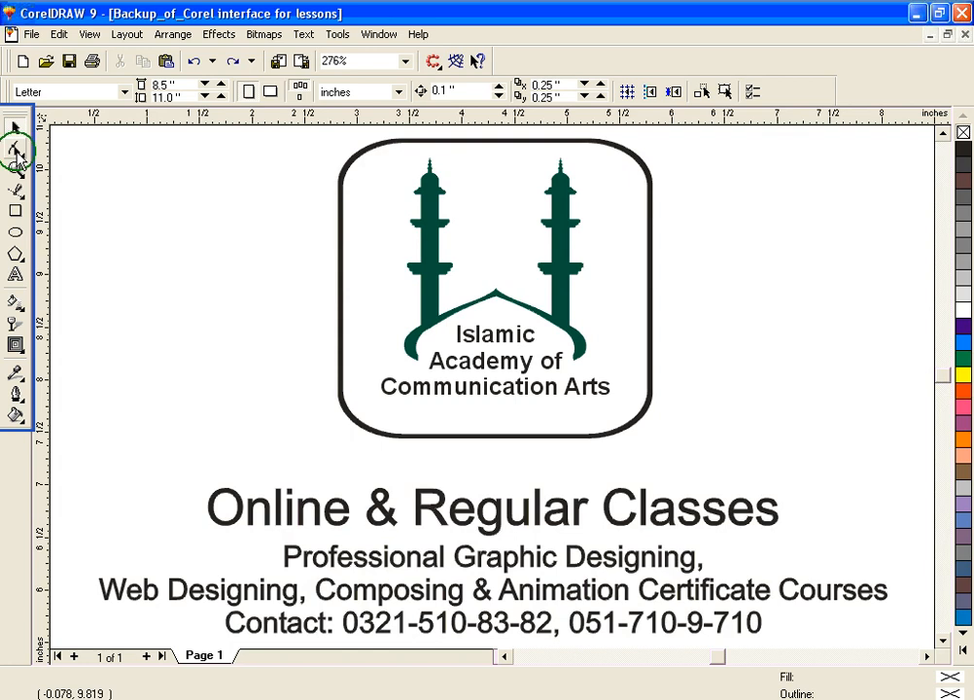
{"action": "left_click", "coordinate": [16, 152]}
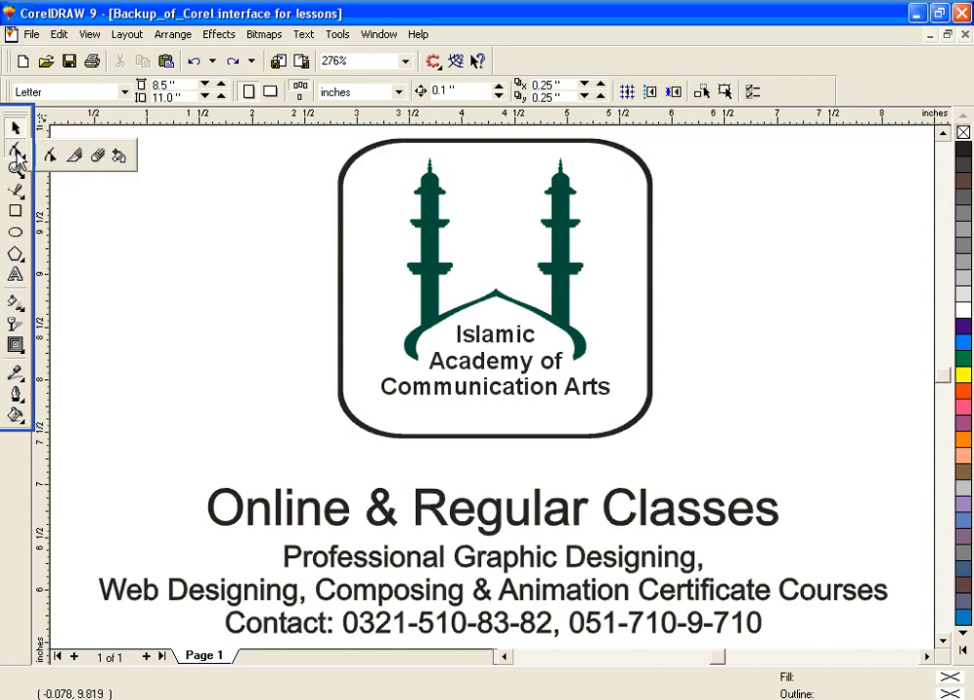
{"action": "left_click", "coordinate": [119, 118]}
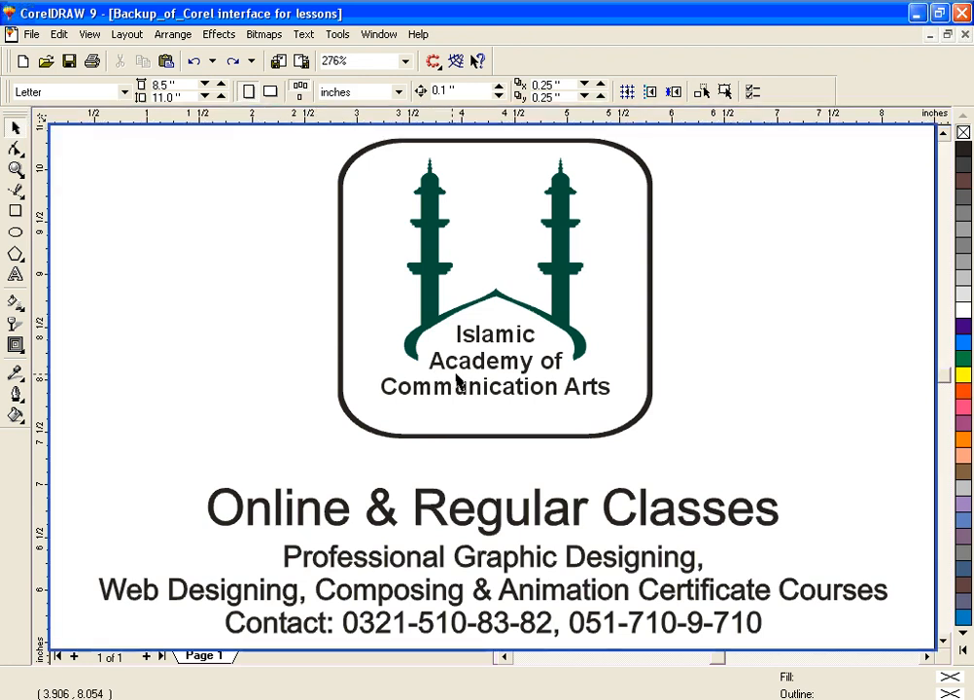
Step: Draw a circle about 2.84 inches wide in the empty page area below the contact line with the Ellipse tool
{"action": "key", "text": "F3"}
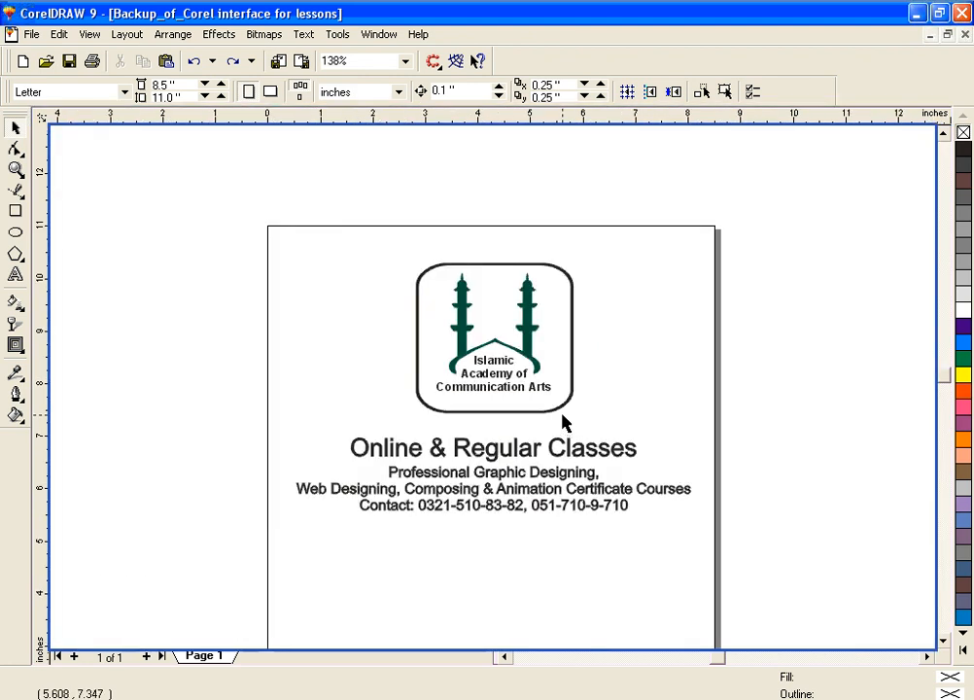
{"action": "key", "text": "F3"}
{"action": "key", "text": "F2"}
{"action": "left_click_drag", "start_coordinate": [373, 451], "coordinate": [628, 605]}
{"action": "left_click", "coordinate": [944, 134]}
{"action": "left_click", "coordinate": [945, 134]}
{"action": "left_click", "coordinate": [945, 134]}
{"action": "left_click", "coordinate": [944, 134]}
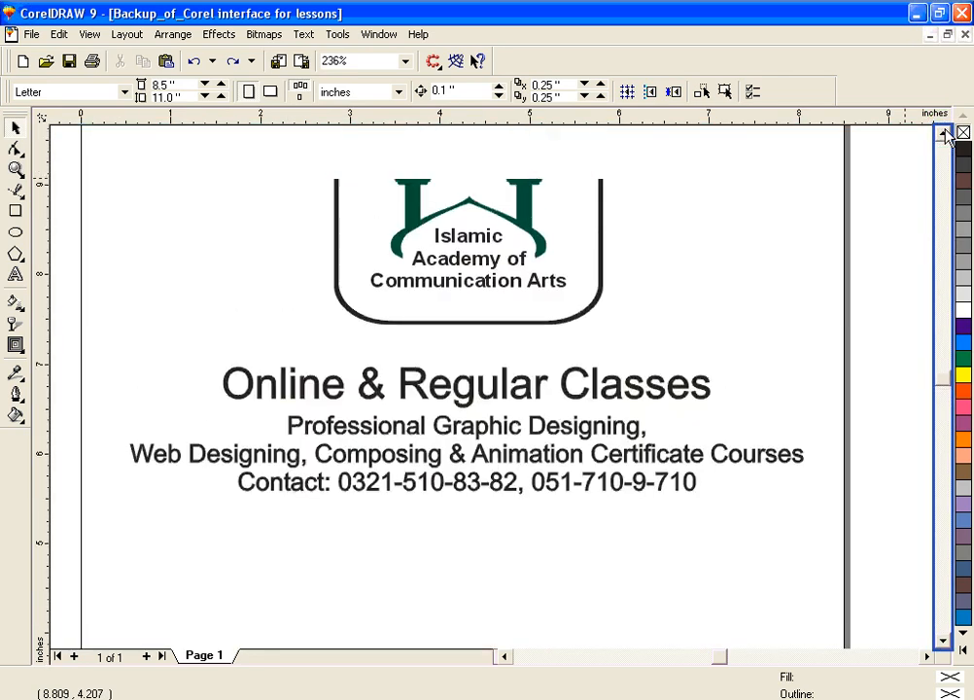
{"action": "left_click", "coordinate": [942, 640]}
{"action": "left_click", "coordinate": [942, 641]}
{"action": "left_click", "coordinate": [942, 640]}
{"action": "left_click", "coordinate": [942, 641]}
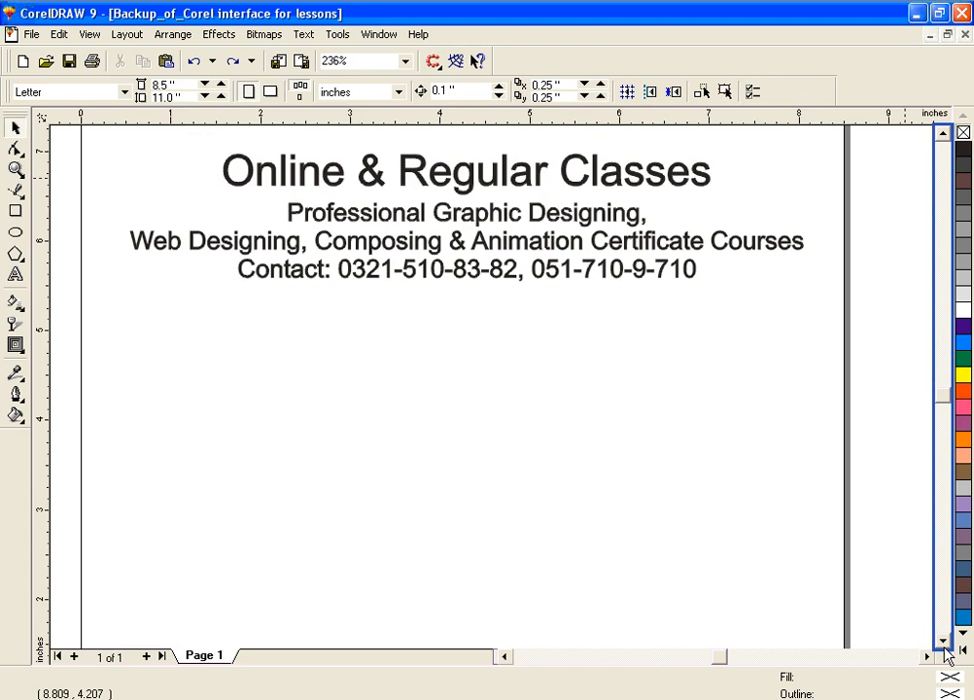
{"action": "left_click", "coordinate": [341, 391]}
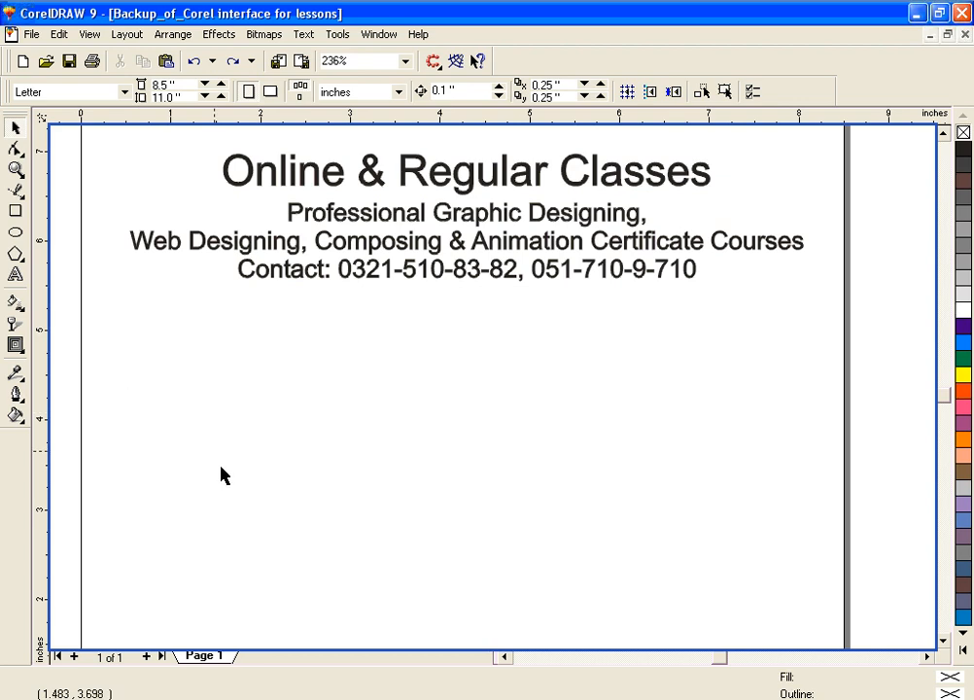
{"action": "left_click", "coordinate": [15, 149]}
{"action": "left_click", "coordinate": [74, 155]}
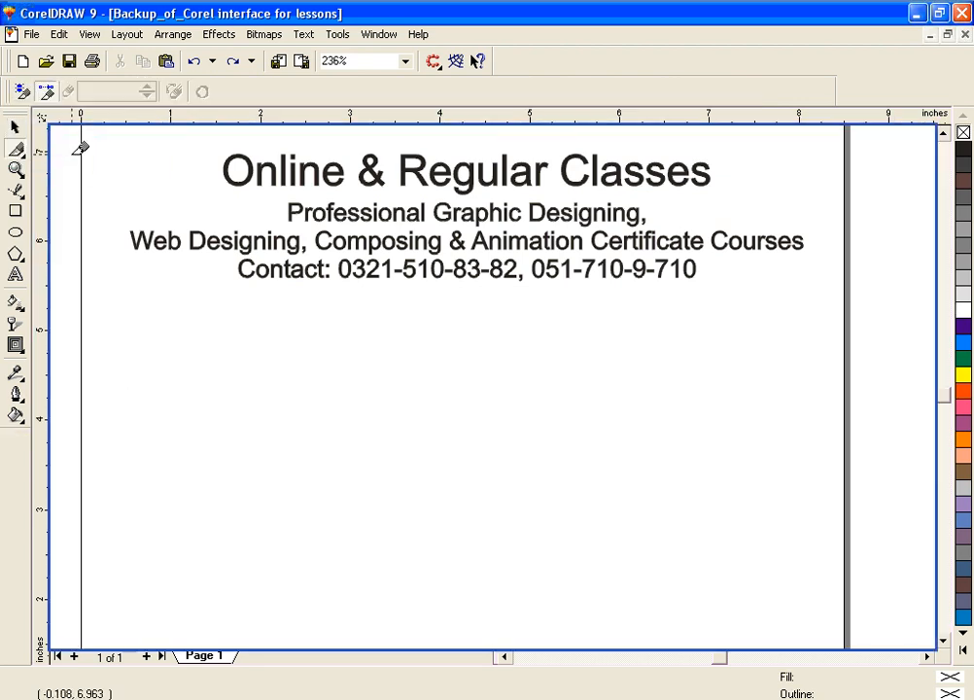
{"action": "left_click", "coordinate": [16, 210]}
{"action": "left_click", "coordinate": [16, 232]}
{"action": "left_click_drag", "start_coordinate": [414, 448], "coordinate": [541, 571]}
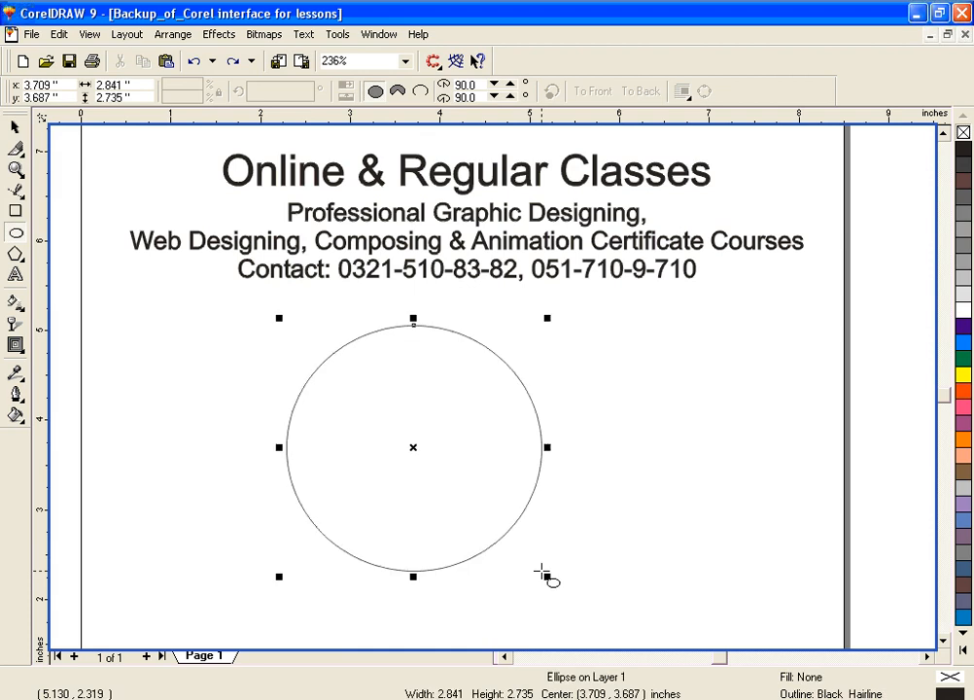
Step: Cut the circle in two with the Knife tool along an irregular freehand line from its upper-left edge to its lower-right edge
{"action": "left_click", "coordinate": [20, 148]}
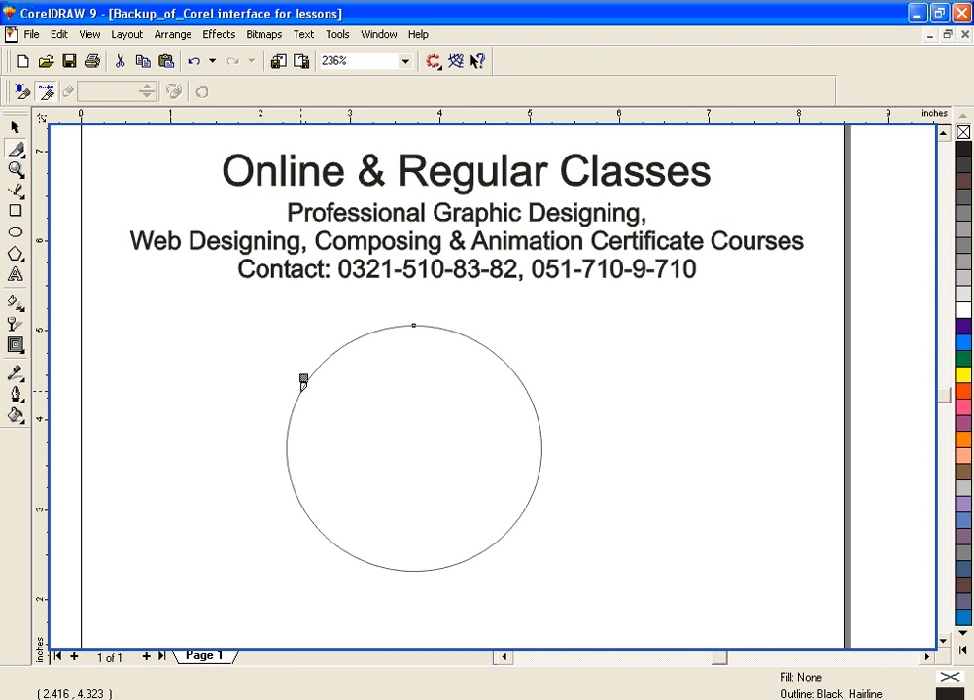
{"action": "left_click", "coordinate": [303, 381]}
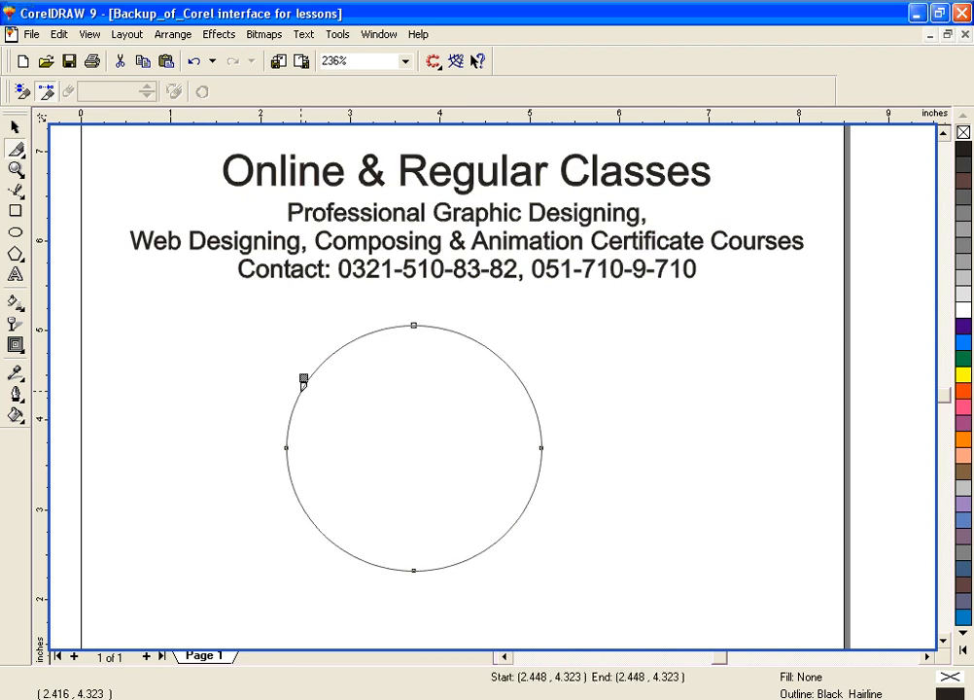
{"action": "mouse_move", "coordinate": [299, 390]}
{"action": "left_mouse_down"}
{"action": "mouse_move", "coordinate": [428, 431]}
{"action": "mouse_move", "coordinate": [458, 431]}
{"action": "mouse_move", "coordinate": [468, 402]}
{"action": "mouse_move", "coordinate": [482, 402]}
{"action": "mouse_move", "coordinate": [482, 438]}
{"action": "mouse_move", "coordinate": [509, 440]}
{"action": "mouse_move", "coordinate": [521, 458]}
{"action": "mouse_move", "coordinate": [523, 516]}
{"action": "left_mouse_up"}
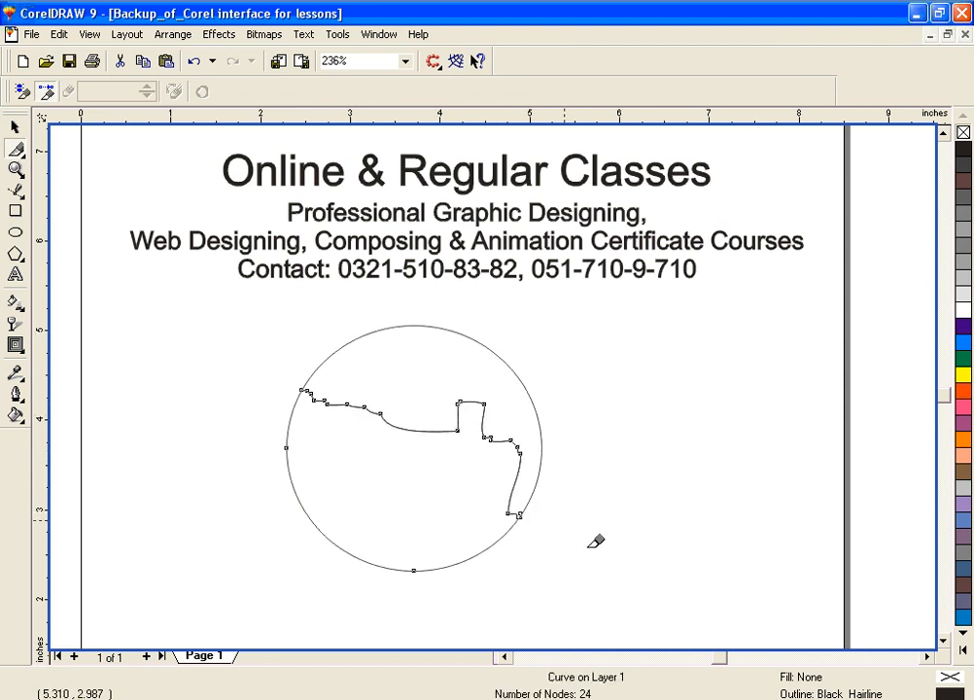
{"action": "left_click", "coordinate": [16, 127]}
{"action": "left_click", "coordinate": [640, 452]}
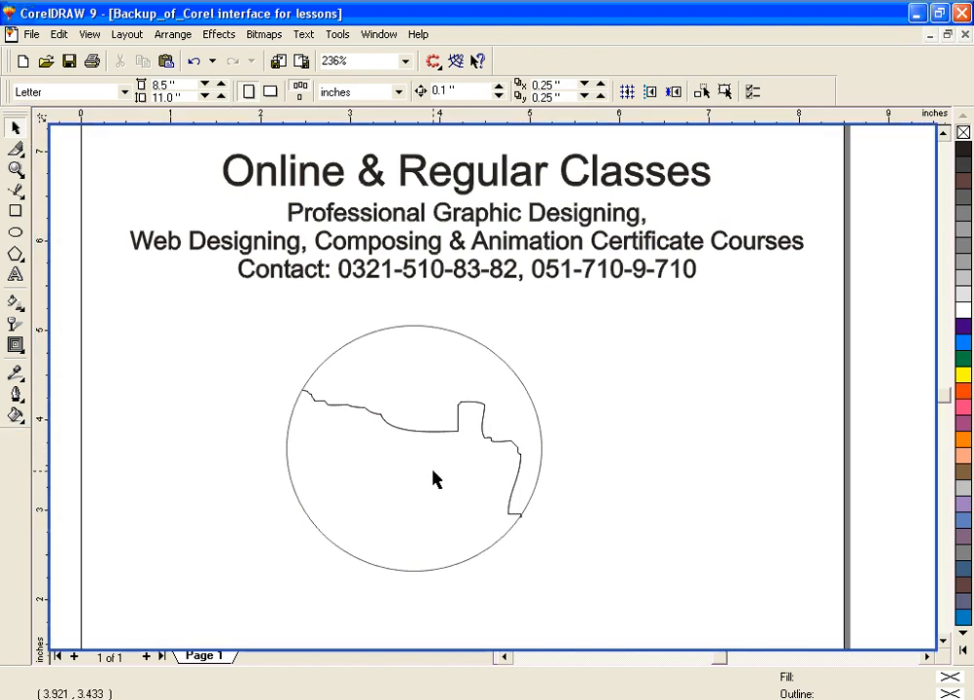
Step: Move the lower and upper pieces of the cut circle slightly apart, and undo both moves
{"action": "left_click", "coordinate": [359, 560]}
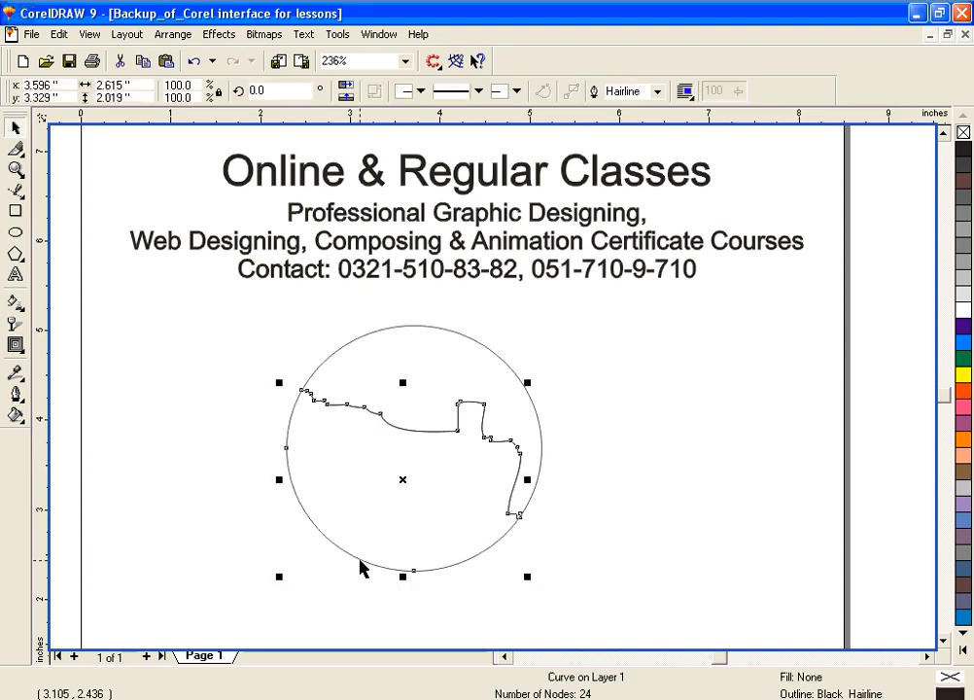
{"action": "left_click_drag", "start_coordinate": [401, 483], "coordinate": [401, 488]}
{"action": "left_click", "coordinate": [445, 385]}
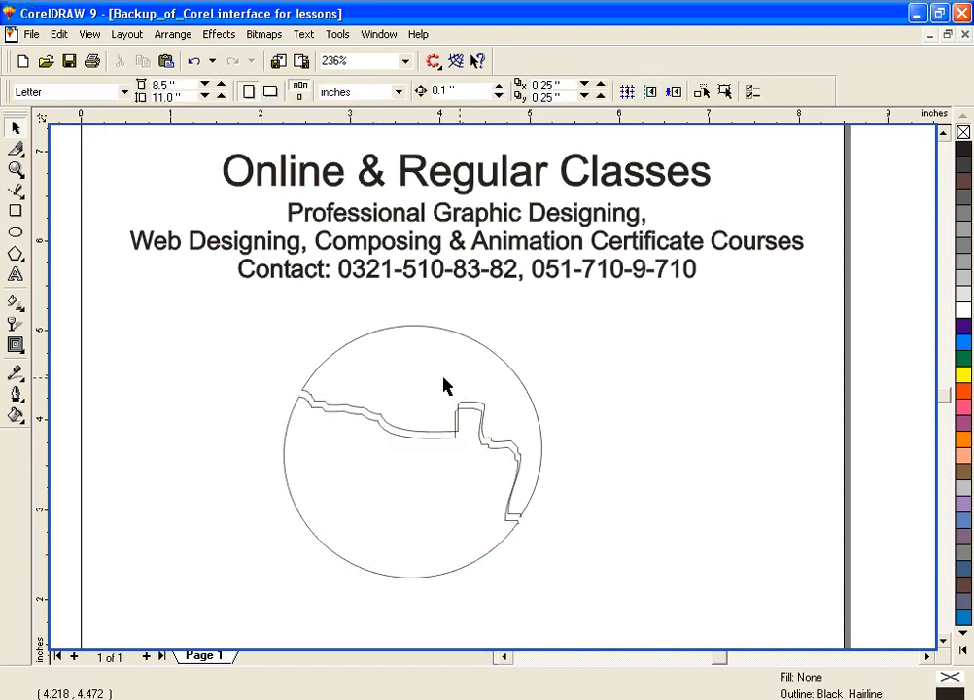
{"action": "left_click", "coordinate": [384, 335]}
{"action": "left_click_drag", "start_coordinate": [423, 417], "coordinate": [420, 410]}
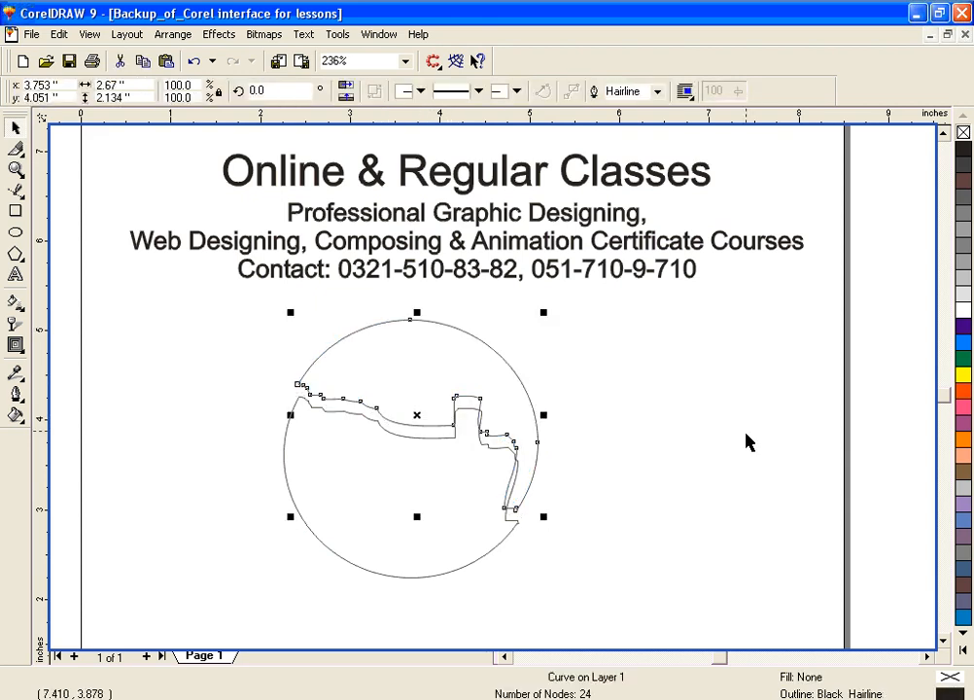
{"action": "key", "text": "ctrl+z"}
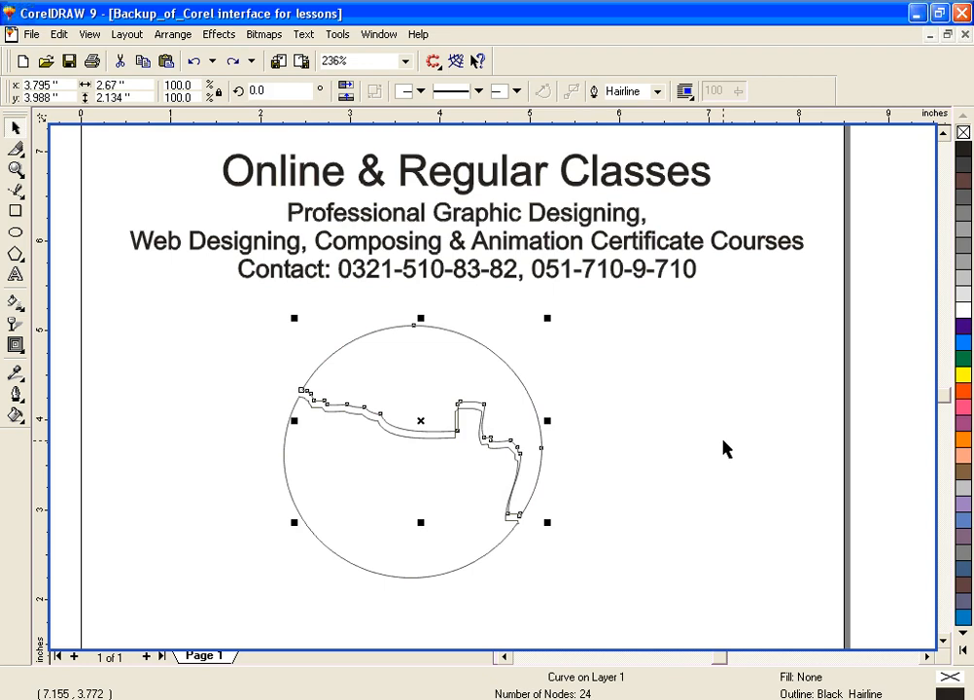
{"action": "key", "text": "ctrl+z"}
Step: Fill the lower piece of the cut circle with Green and the upper piece with Red, and deselect everything
{"action": "left_click", "coordinate": [963, 358]}
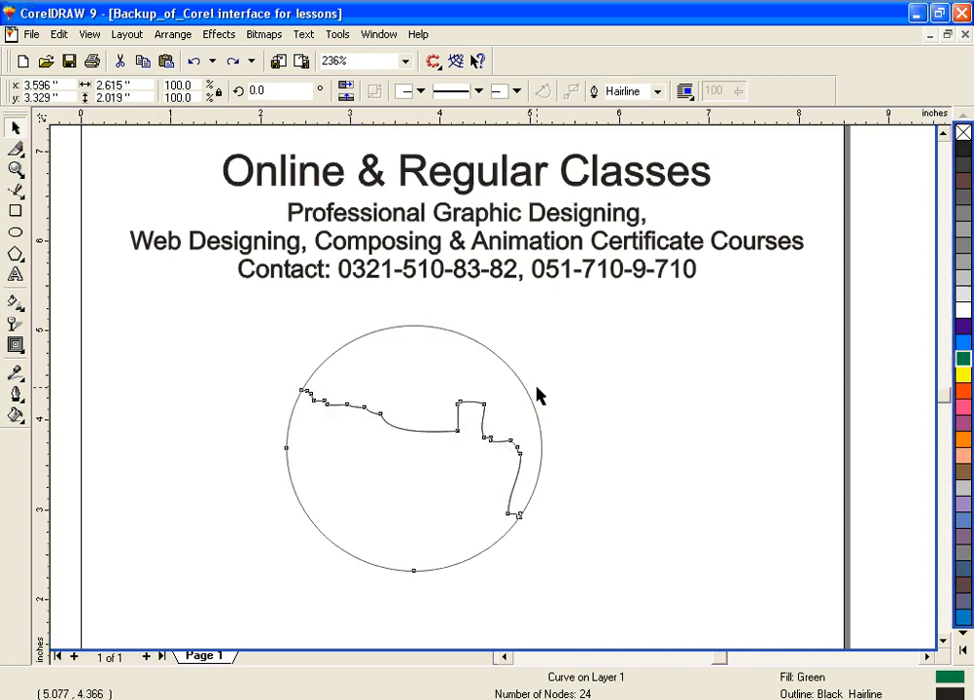
{"action": "left_click", "coordinate": [503, 368]}
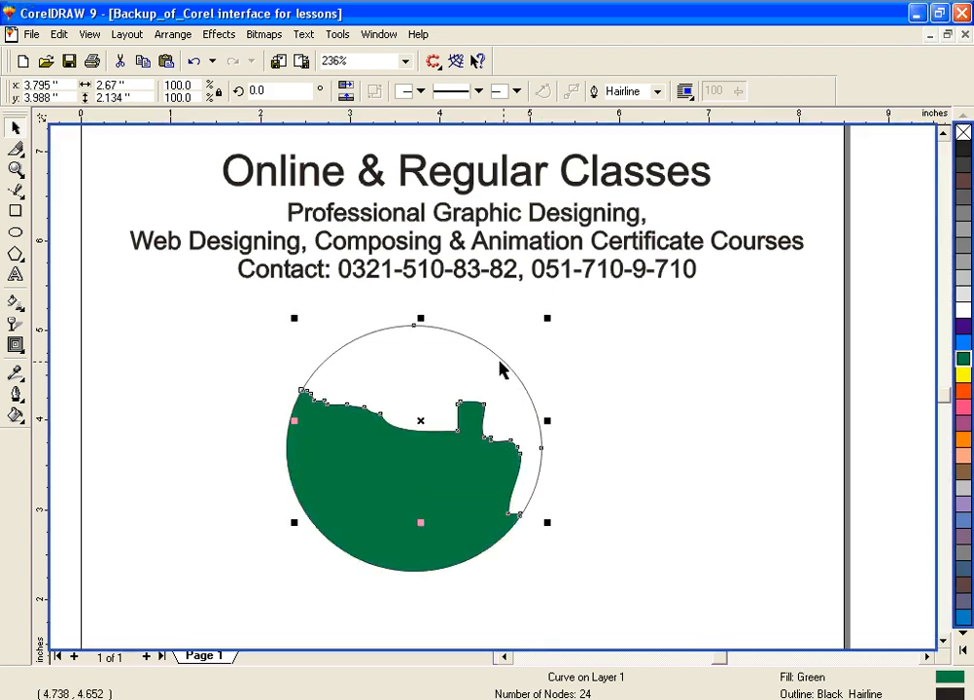
{"action": "left_click", "coordinate": [963, 391]}
{"action": "left_click", "coordinate": [705, 489]}
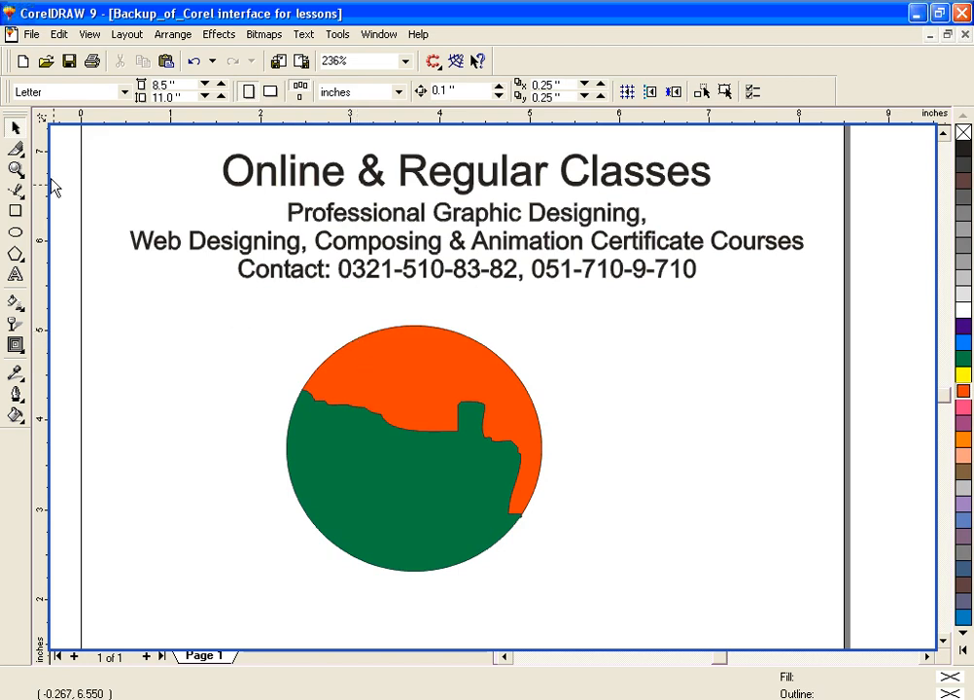
{"action": "left_click_drag", "start_coordinate": [230, 309], "coordinate": [572, 608]}
{"action": "left_click", "coordinate": [635, 439]}
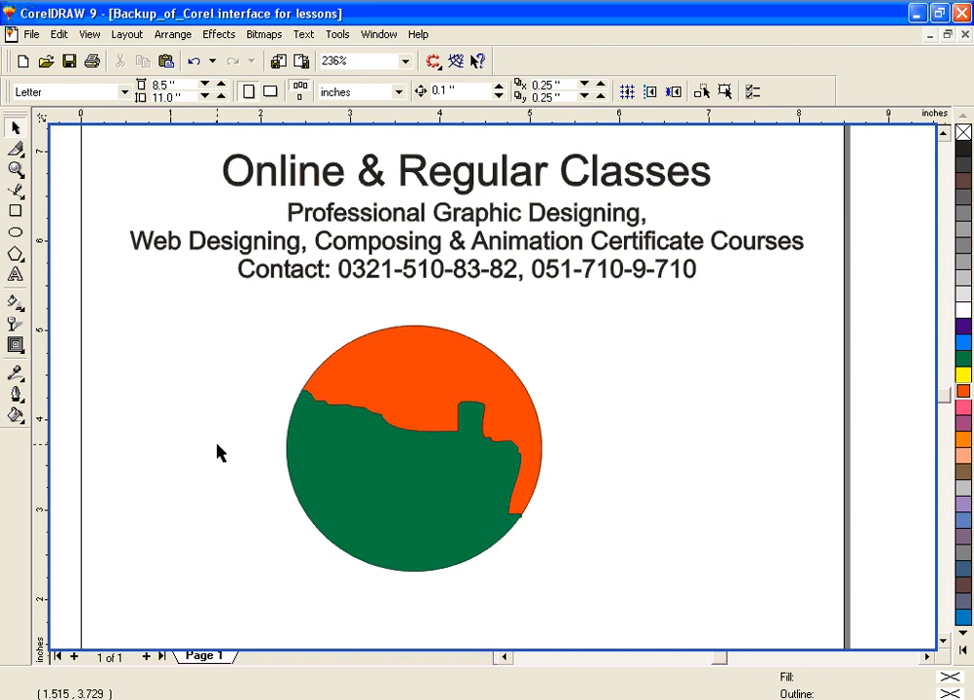
Step: Activate the Eraser tool and try larger and smaller eraser thicknesses, leaving it at 0.501 inches
{"action": "left_click", "coordinate": [15, 148]}
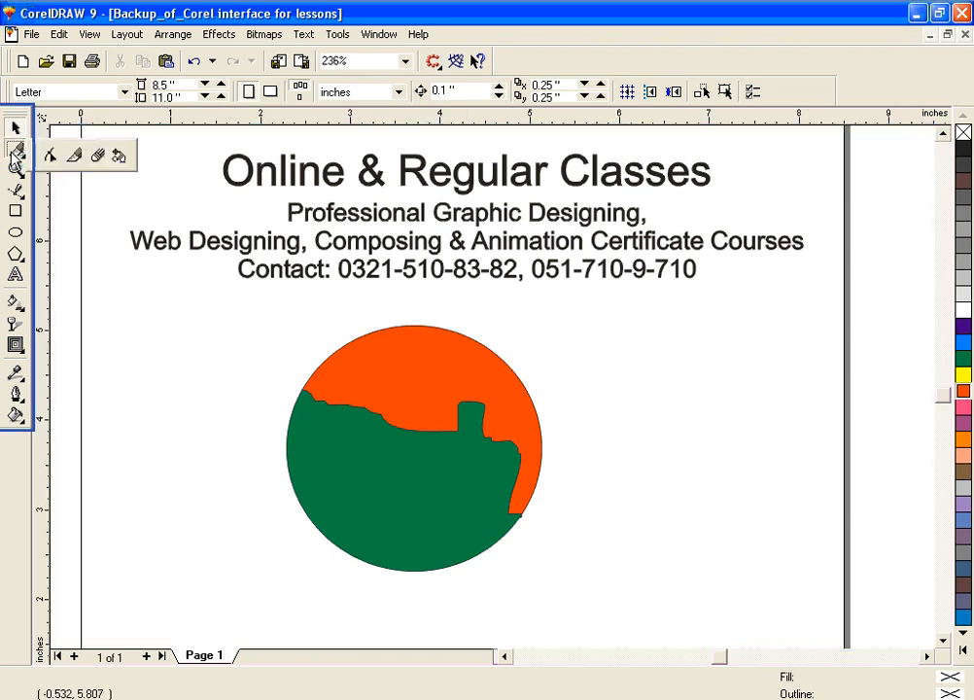
{"action": "left_click", "coordinate": [98, 158]}
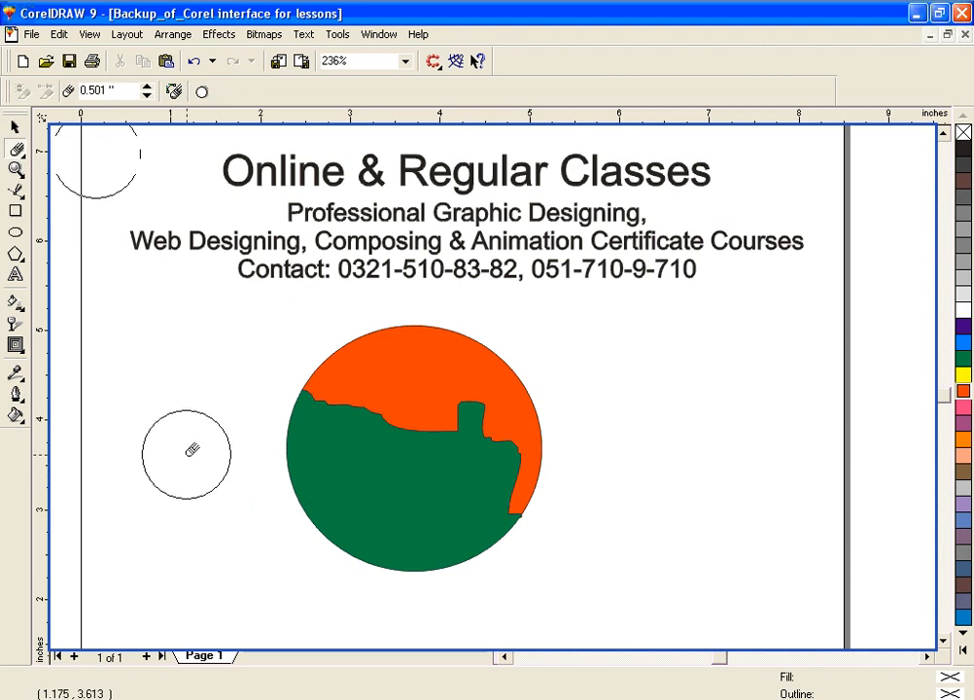
{"action": "left_click", "coordinate": [100, 90]}
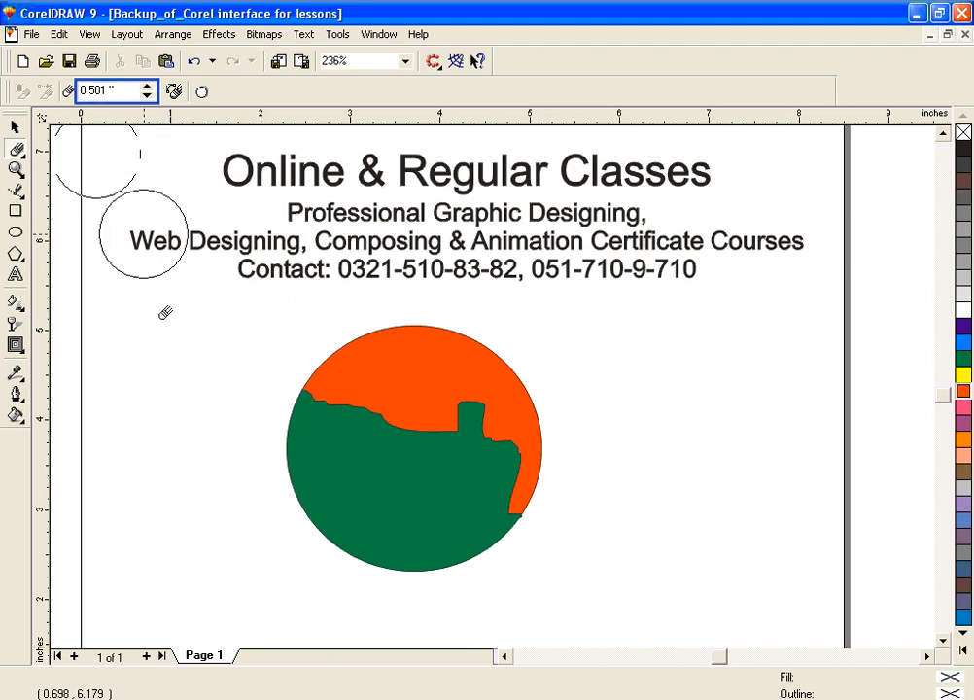
{"action": "left_click", "coordinate": [191, 449]}
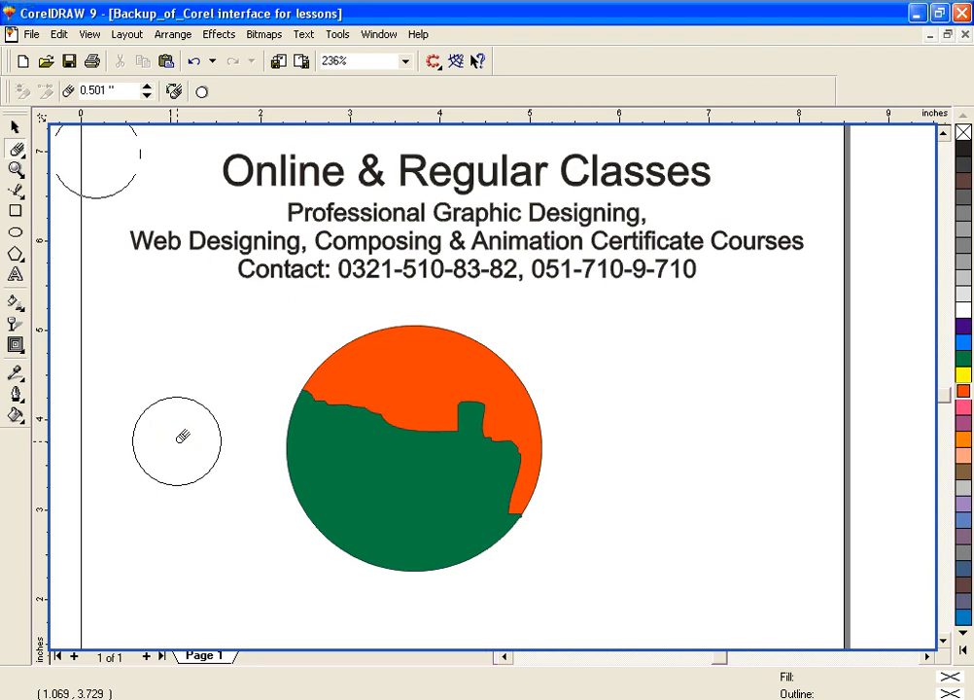
{"action": "key", "text": "Up"}
{"action": "key", "text": "Up"}
{"action": "key", "text": "Up"}
{"action": "key", "text": "Up"}
{"action": "key", "text": "Up"}
{"action": "key", "text": "Down"}
{"action": "key", "text": "Down"}
{"action": "key", "text": "Down"}
{"action": "key", "text": "Down"}
{"action": "key", "text": "Down"}
{"action": "key", "text": "Up"}
{"action": "key", "text": "Up"}
{"action": "key", "text": "Up"}
{"action": "key", "text": "Down"}
{"action": "key", "text": "Down"}
{"action": "key", "text": "Up"}
{"action": "key", "text": "Up"}
{"action": "key", "text": "Down"}
{"action": "key", "text": "Up"}
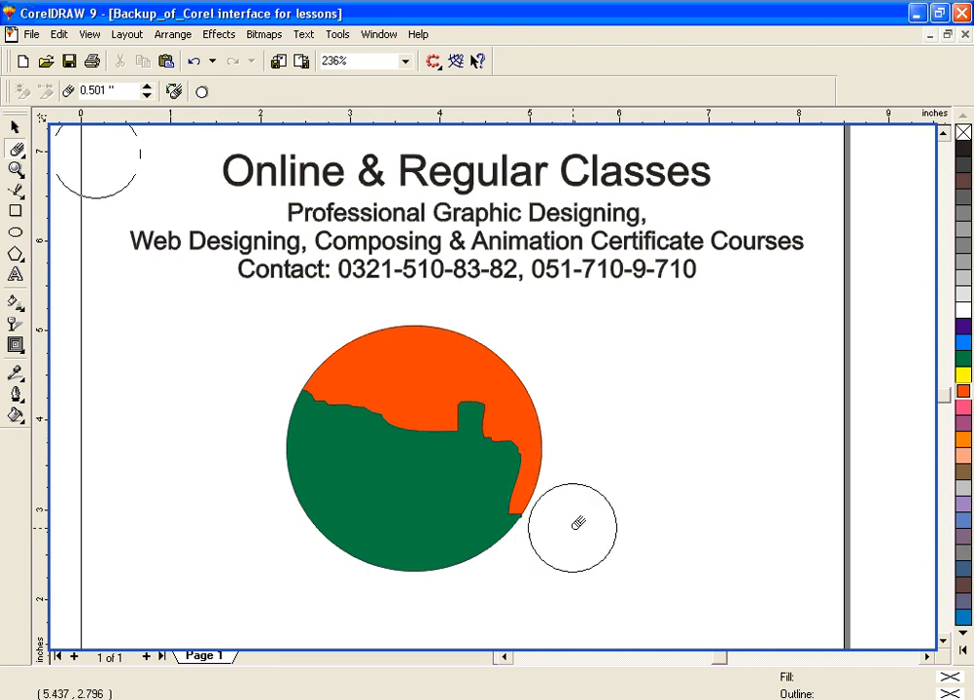
Step: Erase the red piece's narrow tail on the right and a rounded bite from the green piece's lower-left edge
{"action": "left_click", "coordinate": [529, 503]}
{"action": "mouse_move", "coordinate": [508, 498]}
{"action": "left_mouse_down"}
{"action": "mouse_move", "coordinate": [511, 477]}
{"action": "mouse_move", "coordinate": [544, 457]}
{"action": "left_mouse_up"}
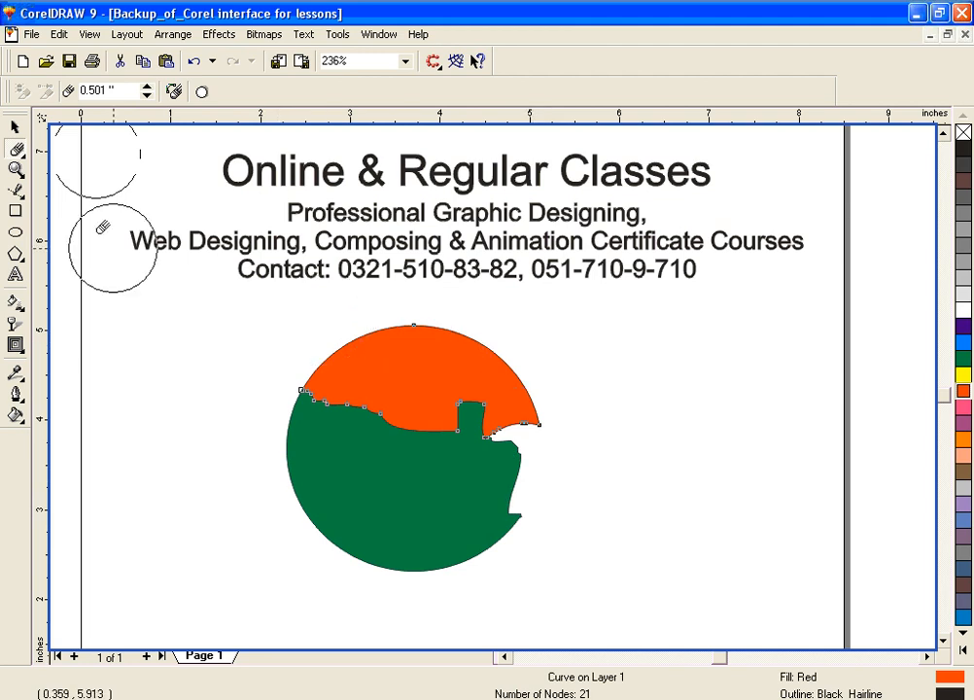
{"action": "left_click", "coordinate": [15, 127]}
{"action": "left_click", "coordinate": [327, 501]}
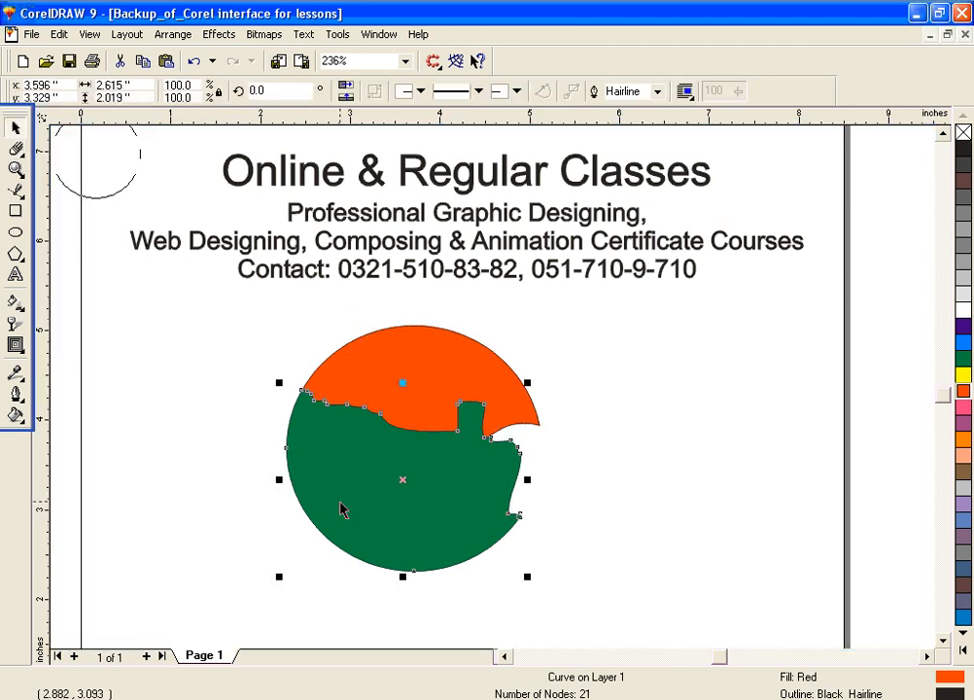
{"action": "left_click", "coordinate": [16, 148]}
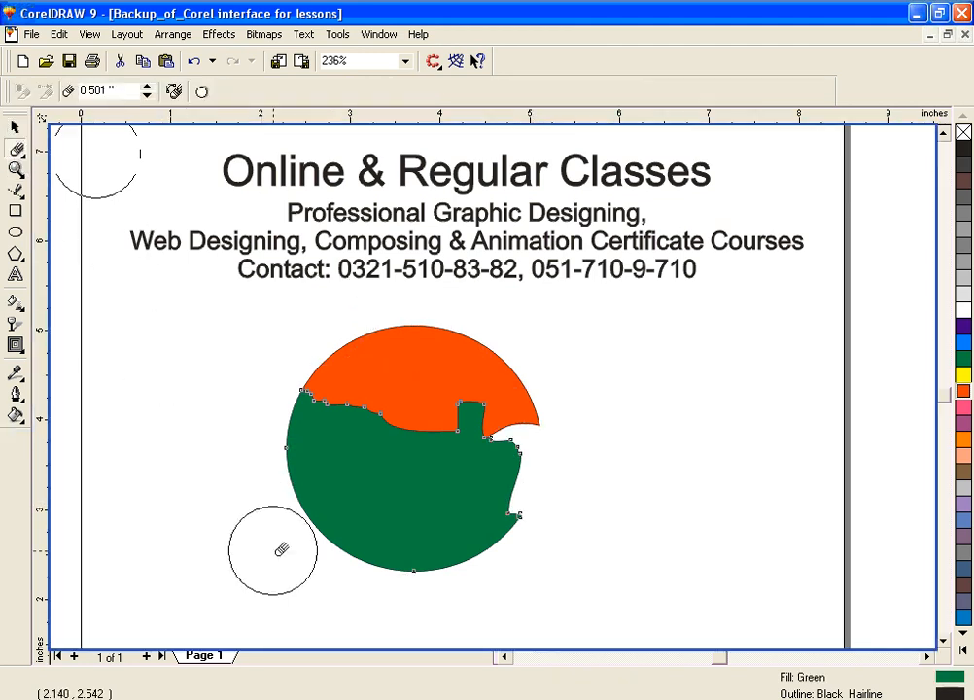
{"action": "left_click_drag", "start_coordinate": [299, 554], "coordinate": [344, 517]}
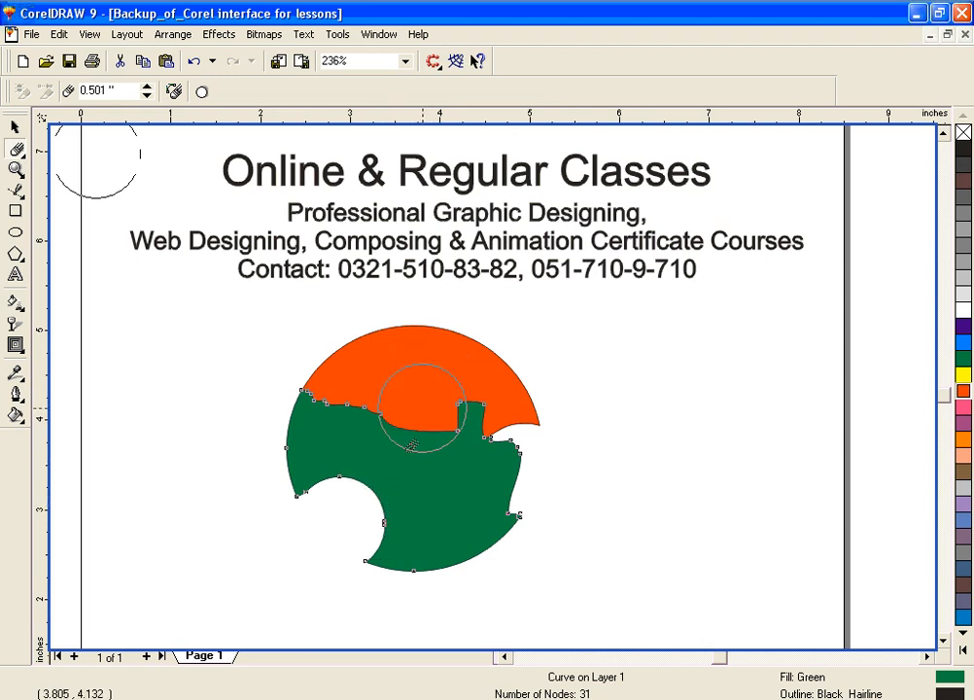
Step: Select the red piece and erase a rounded bite from its right edge with the Eraser tool
{"action": "left_click", "coordinate": [15, 131]}
{"action": "left_click", "coordinate": [415, 338]}
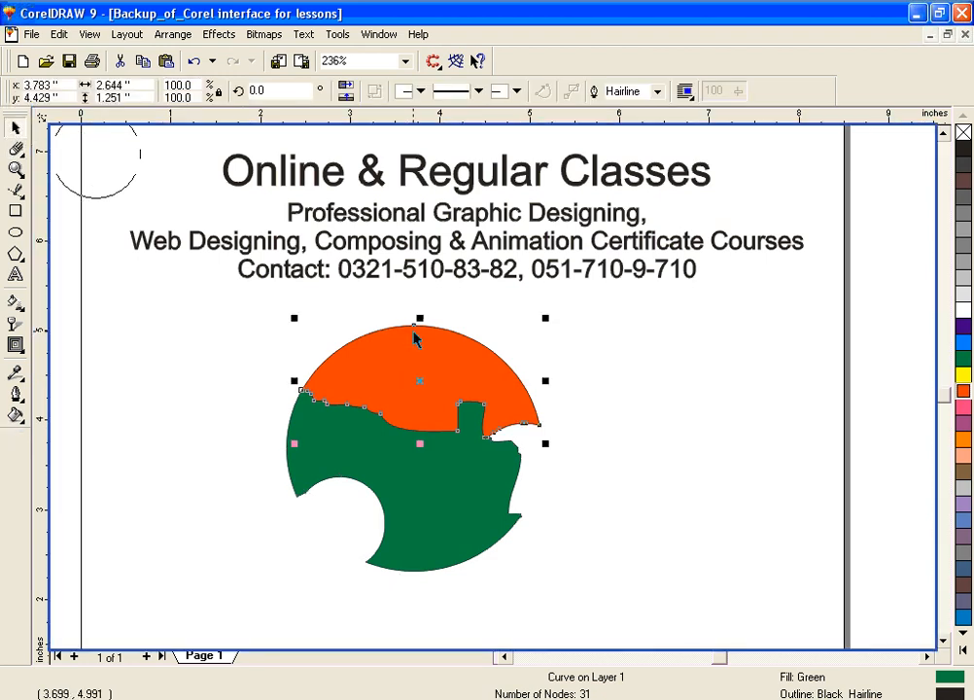
{"action": "left_click", "coordinate": [17, 147]}
{"action": "left_click_drag", "start_coordinate": [544, 392], "coordinate": [651, 430]}
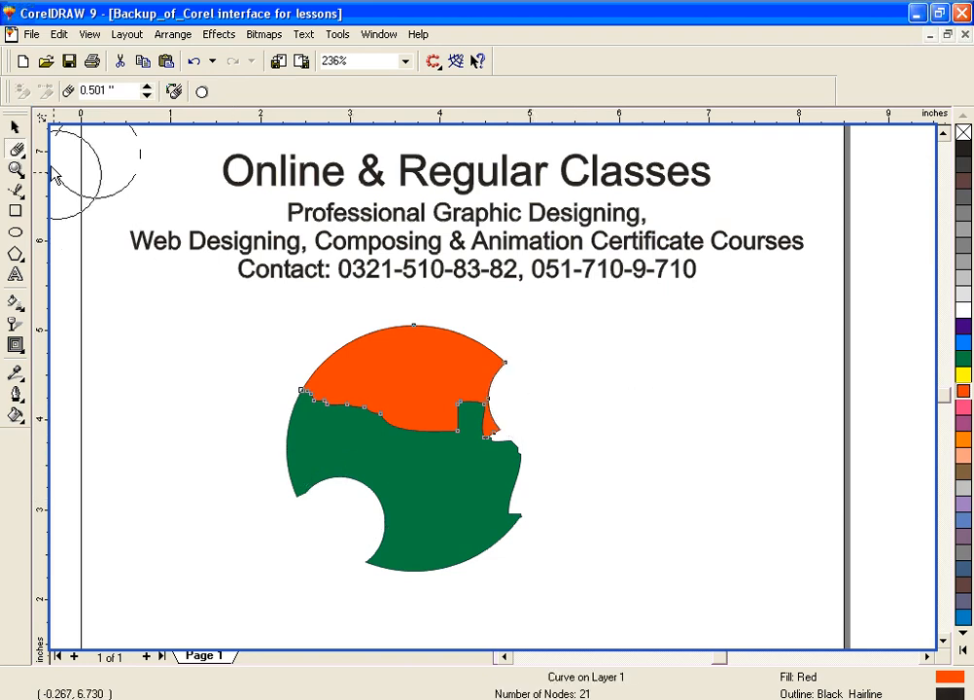
Step: Activate the Free Transform tool in Free Rotation mode for the red piece
{"action": "left_click", "coordinate": [17, 150]}
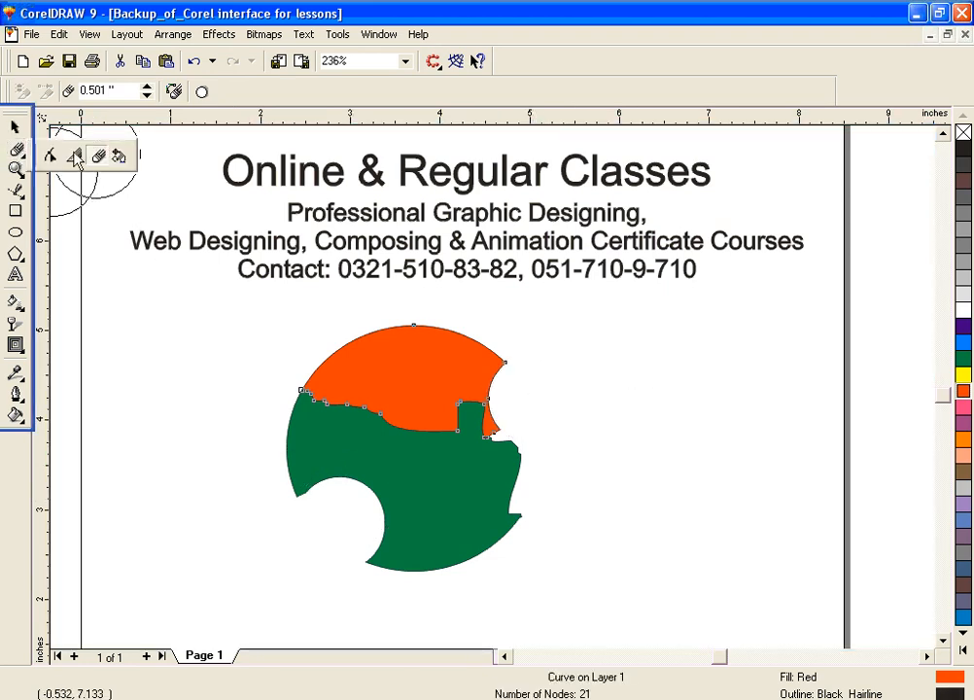
{"action": "left_click", "coordinate": [118, 155]}
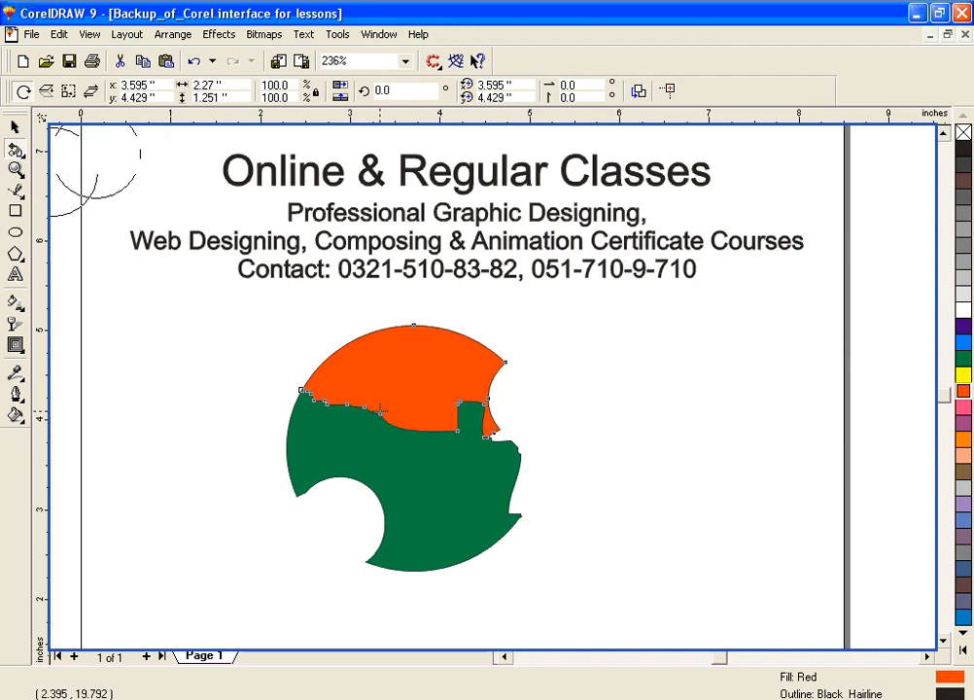
{"action": "left_click", "coordinate": [15, 130]}
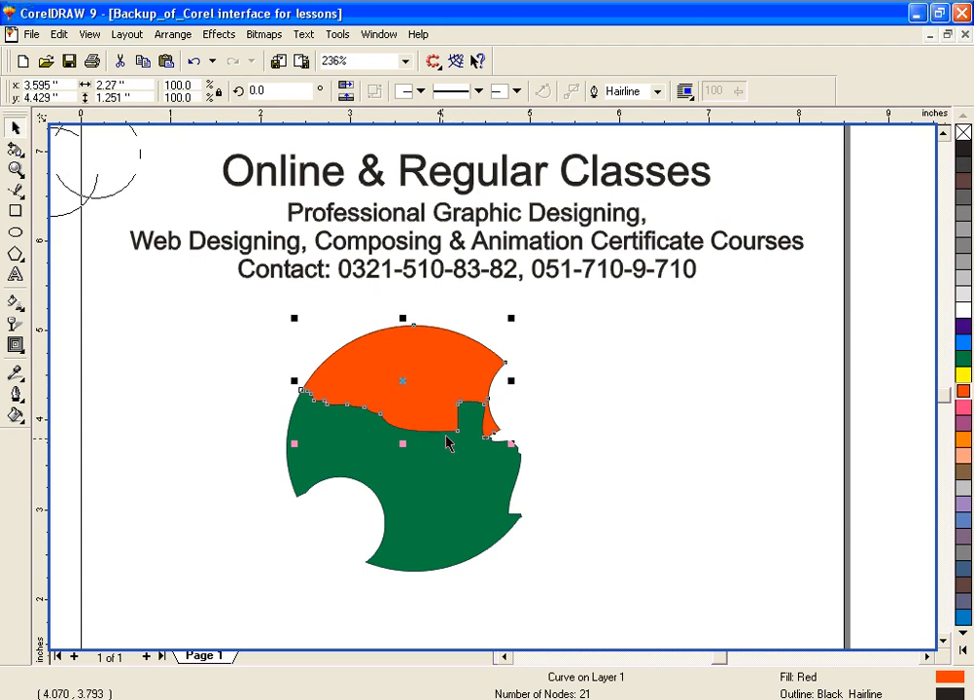
{"action": "left_click", "coordinate": [16, 150]}
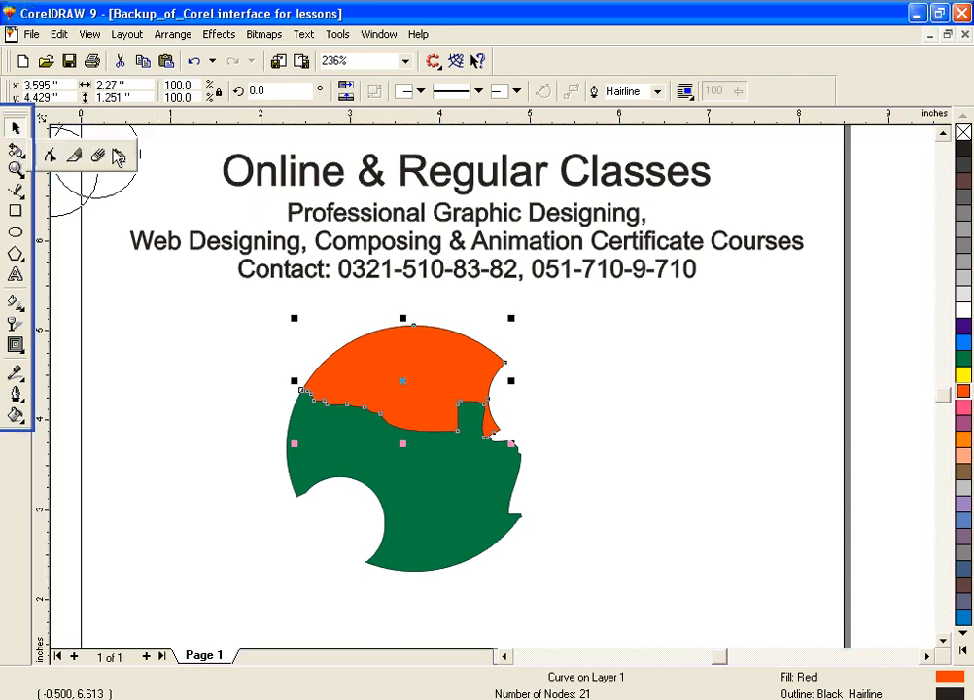
{"action": "left_click", "coordinate": [16, 152]}
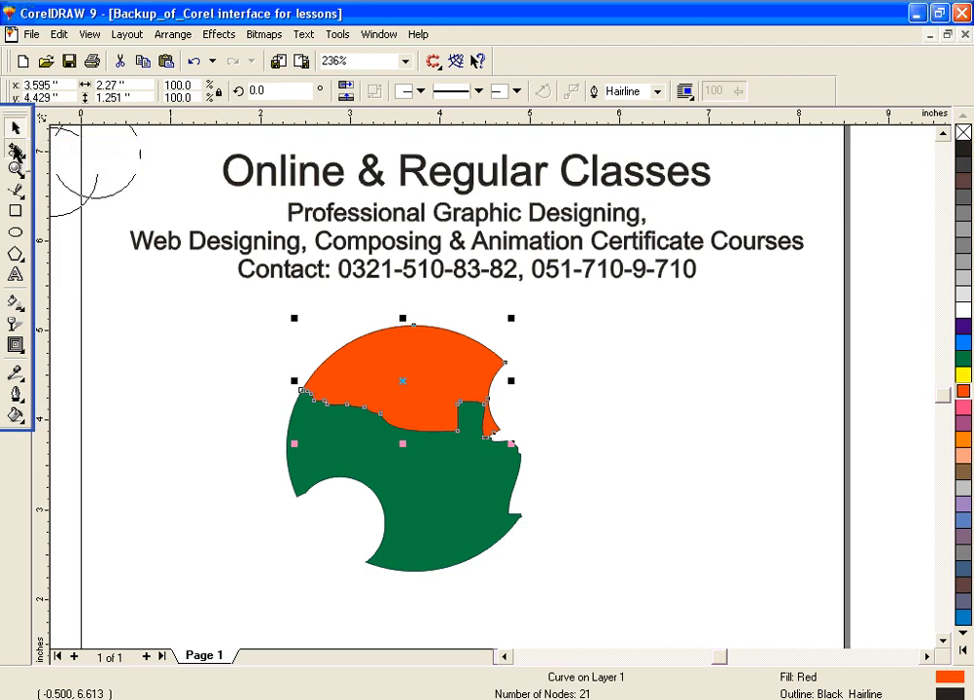
{"action": "left_click", "coordinate": [404, 381]}
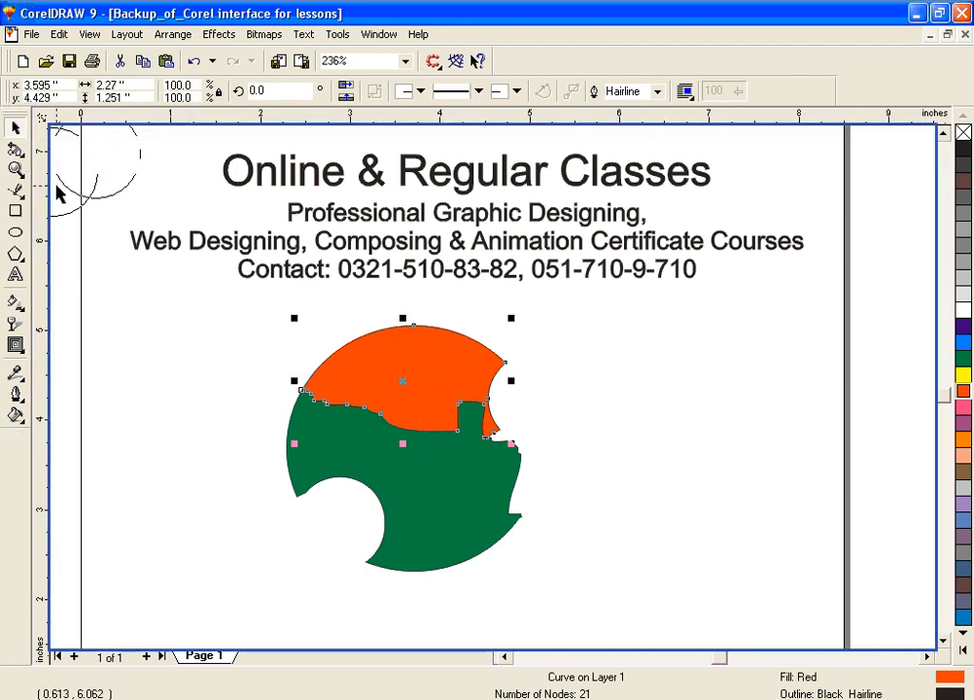
{"action": "left_click", "coordinate": [15, 150]}
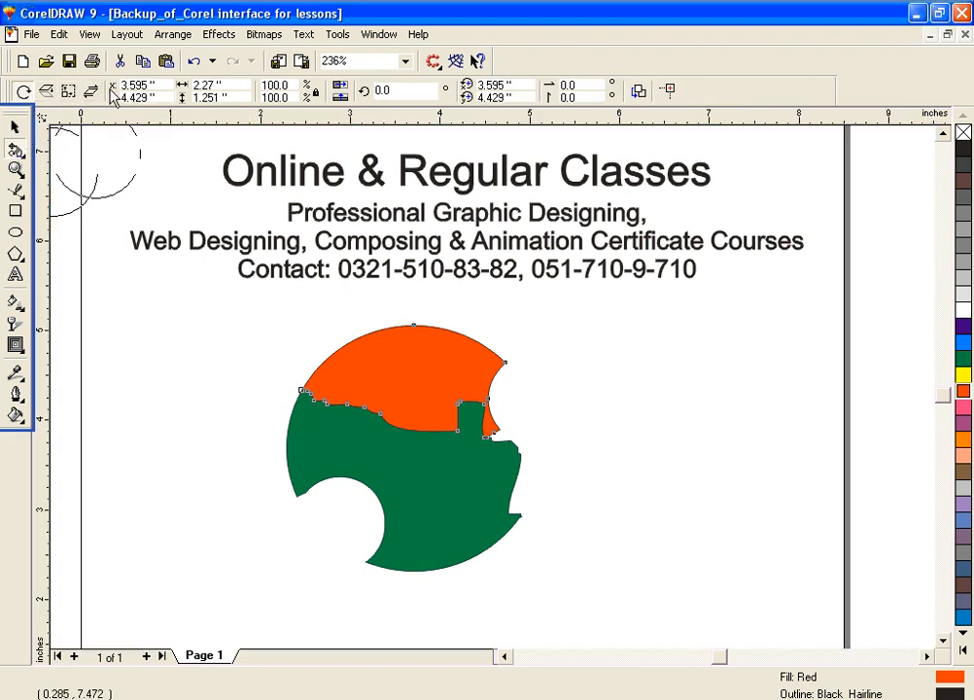
{"action": "left_click", "coordinate": [46, 92]}
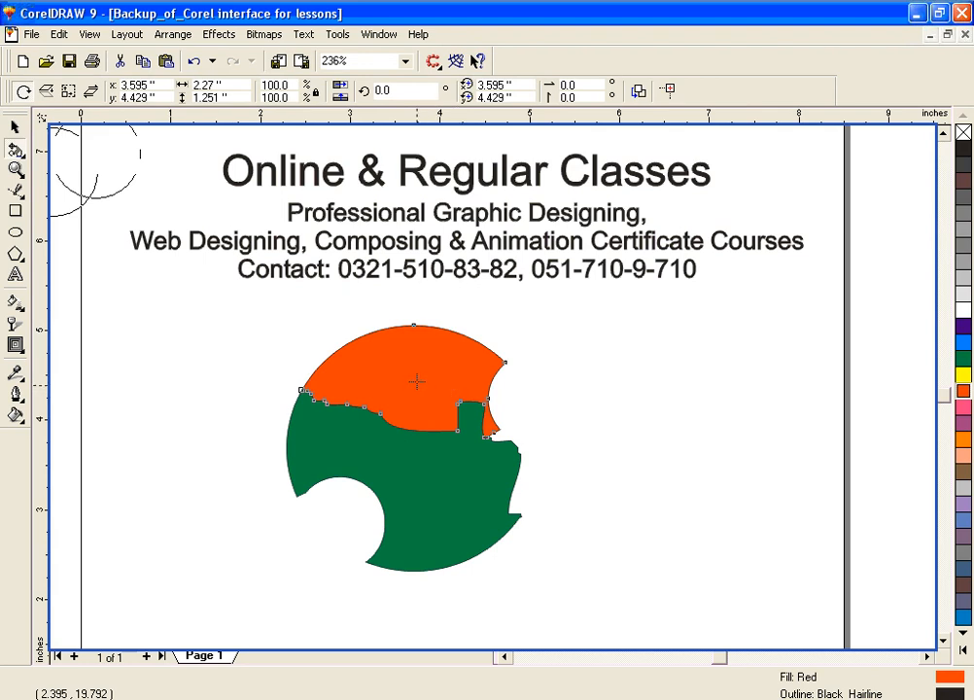
Step: Try rotating the red piece about a point near its middle in Free Rotation mode, and undo the rotation
{"action": "left_click", "coordinate": [419, 377]}
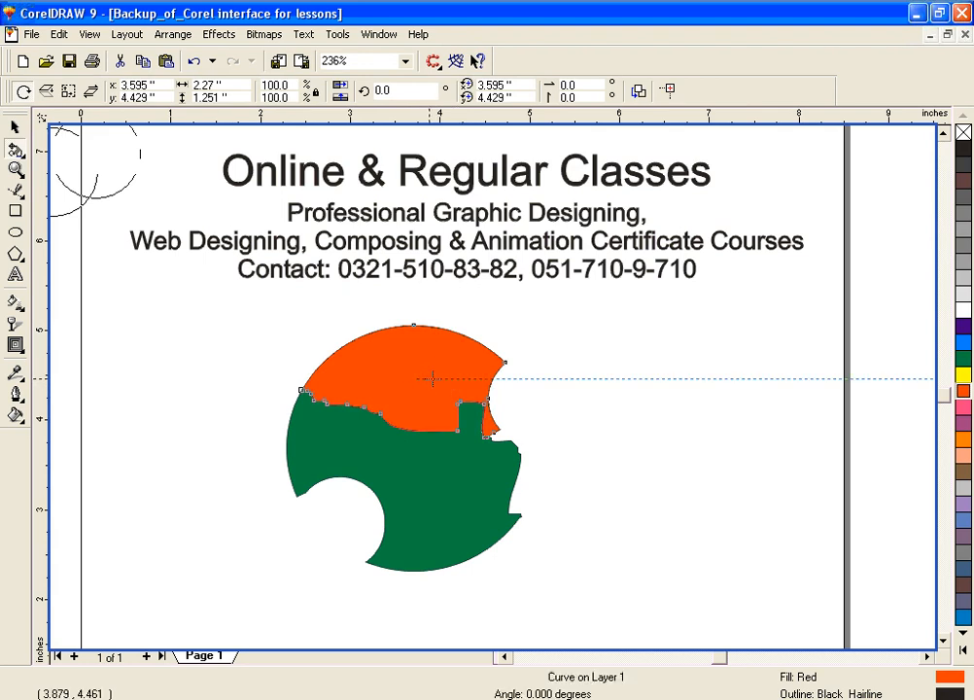
{"action": "left_click_drag", "start_coordinate": [559, 379], "coordinate": [604, 430]}
{"action": "key", "text": "ctrl+z"}
Step: Try the Free Angle Reflection, Free Scale and Free Skew modes on the red piece
{"action": "left_click", "coordinate": [47, 95]}
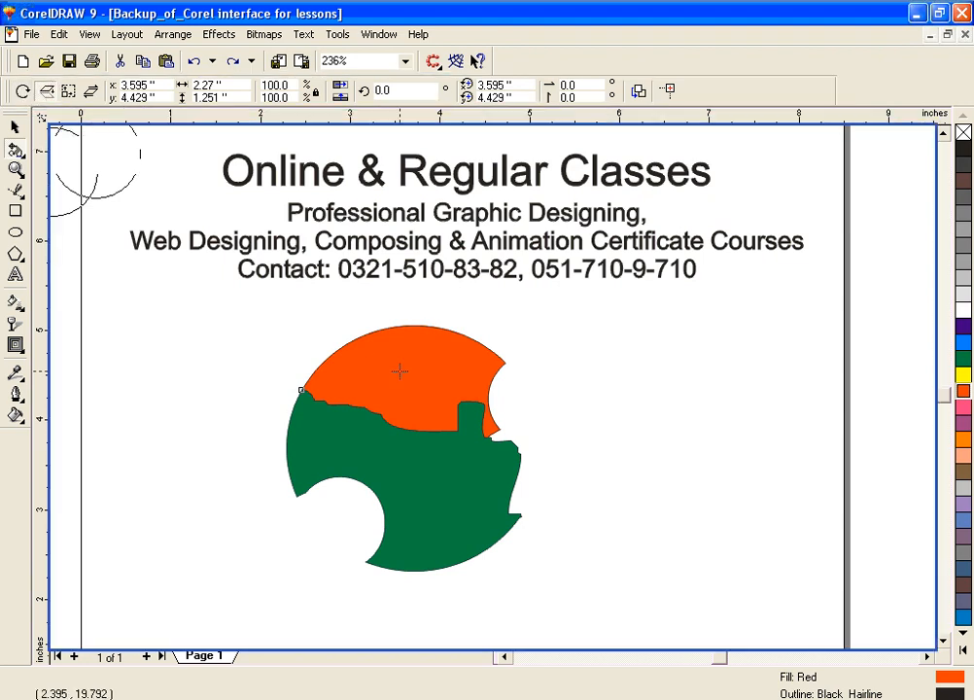
{"action": "left_click_drag", "start_coordinate": [400, 371], "coordinate": [380, 272]}
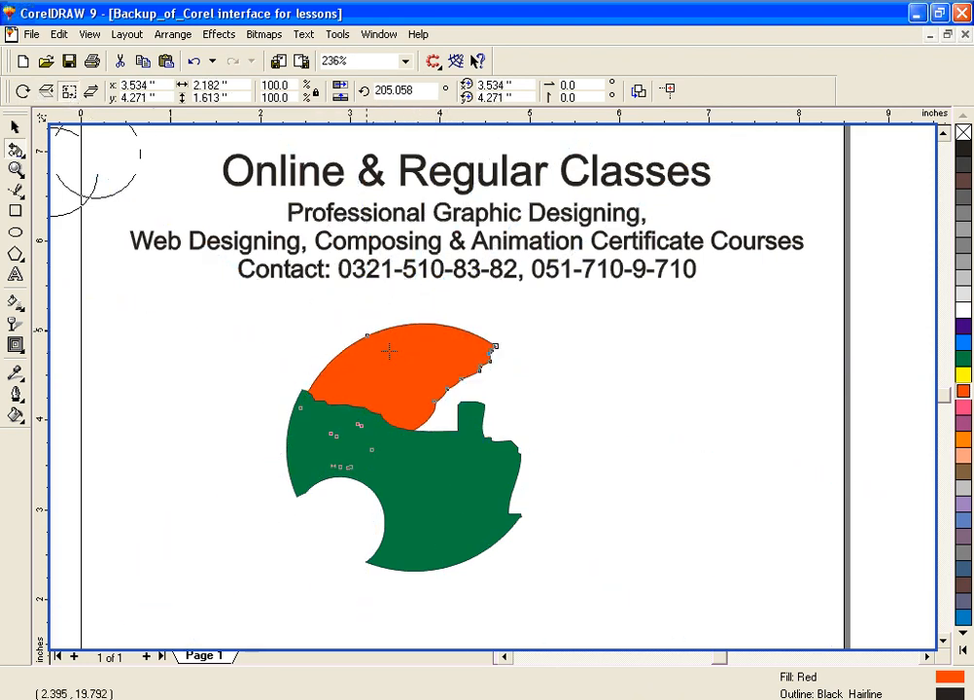
{"action": "left_click_drag", "start_coordinate": [421, 371], "coordinate": [447, 338]}
{"action": "left_click", "coordinate": [92, 92]}
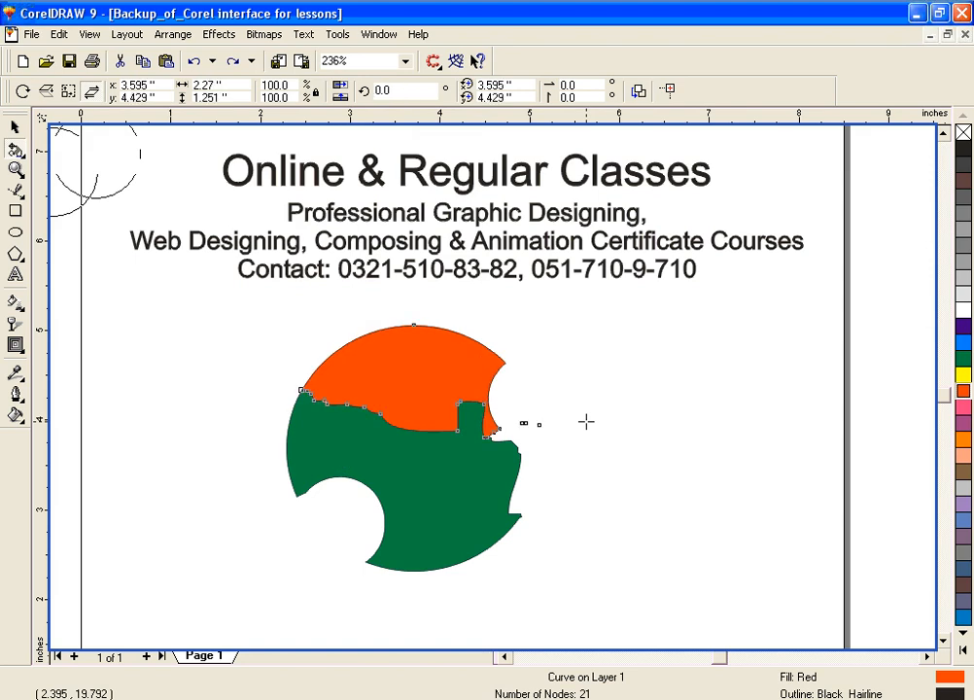
Step: Undo the bite erased from the red piece's right edge and return to the Pick tool
{"action": "key", "text": "ctrl+z"}
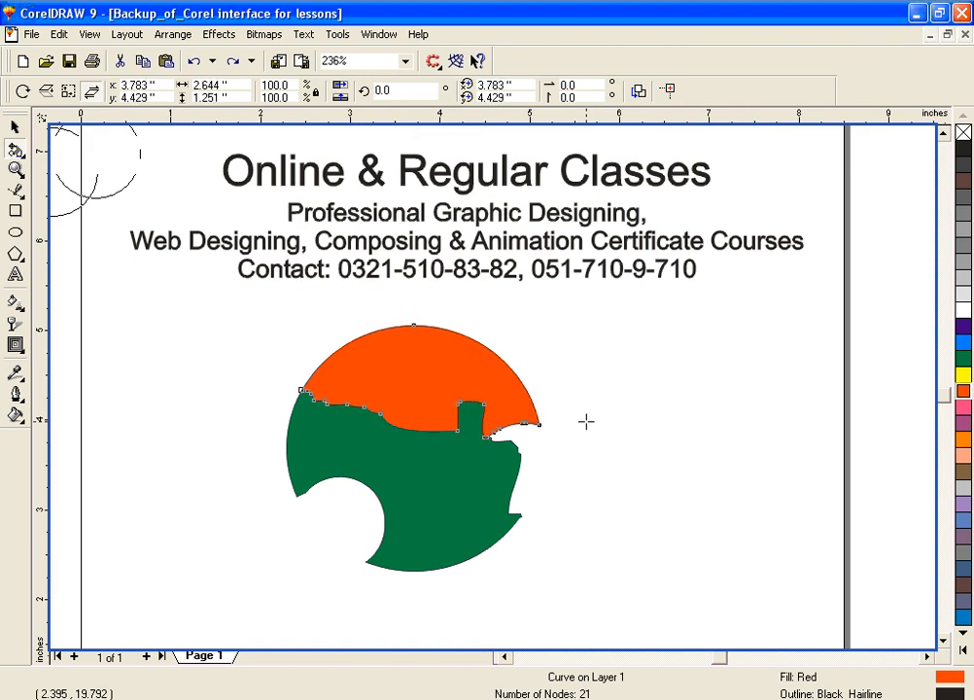
{"action": "left_click", "coordinate": [16, 127]}
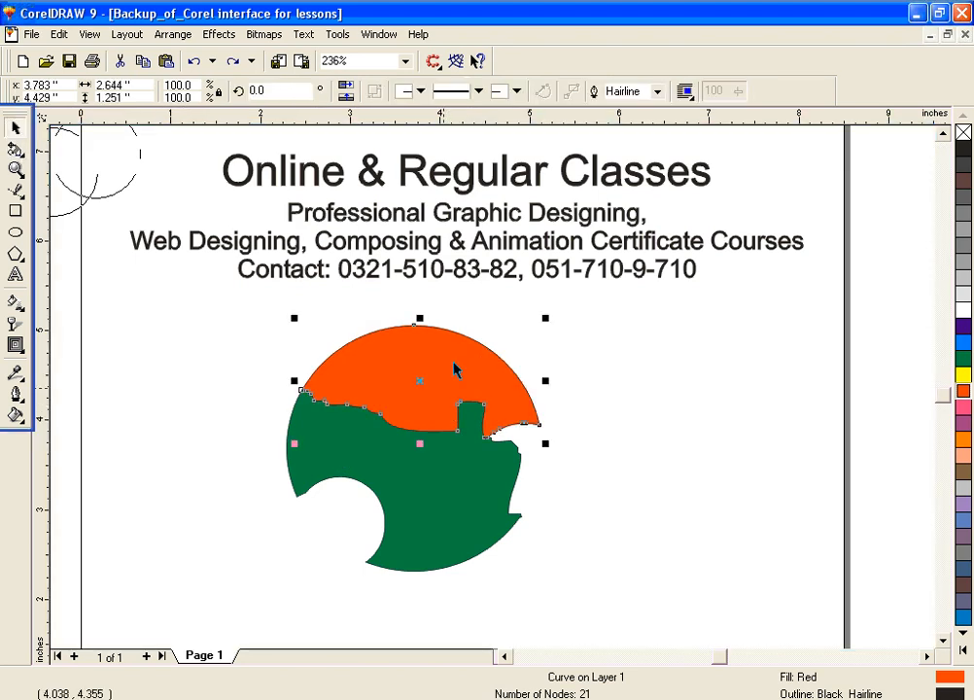
Step: Enlarge the red piece to about 3.84 by 1.82 inches, try rotating it about 21 degrees clockwise, and undo the rotation
{"action": "left_click_drag", "start_coordinate": [545, 319], "coordinate": [600, 282]}
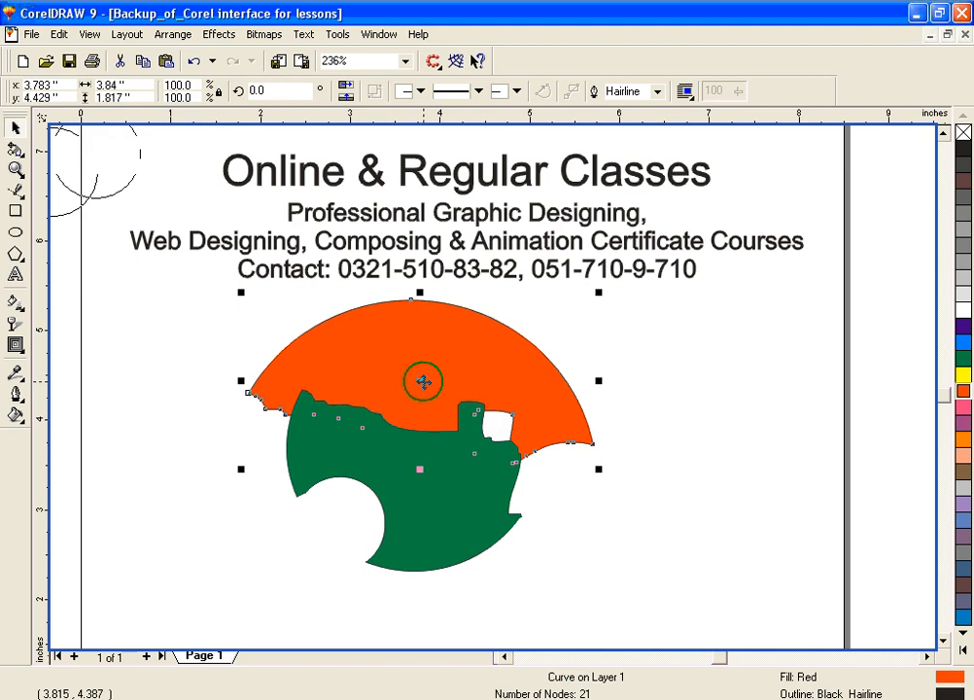
{"action": "left_click", "coordinate": [425, 389]}
{"action": "left_click_drag", "start_coordinate": [243, 295], "coordinate": [317, 270]}
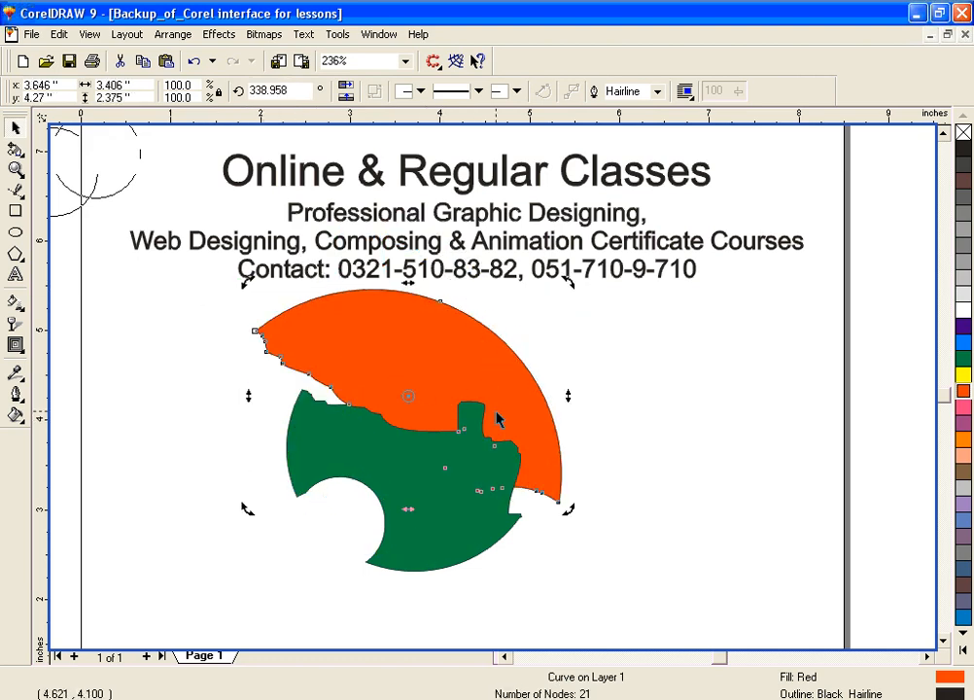
{"action": "key", "text": "ctrl+z"}
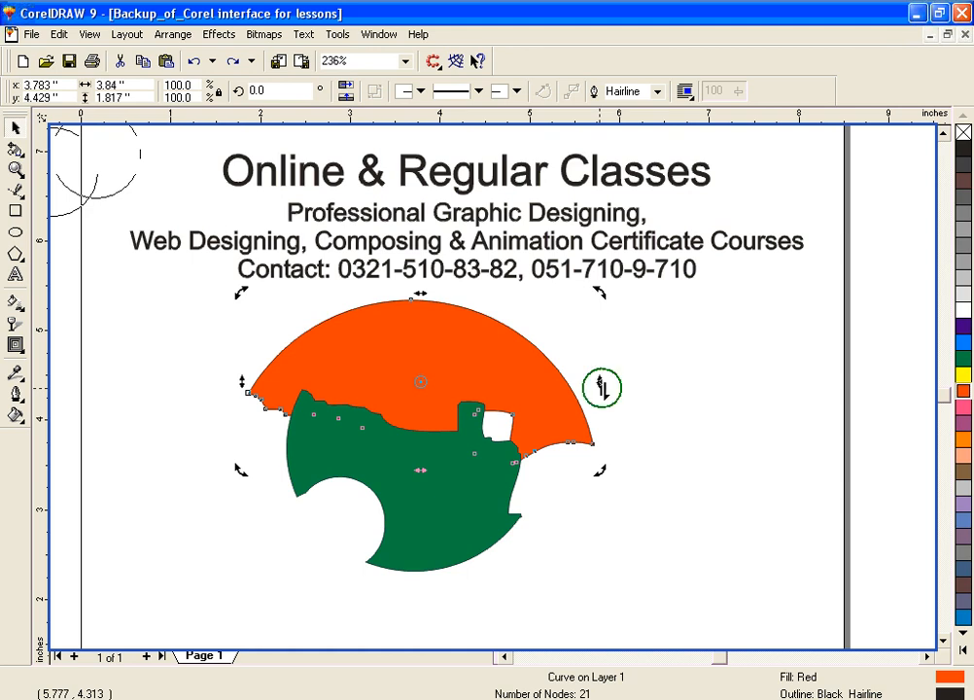
Step: Skew the red piece vertically and horizontally, and undo both skews and its enlargement
{"action": "left_click_drag", "start_coordinate": [601, 386], "coordinate": [578, 362]}
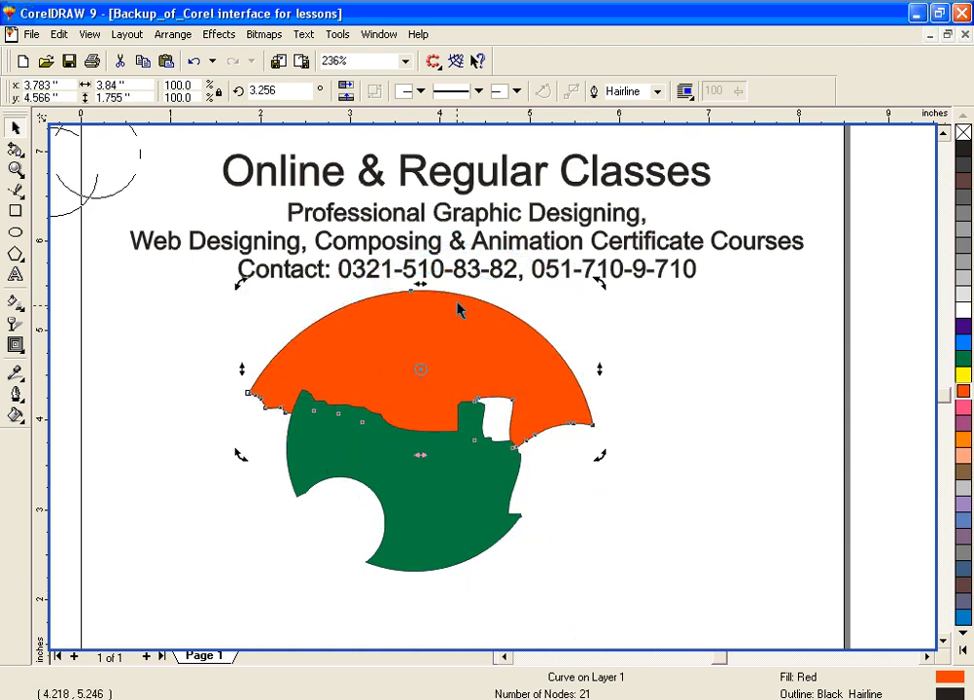
{"action": "left_click_drag", "start_coordinate": [420, 284], "coordinate": [346, 318]}
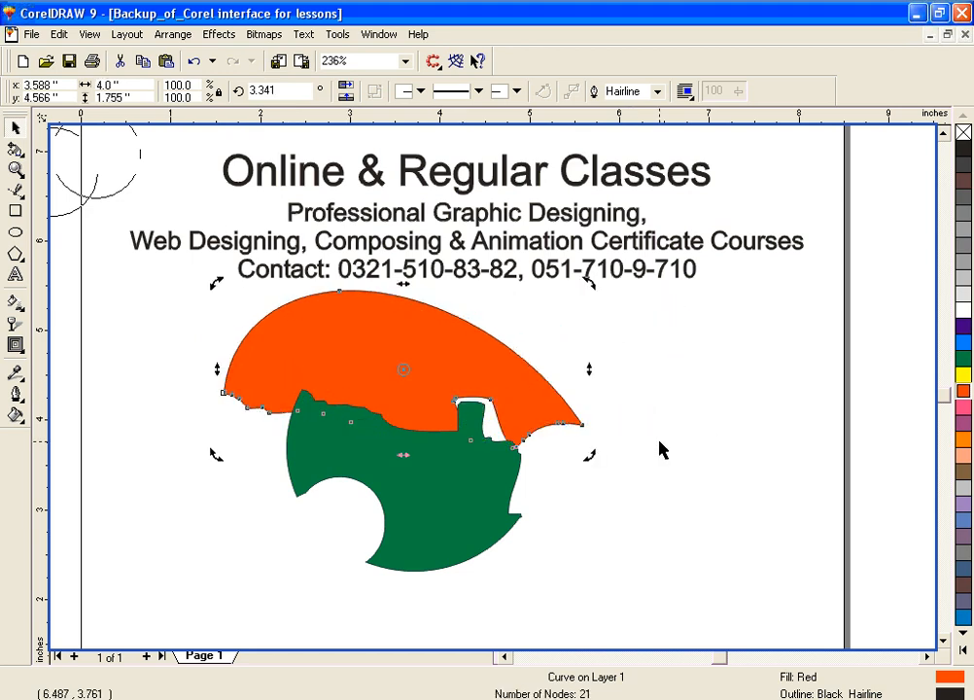
{"action": "key", "text": "ctrl+a"}
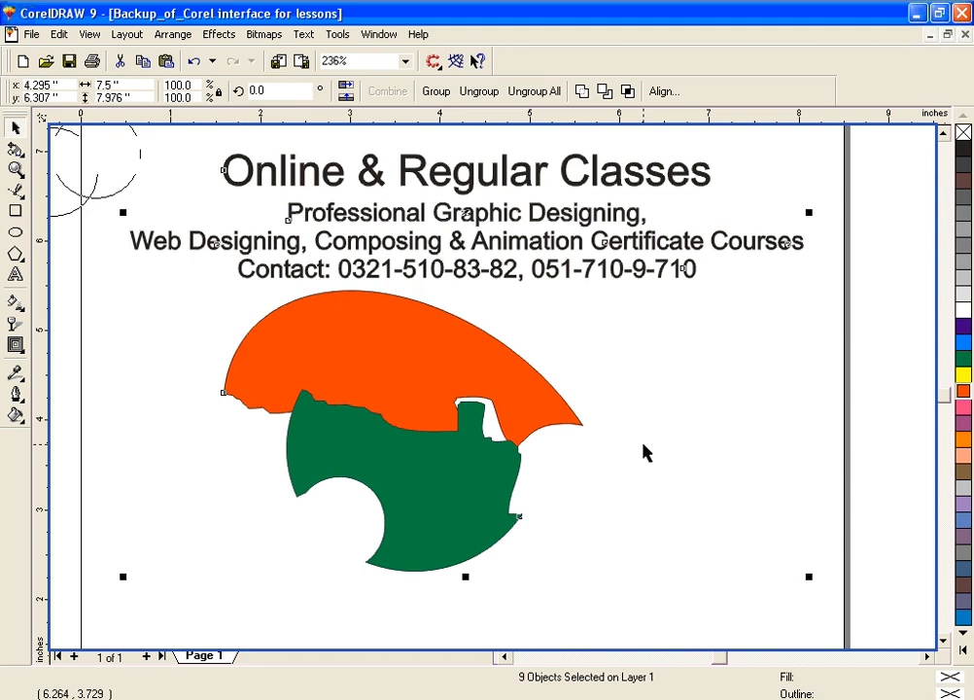
{"action": "key", "text": "ctrl+z"}
{"action": "key", "text": "ctrl+z"}
{"action": "key", "text": "ctrl+z"}
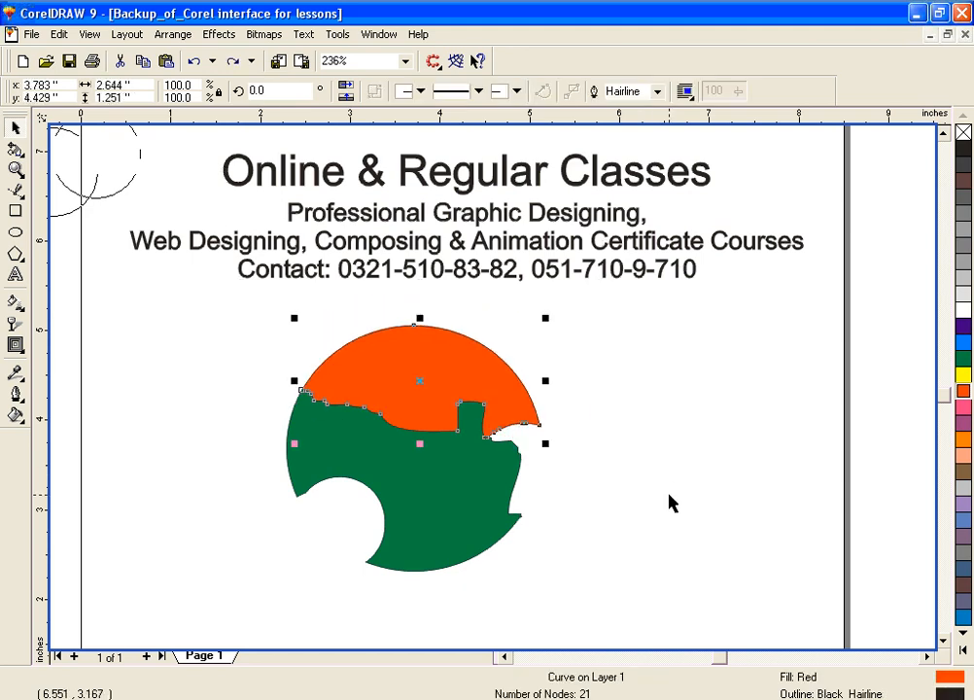
Step: Activate the Shape tool on the red piece and return to the Pick tool
{"action": "left_click", "coordinate": [17, 151]}
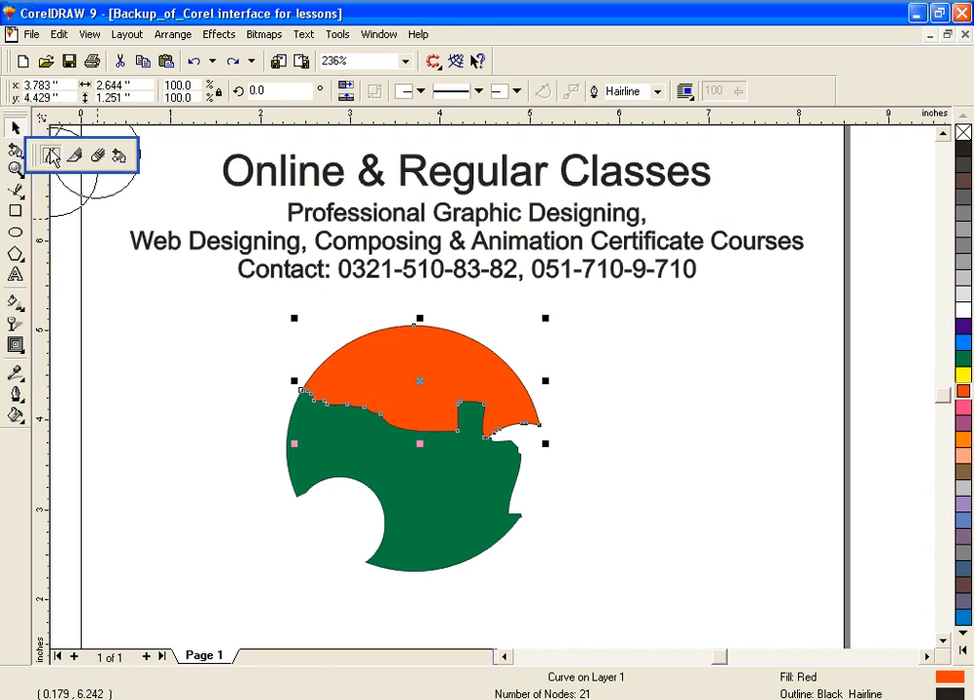
{"action": "left_click", "coordinate": [48, 156]}
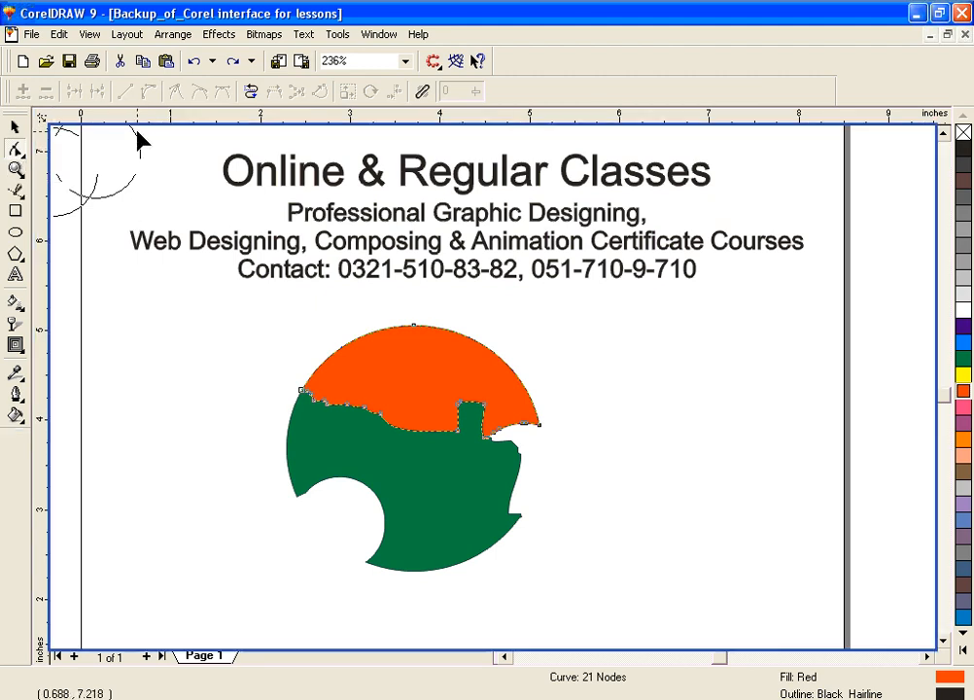
{"action": "left_click", "coordinate": [15, 127]}
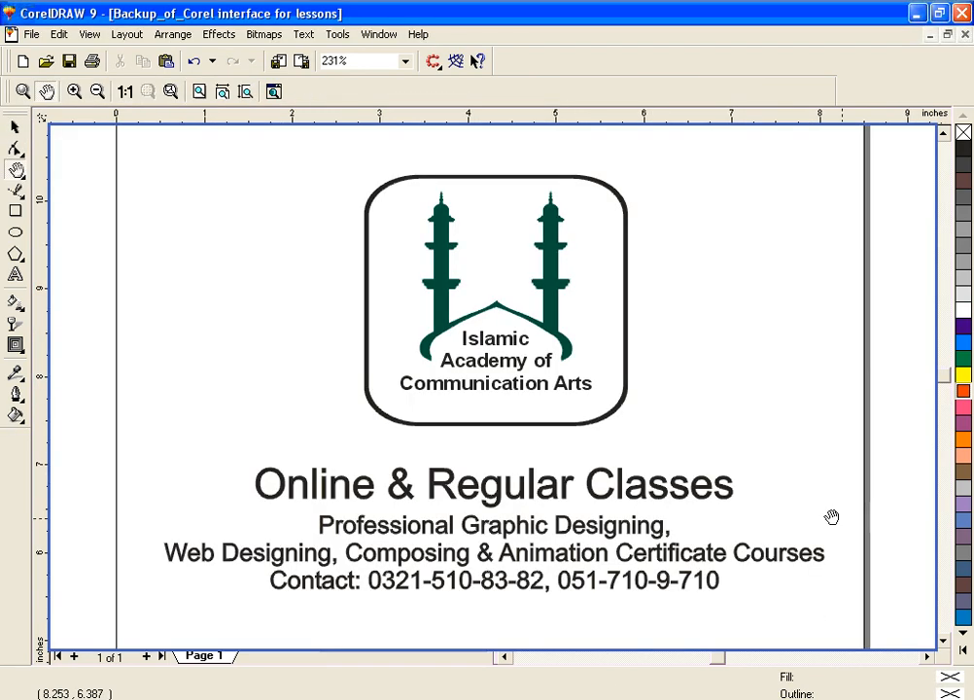
Step: Switch from the Hand tool to the Zoom tool
{"action": "left_click", "coordinate": [18, 171]}
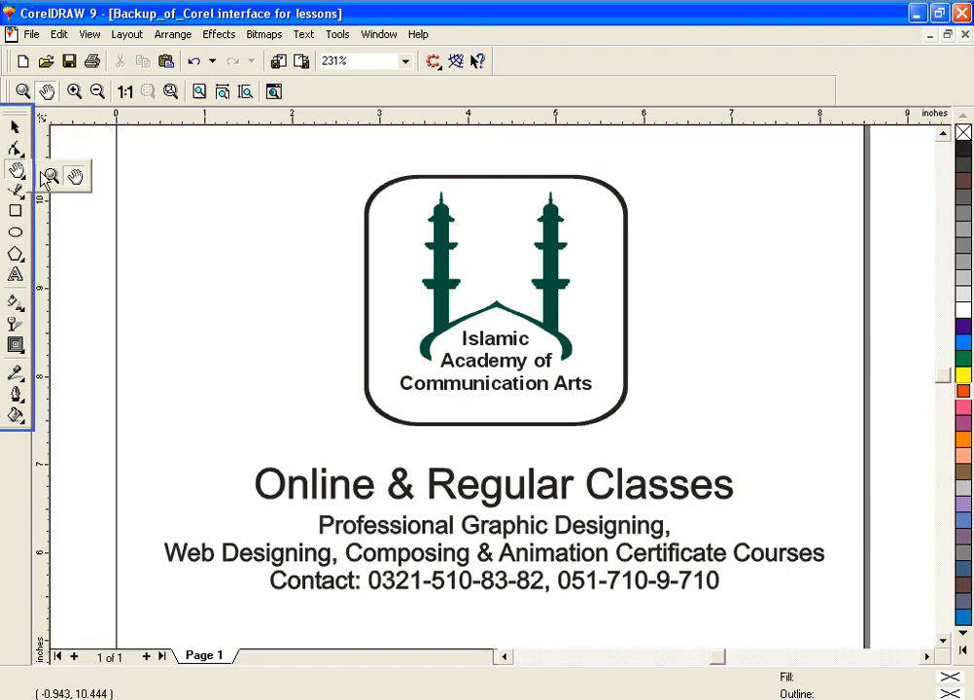
{"action": "left_click", "coordinate": [53, 178]}
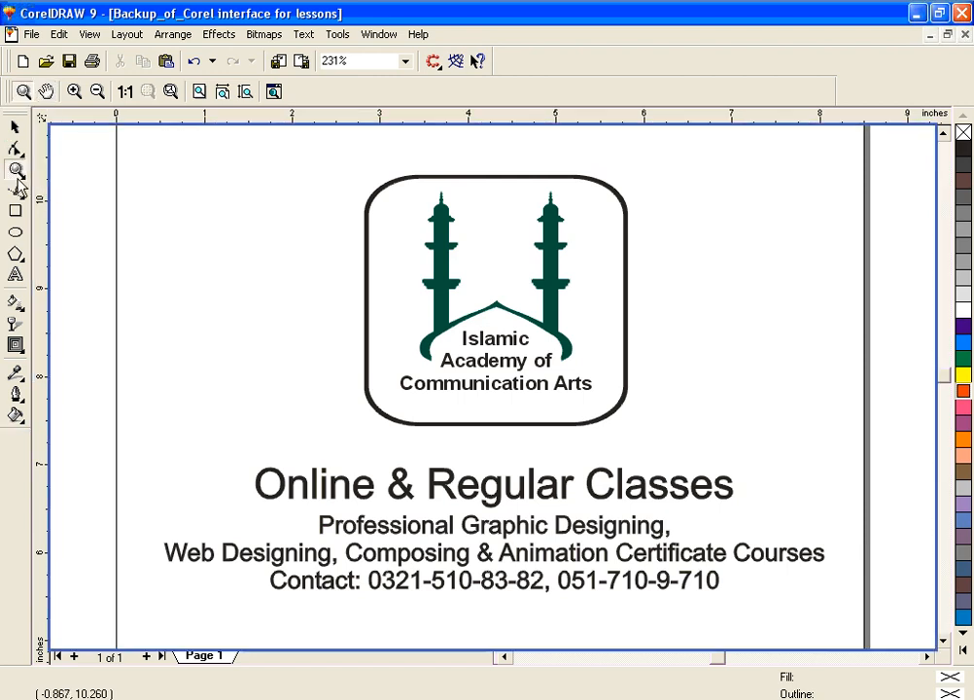
{"action": "left_click", "coordinate": [17, 173]}
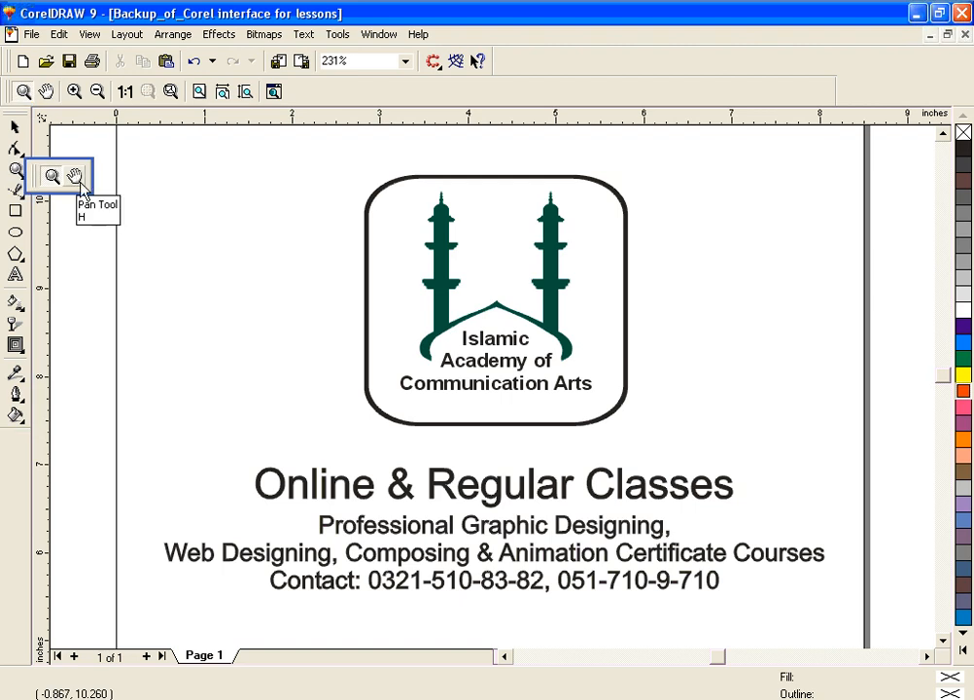
{"action": "left_click", "coordinate": [17, 173]}
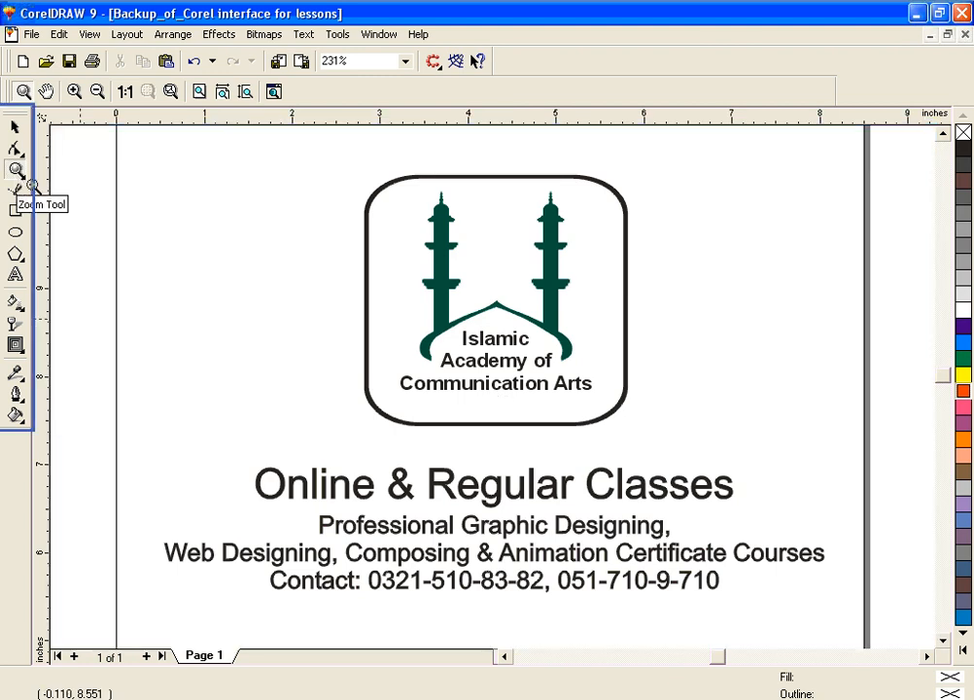
Step: Zoom in on the logo's lettering to 924% and back out to 231% with the Zoom tool
{"action": "left_click", "coordinate": [497, 386]}
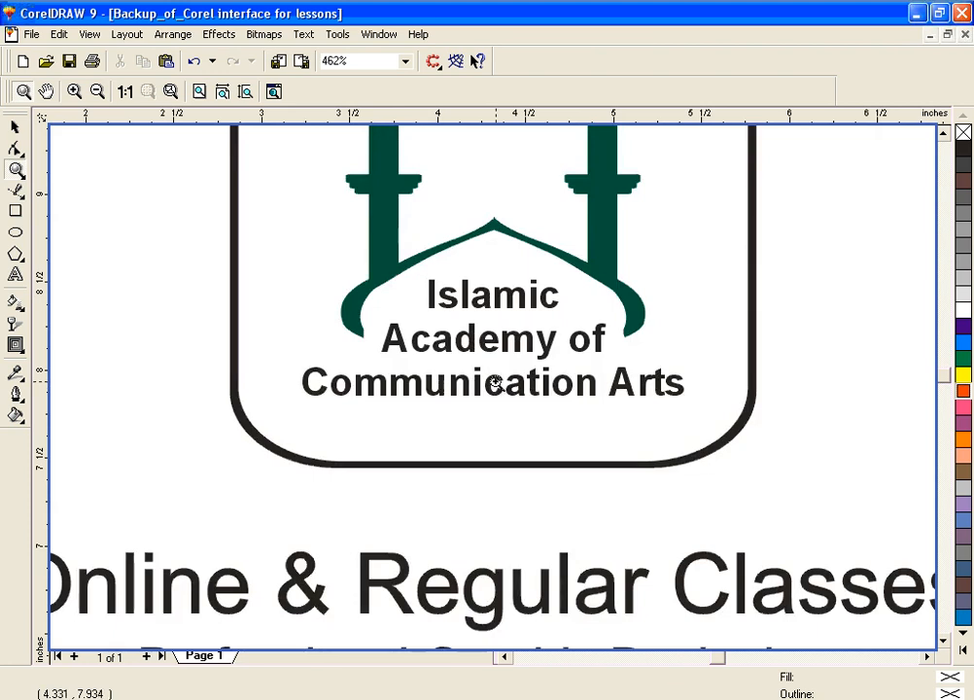
{"action": "left_click", "coordinate": [498, 357]}
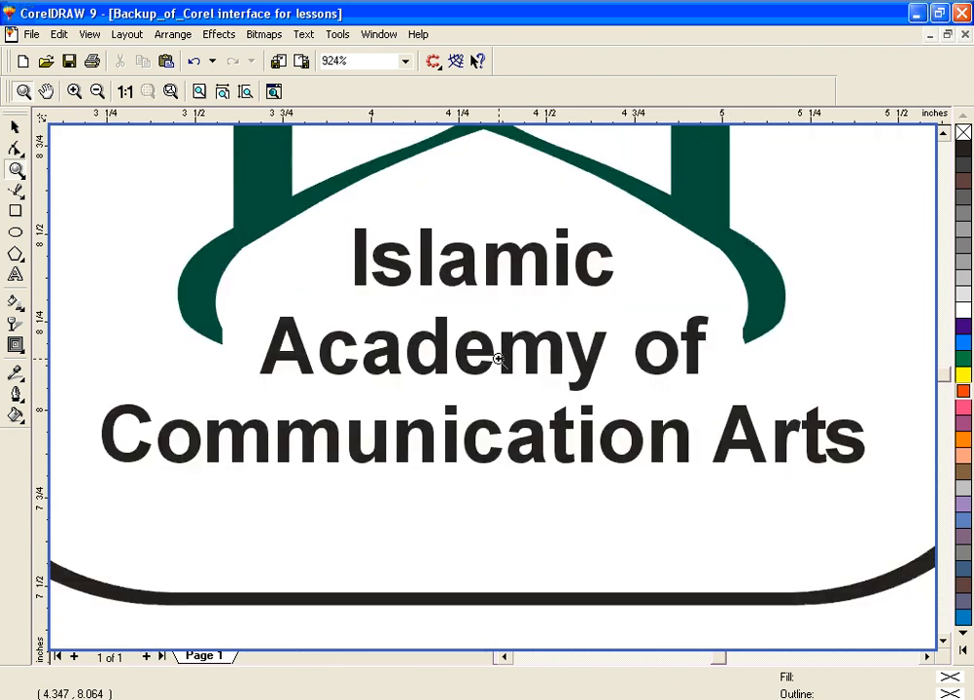
{"action": "right_click", "coordinate": [497, 358]}
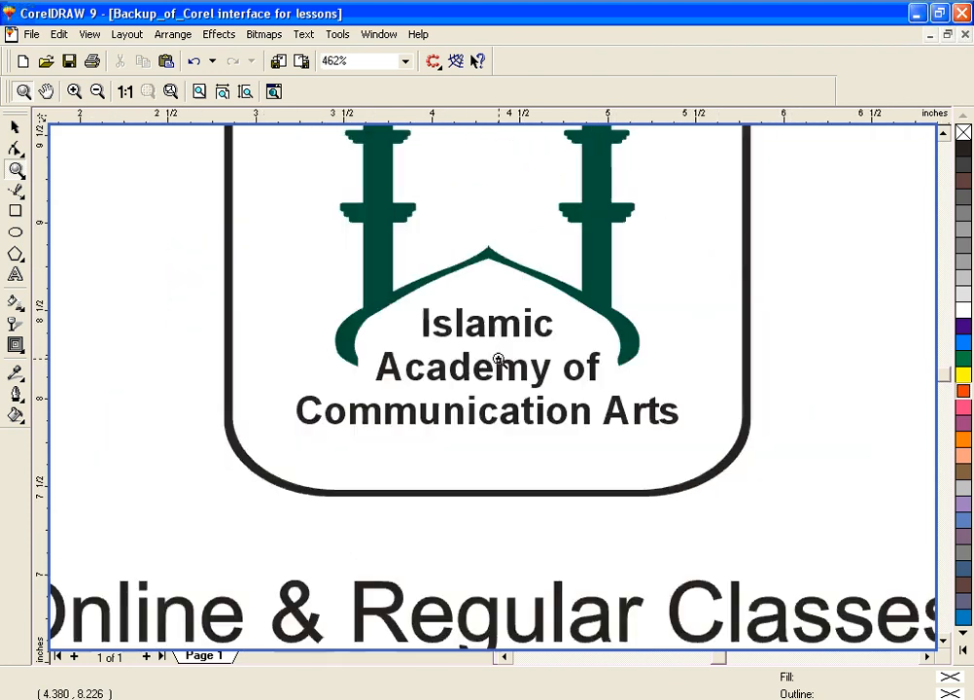
{"action": "right_click", "coordinate": [499, 359]}
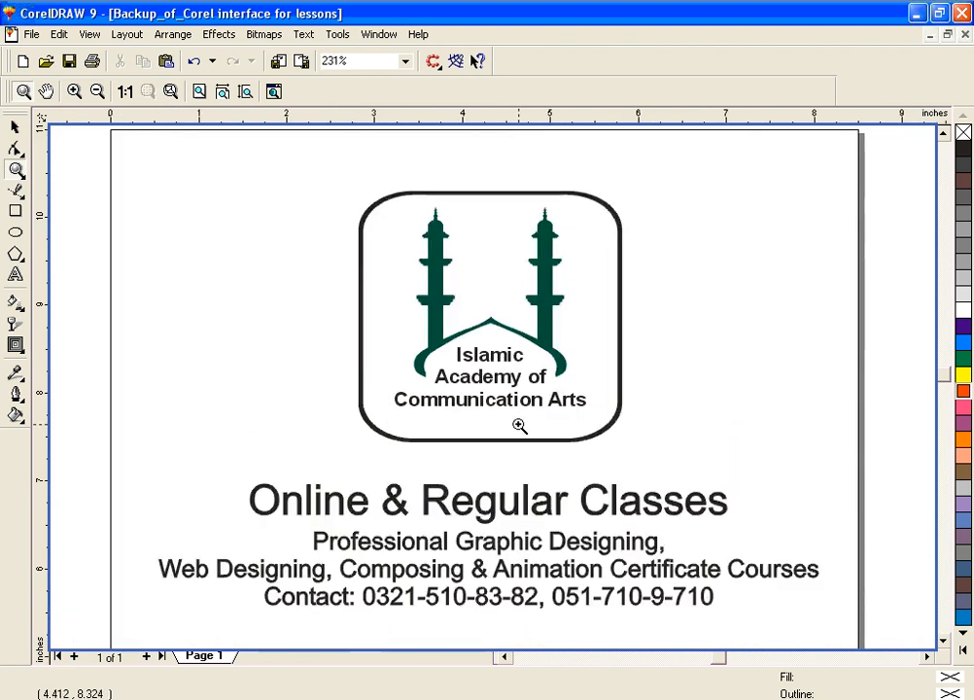
Step: Magnify the area just below the logo's lettering closely and return to the page view at 231%
{"action": "scroll", "coordinate": [520, 425], "scroll_direction": "down", "scroll_amount": 1}
{"action": "scroll", "coordinate": [516, 426], "scroll_direction": "up", "scroll_amount": 2}
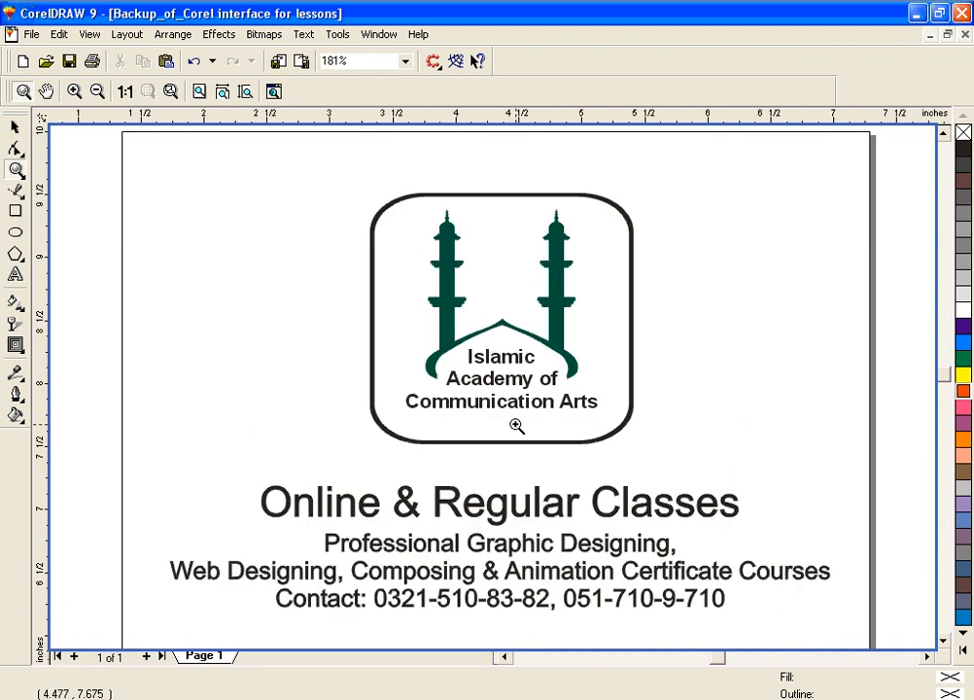
{"action": "scroll", "coordinate": [516, 426], "scroll_direction": "up", "scroll_amount": 5}
{"action": "scroll", "coordinate": [513, 426], "scroll_direction": "down", "scroll_amount": 1}
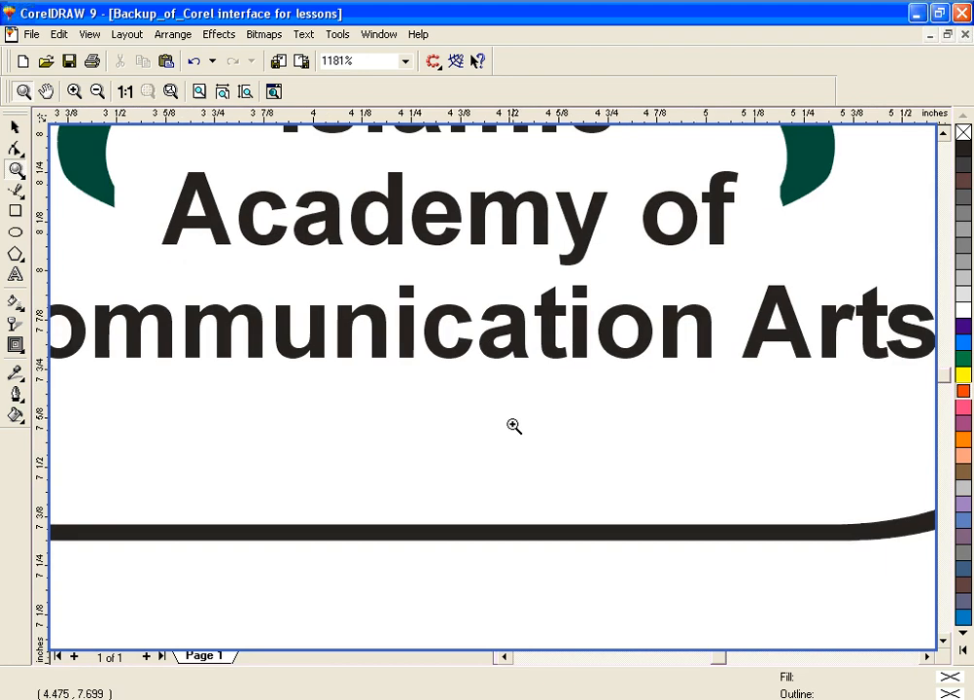
{"action": "scroll", "coordinate": [514, 426], "scroll_direction": "down", "scroll_amount": 2}
{"action": "scroll", "coordinate": [513, 426], "scroll_direction": "down", "scroll_amount": 1}
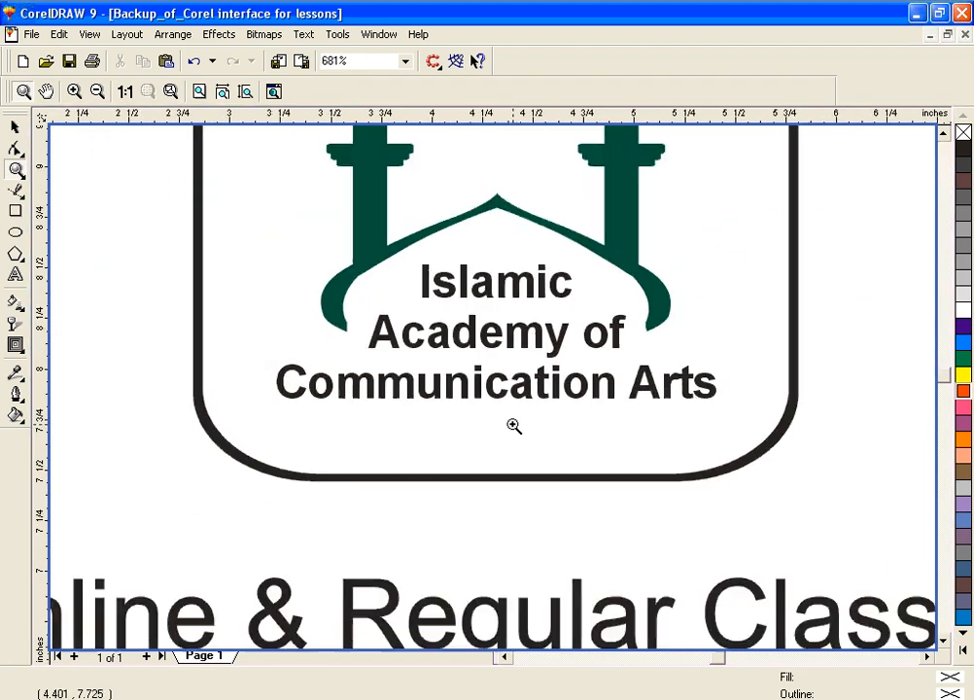
{"action": "scroll", "coordinate": [513, 425], "scroll_direction": "down", "scroll_amount": 1}
{"action": "scroll", "coordinate": [513, 425], "scroll_direction": "down", "scroll_amount": 1}
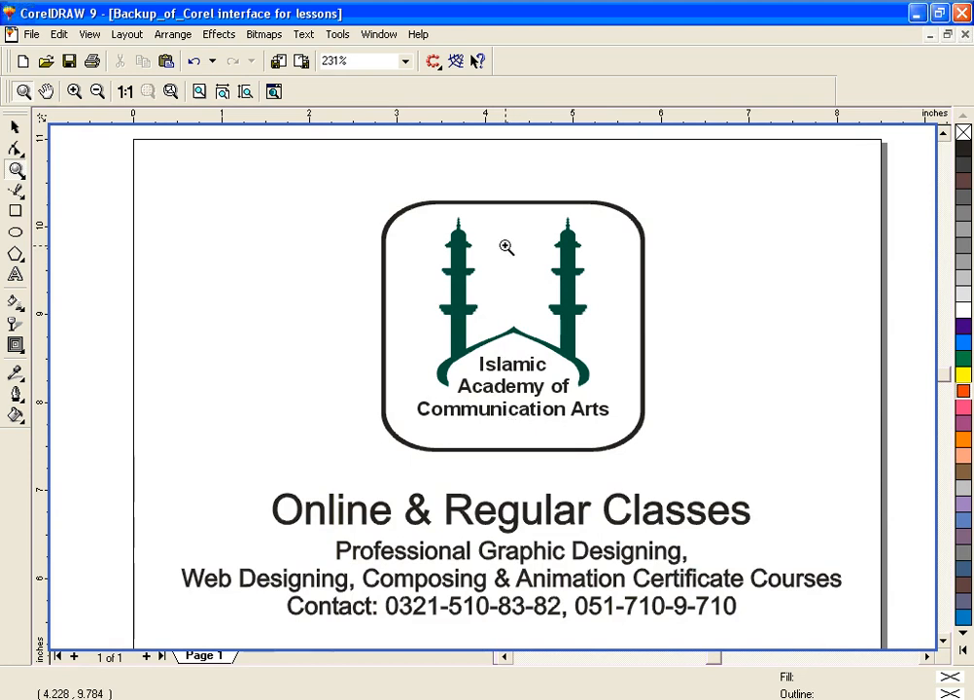
Step: Zoom into framed areas around the logo's right minaret and zoom back out after each
{"action": "left_click_drag", "start_coordinate": [541, 214], "coordinate": [586, 238]}
{"action": "right_click", "coordinate": [461, 347]}
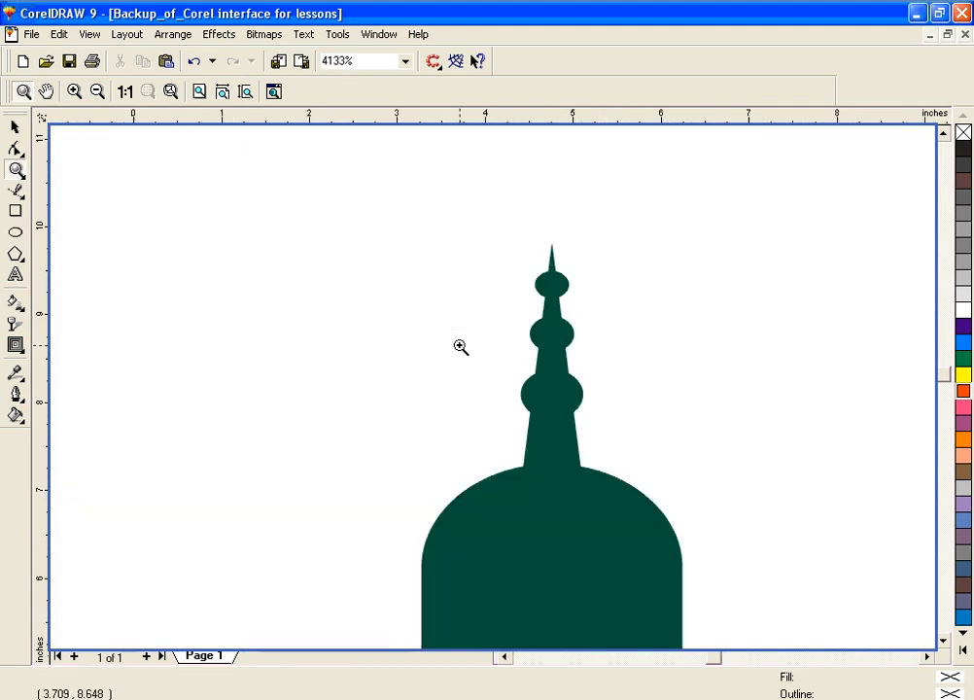
{"action": "left_click_drag", "start_coordinate": [543, 213], "coordinate": [604, 343]}
{"action": "right_click", "coordinate": [483, 340]}
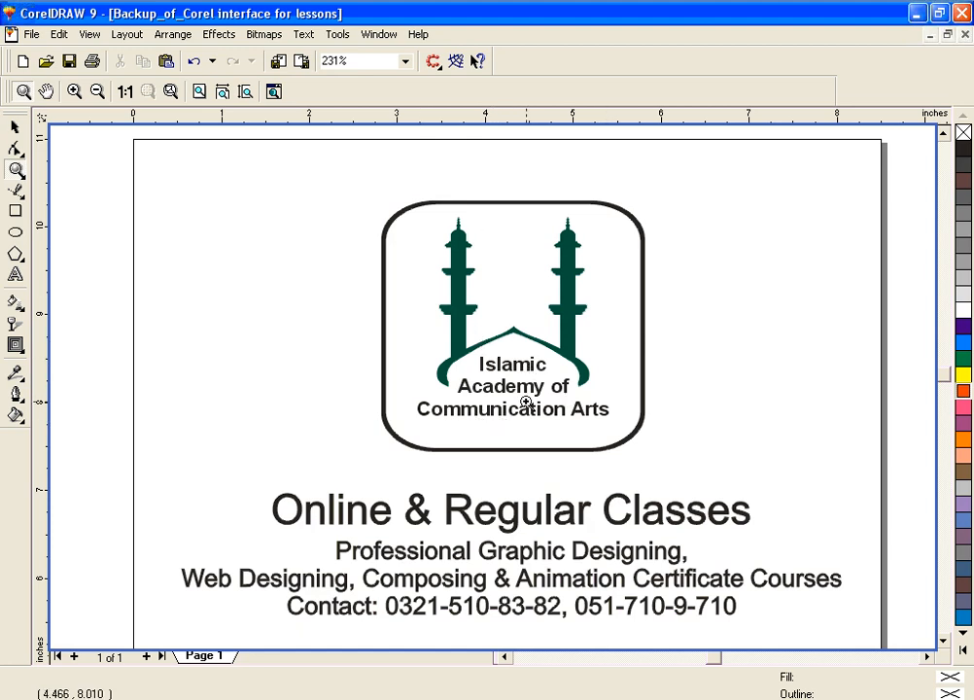
Step: Switch to the Hand tool and shift the page slightly up and left
{"action": "left_click", "coordinate": [17, 170]}
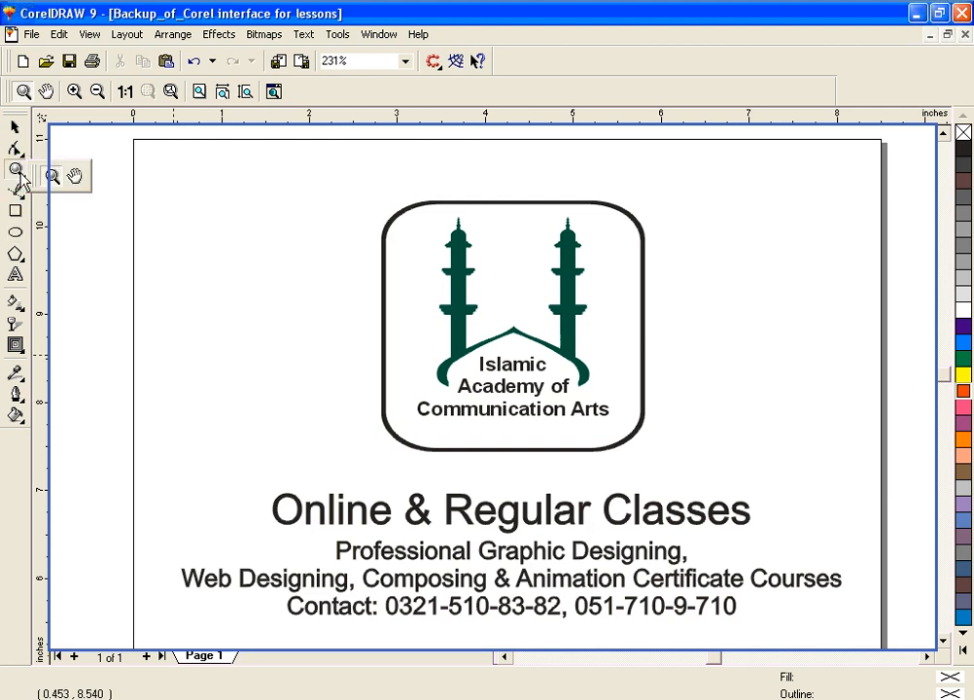
{"action": "left_click", "coordinate": [77, 177]}
{"action": "left_click_drag", "start_coordinate": [534, 520], "coordinate": [505, 488]}
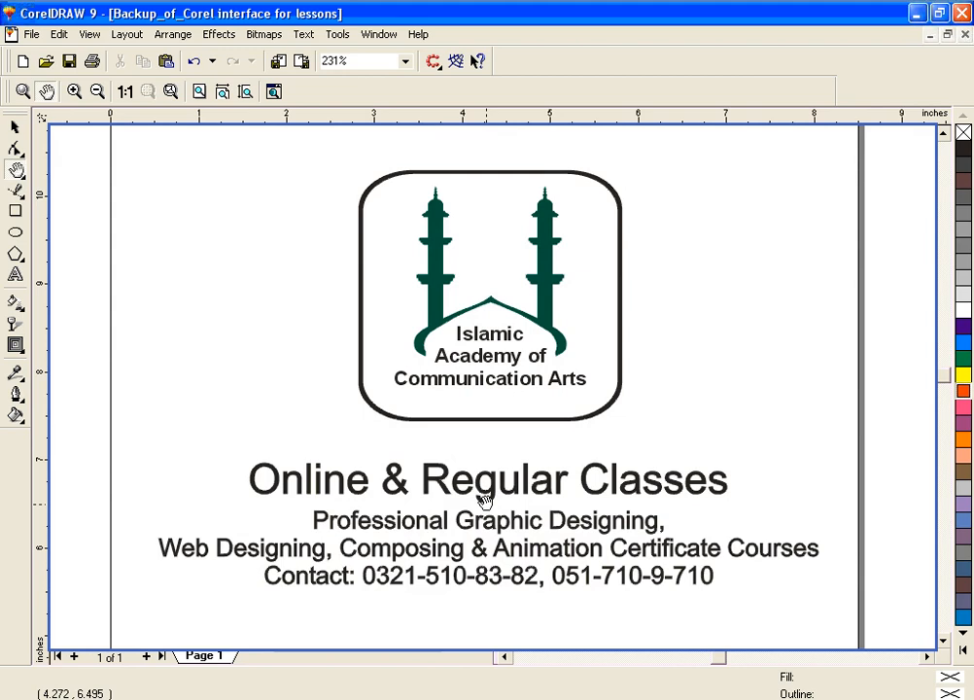
Step: Draw a closed, wavy freehand curve about 3.82 by 2.55 inches in the empty area below the contact line
{"action": "key", "text": "space"}
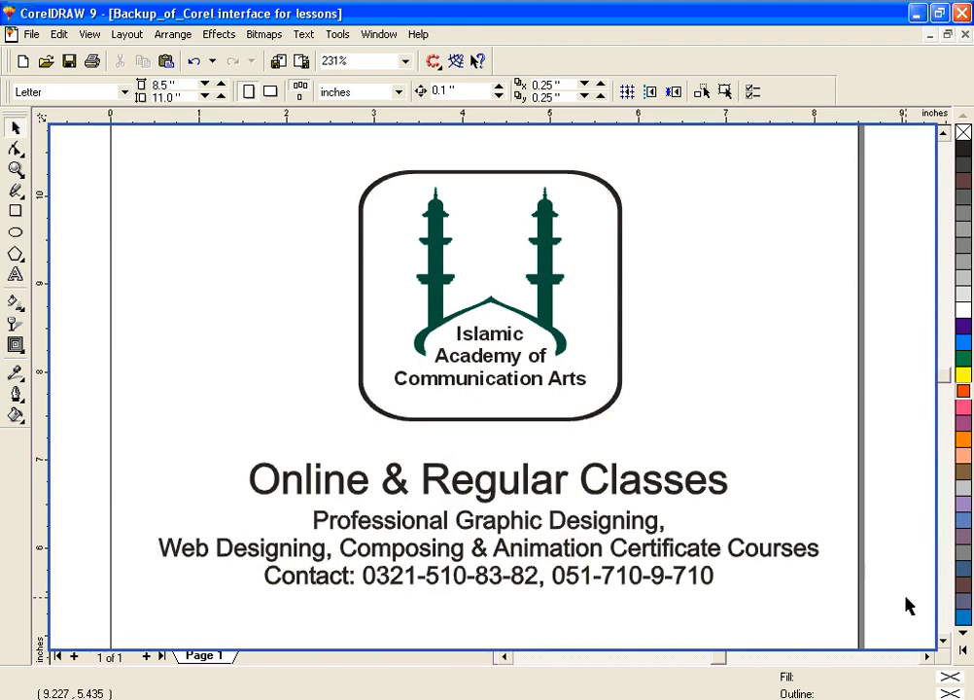
{"action": "left_click", "coordinate": [943, 638]}
{"action": "left_click", "coordinate": [943, 638]}
{"action": "left_click", "coordinate": [943, 637]}
{"action": "left_click", "coordinate": [943, 638]}
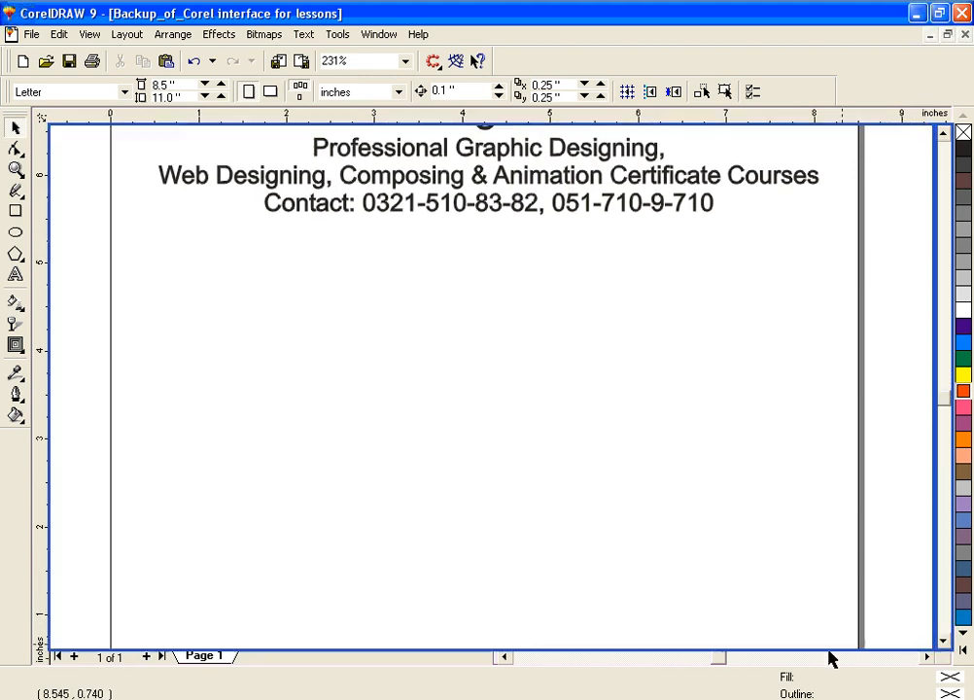
{"action": "left_click", "coordinate": [17, 192]}
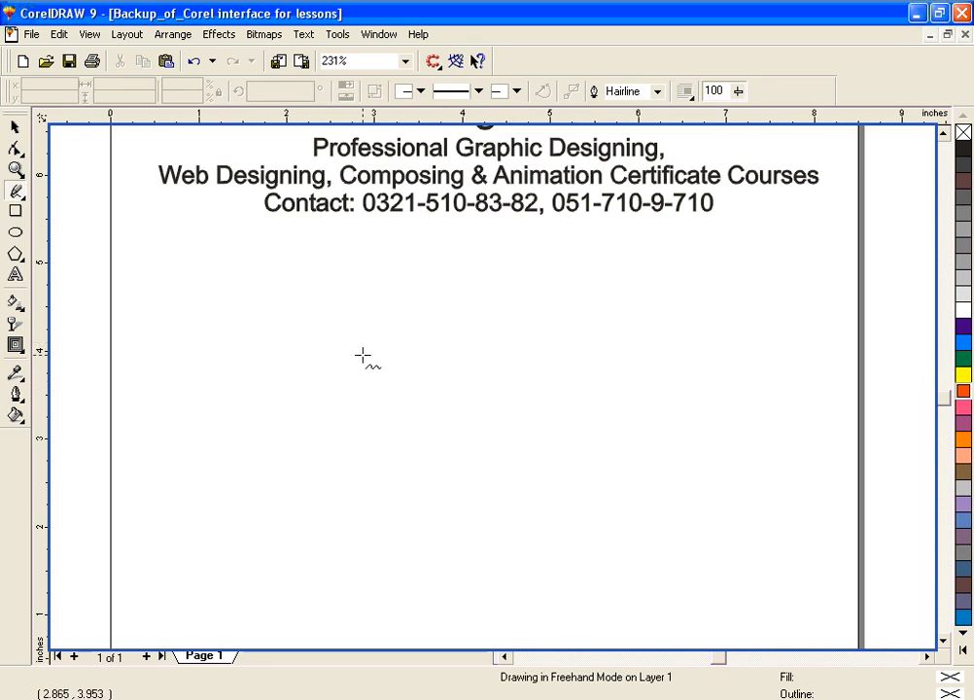
{"action": "mouse_move", "coordinate": [362, 355]}
{"action": "left_mouse_down"}
{"action": "mouse_move", "coordinate": [416, 335]}
{"action": "mouse_move", "coordinate": [428, 370]}
{"action": "mouse_move", "coordinate": [489, 370]}
{"action": "mouse_move", "coordinate": [589, 322]}
{"action": "mouse_move", "coordinate": [591, 372]}
{"action": "mouse_move", "coordinate": [622, 431]}
{"action": "mouse_move", "coordinate": [620, 478]}
{"action": "mouse_move", "coordinate": [574, 522]}
{"action": "mouse_move", "coordinate": [529, 543]}
{"action": "mouse_move", "coordinate": [495, 527]}
{"action": "mouse_move", "coordinate": [496, 489]}
{"action": "mouse_move", "coordinate": [409, 455]}
{"action": "mouse_move", "coordinate": [360, 505]}
{"action": "mouse_move", "coordinate": [322, 513]}
{"action": "mouse_move", "coordinate": [289, 469]}
{"action": "mouse_move", "coordinate": [318, 360]}
{"action": "mouse_move", "coordinate": [362, 351]}
{"action": "left_mouse_up"}
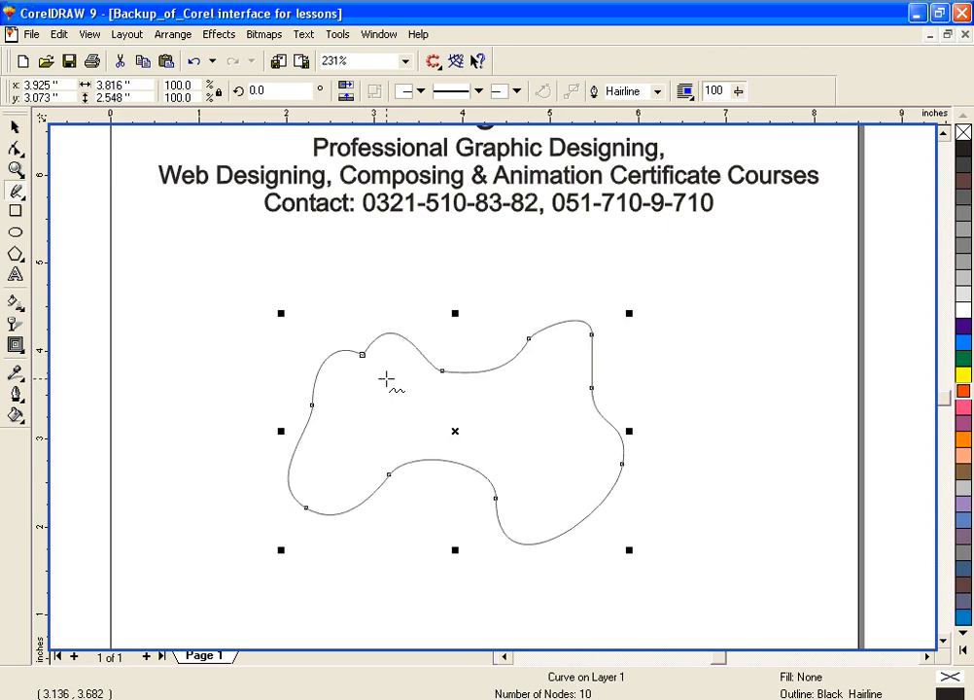
Step: Move the freehand curve about 1 inch left and try a green fill on it, undoing only the fill
{"action": "left_click", "coordinate": [15, 126]}
{"action": "left_click_drag", "start_coordinate": [455, 431], "coordinate": [368, 415]}
{"action": "left_click", "coordinate": [963, 358]}
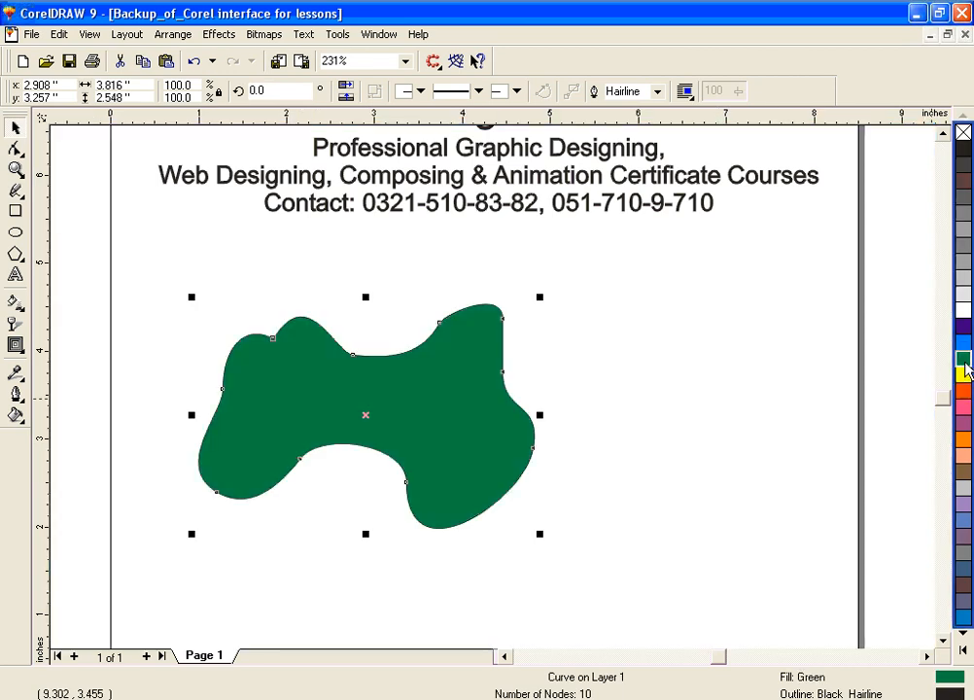
{"action": "key", "text": "ctrl+z"}
Step: Give the curve an 8-point dotted outline in red
{"action": "left_click", "coordinate": [15, 394]}
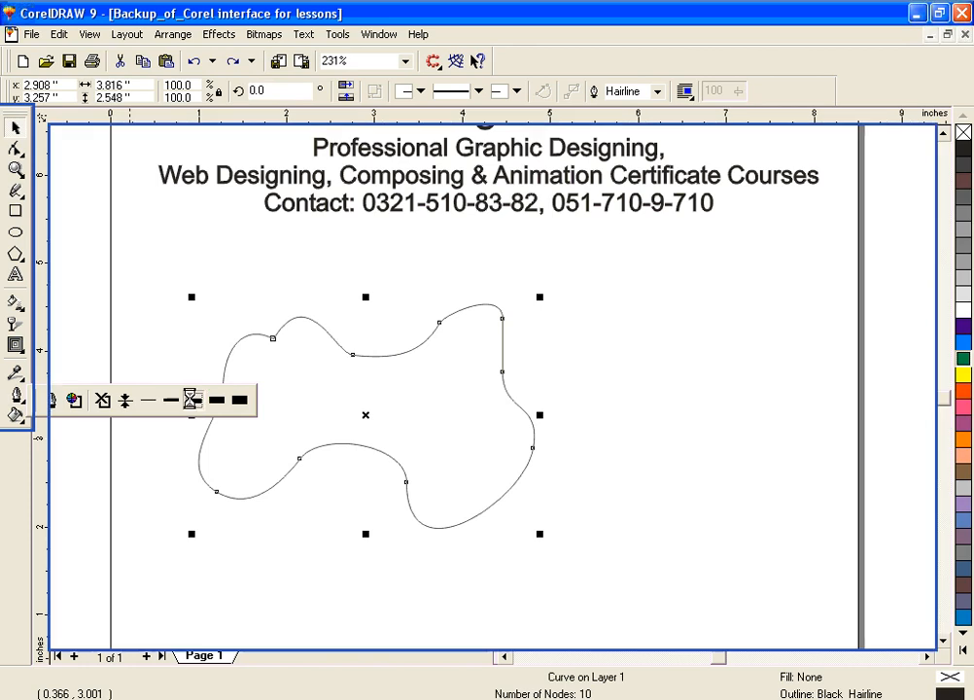
{"action": "left_click", "coordinate": [193, 405]}
{"action": "left_click", "coordinate": [16, 394]}
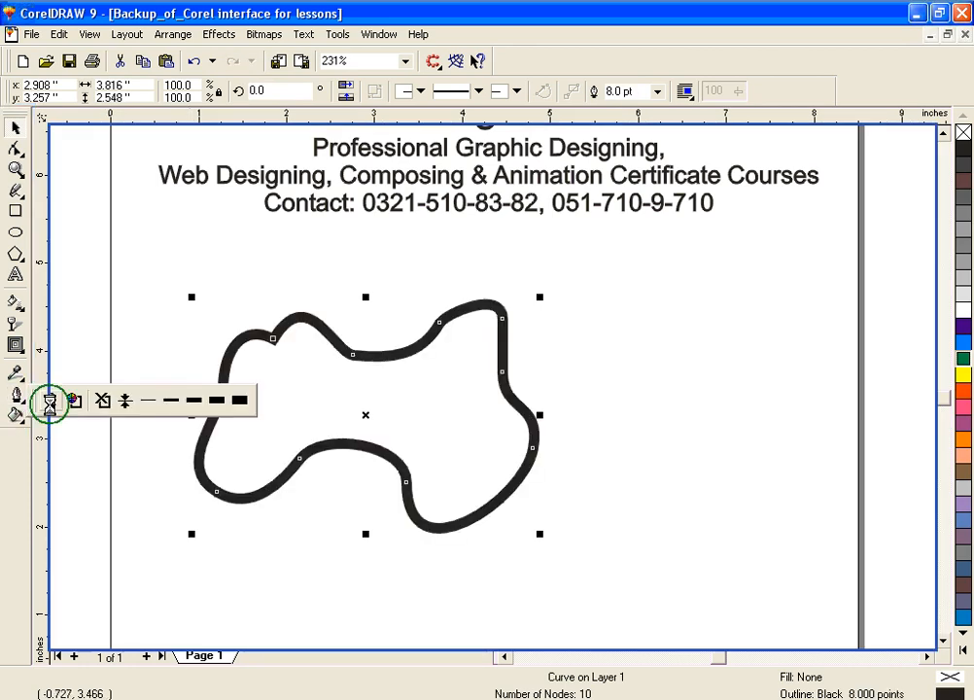
{"action": "left_click", "coordinate": [49, 401]}
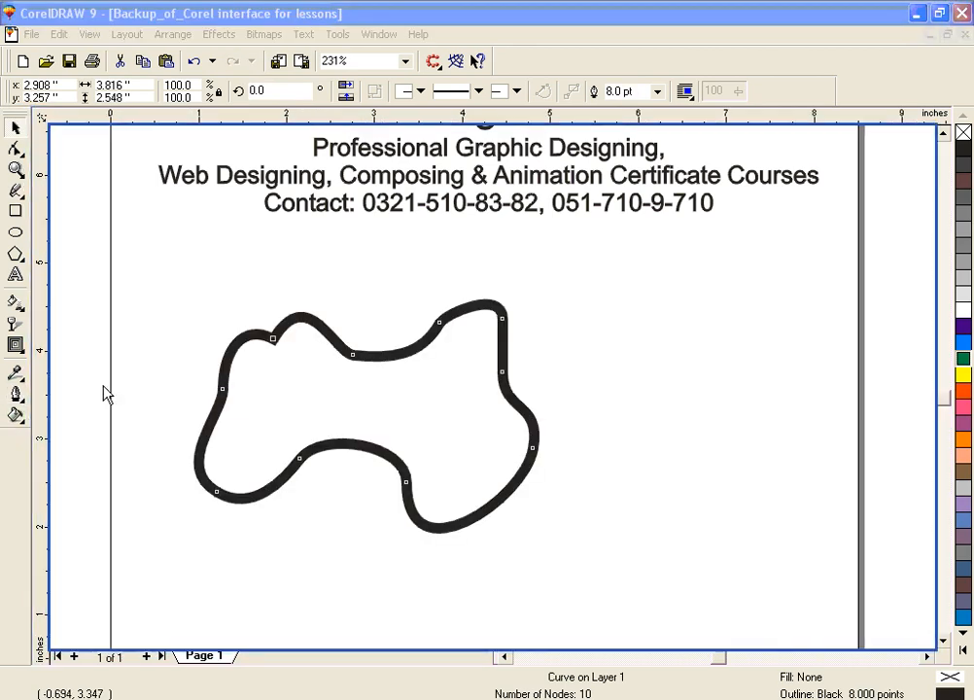
{"action": "left_click", "coordinate": [15, 394]}
{"action": "left_click", "coordinate": [53, 400]}
{"action": "left_click", "coordinate": [407, 307]}
{"action": "left_click", "coordinate": [412, 399]}
{"action": "left_click", "coordinate": [403, 221]}
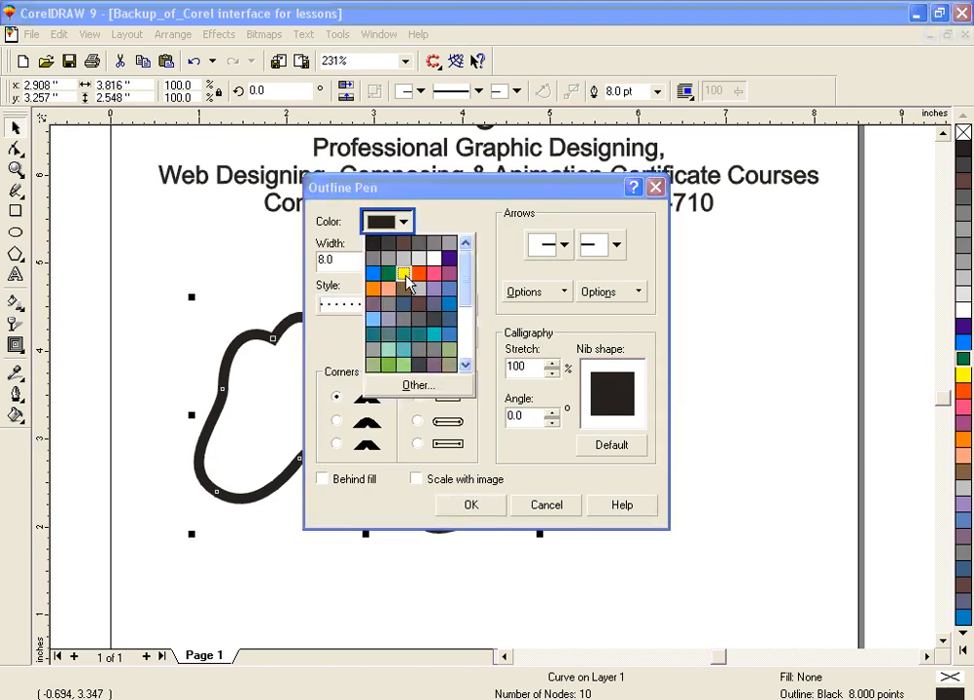
{"action": "left_click", "coordinate": [418, 274]}
{"action": "left_click", "coordinate": [494, 510]}
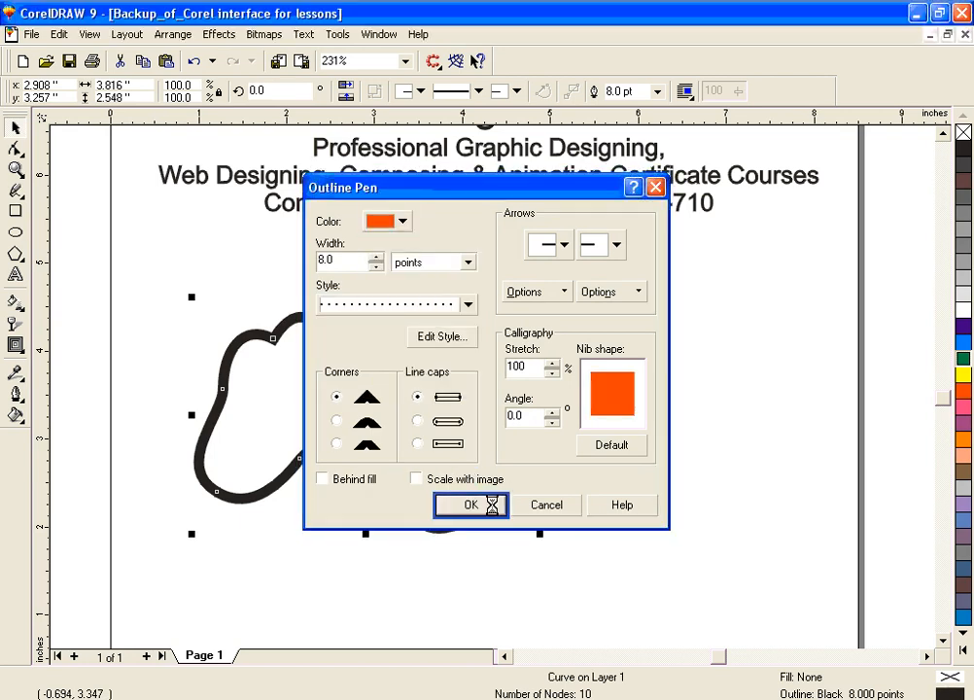
Step: Fill the curve with a light yellow-green of C9 M0 Y79 K0 and deselect it
{"action": "left_click", "coordinate": [960, 379]}
{"action": "left_click_drag", "start_coordinate": [962, 387], "coordinate": [447, 423]}
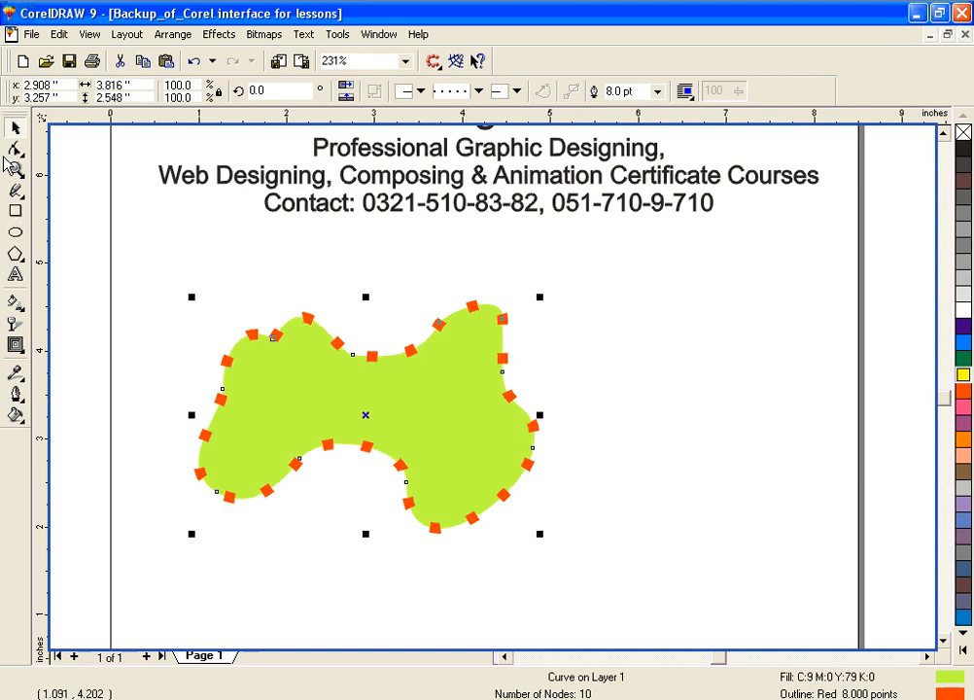
{"action": "left_click", "coordinate": [163, 264]}
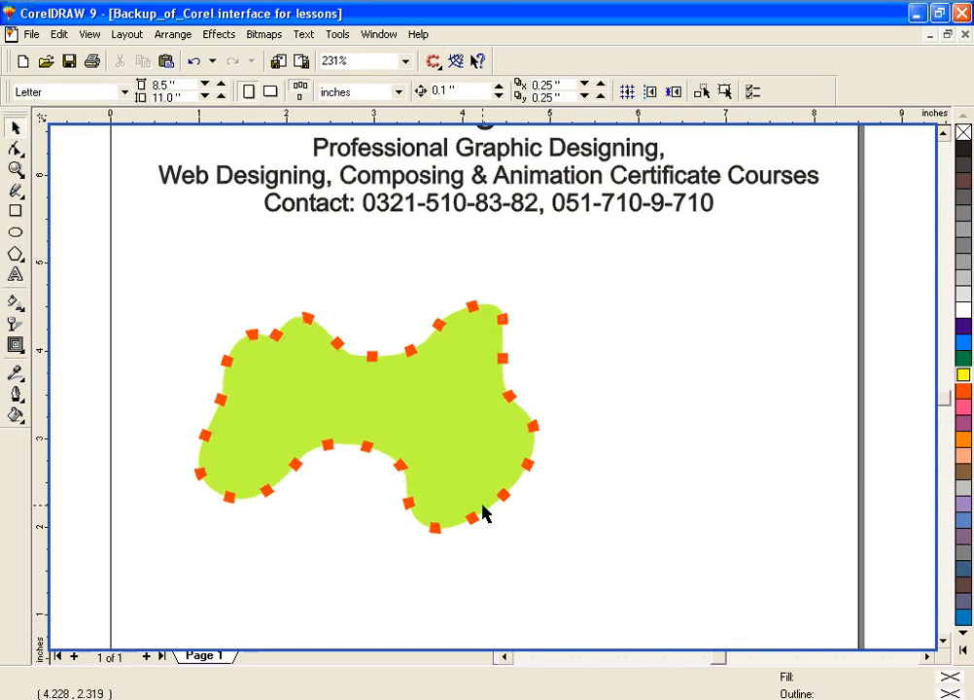
Step: Delete the dotted-outline curve and draw a new closed freehand shape about 2.4 by 2.44 inches in the empty area
{"action": "left_click_drag", "start_coordinate": [152, 276], "coordinate": [630, 599]}
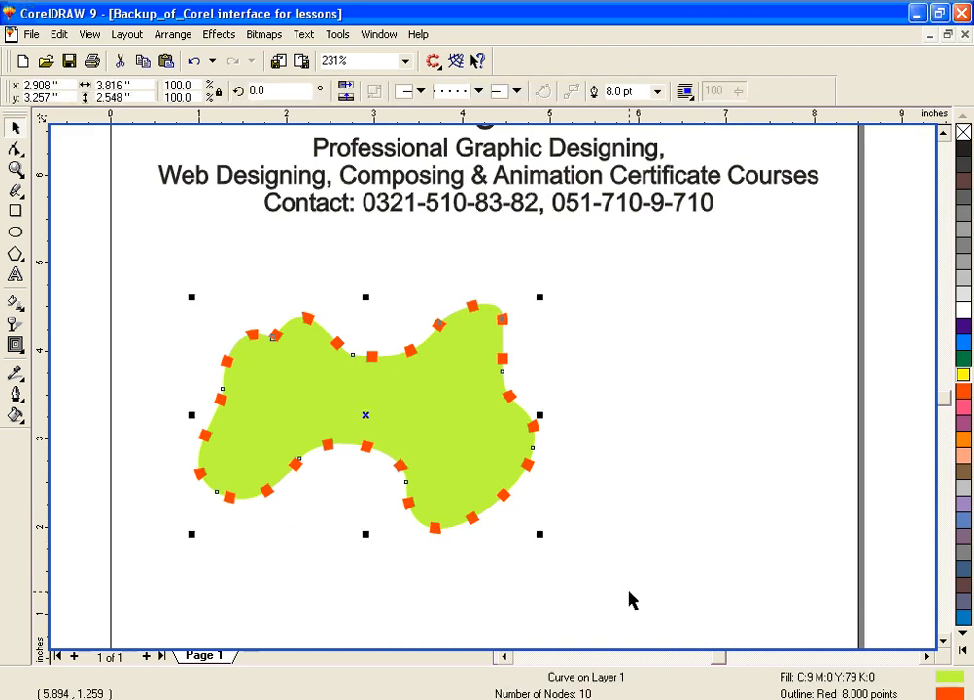
{"action": "key", "text": "Delete"}
{"action": "left_click", "coordinate": [15, 193]}
{"action": "mouse_move", "coordinate": [15, 194]}
{"action": "left_mouse_down"}
{"action": "mouse_move", "coordinate": [47, 208]}
{"action": "mouse_move", "coordinate": [51, 199]}
{"action": "left_mouse_up"}
{"action": "mouse_move", "coordinate": [429, 350]}
{"action": "left_mouse_down"}
{"action": "mouse_move", "coordinate": [499, 321]}
{"action": "mouse_move", "coordinate": [499, 372]}
{"action": "mouse_move", "coordinate": [545, 395]}
{"action": "mouse_move", "coordinate": [533, 459]}
{"action": "mouse_move", "coordinate": [549, 516]}
{"action": "mouse_move", "coordinate": [460, 523]}
{"action": "mouse_move", "coordinate": [390, 470]}
{"action": "mouse_move", "coordinate": [348, 468]}
{"action": "mouse_move", "coordinate": [351, 423]}
{"action": "mouse_move", "coordinate": [397, 409]}
{"action": "mouse_move", "coordinate": [429, 357]}
{"action": "left_mouse_up"}
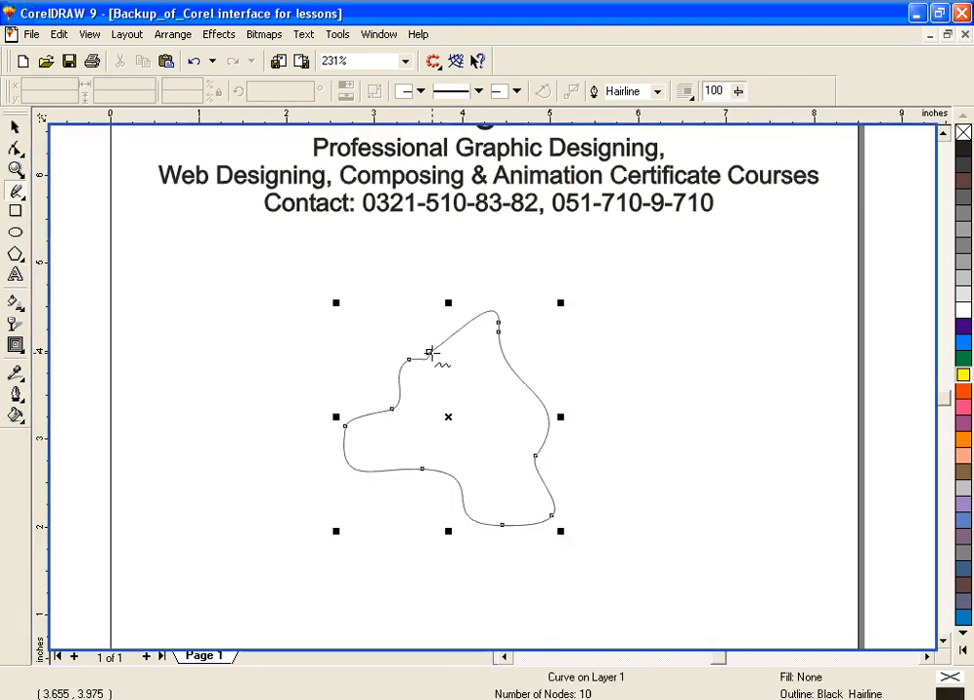
Step: Fill the new shape with green and give it a dashed light yellow outline 0.216 points wide
{"action": "left_click", "coordinate": [962, 356]}
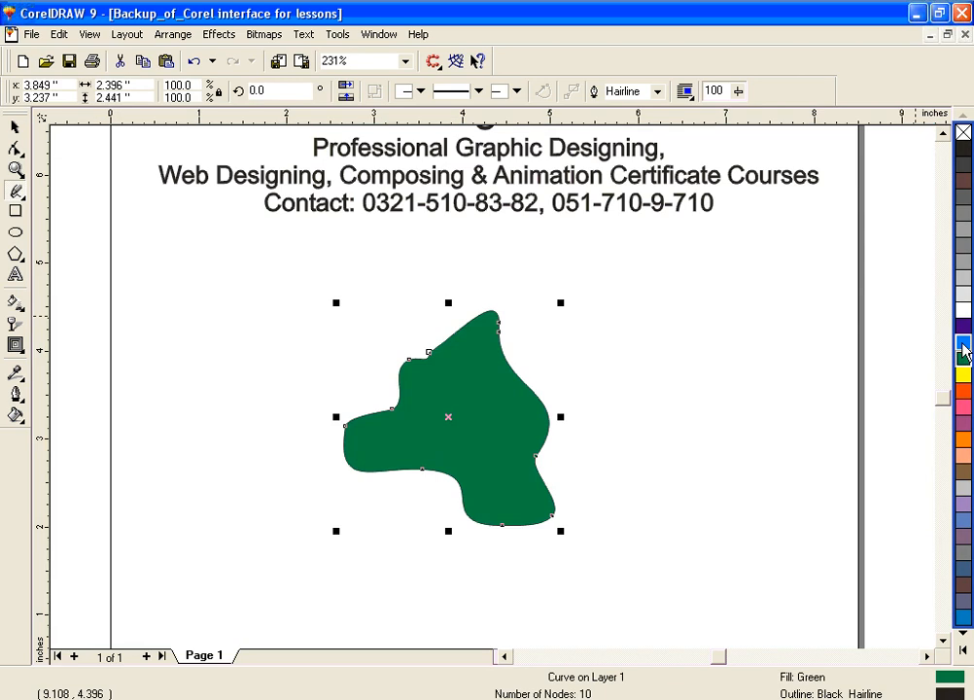
{"action": "left_click", "coordinate": [15, 395]}
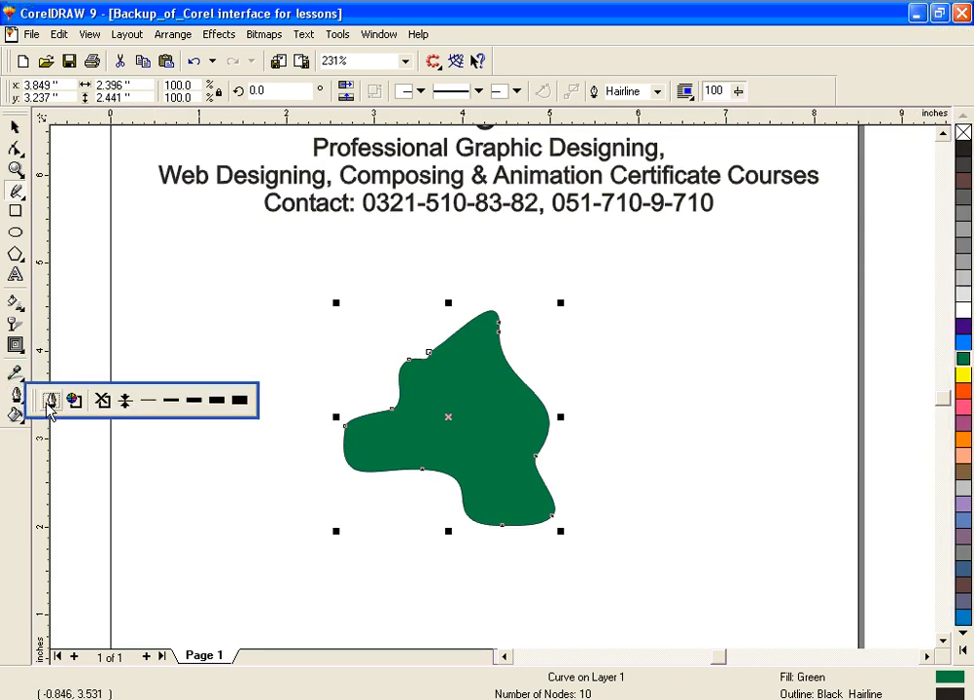
{"action": "left_click", "coordinate": [50, 400]}
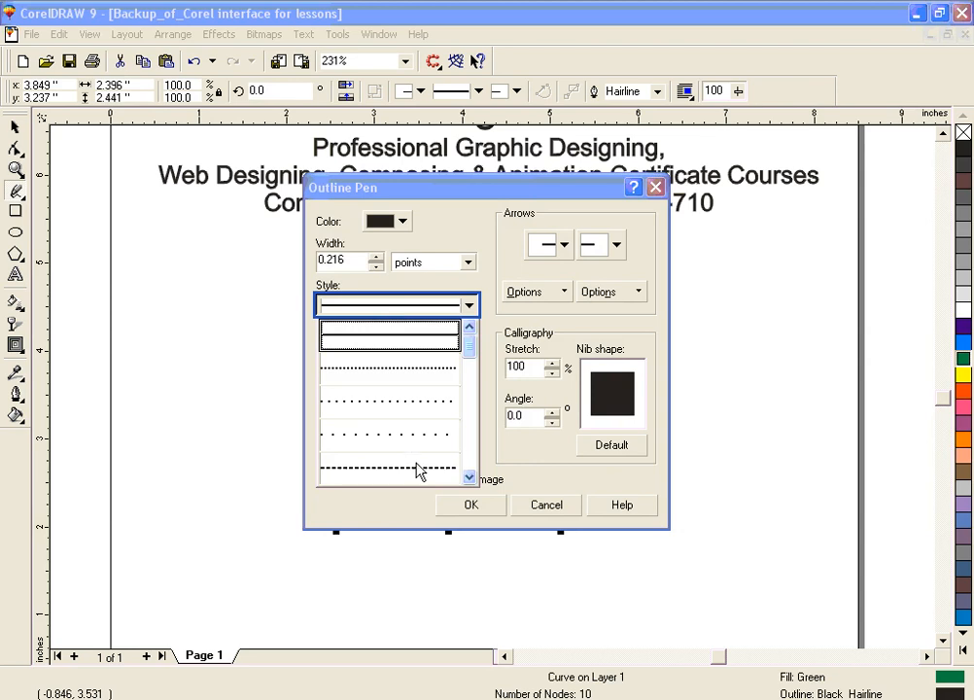
{"action": "left_click", "coordinate": [466, 460]}
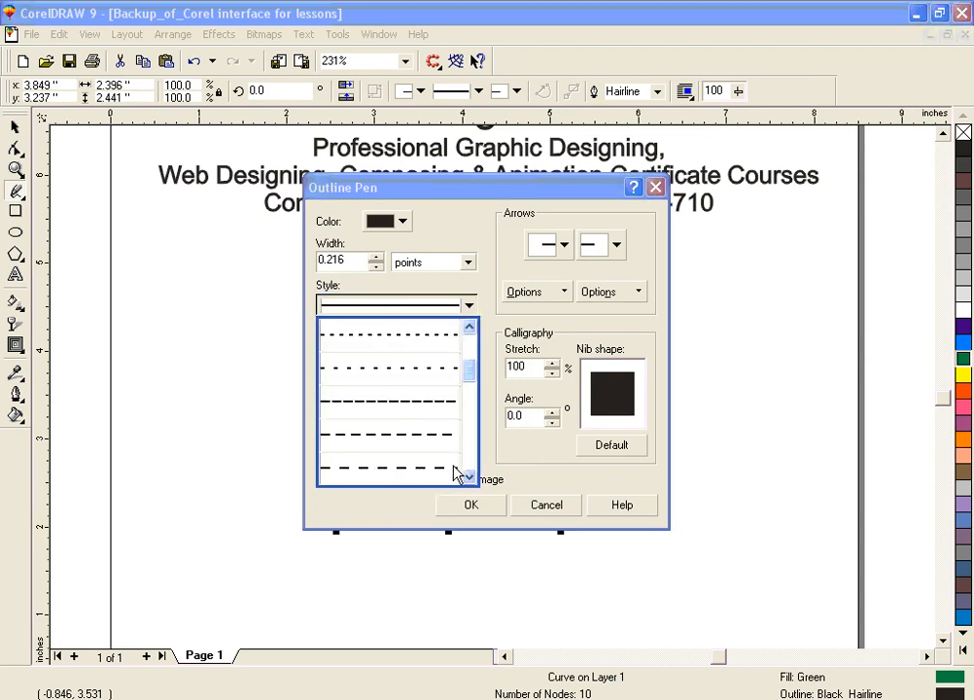
{"action": "left_click", "coordinate": [456, 469]}
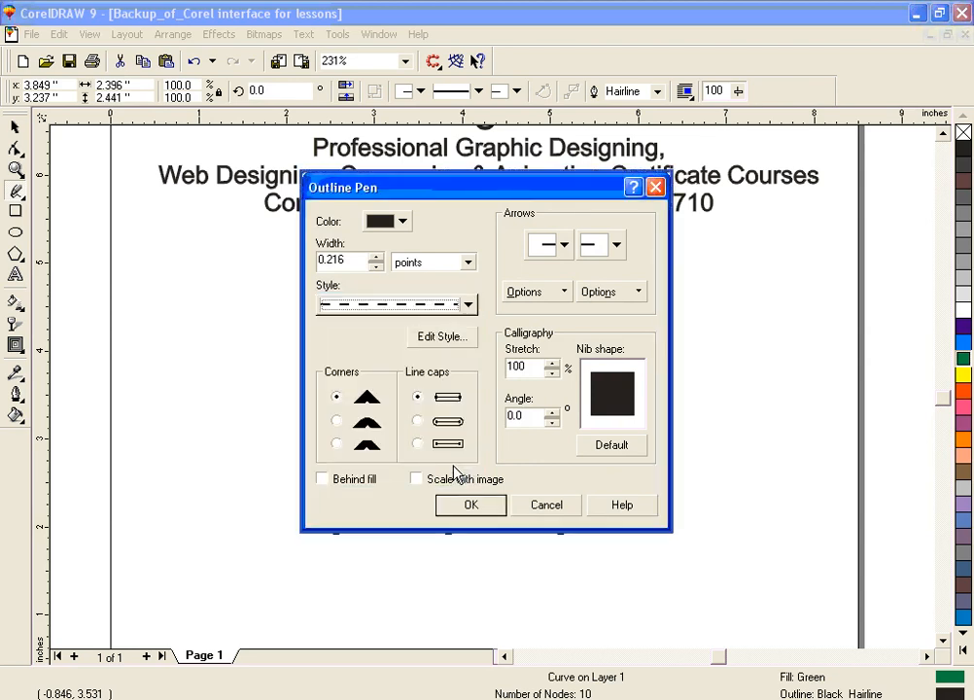
{"action": "left_click", "coordinate": [401, 223]}
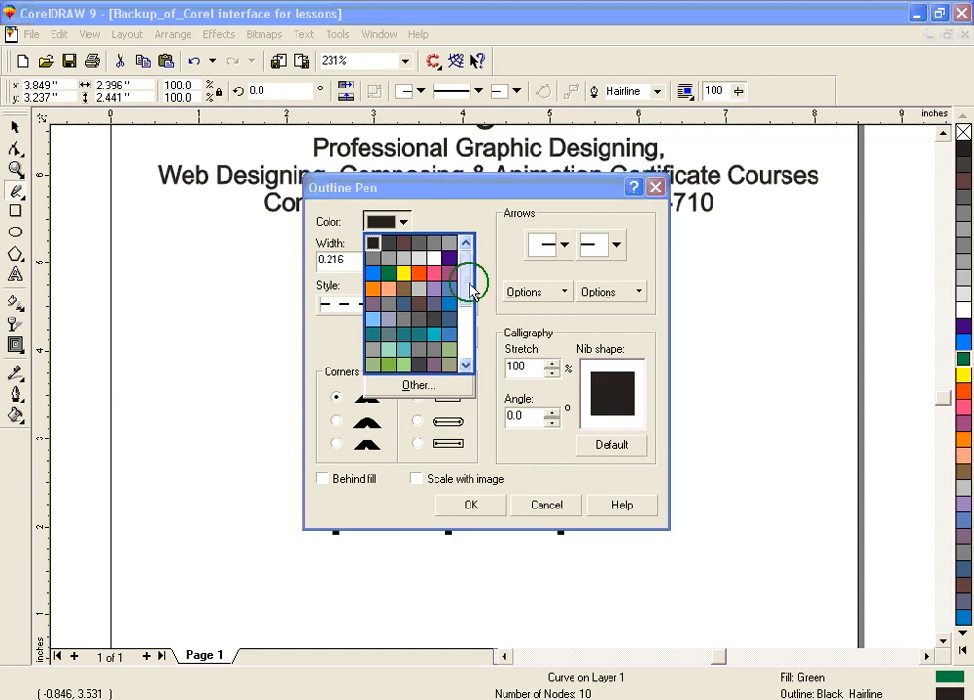
{"action": "left_click_drag", "start_coordinate": [468, 289], "coordinate": [482, 382]}
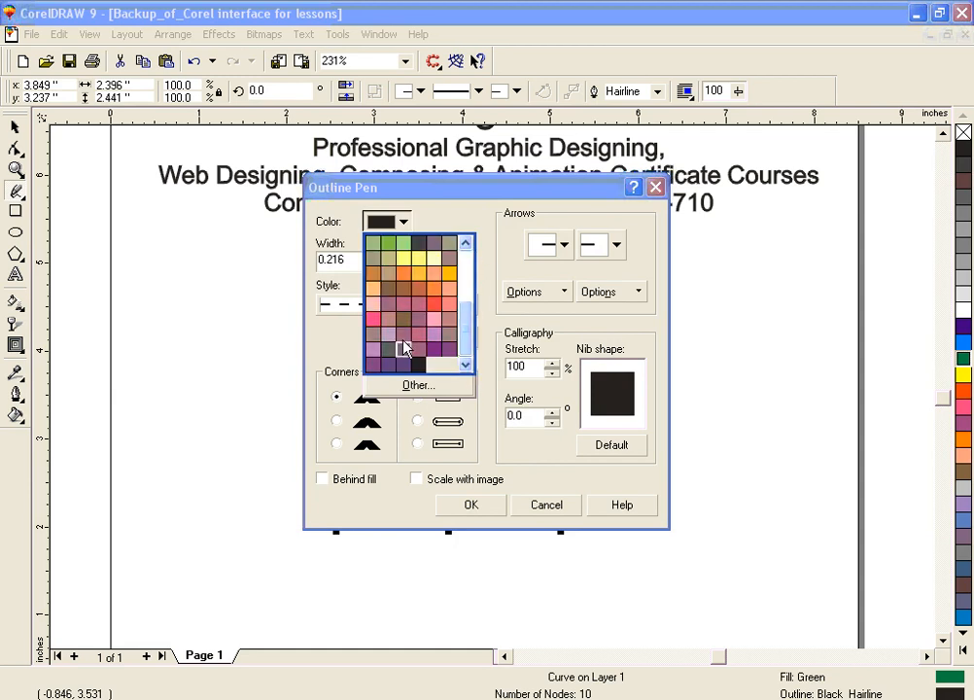
{"action": "left_click", "coordinate": [407, 262]}
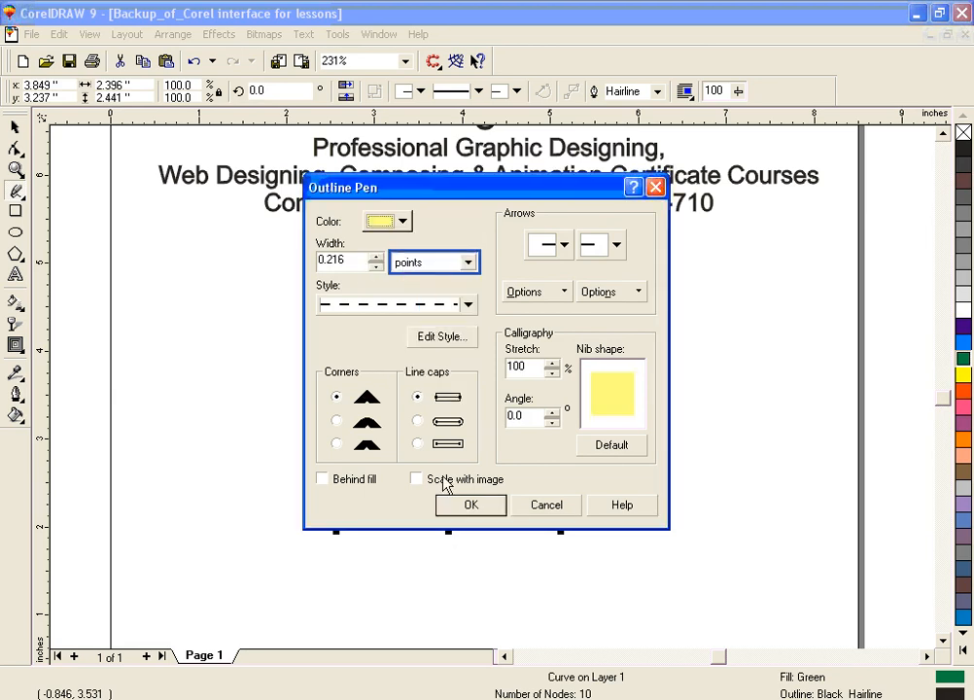
{"action": "left_click", "coordinate": [472, 504]}
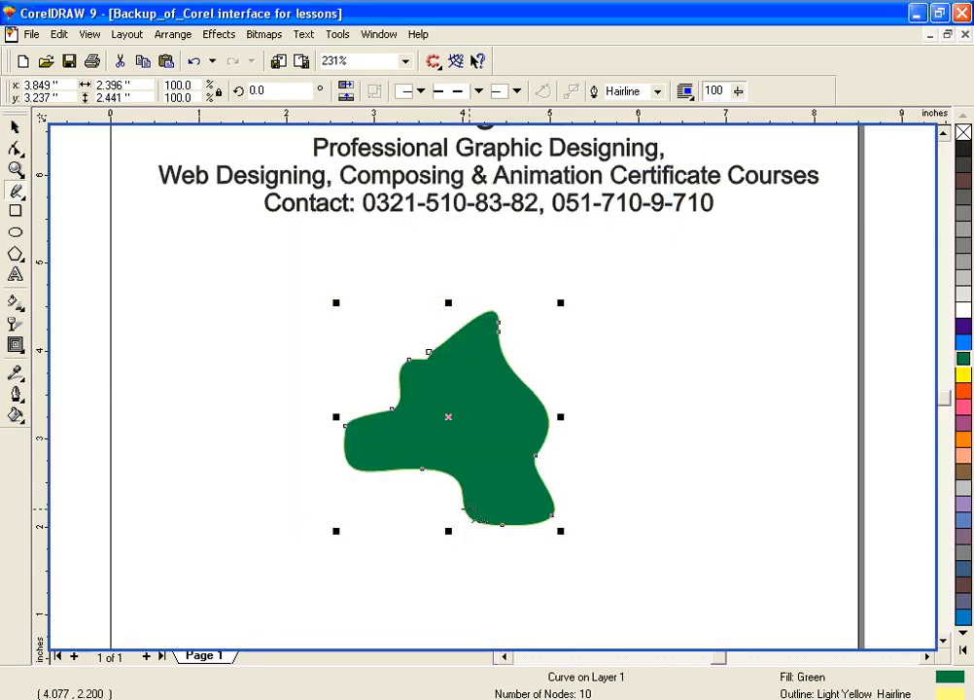
Step: Thicken the green shape's dashed outline, trying 16 points and settling on 8 points
{"action": "left_click", "coordinate": [17, 397]}
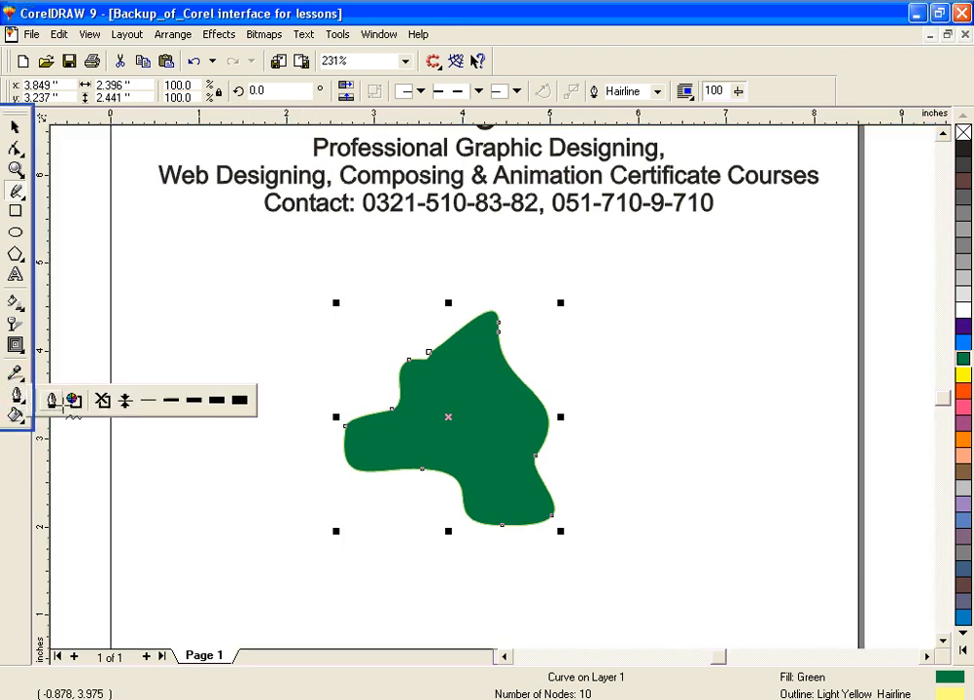
{"action": "left_click", "coordinate": [216, 399]}
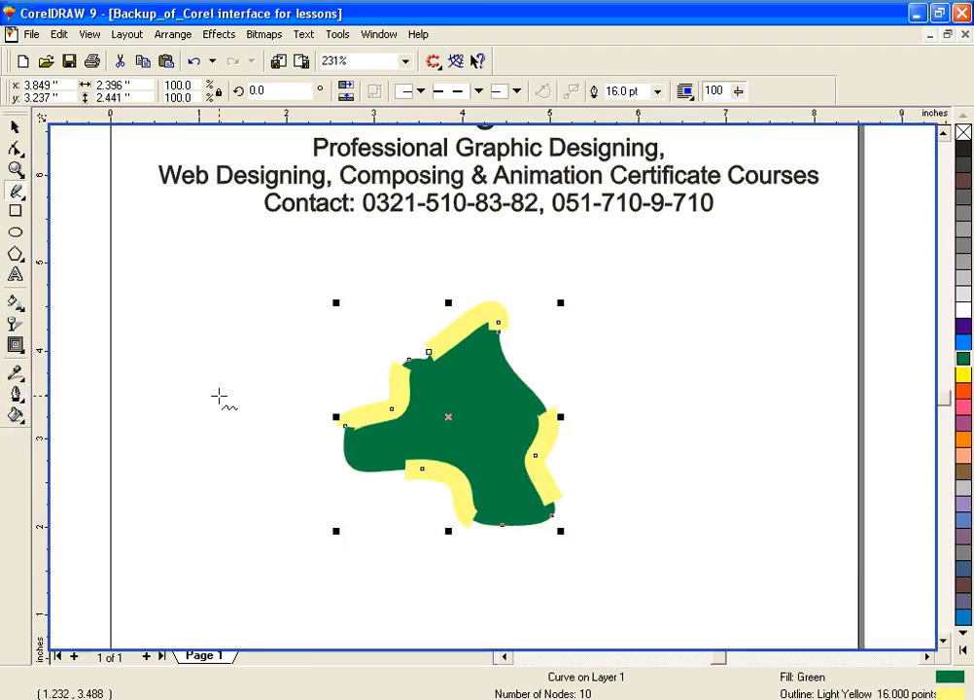
{"action": "left_click", "coordinate": [17, 394]}
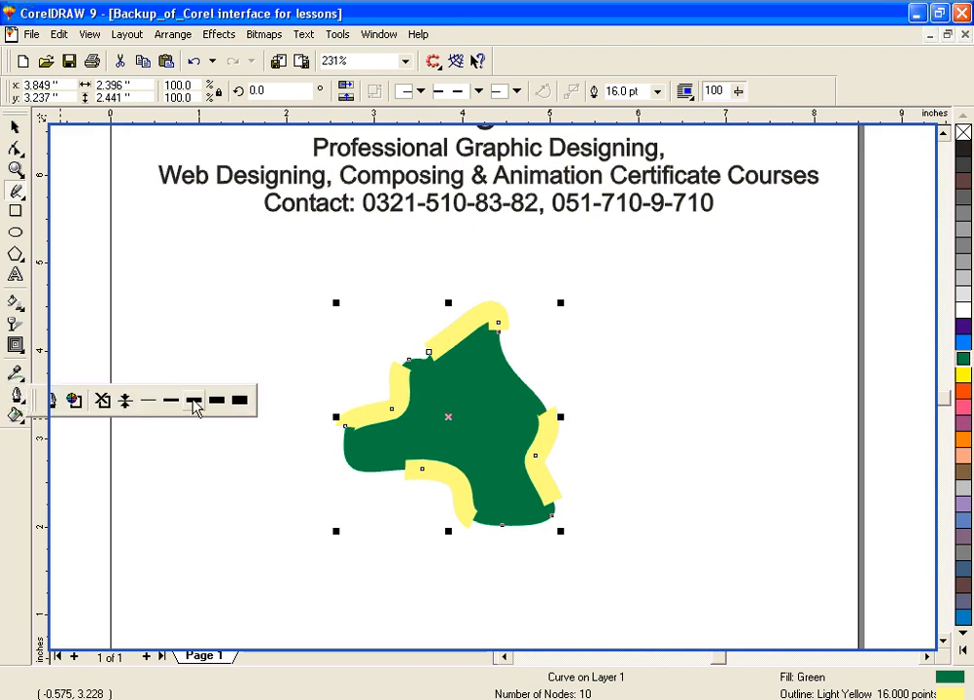
{"action": "left_click", "coordinate": [193, 401]}
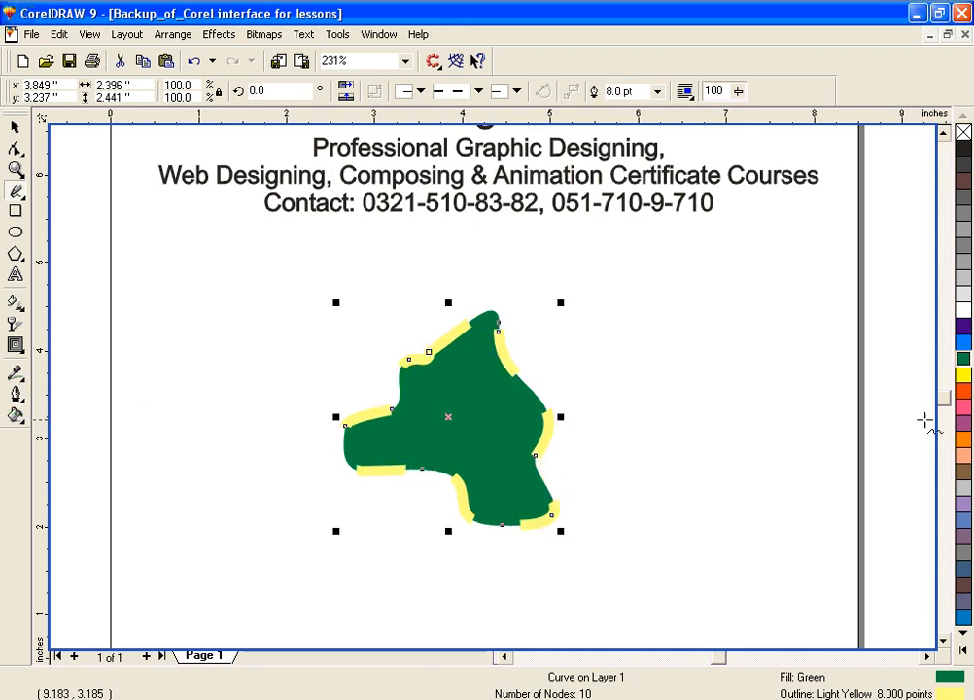
Step: Try lighter fills on the dashed-outline shape and settle on 20% Black
{"action": "left_click", "coordinate": [962, 313]}
{"action": "left_click", "coordinate": [962, 301]}
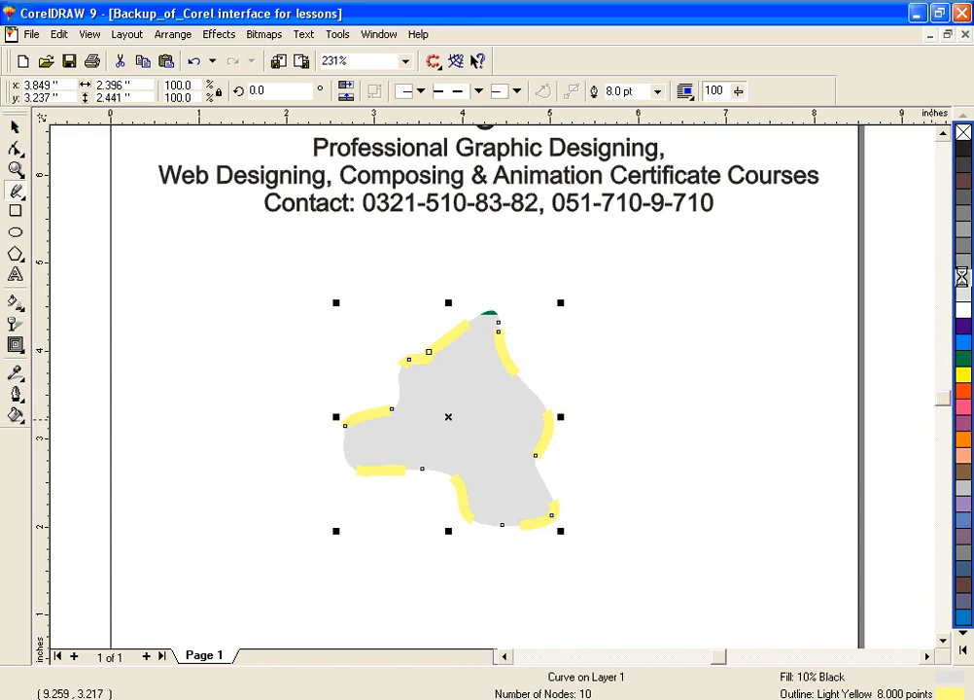
{"action": "left_click", "coordinate": [963, 278]}
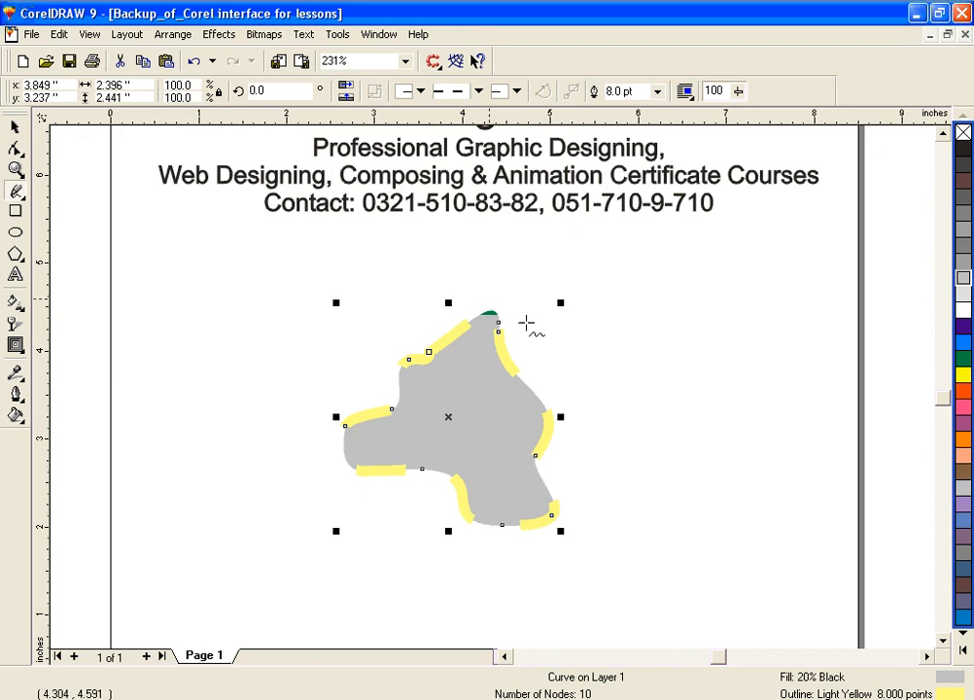
Step: Select the gray dashed-outline shape and delete it
{"action": "left_click", "coordinate": [17, 128]}
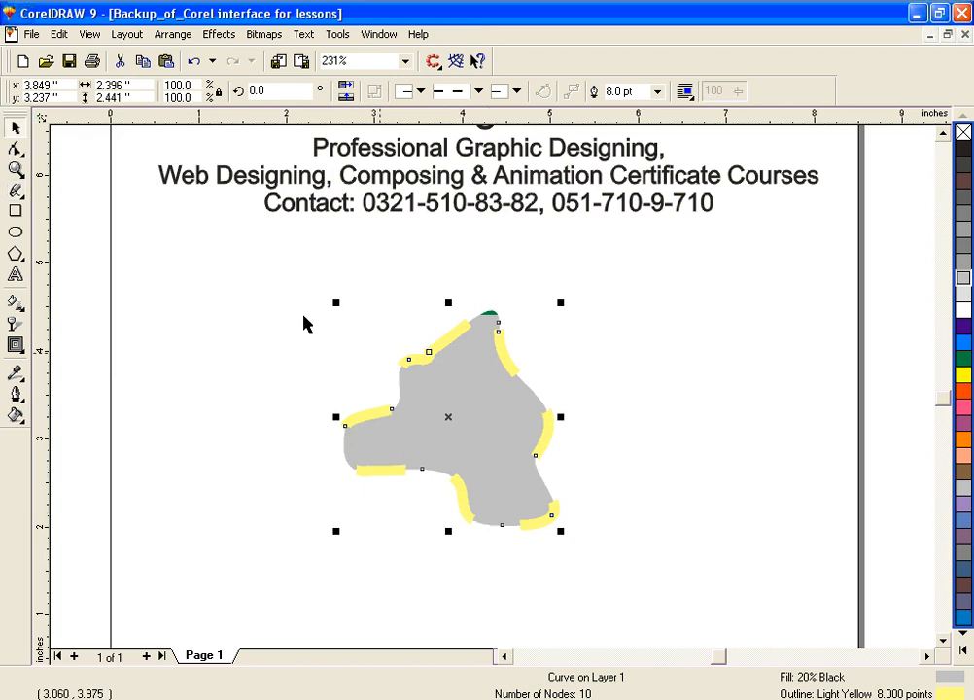
{"action": "left_click_drag", "start_coordinate": [264, 277], "coordinate": [648, 584]}
{"action": "key", "text": "Delete"}
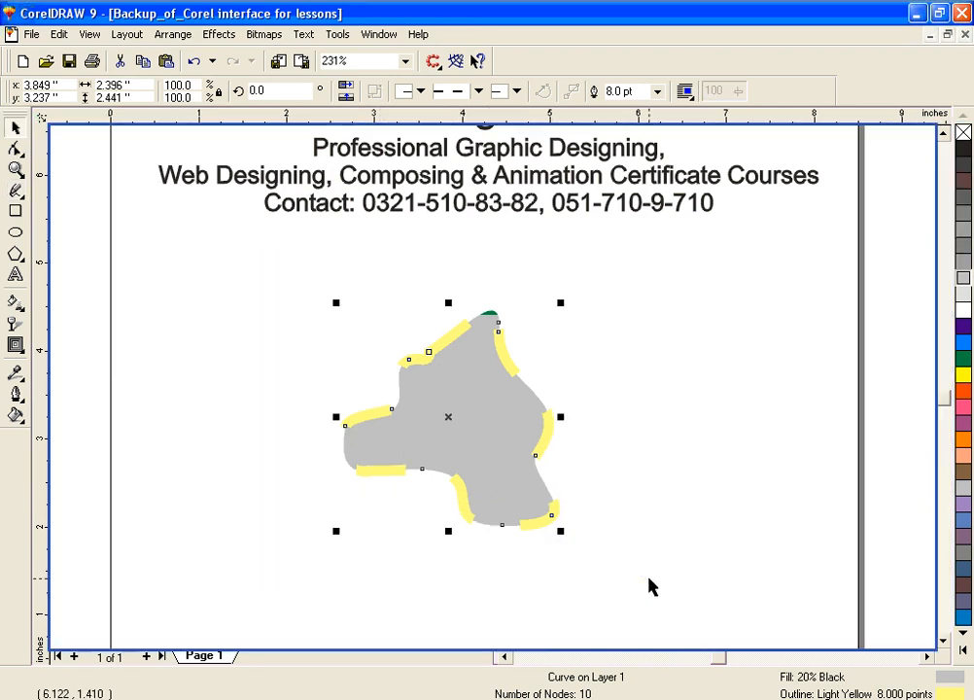
Step: Draw a closed, curvy 10-node shape about 5.97 by 3.66 inches with the Bezier tool in the empty area below the text
{"action": "left_click", "coordinate": [18, 195]}
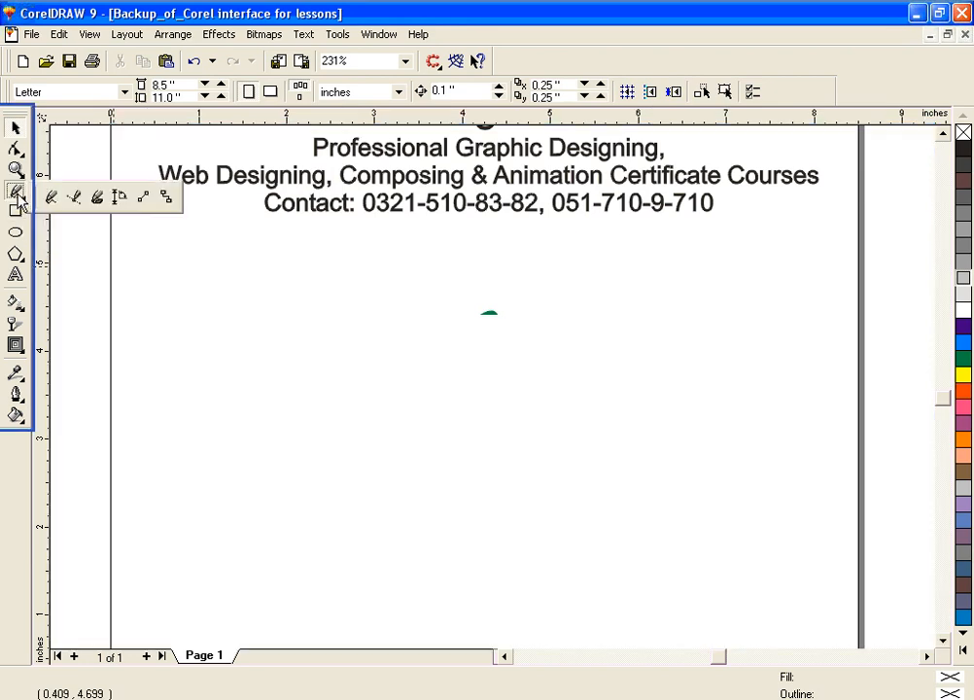
{"action": "left_click", "coordinate": [80, 199]}
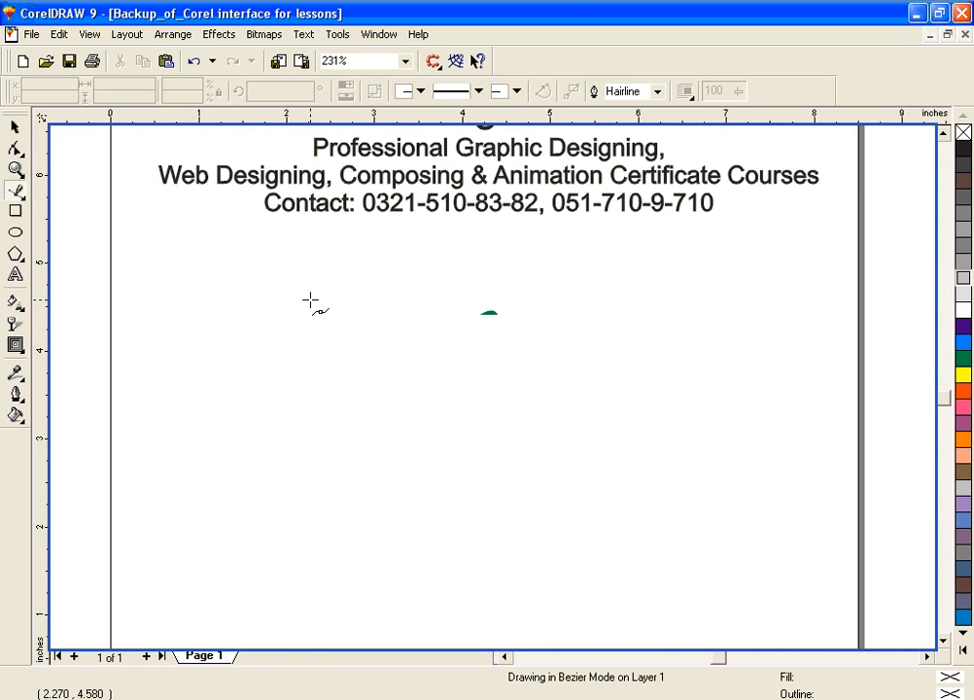
{"action": "left_click", "coordinate": [310, 301]}
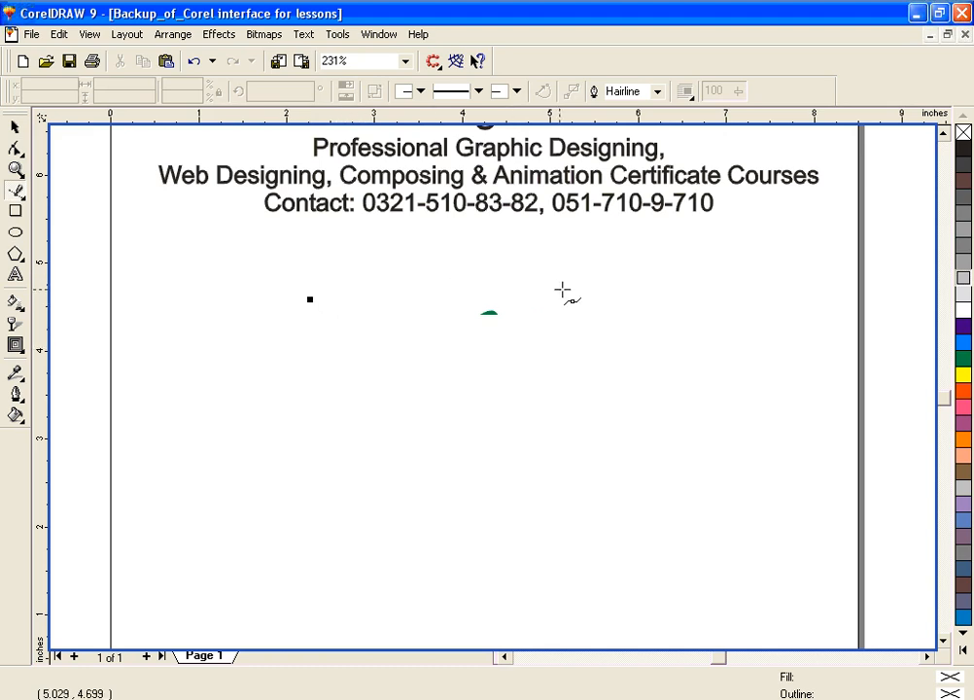
{"action": "left_click_drag", "start_coordinate": [619, 296], "coordinate": [768, 382]}
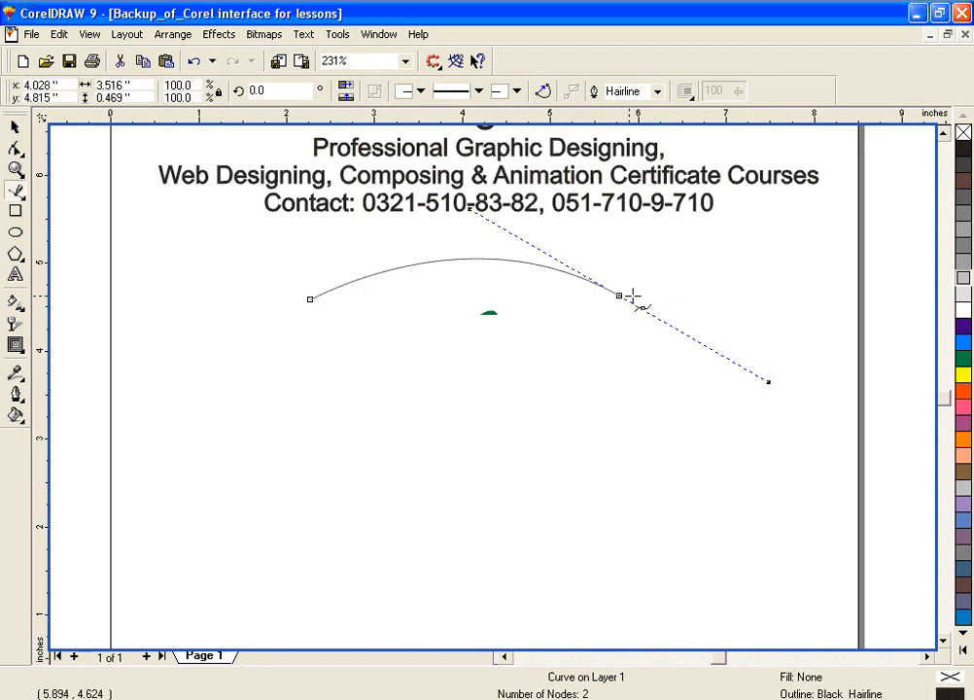
{"action": "left_click", "coordinate": [624, 496]}
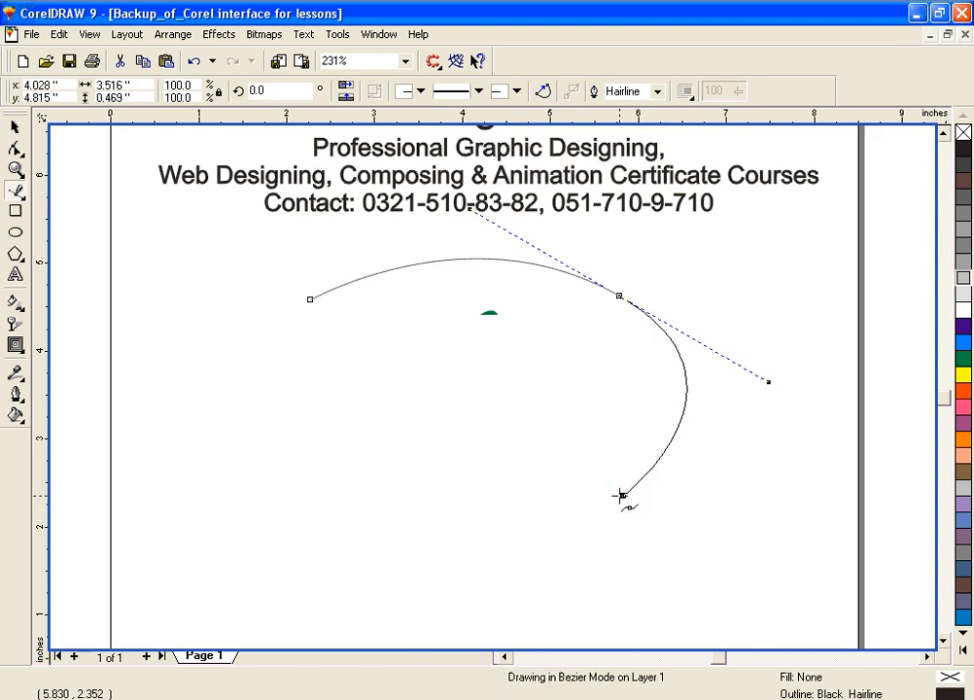
{"action": "left_click_drag", "start_coordinate": [623, 496], "coordinate": [583, 512]}
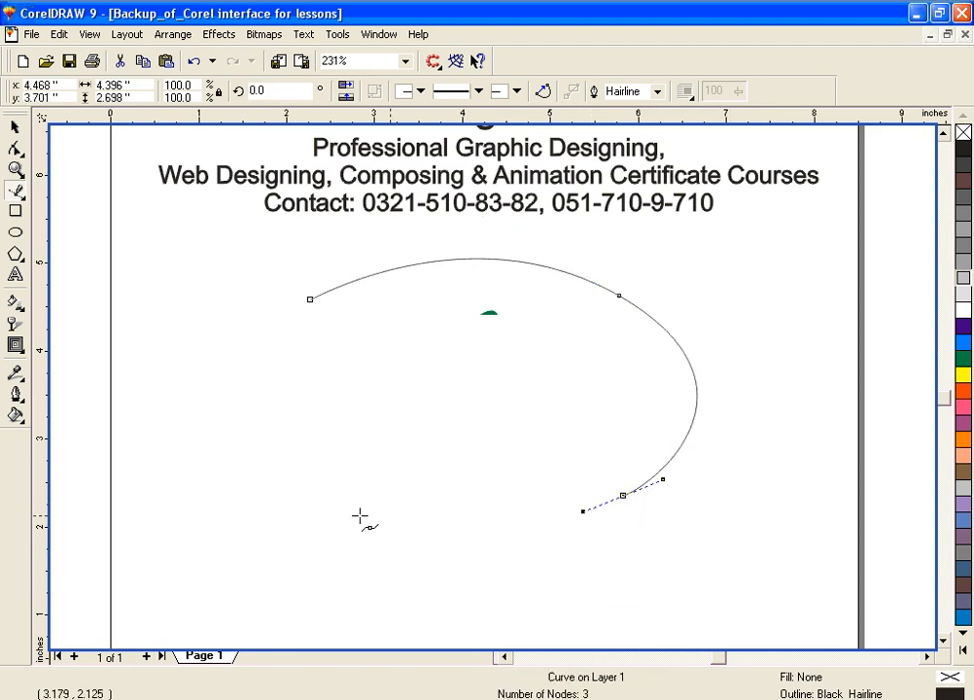
{"action": "left_click_drag", "start_coordinate": [317, 493], "coordinate": [286, 611]}
{"action": "left_click", "coordinate": [195, 543]}
{"action": "left_click_drag", "start_coordinate": [195, 543], "coordinate": [173, 497]}
{"action": "left_click_drag", "start_coordinate": [201, 367], "coordinate": [246, 325]}
{"action": "left_click_drag", "start_coordinate": [383, 398], "coordinate": [433, 379]}
{"action": "left_click_drag", "start_coordinate": [413, 333], "coordinate": [352, 331]}
{"action": "left_click_drag", "start_coordinate": [224, 317], "coordinate": [300, 286]}
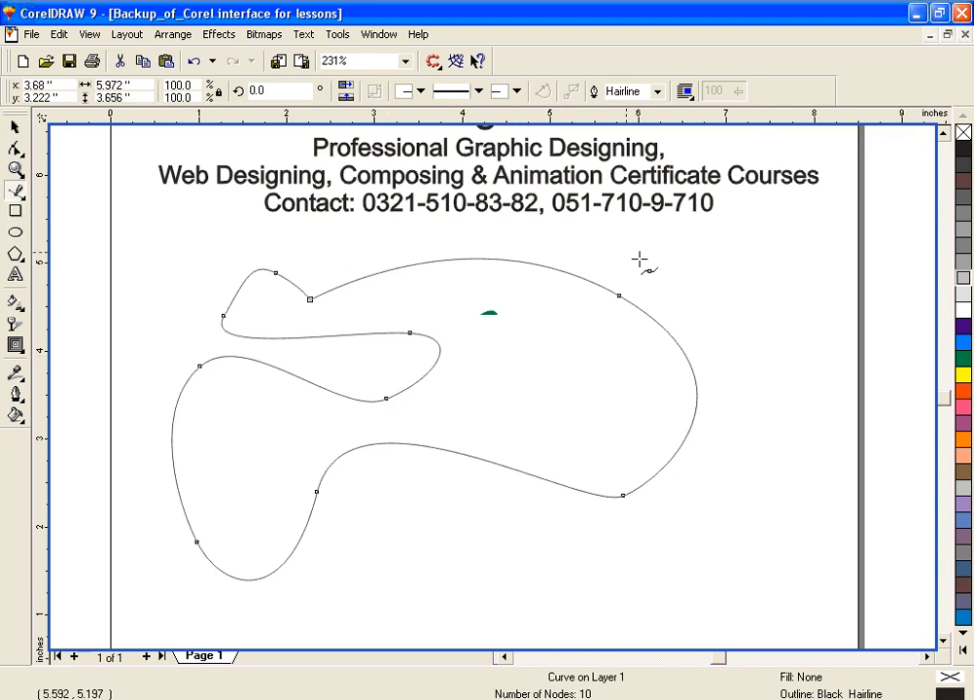
Step: Fill the Bezier shape with orange and set its outline width to 8 points
{"action": "left_click", "coordinate": [964, 359]}
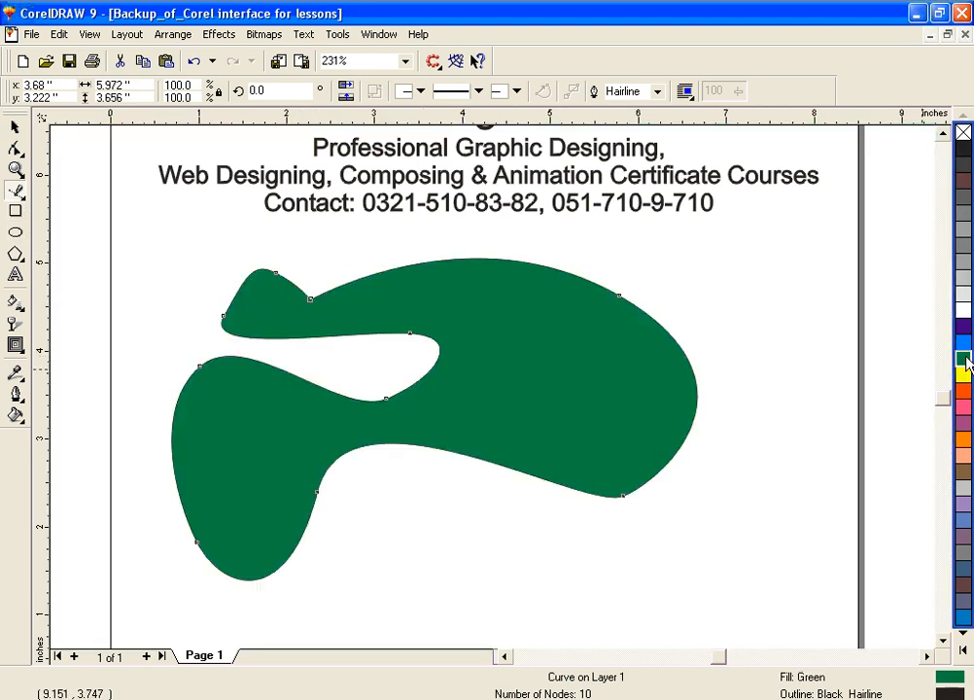
{"action": "left_click", "coordinate": [963, 438]}
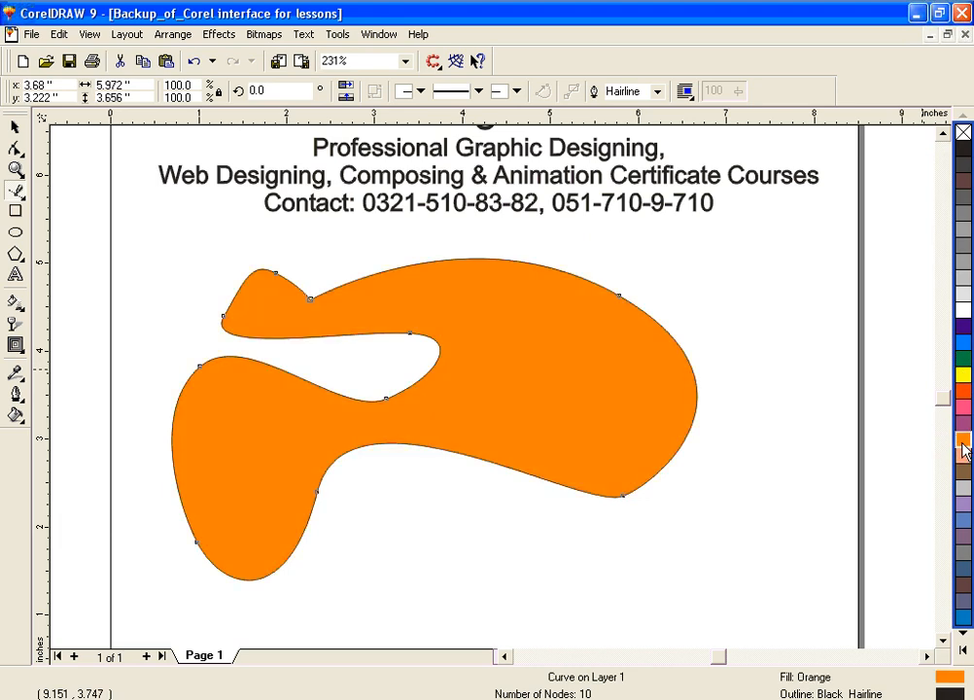
{"action": "left_click", "coordinate": [16, 394]}
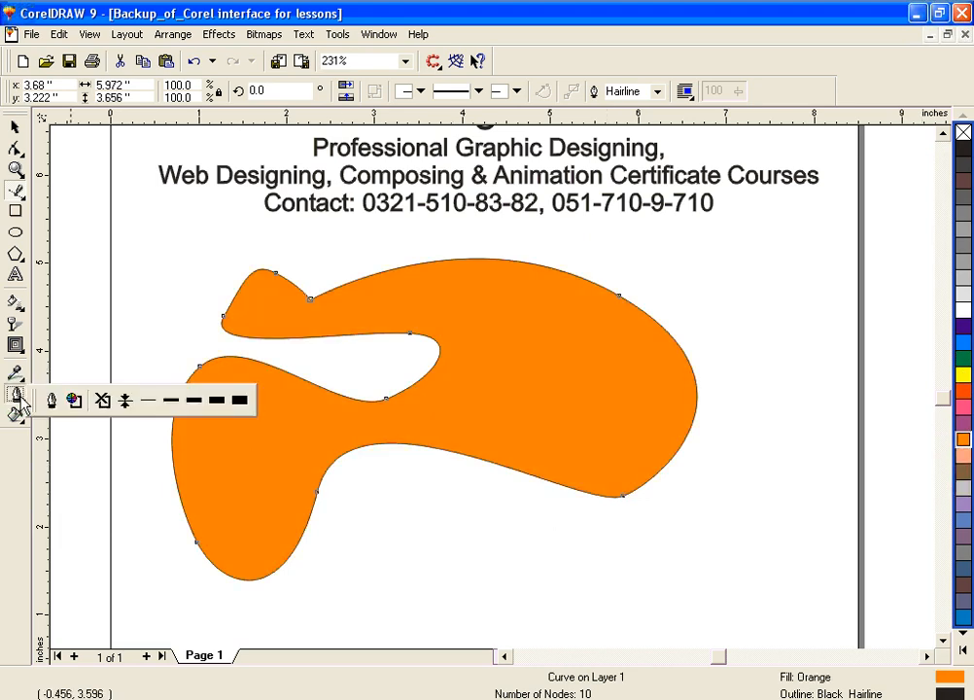
{"action": "left_click", "coordinate": [191, 398]}
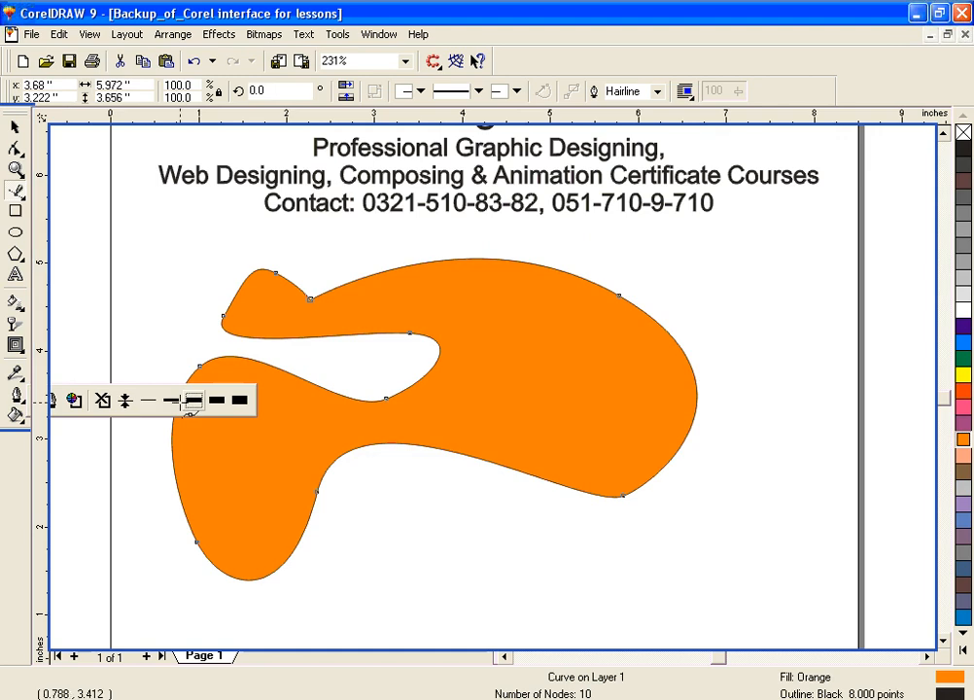
Step: Give the orange shape's outline a dotted line style and a red color
{"action": "left_click", "coordinate": [17, 395]}
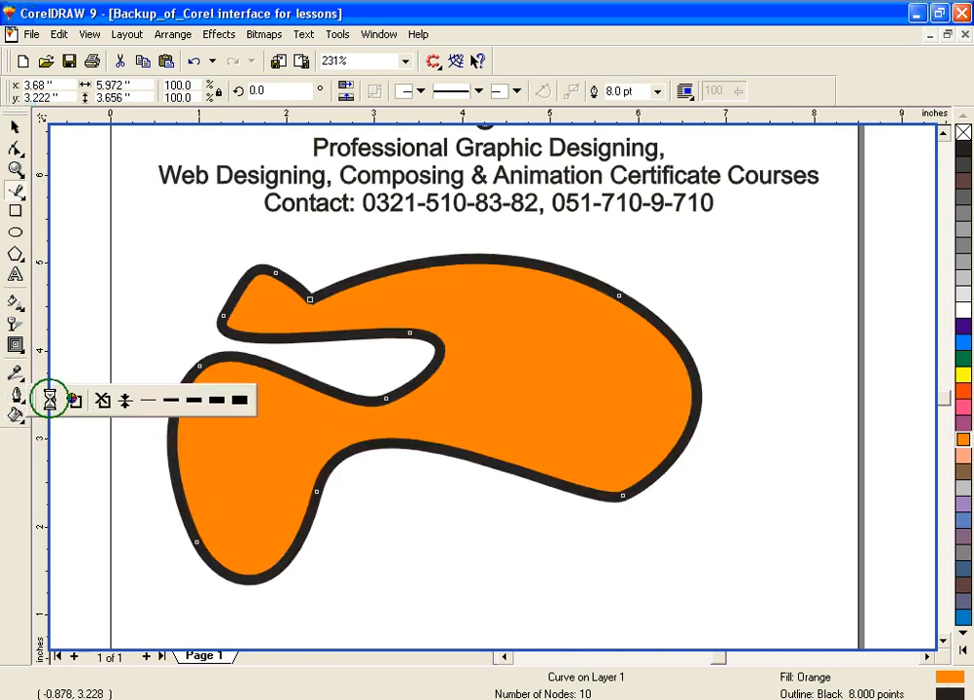
{"action": "left_click", "coordinate": [51, 400]}
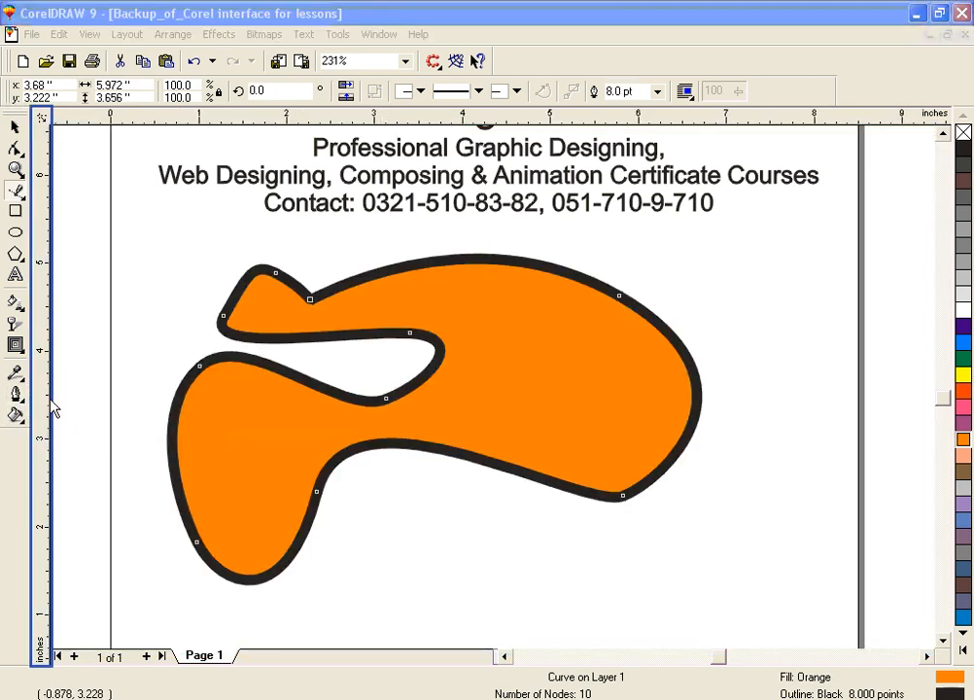
{"action": "left_click", "coordinate": [16, 393]}
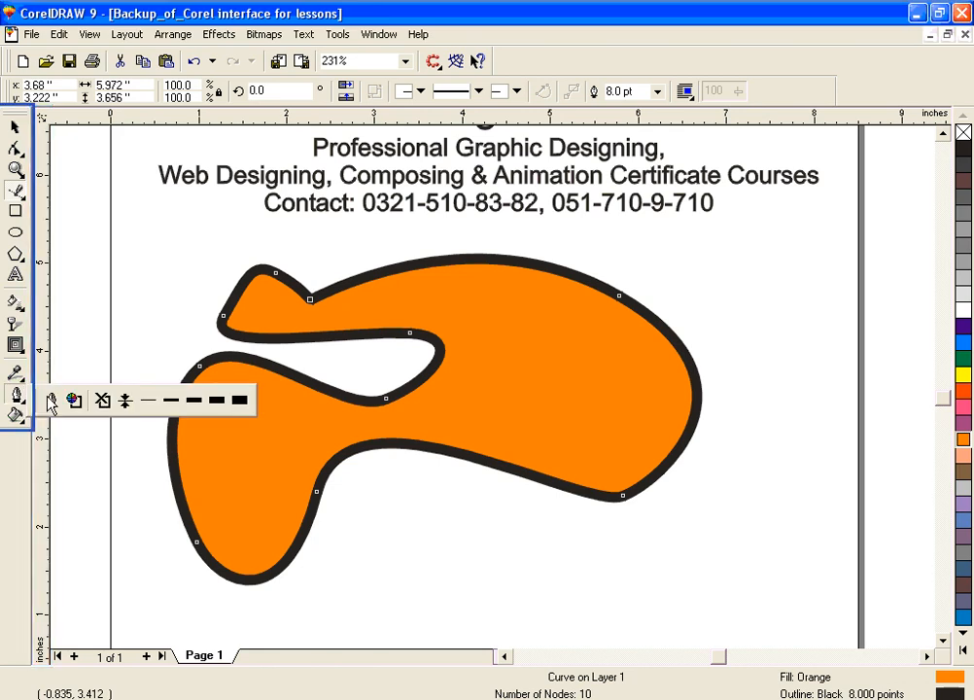
{"action": "left_click", "coordinate": [52, 399]}
{"action": "left_click", "coordinate": [420, 300]}
{"action": "left_click", "coordinate": [426, 374]}
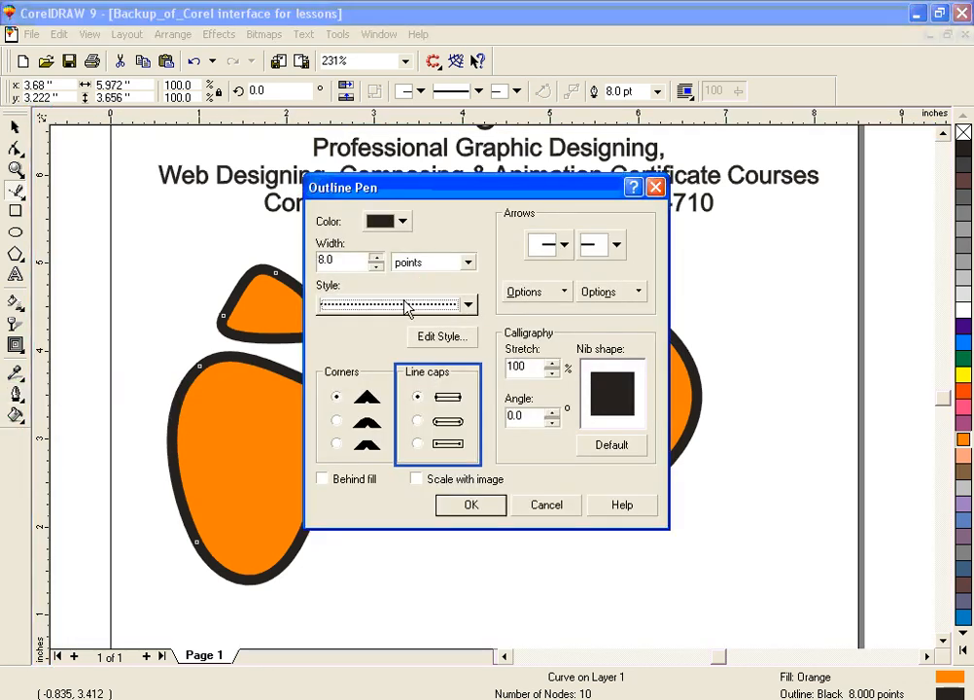
{"action": "left_click", "coordinate": [401, 221]}
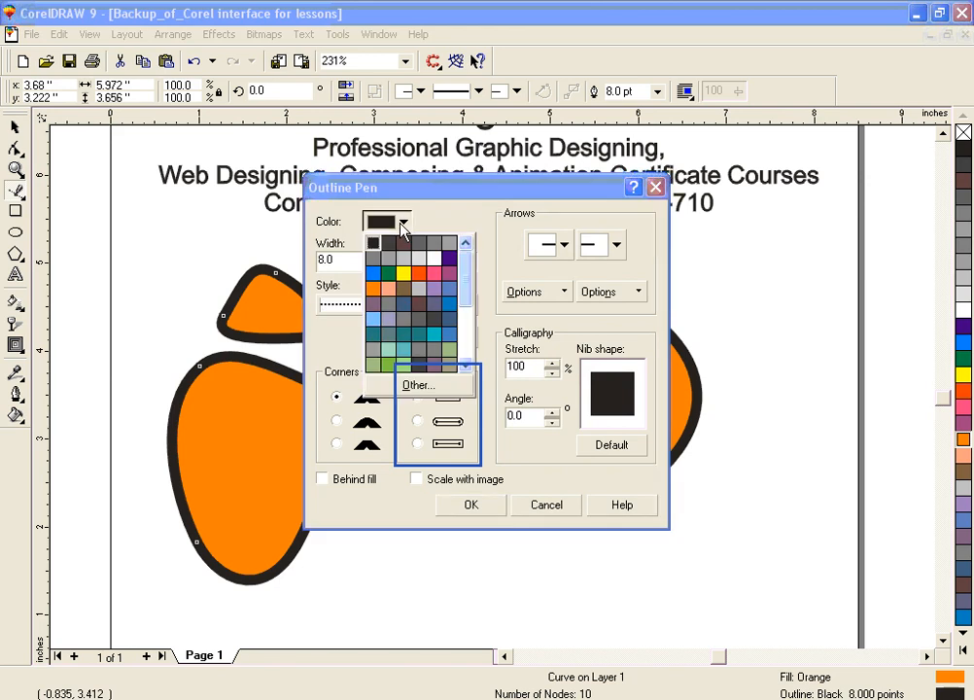
{"action": "left_click", "coordinate": [418, 279]}
{"action": "left_click", "coordinate": [489, 506]}
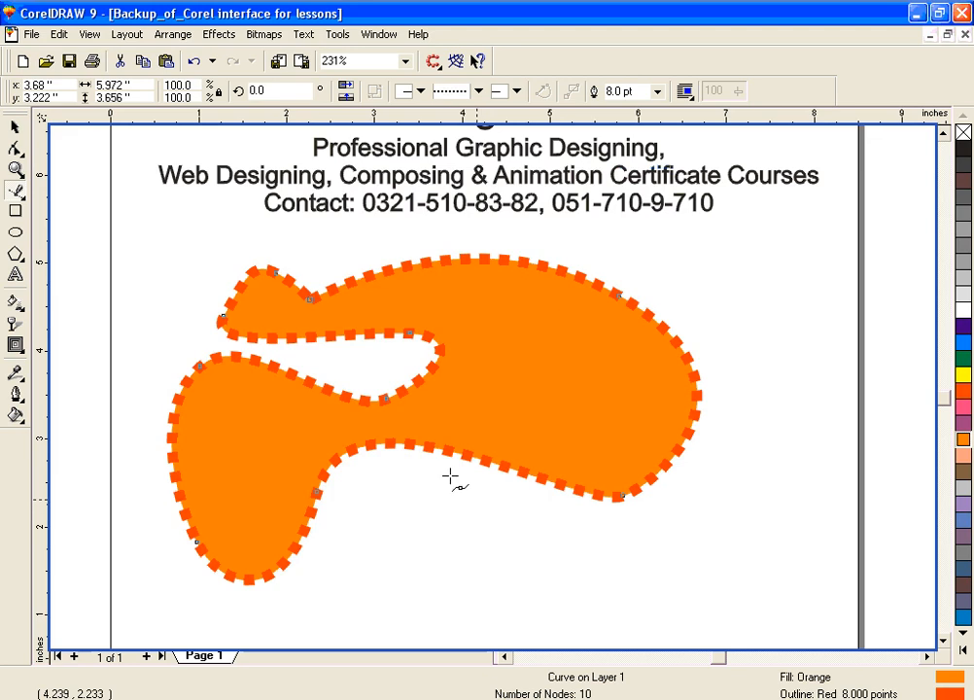
Step: Delete the orange Bezier shape and activate the Artistic Media tool
{"action": "left_click", "coordinate": [17, 129]}
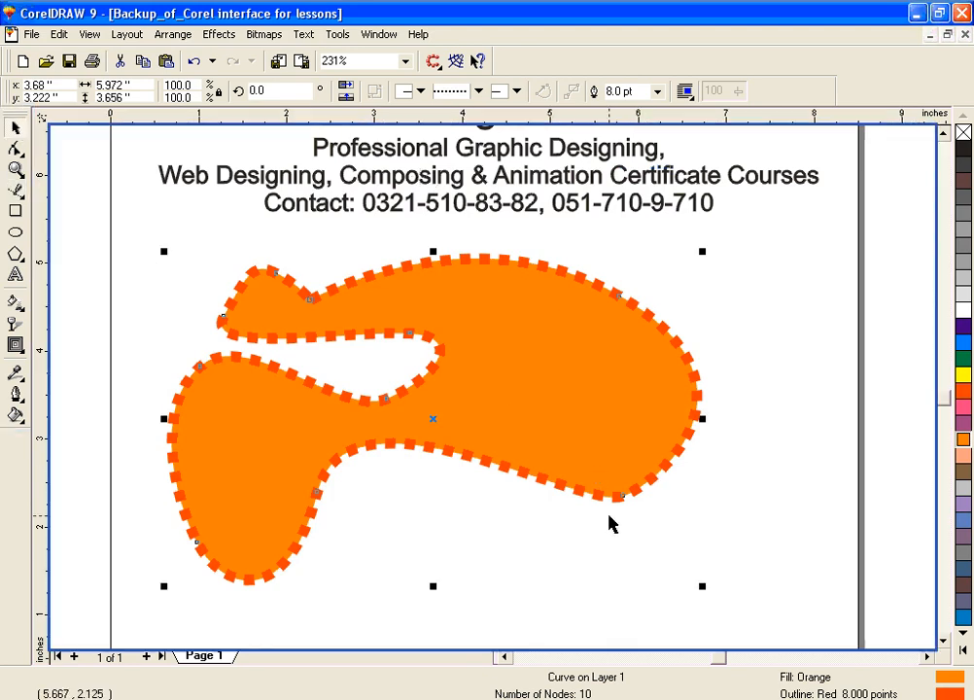
{"action": "key", "text": "Delete"}
{"action": "left_click", "coordinate": [16, 191]}
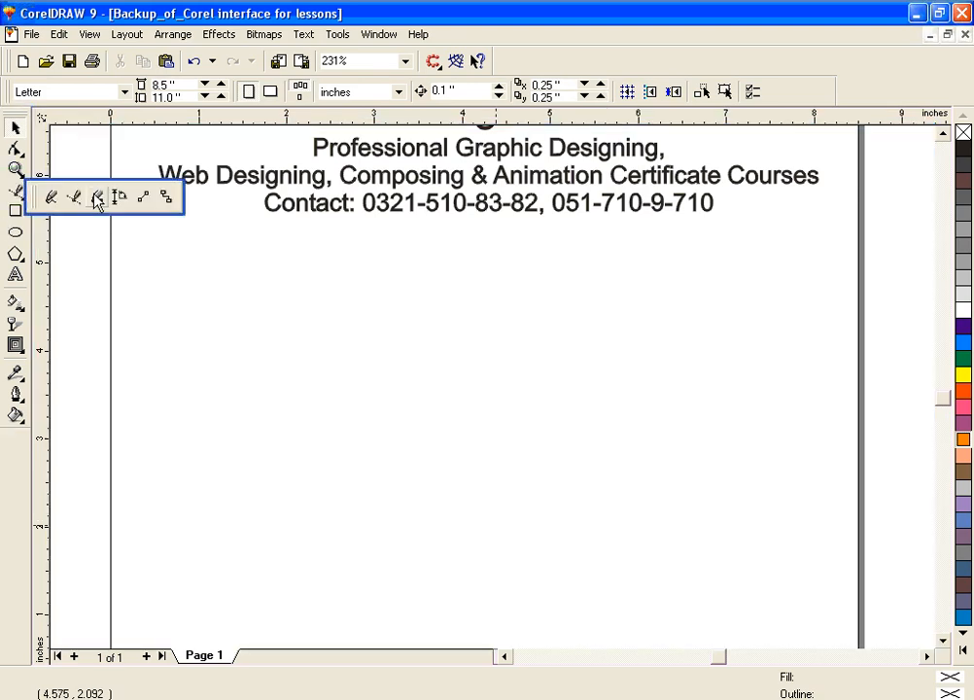
{"action": "left_click", "coordinate": [98, 197]}
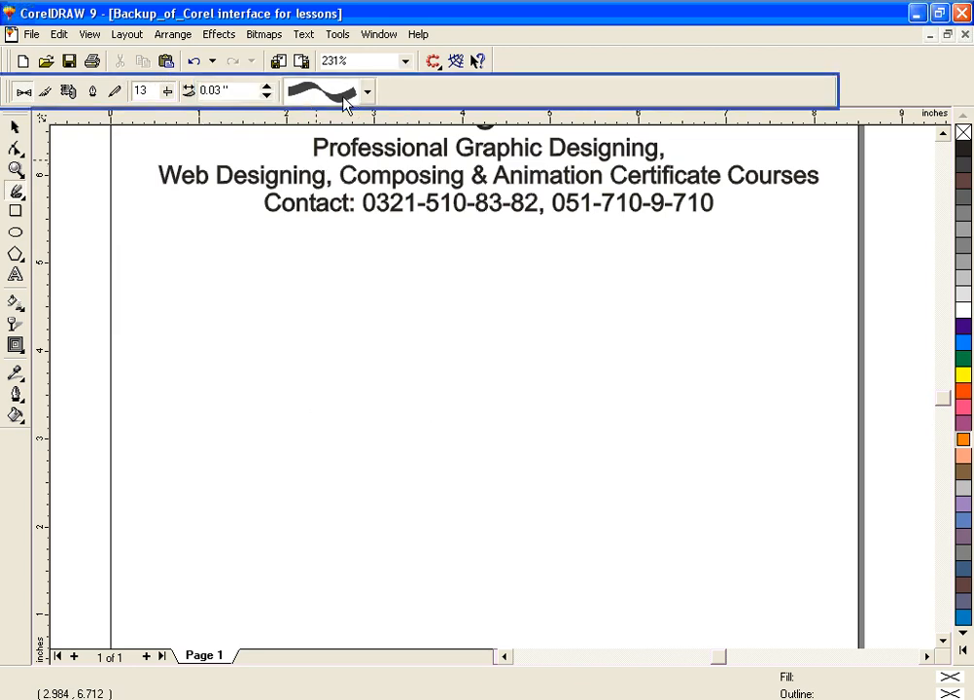
Step: Draw a wavy Artistic Media stroke across the empty area and apply a preset that tapers to a thin end
{"action": "mouse_move", "coordinate": [269, 354]}
{"action": "left_mouse_down"}
{"action": "mouse_move", "coordinate": [321, 351]}
{"action": "mouse_move", "coordinate": [357, 386]}
{"action": "mouse_move", "coordinate": [414, 391]}
{"action": "mouse_move", "coordinate": [457, 369]}
{"action": "mouse_move", "coordinate": [543, 427]}
{"action": "mouse_move", "coordinate": [609, 453]}
{"action": "left_mouse_up"}
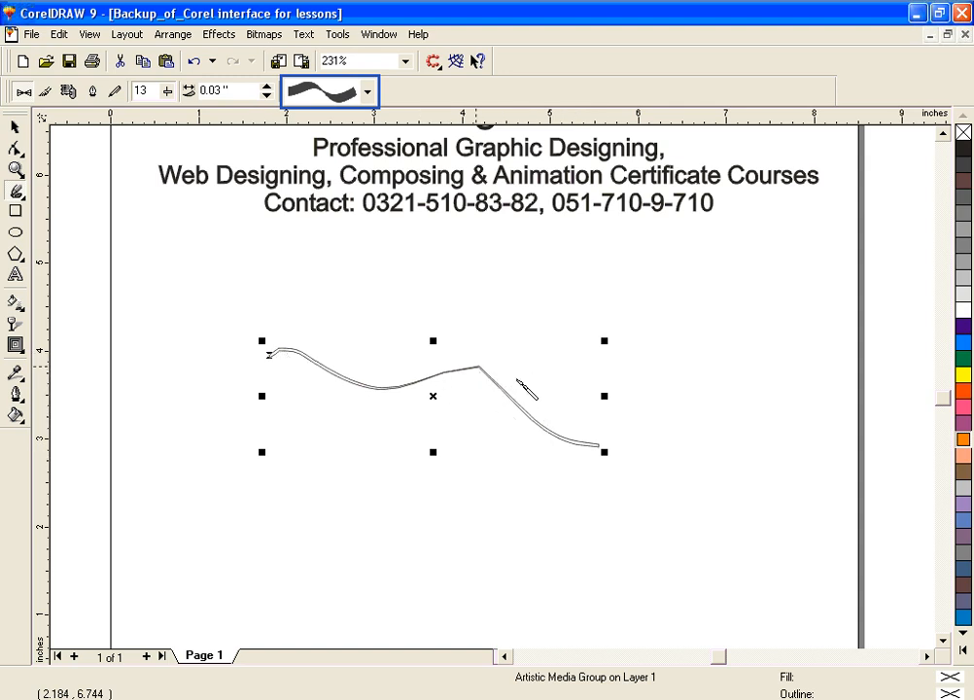
{"action": "left_click", "coordinate": [369, 95]}
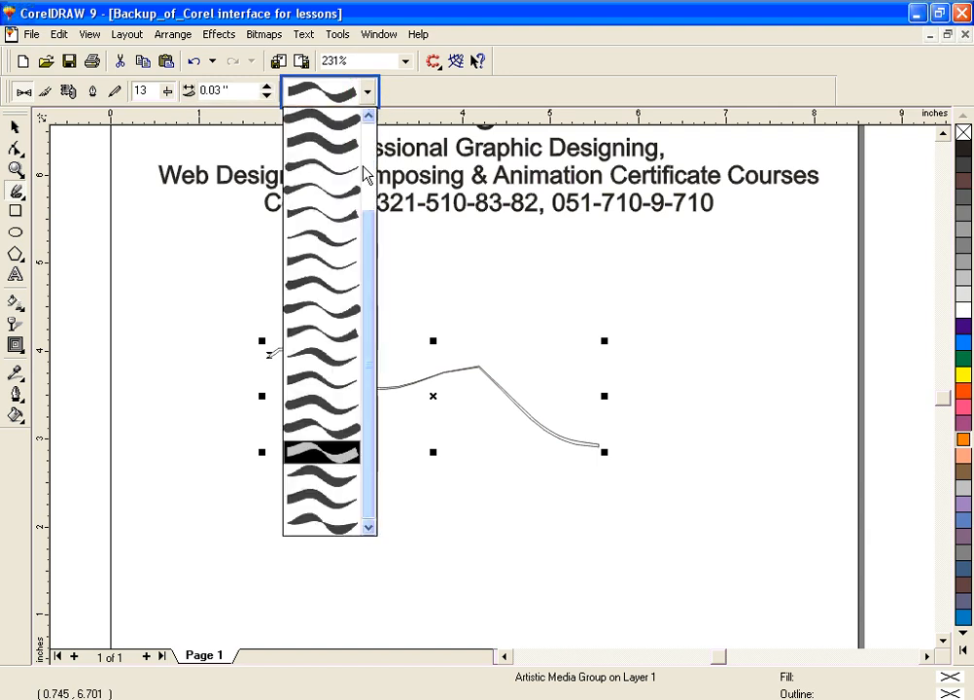
{"action": "left_click", "coordinate": [327, 286]}
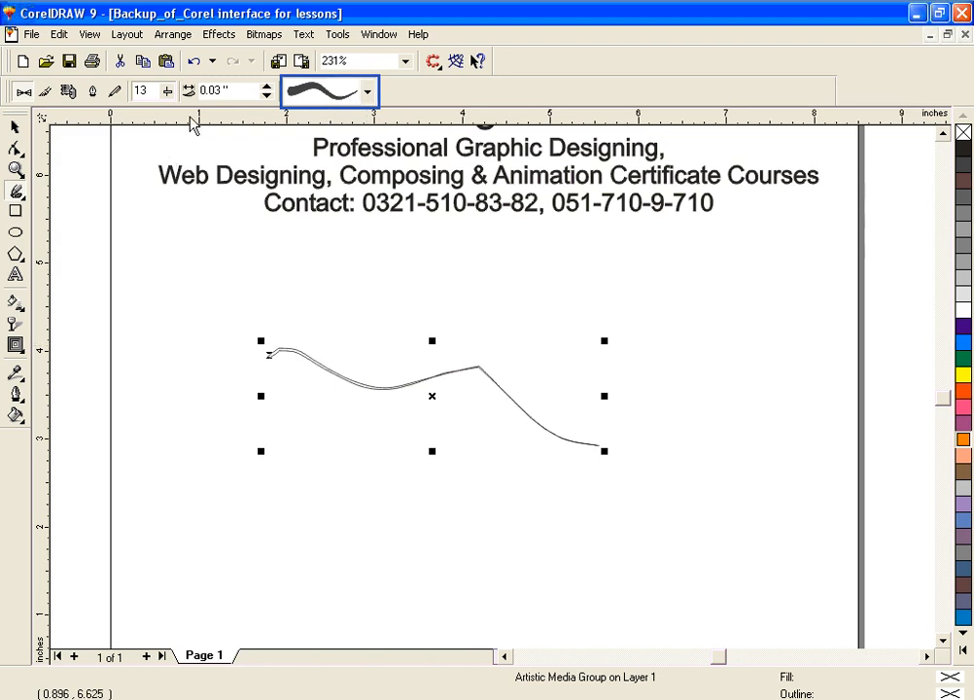
Step: Set the freehand smoothing to 43 and draw a second stroke descending diagonally to the left of the first
{"action": "left_click_drag", "start_coordinate": [168, 96], "coordinate": [195, 118]}
{"action": "mouse_move", "coordinate": [196, 322]}
{"action": "left_mouse_down"}
{"action": "mouse_move", "coordinate": [221, 423]}
{"action": "mouse_move", "coordinate": [247, 446]}
{"action": "mouse_move", "coordinate": [331, 483]}
{"action": "mouse_move", "coordinate": [389, 562]}
{"action": "left_mouse_up"}
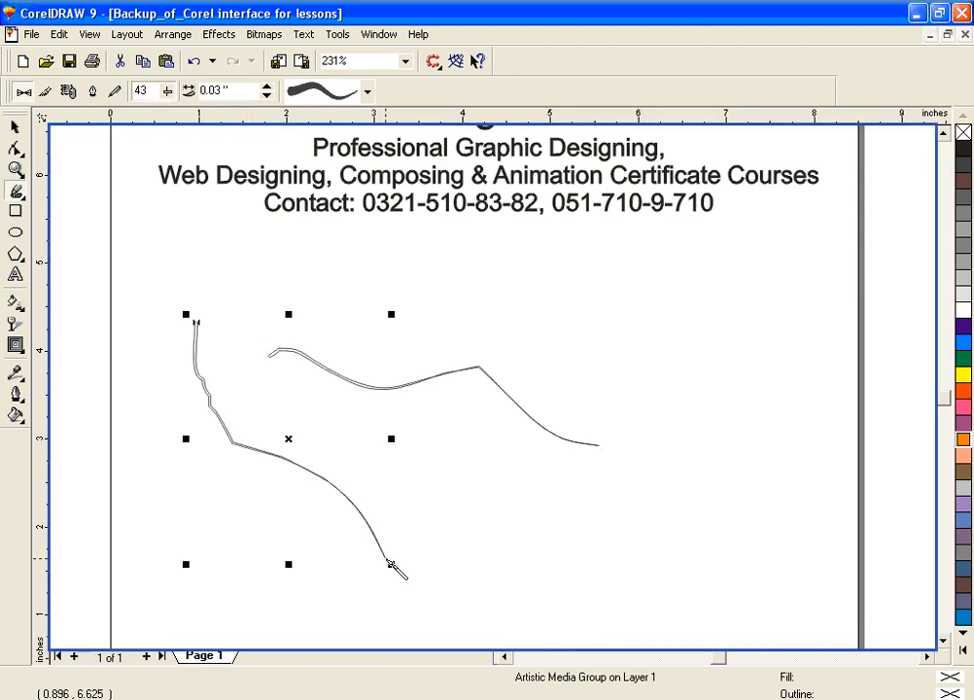
Step: Undo the second stroke, the preset change and the first stroke
{"action": "key", "text": "ctrl+z"}
{"action": "key", "text": "ctrl+z"}
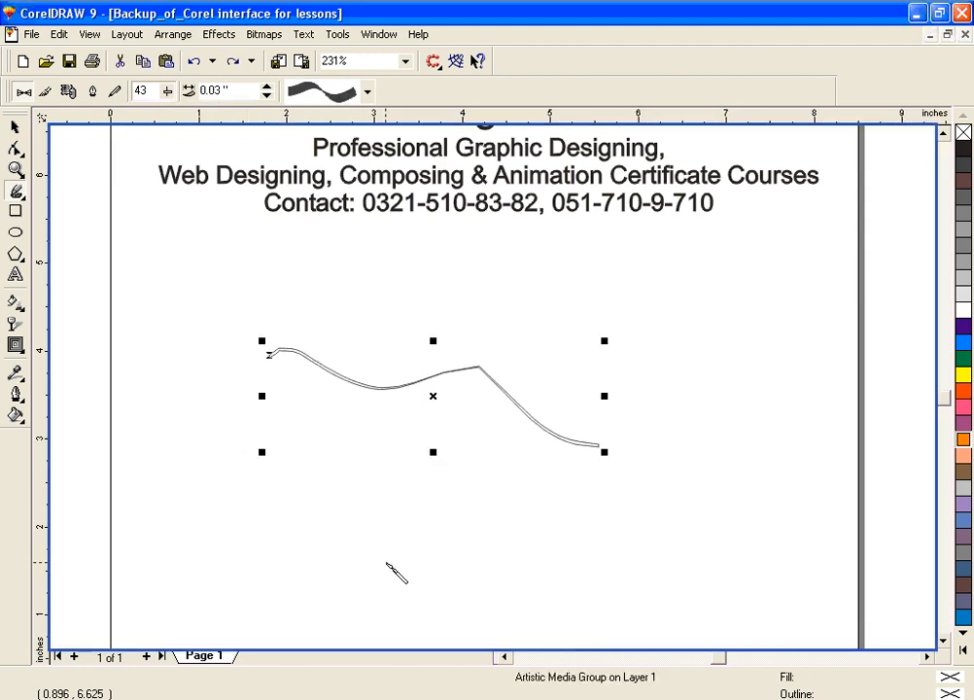
{"action": "key", "text": "ctrl+z"}
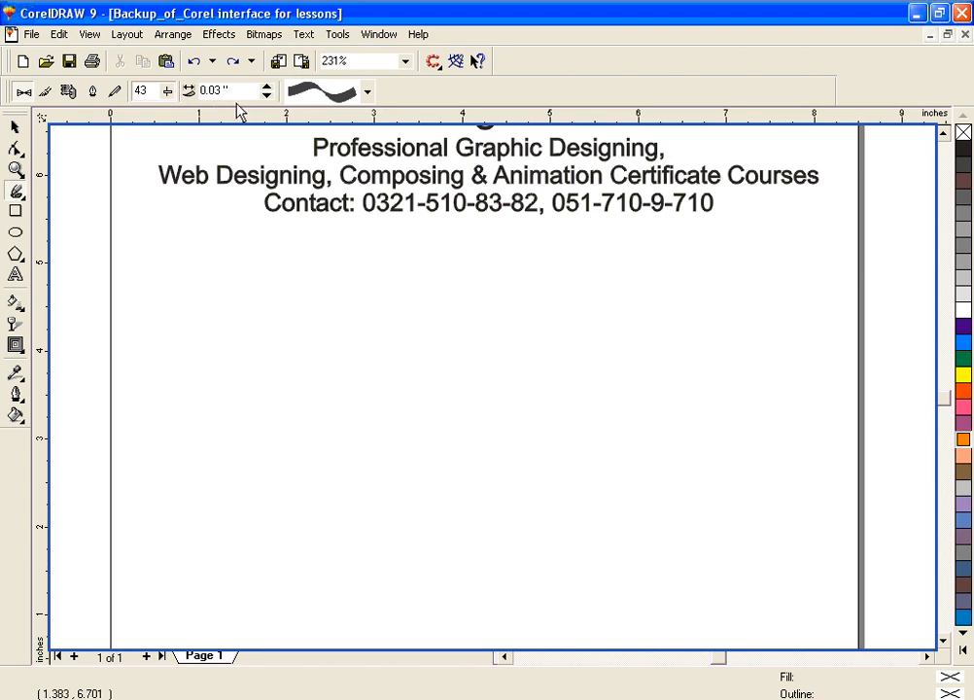
Step: Set the Artistic Media stroke width to 2.23 inches and draw a wide stroke across the empty area
{"action": "left_click_drag", "start_coordinate": [266, 78], "coordinate": [266, 45]}
{"action": "mouse_move", "coordinate": [274, 352]}
{"action": "left_mouse_down"}
{"action": "mouse_move", "coordinate": [341, 365]}
{"action": "mouse_move", "coordinate": [371, 399]}
{"action": "mouse_move", "coordinate": [425, 420]}
{"action": "mouse_move", "coordinate": [636, 453]}
{"action": "left_mouse_up"}
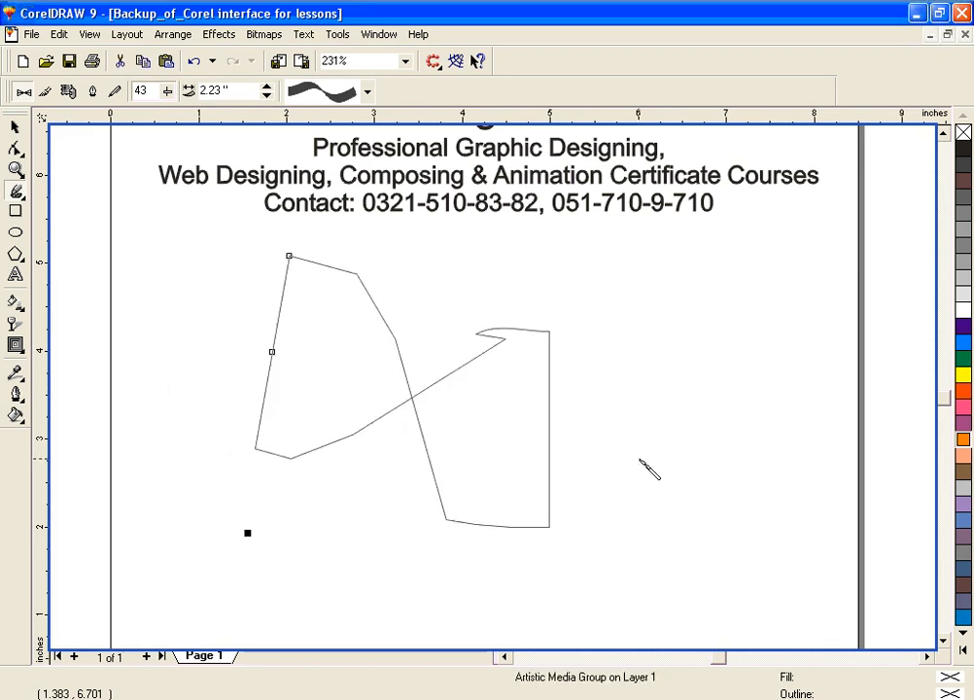
Step: Undo the wide stroke and draw an S-shaped Artistic Media stroke at a width of 1.43 inches
{"action": "key", "text": "ctrl+z"}
{"action": "left_click", "coordinate": [250, 91]}
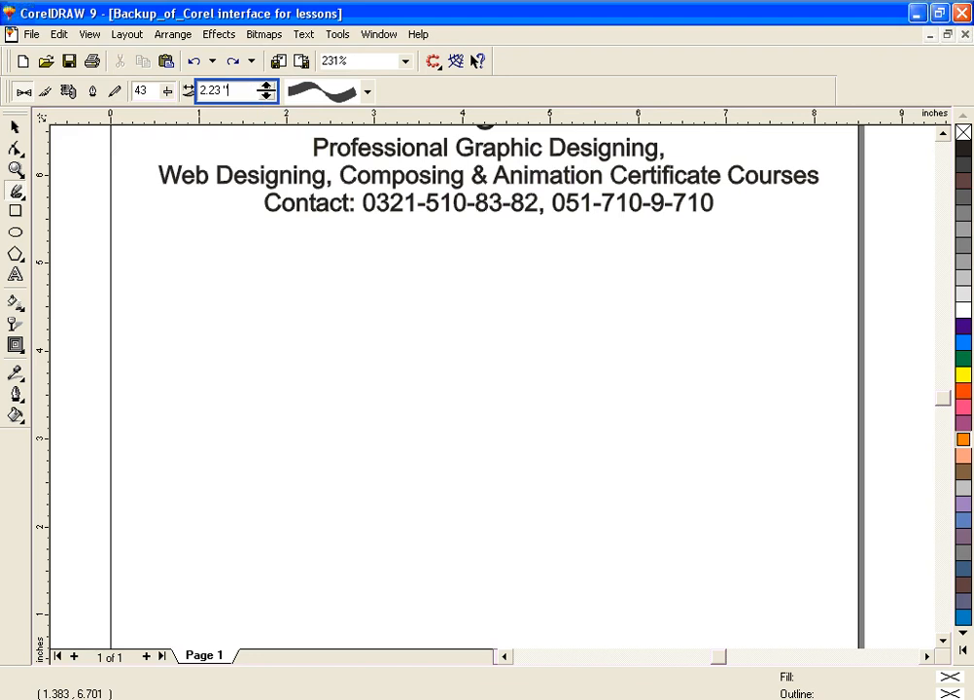
{"action": "left_click", "coordinate": [265, 96]}
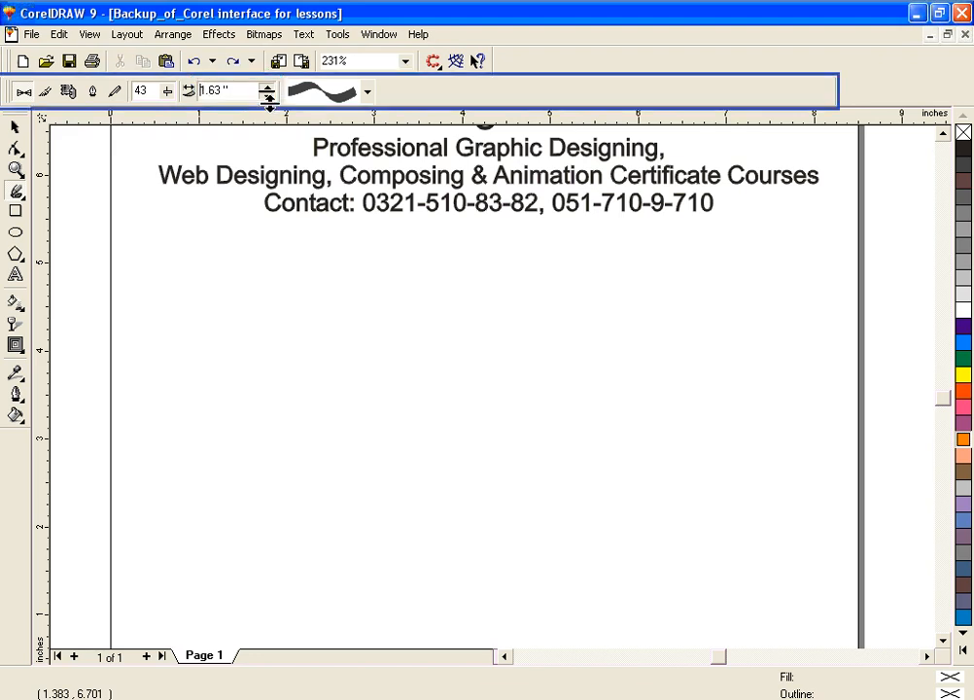
{"action": "left_click_drag", "start_coordinate": [270, 110], "coordinate": [270, 115]}
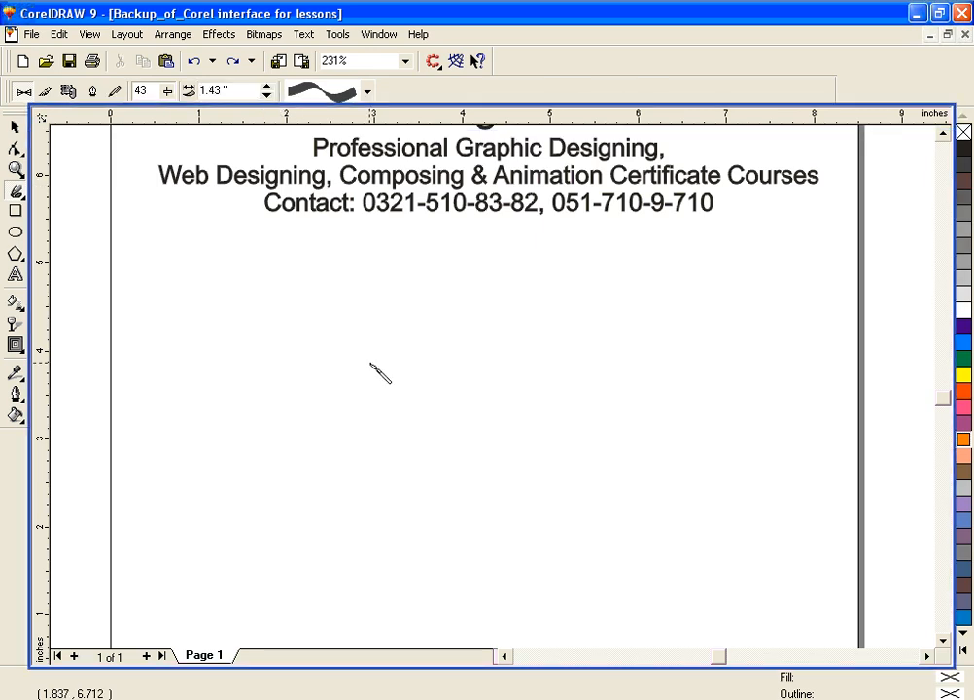
{"action": "mouse_move", "coordinate": [335, 353]}
{"action": "left_mouse_down"}
{"action": "mouse_move", "coordinate": [421, 353]}
{"action": "mouse_move", "coordinate": [491, 435]}
{"action": "mouse_move", "coordinate": [573, 475]}
{"action": "left_mouse_up"}
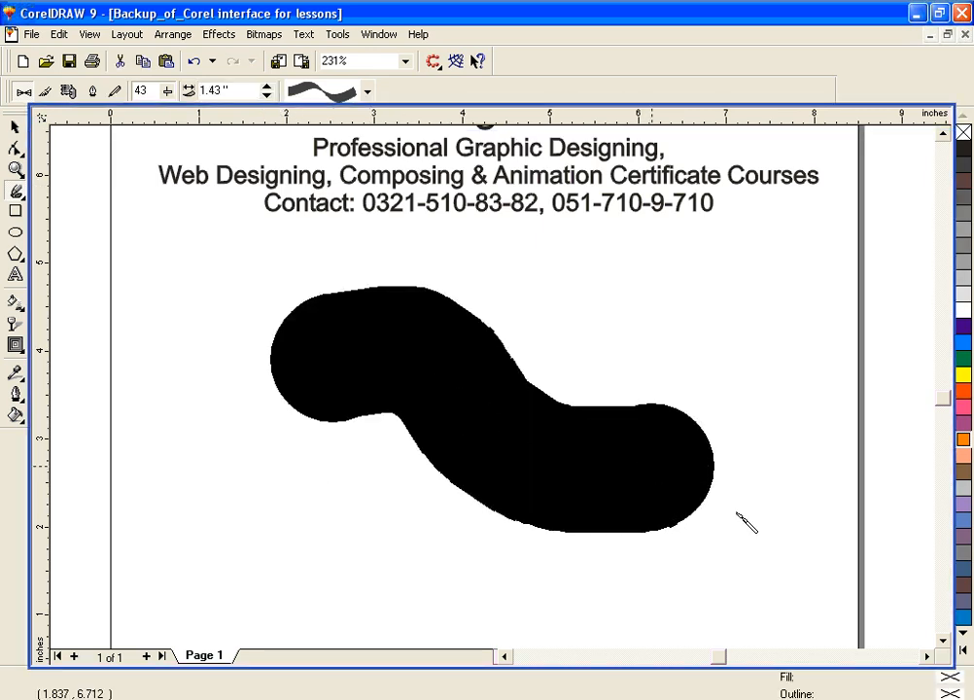
Step: Remove the S-shaped stroke and draw a longer wavy one at a width of 0.48 inches
{"action": "key", "text": "Delete"}
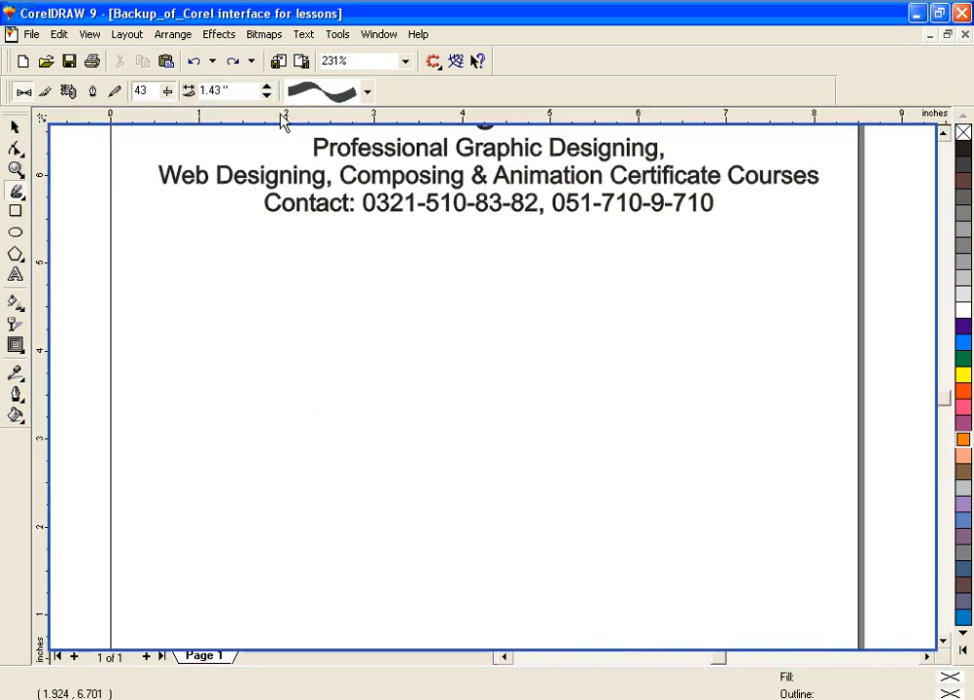
{"action": "left_click", "coordinate": [209, 90]}
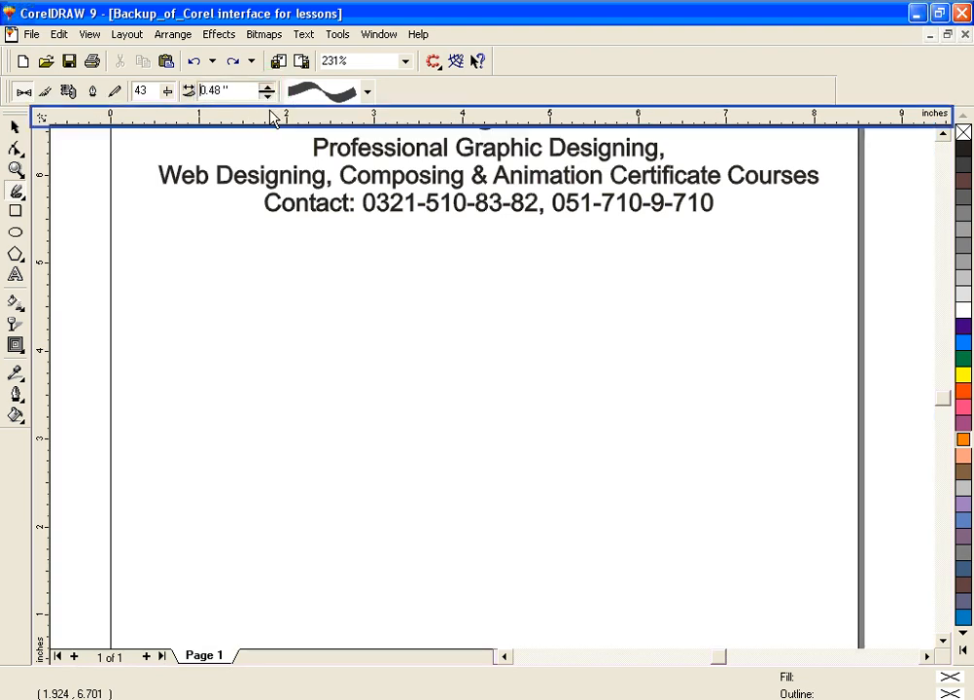
{"action": "mouse_move", "coordinate": [322, 391]}
{"action": "left_mouse_down"}
{"action": "mouse_move", "coordinate": [360, 375]}
{"action": "mouse_move", "coordinate": [424, 386]}
{"action": "mouse_move", "coordinate": [484, 464]}
{"action": "mouse_move", "coordinate": [597, 458]}
{"action": "mouse_move", "coordinate": [716, 479]}
{"action": "mouse_move", "coordinate": [792, 552]}
{"action": "left_mouse_up"}
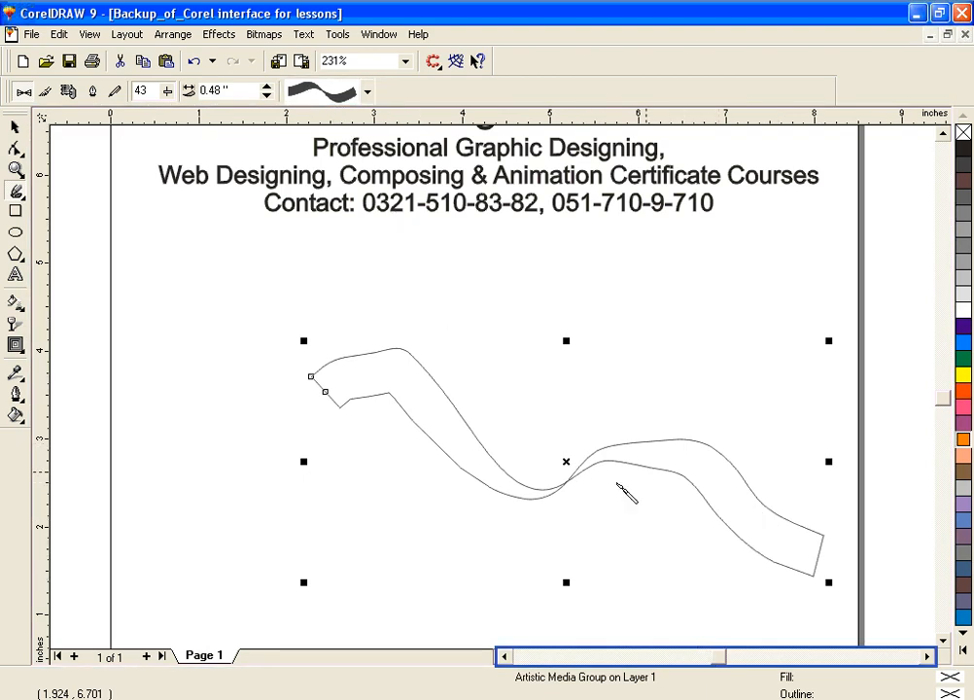
Step: Undo the wavy stroke and draw another across the page with the preset that has a rounded start and tapers to a point
{"action": "key", "text": "ctrl+z"}
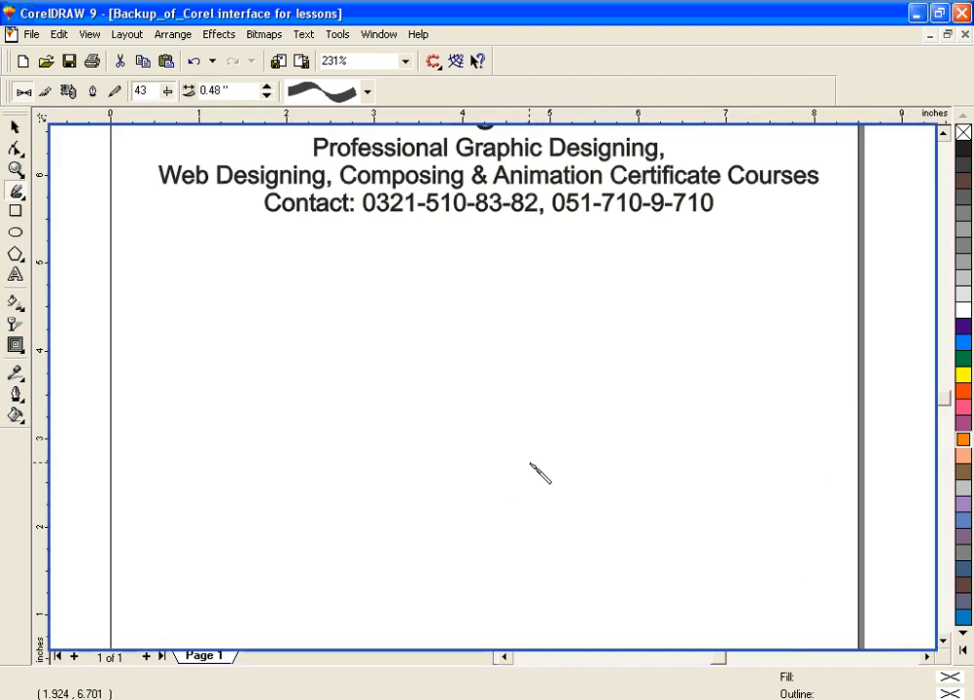
{"action": "left_click", "coordinate": [369, 92]}
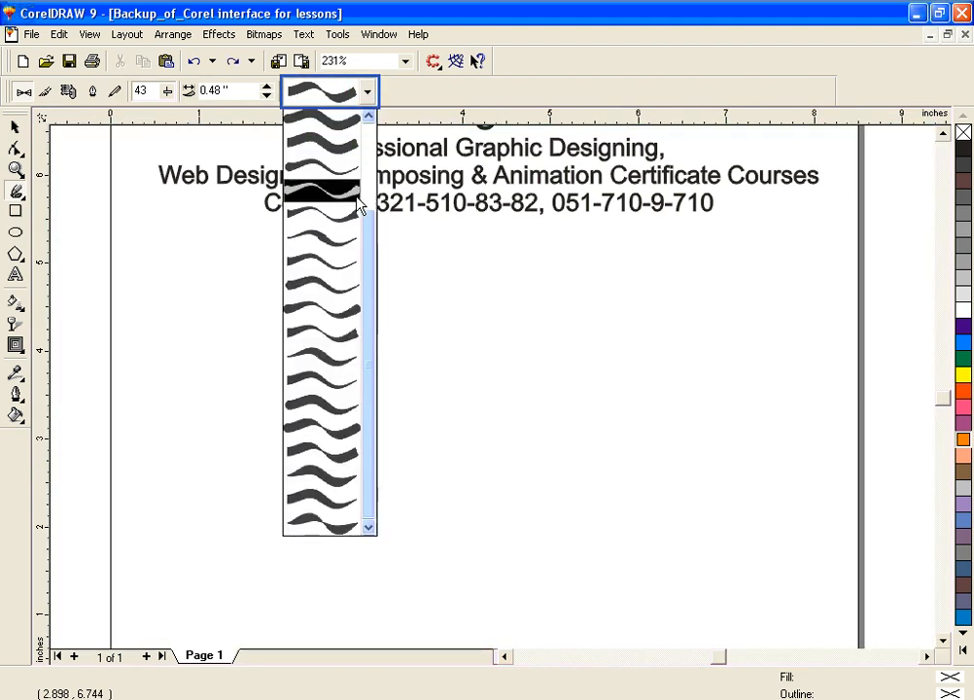
{"action": "left_click", "coordinate": [337, 288]}
{"action": "mouse_move", "coordinate": [200, 344]}
{"action": "left_mouse_down"}
{"action": "mouse_move", "coordinate": [297, 312]}
{"action": "mouse_move", "coordinate": [371, 339]}
{"action": "mouse_move", "coordinate": [440, 403]}
{"action": "mouse_move", "coordinate": [756, 454]}
{"action": "left_mouse_up"}
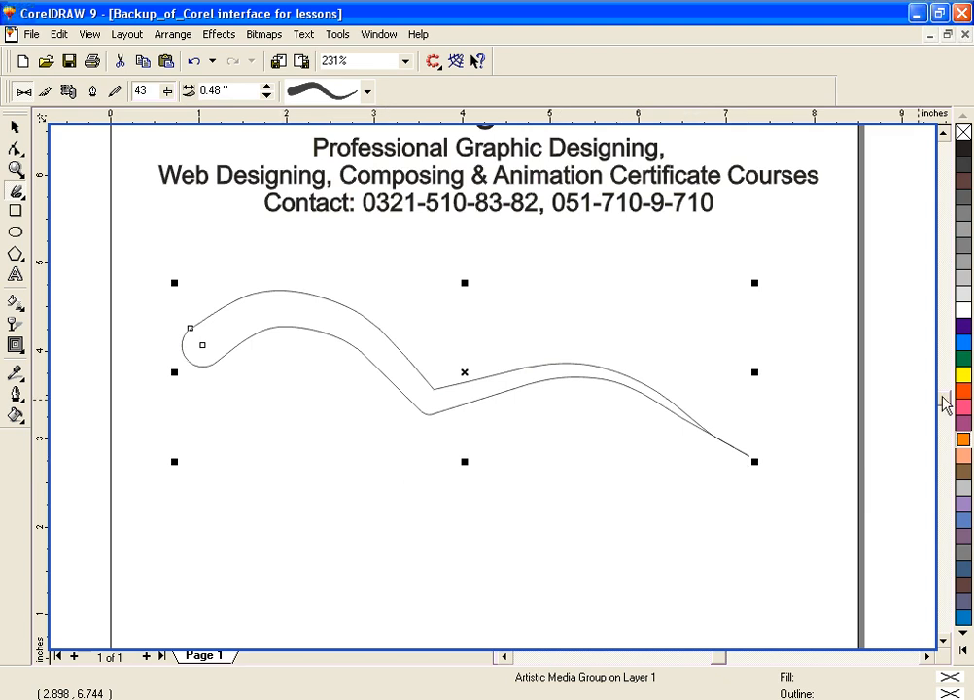
Step: Fill the tapered stroke with yellow and give it a thick 8-point outline
{"action": "left_click", "coordinate": [962, 378]}
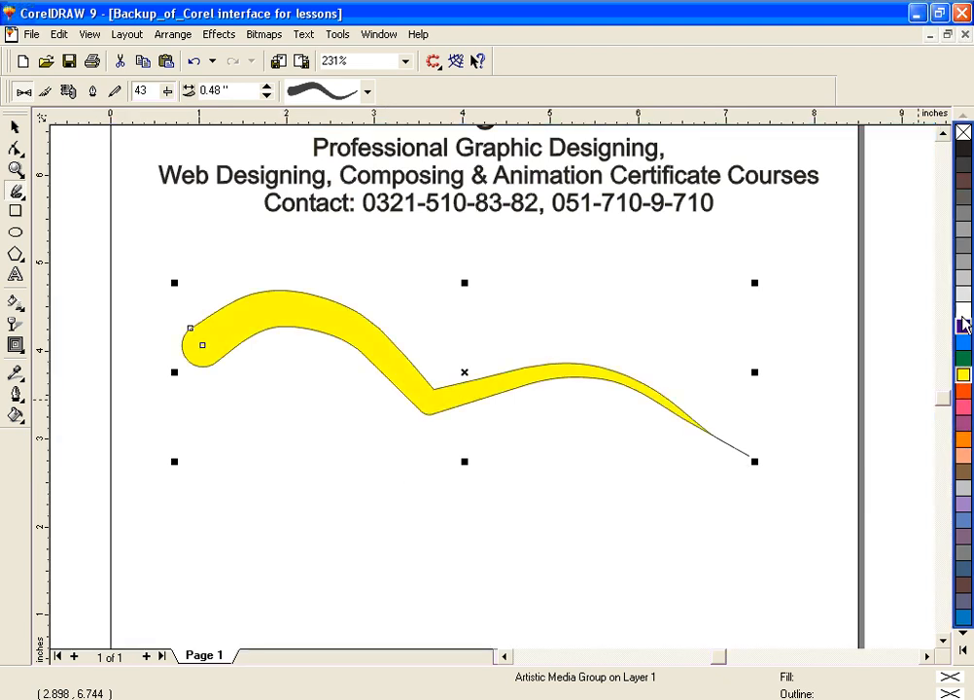
{"action": "left_click", "coordinate": [15, 394]}
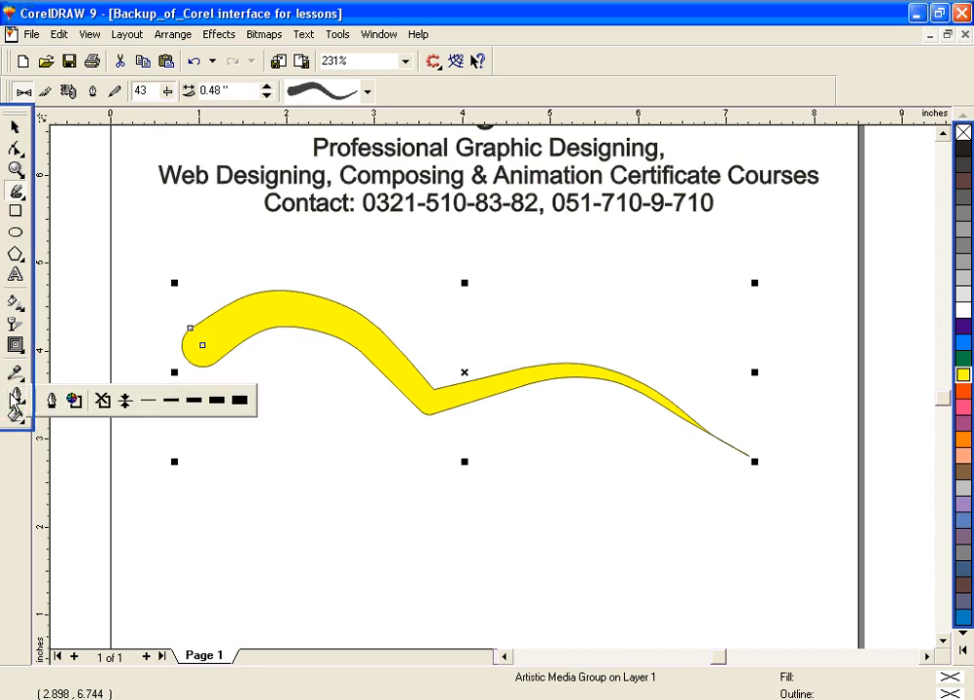
{"action": "left_click", "coordinate": [193, 401]}
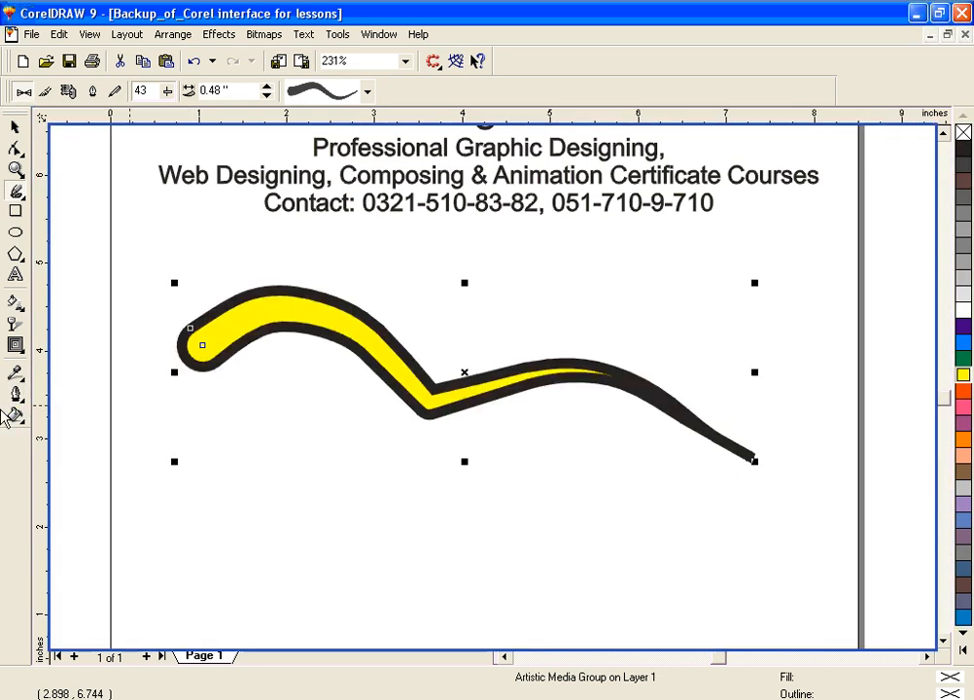
Step: Change the stroke's outline to a dash-dot-dot line style in orange-red
{"action": "left_click", "coordinate": [16, 395]}
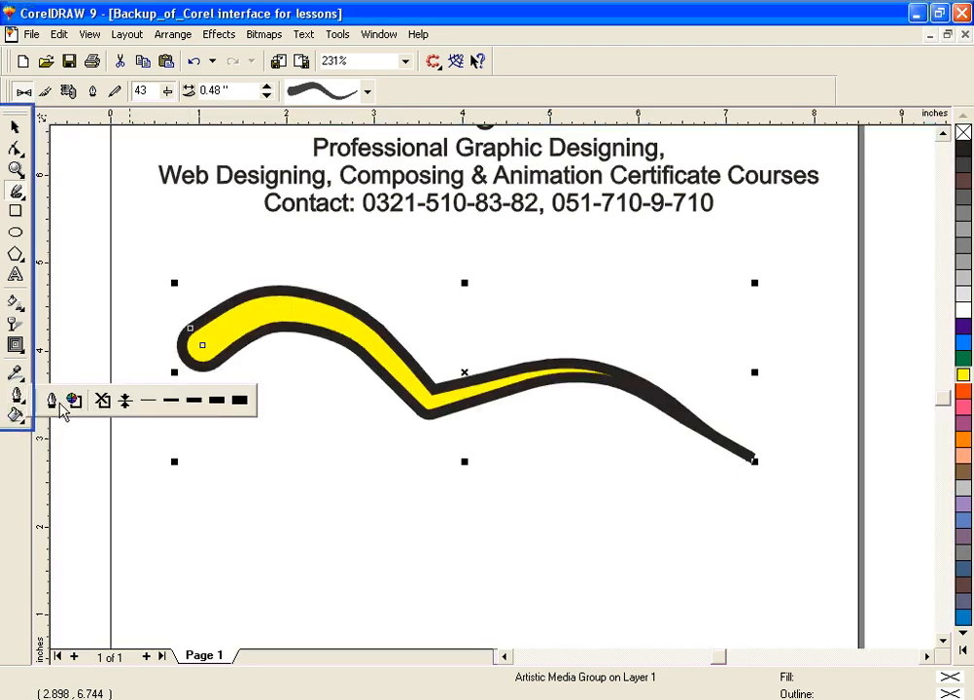
{"action": "left_click", "coordinate": [53, 401]}
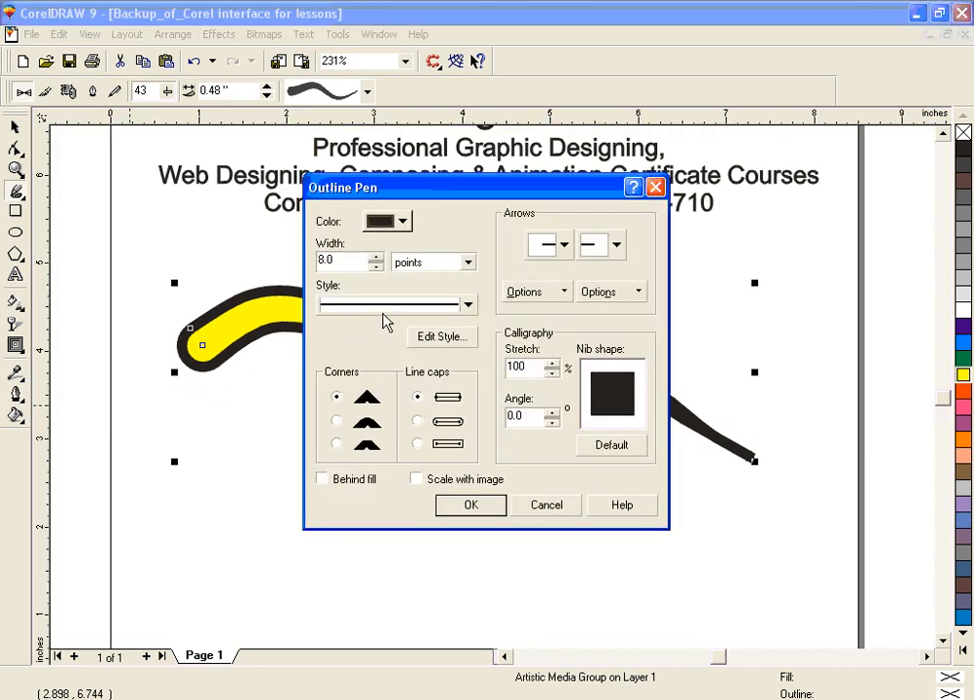
{"action": "left_click", "coordinate": [387, 306]}
{"action": "left_click", "coordinate": [470, 468]}
{"action": "left_click", "coordinate": [470, 469]}
{"action": "left_click", "coordinate": [435, 408]}
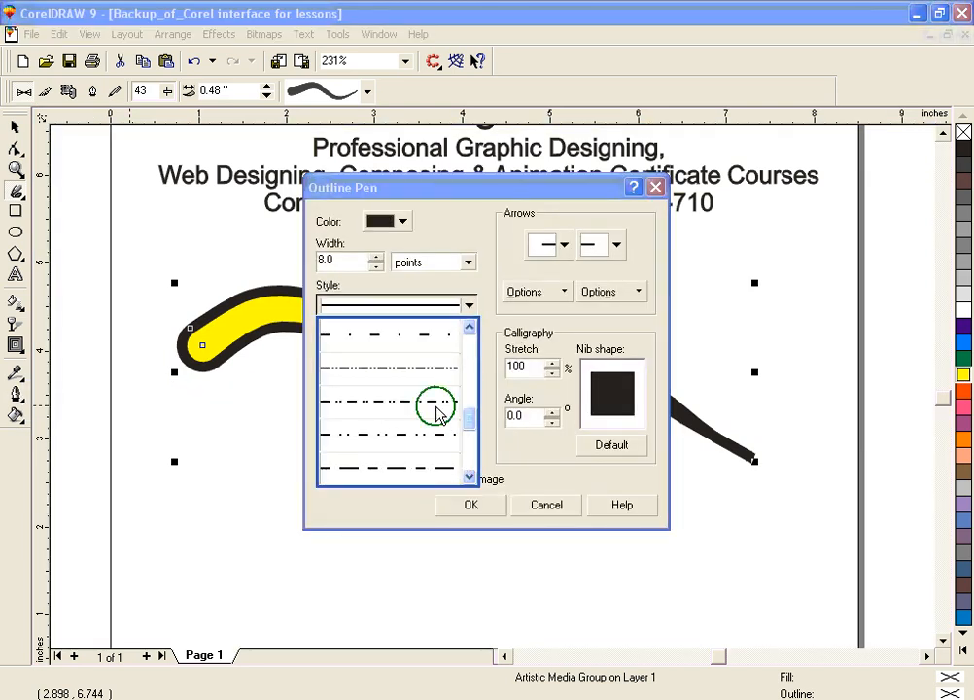
{"action": "left_click", "coordinate": [401, 222]}
{"action": "left_click", "coordinate": [420, 275]}
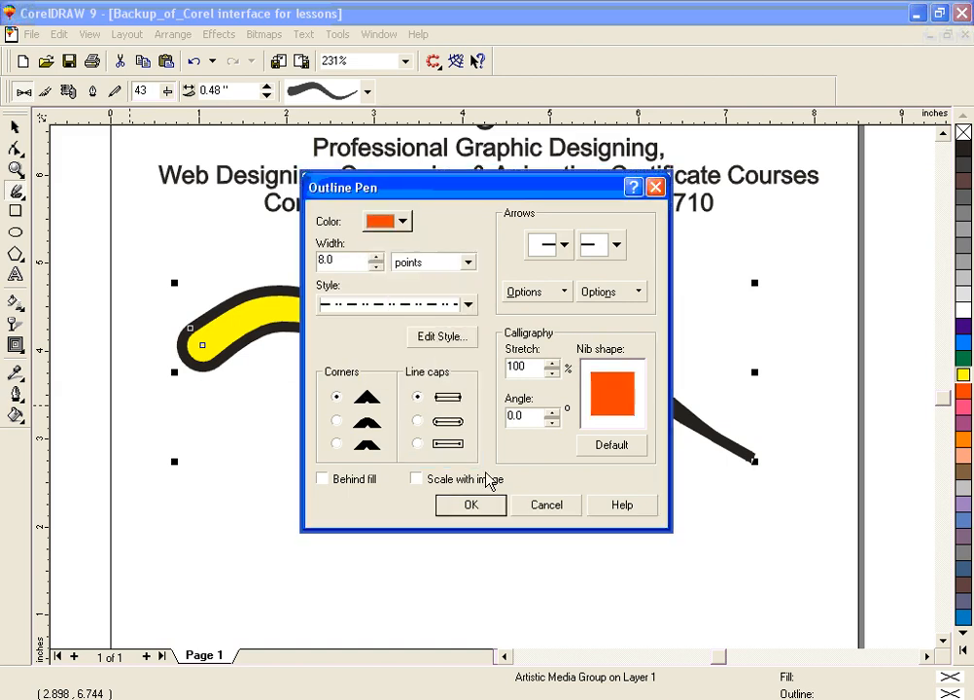
{"action": "left_click", "coordinate": [495, 506]}
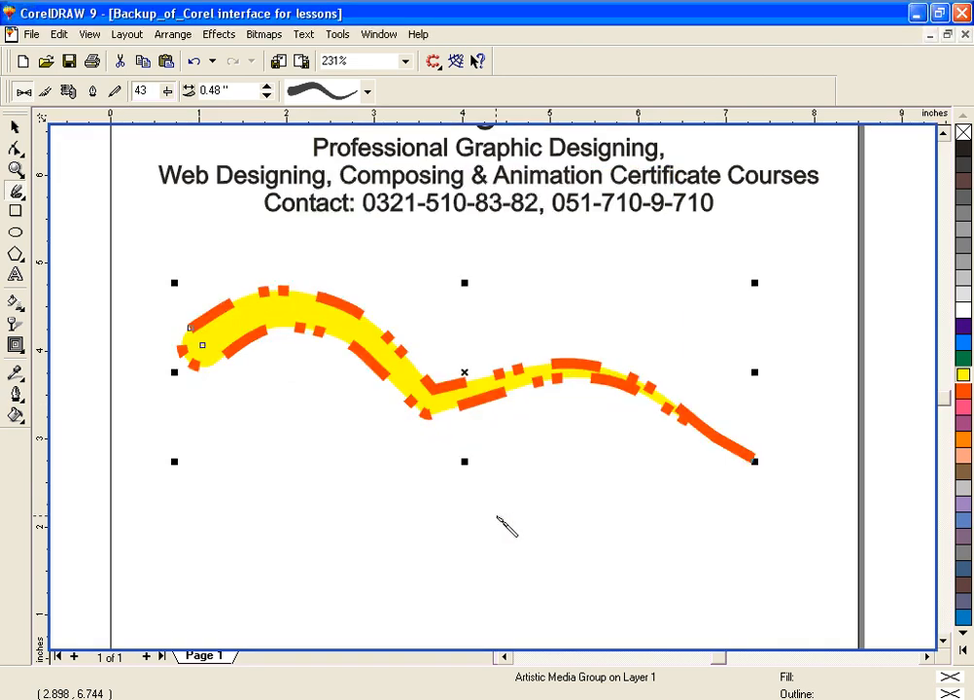
Step: Select the yellow stroke with its dashed outline and delete it
{"action": "left_click", "coordinate": [14, 128]}
{"action": "left_click_drag", "start_coordinate": [130, 236], "coordinate": [839, 570]}
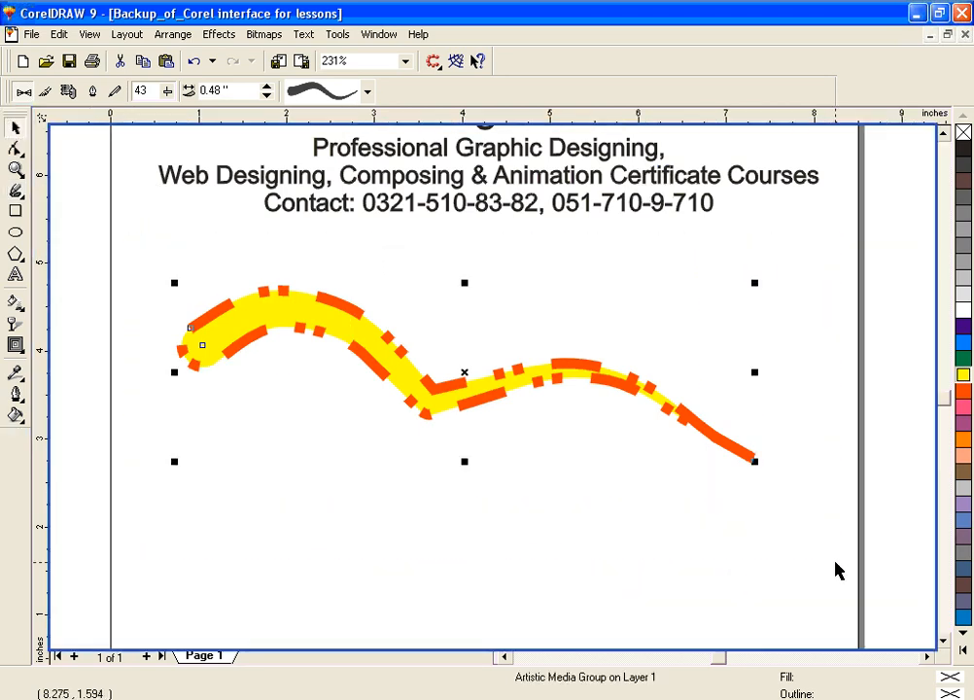
{"action": "key", "text": "Delete"}
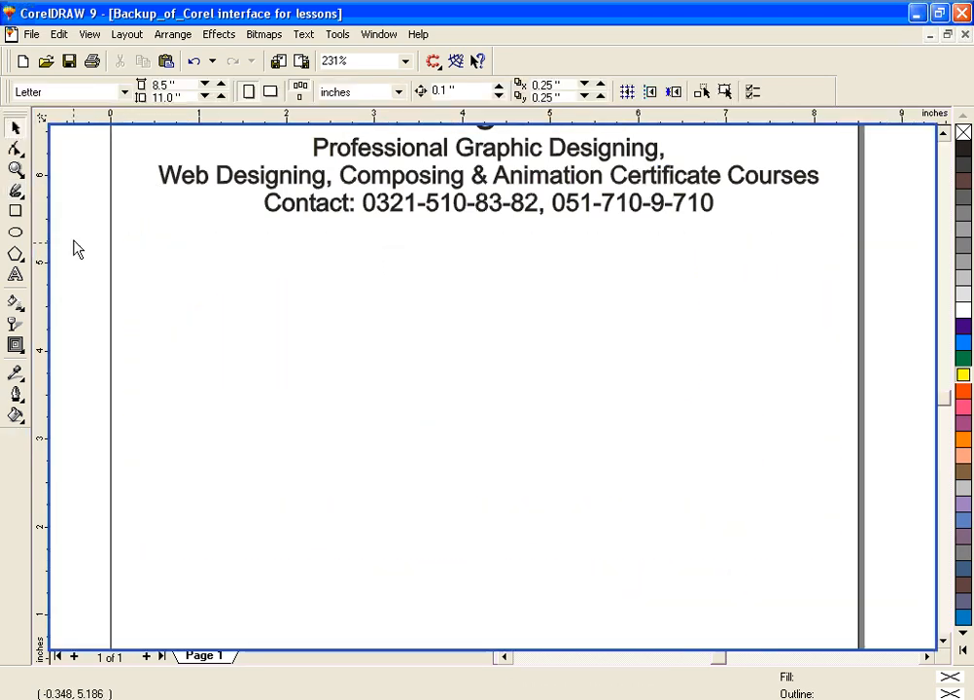
Step: Draw six joined straight lines with the Connector Line tool to form a closed irregular outline below the text
{"action": "left_click", "coordinate": [16, 192]}
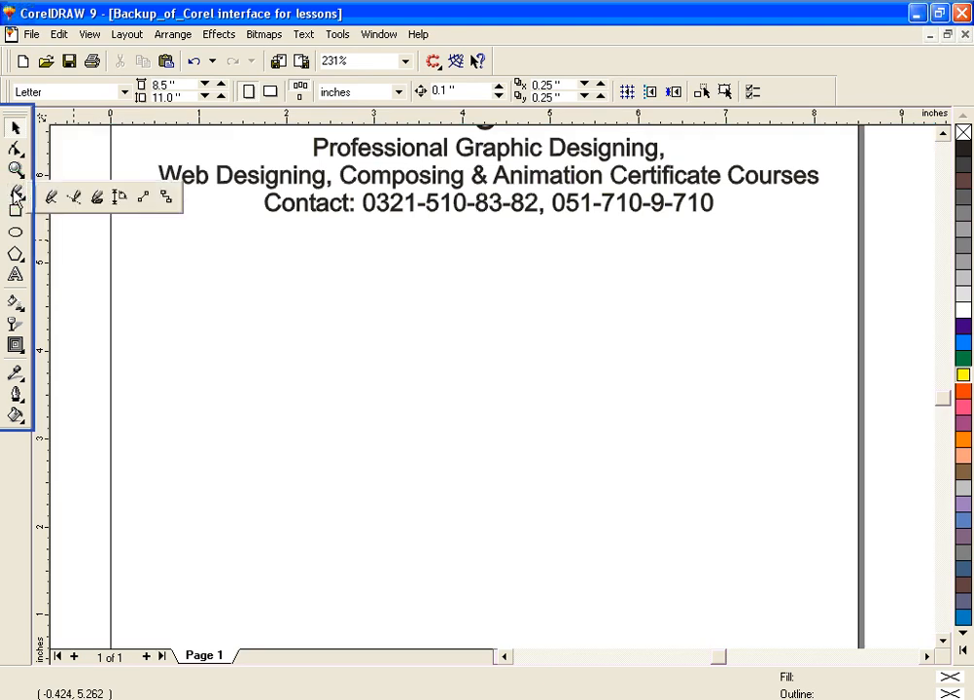
{"action": "left_click", "coordinate": [138, 201]}
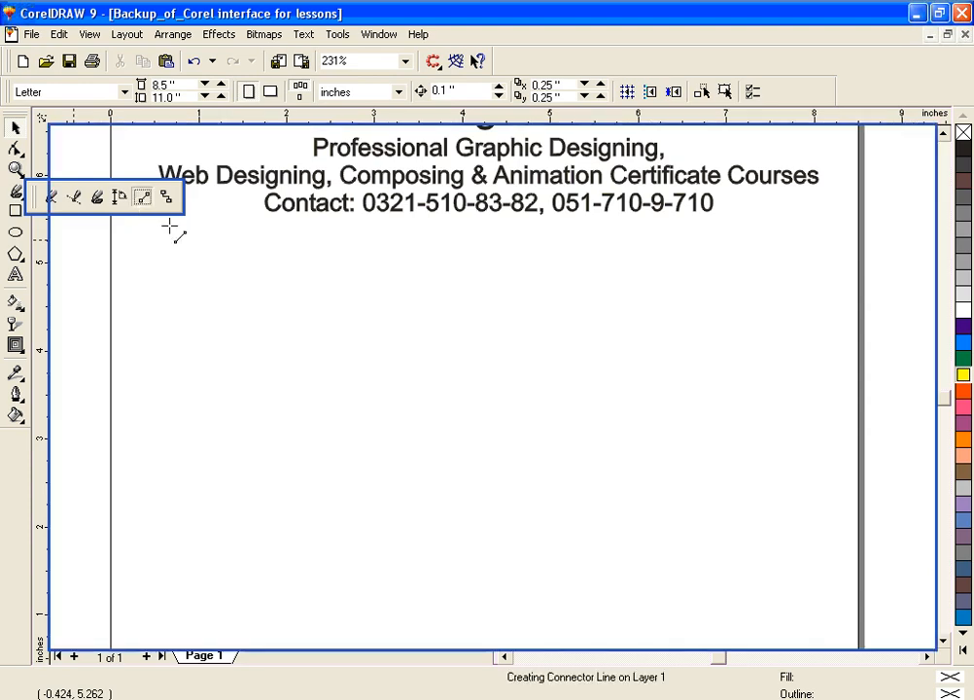
{"action": "left_click", "coordinate": [262, 322]}
{"action": "mouse_move", "coordinate": [296, 327]}
{"action": "left_mouse_down"}
{"action": "mouse_move", "coordinate": [615, 329]}
{"action": "mouse_move", "coordinate": [639, 326]}
{"action": "mouse_move", "coordinate": [640, 309]}
{"action": "mouse_move", "coordinate": [374, 506]}
{"action": "mouse_move", "coordinate": [657, 276]}
{"action": "mouse_move", "coordinate": [515, 429]}
{"action": "mouse_move", "coordinate": [628, 315]}
{"action": "mouse_move", "coordinate": [525, 370]}
{"action": "mouse_move", "coordinate": [602, 334]}
{"action": "mouse_move", "coordinate": [617, 308]}
{"action": "mouse_move", "coordinate": [596, 312]}
{"action": "mouse_move", "coordinate": [661, 405]}
{"action": "mouse_move", "coordinate": [705, 508]}
{"action": "mouse_move", "coordinate": [630, 558]}
{"action": "mouse_move", "coordinate": [389, 519]}
{"action": "mouse_move", "coordinate": [672, 493]}
{"action": "mouse_move", "coordinate": [732, 420]}
{"action": "mouse_move", "coordinate": [631, 471]}
{"action": "mouse_move", "coordinate": [416, 478]}
{"action": "mouse_move", "coordinate": [266, 410]}
{"action": "mouse_move", "coordinate": [187, 330]}
{"action": "mouse_move", "coordinate": [266, 321]}
{"action": "left_mouse_up"}
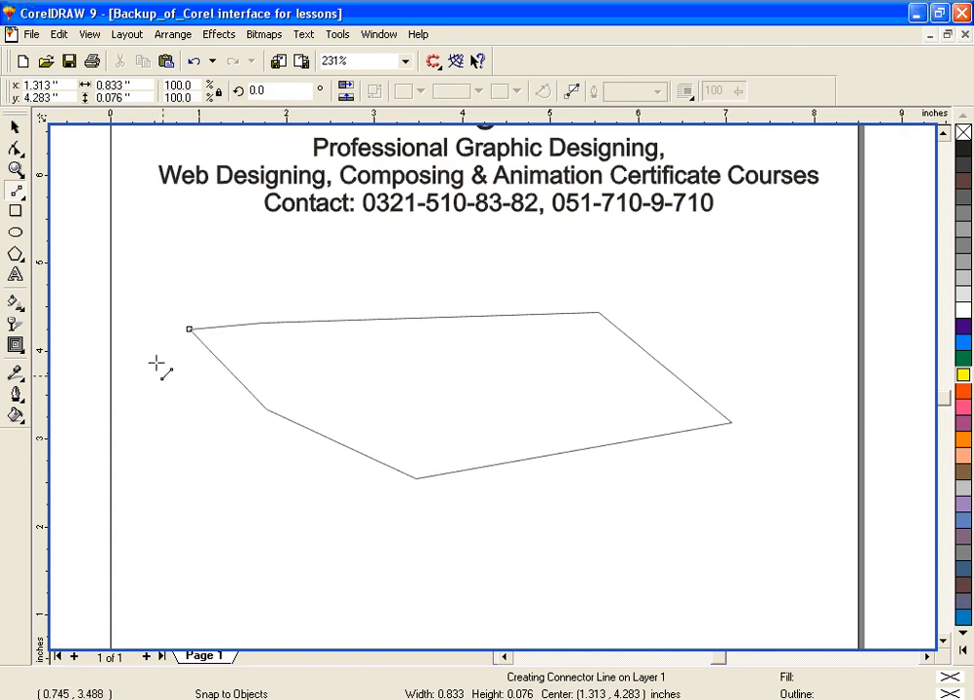
Step: Undo the last two connector lines and delete the four remaining ones
{"action": "key", "text": "ctrl+z"}
{"action": "key", "text": "ctrl+z"}
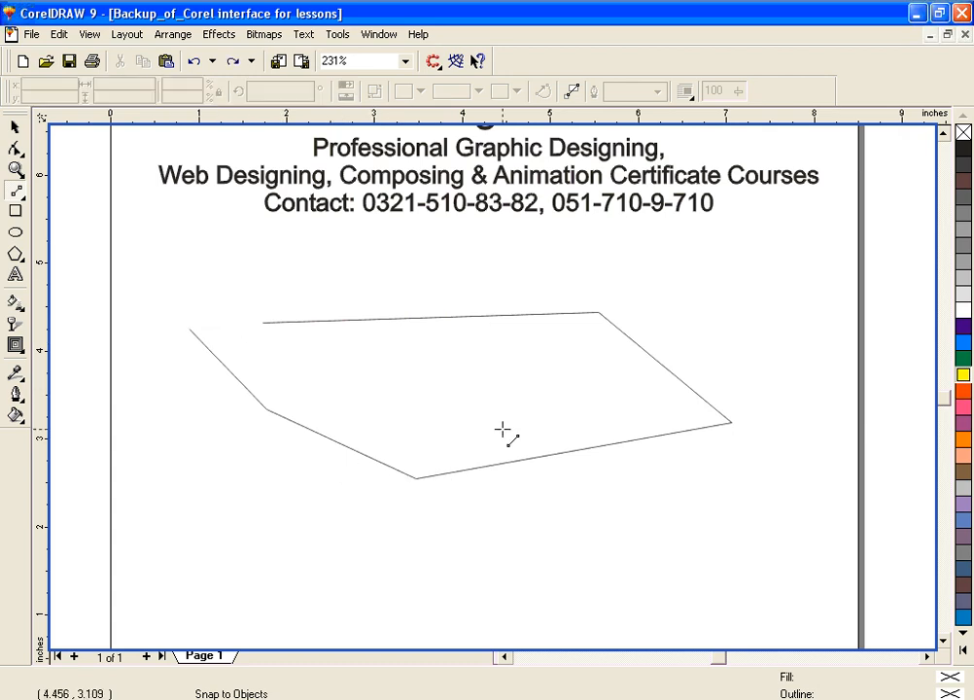
{"action": "left_click", "coordinate": [15, 128]}
{"action": "left_click_drag", "start_coordinate": [185, 260], "coordinate": [765, 543]}
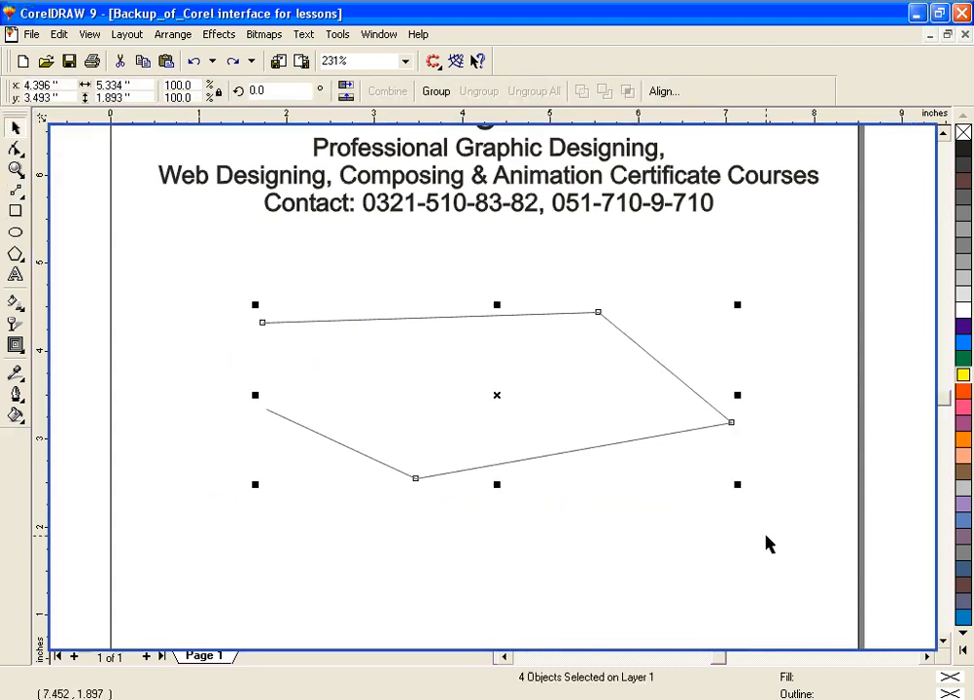
{"action": "key", "text": "Delete"}
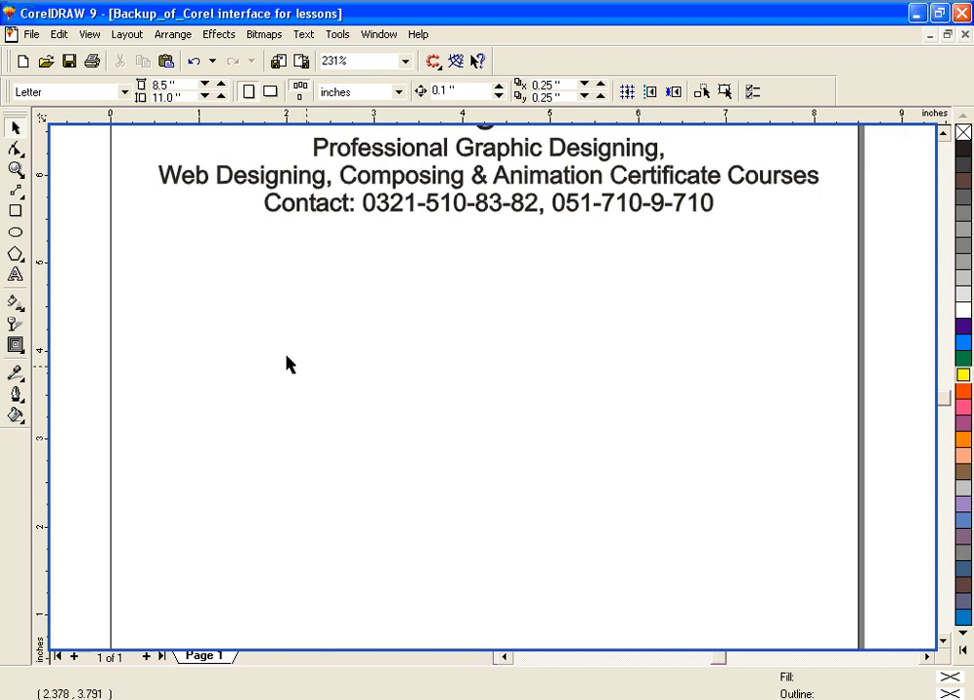
{"action": "left_click", "coordinate": [19, 254]}
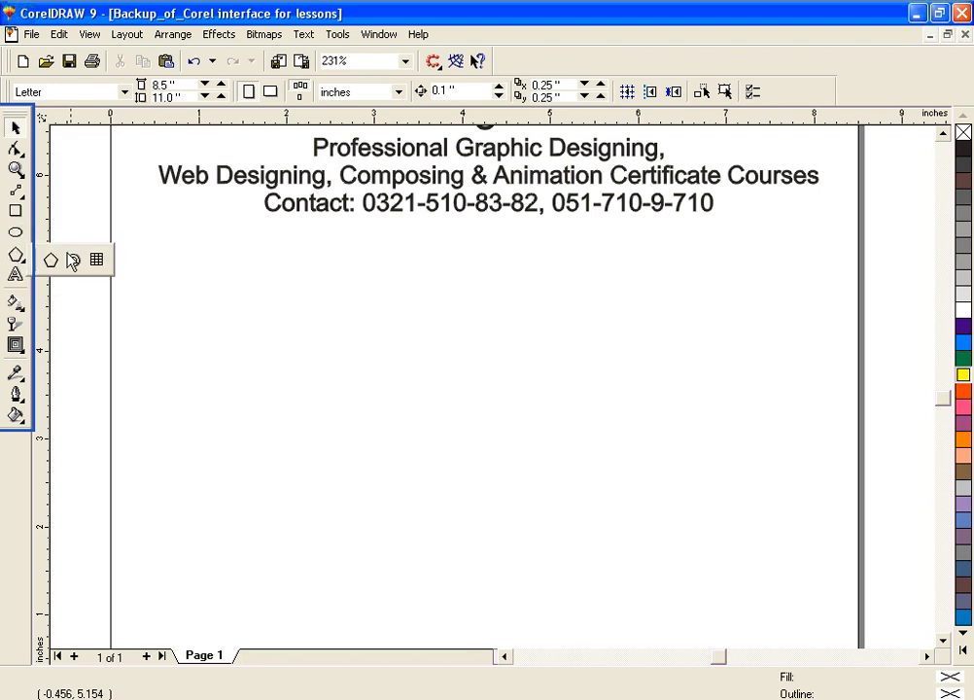
{"action": "left_click", "coordinate": [81, 212]}
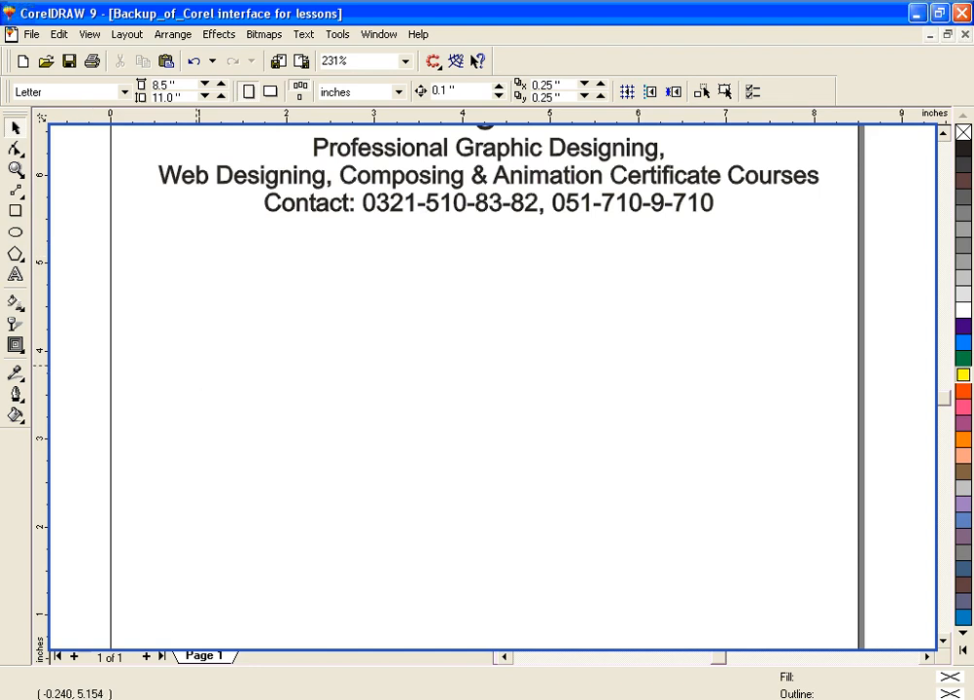
{"action": "key", "text": "F5"}
{"action": "left_click", "coordinate": [14, 131]}
{"action": "left_click", "coordinate": [785, 595]}
{"action": "left_click", "coordinate": [23, 251]}
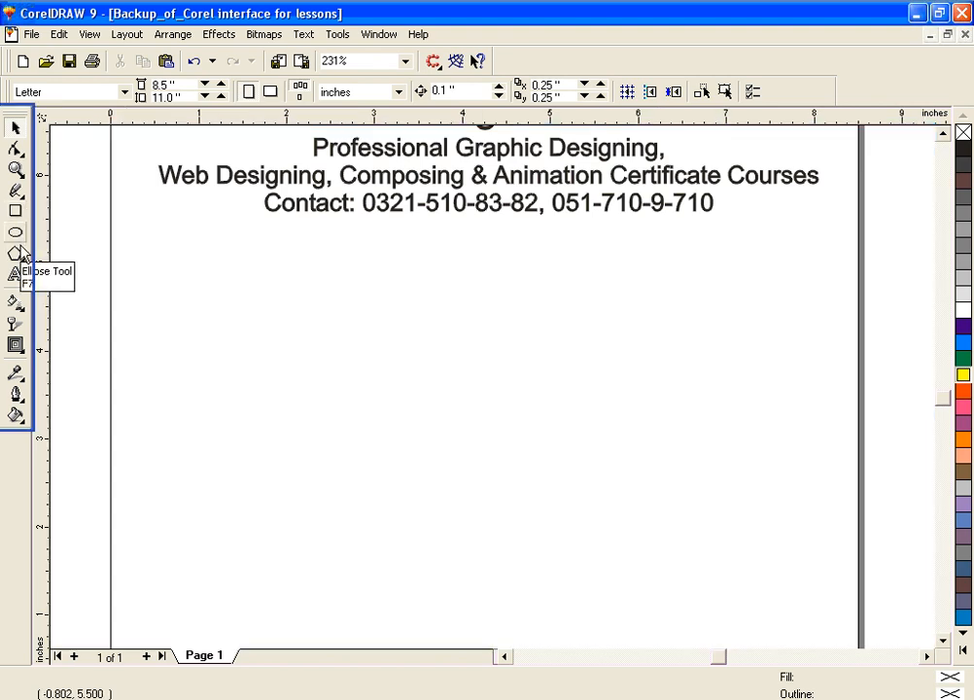
{"action": "left_click", "coordinate": [526, 469]}
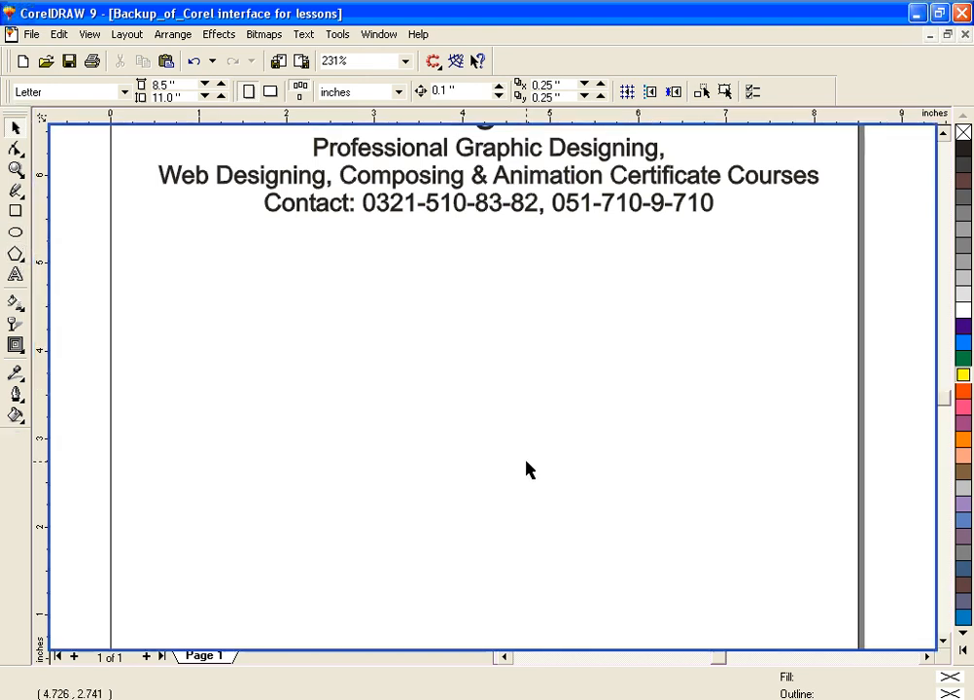
Step: Draw a rectangle about 1.99 by 1.64 inches outward from its centre in the area below the text and fill it with Cyan
{"action": "left_click", "coordinate": [16, 214]}
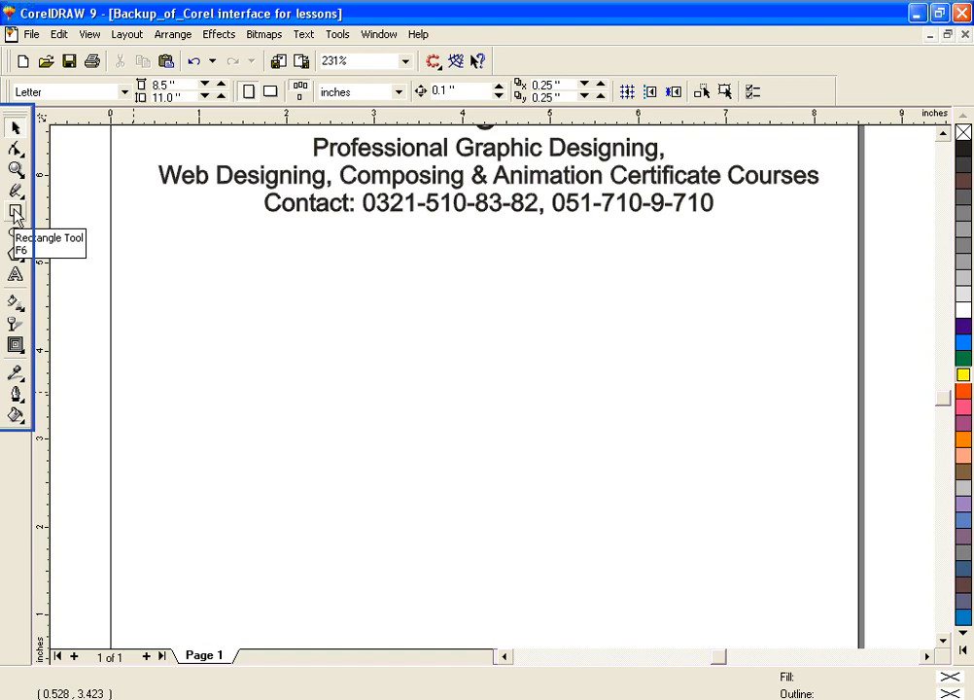
{"action": "left_click", "coordinate": [16, 214]}
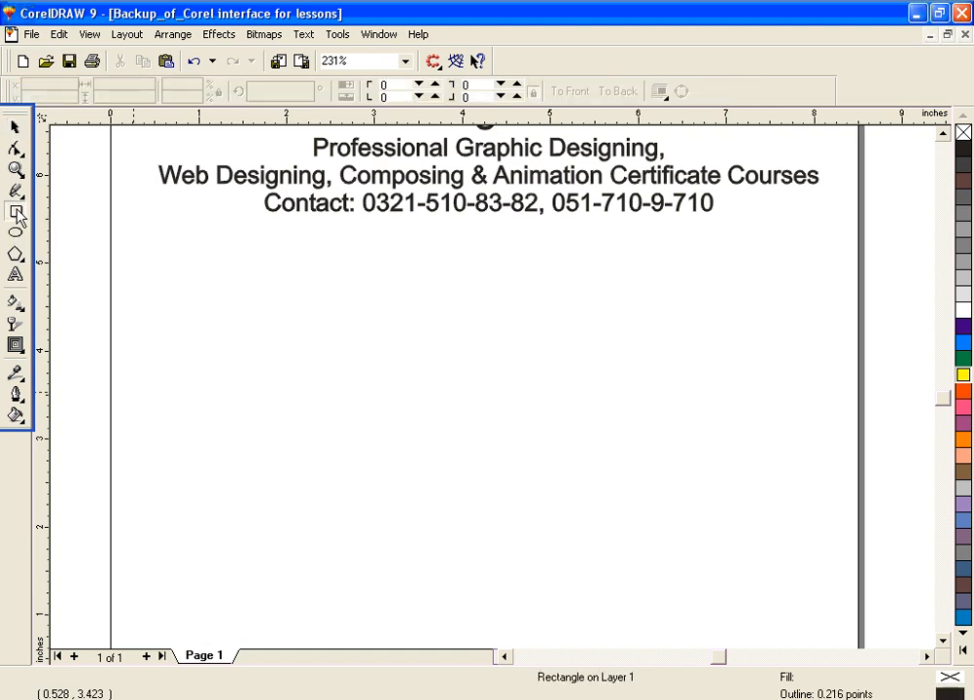
{"action": "left_click", "coordinate": [475, 375]}
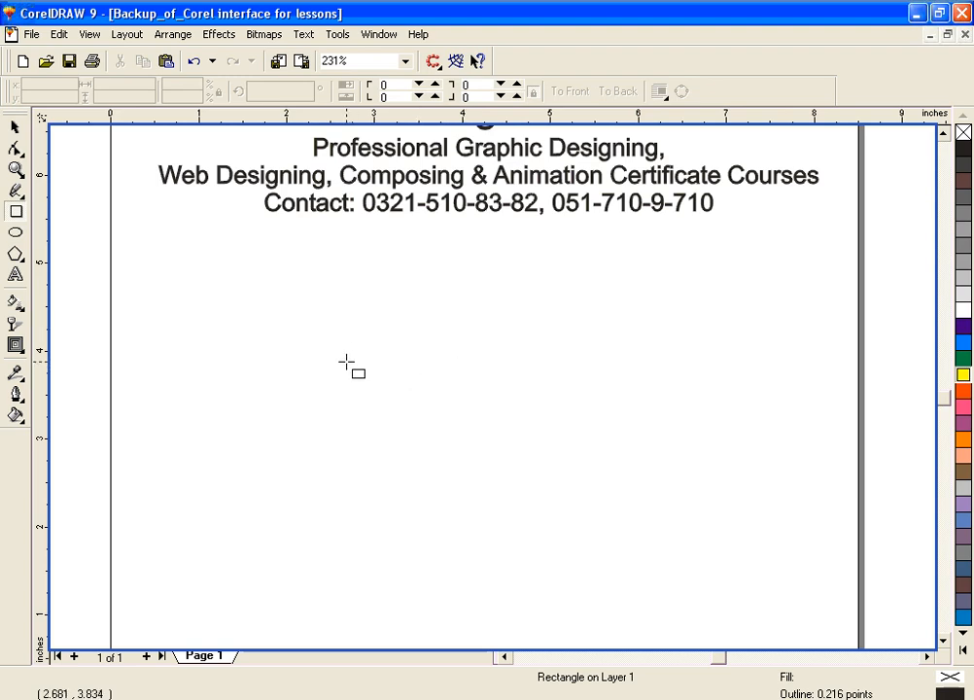
{"action": "mouse_move", "coordinate": [362, 339]}
{"action": "left_mouse_down"}
{"action": "mouse_move", "coordinate": [405, 429]}
{"action": "mouse_move", "coordinate": [429, 449]}
{"action": "mouse_move", "coordinate": [623, 451]}
{"action": "mouse_move", "coordinate": [520, 424]}
{"action": "mouse_move", "coordinate": [539, 443]}
{"action": "mouse_move", "coordinate": [365, 382]}
{"action": "mouse_move", "coordinate": [576, 398]}
{"action": "mouse_move", "coordinate": [615, 441]}
{"action": "mouse_move", "coordinate": [759, 441]}
{"action": "mouse_move", "coordinate": [517, 442]}
{"action": "mouse_move", "coordinate": [748, 434]}
{"action": "mouse_move", "coordinate": [752, 386]}
{"action": "mouse_move", "coordinate": [470, 421]}
{"action": "mouse_move", "coordinate": [448, 413]}
{"action": "mouse_move", "coordinate": [661, 387]}
{"action": "mouse_move", "coordinate": [434, 386]}
{"action": "mouse_move", "coordinate": [509, 385]}
{"action": "mouse_move", "coordinate": [596, 461]}
{"action": "mouse_move", "coordinate": [524, 424]}
{"action": "mouse_move", "coordinate": [592, 488]}
{"action": "mouse_move", "coordinate": [454, 389]}
{"action": "mouse_move", "coordinate": [586, 505]}
{"action": "mouse_move", "coordinate": [540, 482]}
{"action": "mouse_move", "coordinate": [475, 415]}
{"action": "mouse_move", "coordinate": [614, 517]}
{"action": "mouse_move", "coordinate": [457, 400]}
{"action": "mouse_move", "coordinate": [580, 504]}
{"action": "mouse_move", "coordinate": [503, 448]}
{"action": "mouse_move", "coordinate": [539, 477]}
{"action": "mouse_move", "coordinate": [433, 375]}
{"action": "mouse_move", "coordinate": [480, 429]}
{"action": "mouse_move", "coordinate": [433, 392]}
{"action": "mouse_move", "coordinate": [520, 489]}
{"action": "mouse_move", "coordinate": [417, 426]}
{"action": "mouse_move", "coordinate": [385, 369]}
{"action": "mouse_move", "coordinate": [526, 474]}
{"action": "mouse_move", "coordinate": [412, 392]}
{"action": "mouse_move", "coordinate": [433, 397]}
{"action": "mouse_move", "coordinate": [513, 472]}
{"action": "mouse_move", "coordinate": [495, 472]}
{"action": "mouse_move", "coordinate": [450, 431]}
{"action": "left_mouse_up"}
{"action": "left_click_drag", "start_coordinate": [450, 431], "coordinate": [580, 554]}
{"action": "mouse_move", "coordinate": [549, 508]}
{"action": "left_mouse_down"}
{"action": "mouse_move", "coordinate": [497, 473]}
{"action": "mouse_move", "coordinate": [583, 559]}
{"action": "mouse_move", "coordinate": [423, 401]}
{"action": "mouse_move", "coordinate": [619, 543]}
{"action": "mouse_move", "coordinate": [468, 422]}
{"action": "mouse_move", "coordinate": [565, 505]}
{"action": "mouse_move", "coordinate": [504, 454]}
{"action": "mouse_move", "coordinate": [526, 472]}
{"action": "mouse_move", "coordinate": [492, 461]}
{"action": "mouse_move", "coordinate": [422, 388]}
{"action": "mouse_move", "coordinate": [486, 372]}
{"action": "mouse_move", "coordinate": [587, 385]}
{"action": "mouse_move", "coordinate": [572, 415]}
{"action": "mouse_move", "coordinate": [452, 411]}
{"action": "mouse_move", "coordinate": [397, 379]}
{"action": "mouse_move", "coordinate": [400, 344]}
{"action": "mouse_move", "coordinate": [544, 369]}
{"action": "mouse_move", "coordinate": [602, 454]}
{"action": "mouse_move", "coordinate": [490, 455]}
{"action": "mouse_move", "coordinate": [438, 414]}
{"action": "mouse_move", "coordinate": [479, 380]}
{"action": "mouse_move", "coordinate": [517, 401]}
{"action": "mouse_move", "coordinate": [445, 408]}
{"action": "mouse_move", "coordinate": [406, 361]}
{"action": "mouse_move", "coordinate": [499, 343]}
{"action": "mouse_move", "coordinate": [540, 394]}
{"action": "mouse_move", "coordinate": [513, 411]}
{"action": "mouse_move", "coordinate": [448, 410]}
{"action": "left_mouse_up"}
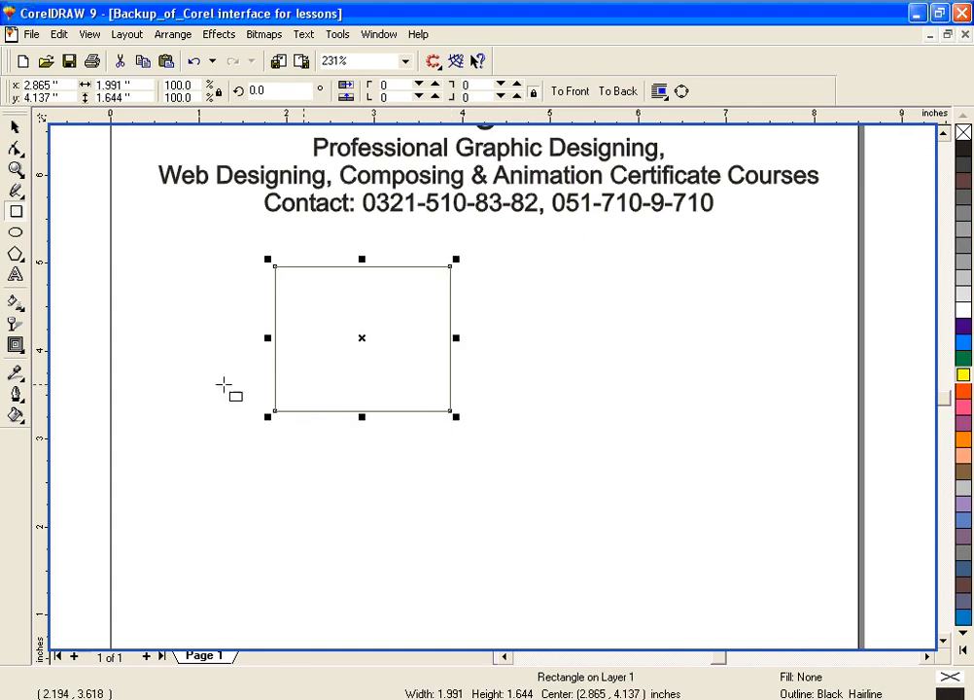
{"action": "left_click", "coordinate": [960, 342]}
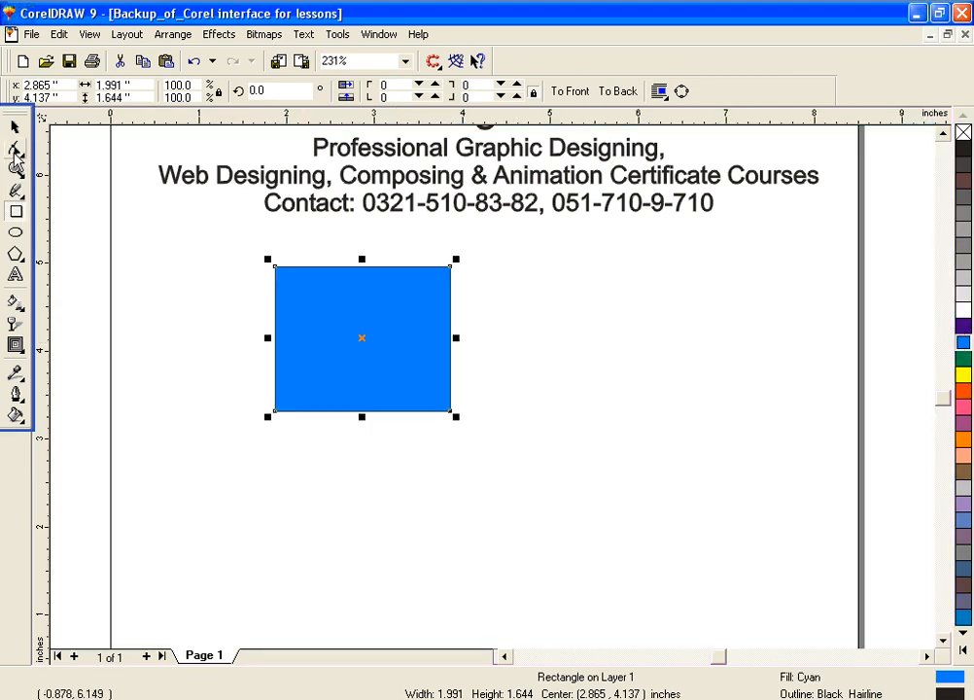
Step: Erase rounded pieces from the lower-left corner, right side and upper edge of the cyan rectangle with the 0.601-inch Eraser tool
{"action": "left_click", "coordinate": [15, 150]}
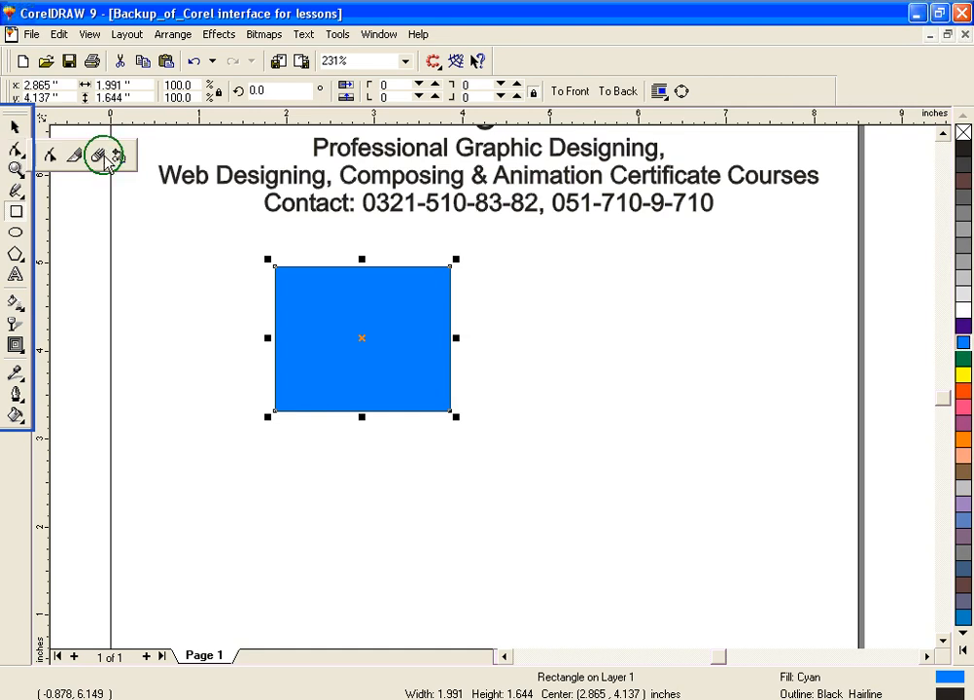
{"action": "left_click", "coordinate": [101, 156]}
{"action": "left_click", "coordinate": [272, 424]}
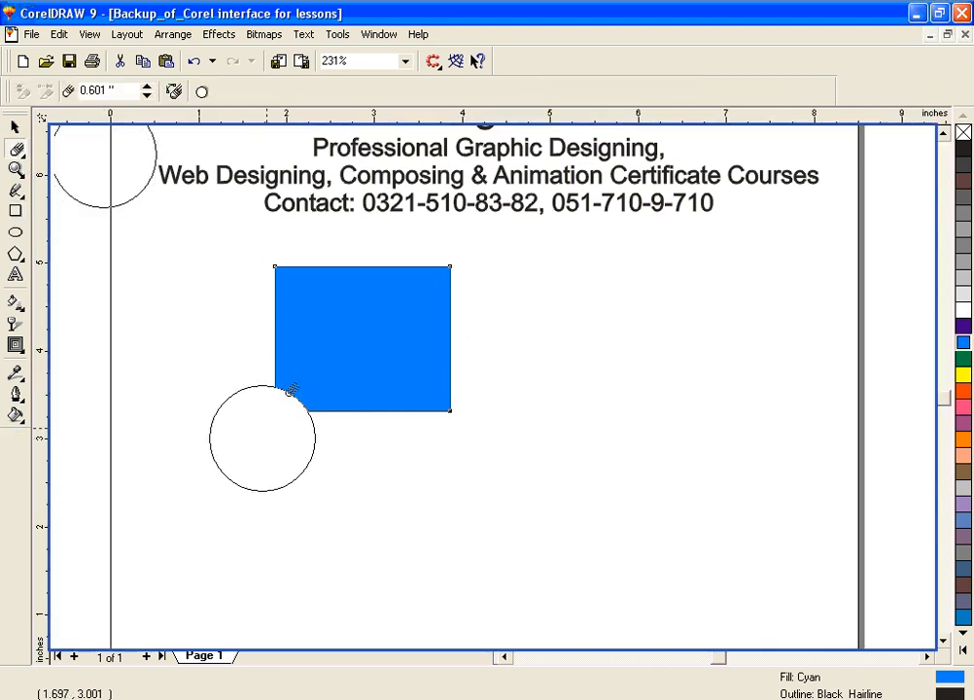
{"action": "left_click_drag", "start_coordinate": [272, 423], "coordinate": [304, 372]}
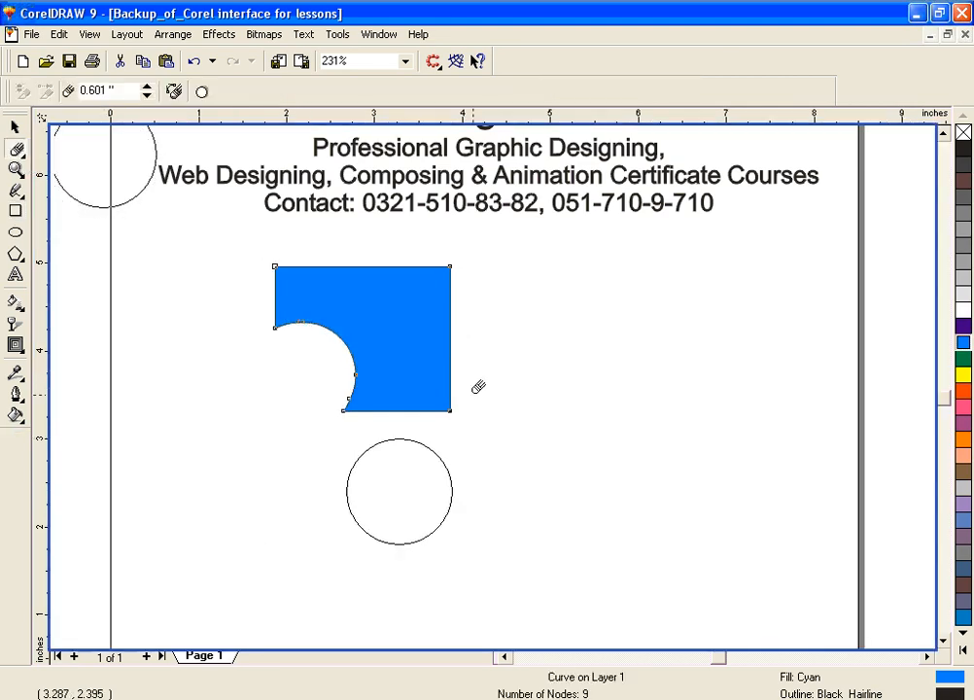
{"action": "left_click_drag", "start_coordinate": [472, 380], "coordinate": [475, 335]}
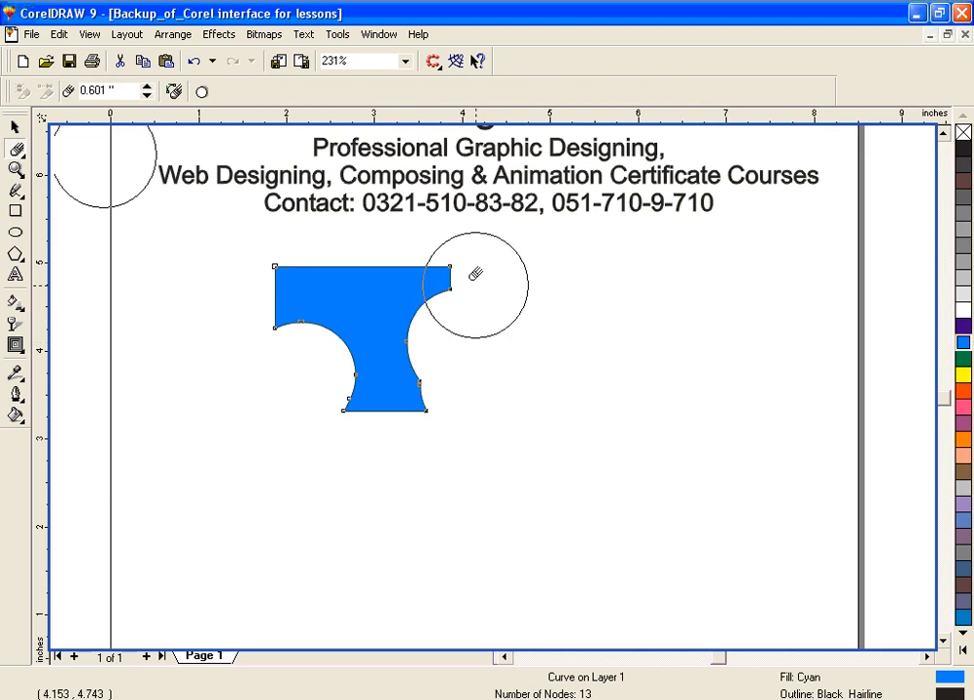
{"action": "left_click", "coordinate": [396, 247]}
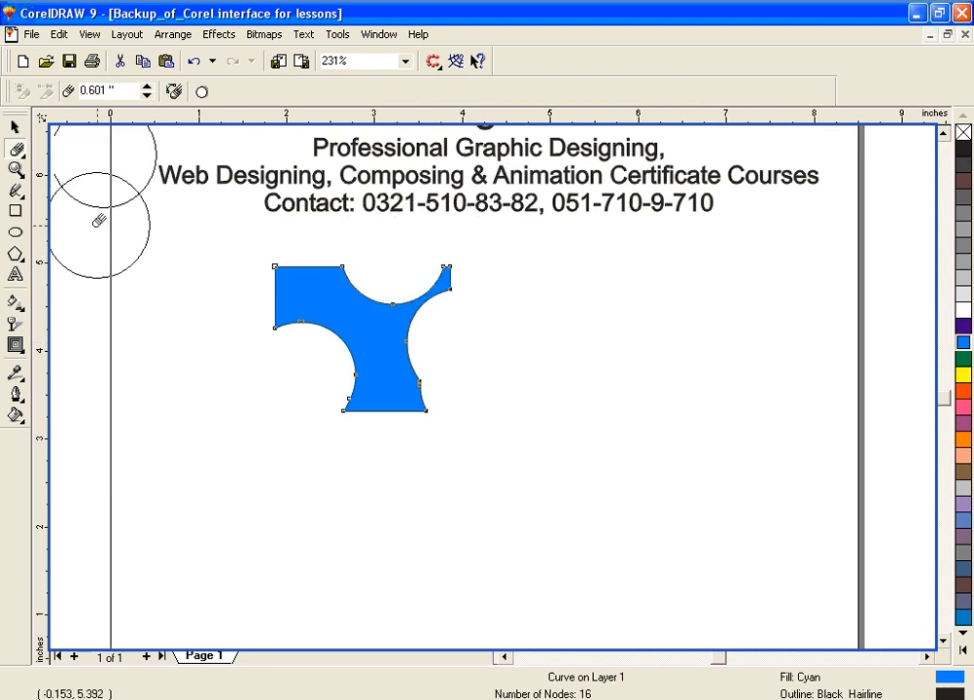
Step: Give the erased cyan shape a green dotted outline 2.316 points wide in the Outline Pen settings
{"action": "left_click", "coordinate": [15, 129]}
{"action": "left_click", "coordinate": [17, 391]}
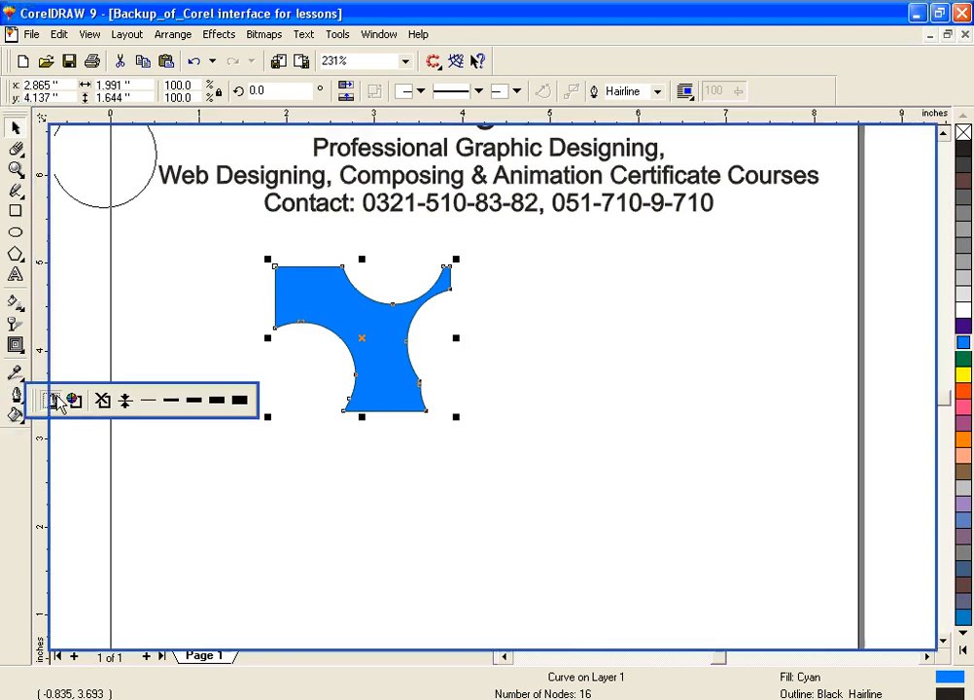
{"action": "left_click", "coordinate": [53, 399]}
{"action": "left_click", "coordinate": [433, 307]}
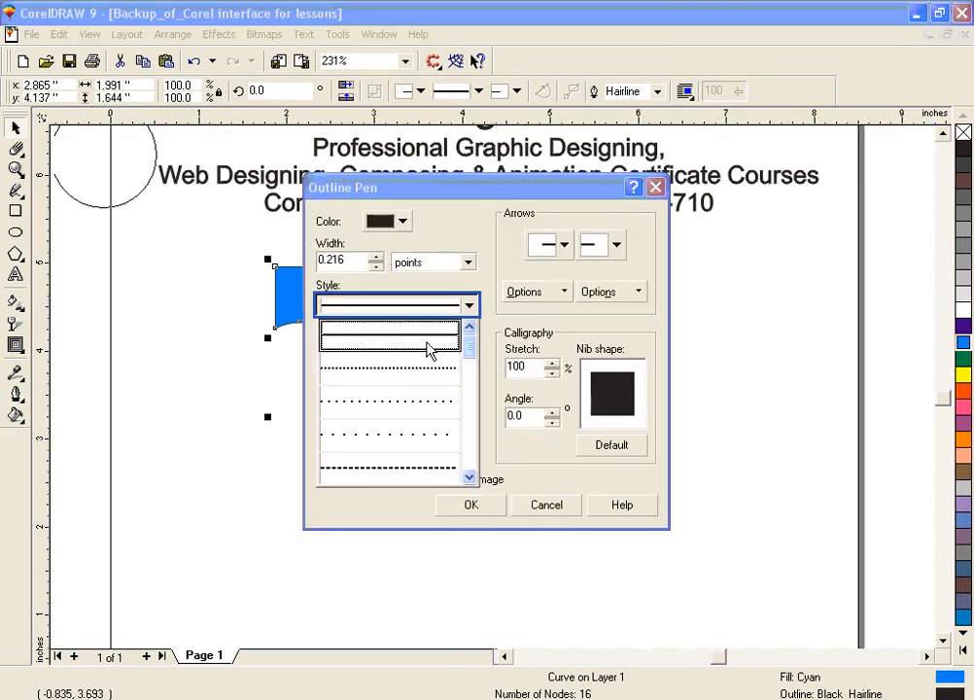
{"action": "left_click", "coordinate": [439, 445]}
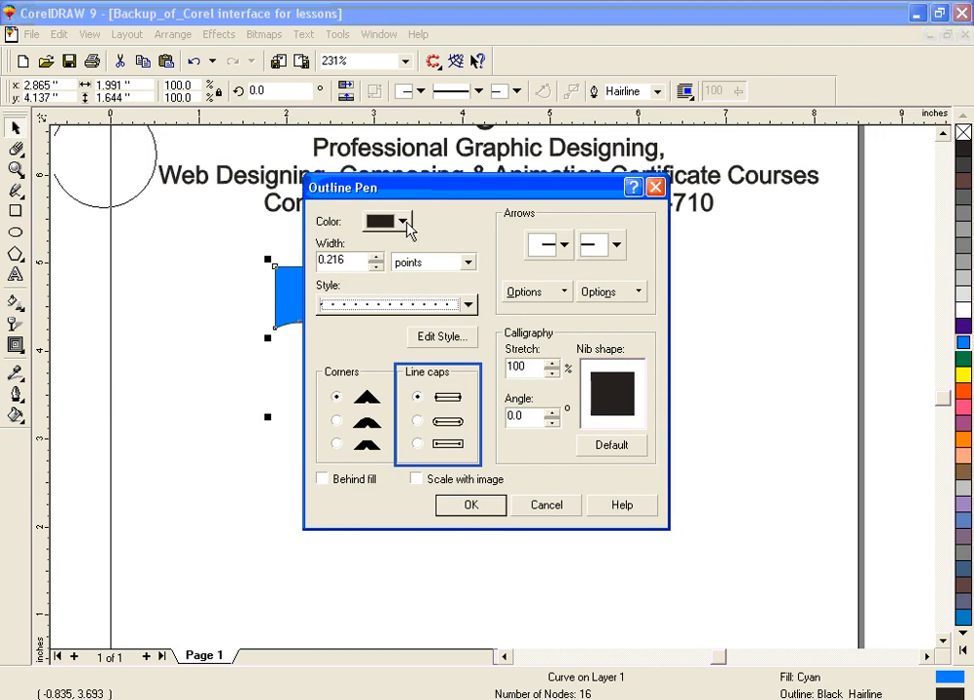
{"action": "left_click", "coordinate": [402, 222]}
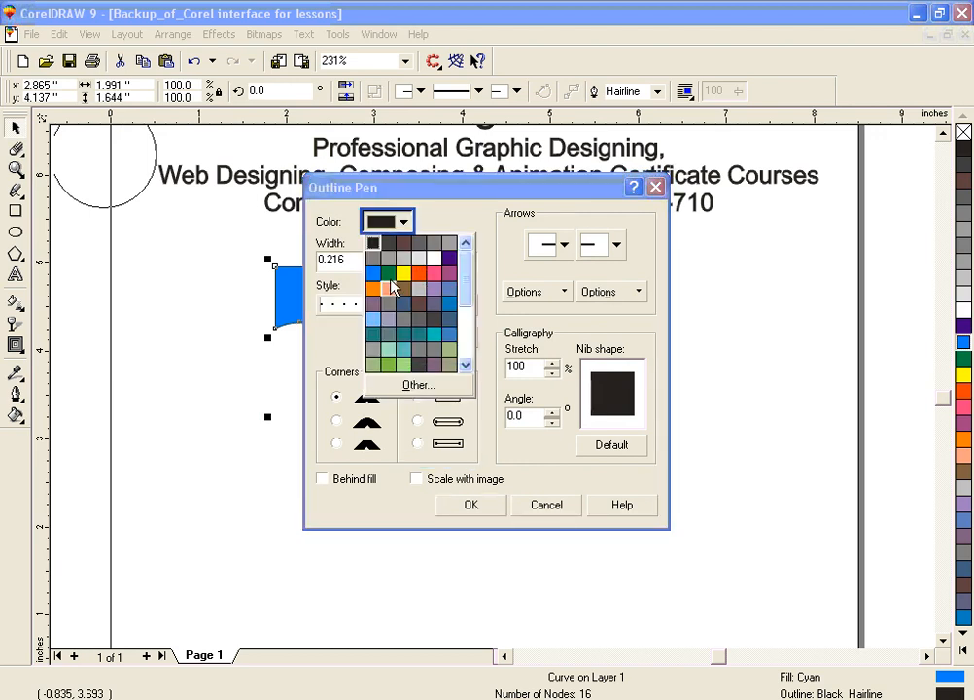
{"action": "left_click", "coordinate": [388, 274]}
{"action": "left_click", "coordinate": [471, 505]}
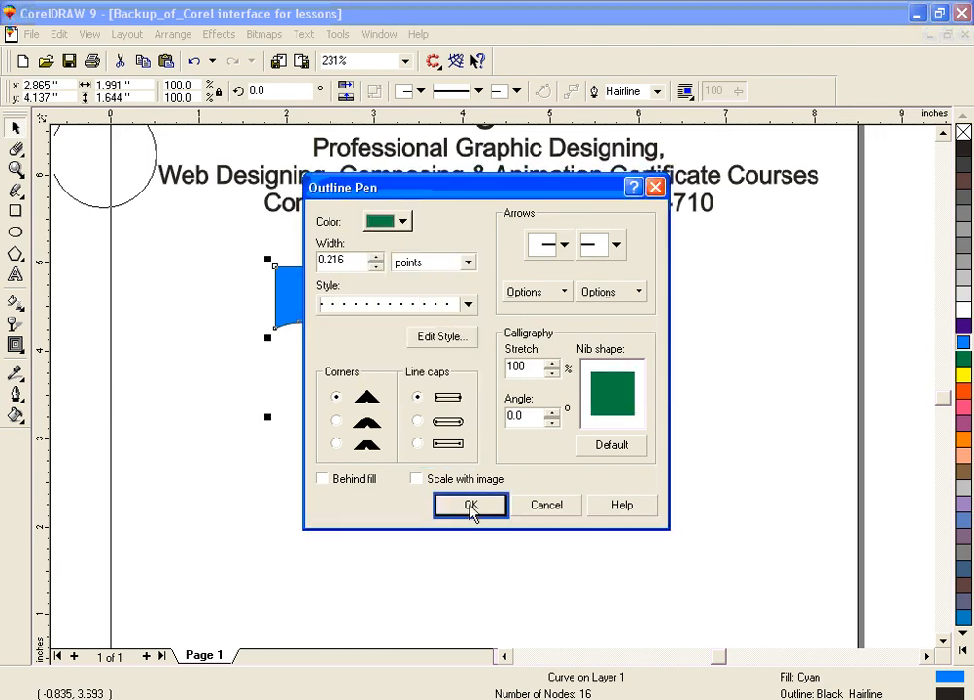
{"action": "left_click_drag", "start_coordinate": [376, 261], "coordinate": [376, 241]}
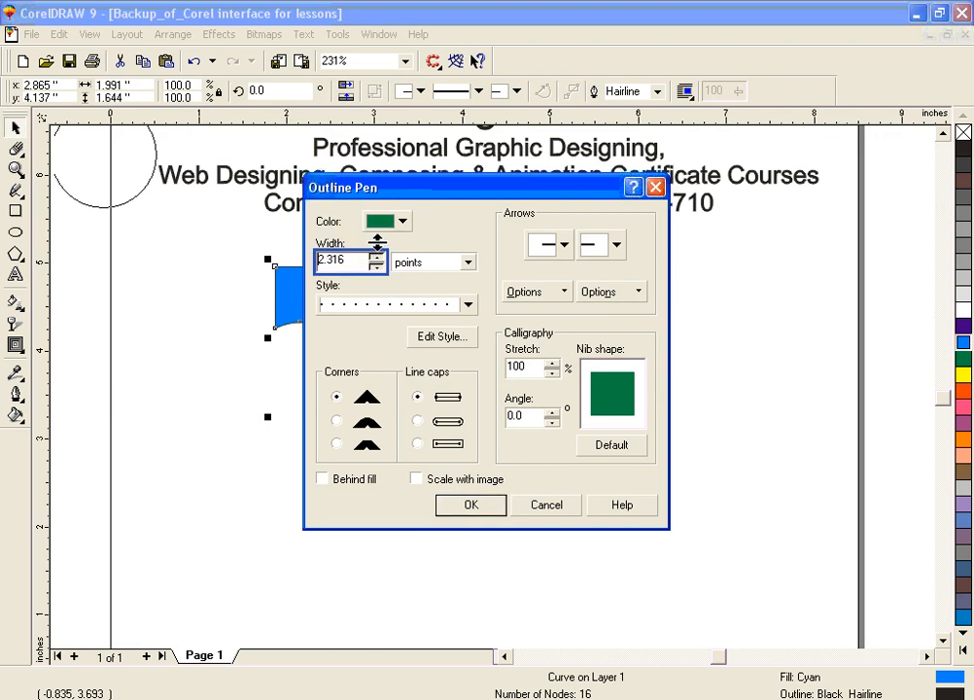
{"action": "left_click", "coordinate": [469, 504]}
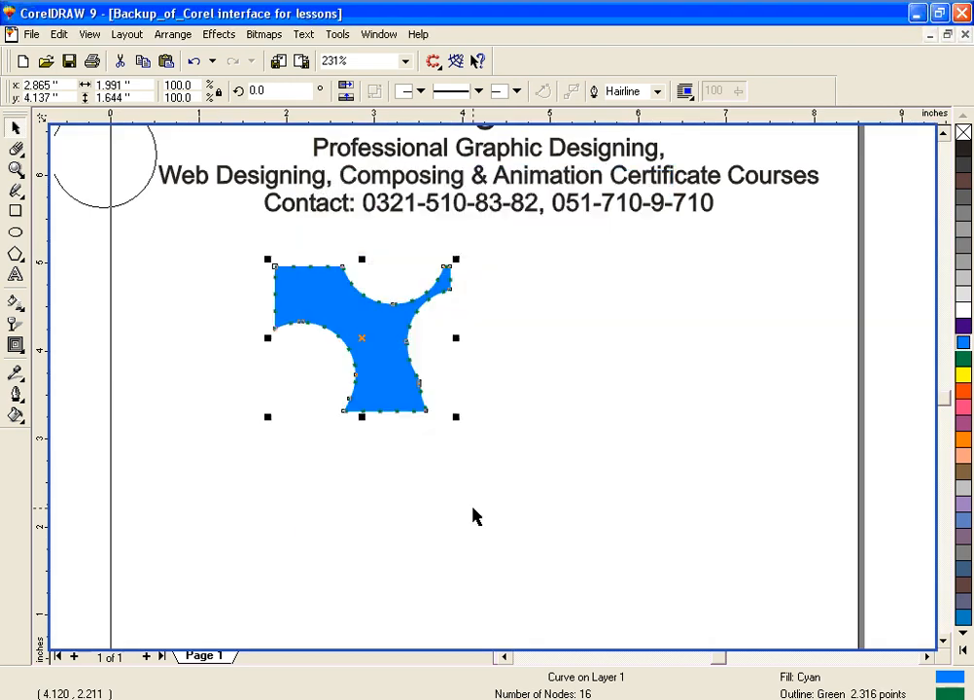
Step: Apply the preset outline widths of 16, 8 and 2 points to the cyan shape in turn, and delete the shape
{"action": "left_click", "coordinate": [17, 393]}
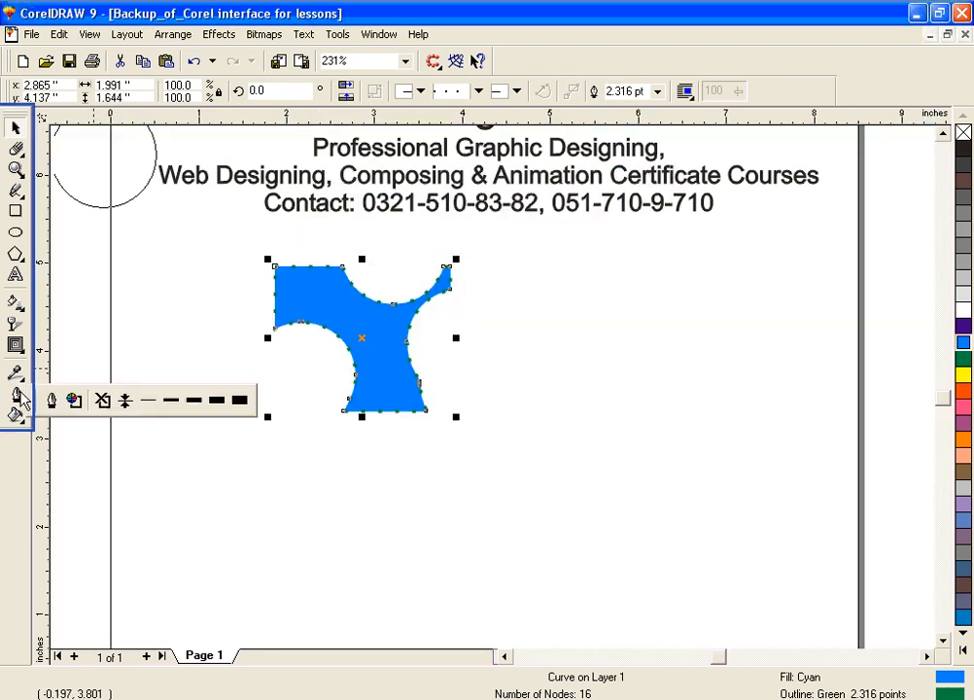
{"action": "left_click", "coordinate": [213, 399]}
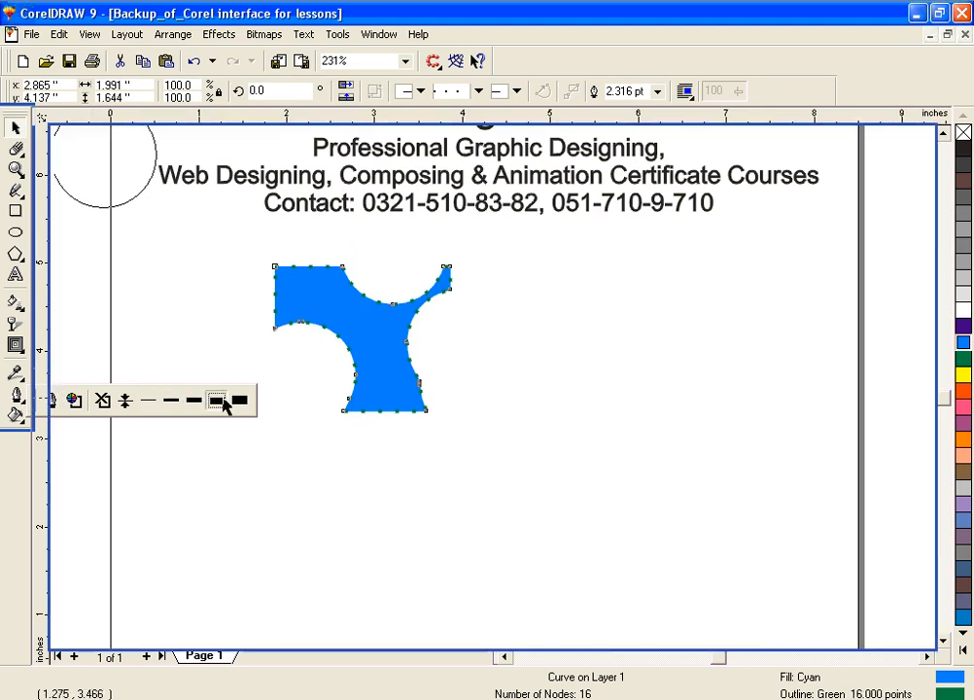
{"action": "left_click", "coordinate": [17, 393]}
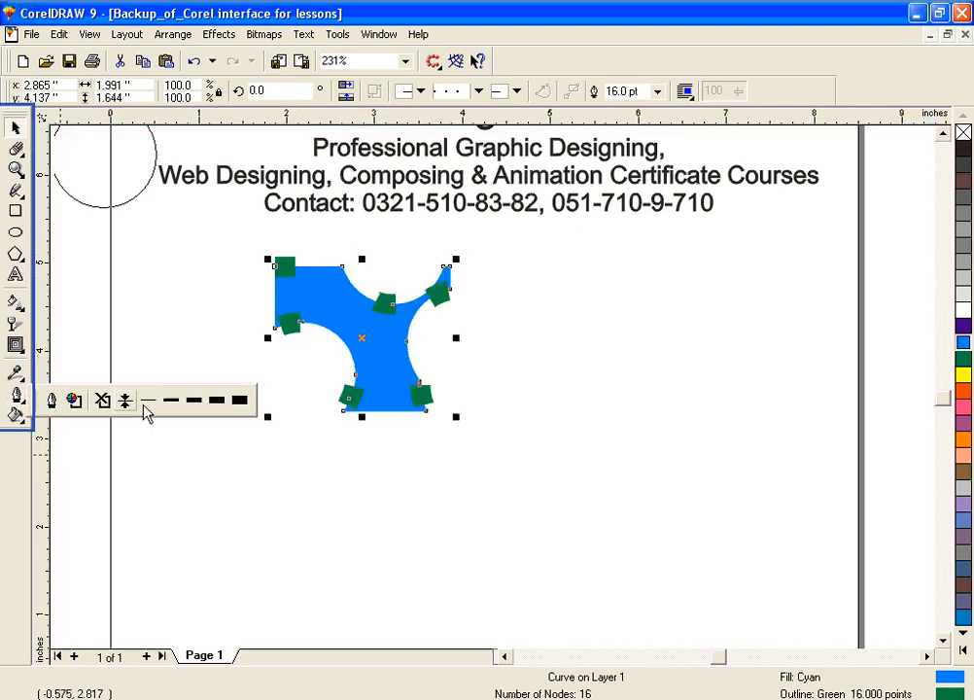
{"action": "left_click", "coordinate": [195, 402]}
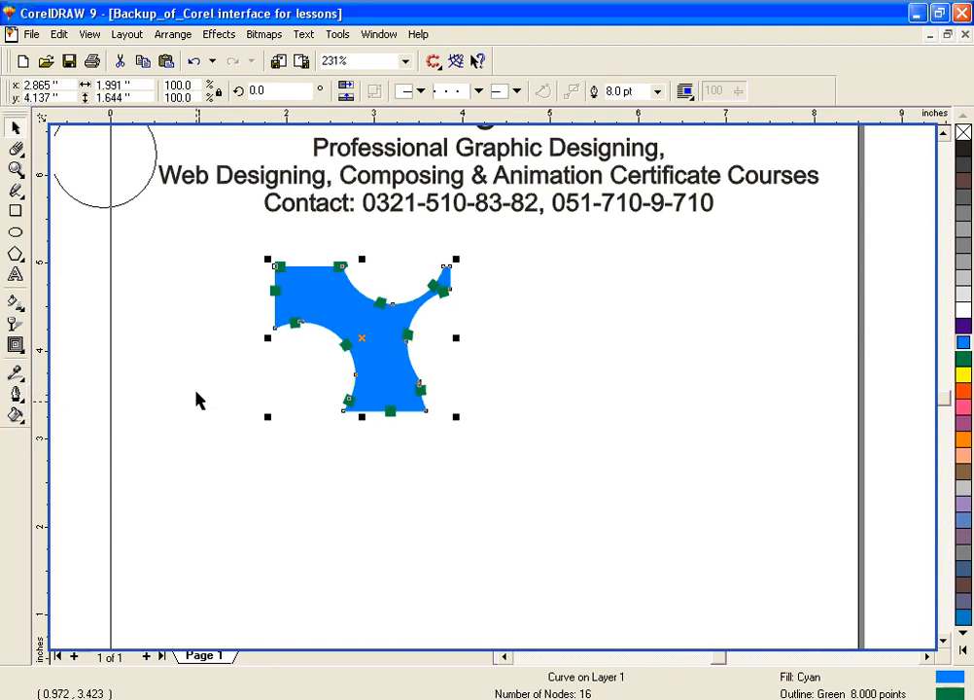
{"action": "left_click", "coordinate": [17, 392]}
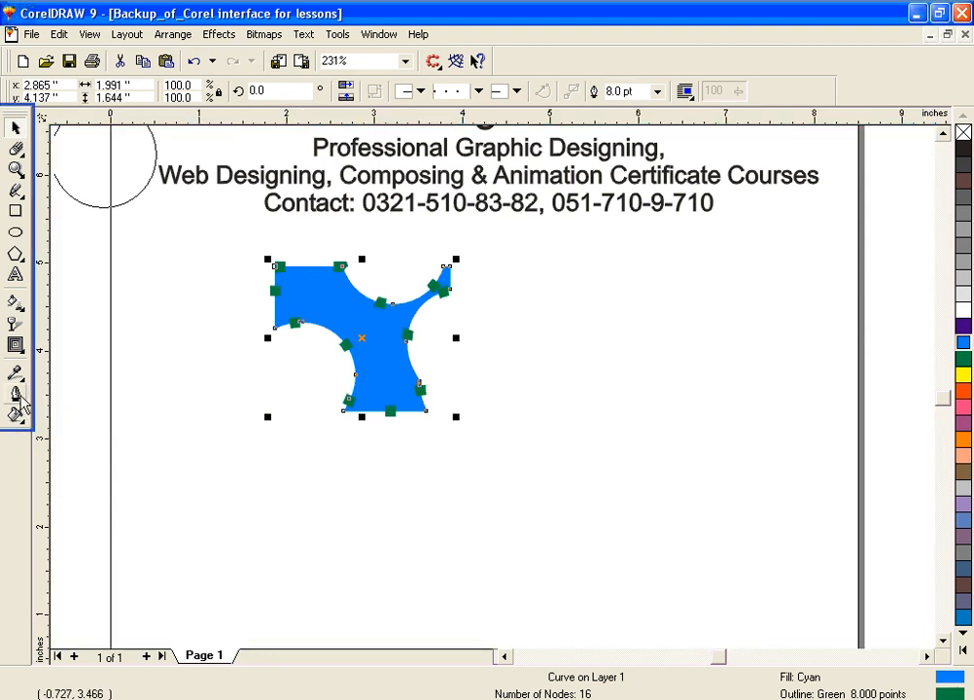
{"action": "left_click", "coordinate": [171, 402]}
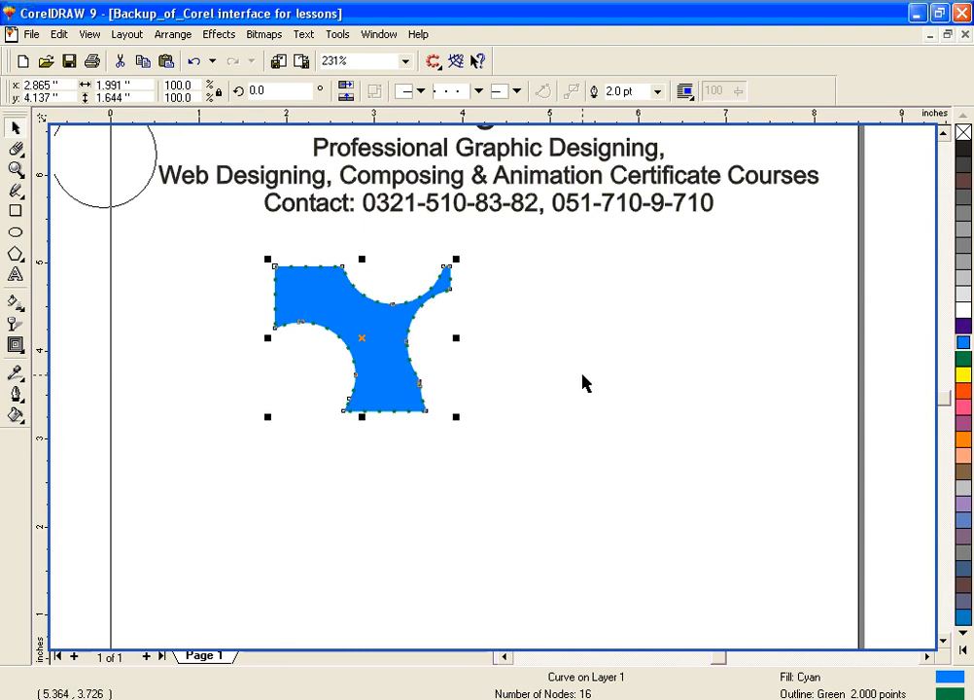
{"action": "key", "text": "Delete"}
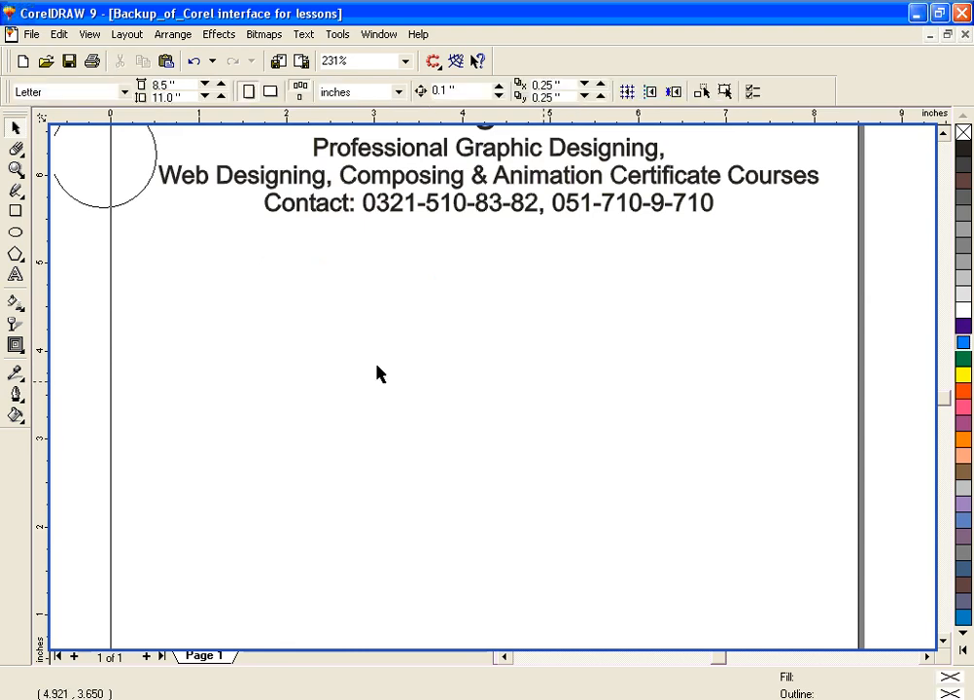
Step: Draw a circle about 2.19 inches across outward from its centre and fill it with the salmon pink shade C:2 M:76 Y:12 K:0
{"action": "left_click", "coordinate": [16, 231]}
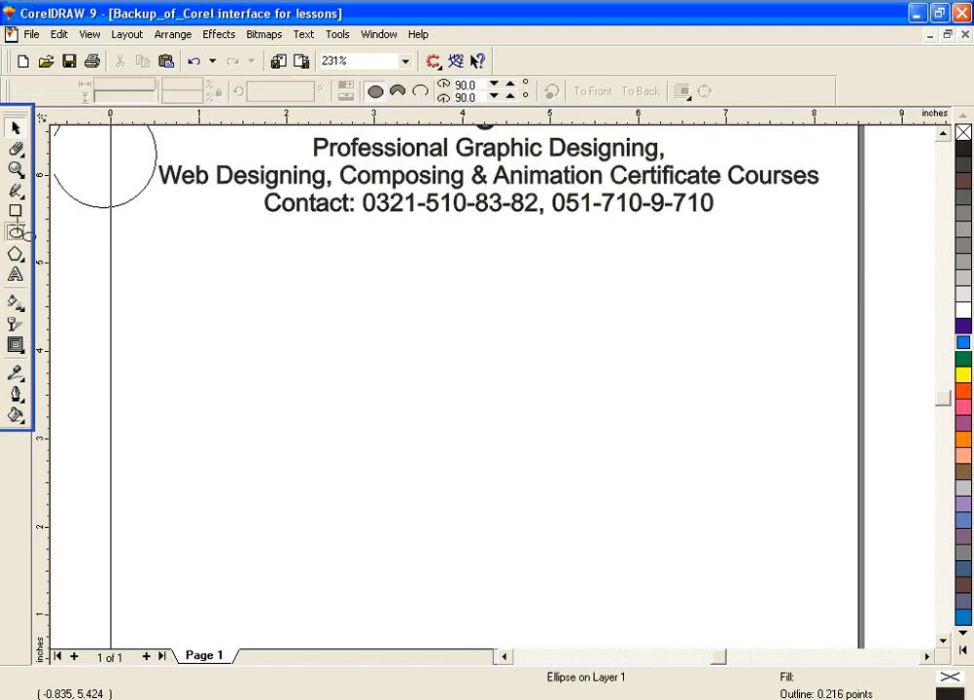
{"action": "left_click_drag", "start_coordinate": [371, 340], "coordinate": [470, 441]}
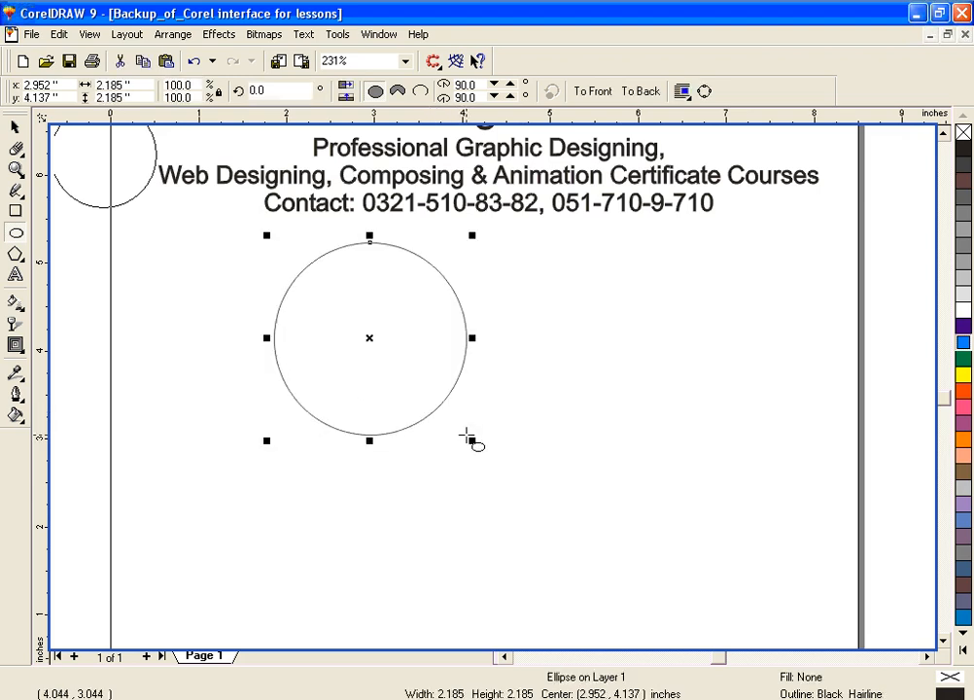
{"action": "left_click", "coordinate": [966, 328]}
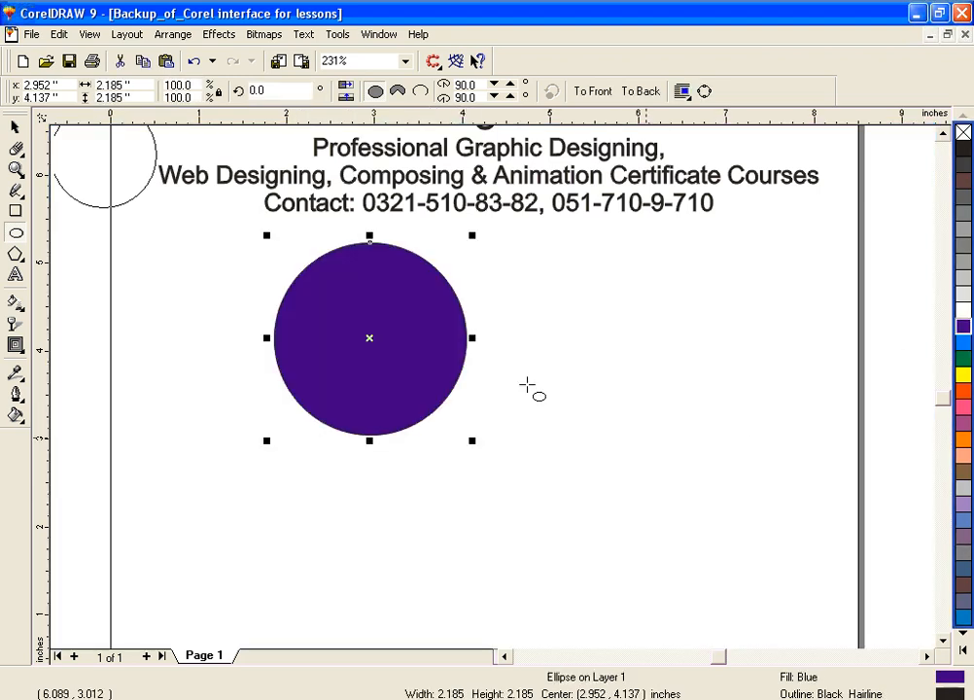
{"action": "left_click", "coordinate": [961, 404]}
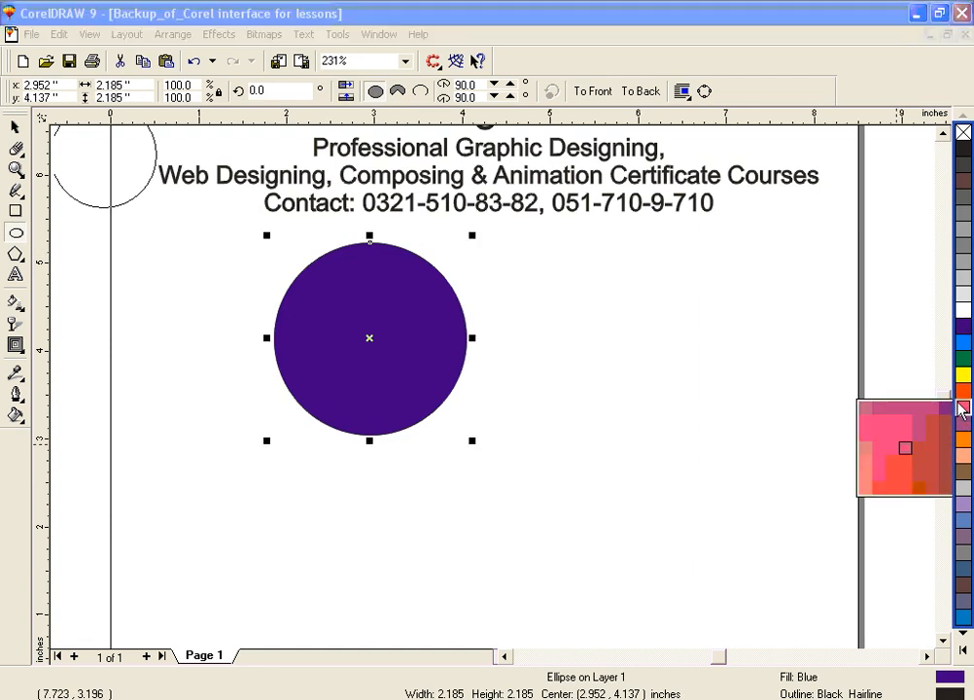
{"action": "left_click", "coordinate": [867, 461]}
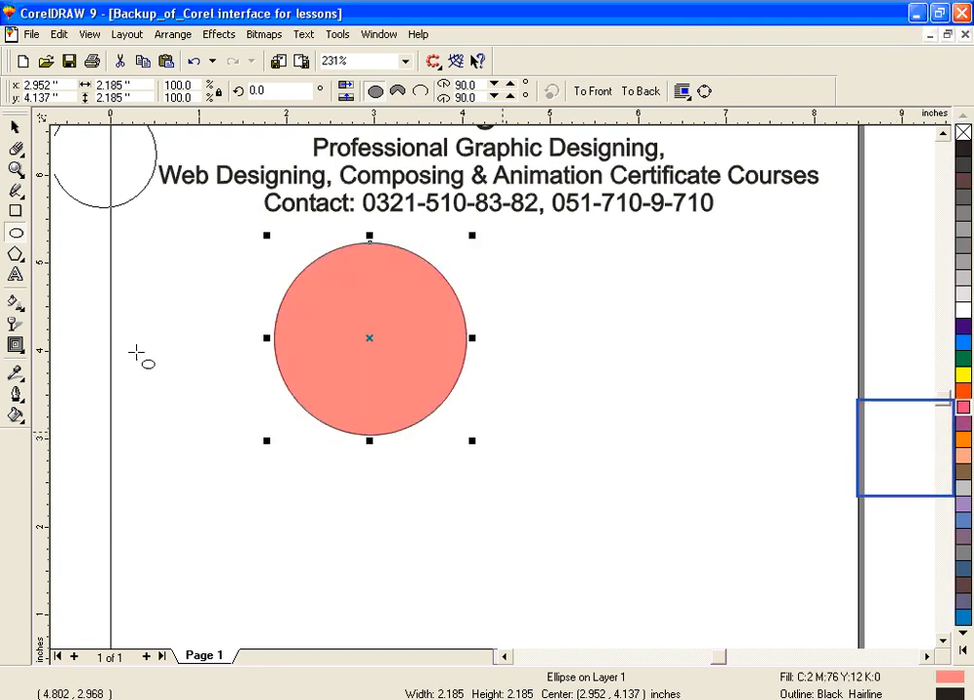
Step: Delete the circle and draw a three-sided polygon about 1.30 by 1.08 inches in the empty area below the text
{"action": "left_click", "coordinate": [15, 255]}
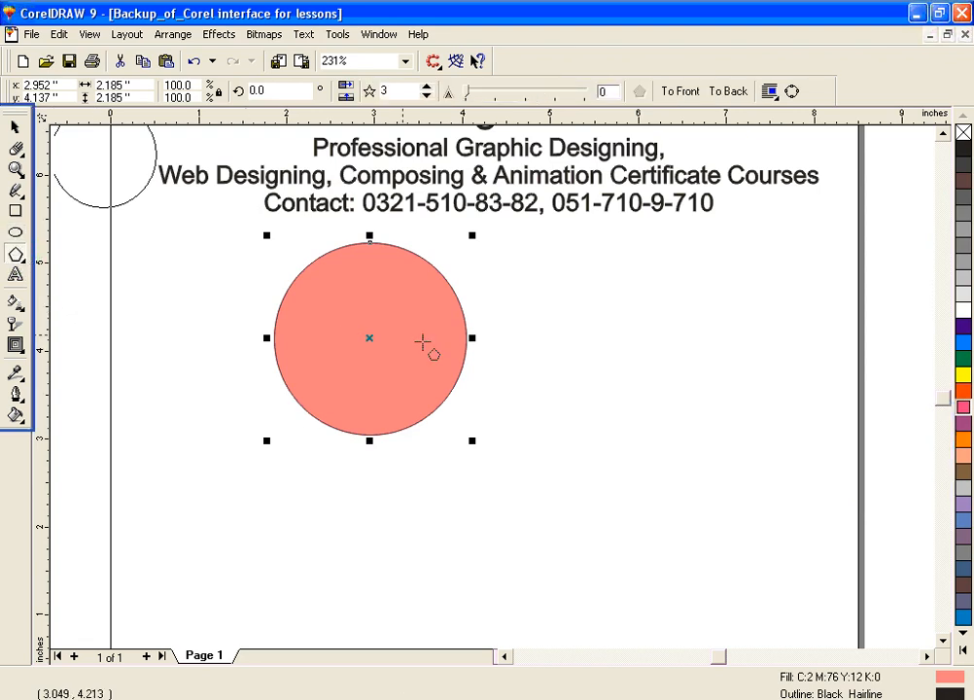
{"action": "key", "text": "Delete"}
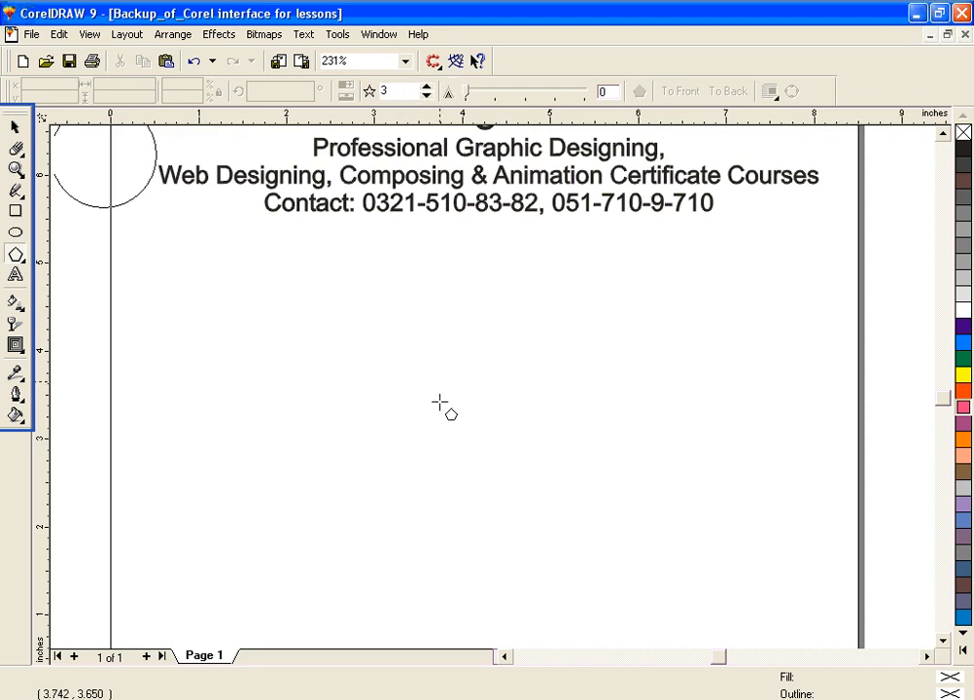
{"action": "mouse_move", "coordinate": [382, 378]}
{"action": "left_mouse_down"}
{"action": "mouse_move", "coordinate": [481, 448]}
{"action": "mouse_move", "coordinate": [515, 506]}
{"action": "left_mouse_up"}
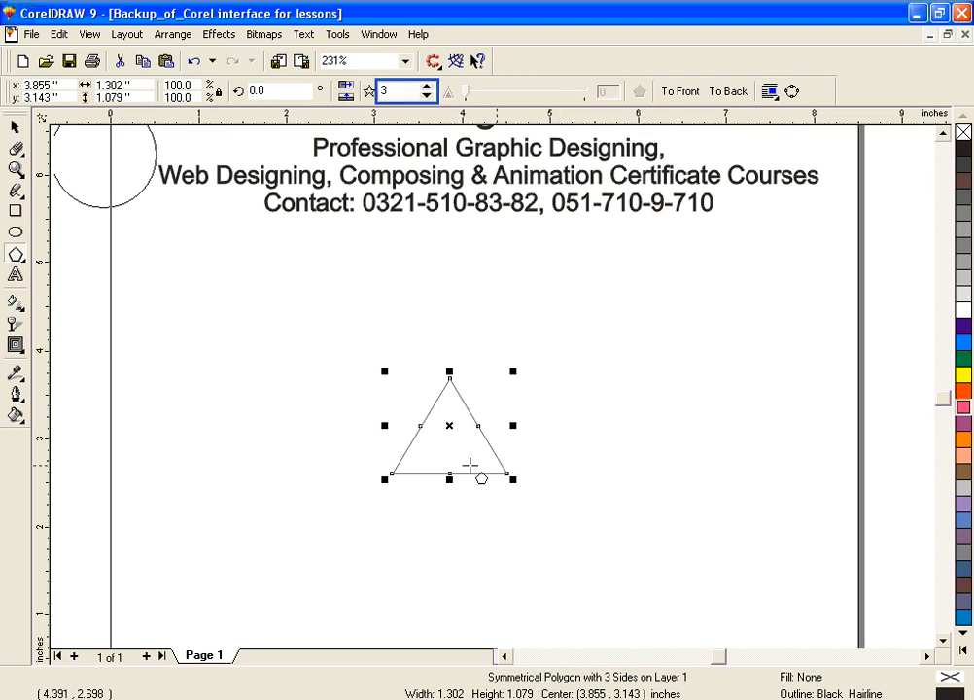
Step: Raise the polygon's number of points to 6
{"action": "left_click", "coordinate": [429, 89]}
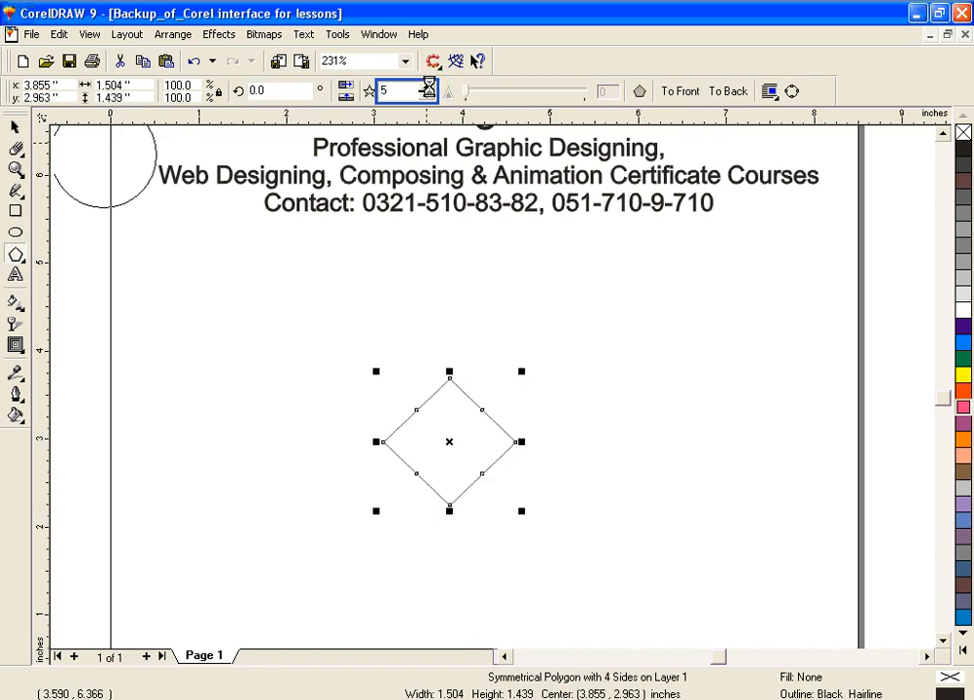
{"action": "left_click", "coordinate": [429, 88]}
{"action": "left_click", "coordinate": [429, 87]}
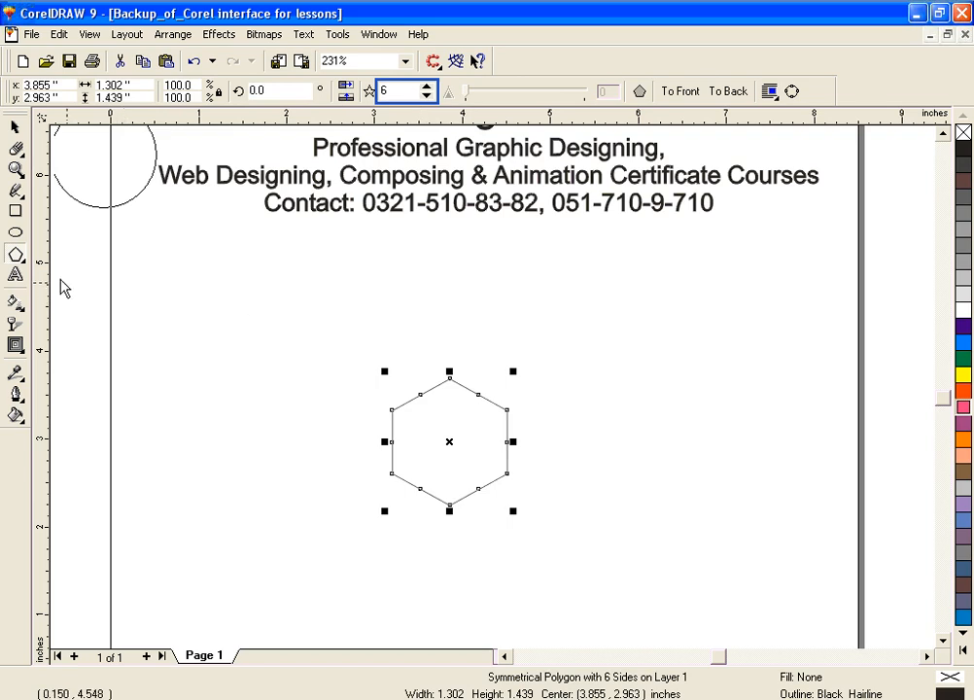
Step: Pull the hexagon's upper-left mid-side node far outward past its right side with the Shape tool, forming a twisted star about 3.96 by 3.39 inches
{"action": "left_click", "coordinate": [22, 259]}
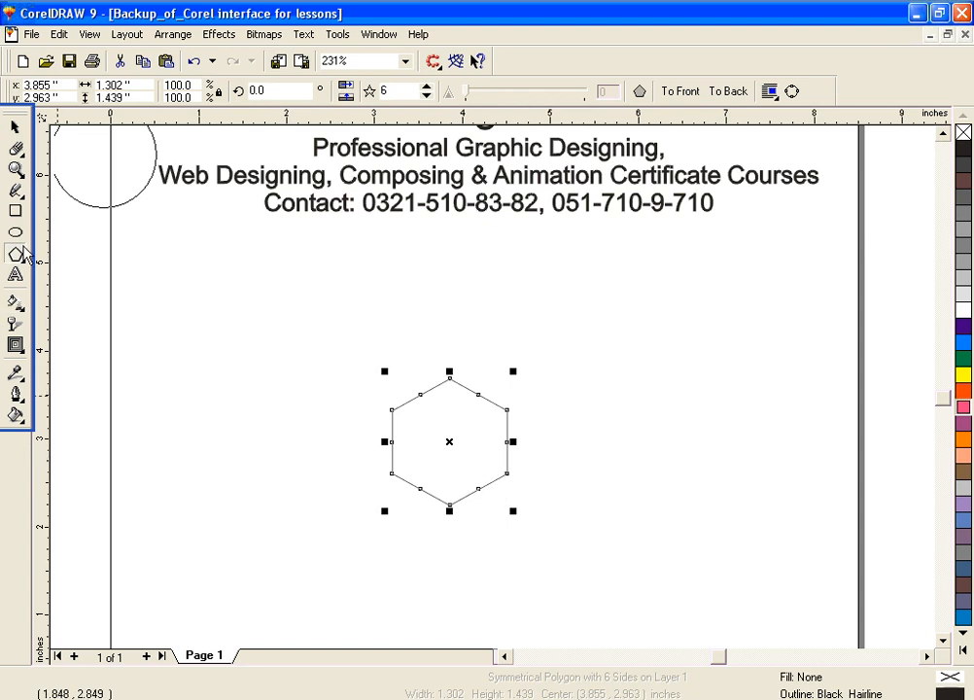
{"action": "left_click", "coordinate": [18, 147]}
{"action": "left_click", "coordinate": [56, 154]}
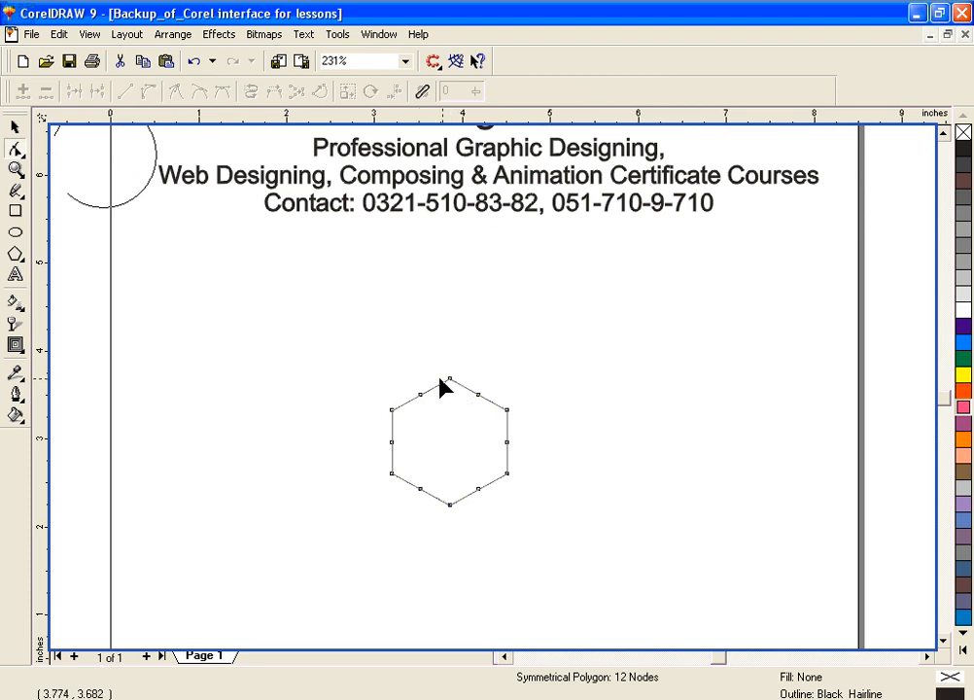
{"action": "left_click_drag", "start_coordinate": [419, 394], "coordinate": [622, 451]}
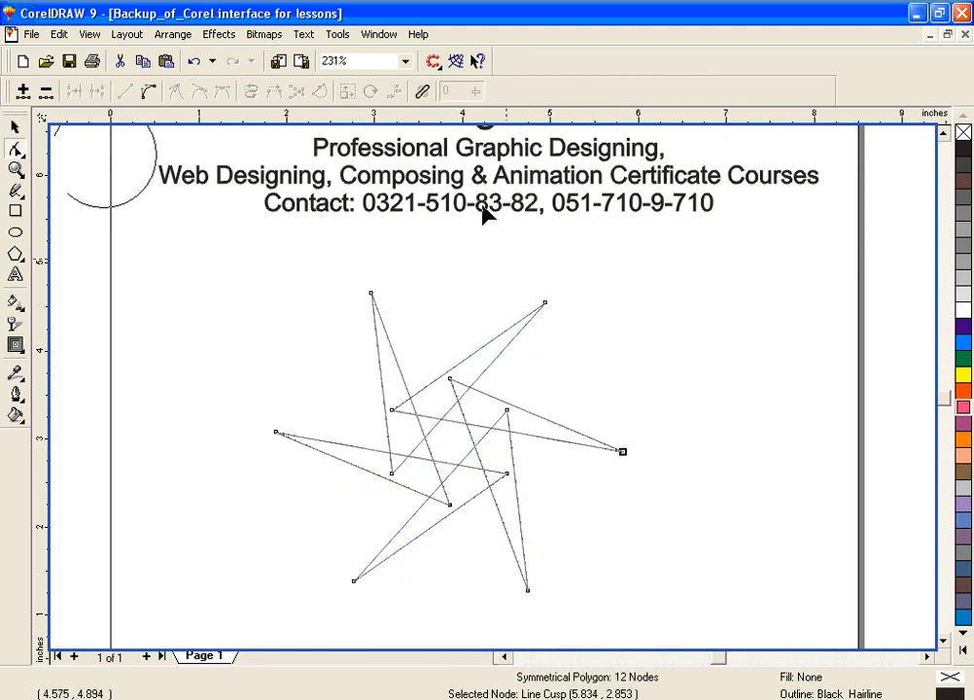
Step: Select the twisted star and raise its number of points to 9
{"action": "left_click", "coordinate": [15, 129]}
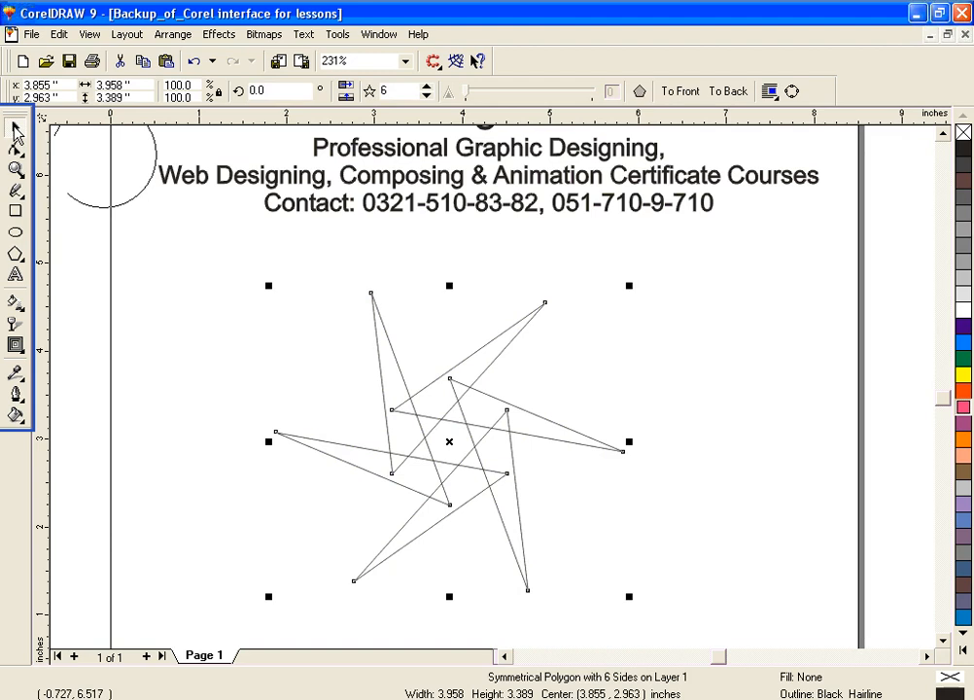
{"action": "left_click", "coordinate": [400, 90]}
{"action": "left_click", "coordinate": [428, 86]}
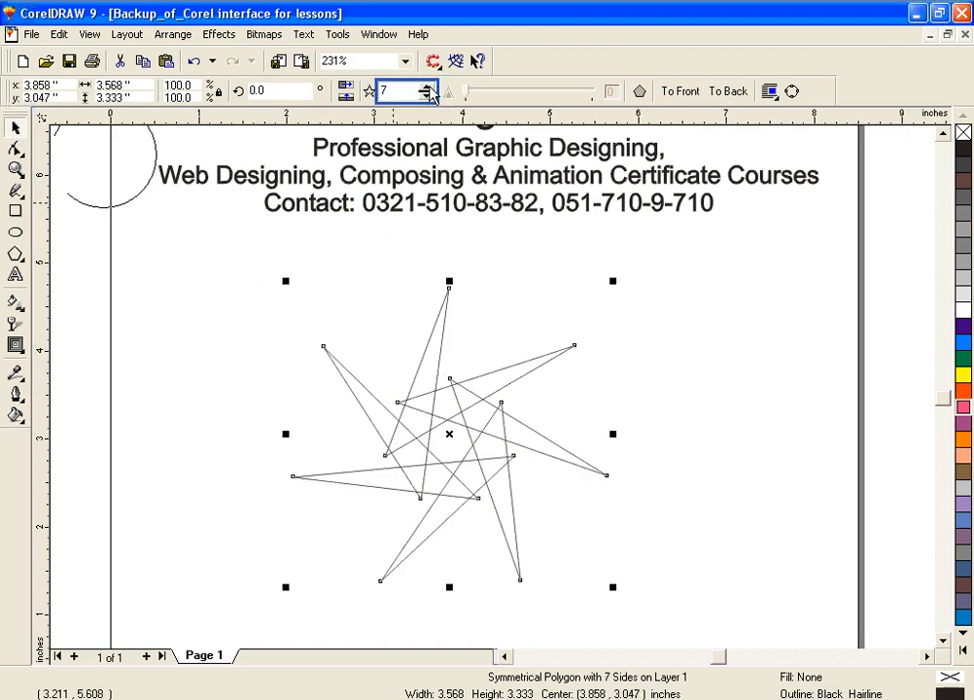
{"action": "left_click", "coordinate": [428, 87]}
{"action": "left_click", "coordinate": [428, 87]}
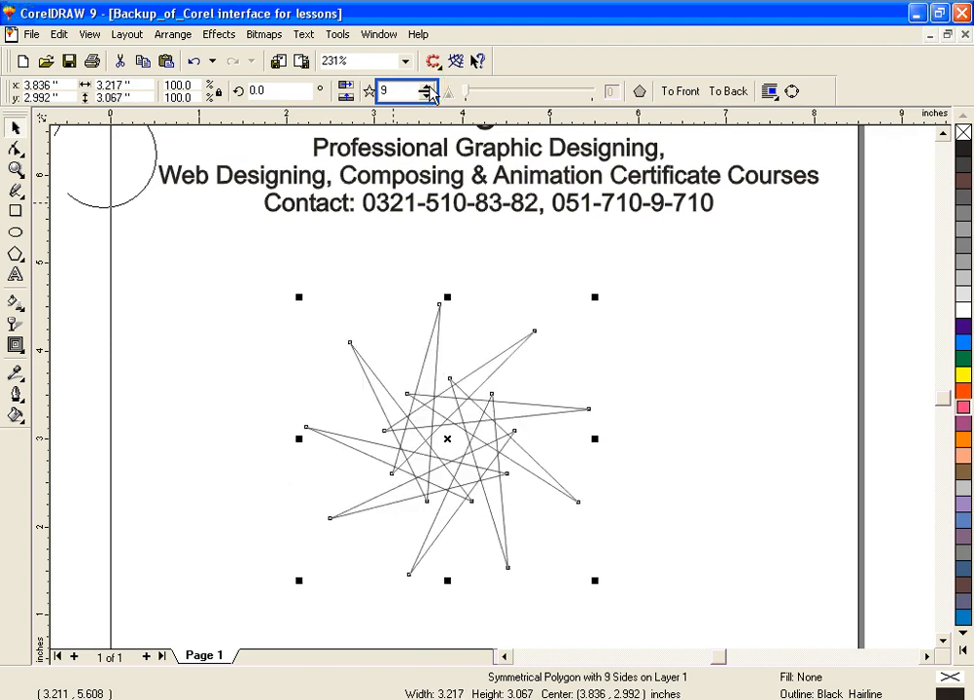
Step: Lower the twisted star's number of points to 3
{"action": "left_click", "coordinate": [428, 94]}
{"action": "left_click", "coordinate": [428, 94]}
{"action": "left_click", "coordinate": [428, 94]}
{"action": "left_click", "coordinate": [428, 95]}
{"action": "left_click", "coordinate": [428, 94]}
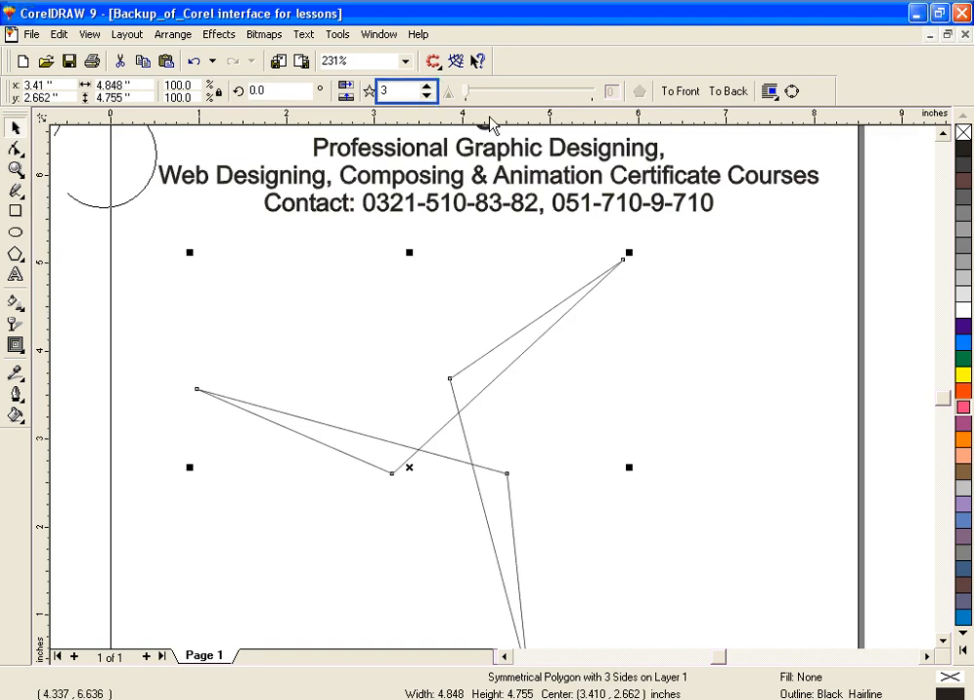
Step: Raise the twisted star's number of points to 8 and fill it with cyan
{"action": "left_click", "coordinate": [427, 87]}
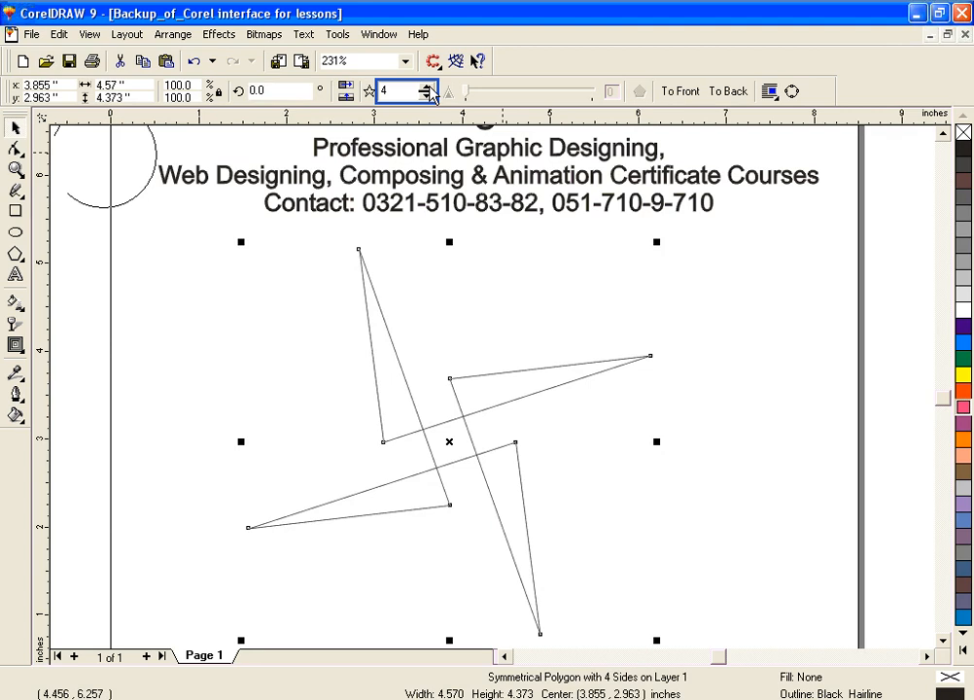
{"action": "left_click", "coordinate": [428, 88]}
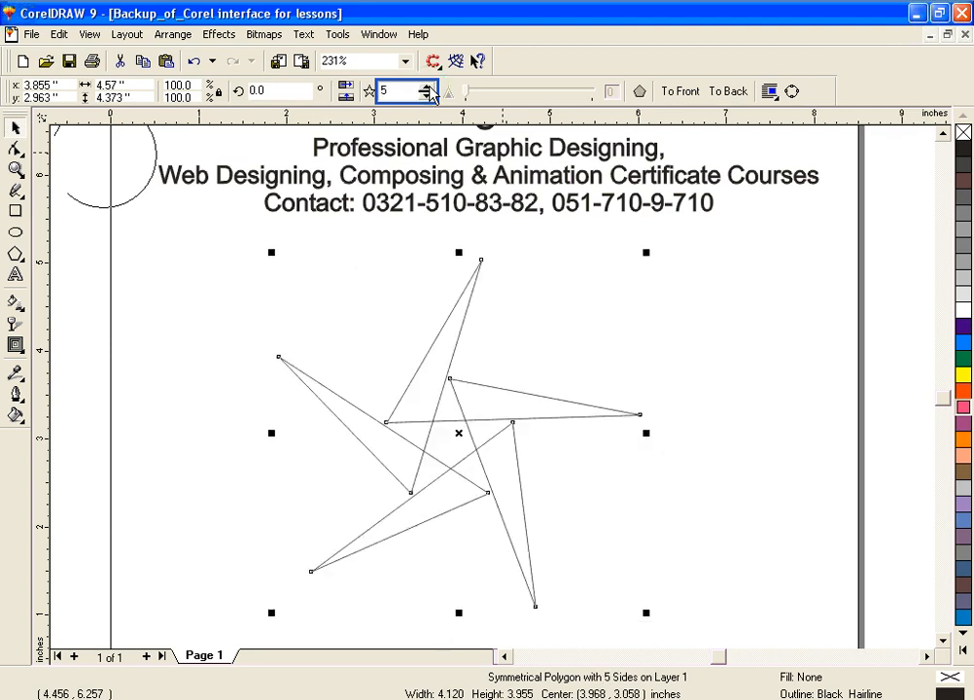
{"action": "left_click", "coordinate": [428, 88]}
{"action": "left_click", "coordinate": [428, 88]}
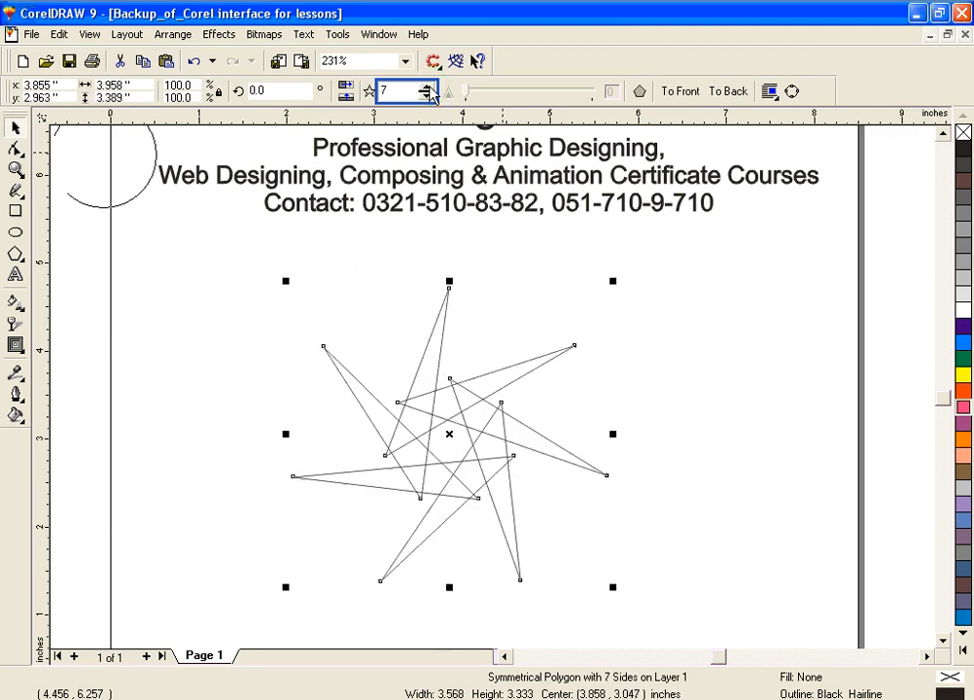
{"action": "left_click", "coordinate": [428, 88]}
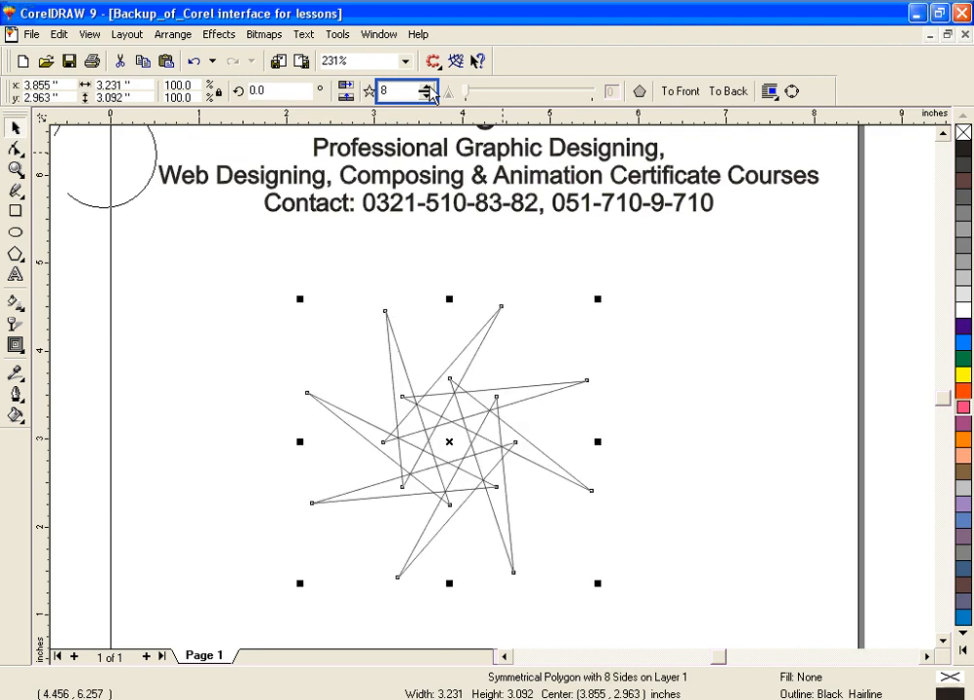
{"action": "left_click", "coordinate": [963, 343]}
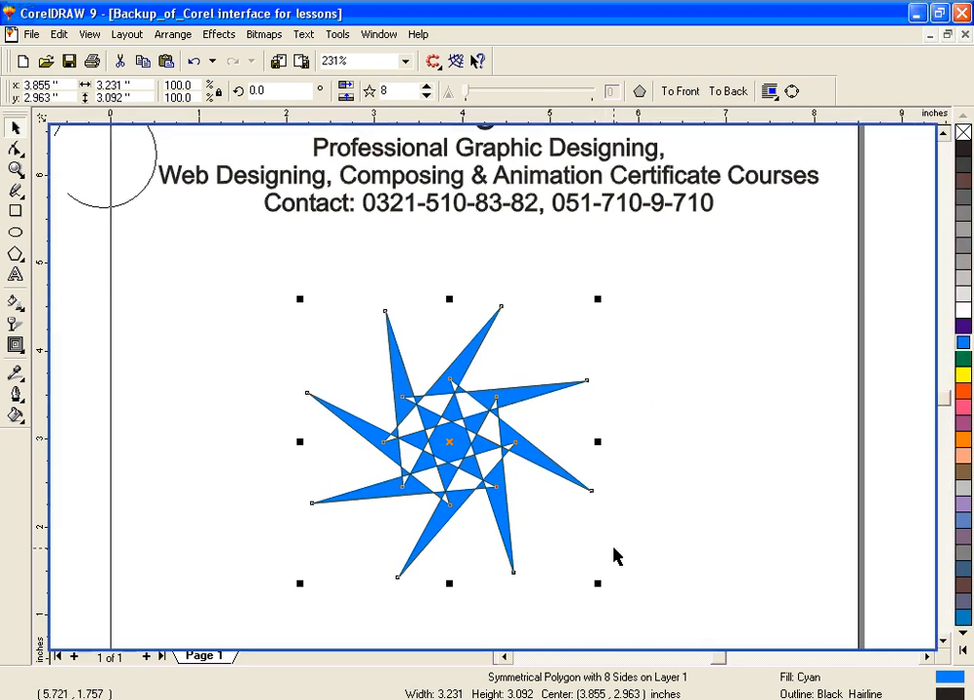
Step: Delete the star and draw an 8-revolution logarithmic spiral about 3.5 inches wide in the empty area below the text
{"action": "key", "text": "Delete"}
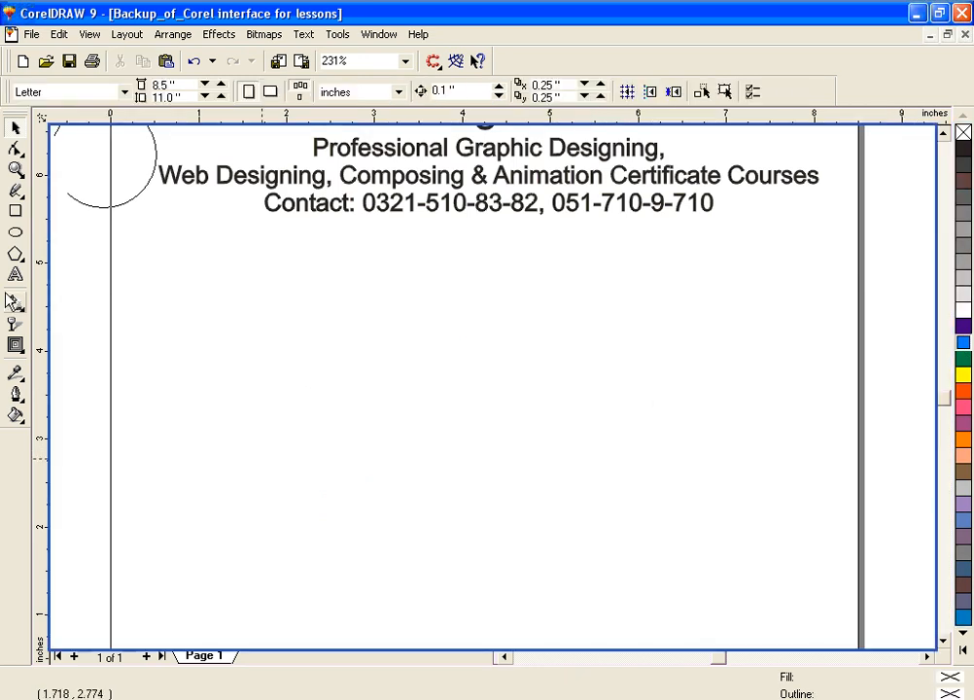
{"action": "left_click", "coordinate": [16, 255]}
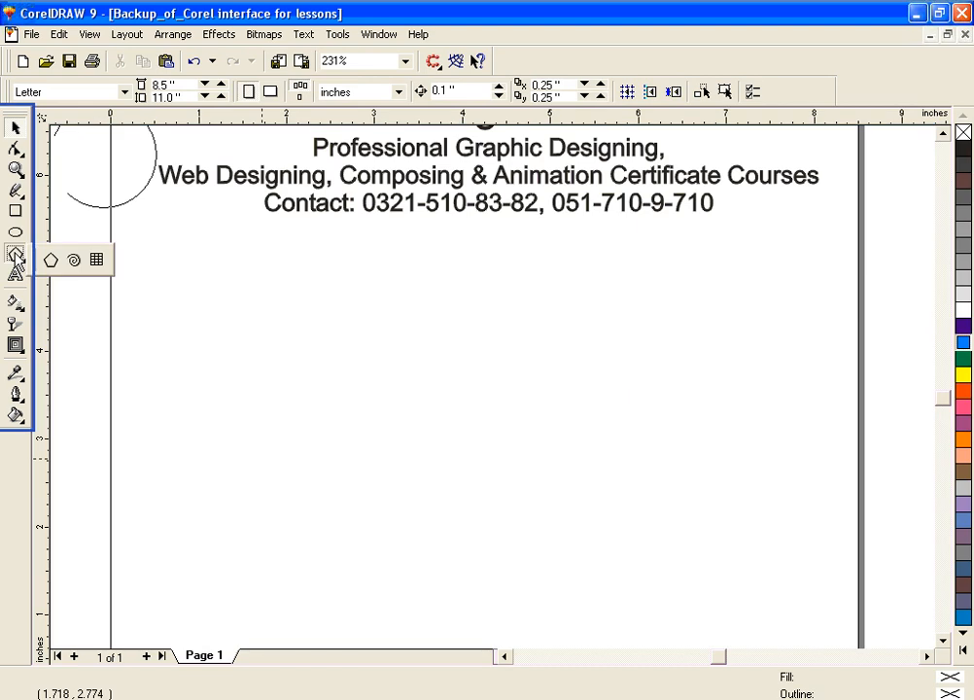
{"action": "left_click", "coordinate": [74, 260]}
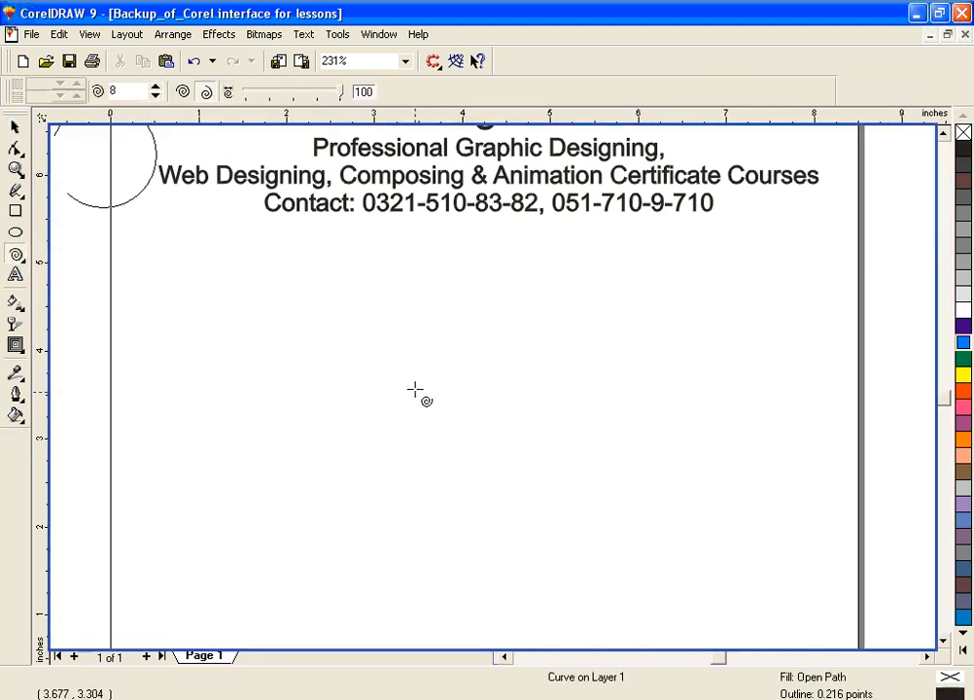
{"action": "left_click_drag", "start_coordinate": [420, 390], "coordinate": [569, 504]}
Step: Give the spiral an 8-point outline in red with a dotted line style
{"action": "left_click", "coordinate": [16, 393]}
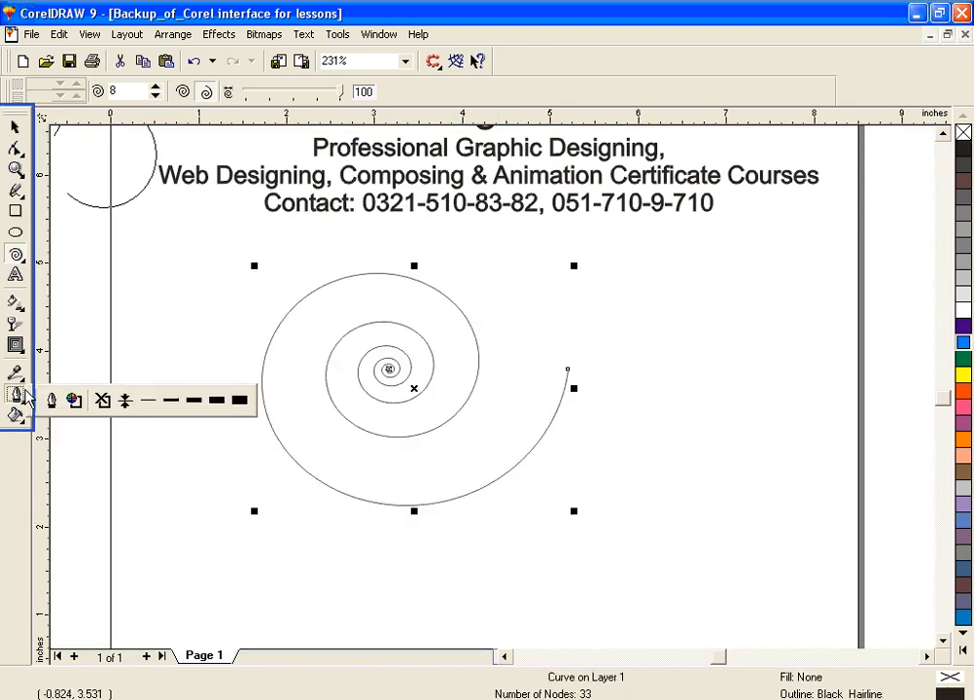
{"action": "left_click", "coordinate": [194, 400]}
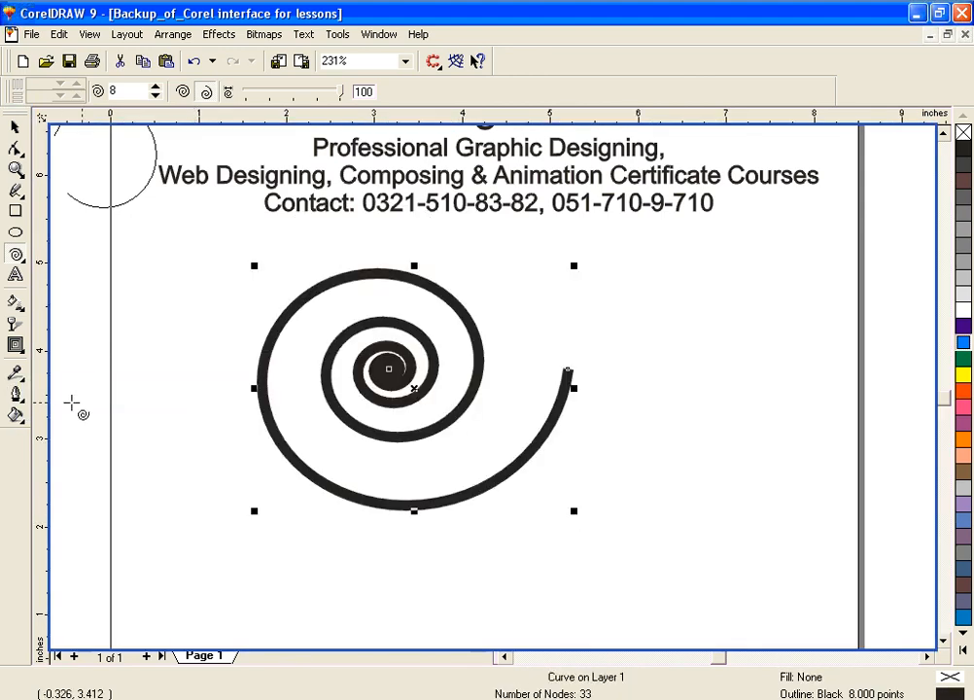
{"action": "left_click", "coordinate": [17, 396]}
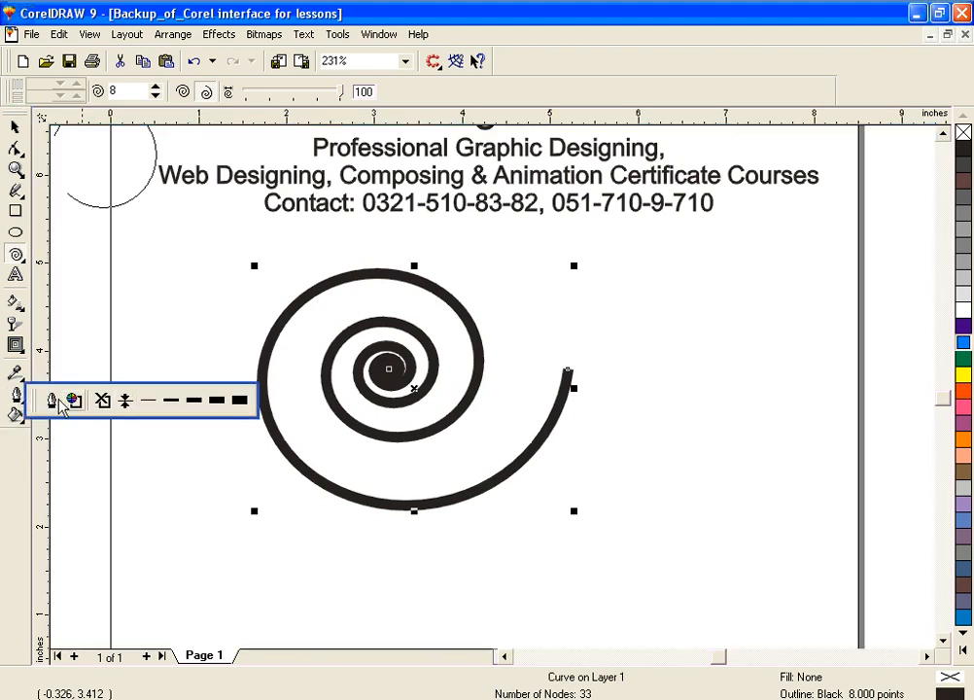
{"action": "left_click", "coordinate": [55, 401]}
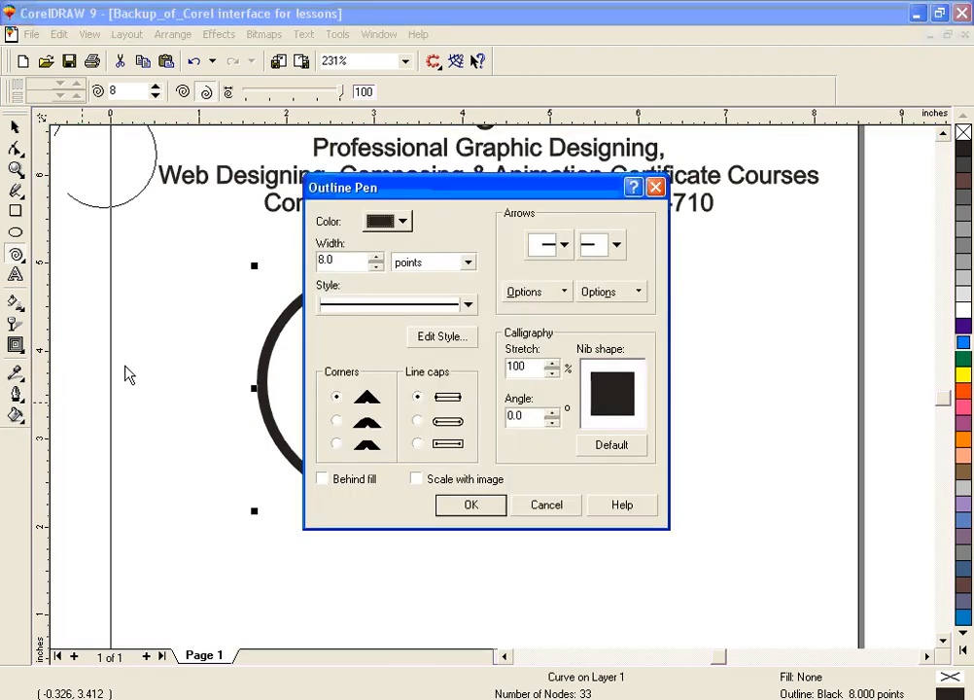
{"action": "left_click", "coordinate": [402, 223]}
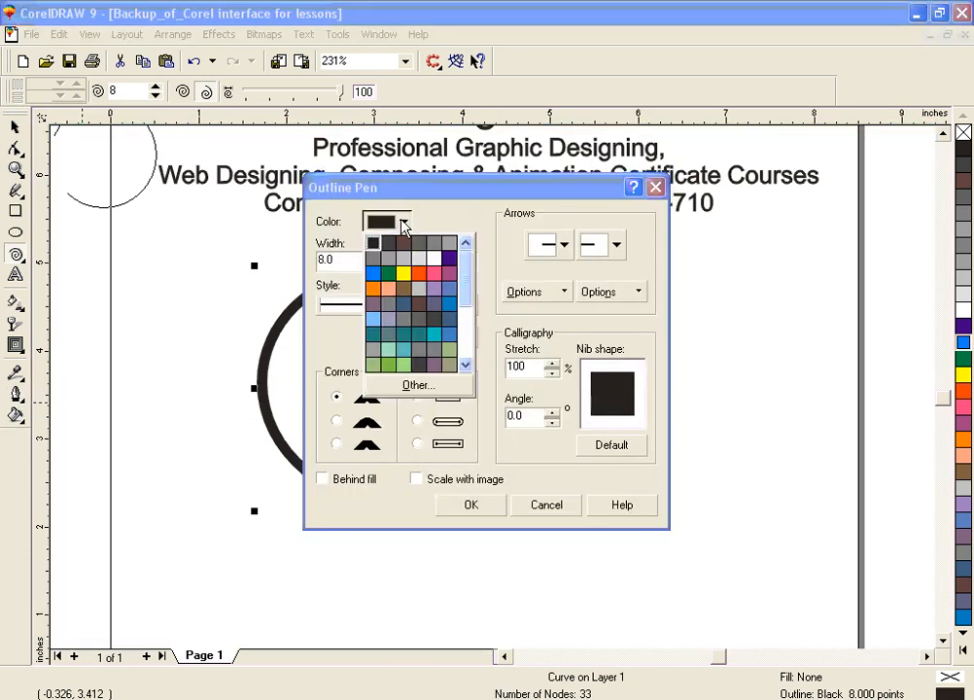
{"action": "left_click", "coordinate": [422, 276]}
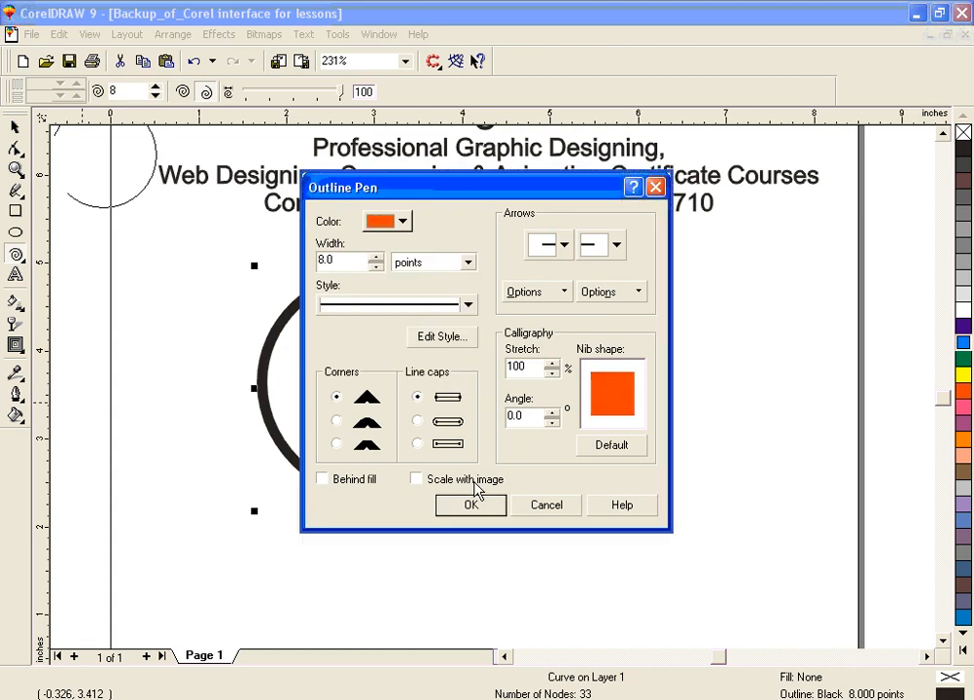
{"action": "left_click", "coordinate": [469, 307]}
{"action": "left_click", "coordinate": [441, 377]}
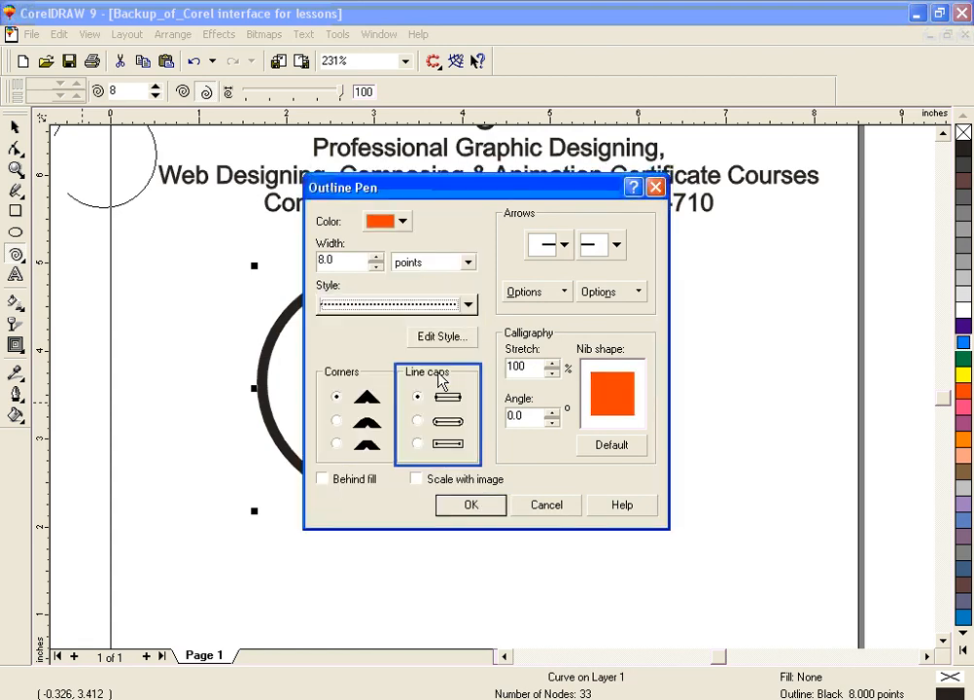
{"action": "left_click", "coordinate": [472, 507]}
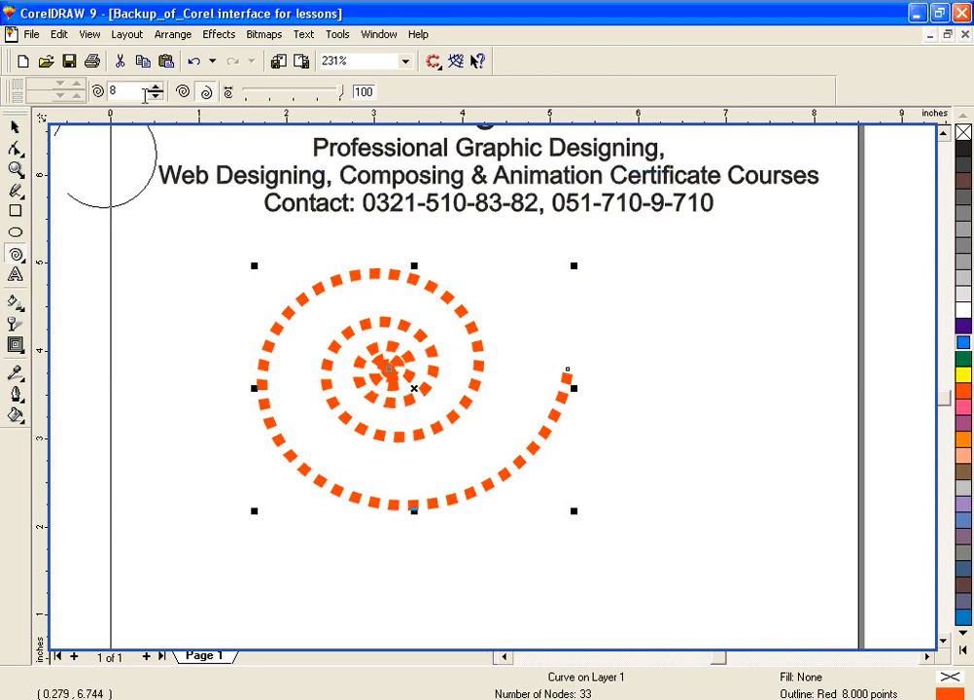
Step: Set the spiral revolutions to 4 and draw a second spiral about 2.7 inches wide overlapping the dotted spiral's open end
{"action": "left_click", "coordinate": [156, 91]}
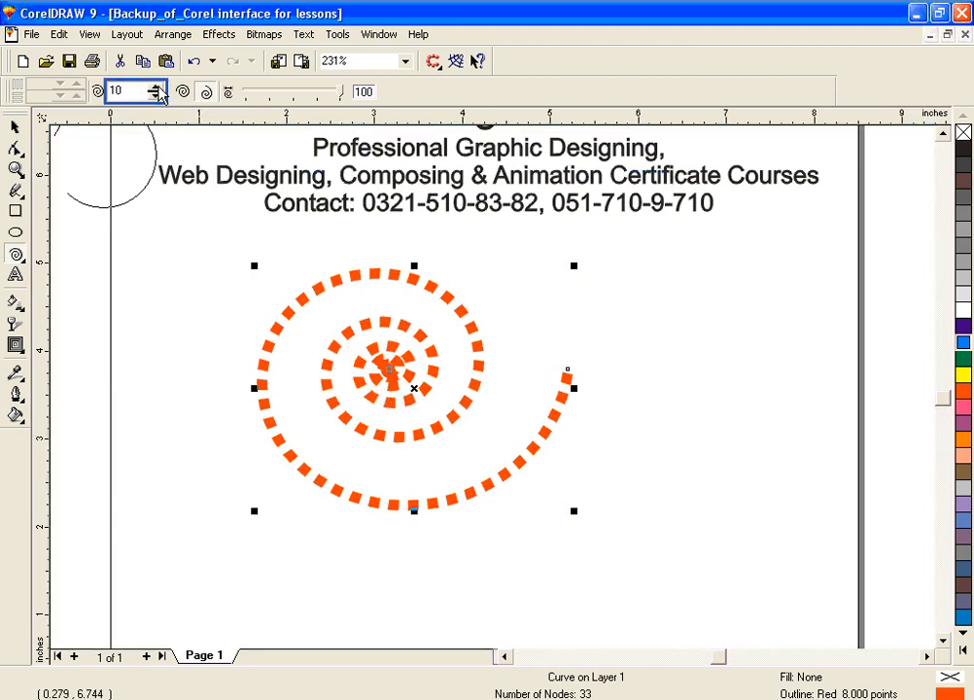
{"action": "left_click", "coordinate": [155, 87]}
{"action": "left_click_drag", "start_coordinate": [157, 91], "coordinate": [158, 103]}
{"action": "left_click", "coordinate": [156, 96]}
{"action": "left_click", "coordinate": [155, 96]}
{"action": "left_click", "coordinate": [155, 97]}
{"action": "left_click_drag", "start_coordinate": [628, 392], "coordinate": [742, 474]}
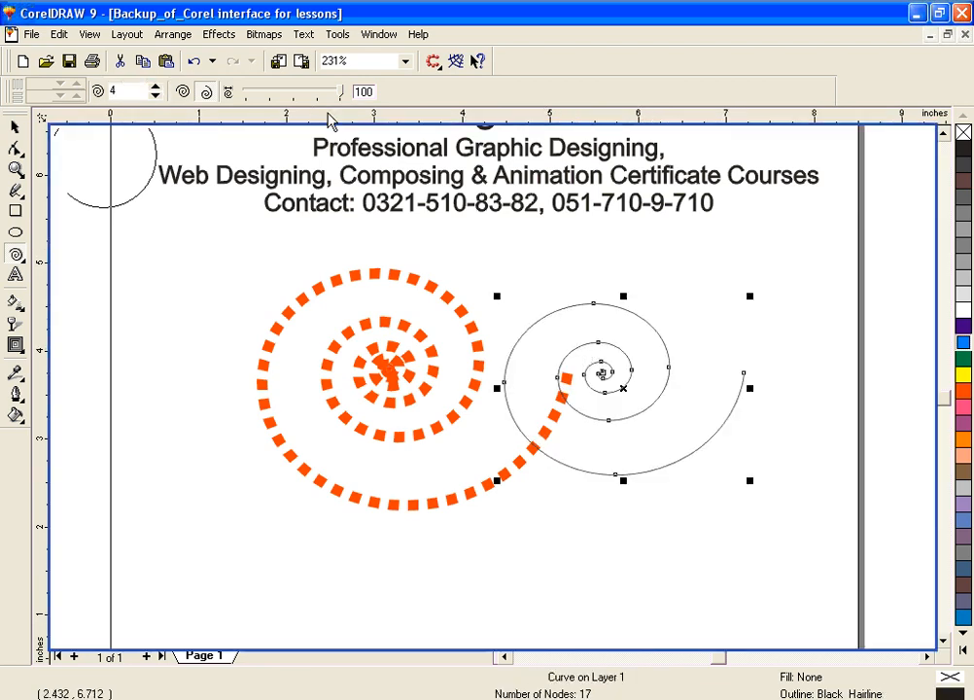
Step: Set the spiral expansion factor to 41 and draw a third spiral across the page's left edge
{"action": "left_click_drag", "start_coordinate": [341, 91], "coordinate": [284, 102]}
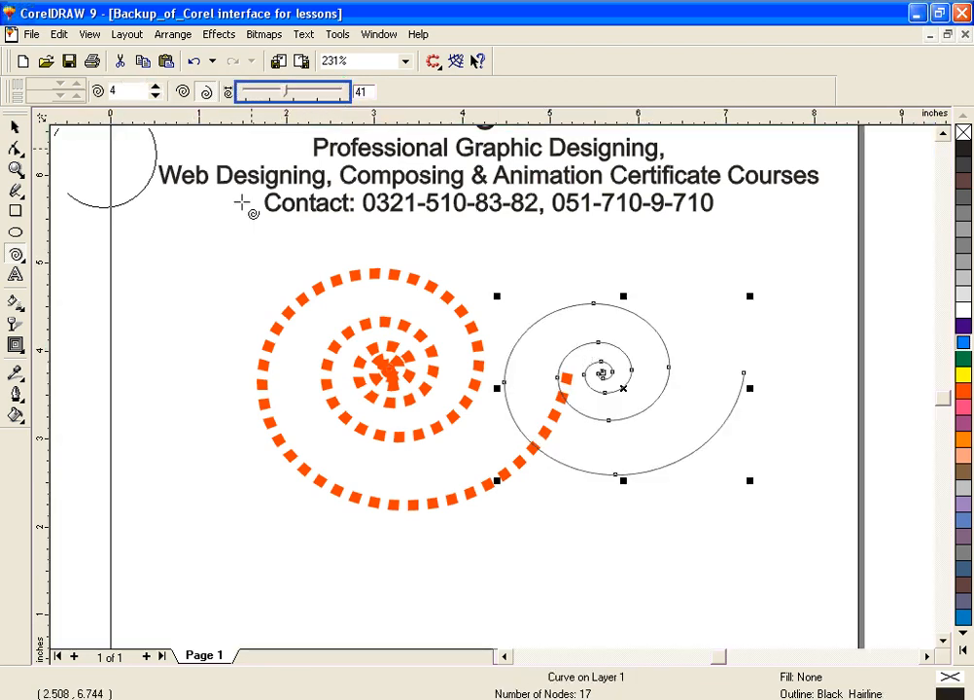
{"action": "left_click_drag", "start_coordinate": [132, 329], "coordinate": [248, 434]}
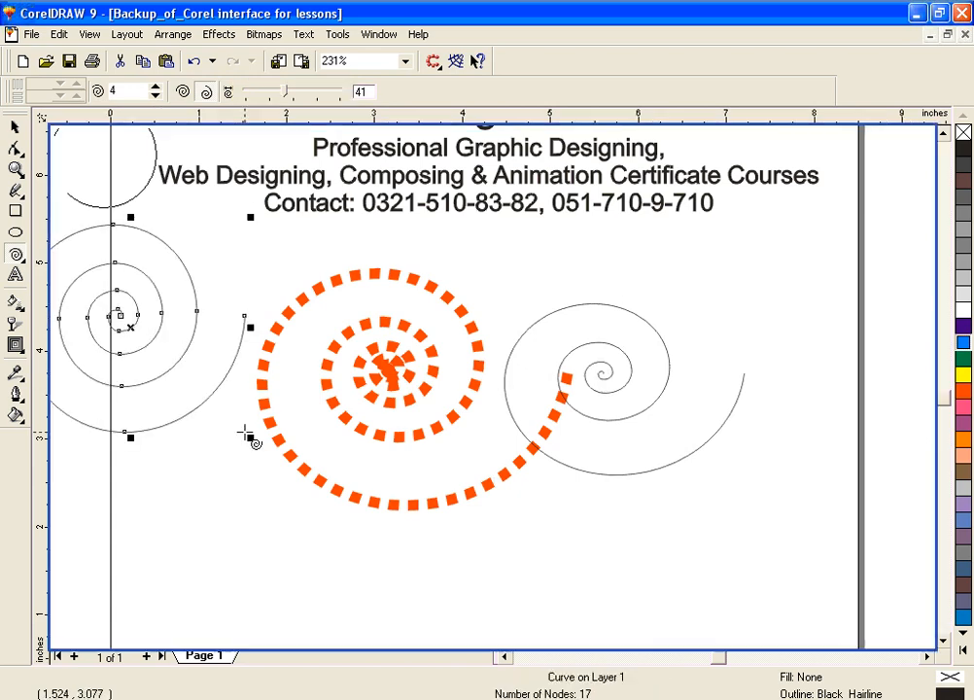
Step: Undo all three spirals together with the outline changes
{"action": "key", "text": "ctrl+z"}
{"action": "key", "text": "ctrl+z"}
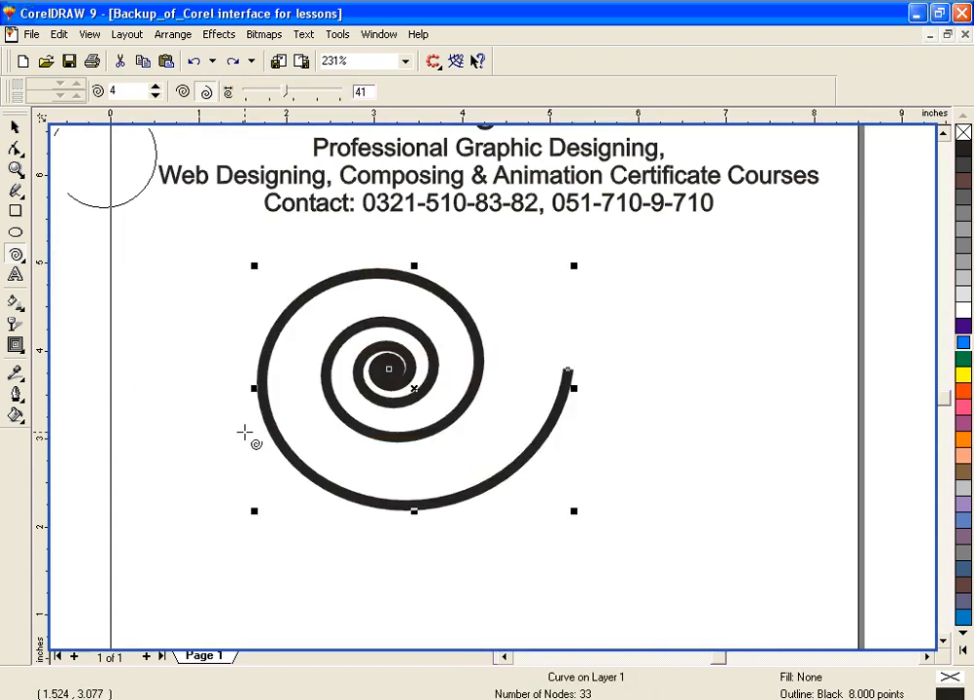
{"action": "key", "text": "ctrl+z"}
{"action": "key", "text": "ctrl+z"}
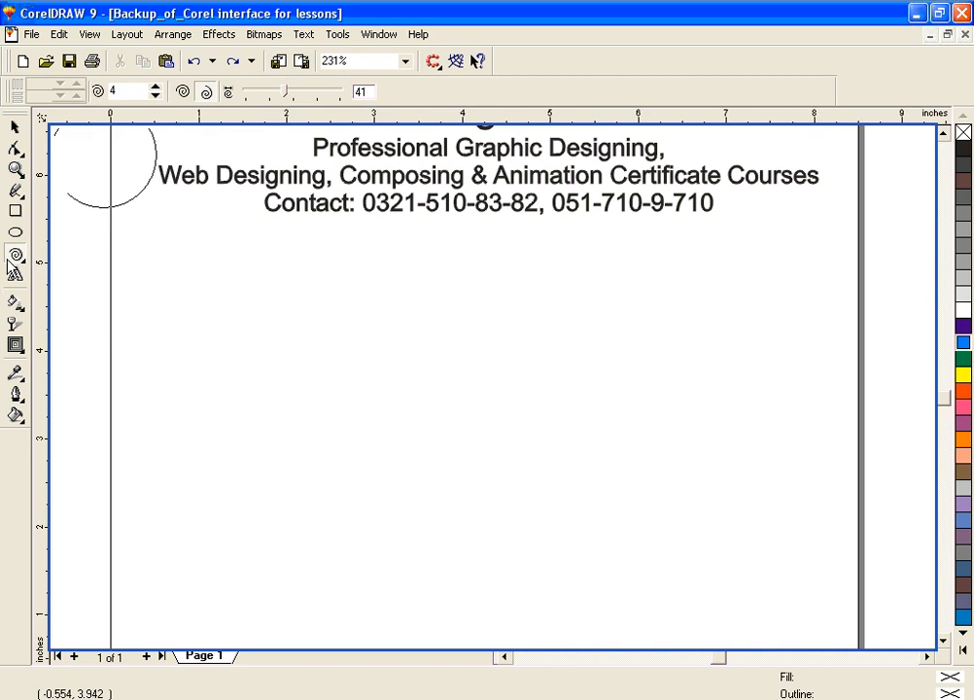
Step: Draw a square graph paper grid of 10 columns by 10 rows, about 2.73 inches wide, below the text
{"action": "left_click", "coordinate": [15, 256]}
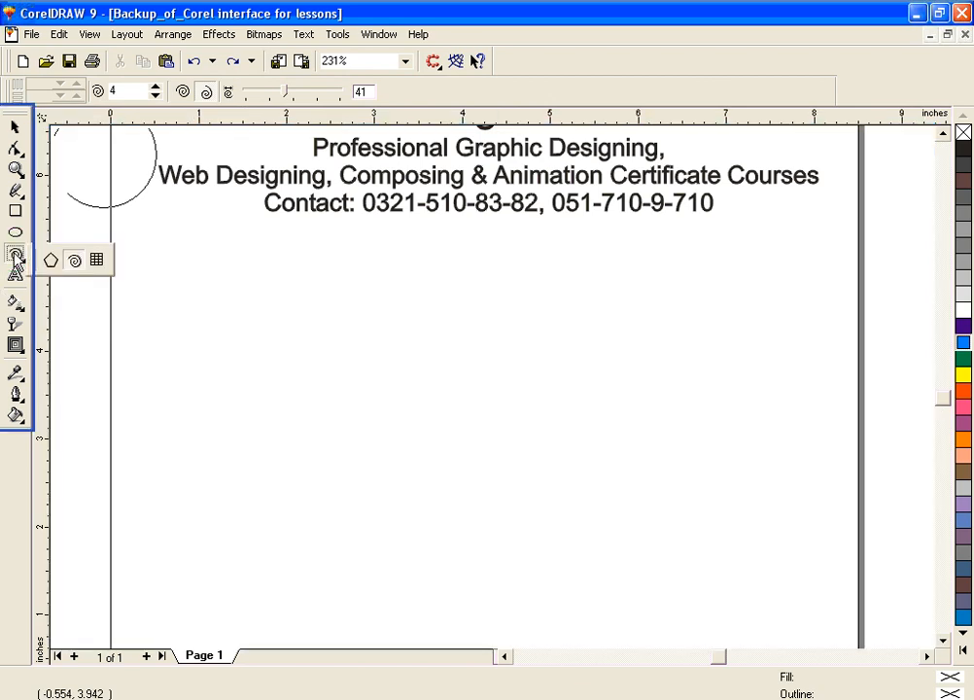
{"action": "left_click", "coordinate": [97, 261]}
{"action": "double_click", "coordinate": [39, 85]}
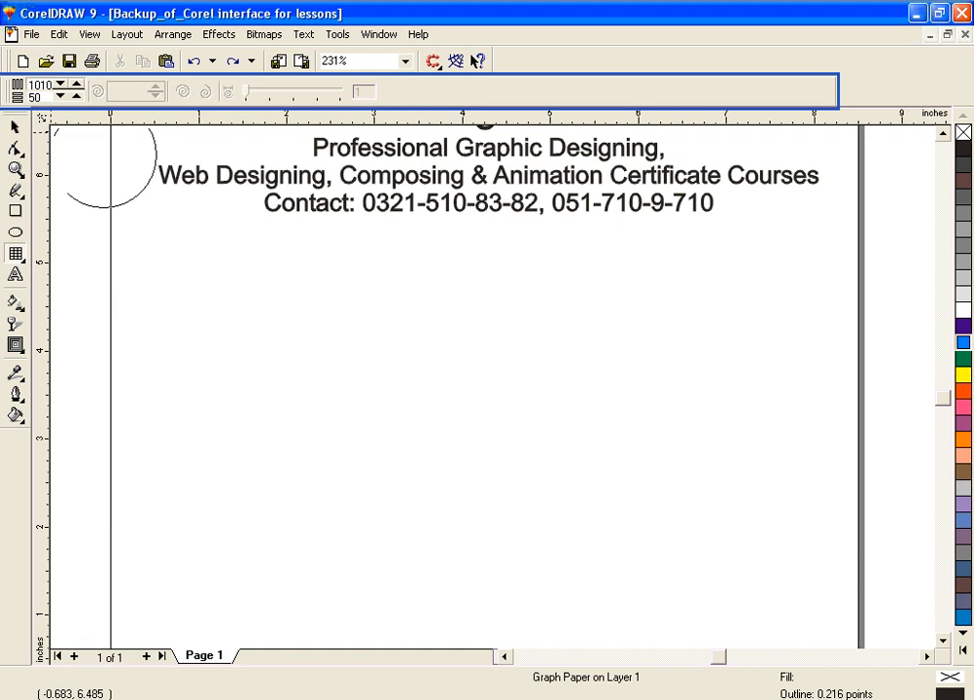
{"action": "key", "text": "Tab"}
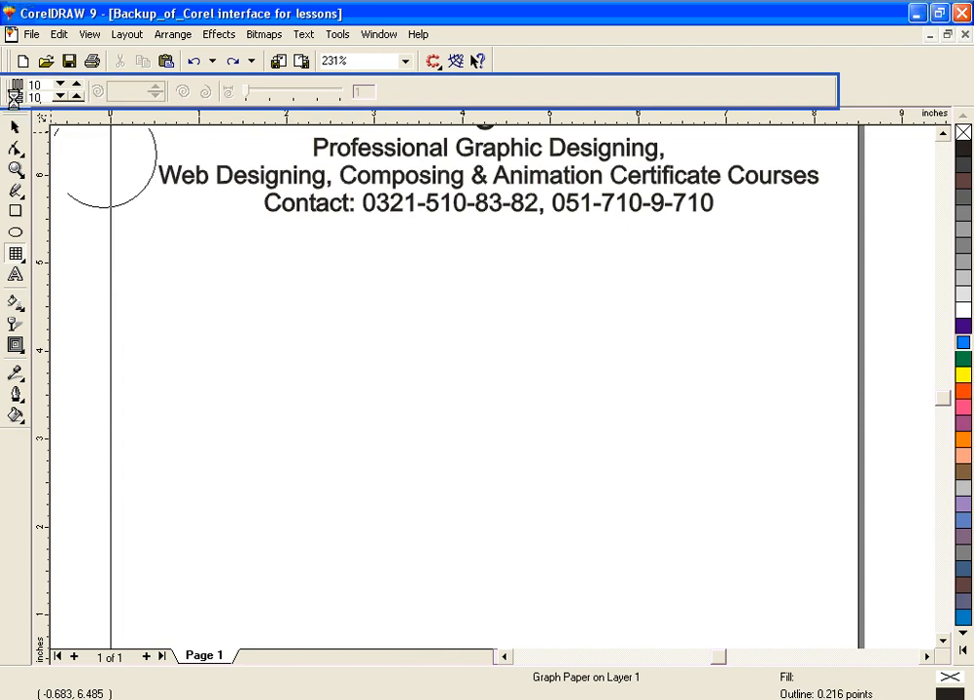
{"action": "left_click", "coordinate": [358, 369]}
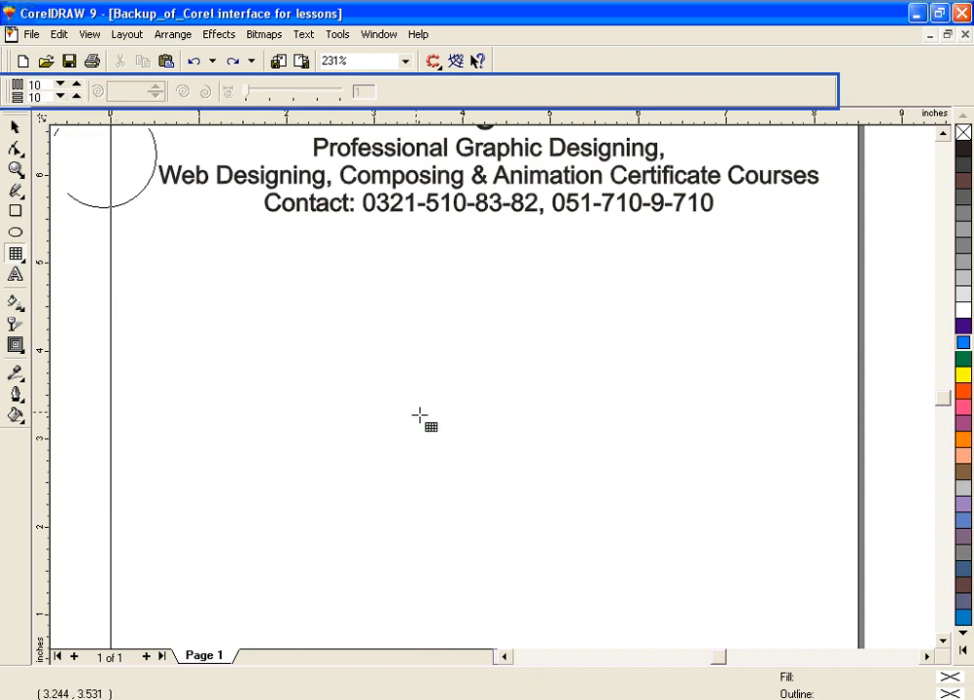
{"action": "mouse_move", "coordinate": [366, 352]}
{"action": "left_mouse_down"}
{"action": "mouse_move", "coordinate": [493, 478]}
{"action": "mouse_move", "coordinate": [632, 586]}
{"action": "mouse_move", "coordinate": [620, 589]}
{"action": "mouse_move", "coordinate": [567, 499]}
{"action": "mouse_move", "coordinate": [567, 468]}
{"action": "mouse_move", "coordinate": [594, 444]}
{"action": "mouse_move", "coordinate": [633, 468]}
{"action": "mouse_move", "coordinate": [550, 348]}
{"action": "mouse_move", "coordinate": [457, 257]}
{"action": "mouse_move", "coordinate": [516, 291]}
{"action": "mouse_move", "coordinate": [486, 268]}
{"action": "left_mouse_up"}
{"action": "key", "text": "shift"}
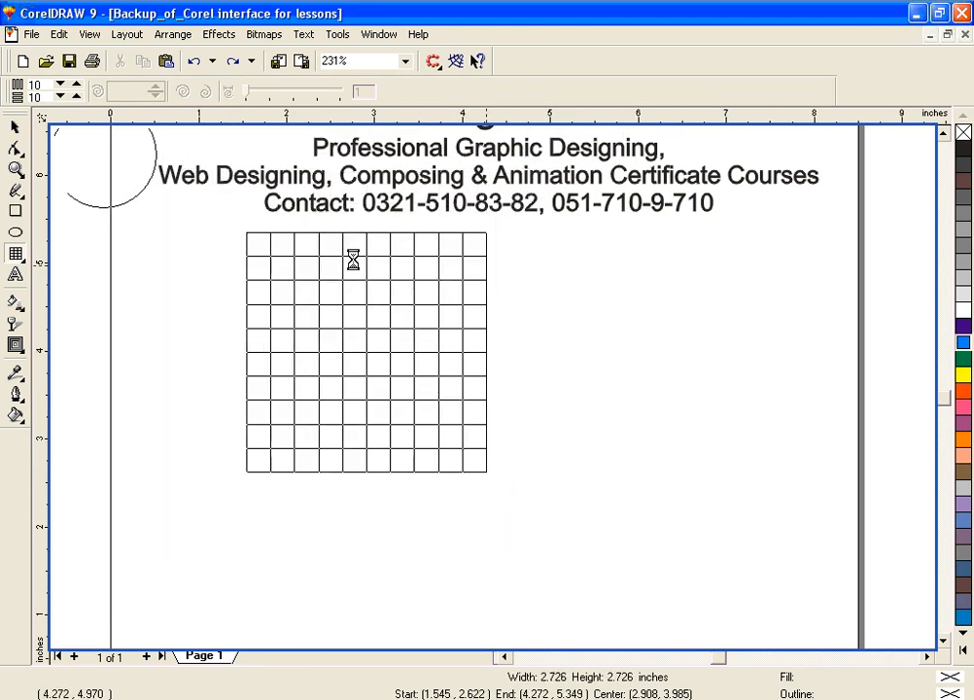
Step: Move the grid to about x 4.0, y 3.2 inches in the empty area and delete it
{"action": "left_click", "coordinate": [14, 127]}
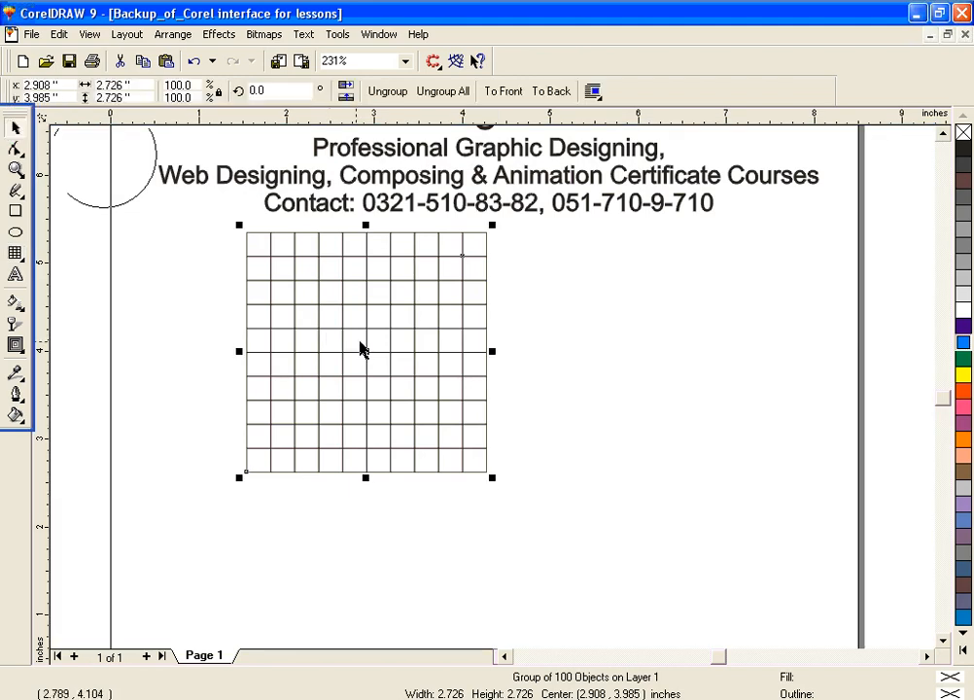
{"action": "left_click_drag", "start_coordinate": [367, 349], "coordinate": [461, 418]}
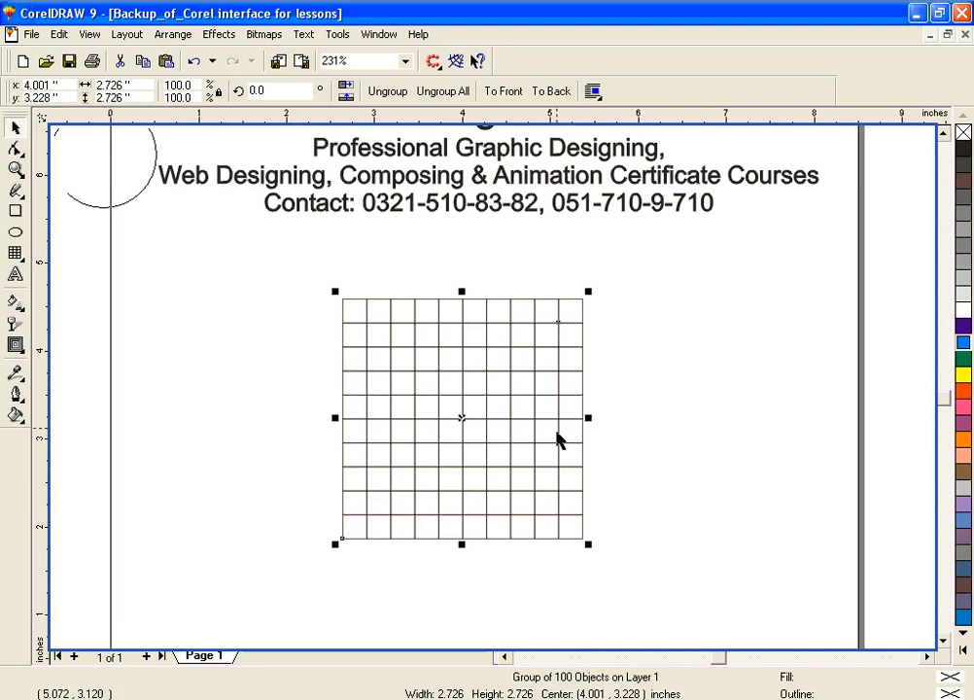
{"action": "key", "text": "Delete"}
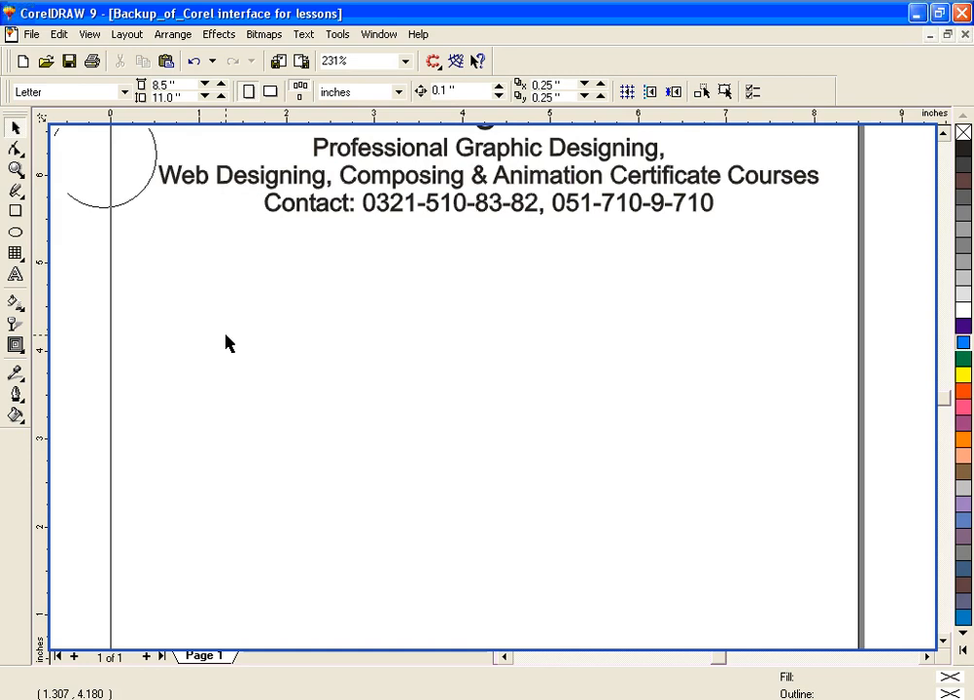
{"action": "key", "text": "F8"}
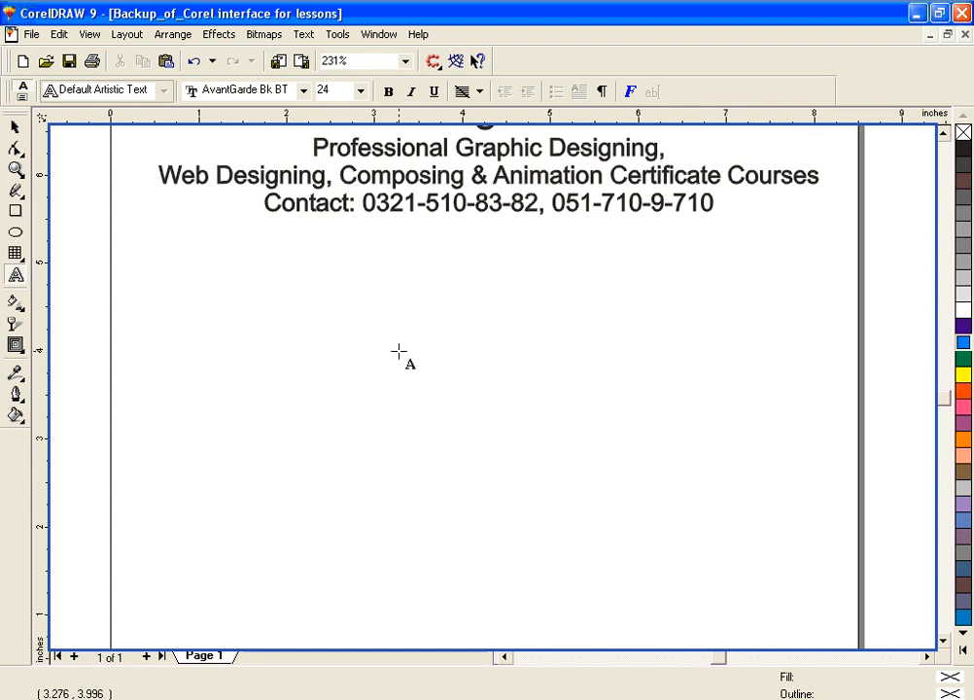
{"action": "left_click", "coordinate": [309, 322]}
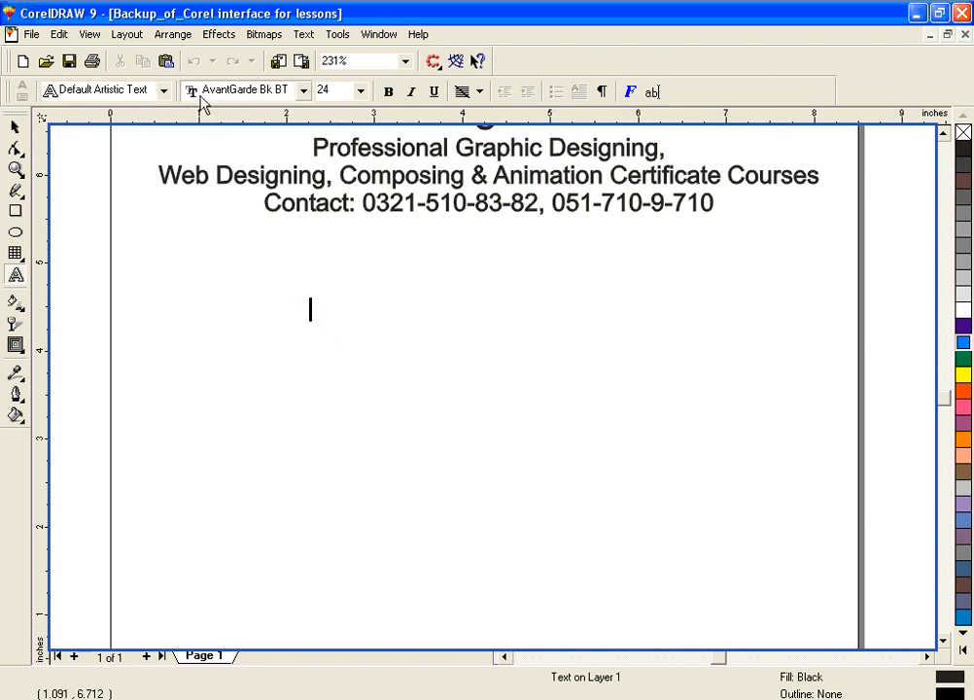
{"action": "left_click", "coordinate": [302, 93]}
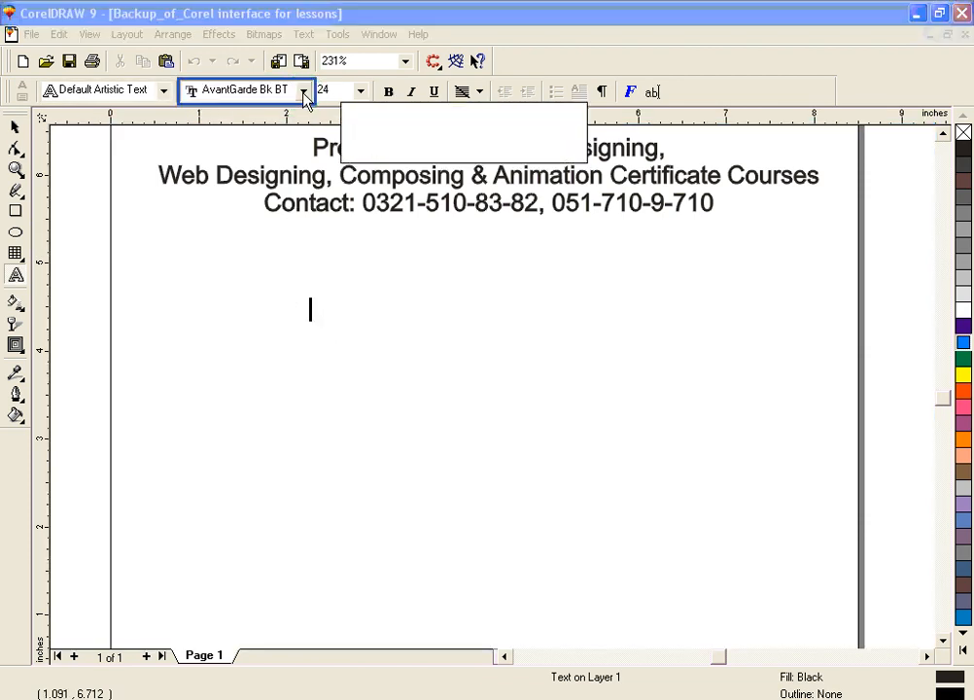
{"action": "left_click_drag", "start_coordinate": [333, 169], "coordinate": [336, 139]}
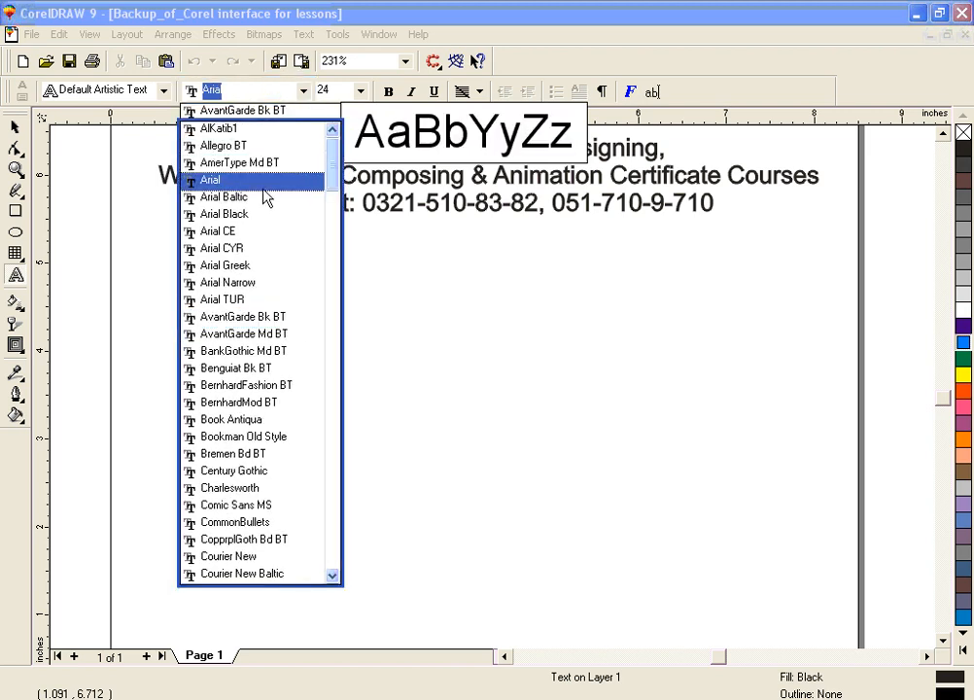
{"action": "left_click", "coordinate": [263, 198]}
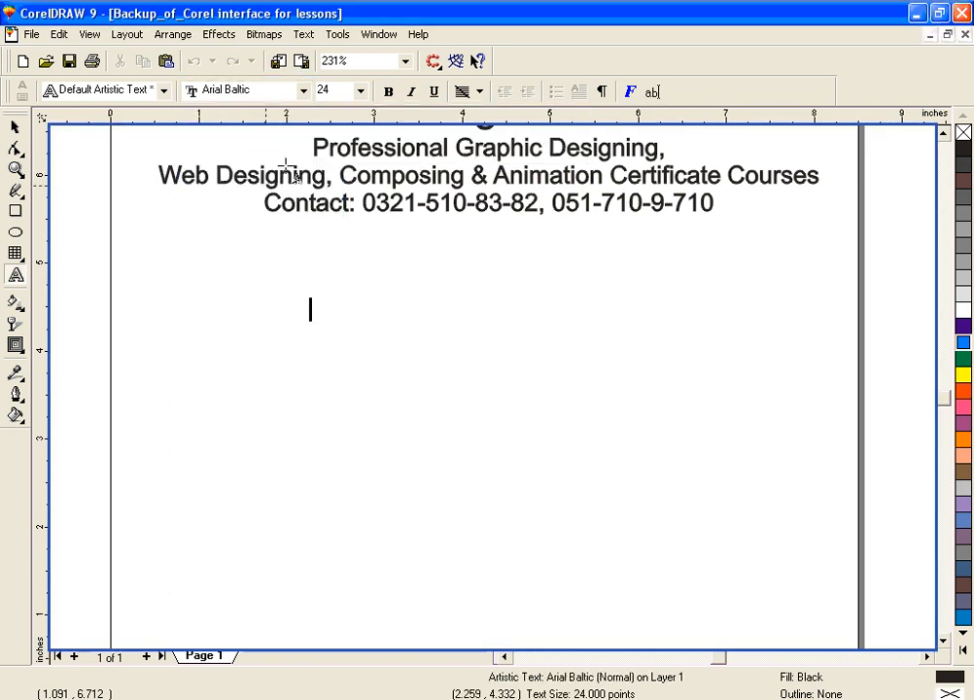
{"action": "left_click", "coordinate": [303, 90]}
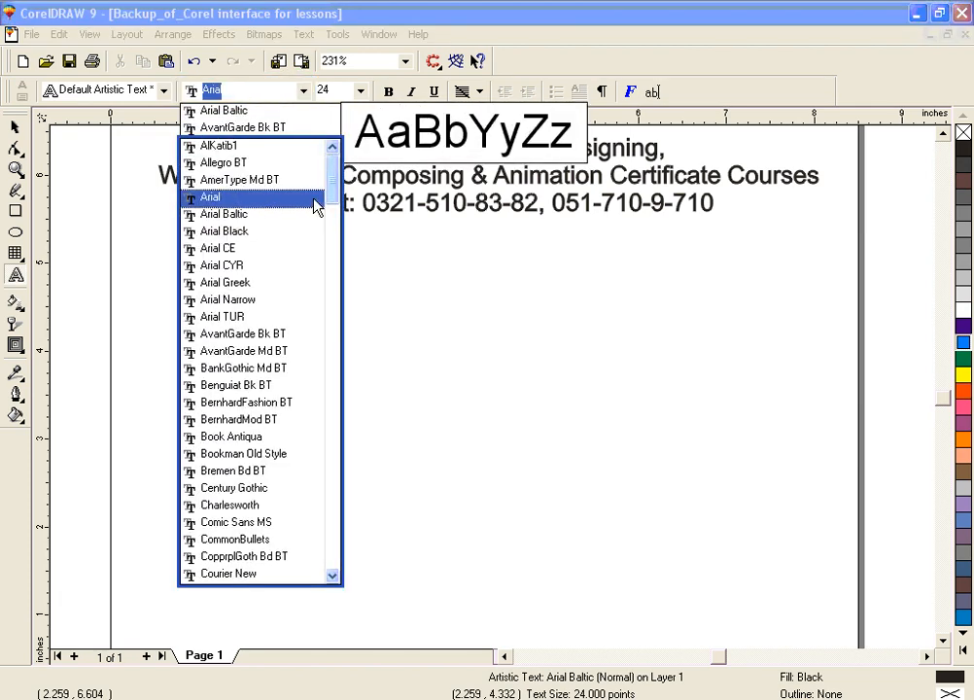
{"action": "left_click", "coordinate": [316, 199]}
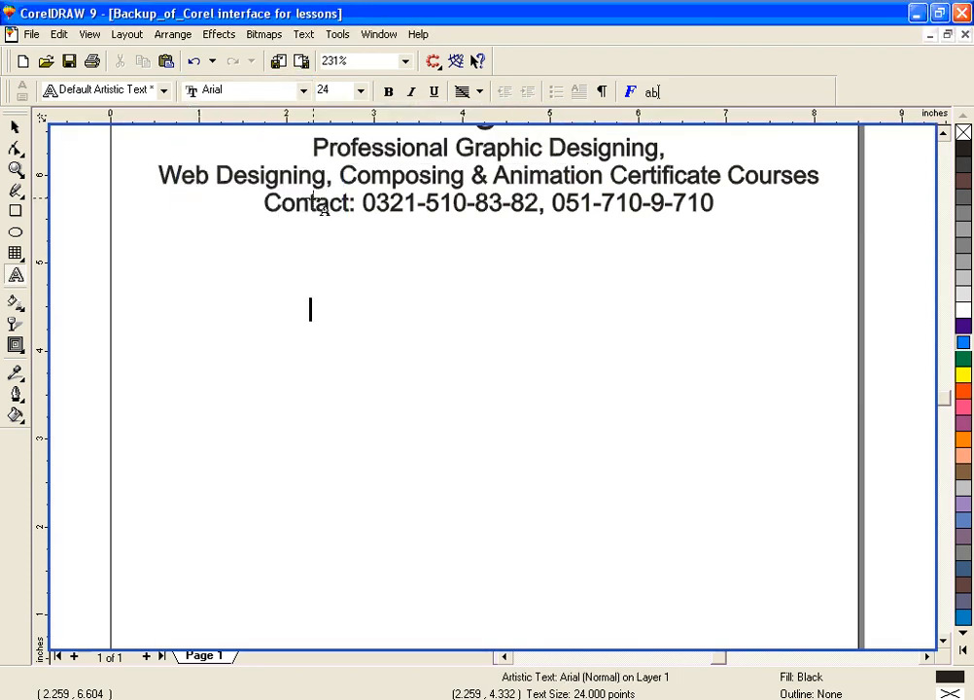
{"action": "left_click", "coordinate": [359, 90]}
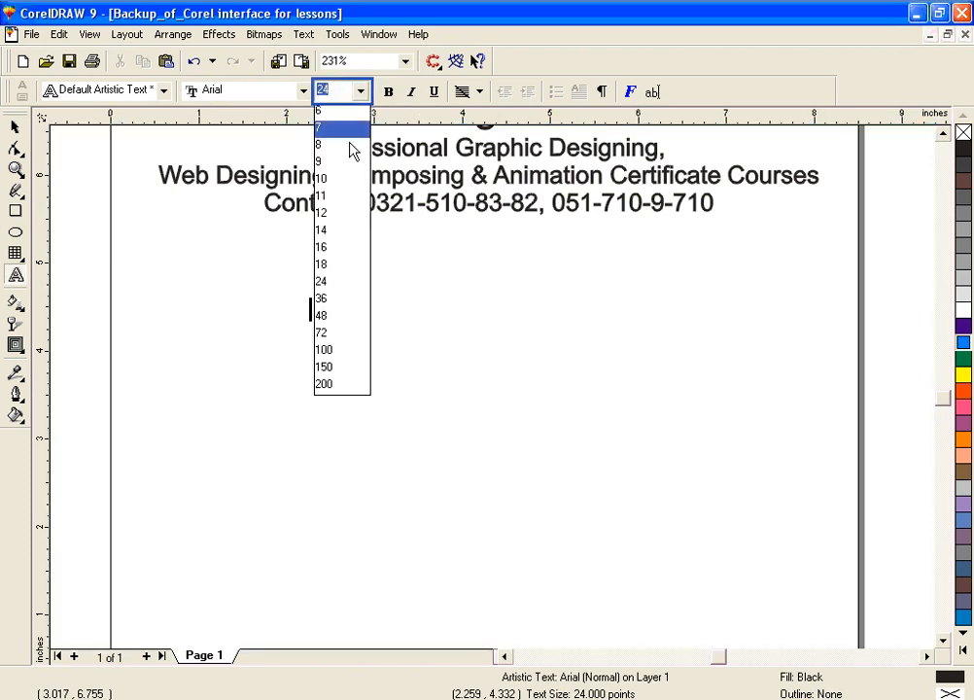
{"action": "left_click", "coordinate": [342, 324]}
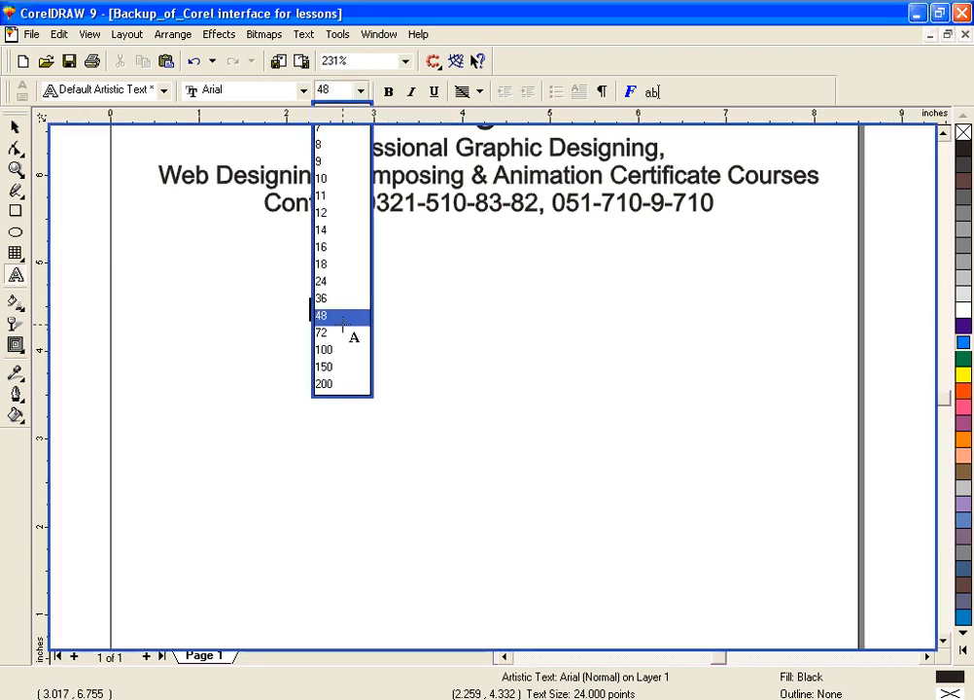
{"action": "left_click", "coordinate": [15, 130]}
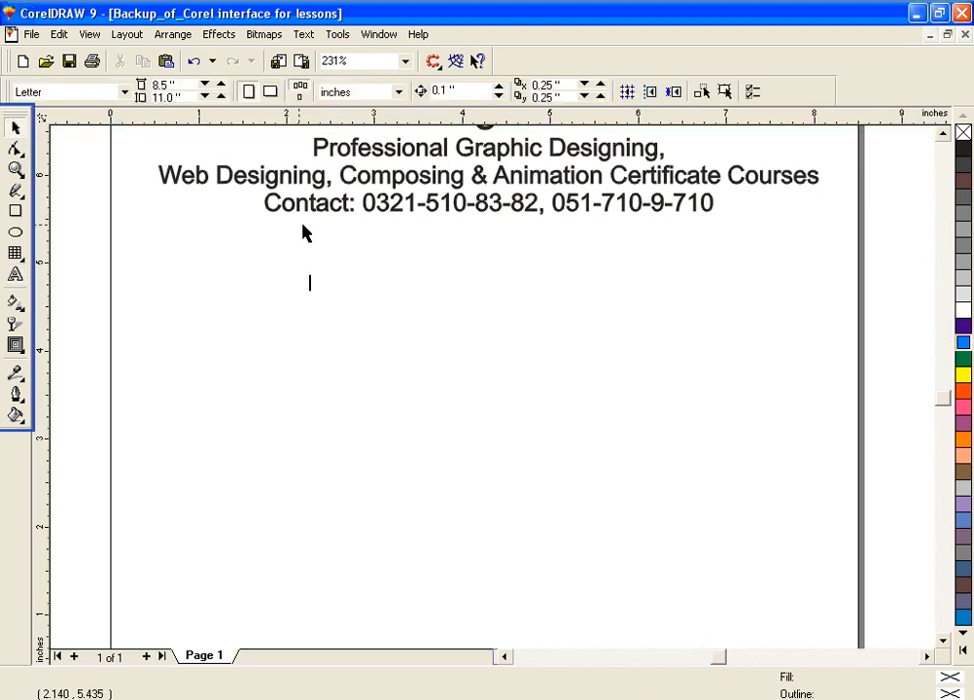
Step: Add the artistic text "TEXT" in Arial 48 pt below the contact line and move it to about x 2.99, y 3.62 inches
{"action": "left_click", "coordinate": [15, 275]}
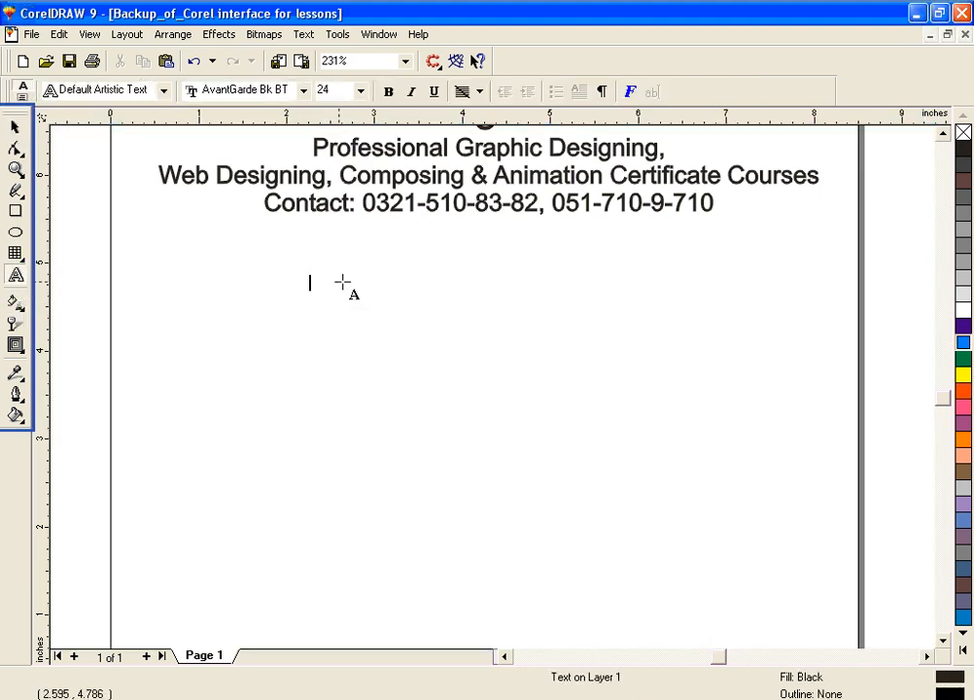
{"action": "left_click", "coordinate": [309, 286]}
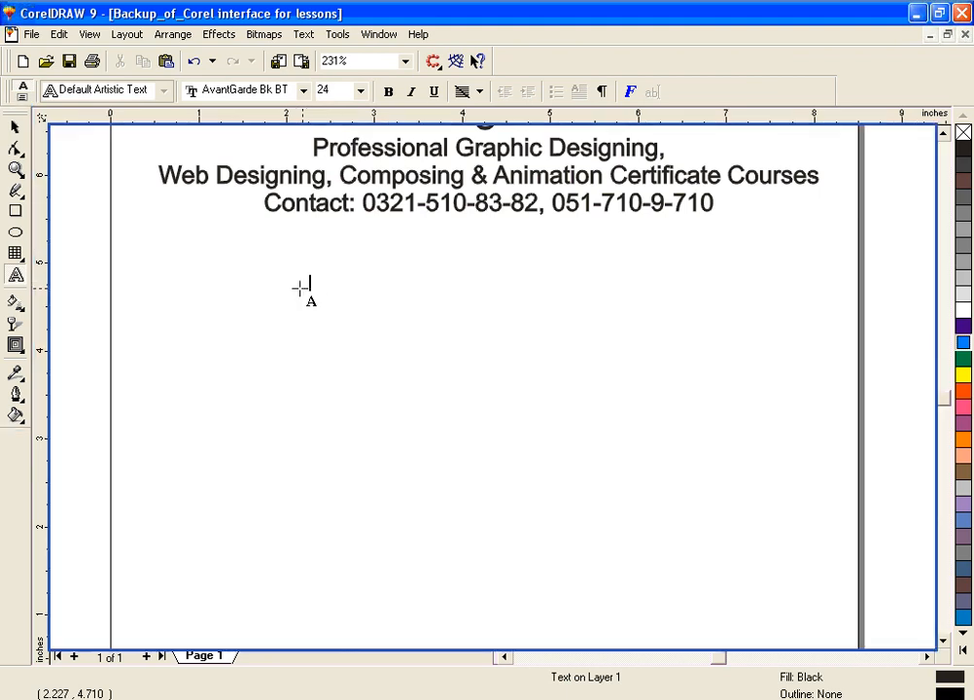
{"action": "left_click", "coordinate": [309, 292]}
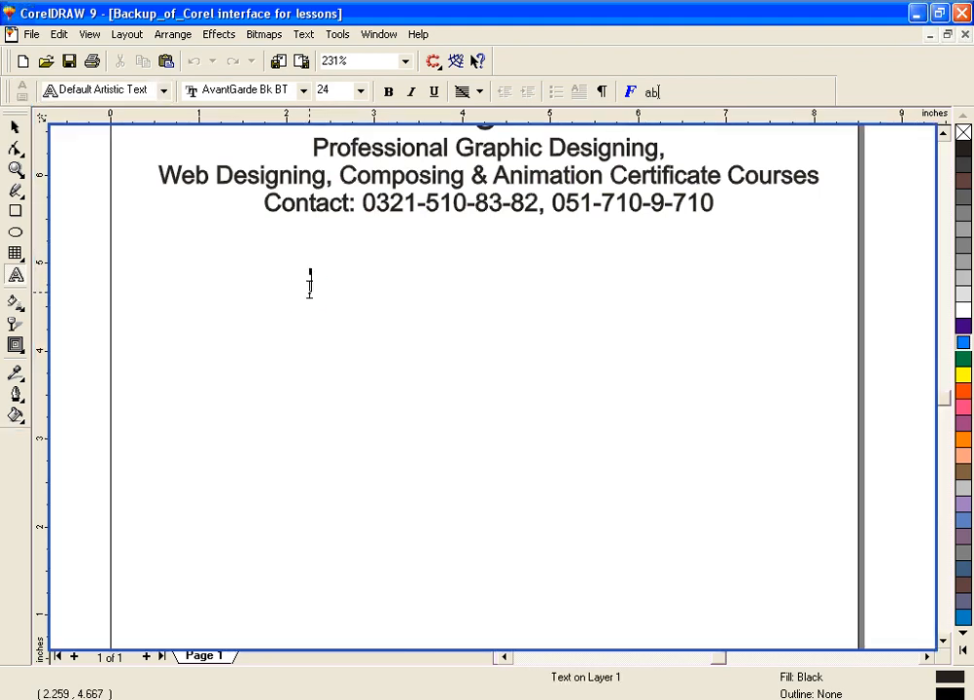
{"action": "left_click", "coordinate": [331, 89]}
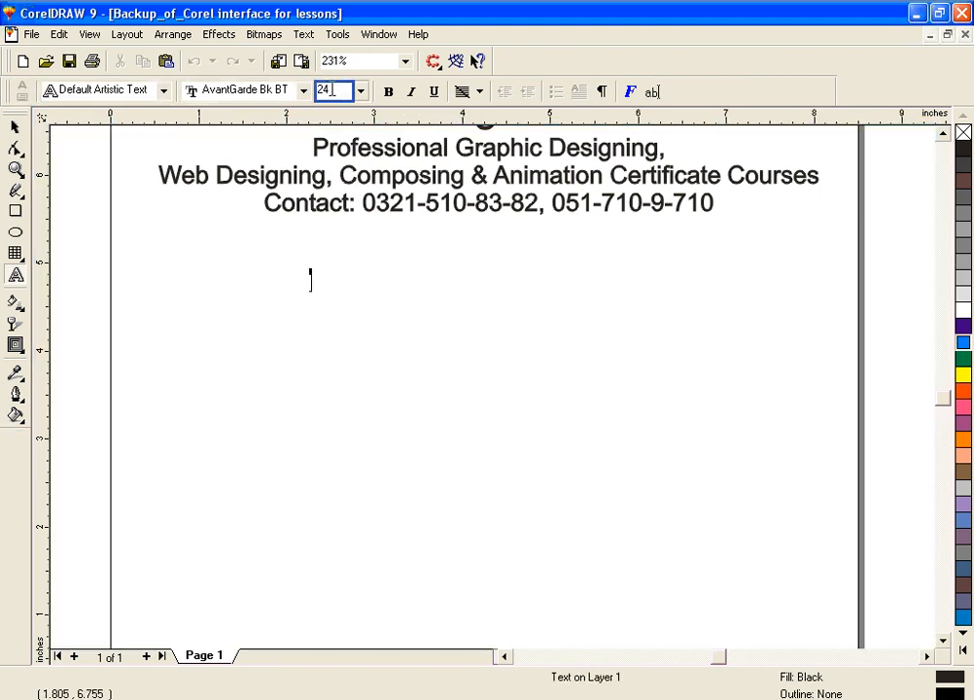
{"action": "left_click", "coordinate": [360, 90]}
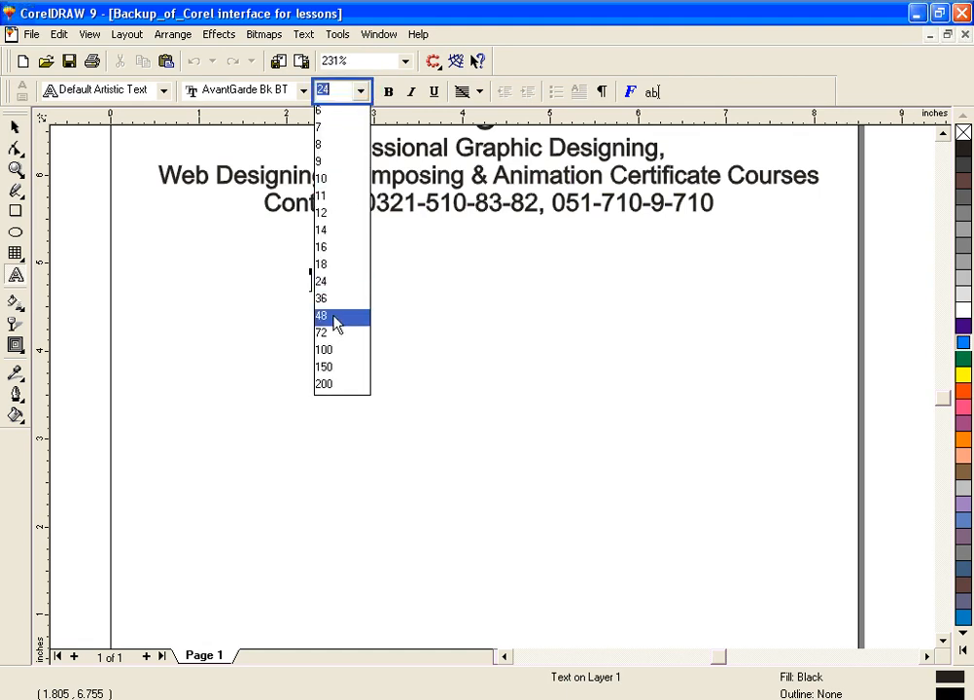
{"action": "left_click", "coordinate": [336, 321]}
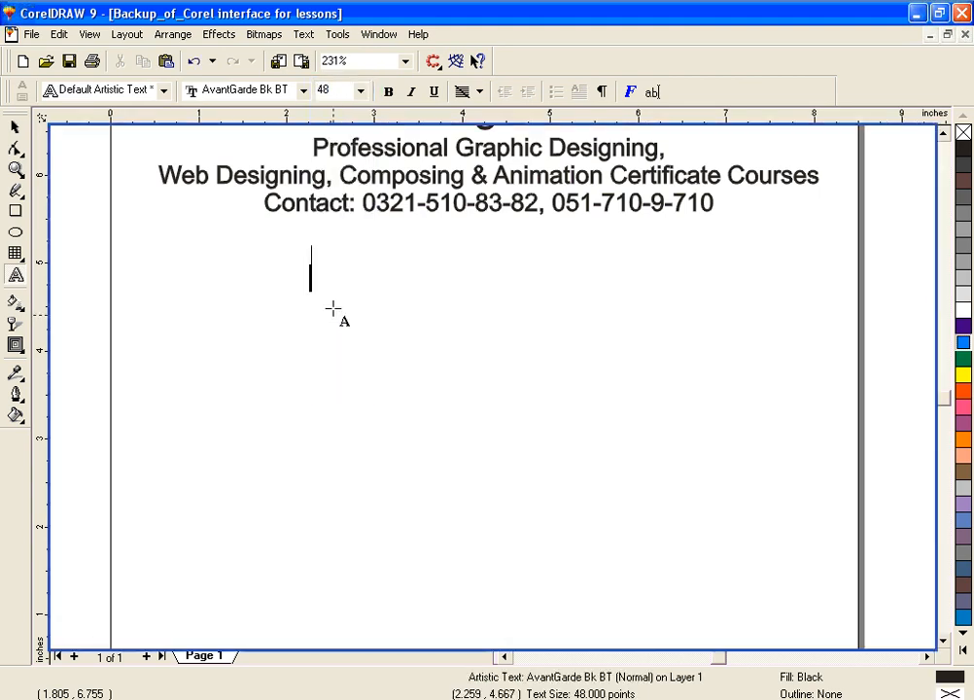
{"action": "left_click", "coordinate": [303, 91]}
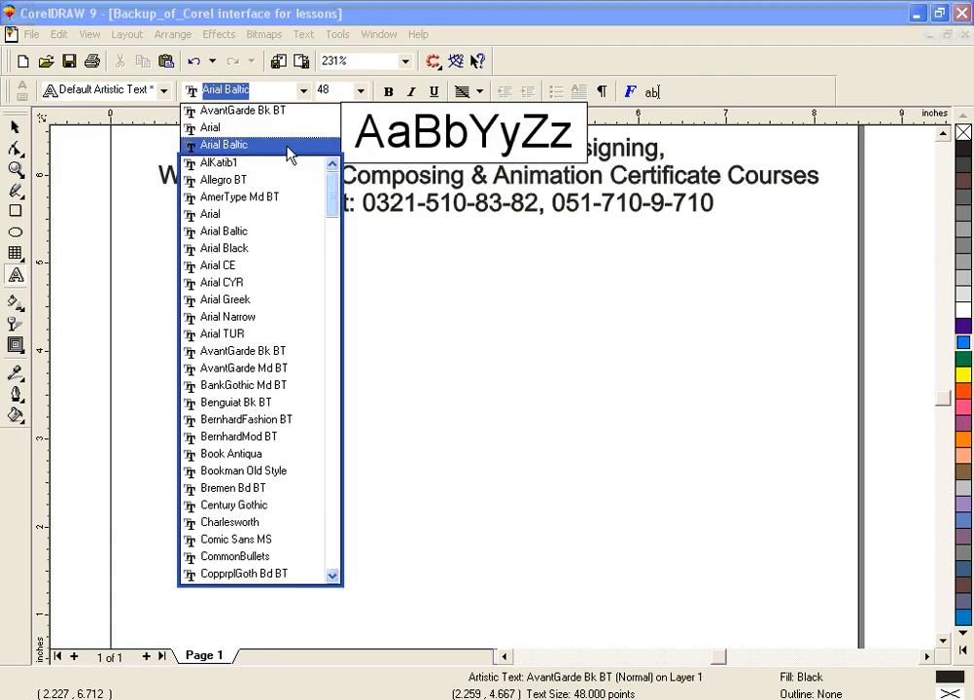
{"action": "left_click", "coordinate": [283, 135]}
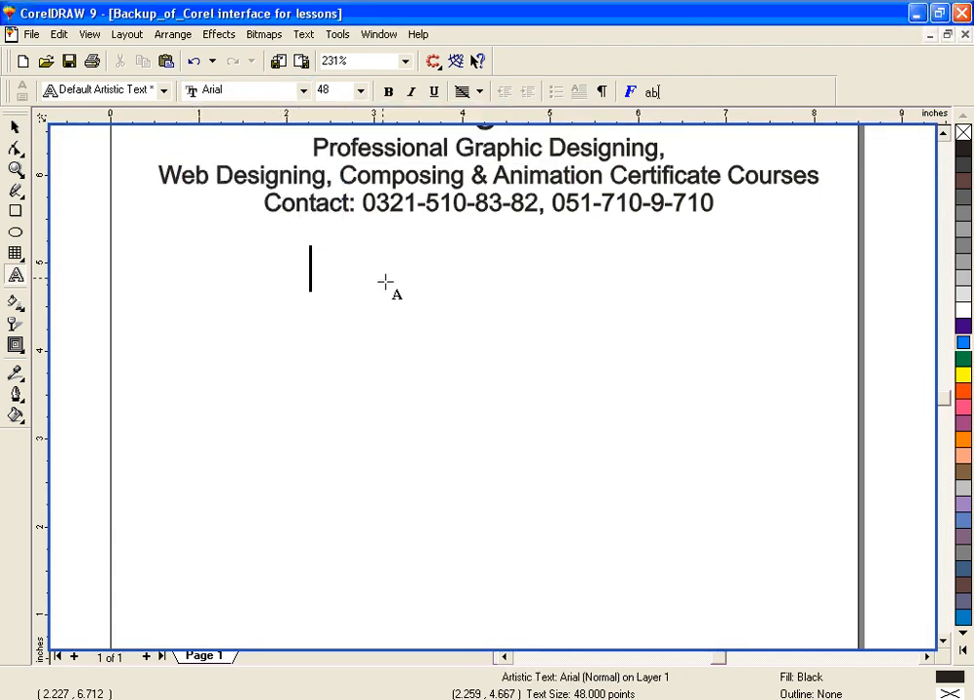
{"action": "type", "text": "TEXT"}
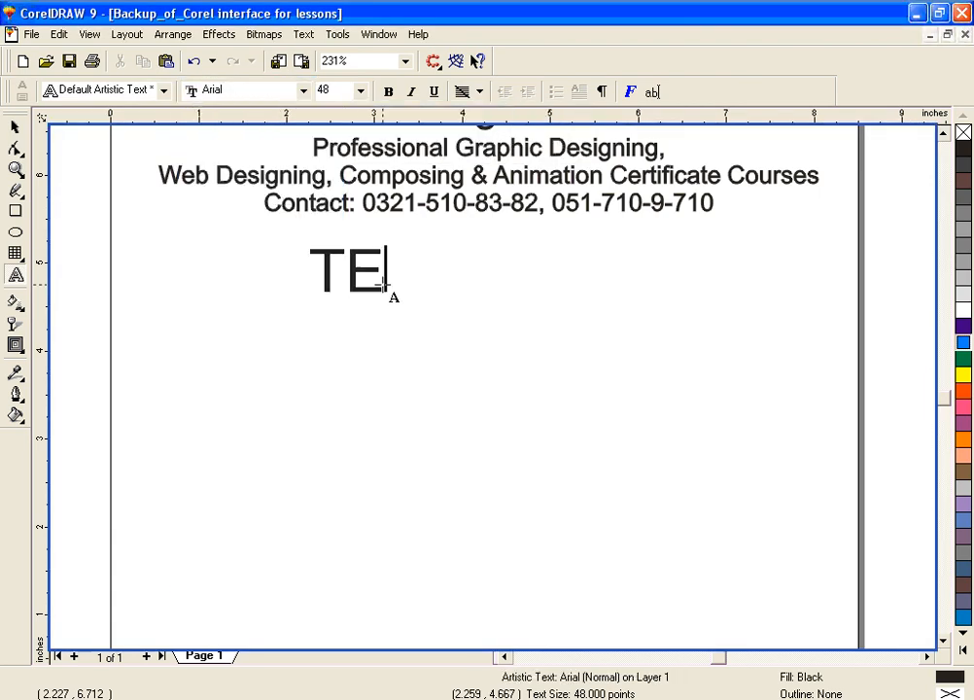
{"action": "left_click", "coordinate": [14, 127]}
{"action": "left_click_drag", "start_coordinate": [367, 273], "coordinate": [372, 384]}
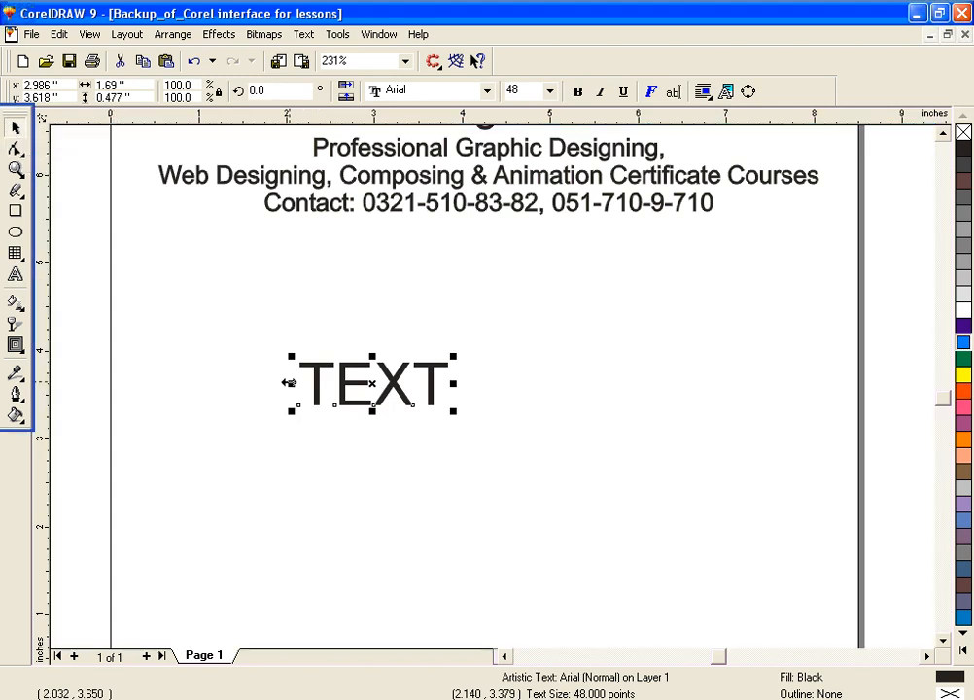
Step: Try rotating the word TEXT clockwise to an angle of about 328.9 degrees and undo the rotation
{"action": "left_click", "coordinate": [372, 384]}
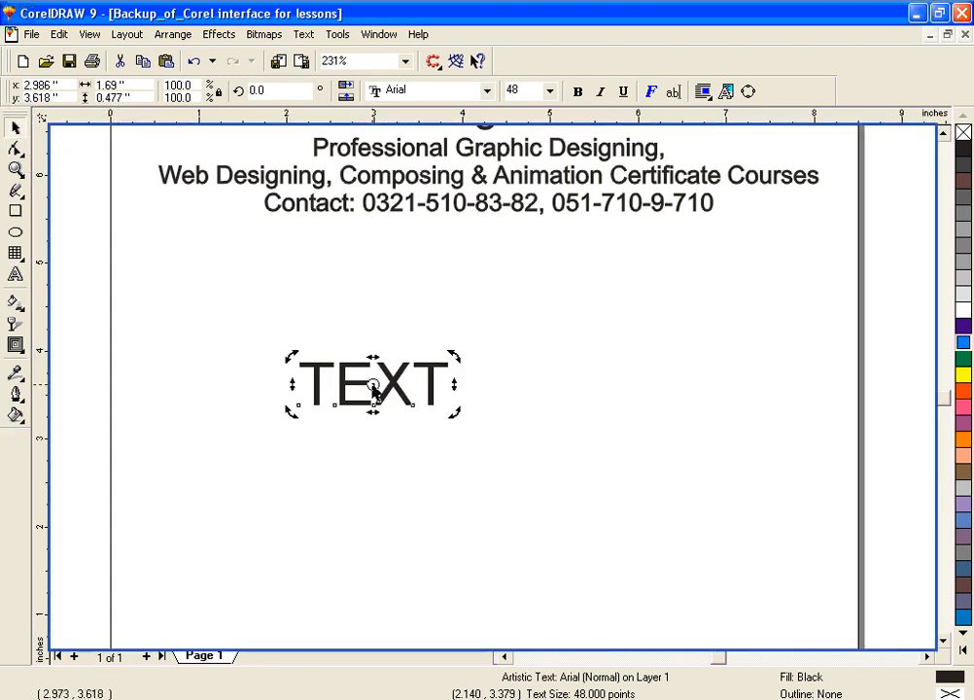
{"action": "left_click_drag", "start_coordinate": [292, 357], "coordinate": [327, 333]}
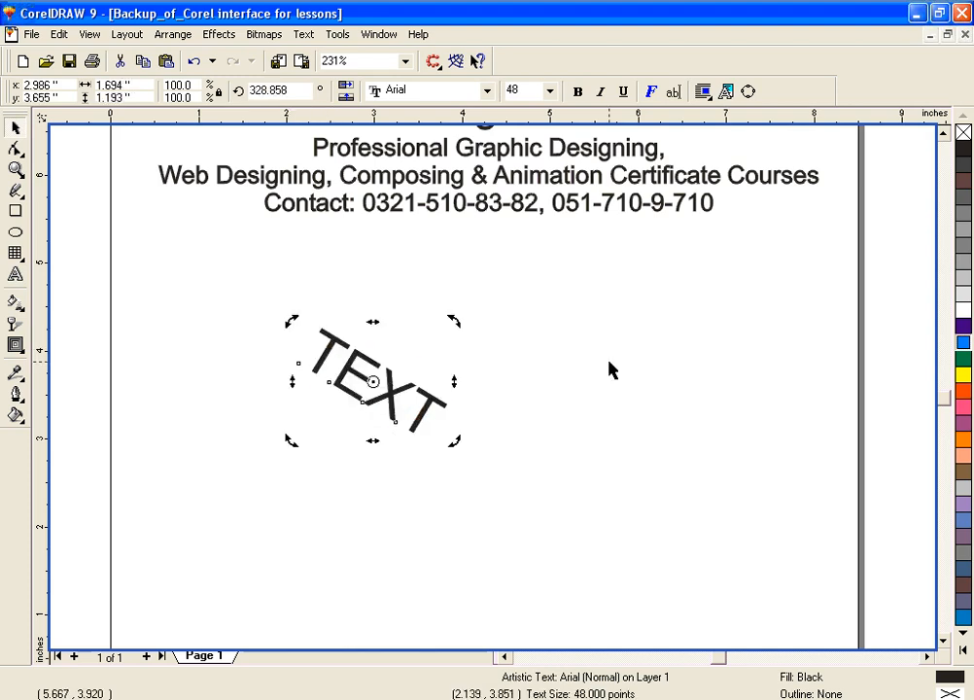
{"action": "key", "text": "ctrl+z"}
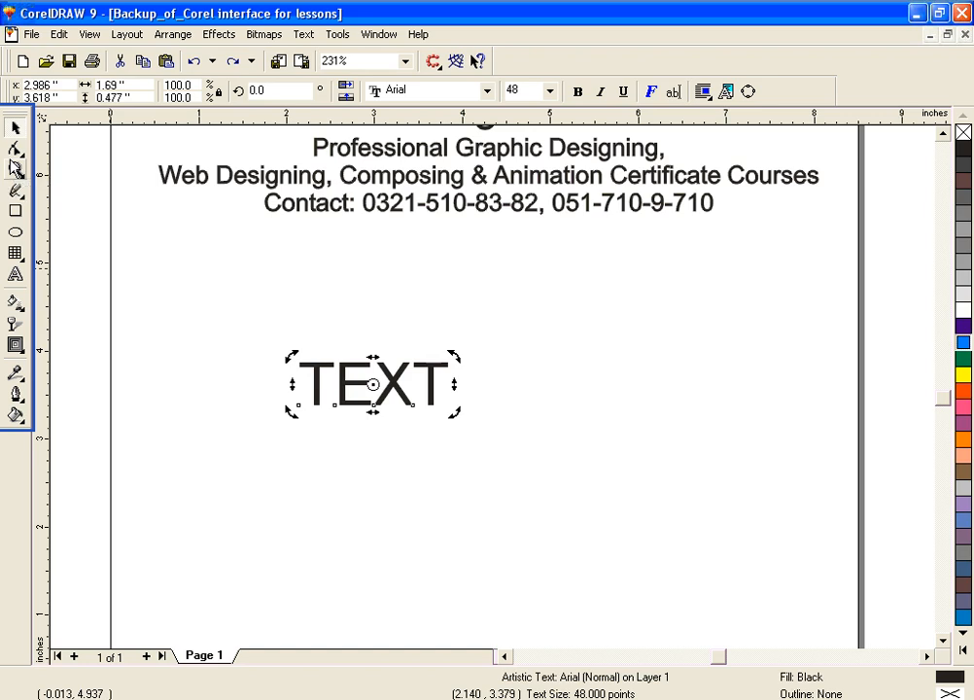
Step: Raise the letter E of TEXT above the baseline with the Shape tool, to a vertical shift of about 17
{"action": "left_click", "coordinate": [15, 168]}
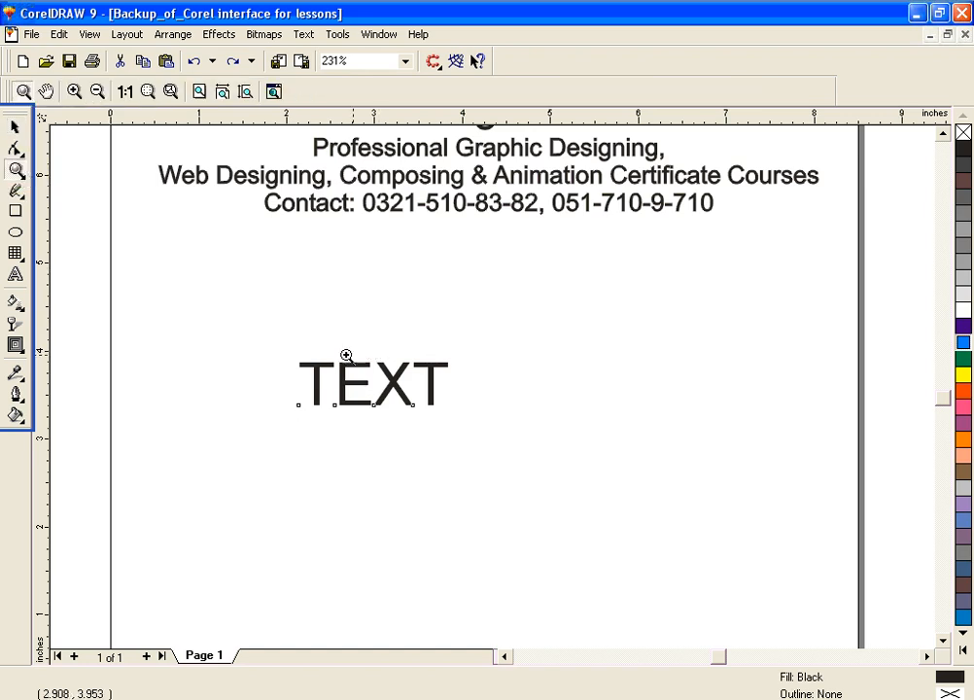
{"action": "left_click_drag", "start_coordinate": [270, 336], "coordinate": [485, 456]}
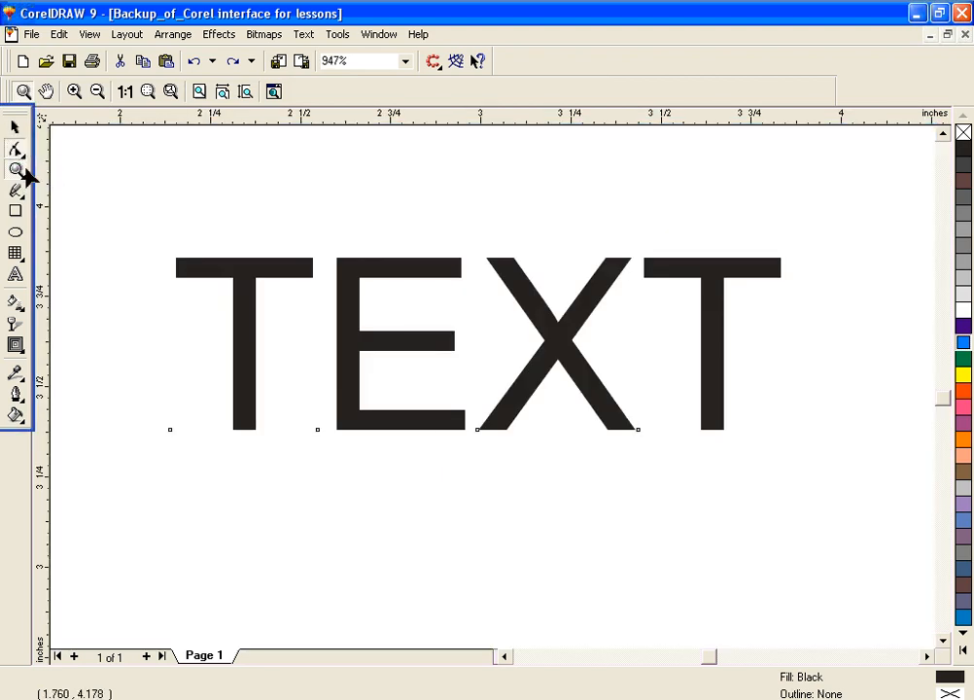
{"action": "left_click", "coordinate": [16, 148]}
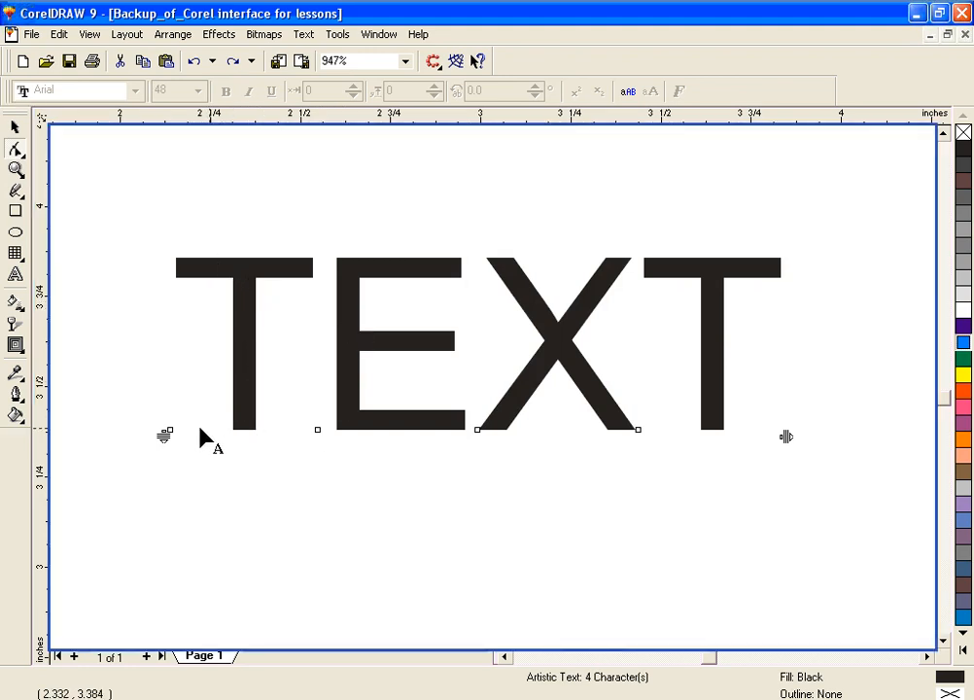
{"action": "left_click", "coordinate": [317, 429]}
{"action": "left_click_drag", "start_coordinate": [320, 426], "coordinate": [319, 389]}
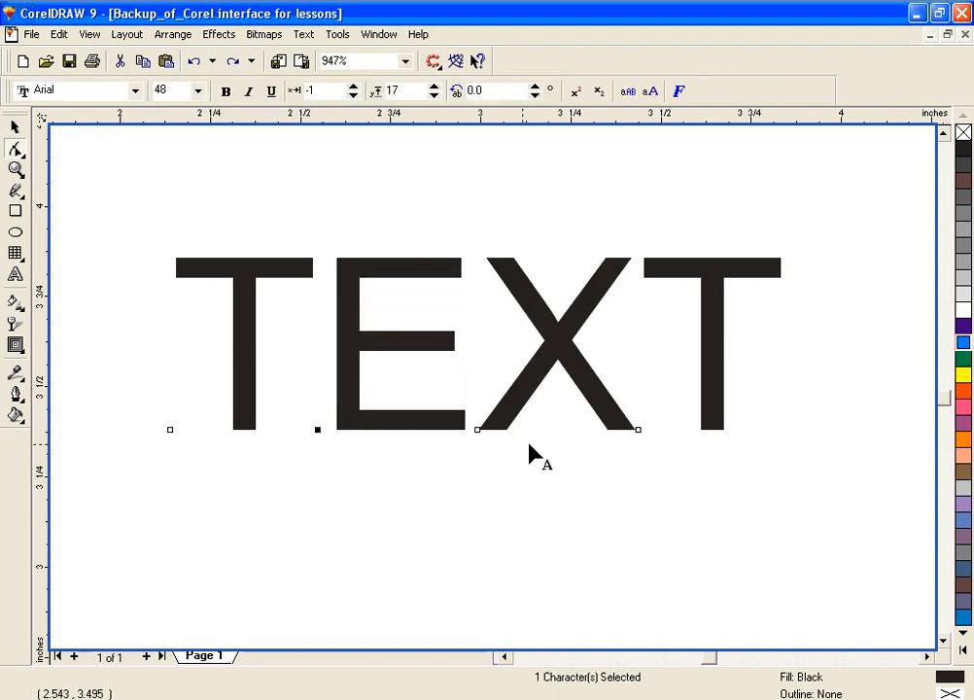
{"action": "left_click", "coordinate": [516, 408]}
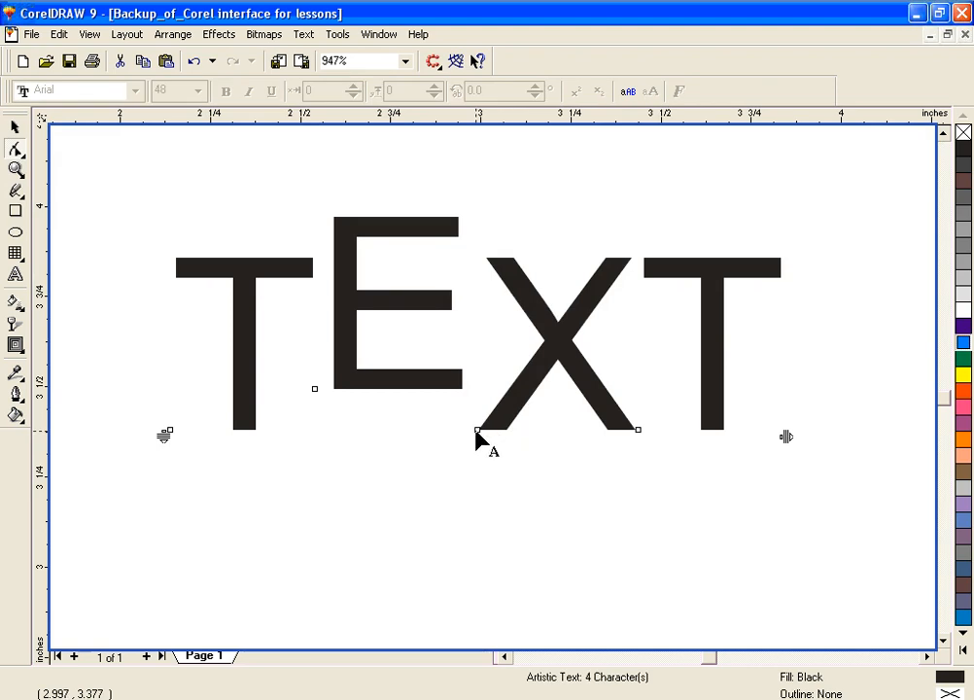
Step: Move the X slightly down and left, and raise the final T to a vertical shift of about 15 and horizontal shift of -4
{"action": "left_click", "coordinate": [476, 433]}
{"action": "left_click_drag", "start_coordinate": [475, 434], "coordinate": [458, 474]}
{"action": "left_click", "coordinate": [716, 418]}
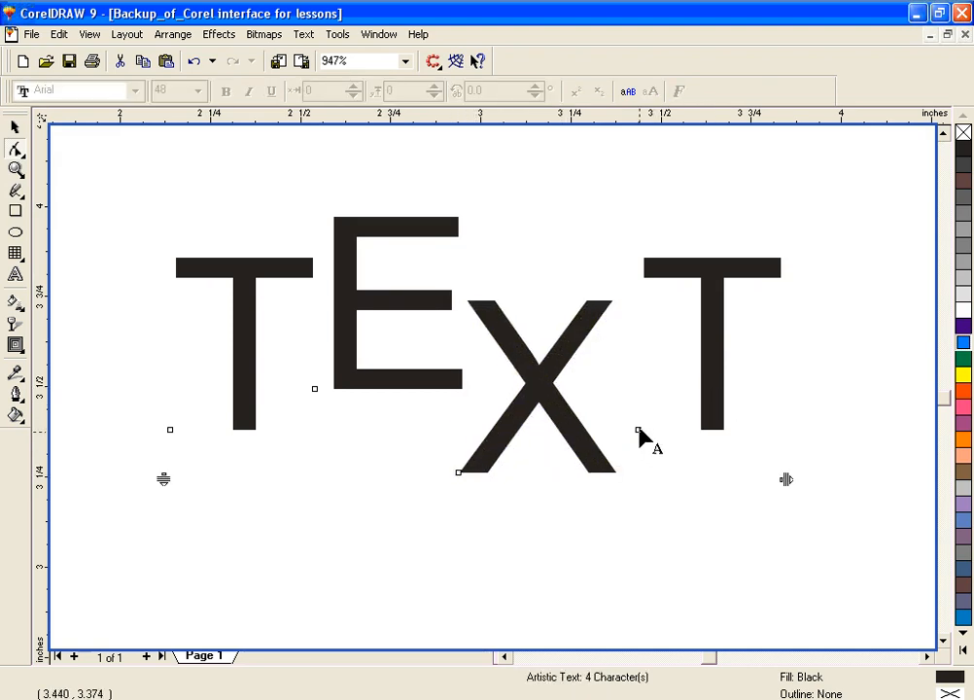
{"action": "left_click", "coordinate": [638, 427]}
{"action": "left_click_drag", "start_coordinate": [639, 426], "coordinate": [629, 391]}
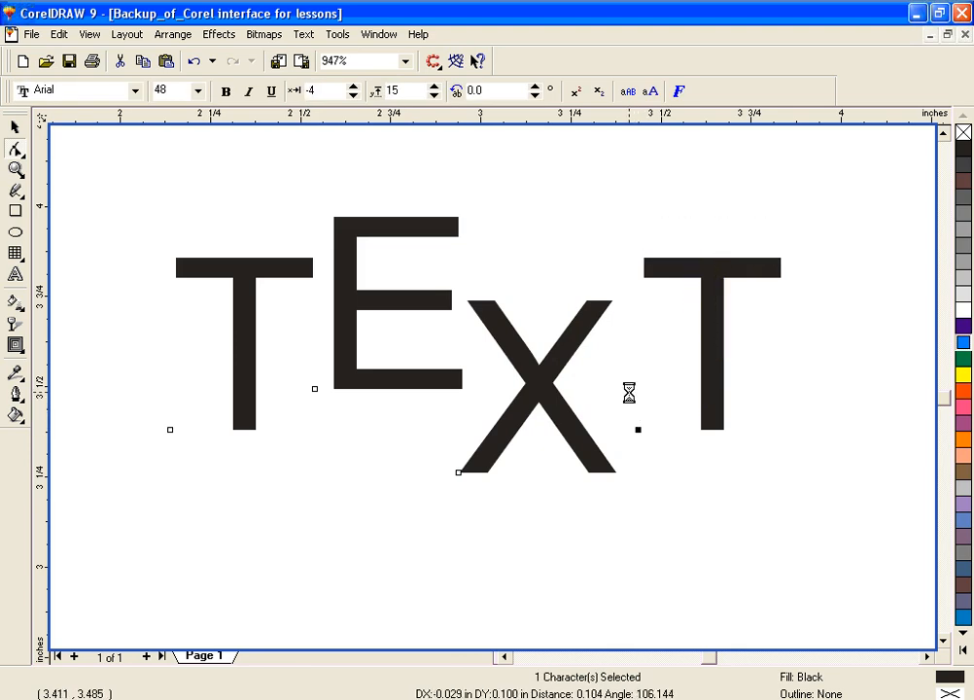
{"action": "left_click", "coordinate": [702, 335]}
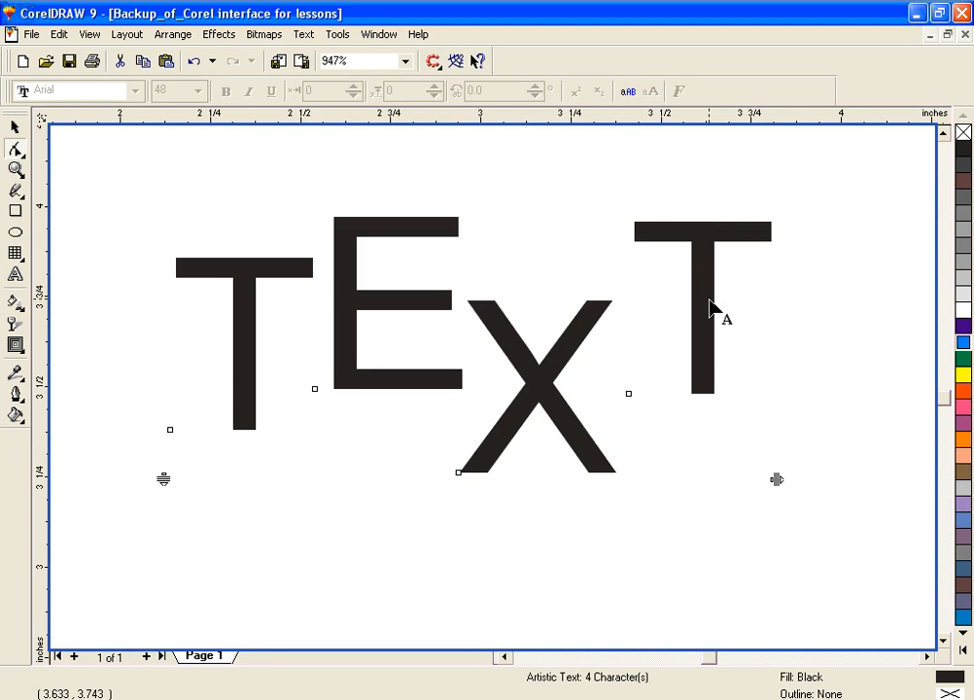
Step: Change the font of only the final T in TEXT to Benguiat Bk BT
{"action": "left_click", "coordinate": [628, 394]}
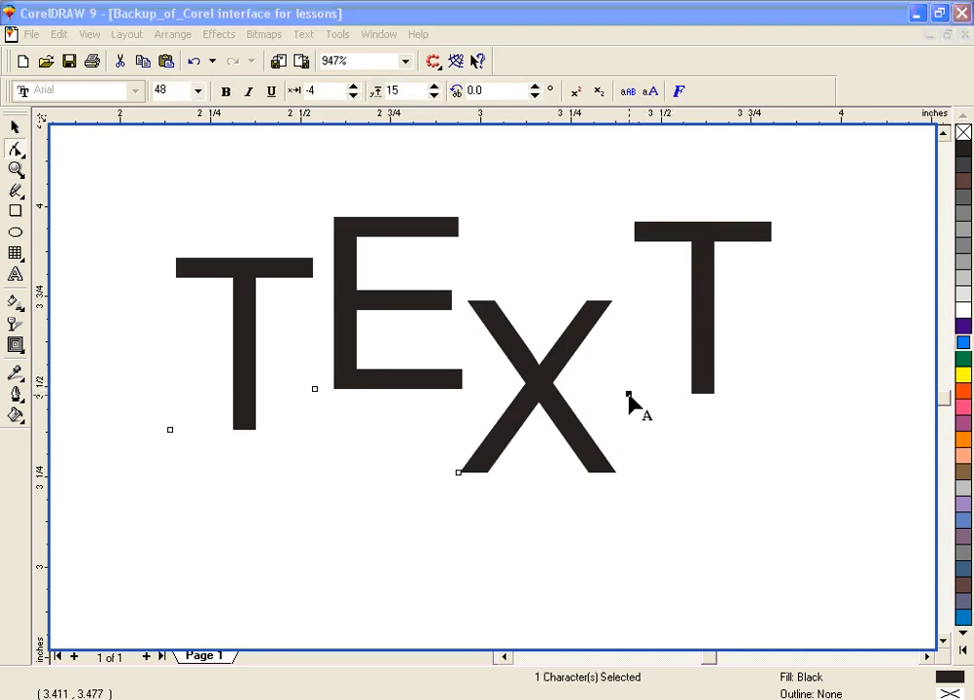
{"action": "key", "text": "ctrl+t"}
{"action": "left_click_drag", "start_coordinate": [602, 236], "coordinate": [711, 352]}
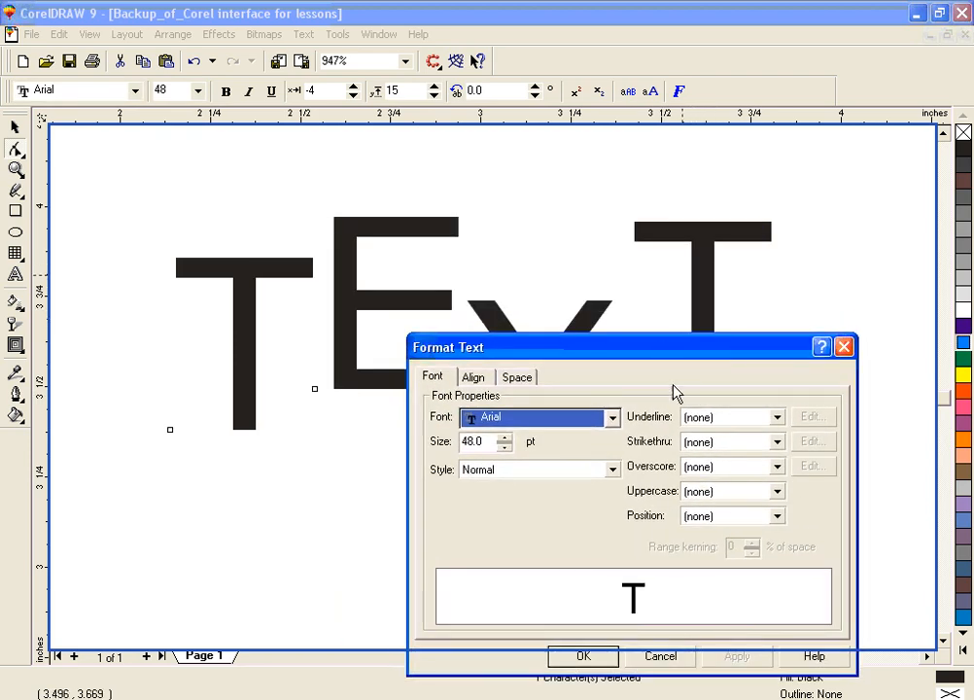
{"action": "left_click", "coordinate": [613, 418]}
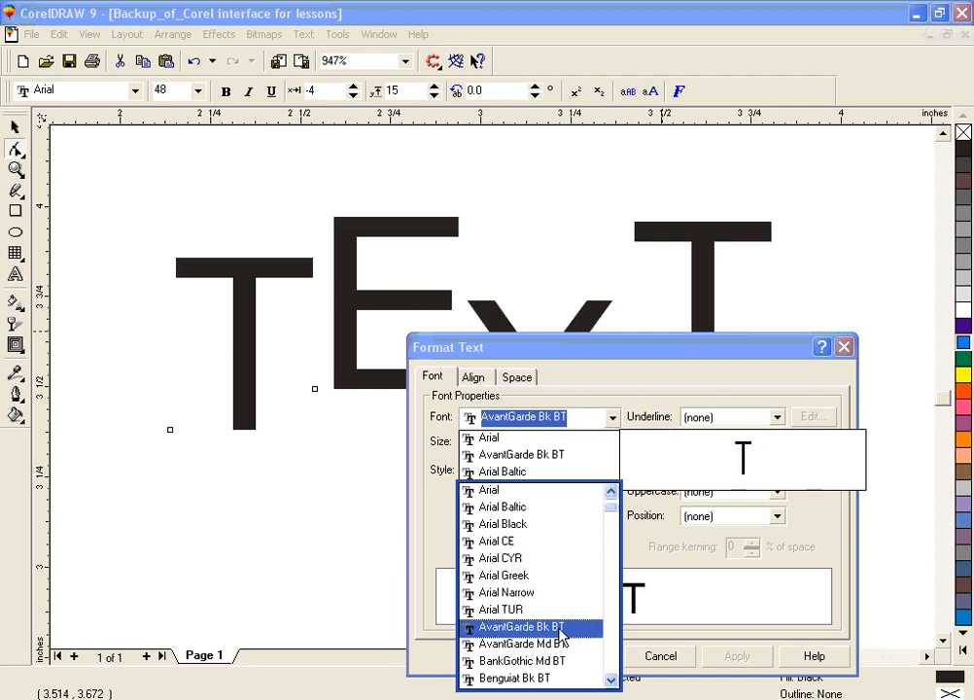
{"action": "left_click", "coordinate": [566, 687]}
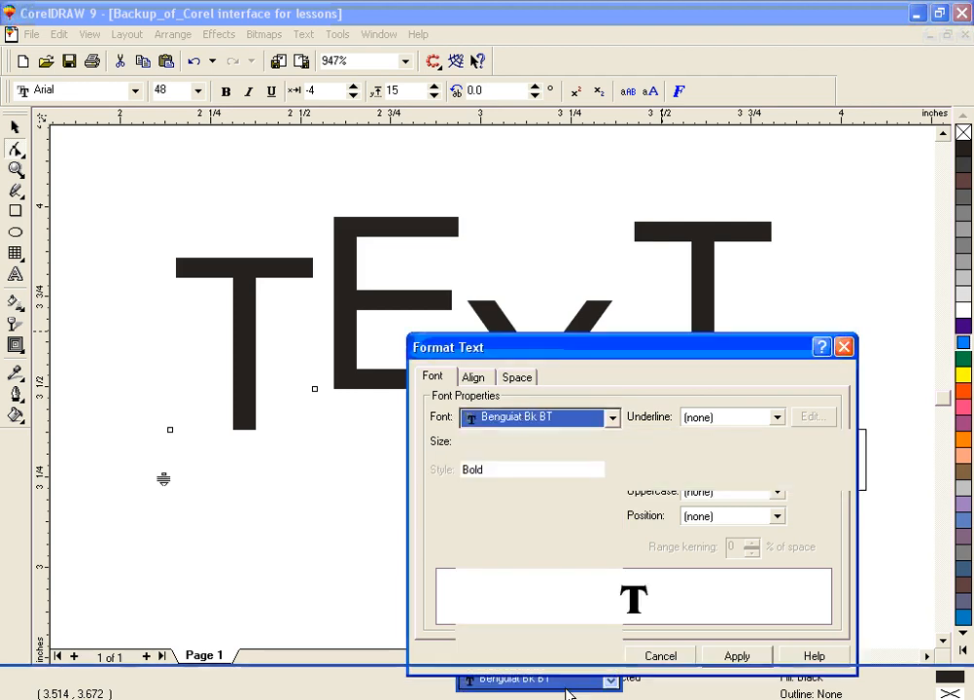
{"action": "left_click", "coordinate": [516, 377]}
{"action": "left_click", "coordinate": [473, 376]}
{"action": "left_click", "coordinate": [442, 379]}
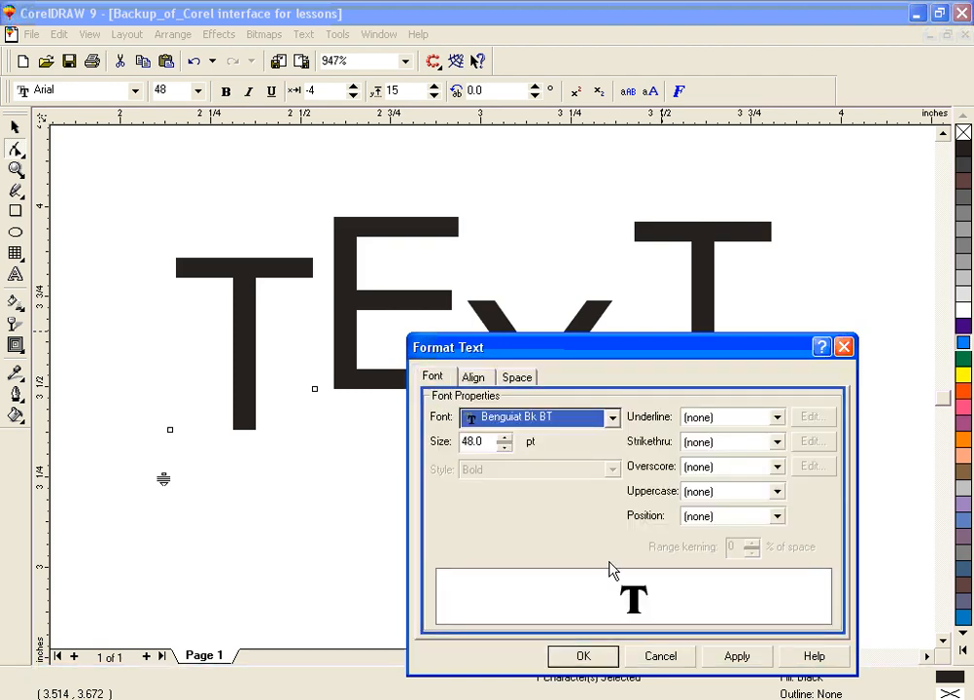
{"action": "left_click", "coordinate": [599, 661]}
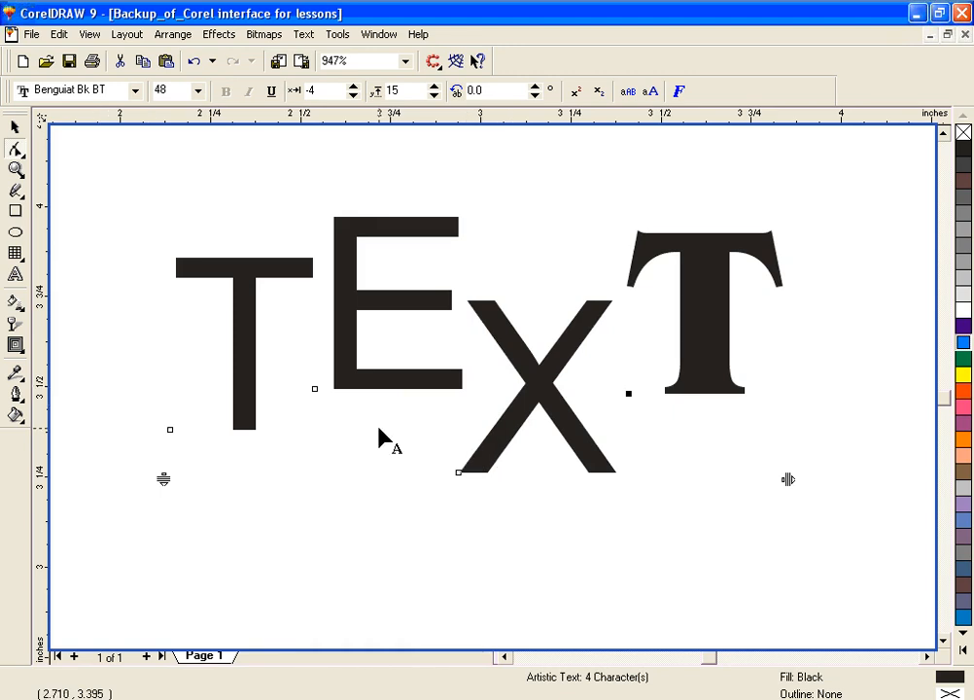
Step: Undo the final T's font change and the individual letter shifts in TEXT
{"action": "key", "text": "ctrl+z"}
{"action": "key", "text": "ctrl+z"}
{"action": "key", "text": "ctrl+z"}
{"action": "key", "text": "ctrl+z"}
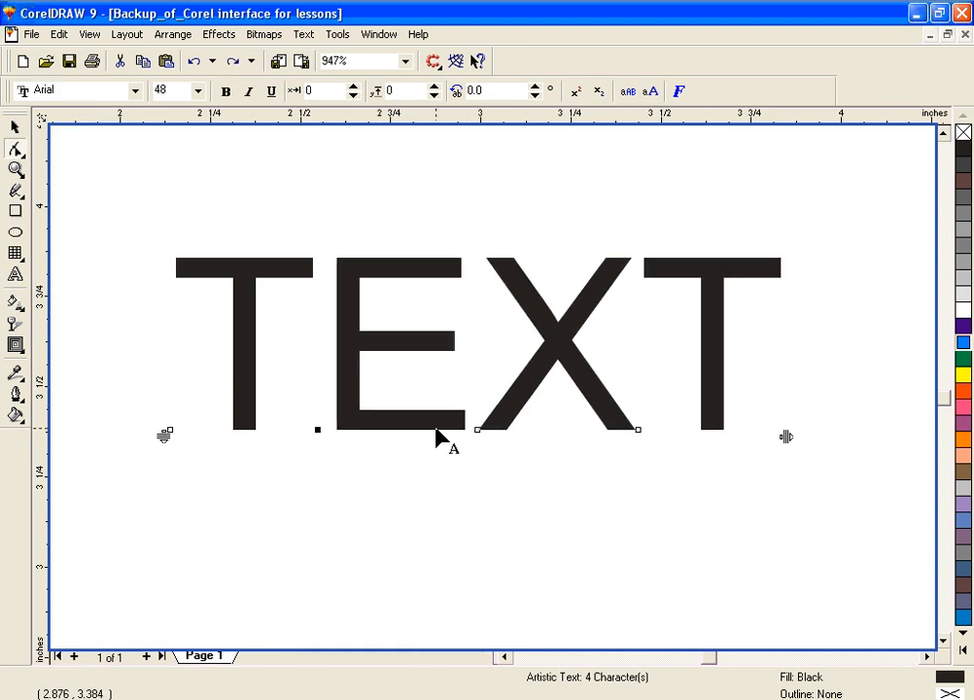
Step: Set the font of the whole word TEXT to Century Gothic and deselect it
{"action": "left_click", "coordinate": [16, 277]}
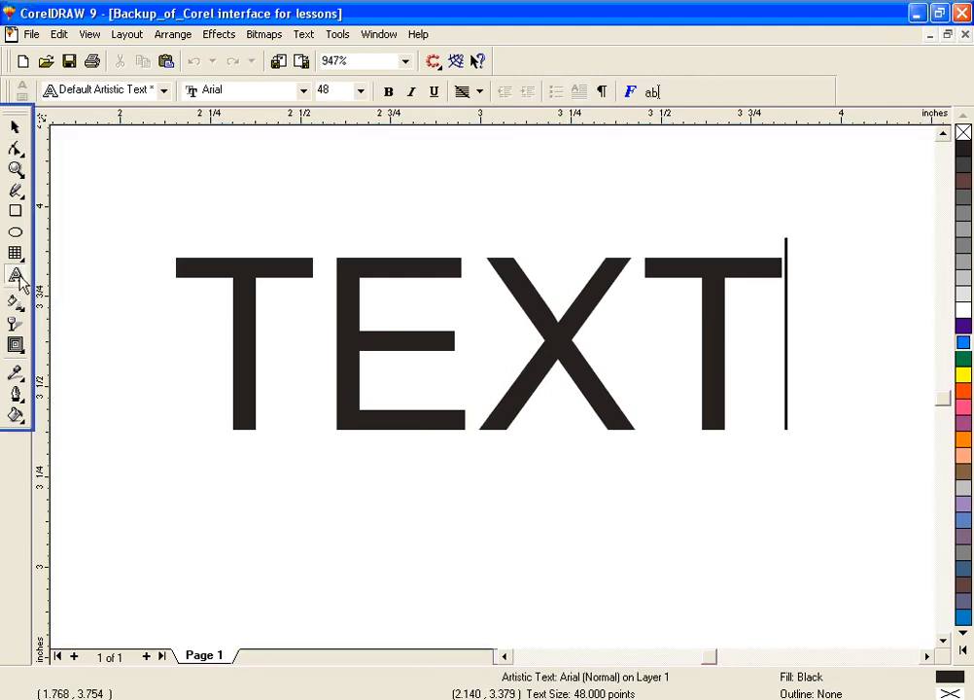
{"action": "left_click_drag", "start_coordinate": [243, 335], "coordinate": [754, 374]}
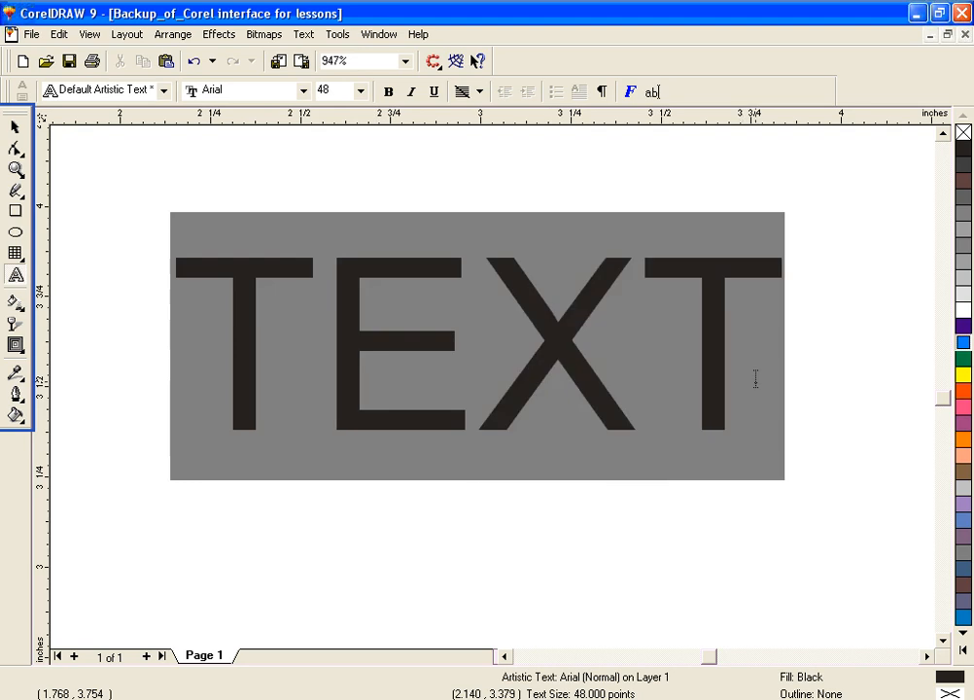
{"action": "left_click", "coordinate": [304, 92]}
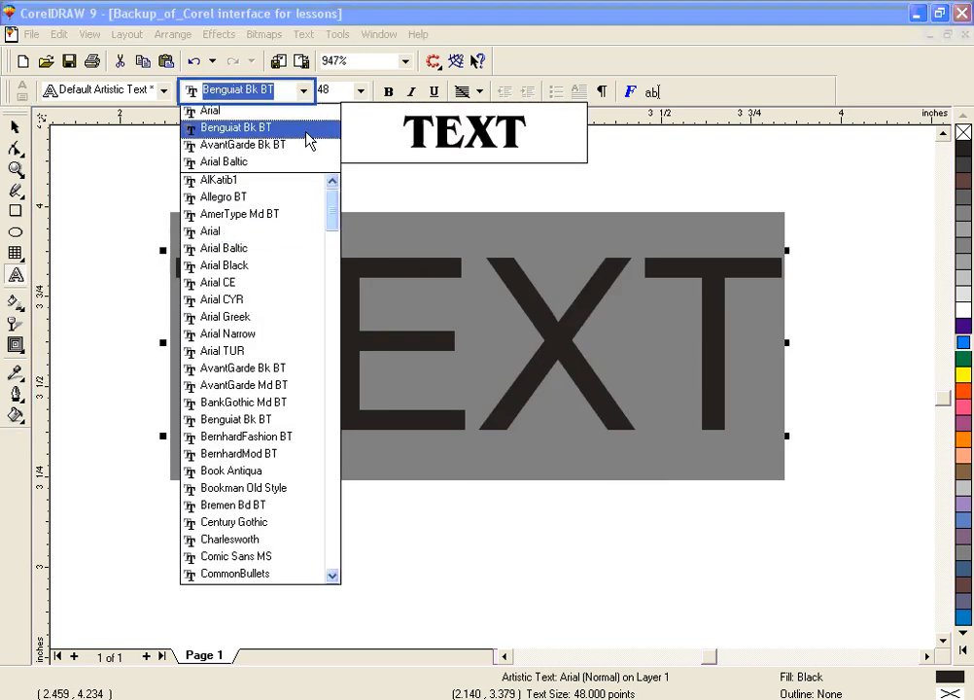
{"action": "left_click", "coordinate": [280, 523]}
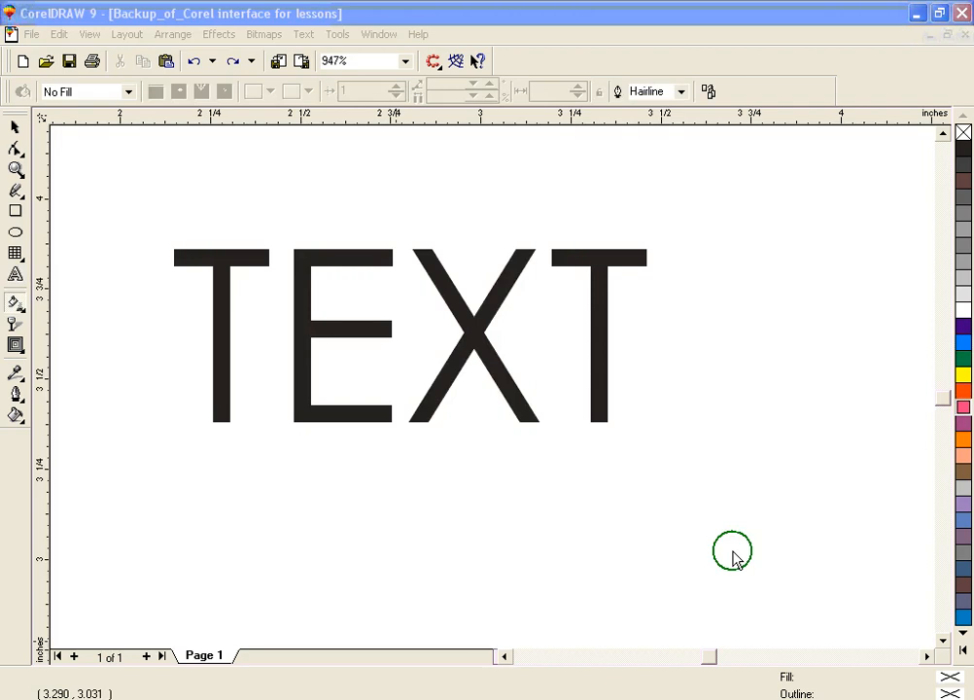
{"action": "left_click", "coordinate": [733, 552]}
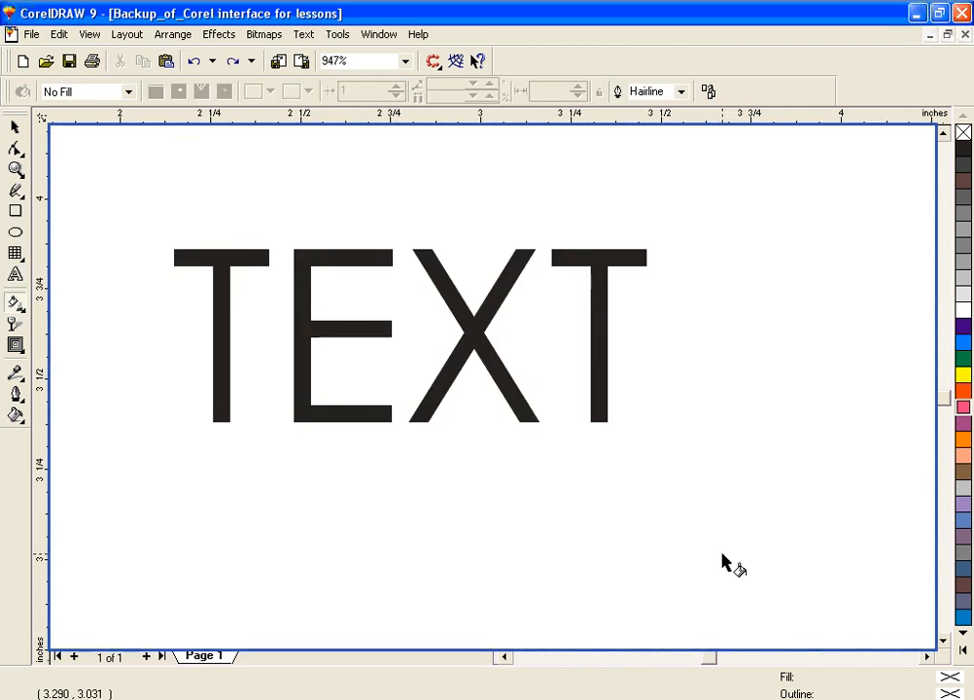
Step: Apply a linear fountain fill across TEXT with the Interactive Fill tool, running horizontally from the first T past the last T
{"action": "left_click", "coordinate": [16, 299]}
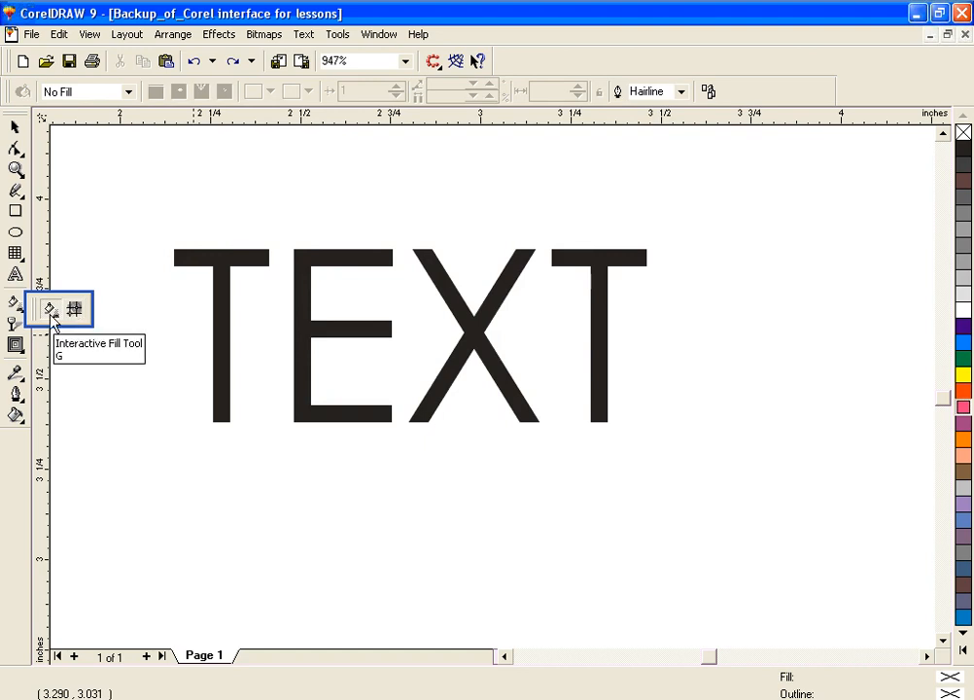
{"action": "left_click", "coordinate": [211, 335]}
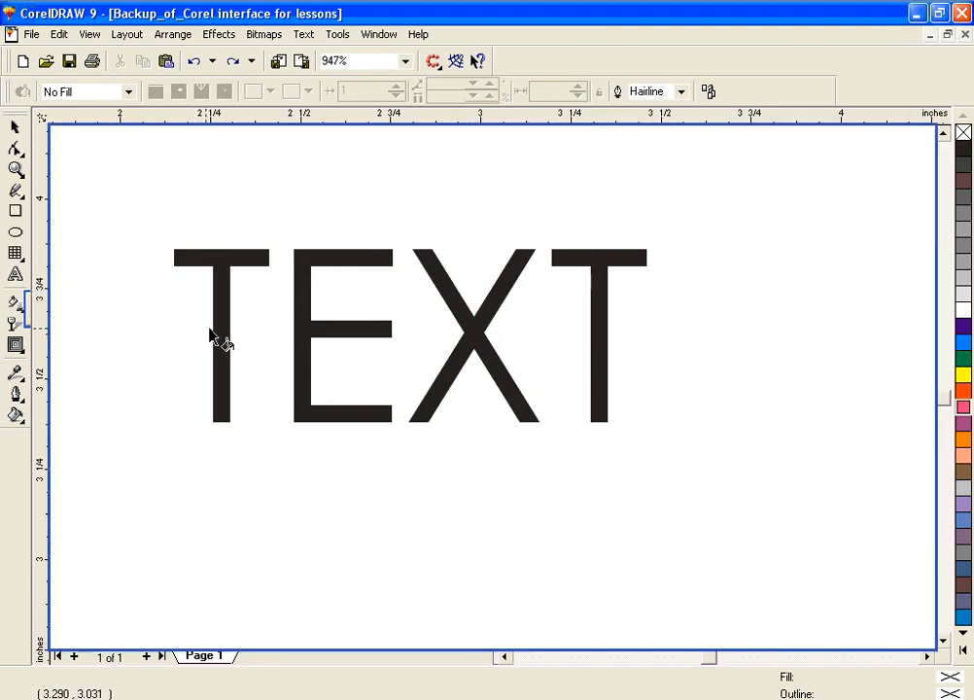
{"action": "left_click", "coordinate": [15, 304]}
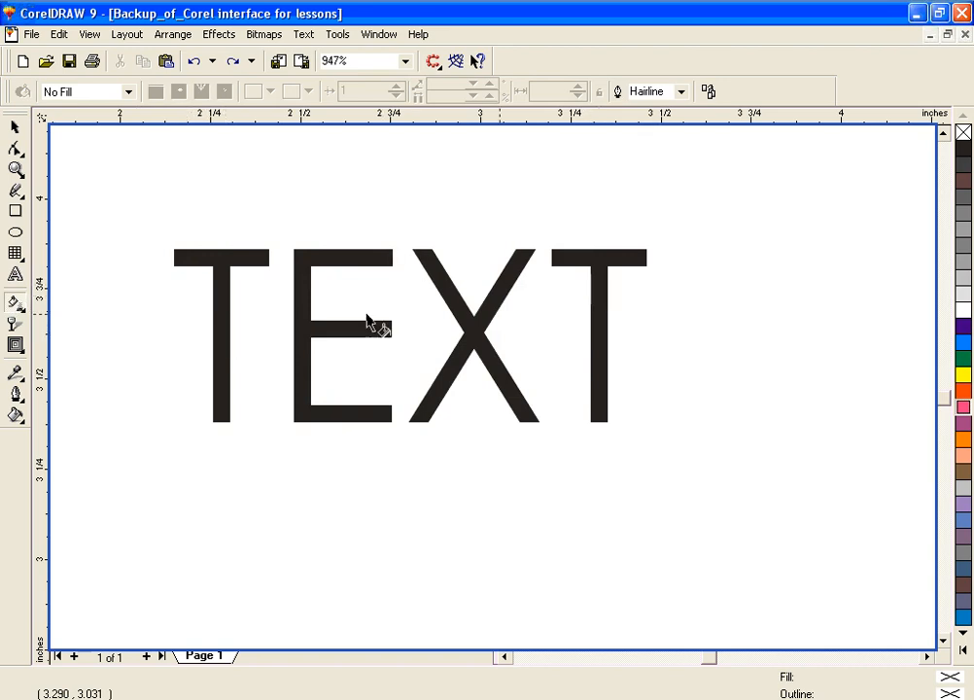
{"action": "left_click", "coordinate": [229, 342]}
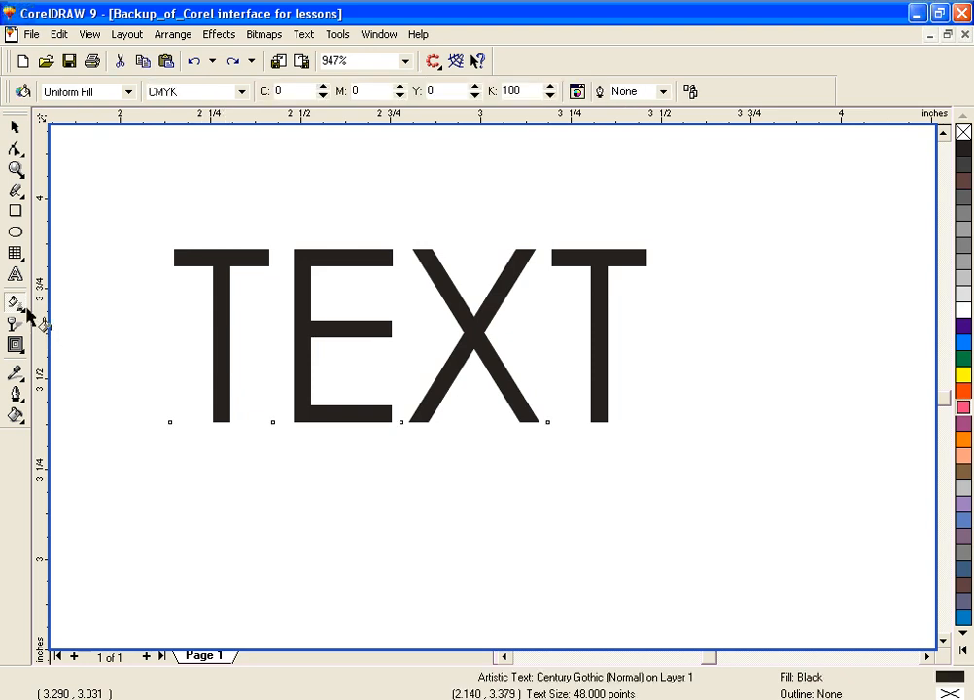
{"action": "left_click_drag", "start_coordinate": [175, 343], "coordinate": [669, 339]}
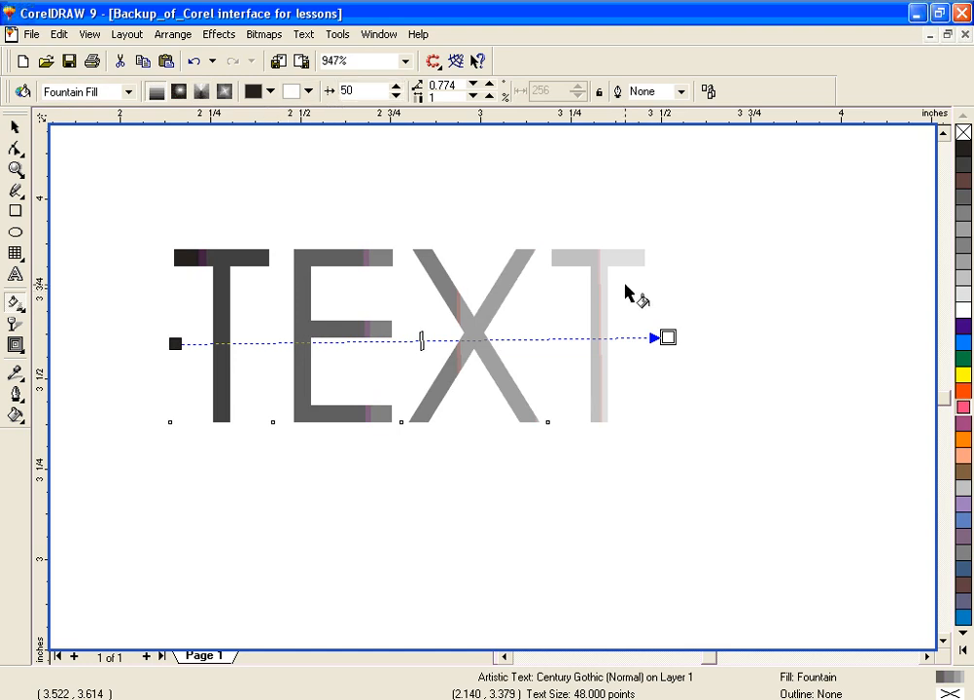
Step: Set the fountain fill of TEXT to start in orange-red and end in yellow
{"action": "left_click", "coordinate": [272, 92]}
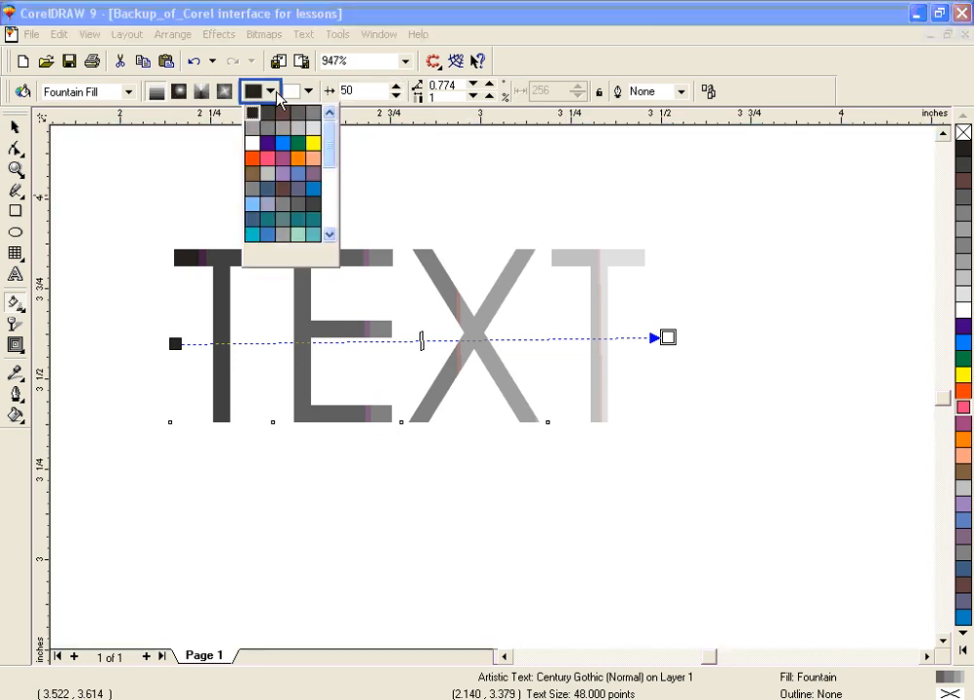
{"action": "left_click", "coordinate": [254, 163]}
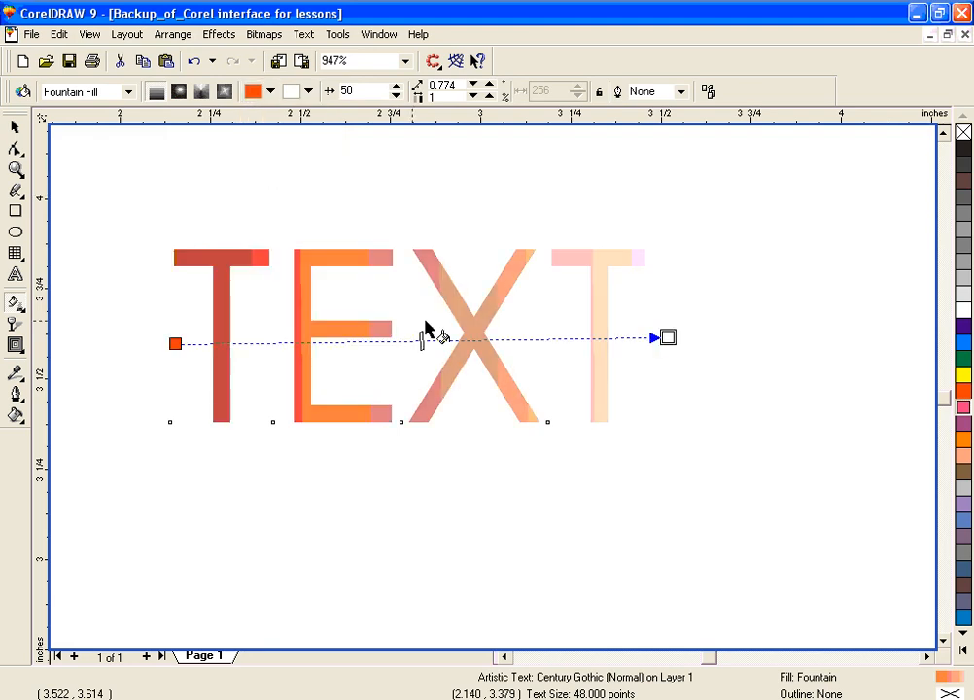
{"action": "left_click", "coordinate": [309, 93]}
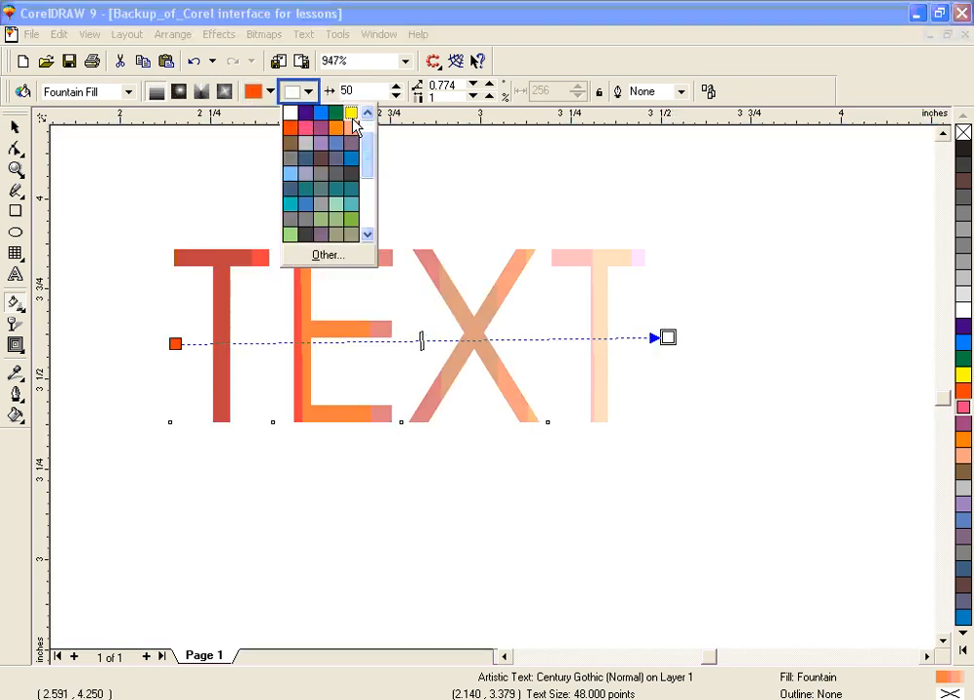
{"action": "left_click", "coordinate": [351, 113]}
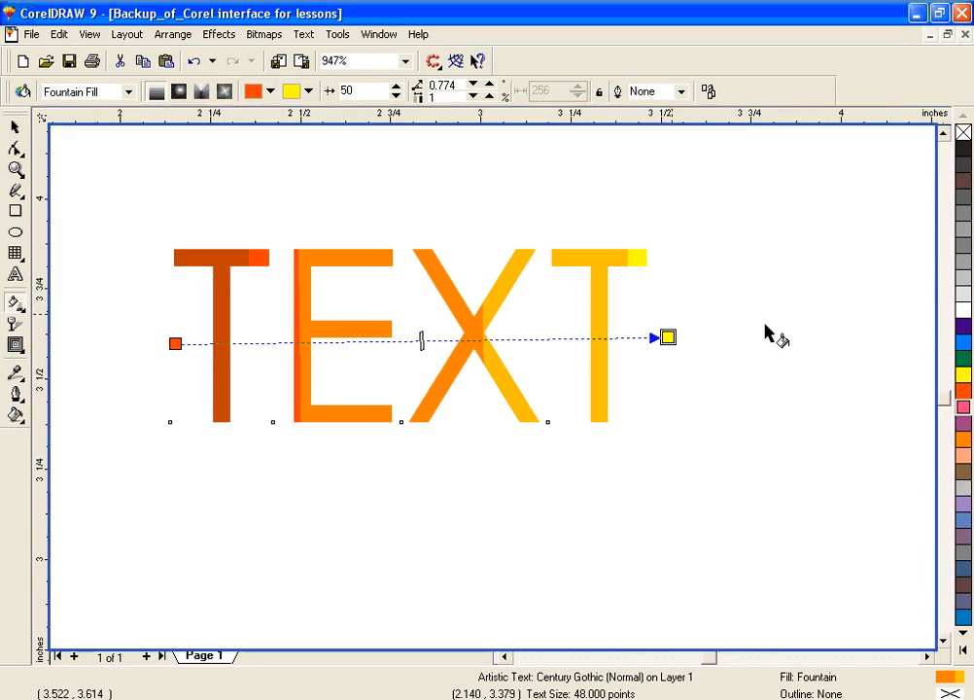
Step: Try green and orange-red palette colours at the fountain fill's end, return it to yellow, and make its start slate blue
{"action": "left_click_drag", "start_coordinate": [962, 359], "coordinate": [668, 344]}
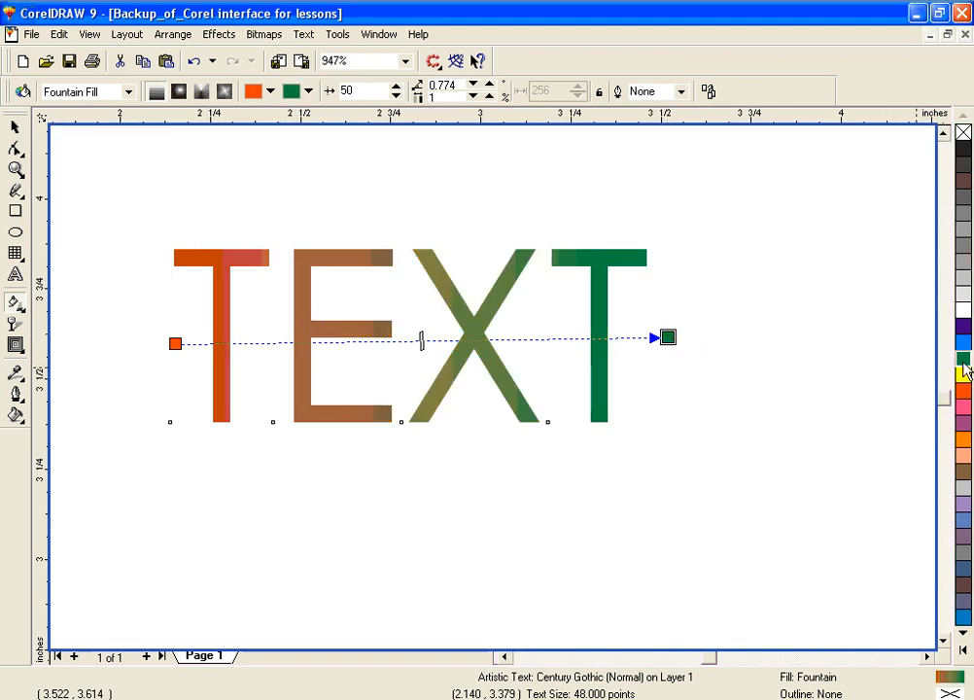
{"action": "left_click_drag", "start_coordinate": [963, 391], "coordinate": [668, 339]}
{"action": "left_click_drag", "start_coordinate": [962, 375], "coordinate": [668, 339]}
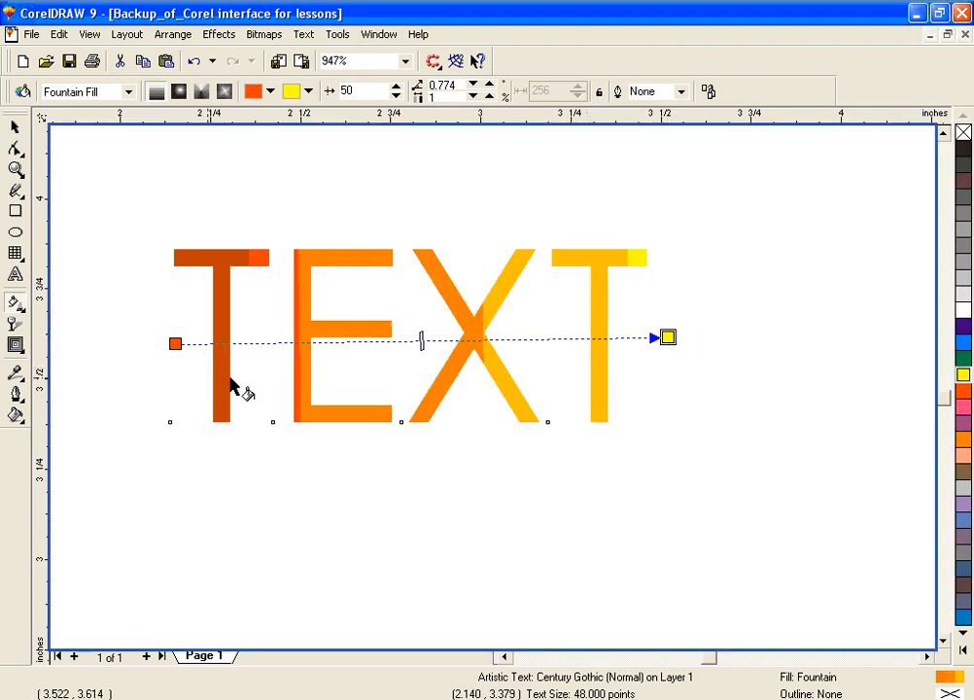
{"action": "left_click_drag", "start_coordinate": [963, 570], "coordinate": [175, 343]}
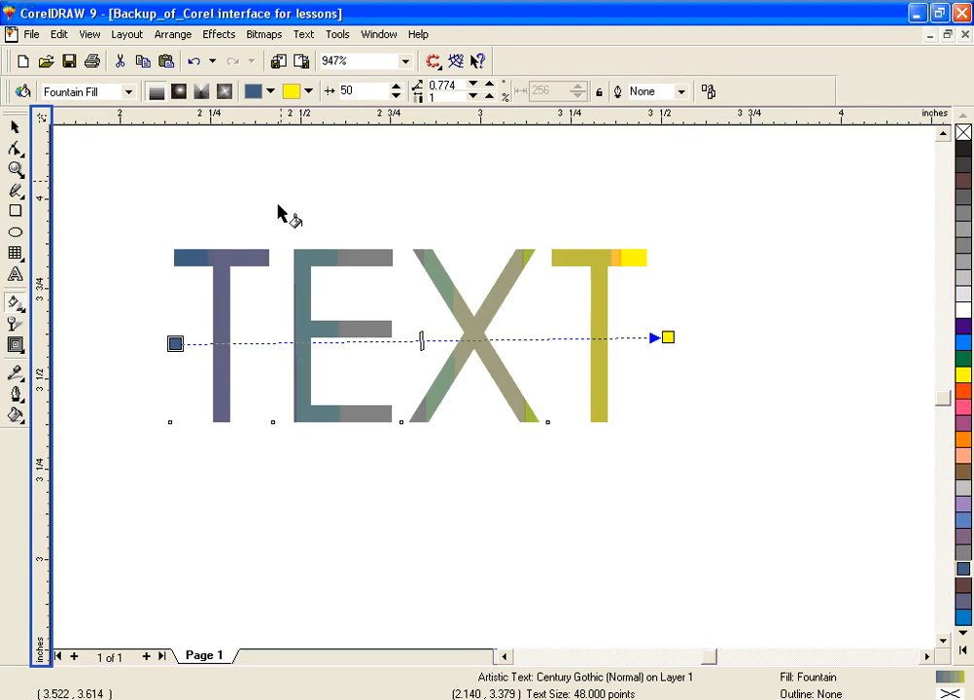
Step: Change the fill of TEXT to a two-colour pattern fill with black and white vertical stripes
{"action": "left_click", "coordinate": [130, 94]}
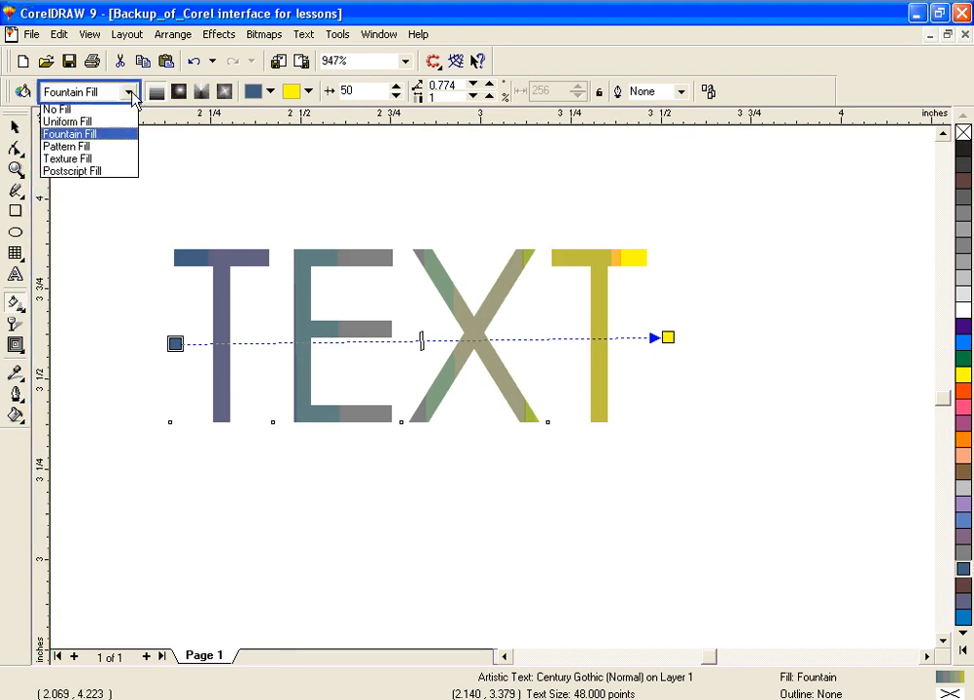
{"action": "left_click", "coordinate": [121, 148]}
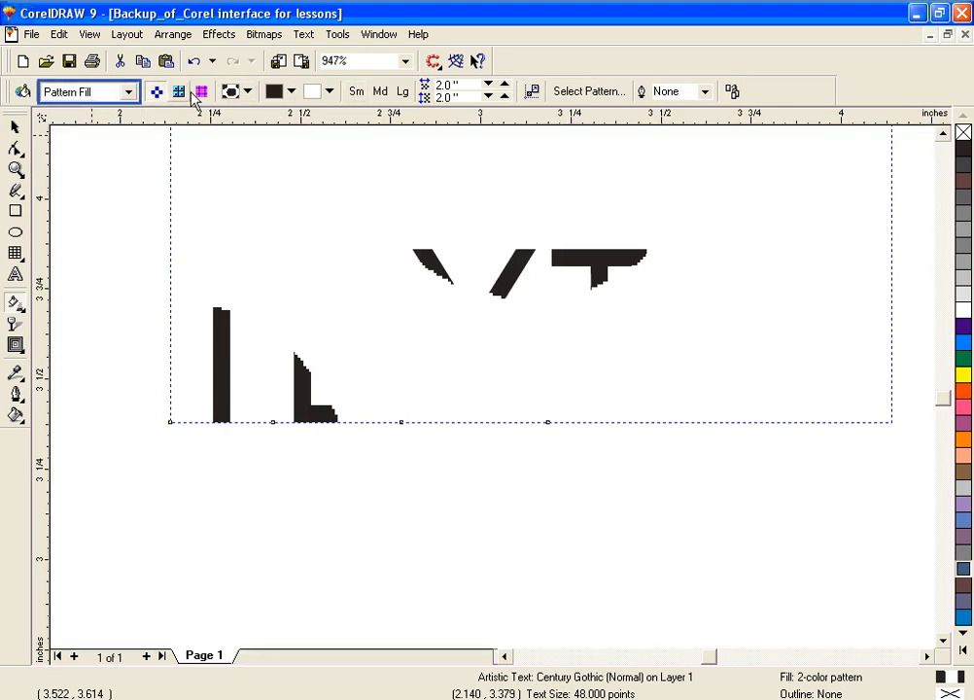
{"action": "left_click", "coordinate": [235, 91]}
{"action": "left_click", "coordinate": [290, 186]}
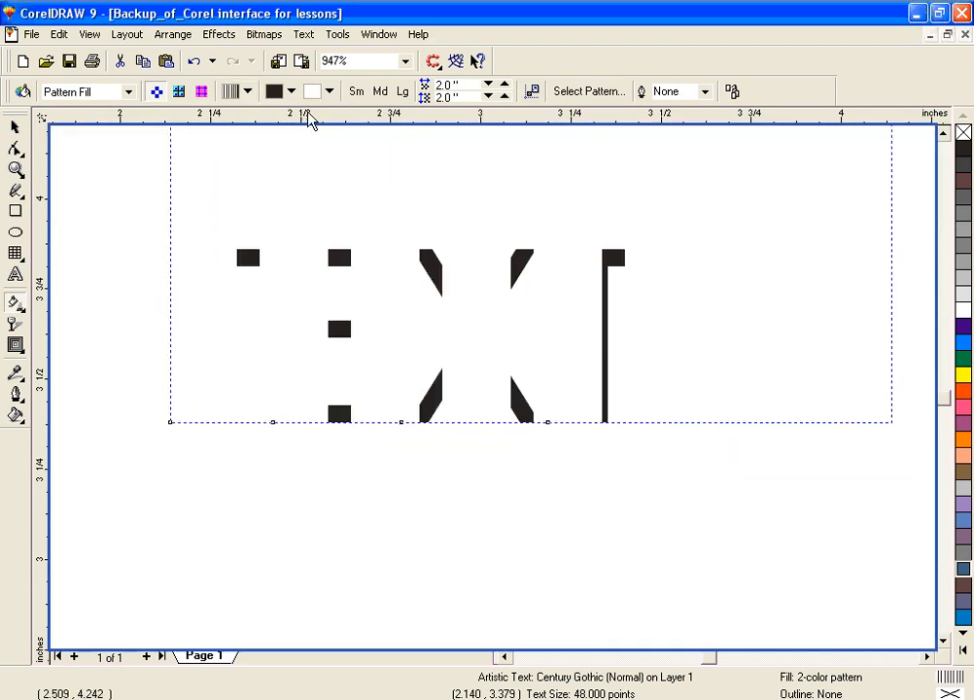
Step: Apply a texture fill to TEXT and switch its texture library to Samples 7
{"action": "left_click", "coordinate": [129, 92]}
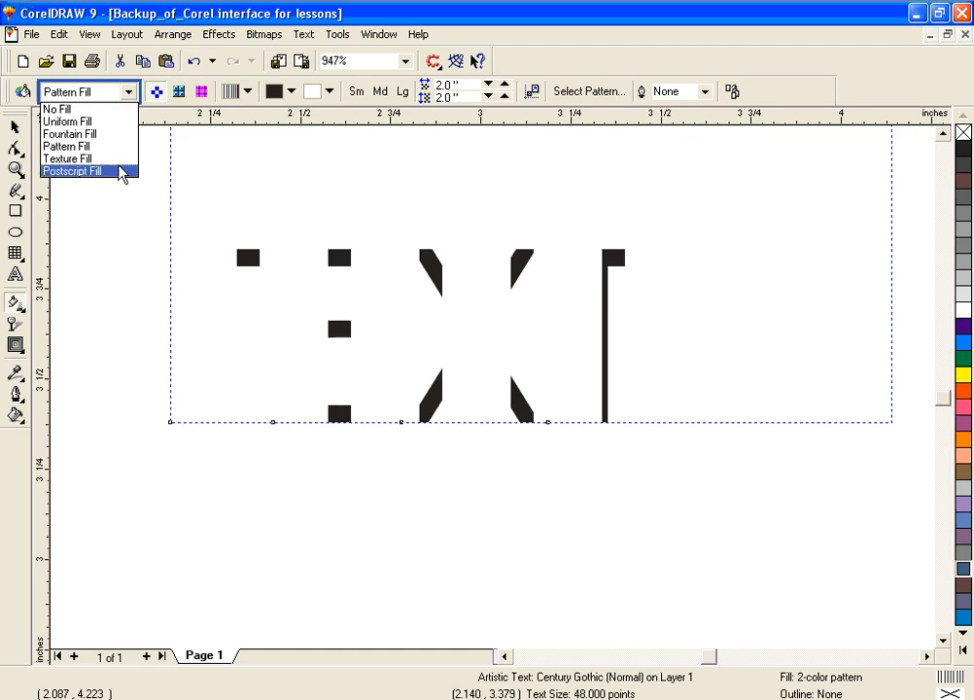
{"action": "left_click", "coordinate": [116, 159]}
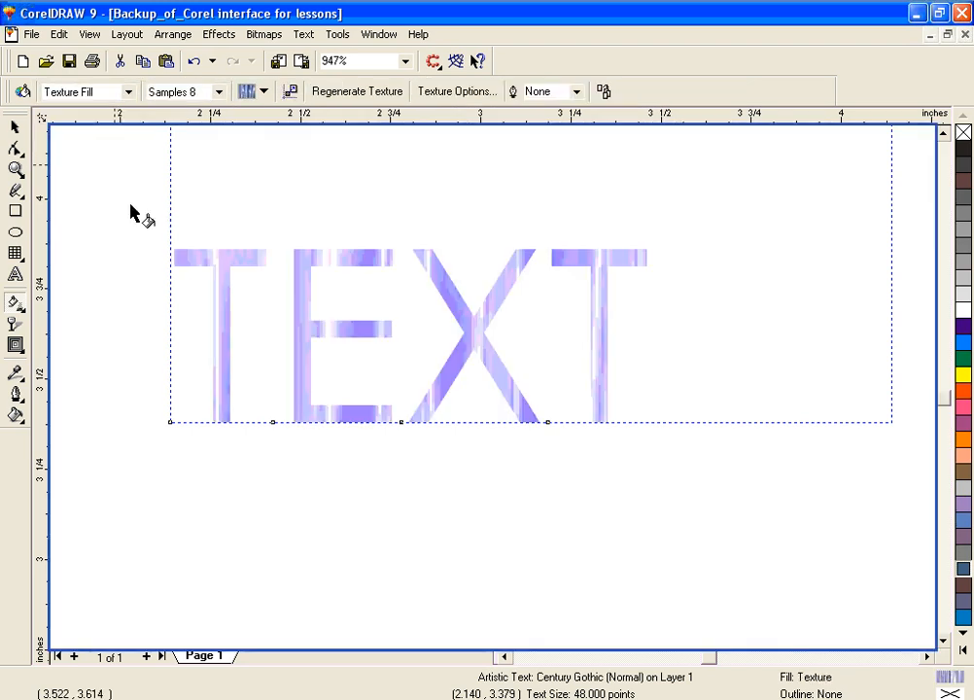
{"action": "left_click", "coordinate": [263, 91]}
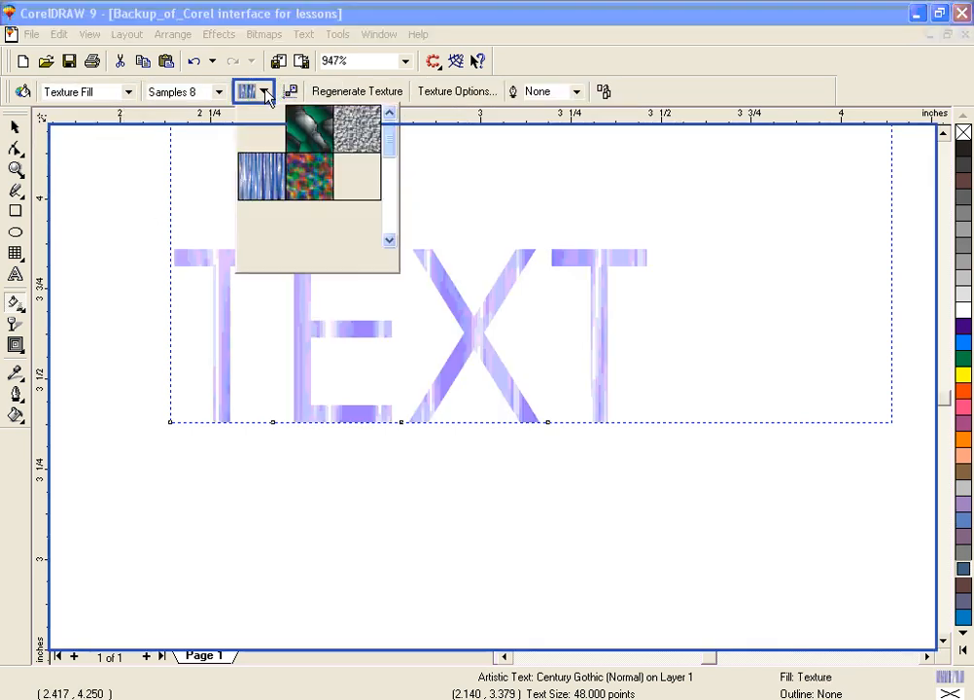
{"action": "left_click_drag", "start_coordinate": [385, 155], "coordinate": [384, 226]}
{"action": "left_click", "coordinate": [383, 226]}
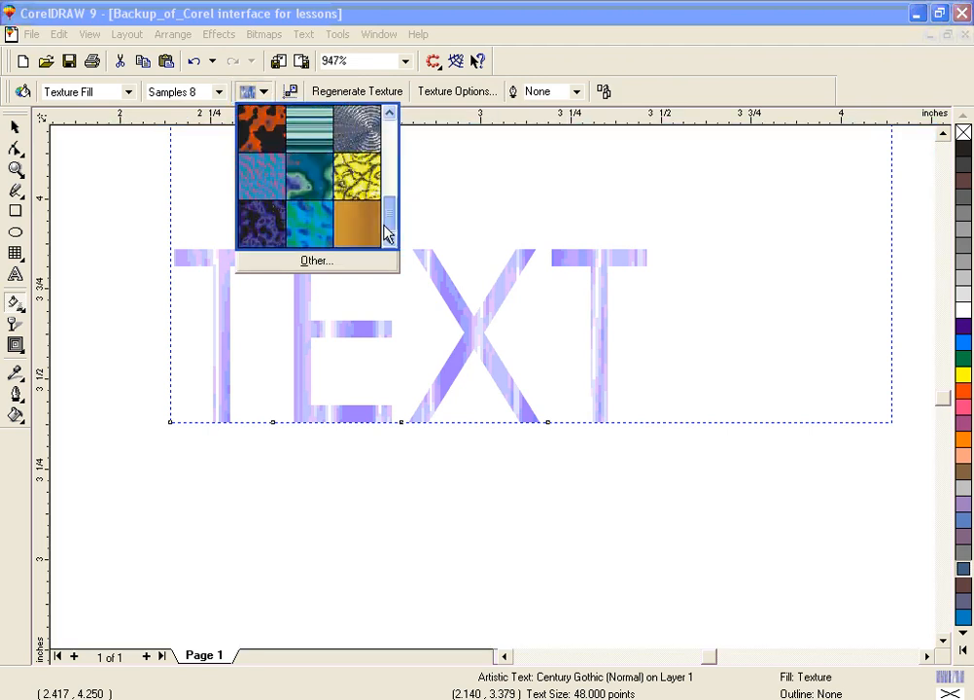
{"action": "left_click", "coordinate": [217, 100]}
{"action": "left_click", "coordinate": [221, 93]}
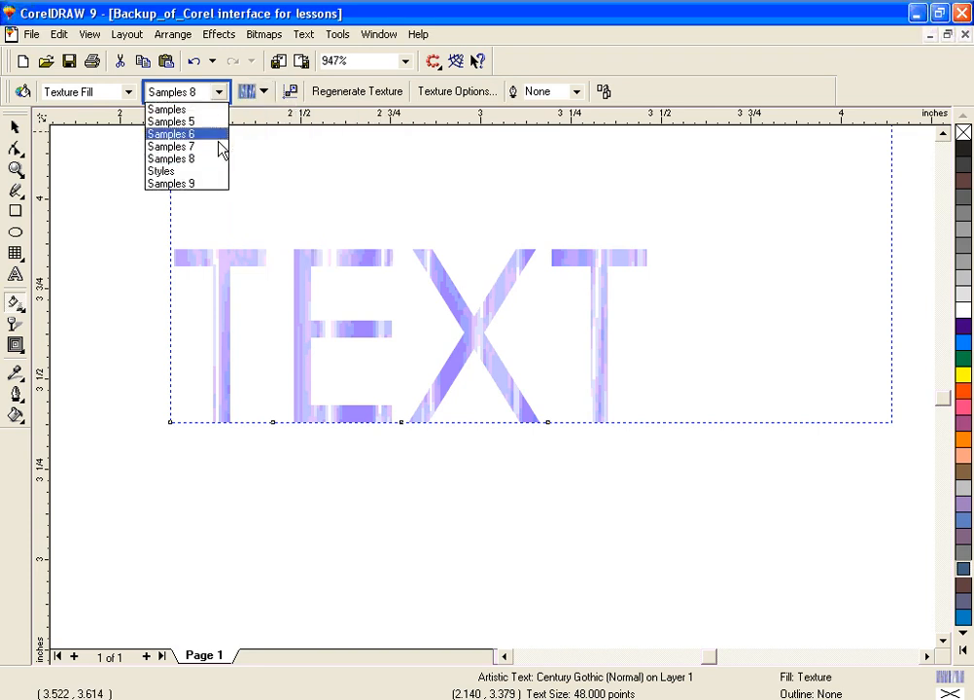
{"action": "left_click", "coordinate": [220, 148]}
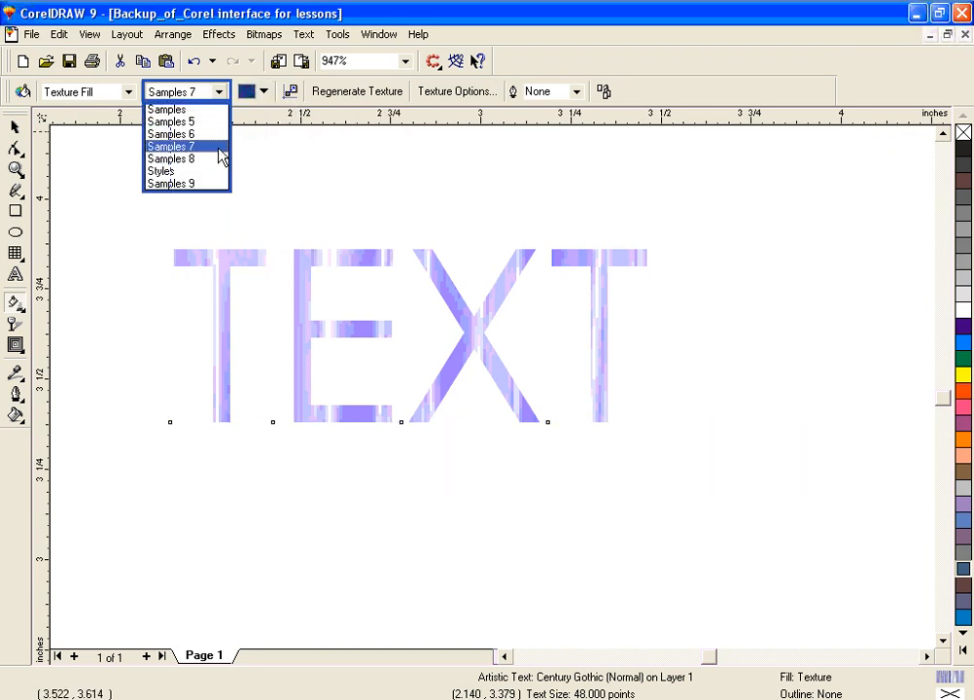
Step: Switch the texture library of TEXT to Samples 5, apply a grey texture from it, and deselect the text
{"action": "left_click", "coordinate": [264, 92]}
{"action": "left_click_drag", "start_coordinate": [388, 141], "coordinate": [387, 216]}
{"action": "left_click", "coordinate": [219, 92]}
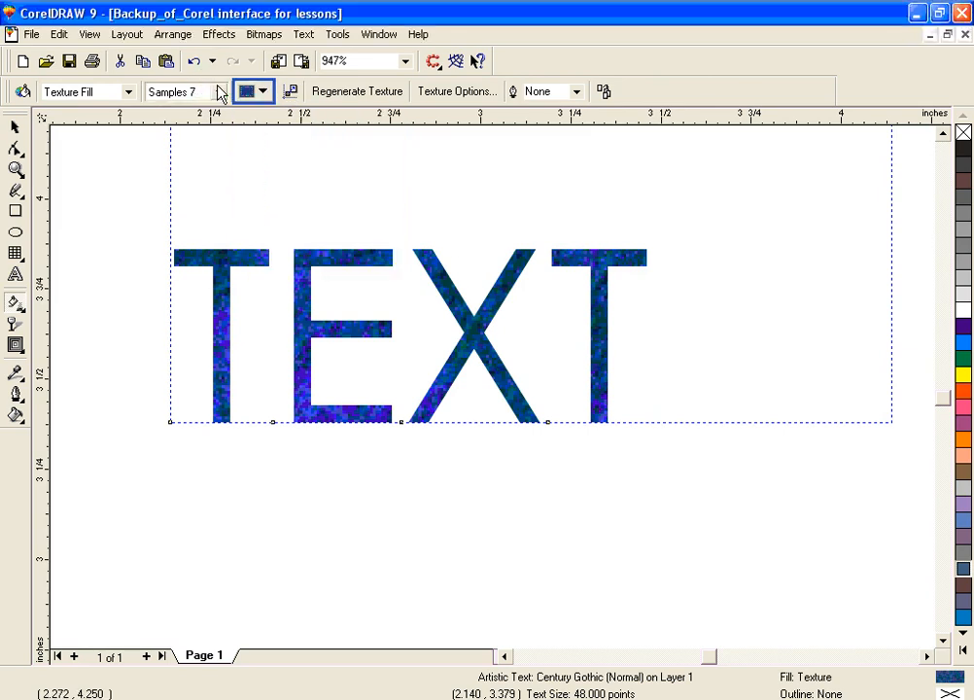
{"action": "left_click", "coordinate": [219, 92]}
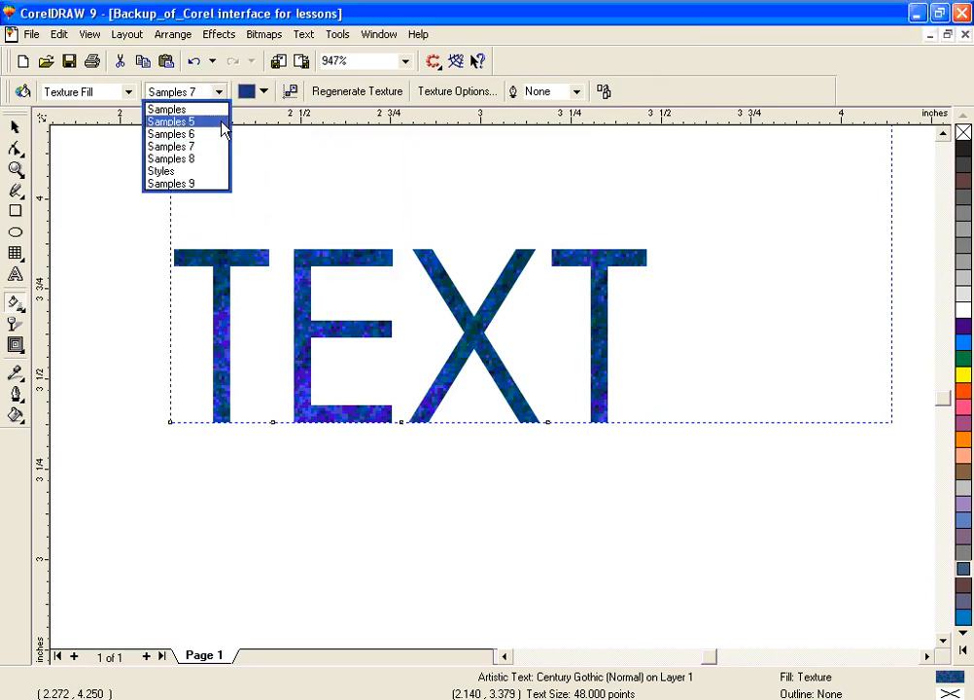
{"action": "left_click", "coordinate": [222, 122]}
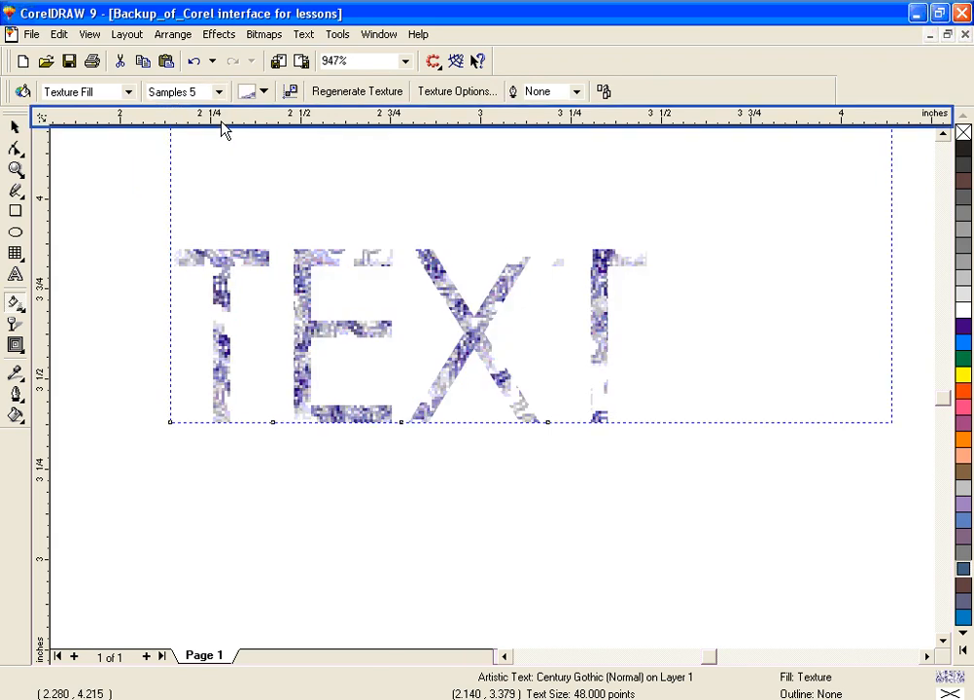
{"action": "left_click", "coordinate": [266, 94]}
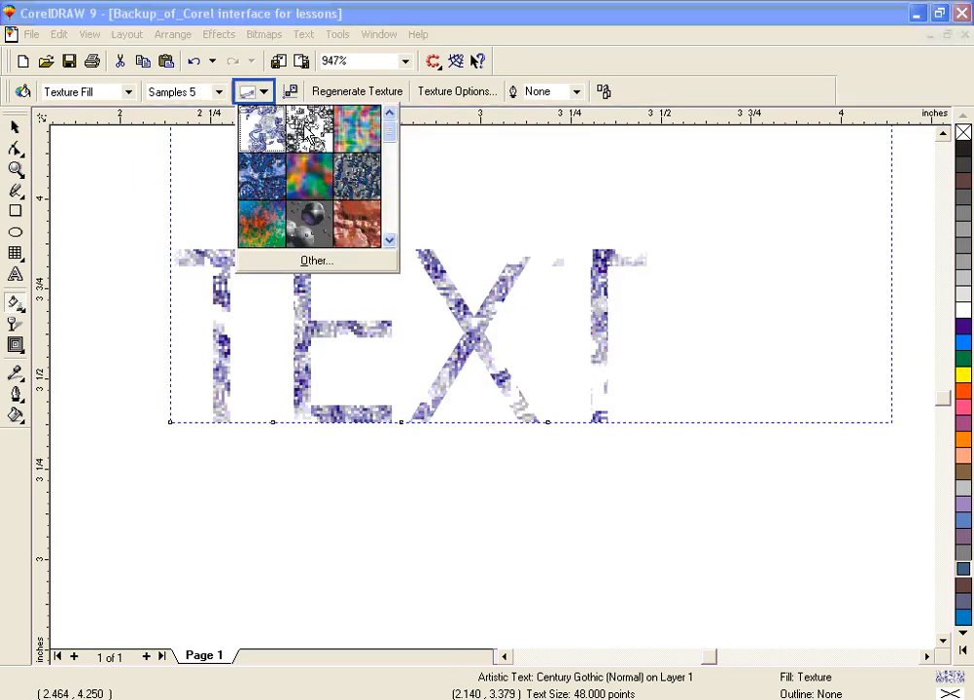
{"action": "left_click", "coordinate": [307, 136]}
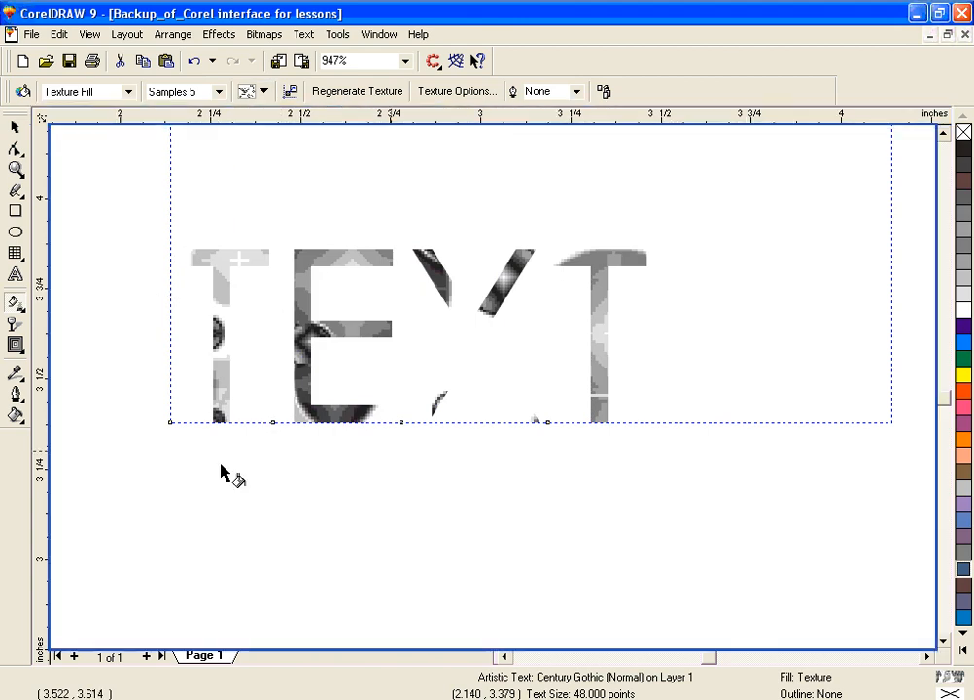
{"action": "left_click", "coordinate": [348, 457]}
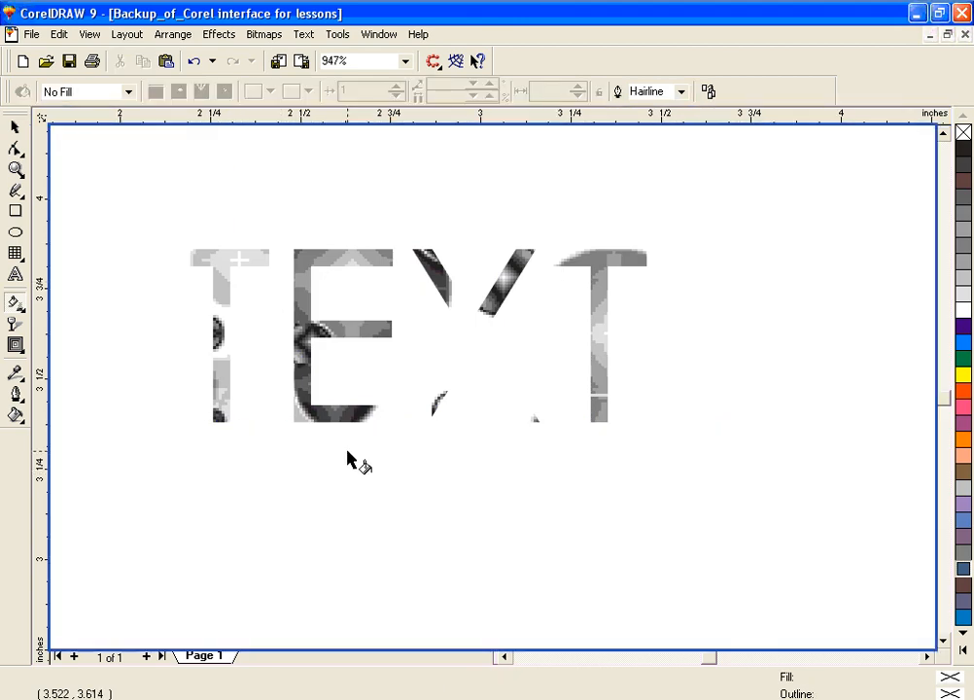
Step: Draw a rectangle about 0.65 by 0.40 inches below TEXT and fill it with yellow
{"action": "left_click", "coordinate": [15, 211]}
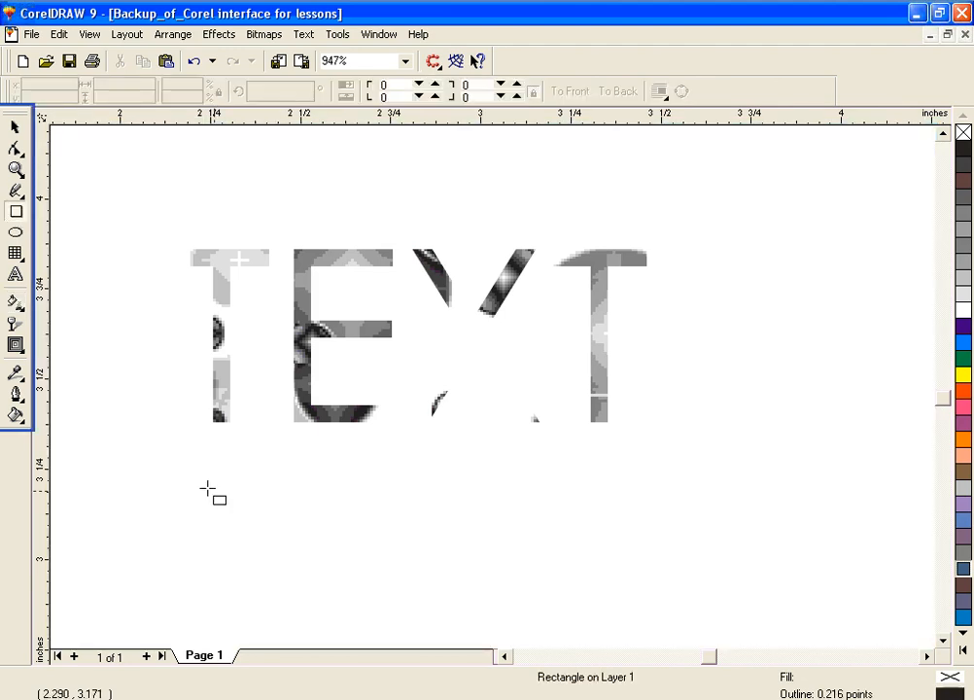
{"action": "left_click_drag", "start_coordinate": [191, 476], "coordinate": [424, 603]}
{"action": "mouse_move", "coordinate": [500, 618]}
{"action": "left_mouse_down"}
{"action": "mouse_move", "coordinate": [587, 628]}
{"action": "mouse_move", "coordinate": [425, 619]}
{"action": "left_mouse_up"}
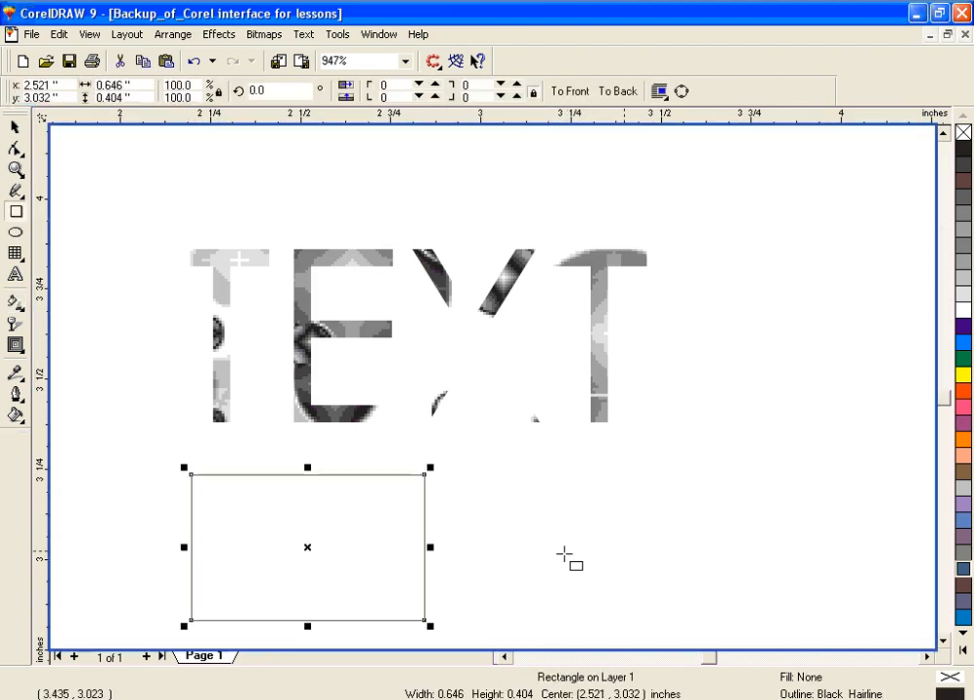
{"action": "left_click", "coordinate": [964, 375]}
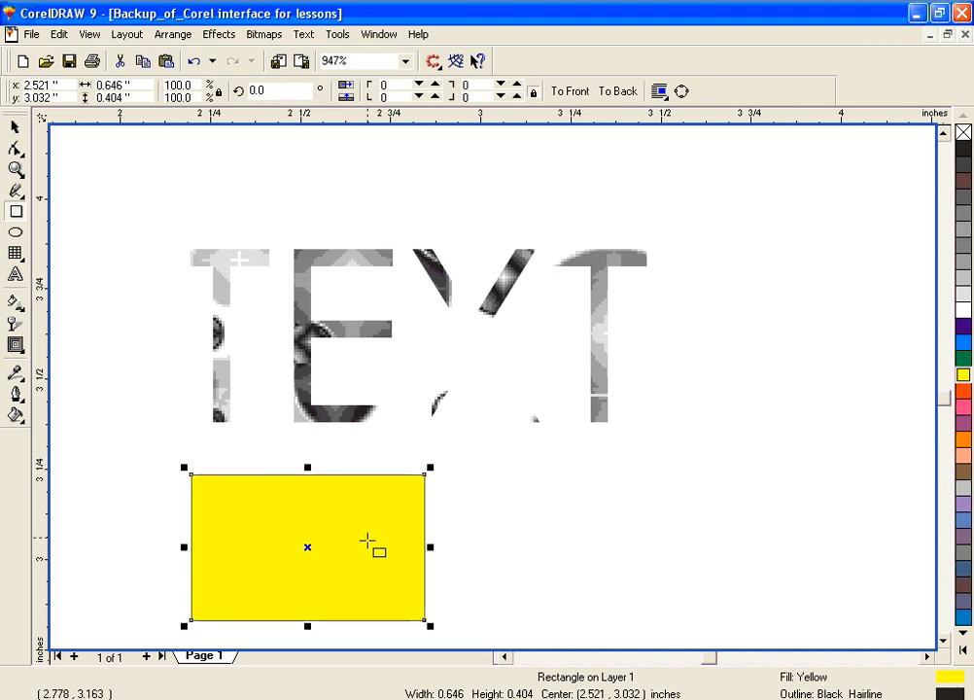
{"action": "left_click", "coordinate": [16, 303]}
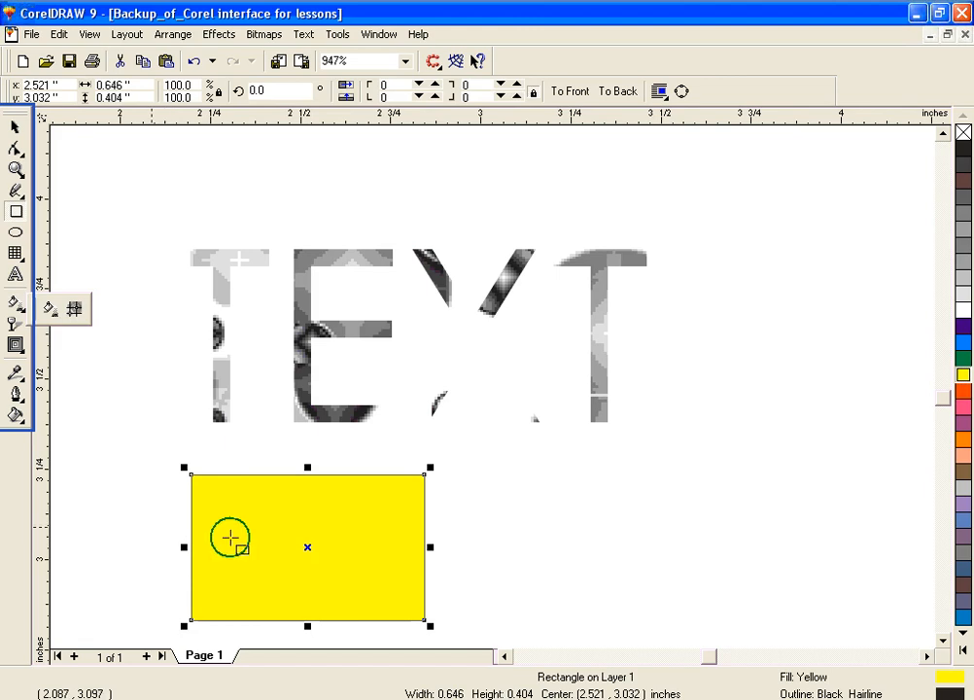
{"action": "left_click", "coordinate": [150, 527]}
{"action": "left_click_drag", "start_coordinate": [151, 527], "coordinate": [424, 543]}
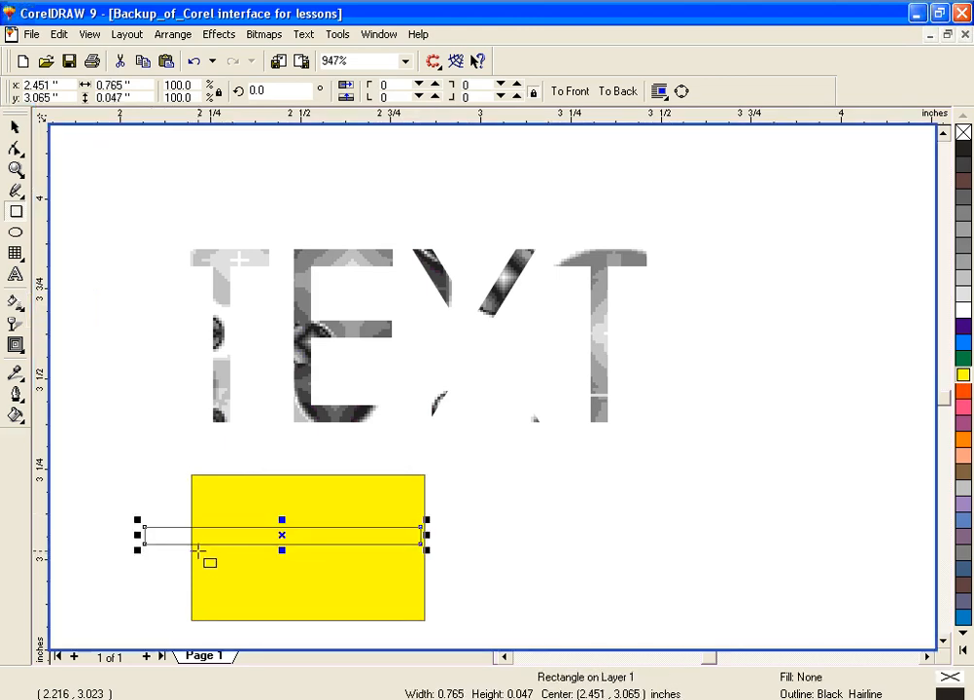
{"action": "key", "text": "ctrl+z"}
Step: Apply a diagonal yellow-to-white fountain fill across the rectangle, from upper-left to lower-right corner, and move its midpoint to 36
{"action": "left_click", "coordinate": [14, 304]}
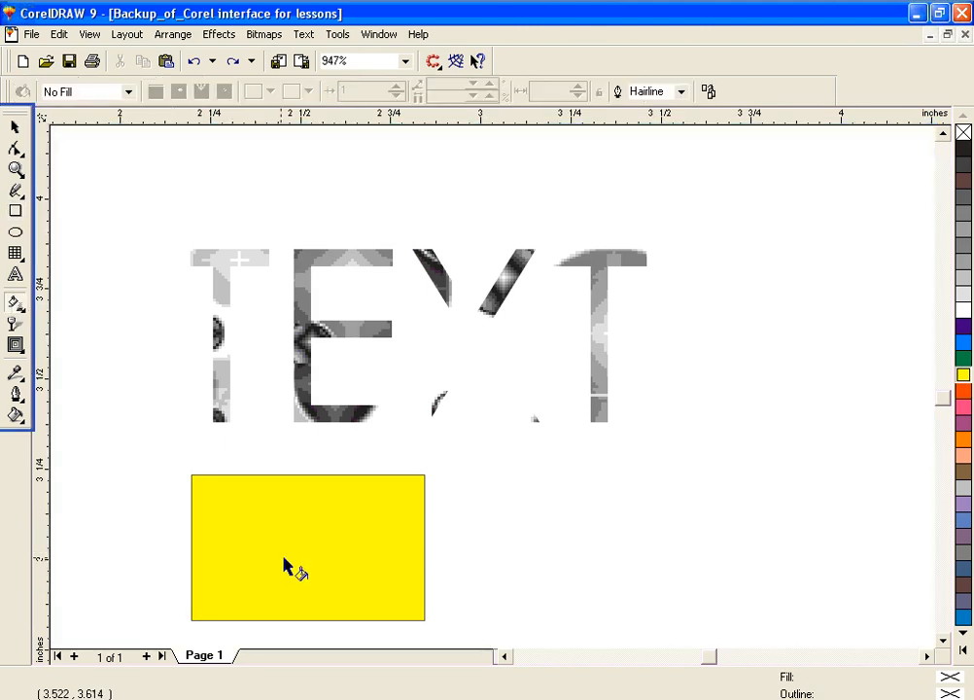
{"action": "left_click", "coordinate": [165, 574]}
{"action": "left_click", "coordinate": [341, 548]}
{"action": "left_click_drag", "start_coordinate": [192, 476], "coordinate": [425, 620]}
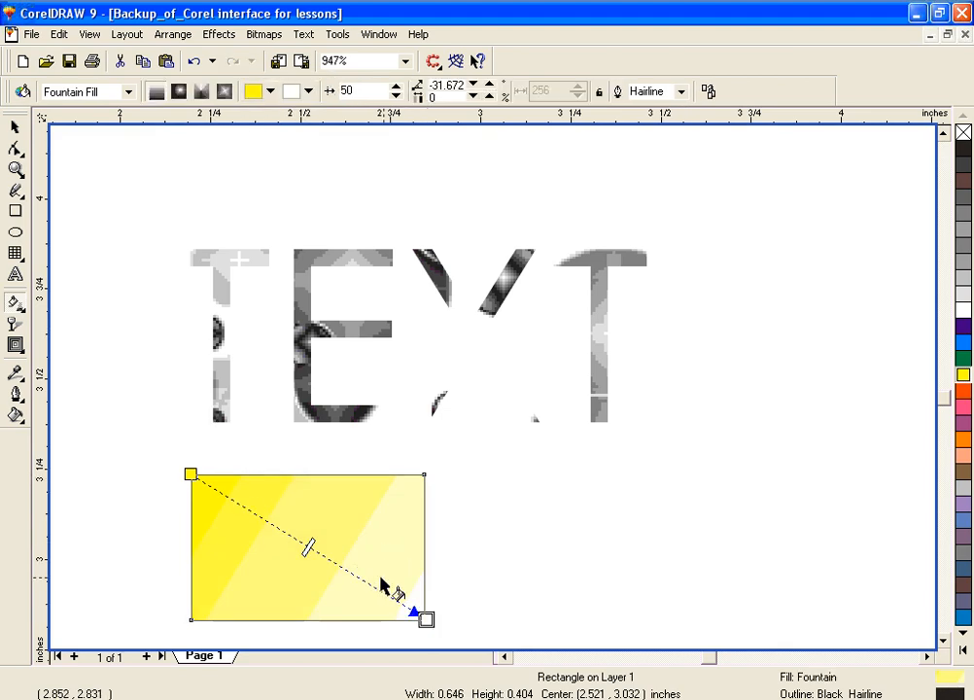
{"action": "left_click_drag", "start_coordinate": [309, 545], "coordinate": [277, 528]}
Step: Try the Archimedes PostScript fill and a Samples 8 texture fill on the rectangle
{"action": "left_click", "coordinate": [130, 91]}
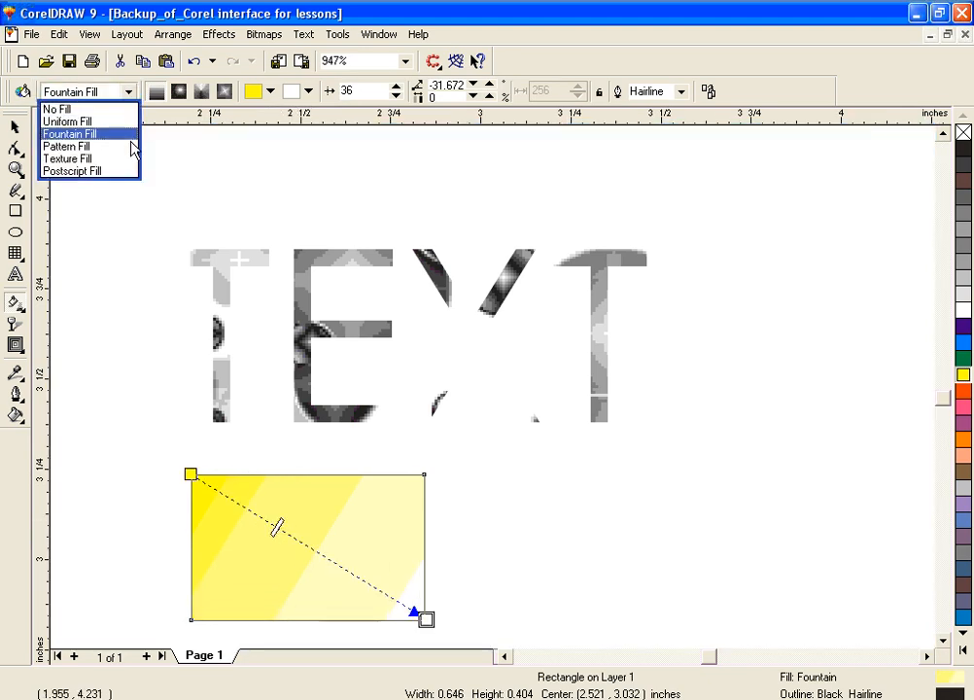
{"action": "left_click", "coordinate": [136, 172]}
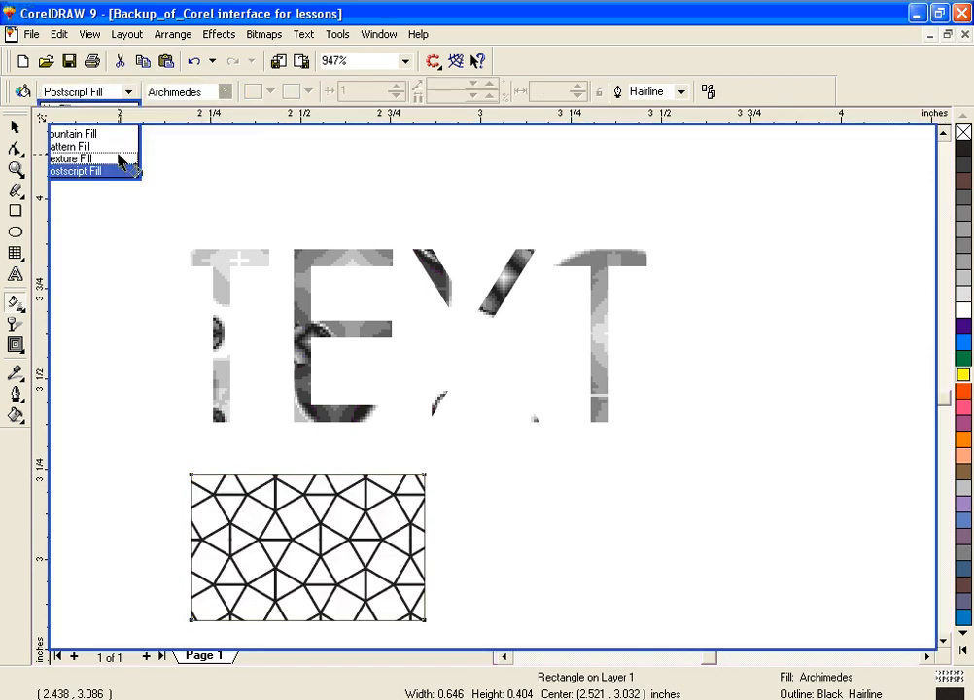
{"action": "left_click", "coordinate": [126, 94]}
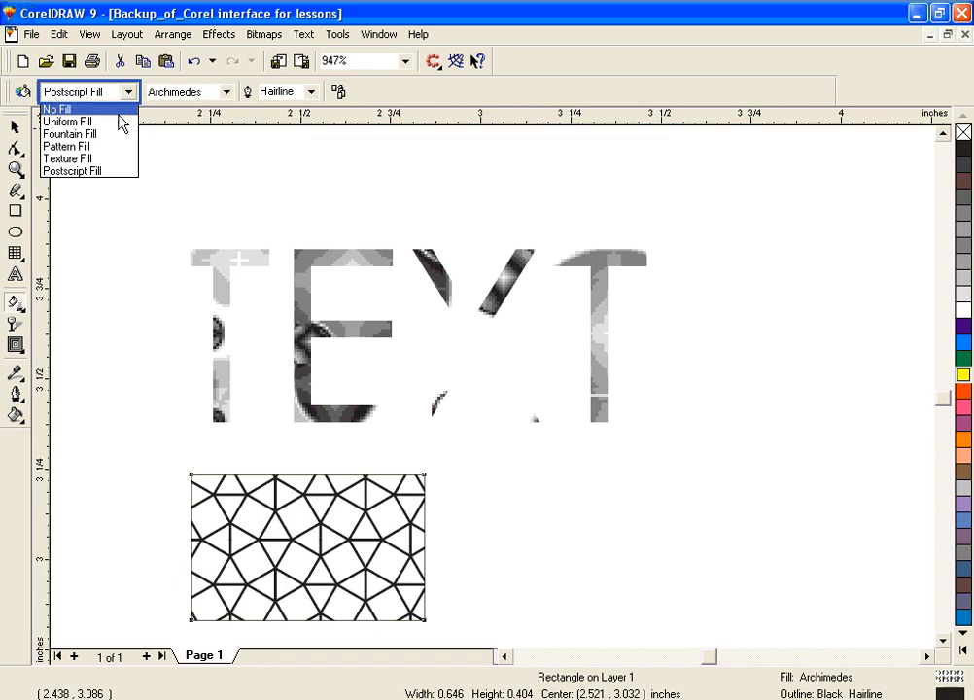
{"action": "left_click", "coordinate": [115, 163]}
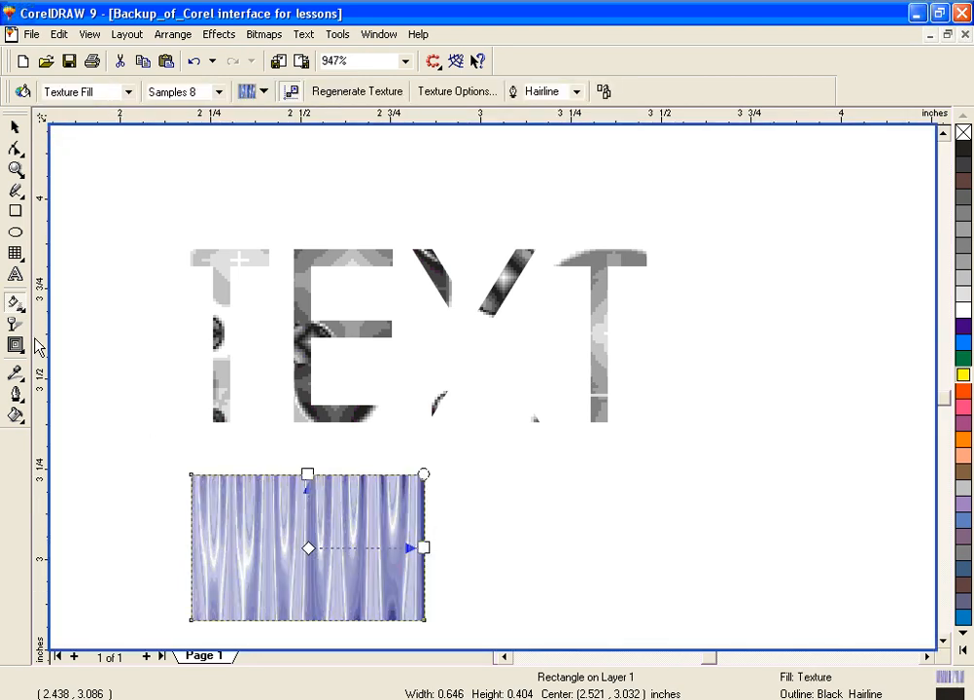
Step: Try distorting the textured rectangle by moving its inner mesh fill nodes, and undo the mesh edits and the texture fill
{"action": "left_click", "coordinate": [12, 303]}
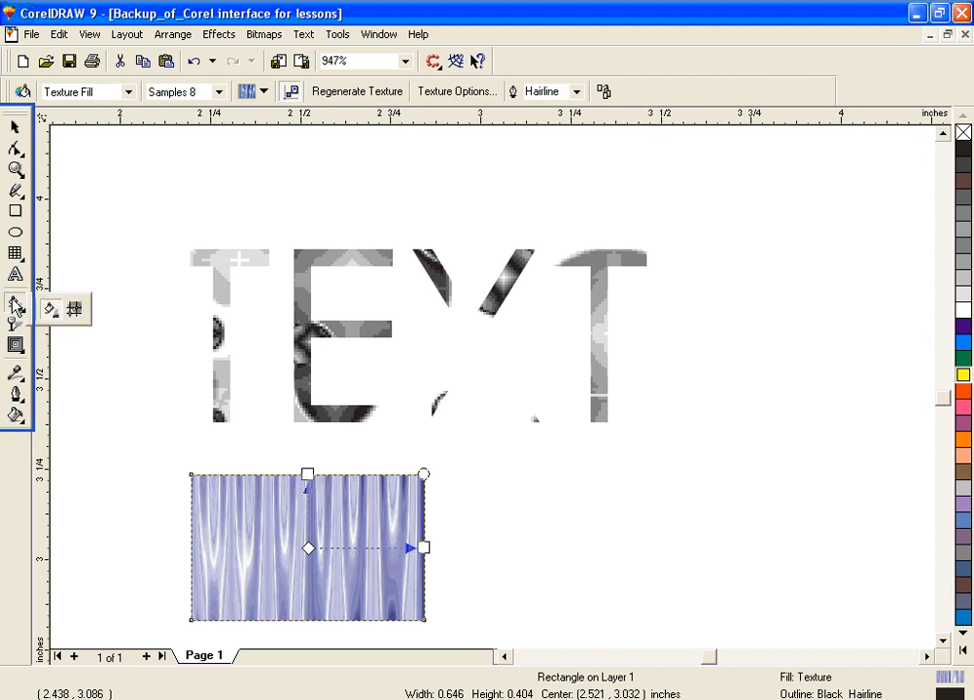
{"action": "left_click", "coordinate": [76, 310]}
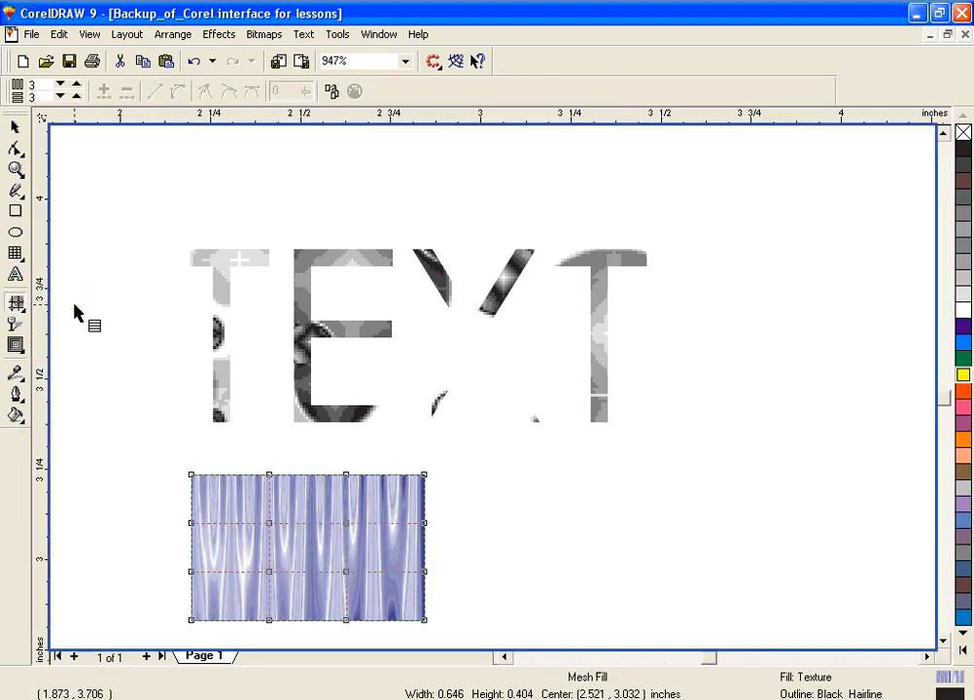
{"action": "left_click", "coordinate": [70, 97]}
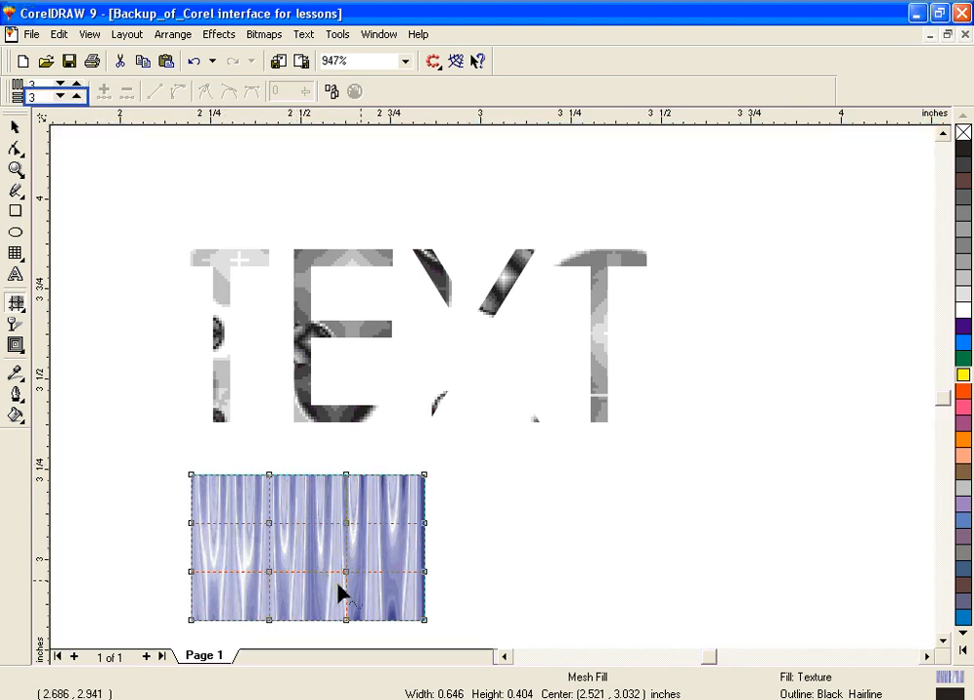
{"action": "left_click", "coordinate": [311, 546]}
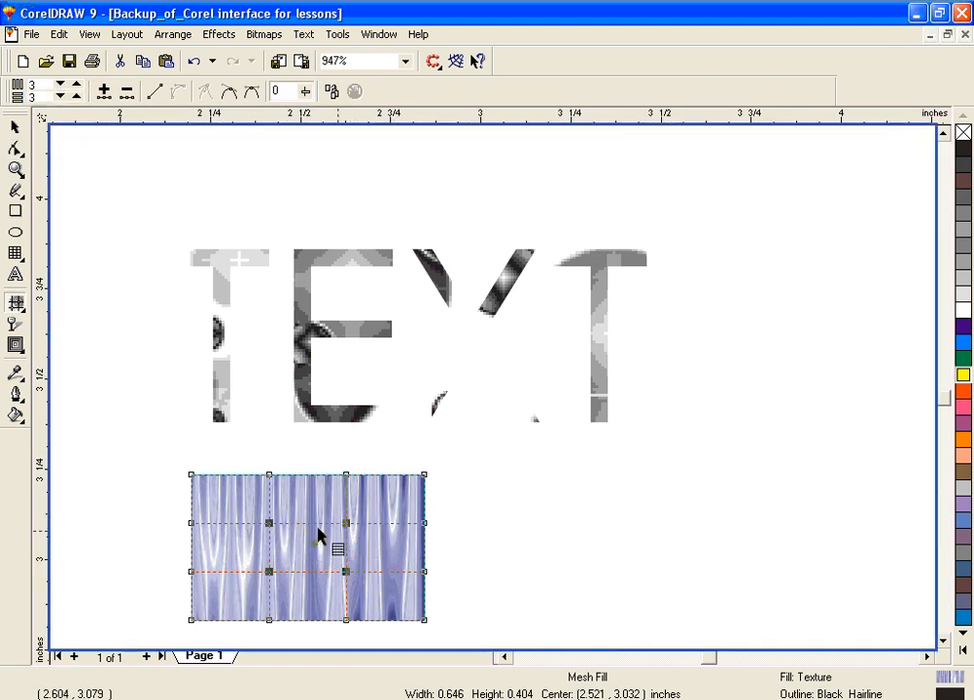
{"action": "left_click_drag", "start_coordinate": [271, 526], "coordinate": [222, 516]}
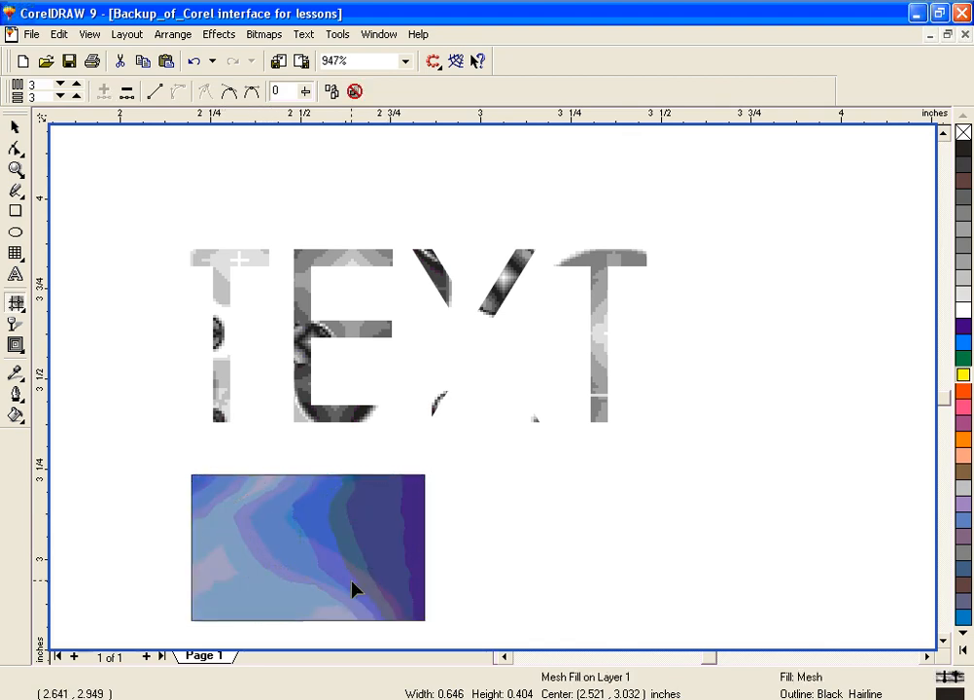
{"action": "key", "text": "ctrl+z"}
{"action": "left_click_drag", "start_coordinate": [271, 529], "coordinate": [301, 552]}
{"action": "key", "text": "ctrl+z"}
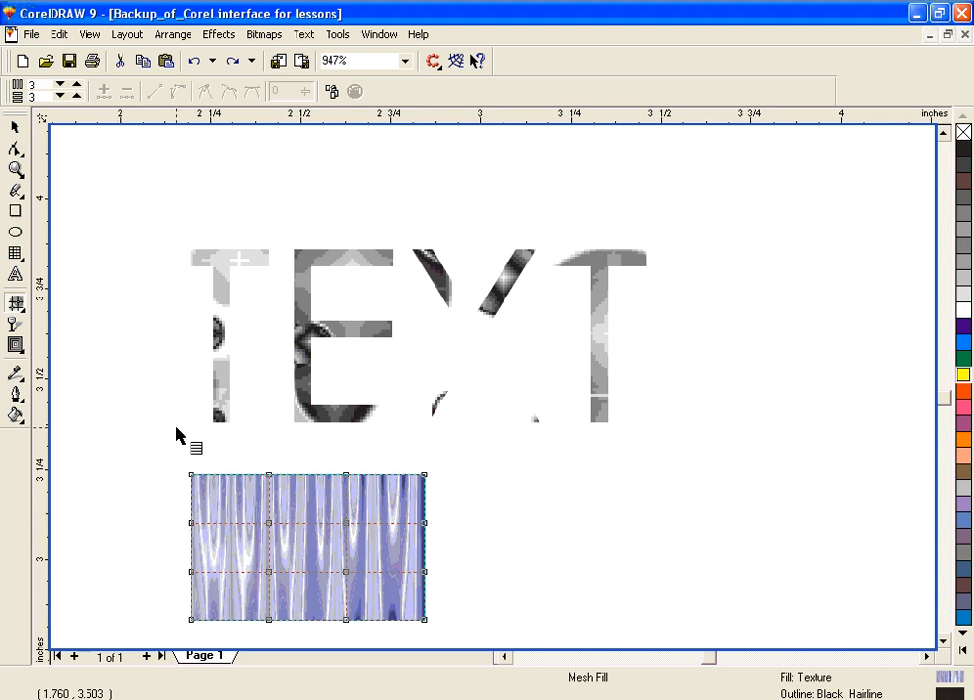
{"action": "key", "text": "ctrl+z"}
Step: Apply a black-to-white fountain fill across the rectangle from its left edge, and overlay a 3 by 3 mesh fill grid
{"action": "left_click", "coordinate": [19, 311]}
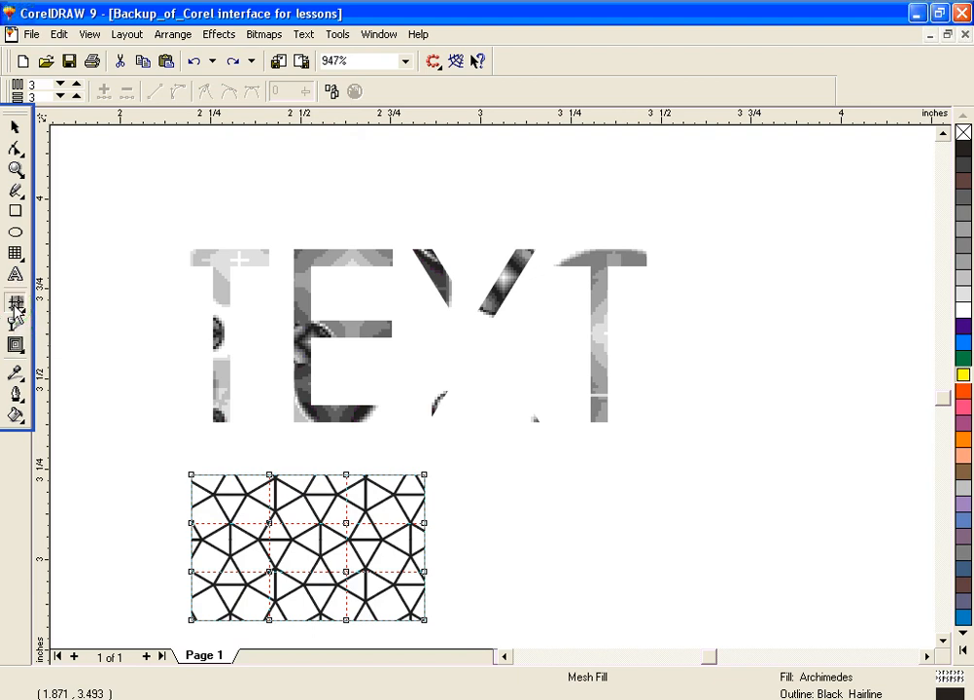
{"action": "left_click", "coordinate": [19, 309]}
{"action": "left_click", "coordinate": [51, 311]}
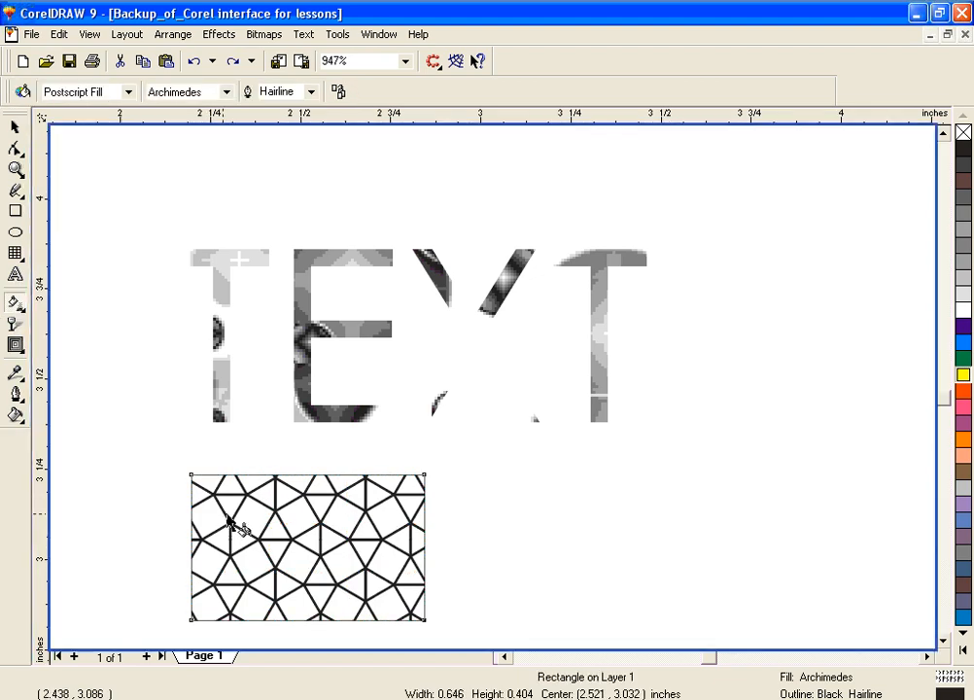
{"action": "left_click_drag", "start_coordinate": [189, 570], "coordinate": [388, 544]}
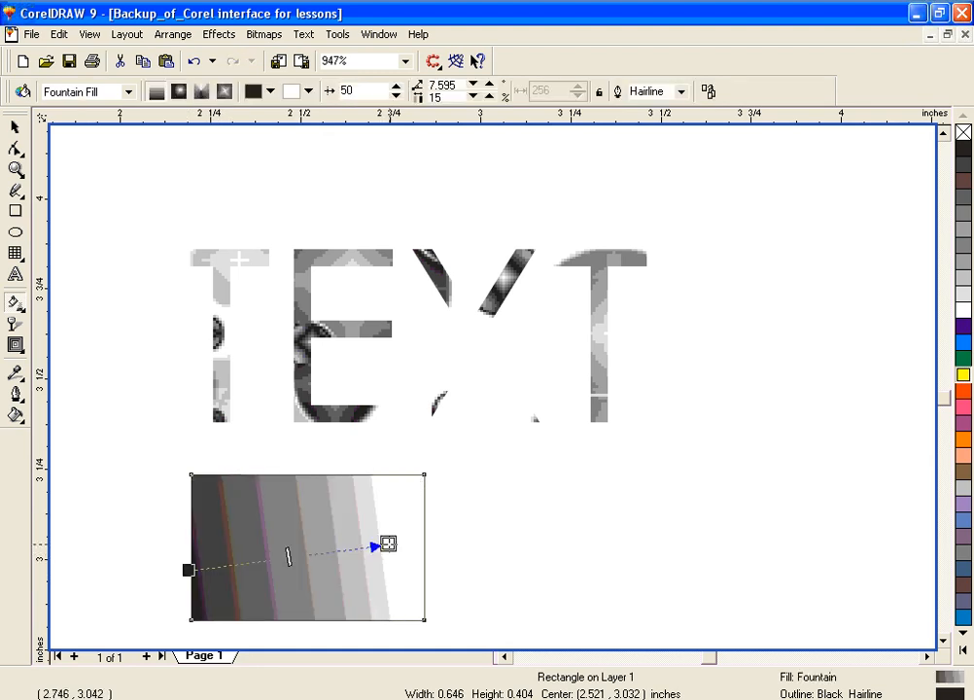
{"action": "left_click", "coordinate": [17, 303]}
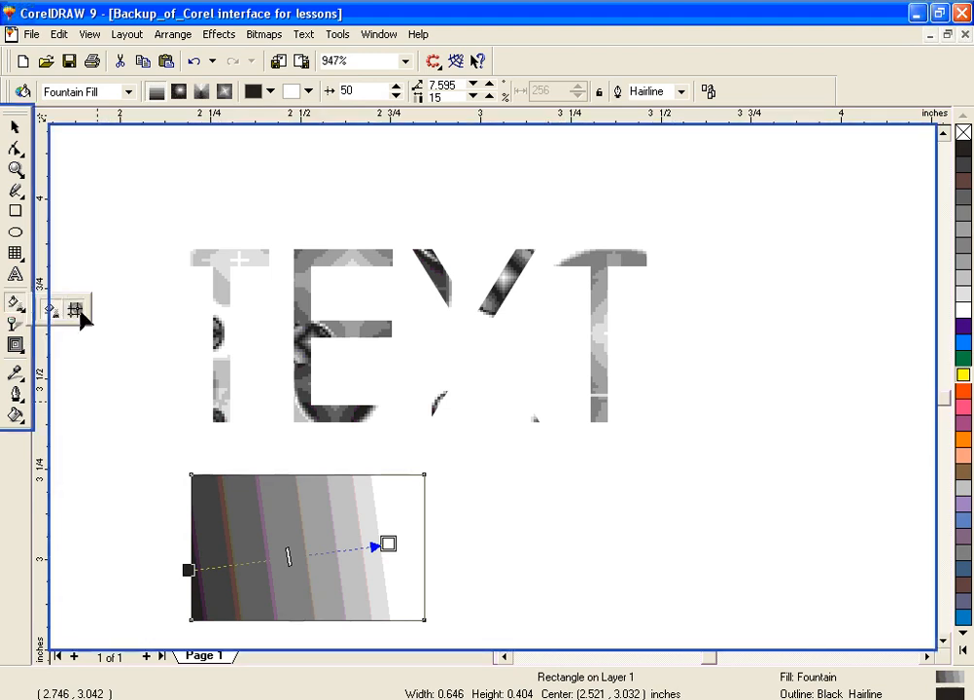
{"action": "left_click", "coordinate": [76, 309]}
Step: Try shifting the four inner mesh nodes of the rectangle together to the right, and undo the move
{"action": "left_click", "coordinate": [281, 544]}
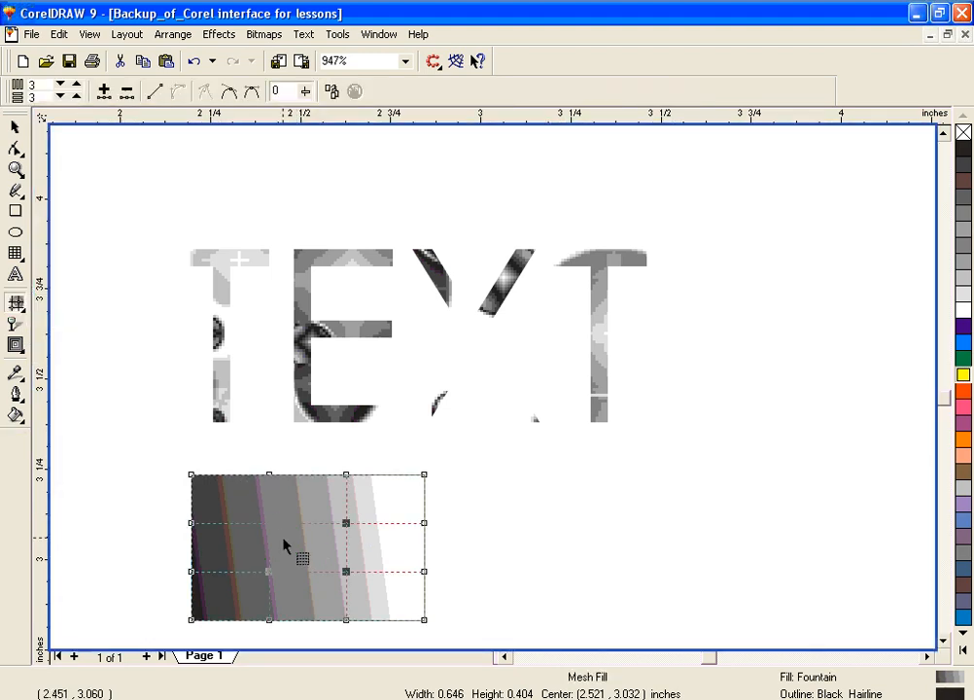
{"action": "left_click_drag", "start_coordinate": [272, 533], "coordinate": [384, 574]}
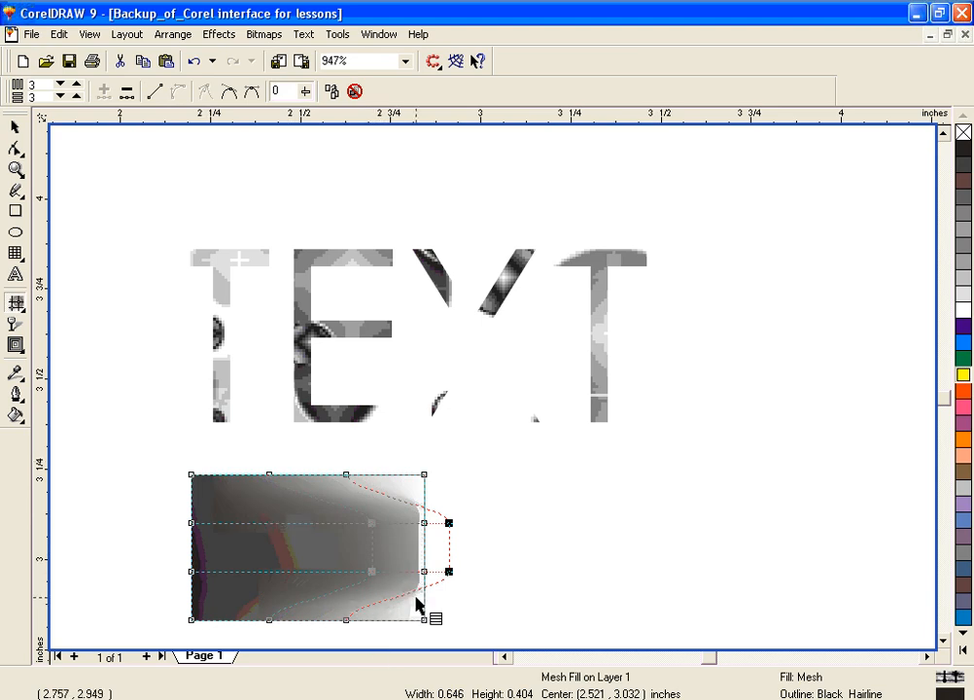
{"action": "key", "text": "ctrl+z"}
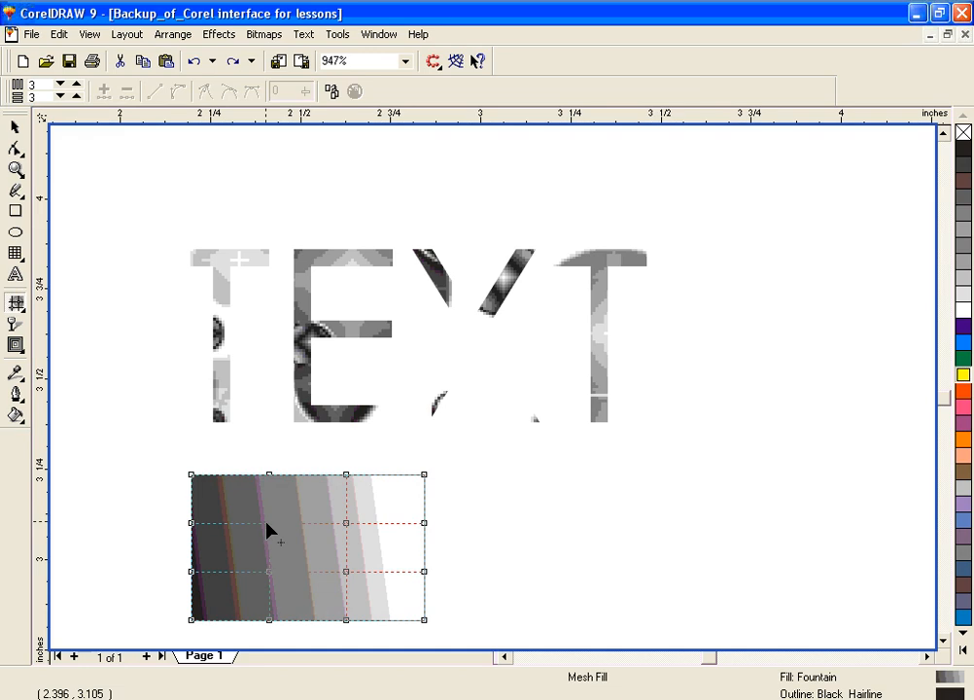
Step: Reshape the rectangle's mesh fill by moving each of its four inner nodes outward toward the nearest corner, and deselect the rectangle
{"action": "left_click_drag", "start_coordinate": [266, 523], "coordinate": [237, 498]}
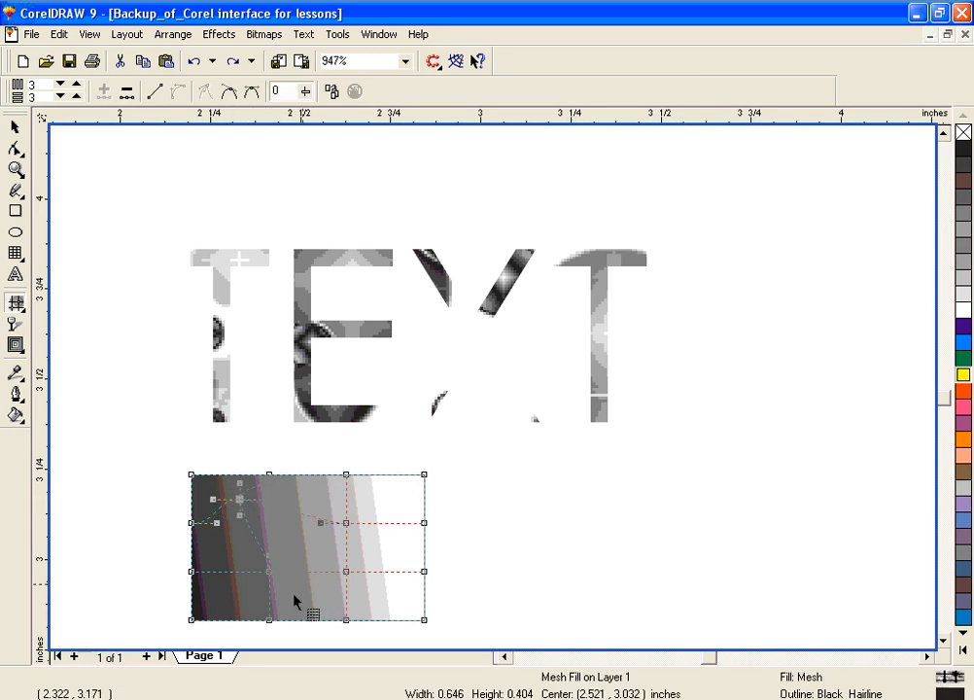
{"action": "left_click_drag", "start_coordinate": [264, 573], "coordinate": [241, 590]}
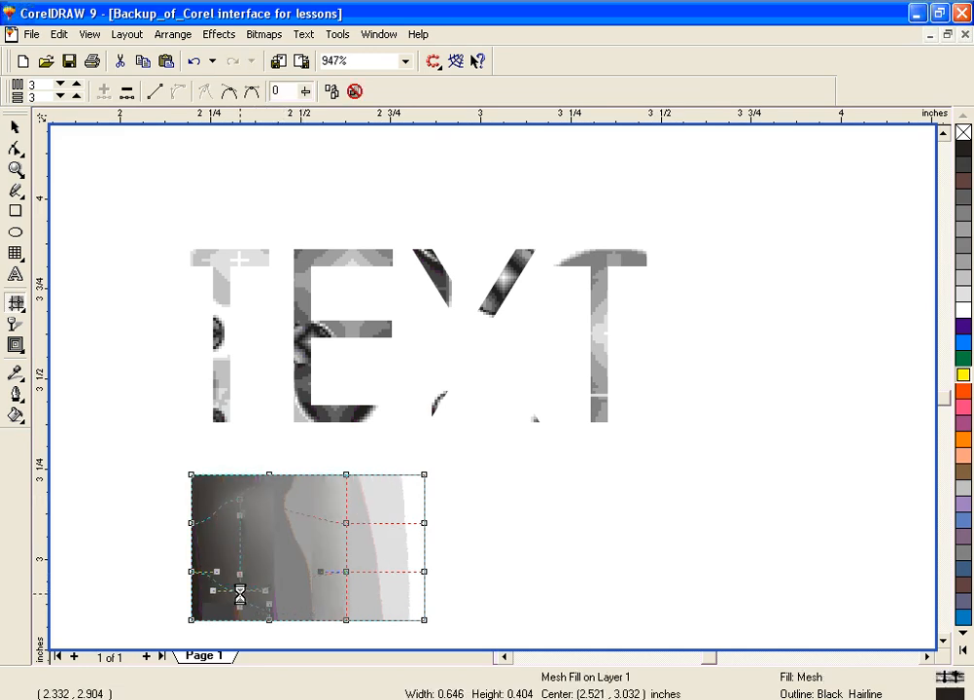
{"action": "left_click_drag", "start_coordinate": [347, 524], "coordinate": [382, 507]}
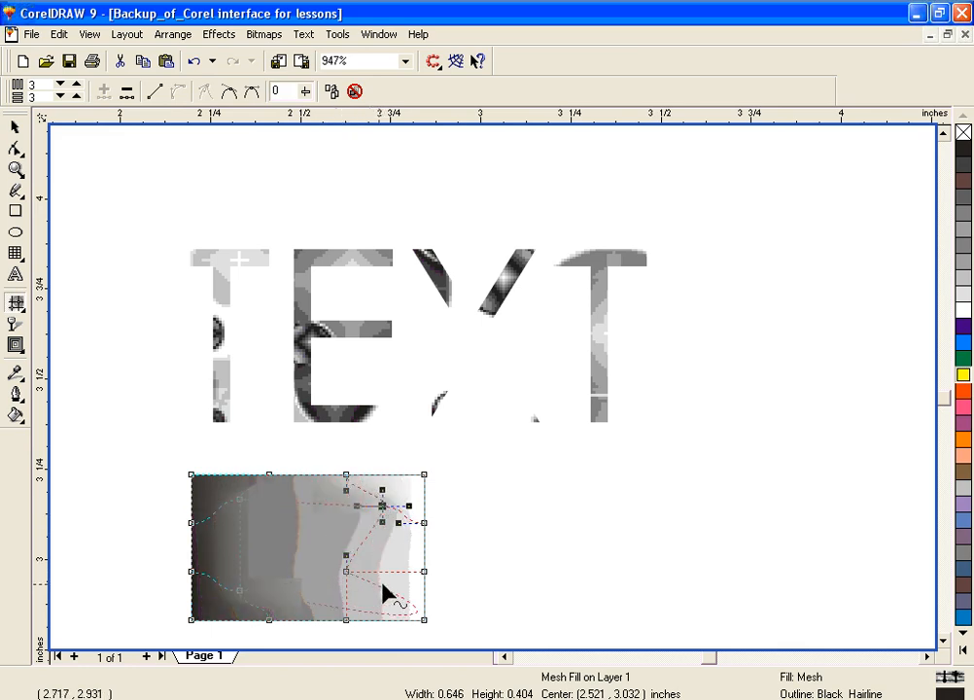
{"action": "left_click_drag", "start_coordinate": [346, 574], "coordinate": [390, 591]}
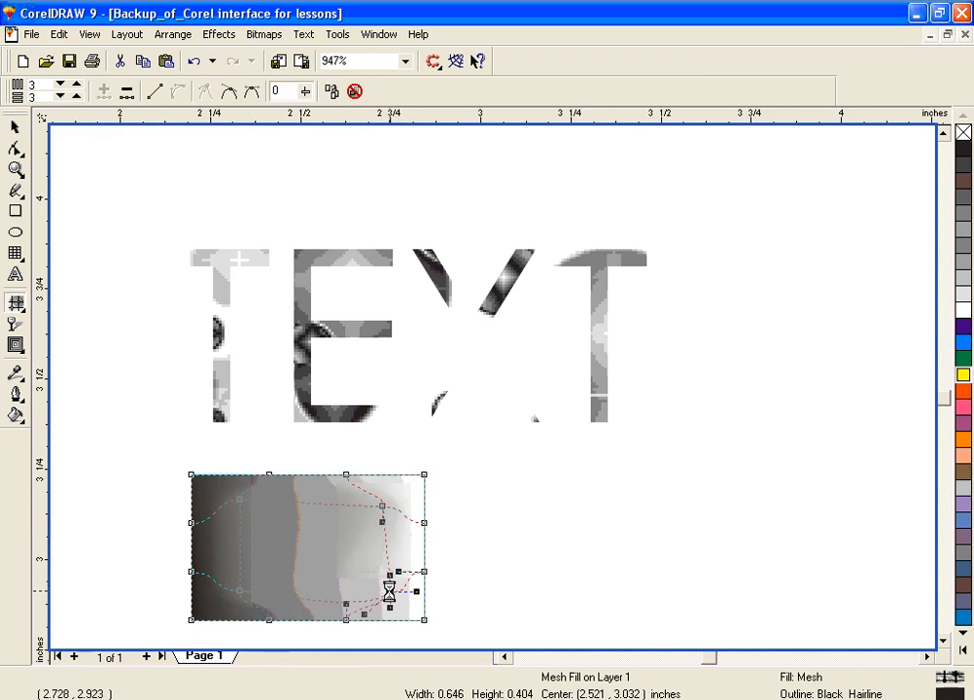
{"action": "left_click", "coordinate": [14, 128]}
{"action": "left_click", "coordinate": [518, 593]}
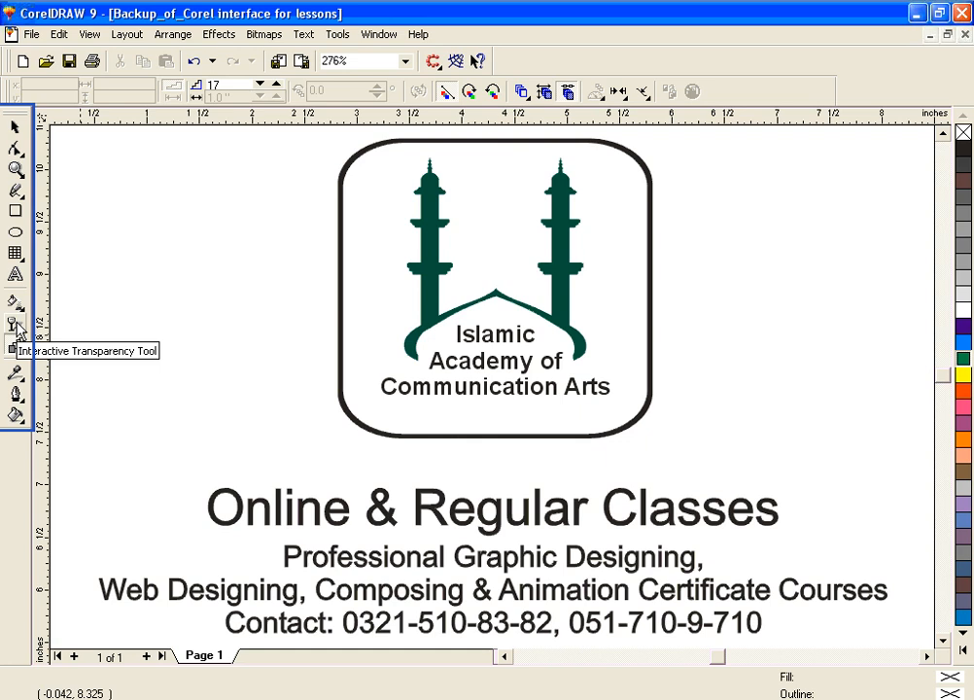
Step: Draw a rectangle about 1.74 by 1.58 inches in the blank area below the contact line and fill it with cyan
{"action": "left_click", "coordinate": [942, 622]}
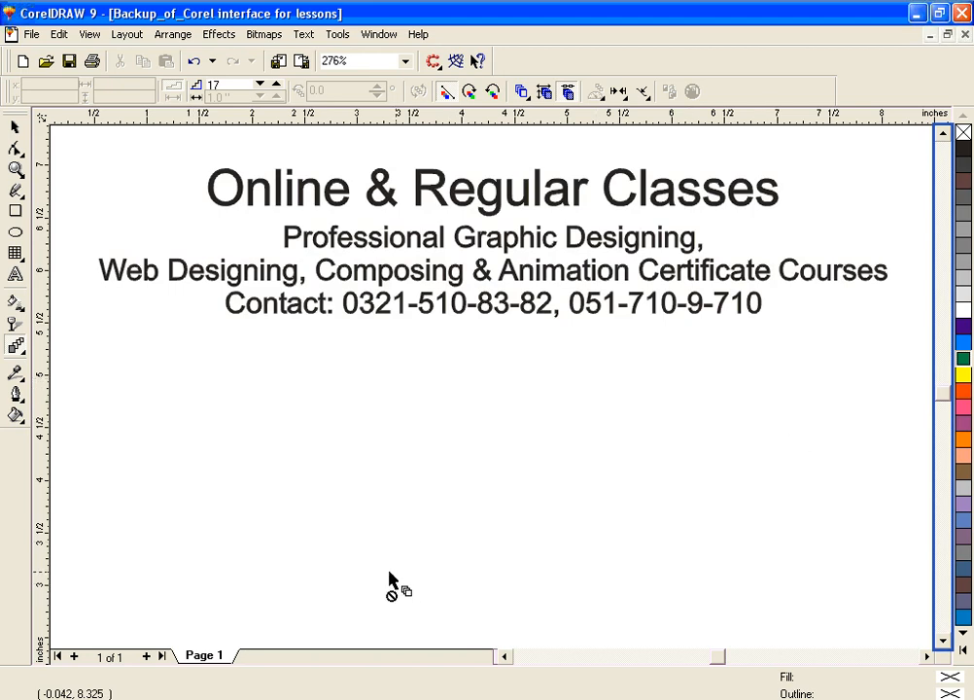
{"action": "left_click", "coordinate": [16, 211]}
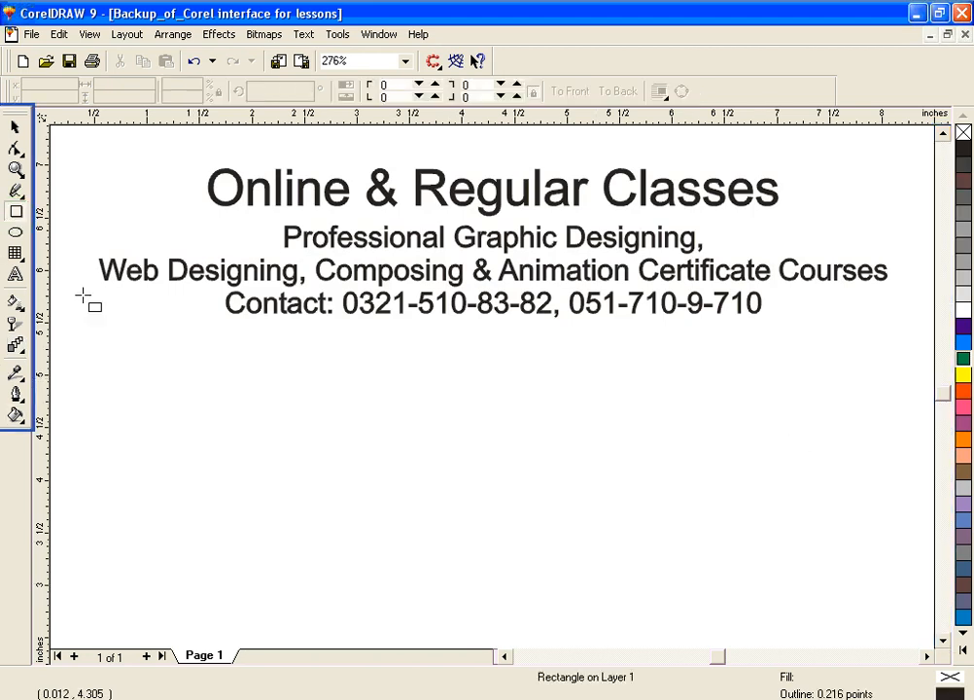
{"action": "left_click", "coordinate": [582, 418]}
{"action": "left_click_drag", "start_coordinate": [694, 525], "coordinate": [765, 585]}
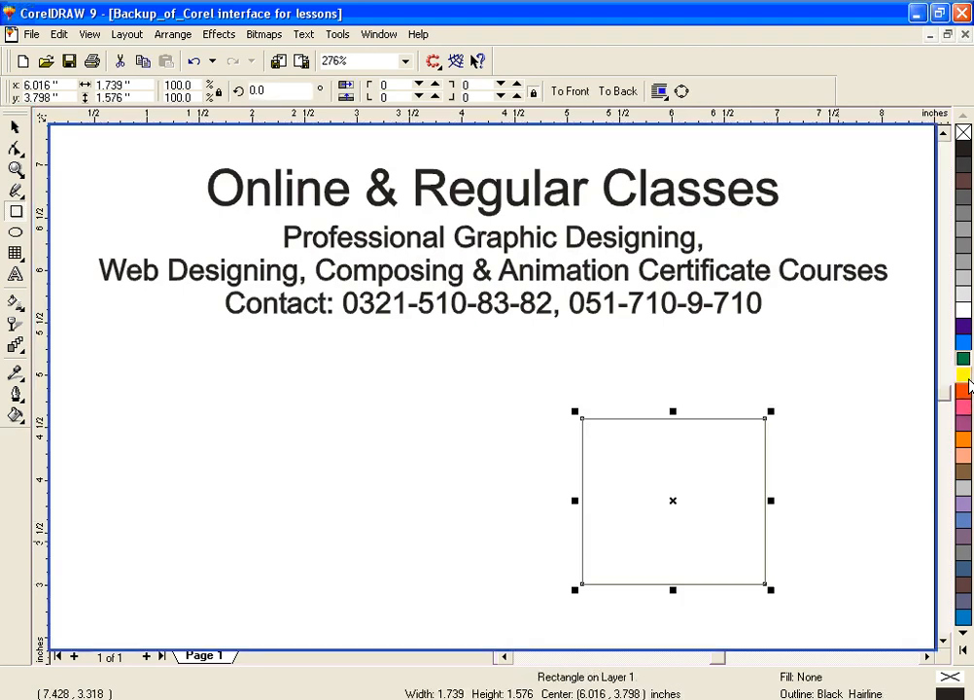
{"action": "left_click", "coordinate": [961, 343]}
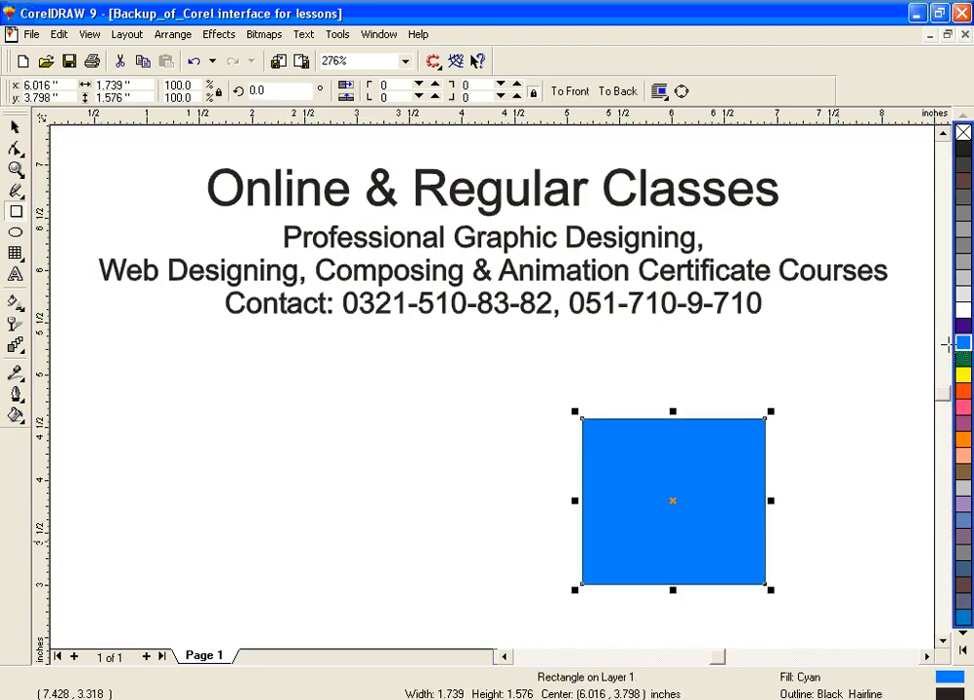
Step: Draw an ellipse about 1.51 by 1.42 inches overlapping the lower-left corner of the blue rectangle and fill it with pink
{"action": "left_click", "coordinate": [15, 232]}
{"action": "left_click_drag", "start_coordinate": [530, 497], "coordinate": [687, 634]}
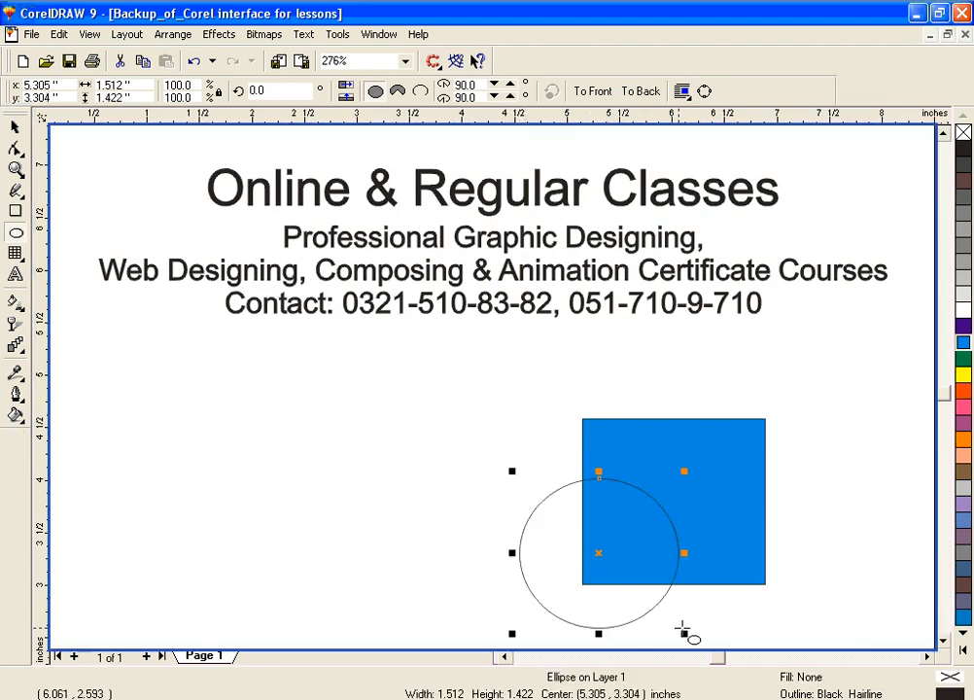
{"action": "left_click", "coordinate": [962, 459]}
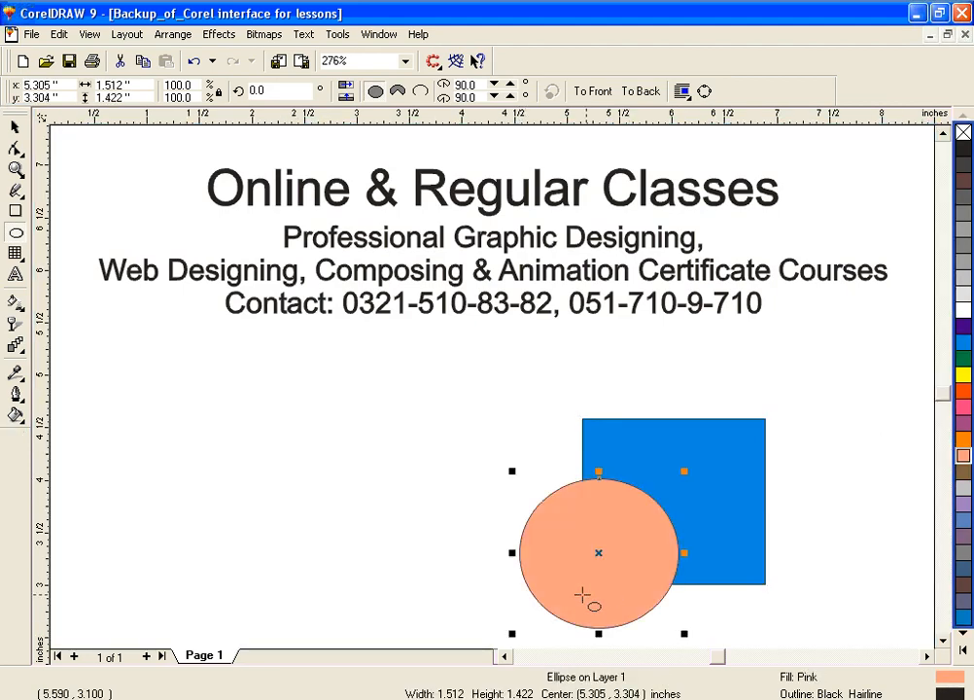
Step: Apply a diagonal linear fountain transparency from the ellipse's lower left to its upper right, and shift its midpoint toward the transparent end
{"action": "left_click", "coordinate": [15, 326]}
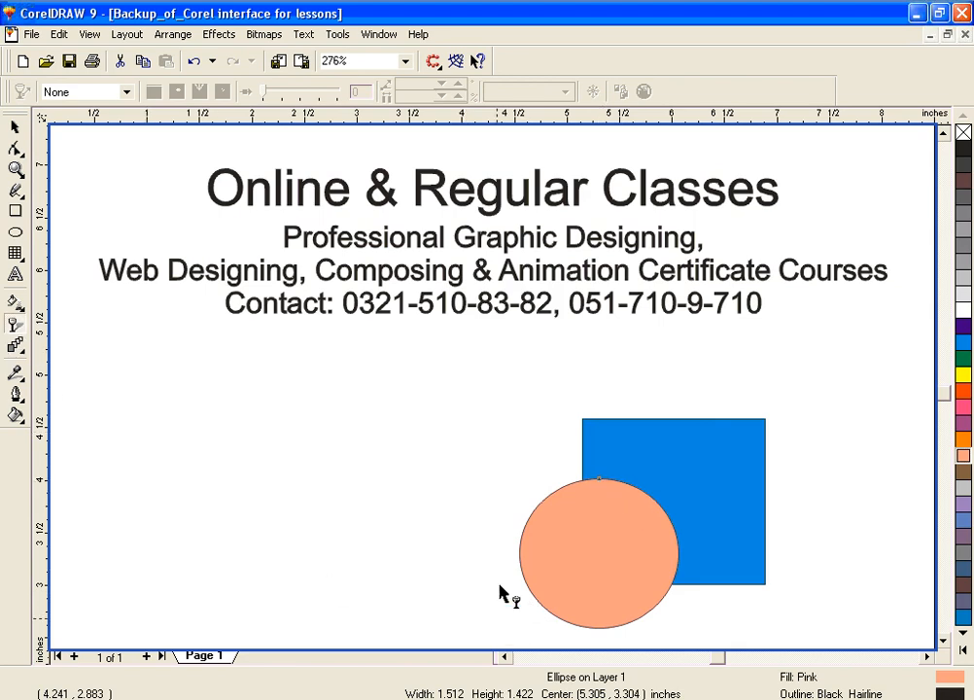
{"action": "left_click_drag", "start_coordinate": [542, 607], "coordinate": [625, 544]}
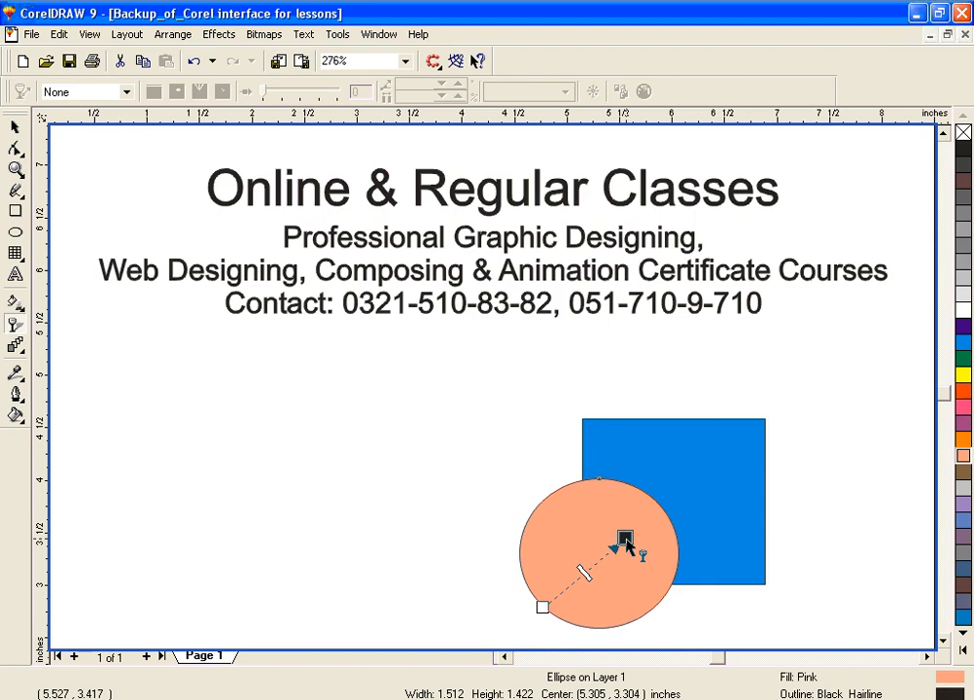
{"action": "left_click_drag", "start_coordinate": [627, 546], "coordinate": [629, 543]}
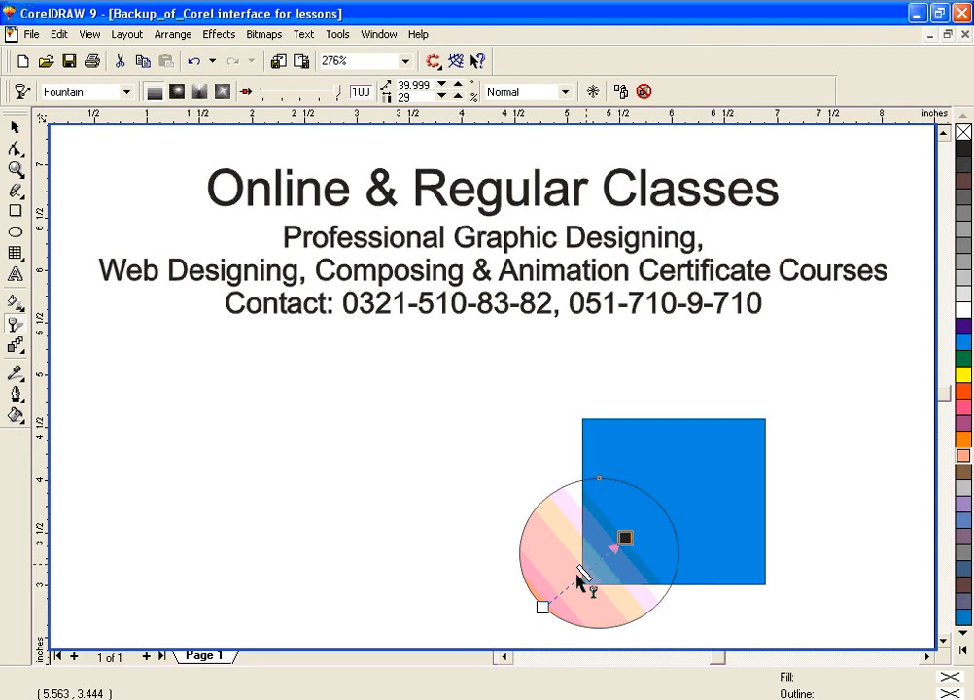
{"action": "left_click_drag", "start_coordinate": [624, 537], "coordinate": [645, 497]}
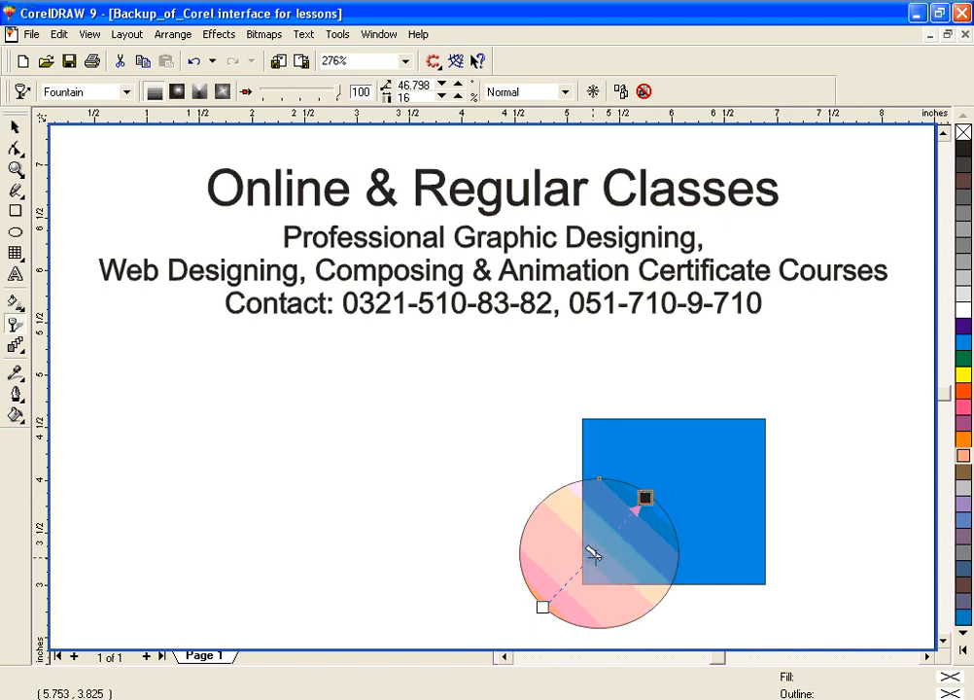
{"action": "mouse_move", "coordinate": [595, 553]}
{"action": "left_mouse_down"}
{"action": "mouse_move", "coordinate": [619, 535]}
{"action": "mouse_move", "coordinate": [609, 553]}
{"action": "left_mouse_up"}
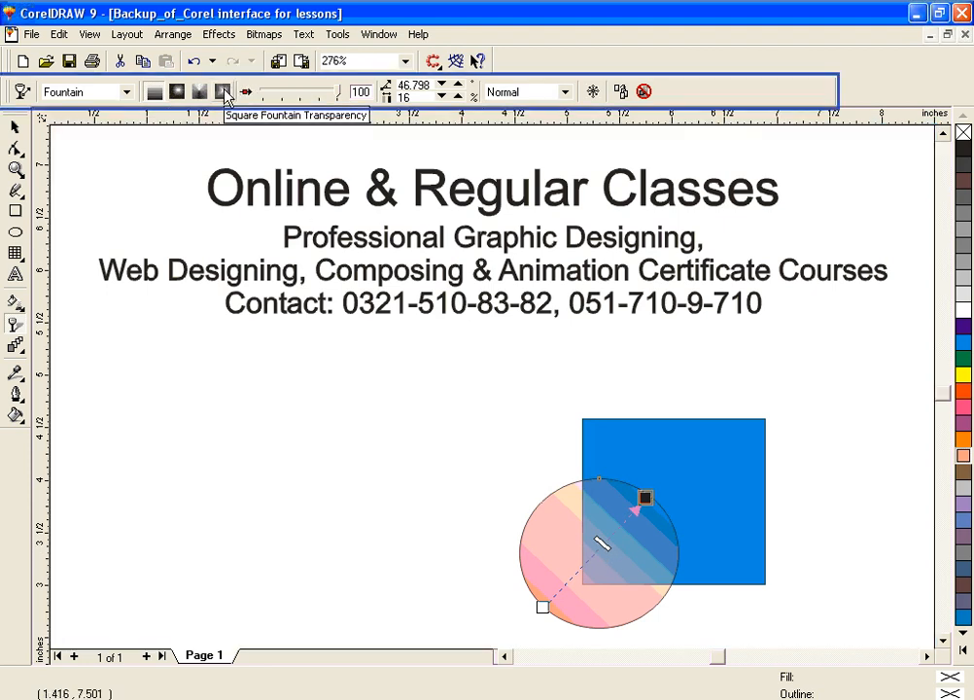
Step: Try a square and a conical fountain transparency on the ellipse
{"action": "left_click", "coordinate": [224, 92]}
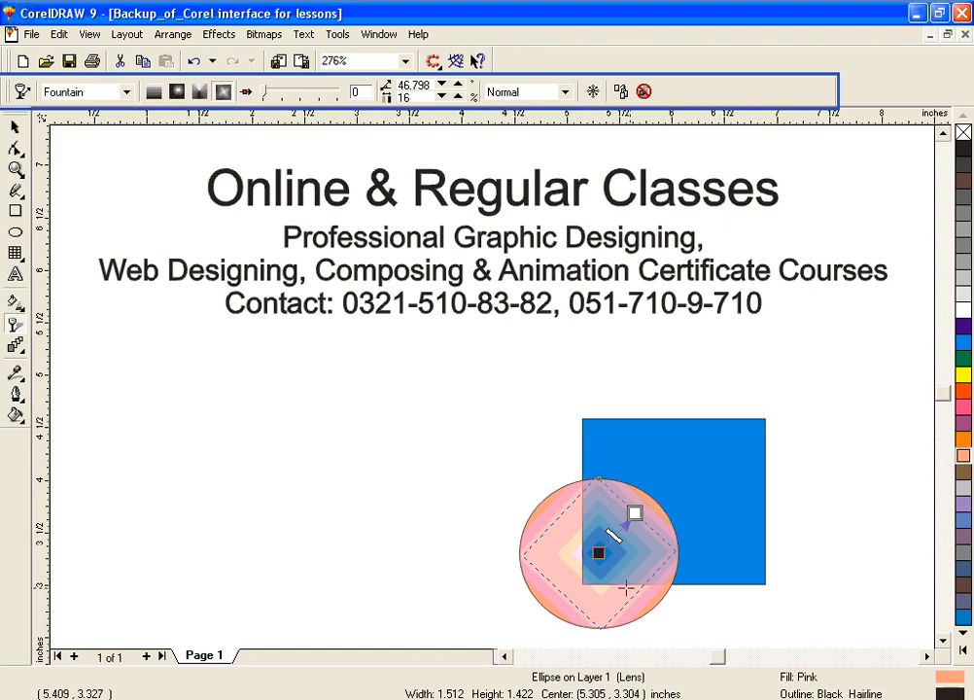
{"action": "left_click", "coordinate": [200, 92]}
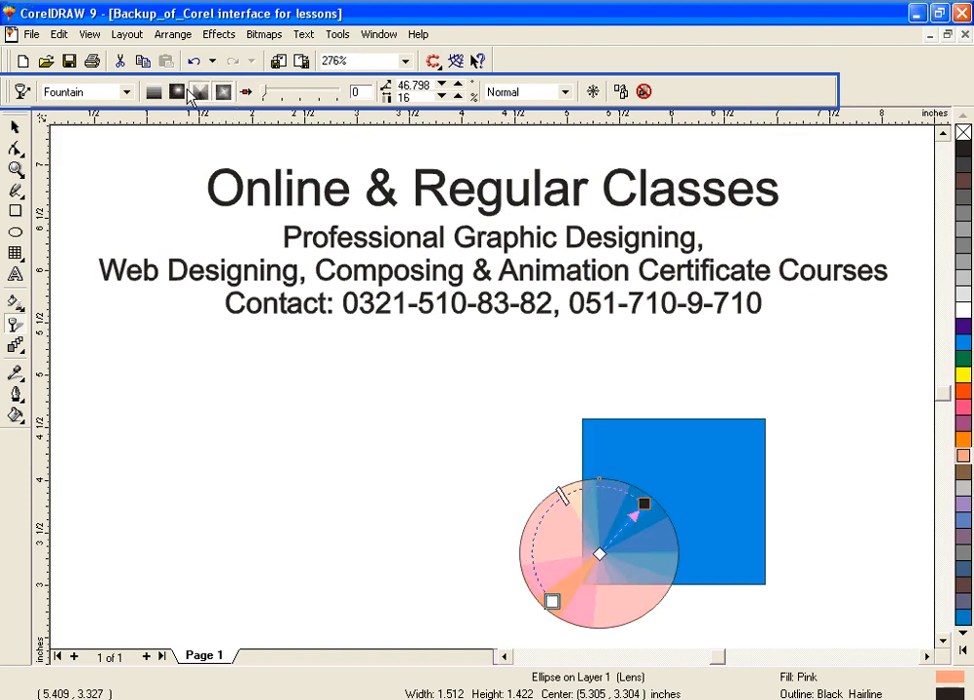
Step: Switch the ellipse to a pattern transparency and try varying its ending transparency, returning it to 100
{"action": "left_click", "coordinate": [127, 92]}
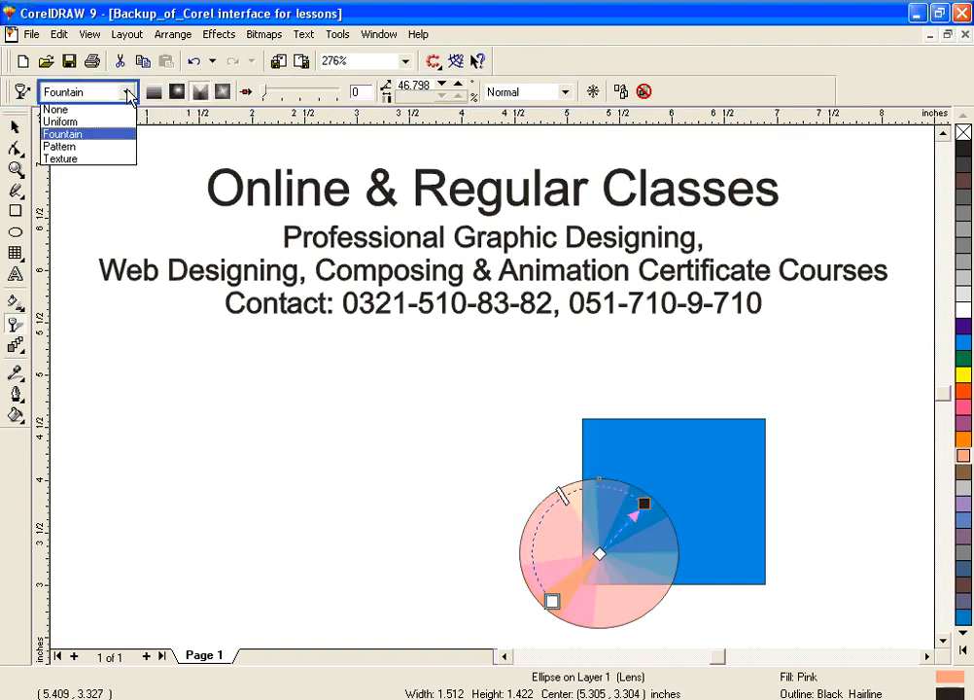
{"action": "left_click", "coordinate": [94, 148]}
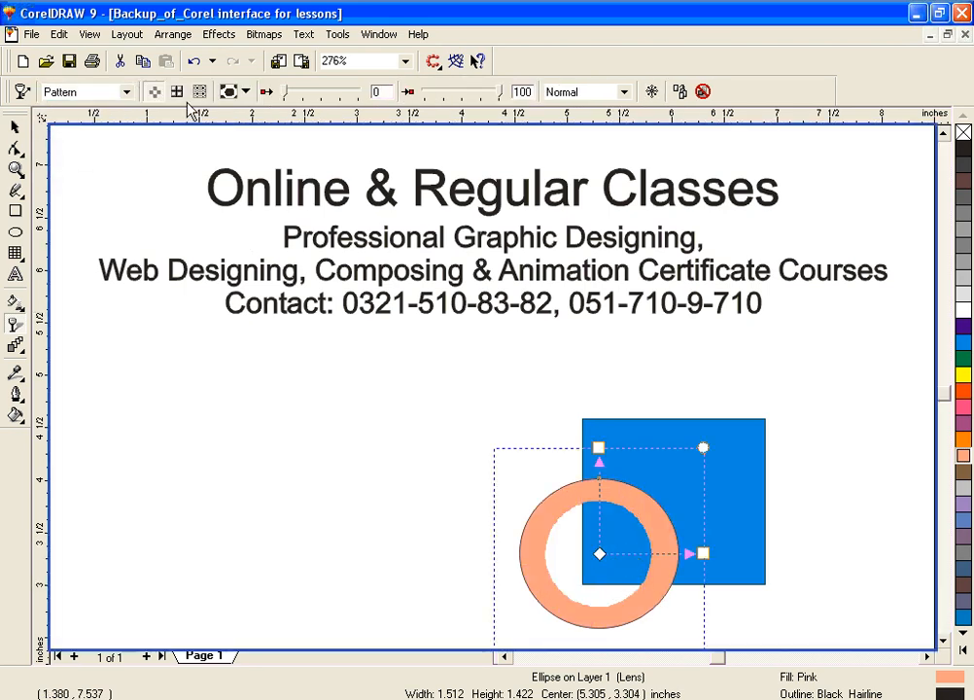
{"action": "mouse_move", "coordinate": [500, 91]}
{"action": "left_mouse_down"}
{"action": "mouse_move", "coordinate": [436, 91]}
{"action": "mouse_move", "coordinate": [502, 91]}
{"action": "left_mouse_up"}
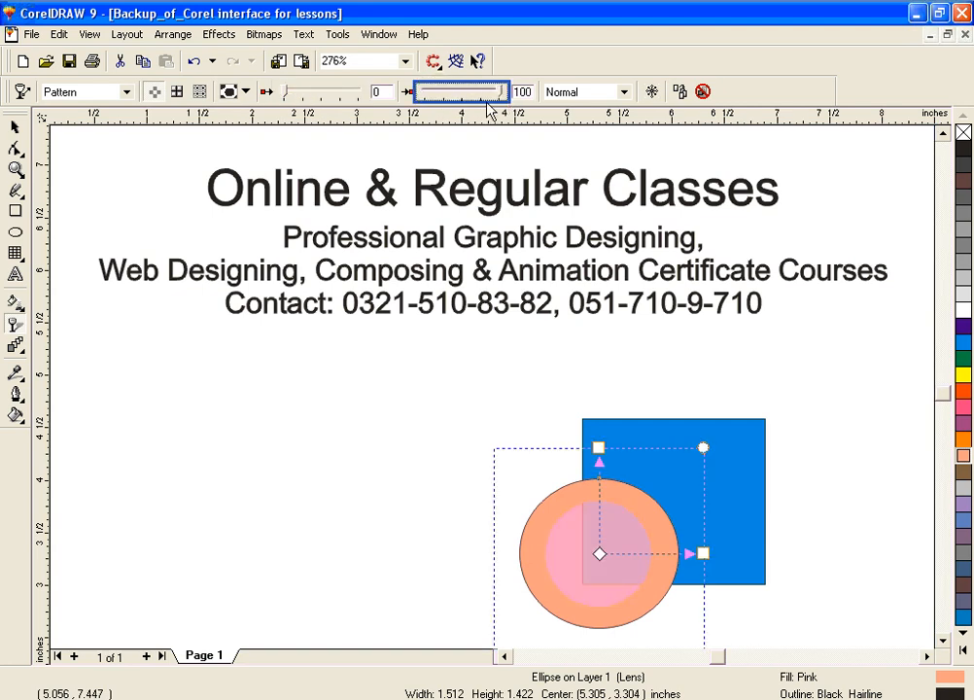
Step: Change the ellipse's transparency type to Uniform, followed by Fountain
{"action": "left_click", "coordinate": [126, 94]}
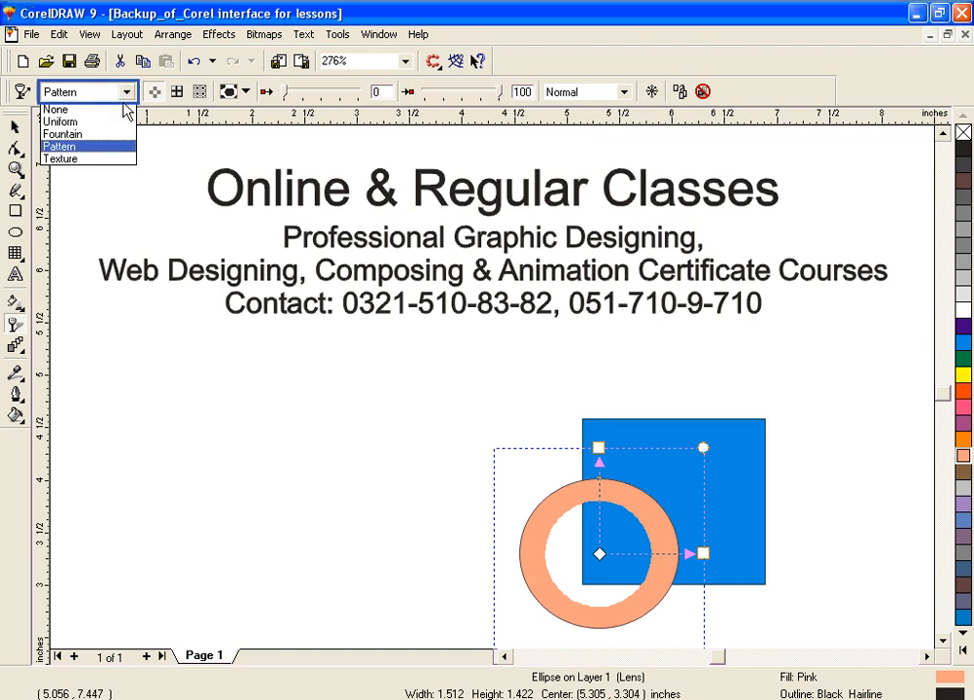
{"action": "left_click", "coordinate": [120, 123]}
{"action": "left_click", "coordinate": [128, 89]}
{"action": "left_click", "coordinate": [127, 92]}
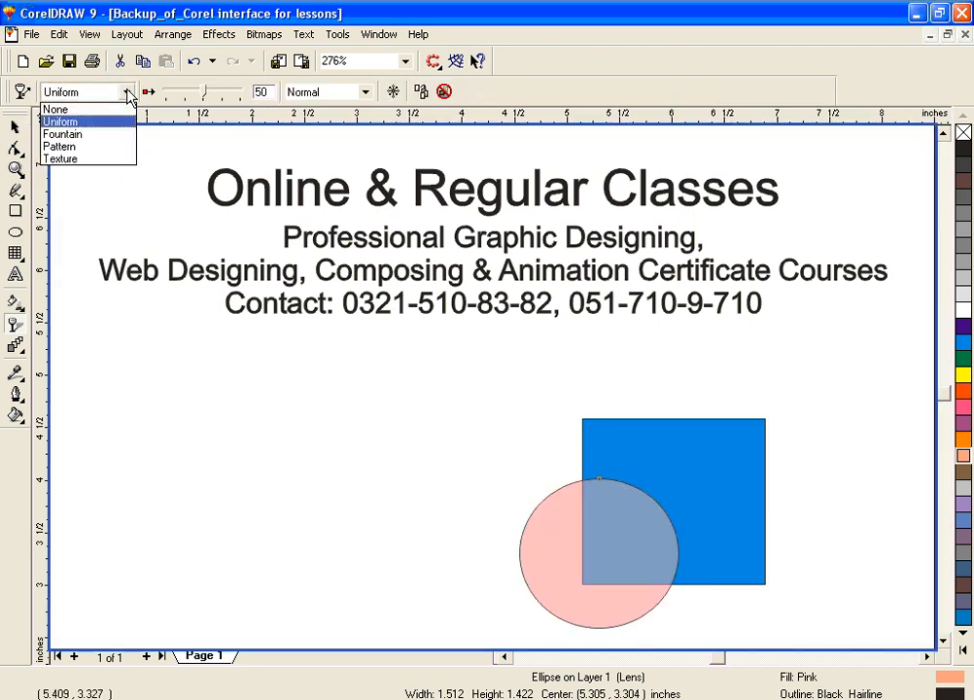
{"action": "left_click", "coordinate": [117, 133]}
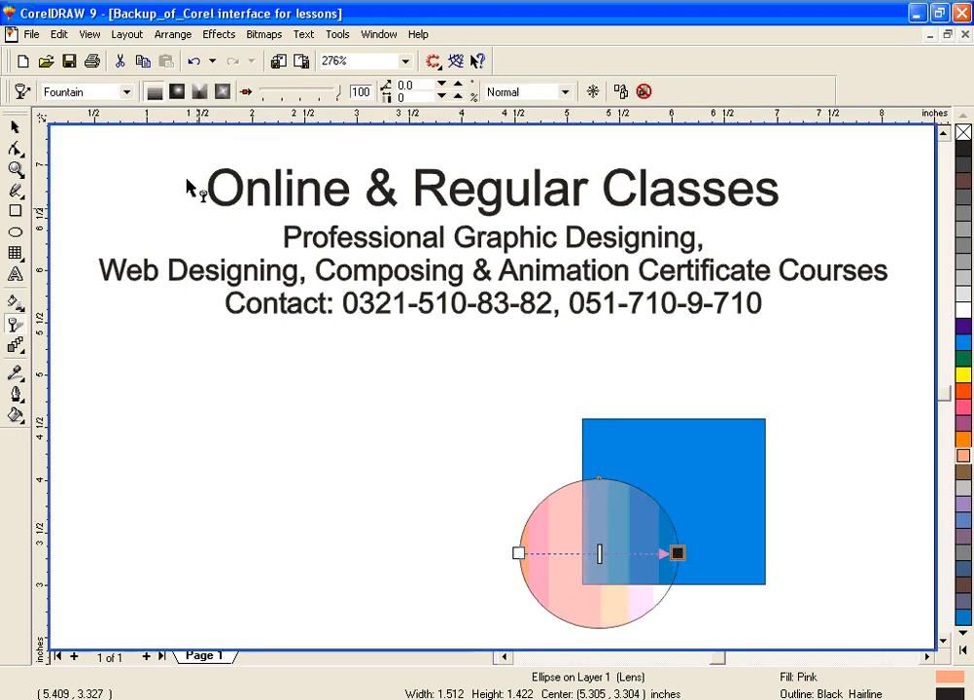
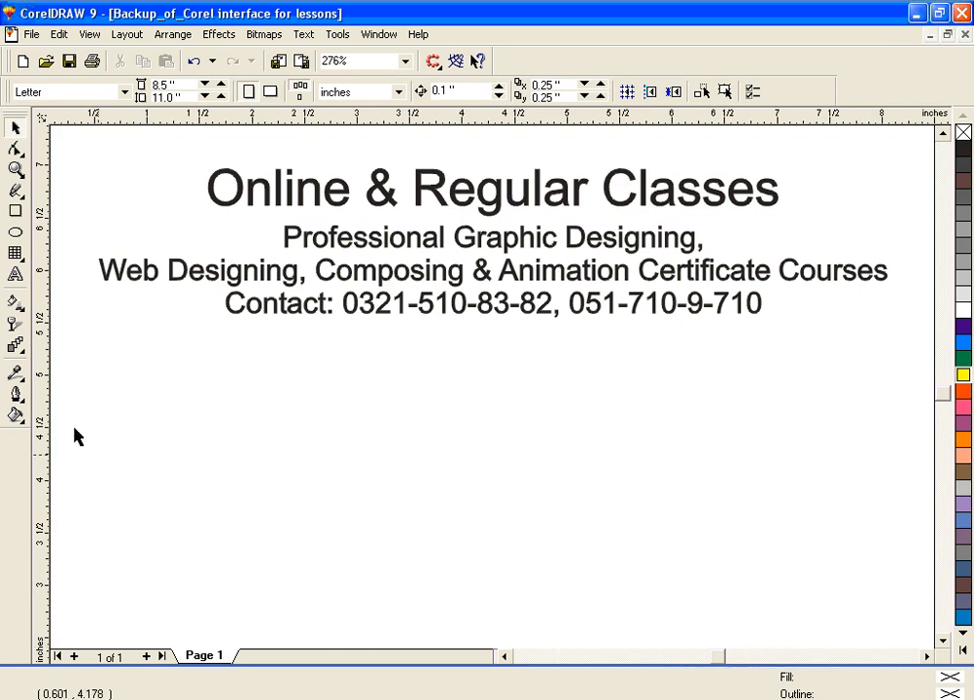
Step: Draw an ellipse about 1.33 by 1.27 inches at the page's lower left and fill it orange-red
{"action": "left_click", "coordinate": [16, 233]}
{"action": "left_click_drag", "start_coordinate": [170, 448], "coordinate": [311, 581]}
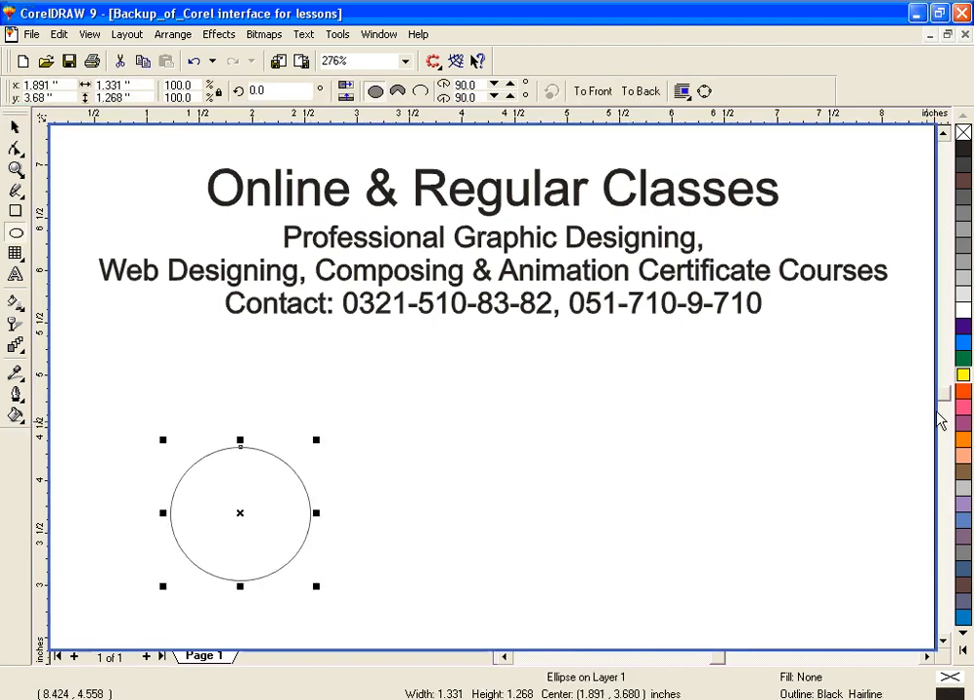
{"action": "left_click", "coordinate": [963, 390]}
Step: Draw a rectangle about 1.08 by 1.1 inches at the page's lower right, fill it navy blue, and shift it slightly down and left
{"action": "left_click", "coordinate": [15, 211]}
{"action": "left_click_drag", "start_coordinate": [759, 415], "coordinate": [874, 533]}
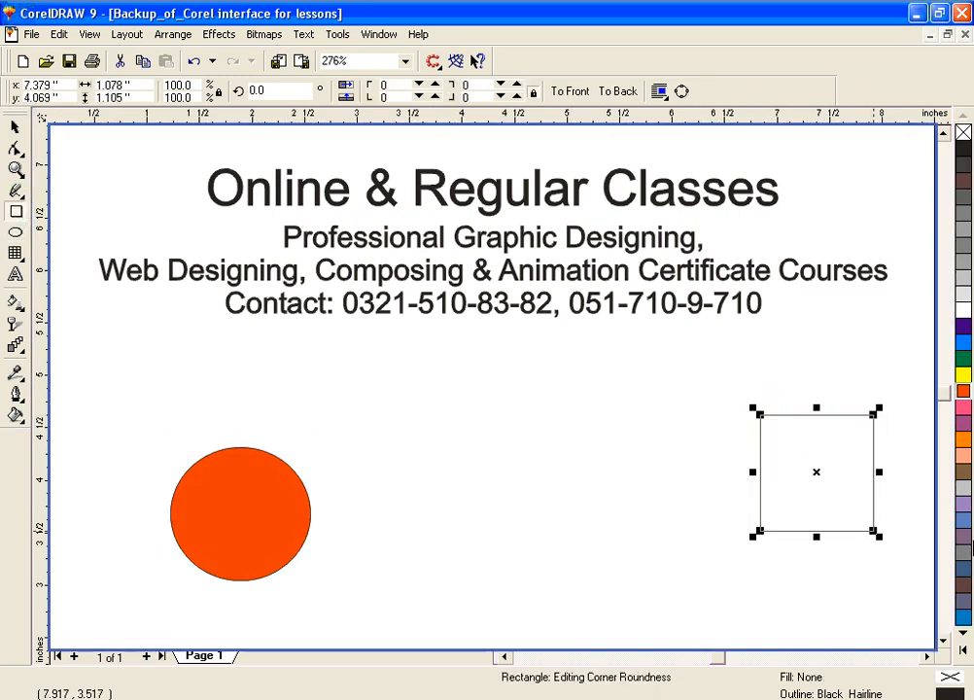
{"action": "left_click", "coordinate": [964, 570]}
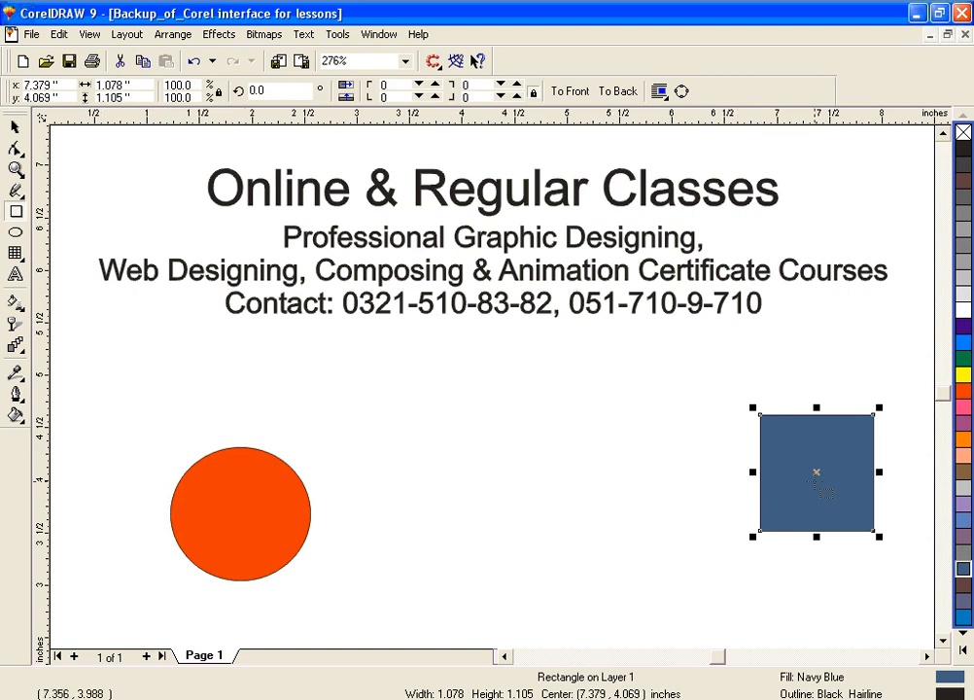
{"action": "left_click_drag", "start_coordinate": [828, 486], "coordinate": [796, 515]}
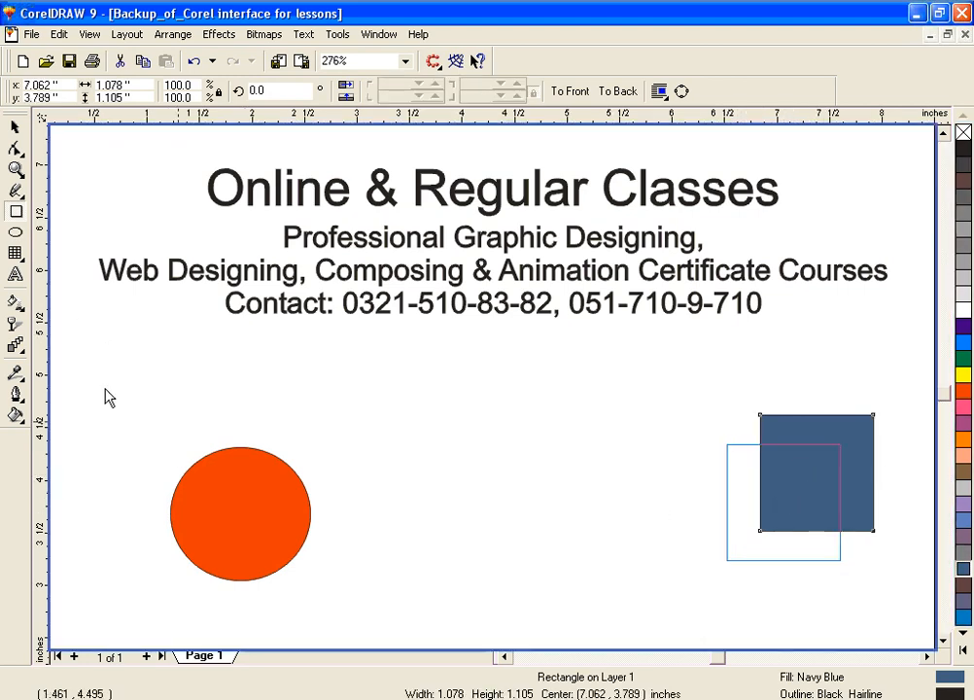
{"action": "left_click_drag", "start_coordinate": [648, 501], "coordinate": [648, 501]}
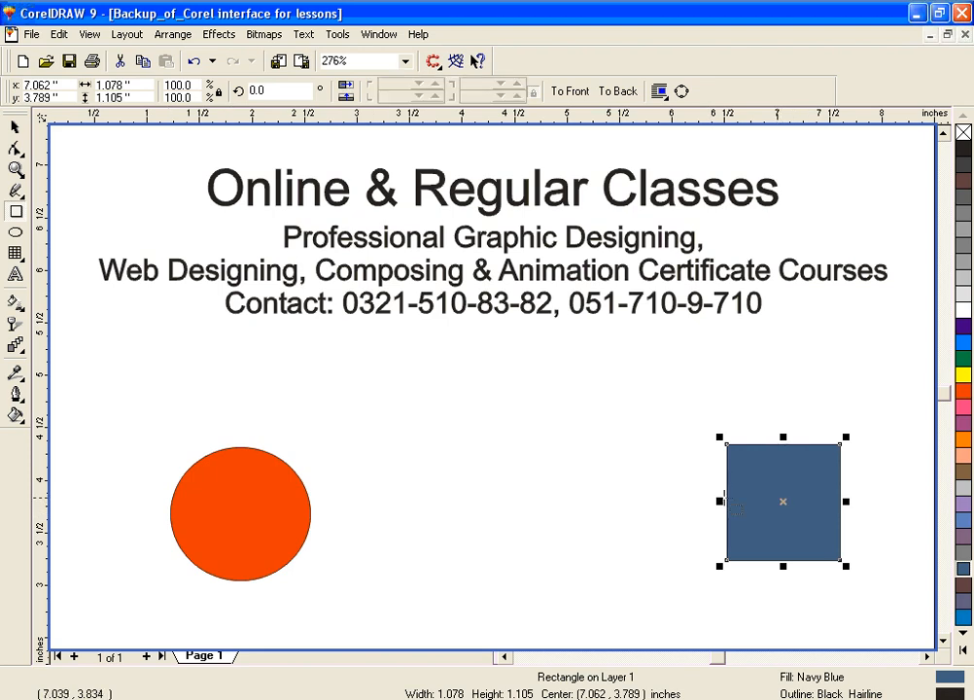
Step: Blend the orange-red ellipse into the navy rectangle, and recolor the end shapes, using green for the rectangle
{"action": "left_click", "coordinate": [16, 346]}
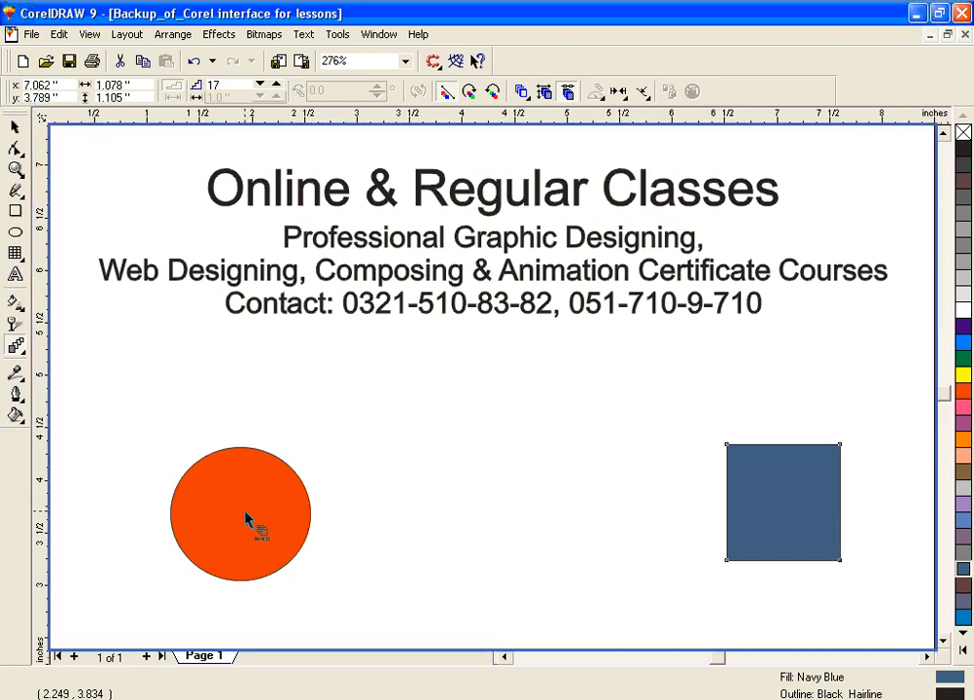
{"action": "left_click_drag", "start_coordinate": [246, 520], "coordinate": [765, 504]}
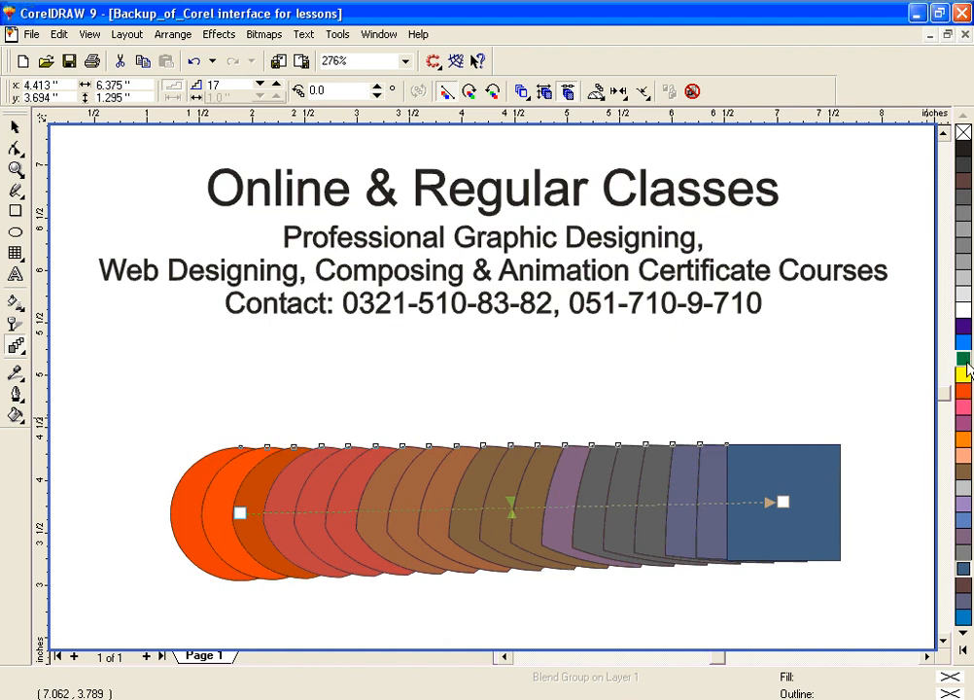
{"action": "left_click_drag", "start_coordinate": [832, 496], "coordinate": [784, 506]}
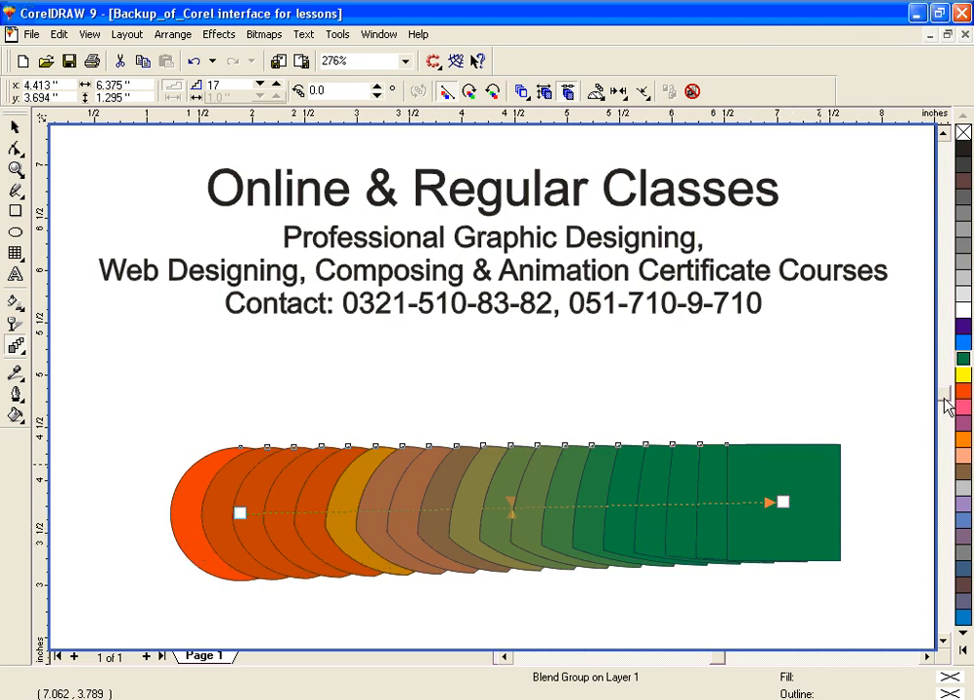
{"action": "left_click_drag", "start_coordinate": [960, 375], "coordinate": [186, 526]}
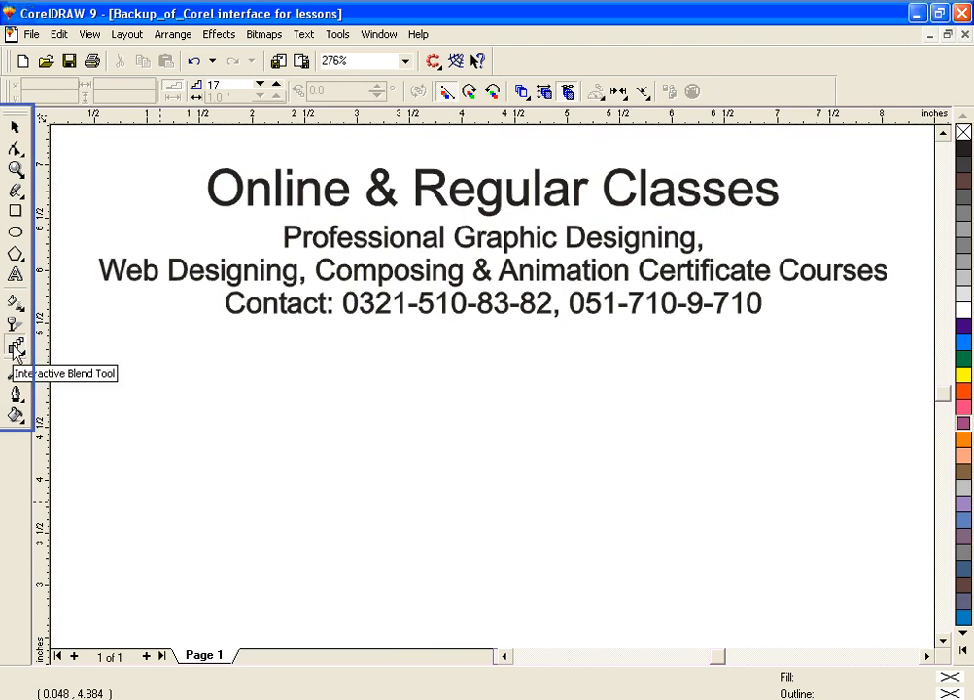
Step: Draw a polygon about 1.5 by 1.3 inches centered below the contact line and give it five sides
{"action": "left_click", "coordinate": [17, 349]}
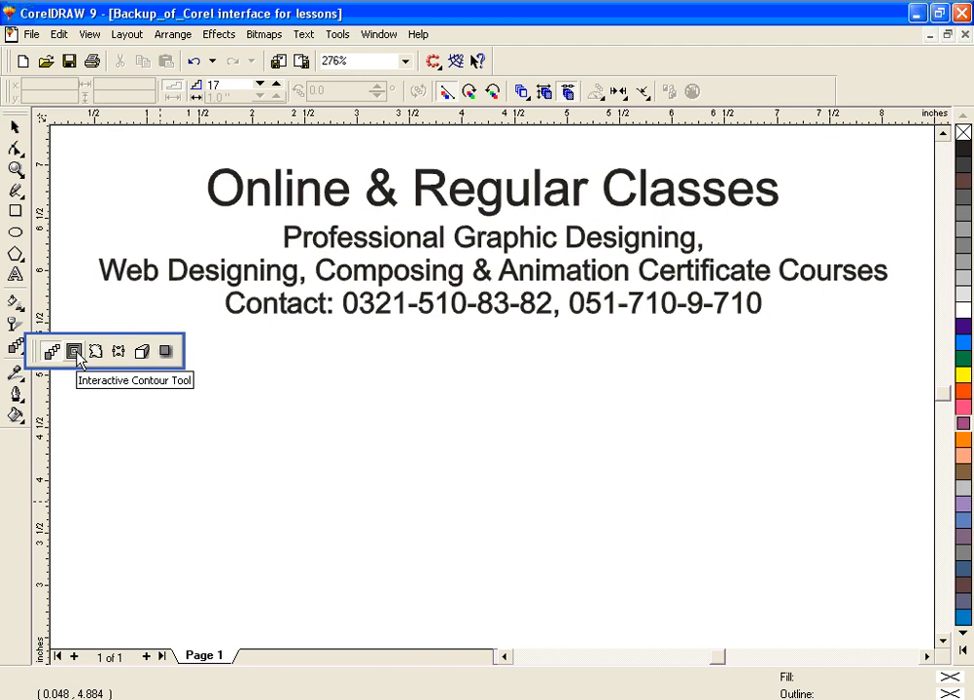
{"action": "left_click", "coordinate": [75, 352]}
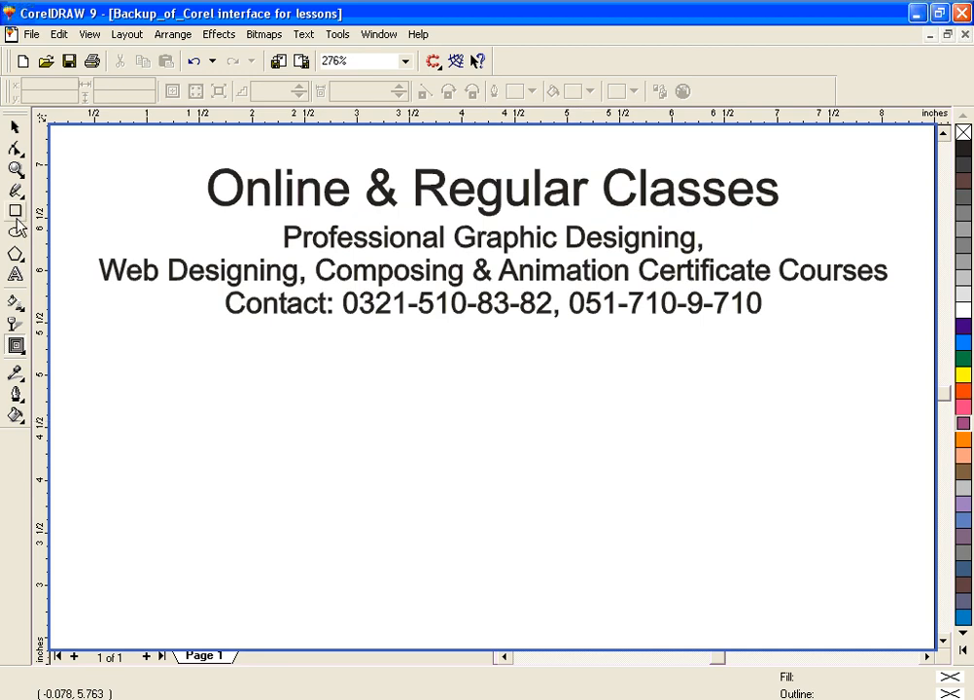
{"action": "left_click", "coordinate": [16, 255]}
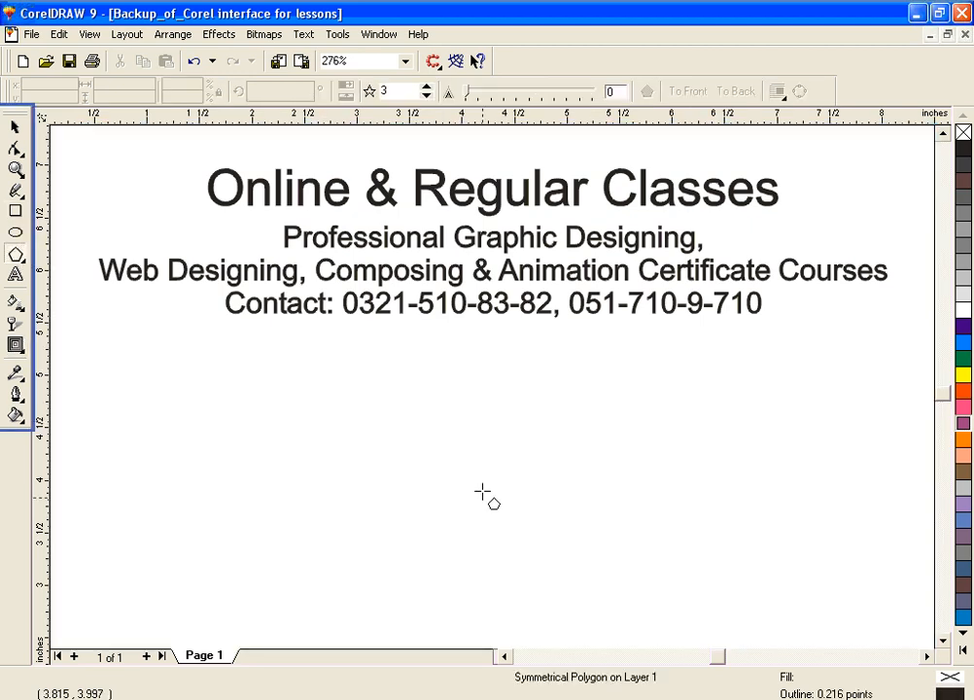
{"action": "left_click_drag", "start_coordinate": [422, 438], "coordinate": [588, 591]}
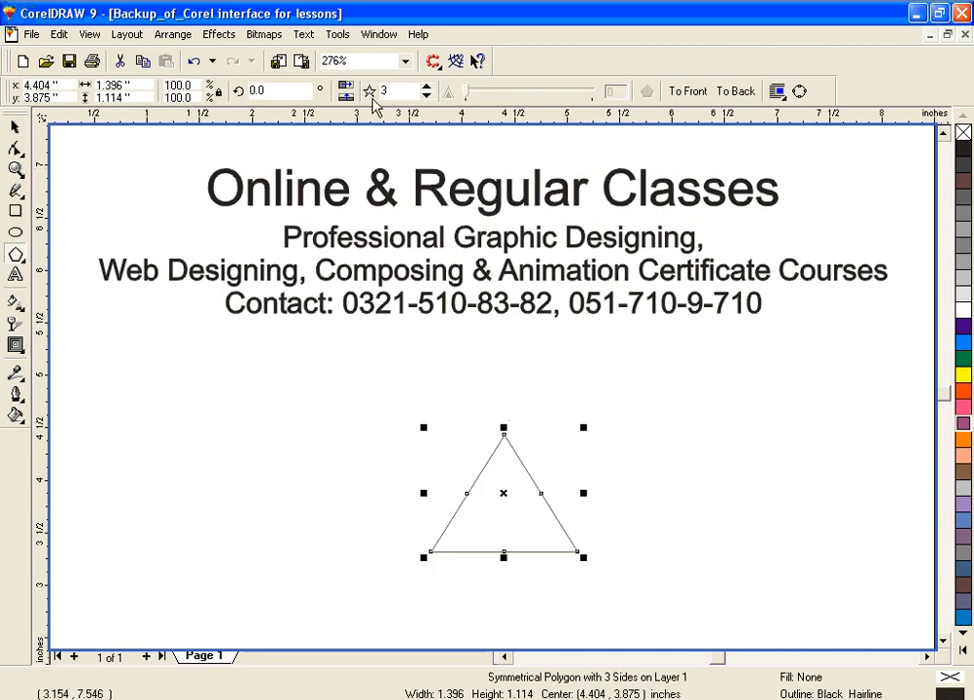
{"action": "left_click", "coordinate": [429, 97]}
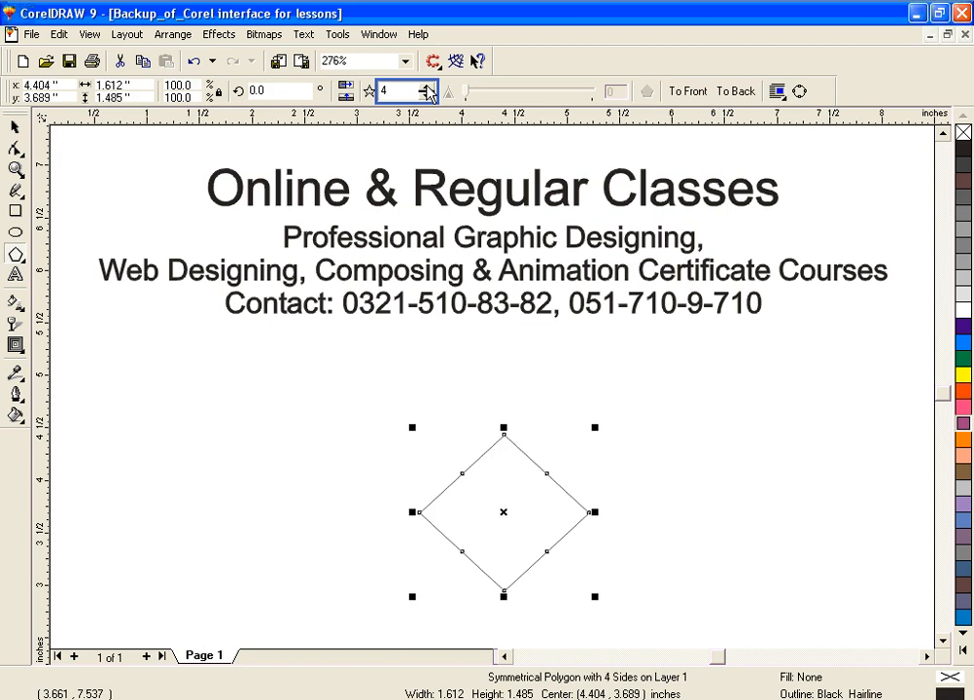
{"action": "left_click", "coordinate": [426, 86]}
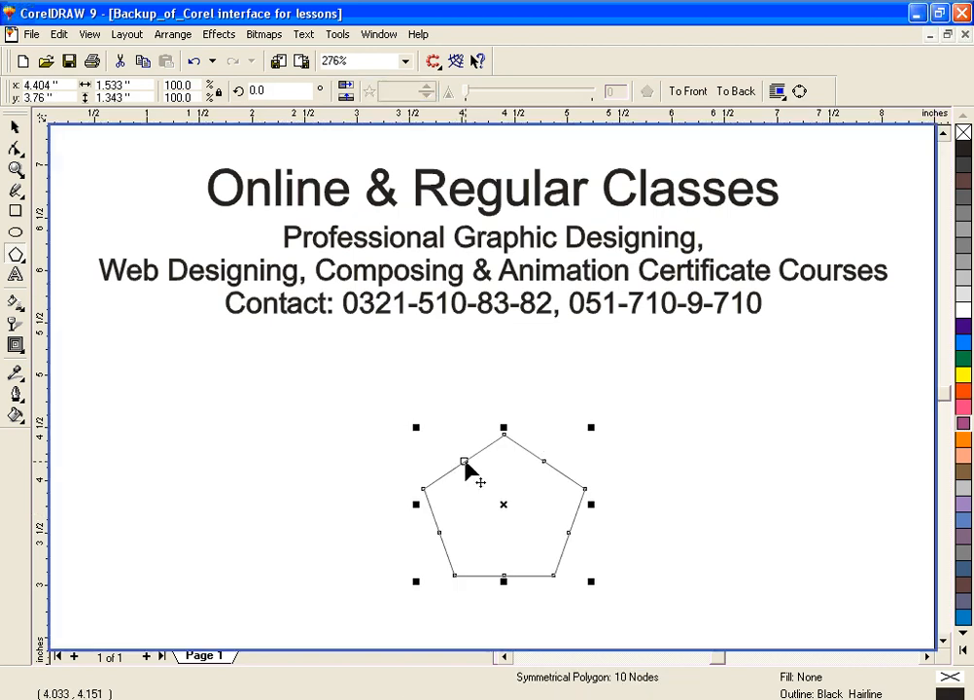
Step: Pull the pentagon's upper-left edge node across the shape to form a twisted star, and fill it with a light teal-green shade
{"action": "left_click_drag", "start_coordinate": [465, 464], "coordinate": [623, 470]}
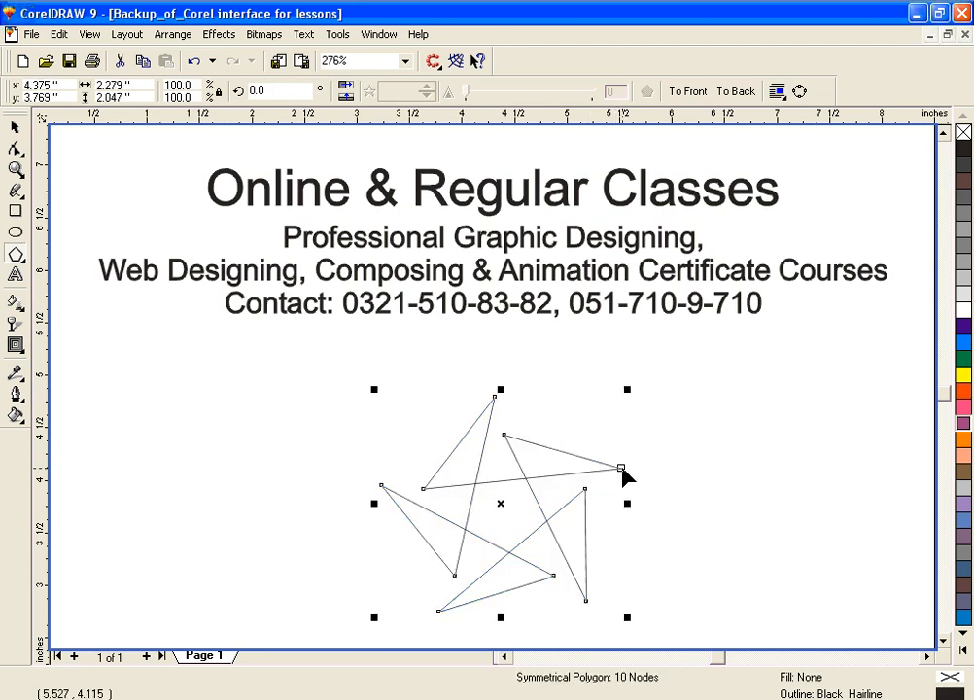
{"action": "left_click", "coordinate": [966, 359]}
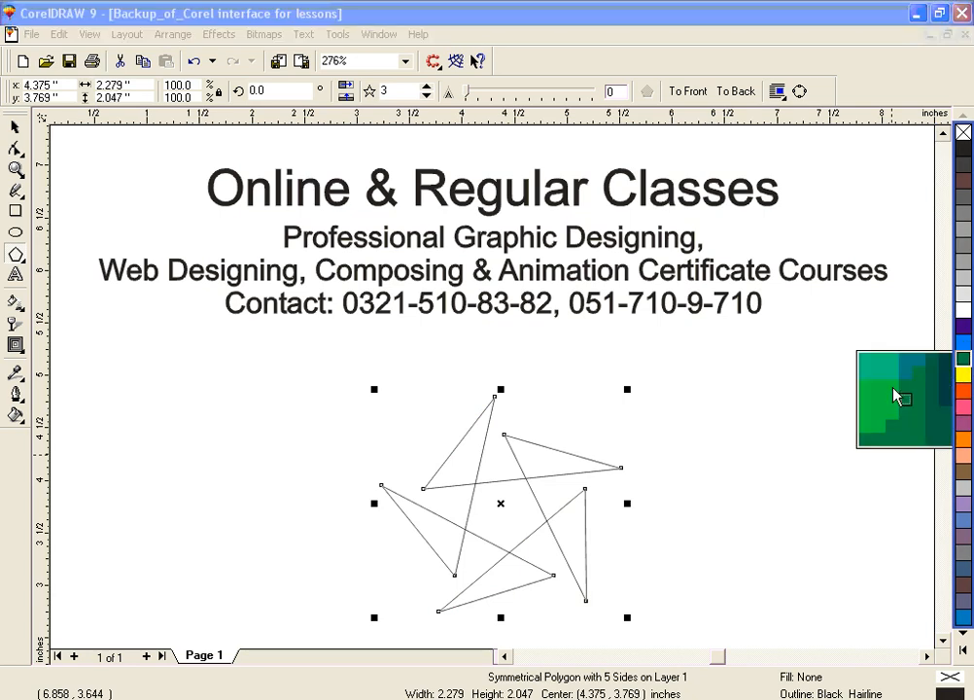
{"action": "left_click_drag", "start_coordinate": [887, 379], "coordinate": [882, 377]}
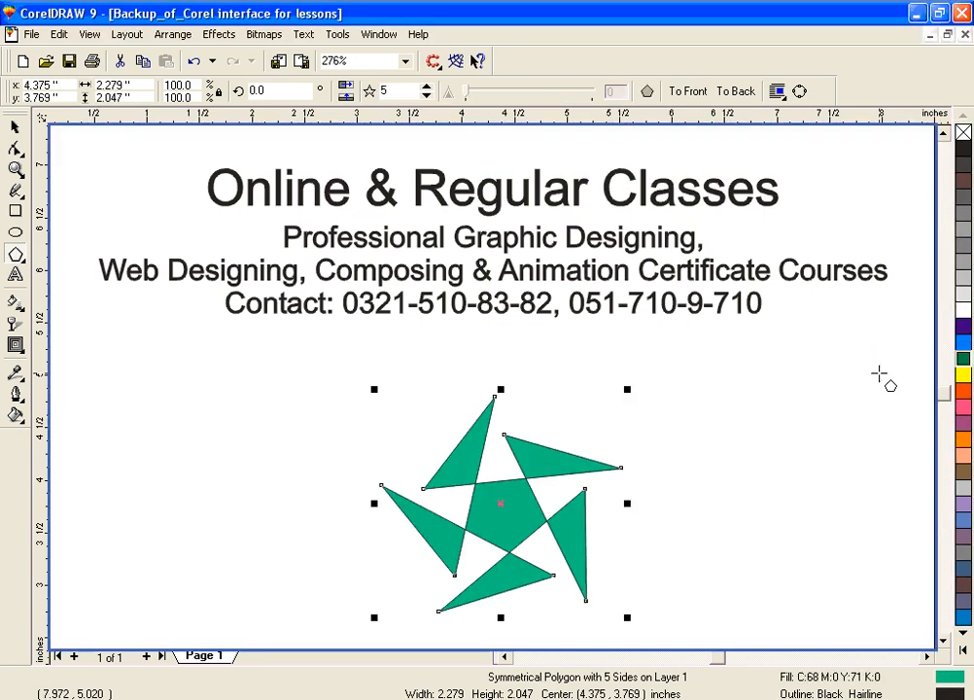
Step: Apply an outside contour with five steps to the green star using the Interactive Contour tool, undoing a first attempt
{"action": "left_click", "coordinate": [16, 345]}
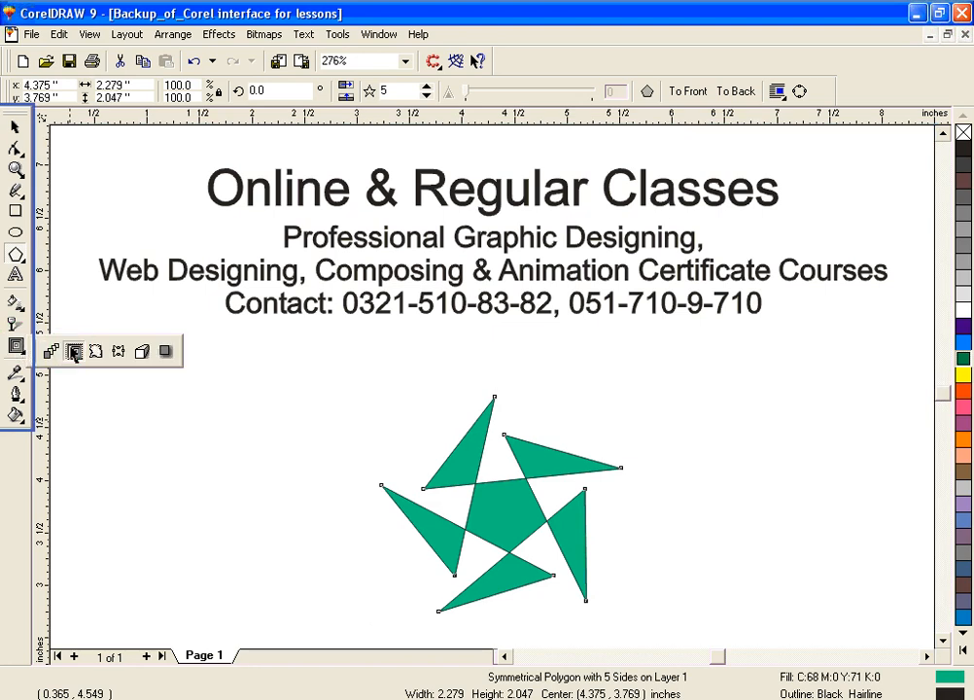
{"action": "left_click", "coordinate": [74, 351]}
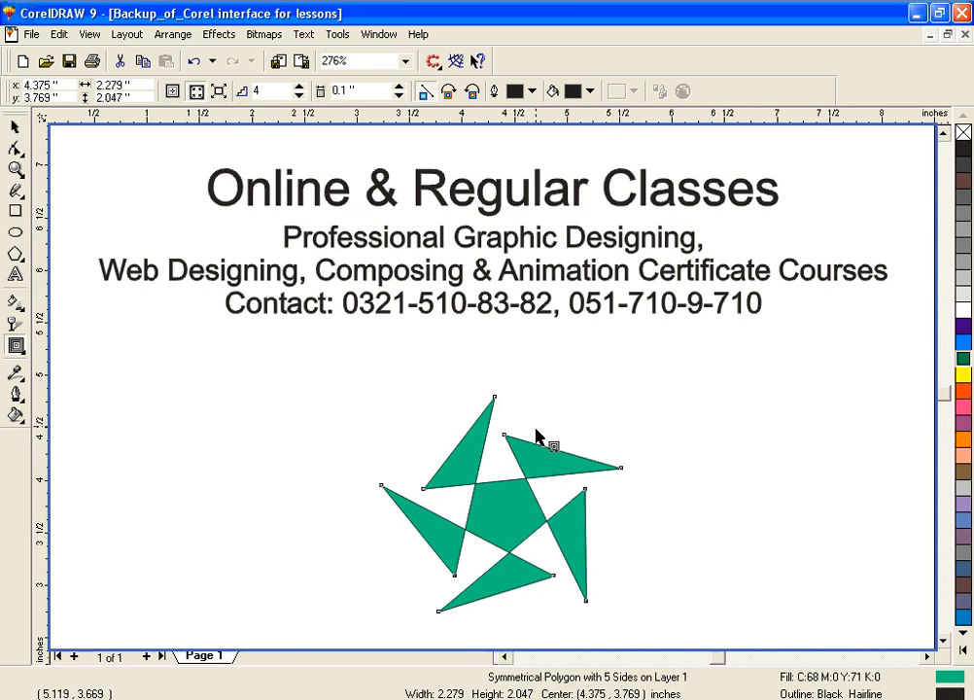
{"action": "left_click_drag", "start_coordinate": [537, 464], "coordinate": [574, 389]}
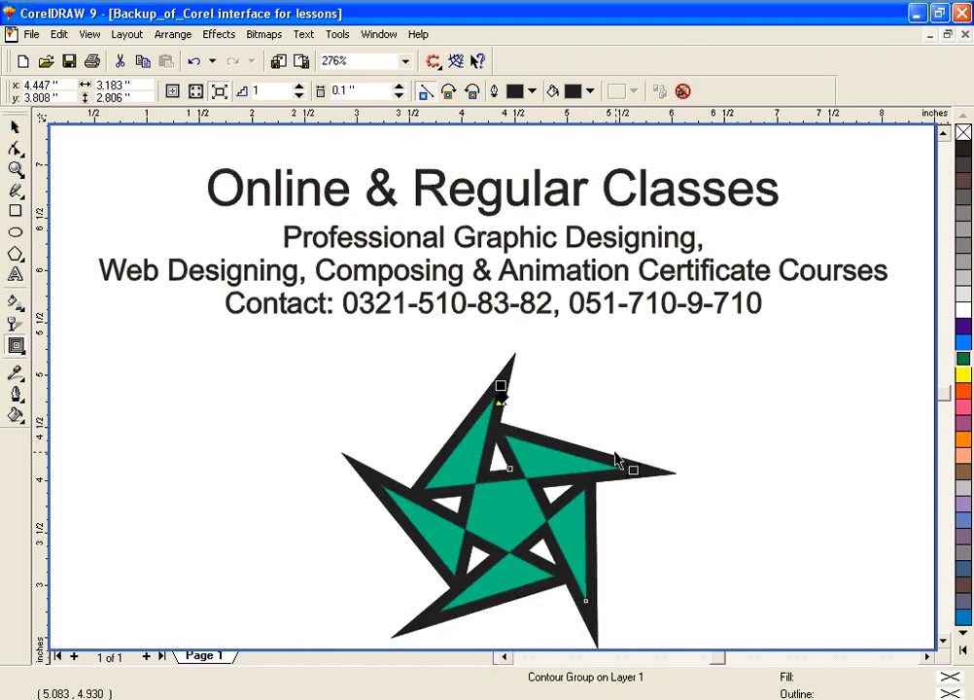
{"action": "key", "text": "ctrl+z"}
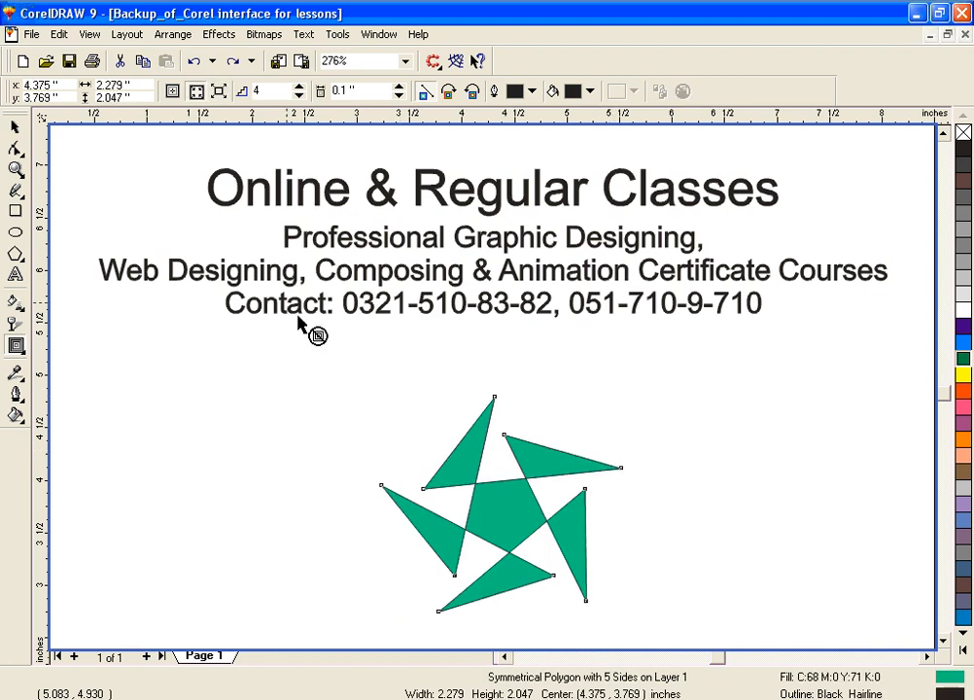
{"action": "left_click_drag", "start_coordinate": [513, 513], "coordinate": [716, 669]}
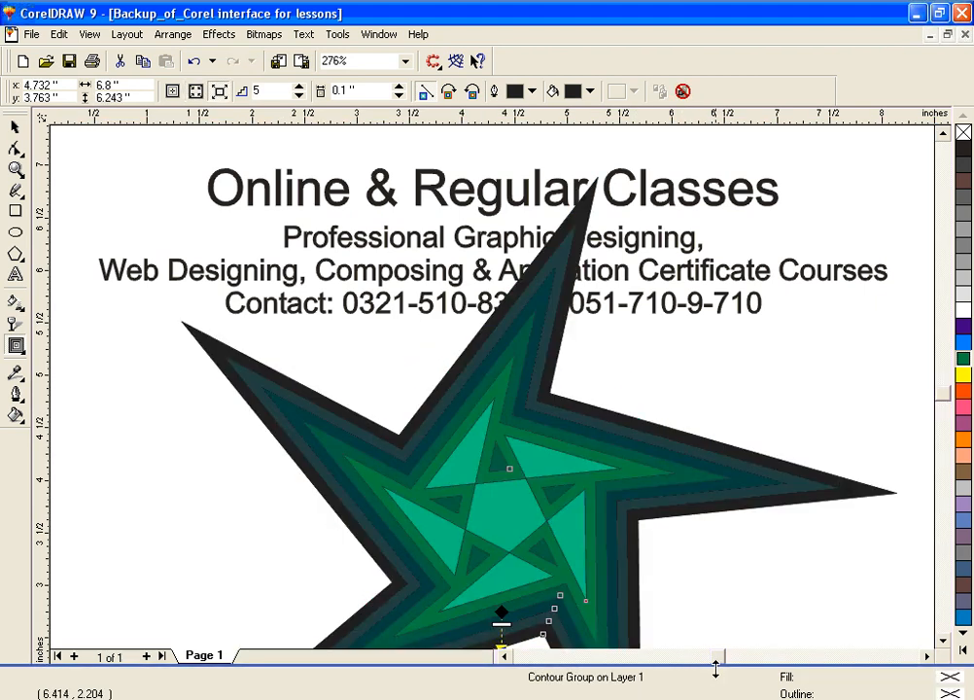
{"action": "left_click", "coordinate": [941, 643]}
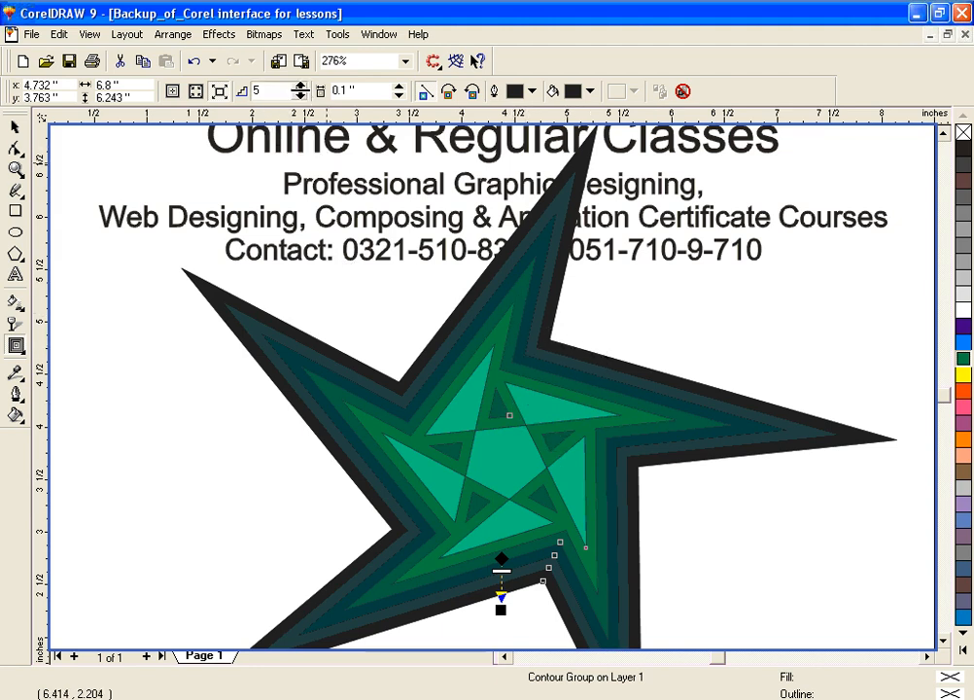
Step: Try reducing the star's contour steps to 1, and raise them to 7
{"action": "left_click", "coordinate": [301, 98]}
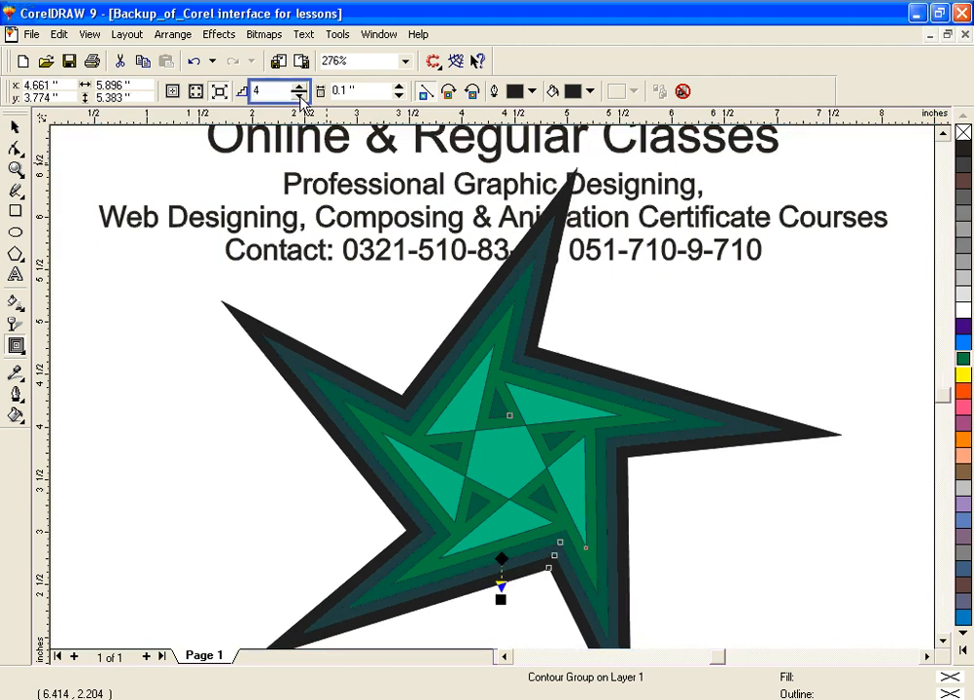
{"action": "left_click", "coordinate": [302, 97]}
{"action": "left_click", "coordinate": [302, 98]}
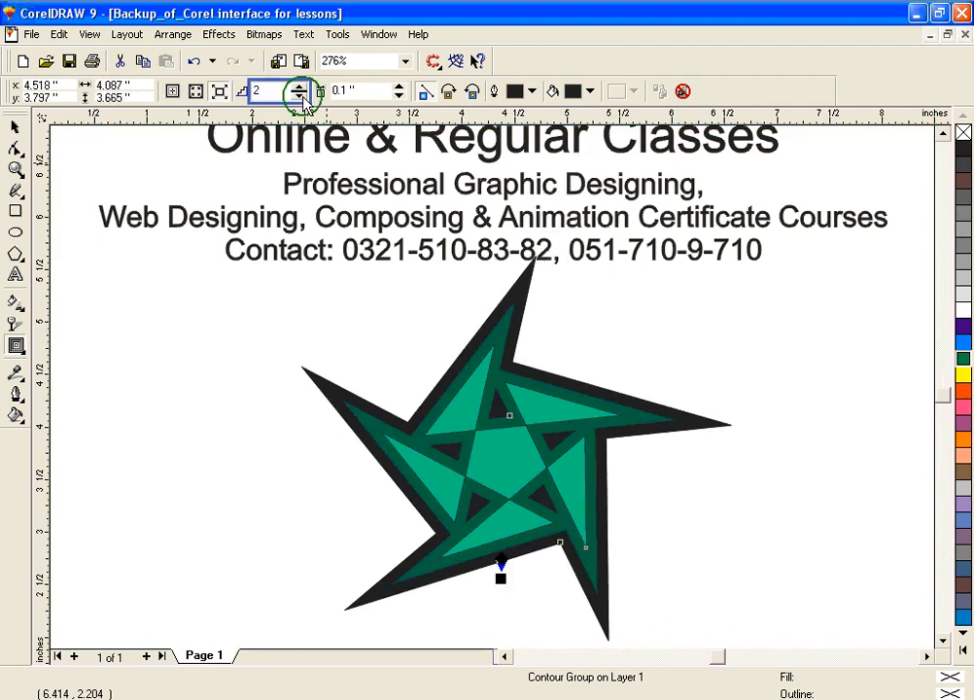
{"action": "left_click", "coordinate": [301, 97]}
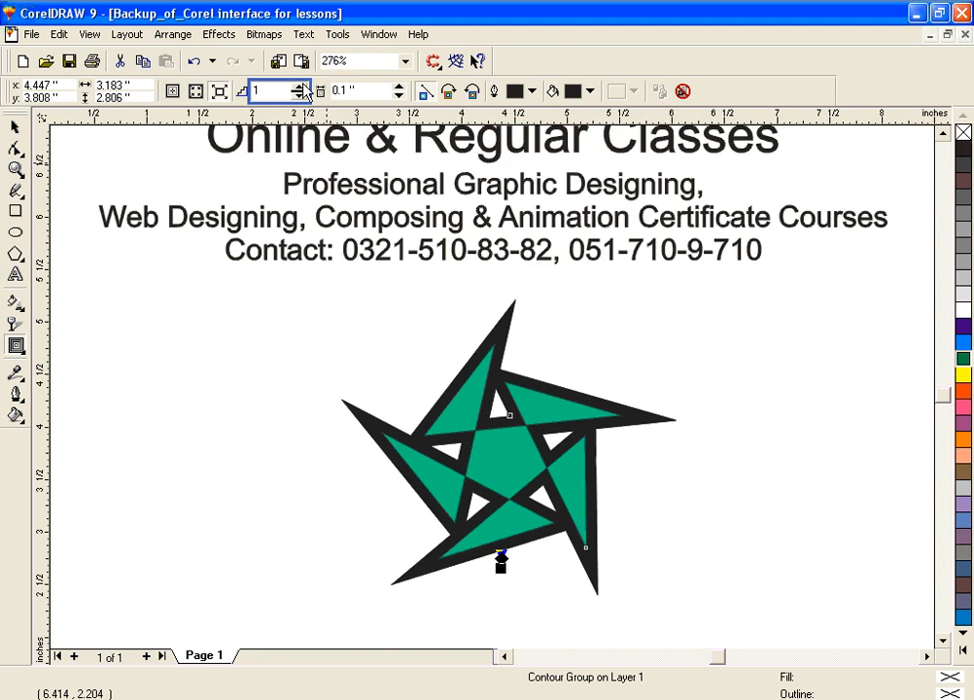
{"action": "left_click", "coordinate": [303, 85]}
{"action": "left_click", "coordinate": [303, 84]}
{"action": "left_click", "coordinate": [303, 85]}
{"action": "left_click", "coordinate": [303, 85]}
{"action": "left_click", "coordinate": [303, 84]}
{"action": "left_click", "coordinate": [303, 85]}
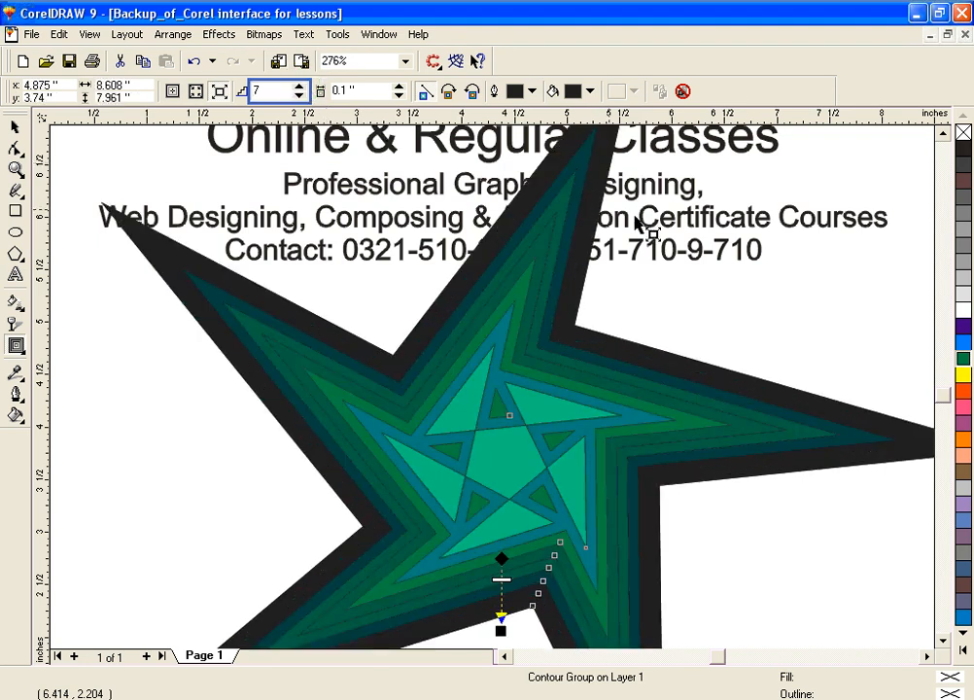
Step: Set the contour's outline color to orange-red and its fill color to yellow
{"action": "left_click", "coordinate": [532, 90]}
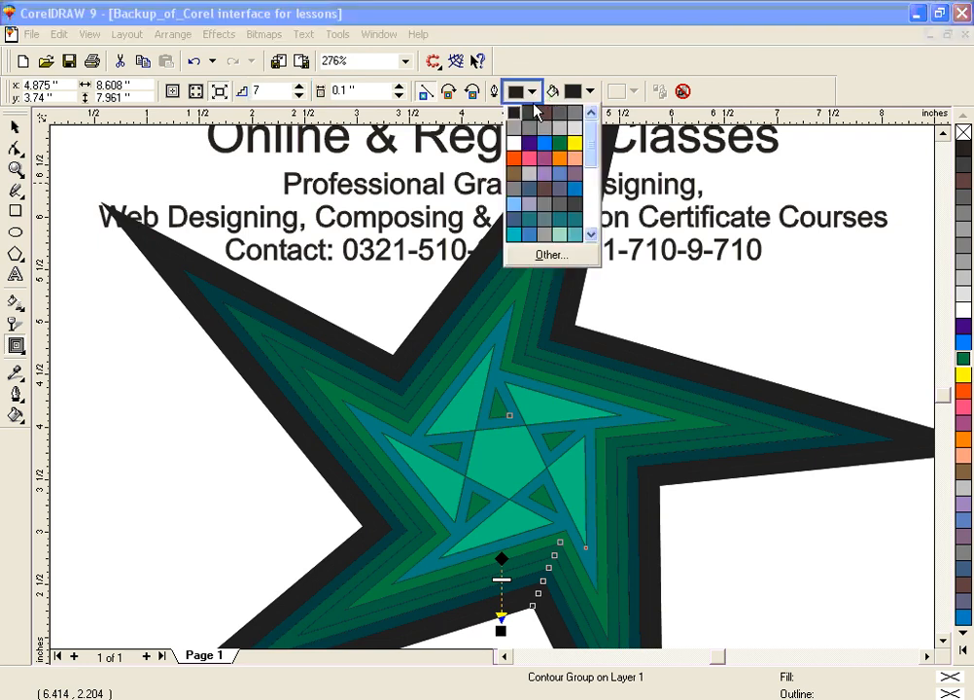
{"action": "left_click", "coordinate": [521, 159]}
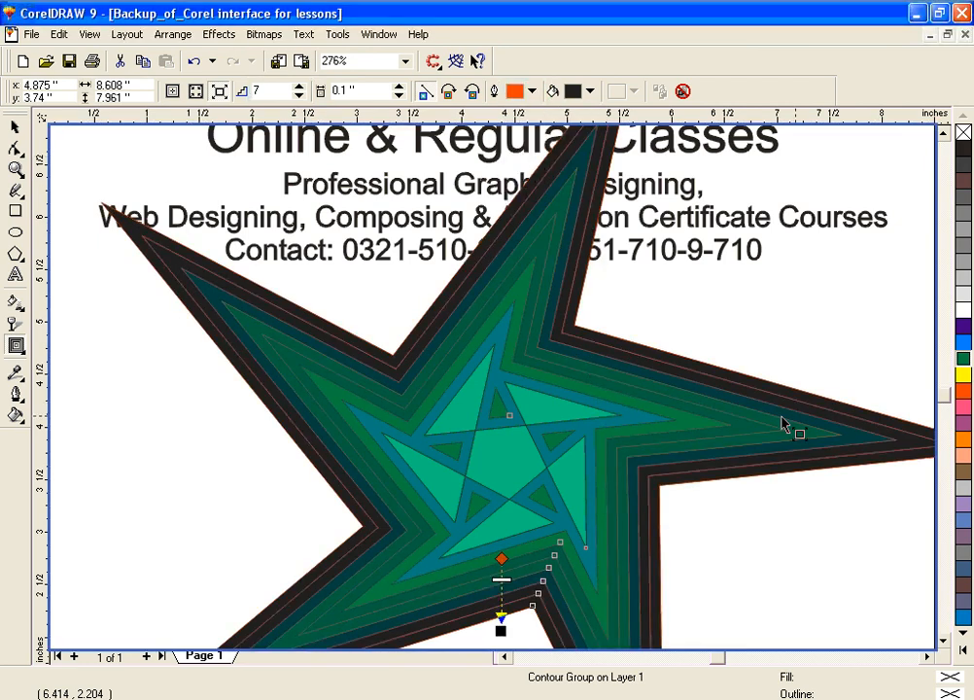
{"action": "left_click", "coordinate": [587, 90]}
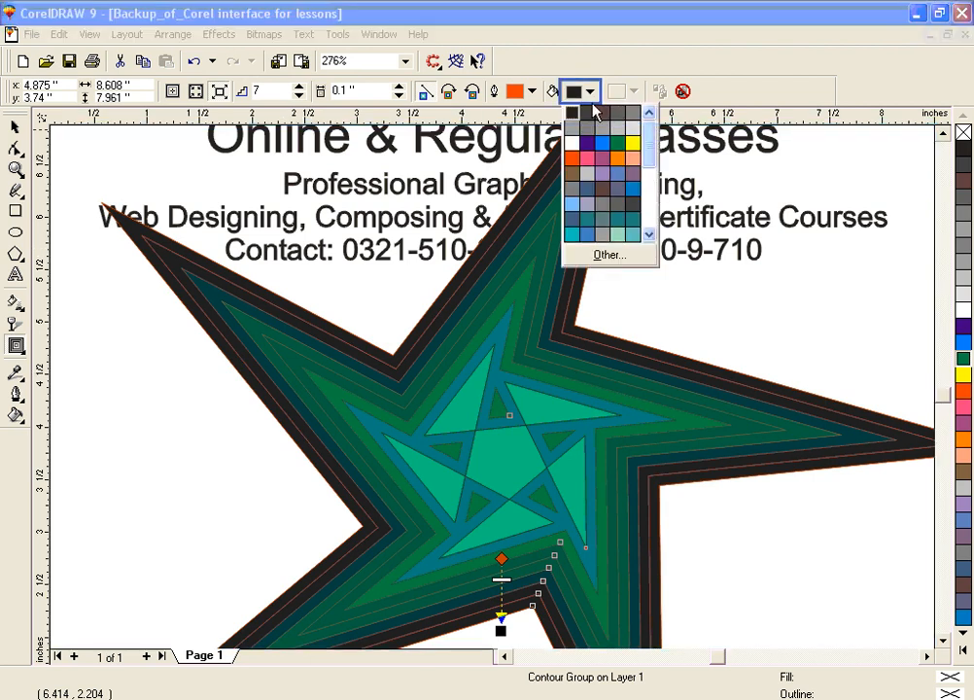
{"action": "left_click", "coordinate": [631, 144]}
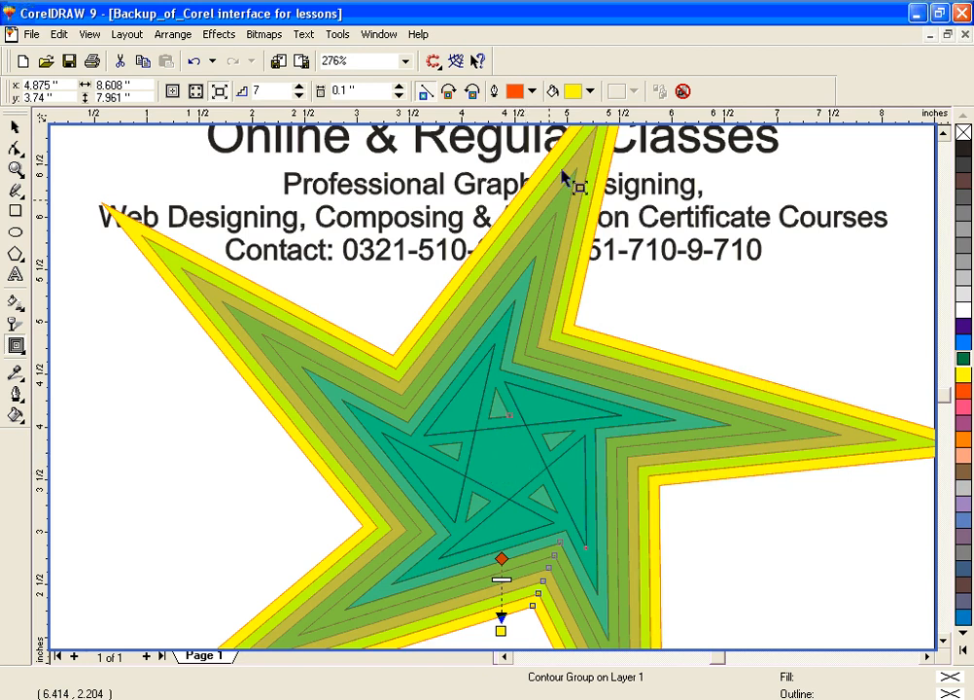
Step: Change the contour's fill color to light blue, and delete the contoured star
{"action": "left_click", "coordinate": [590, 92]}
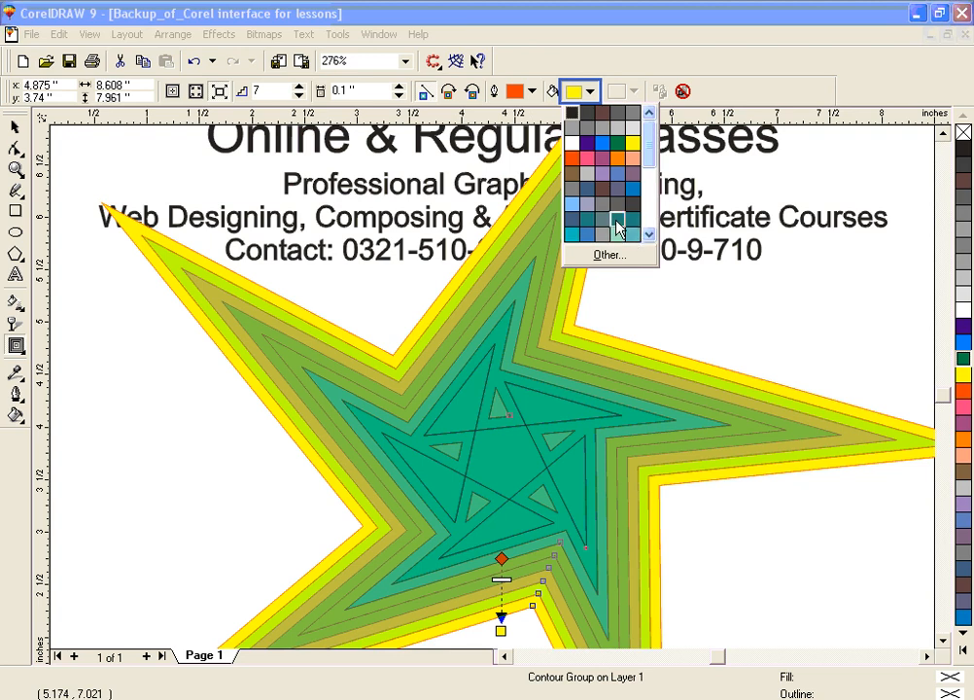
{"action": "left_click", "coordinate": [575, 207]}
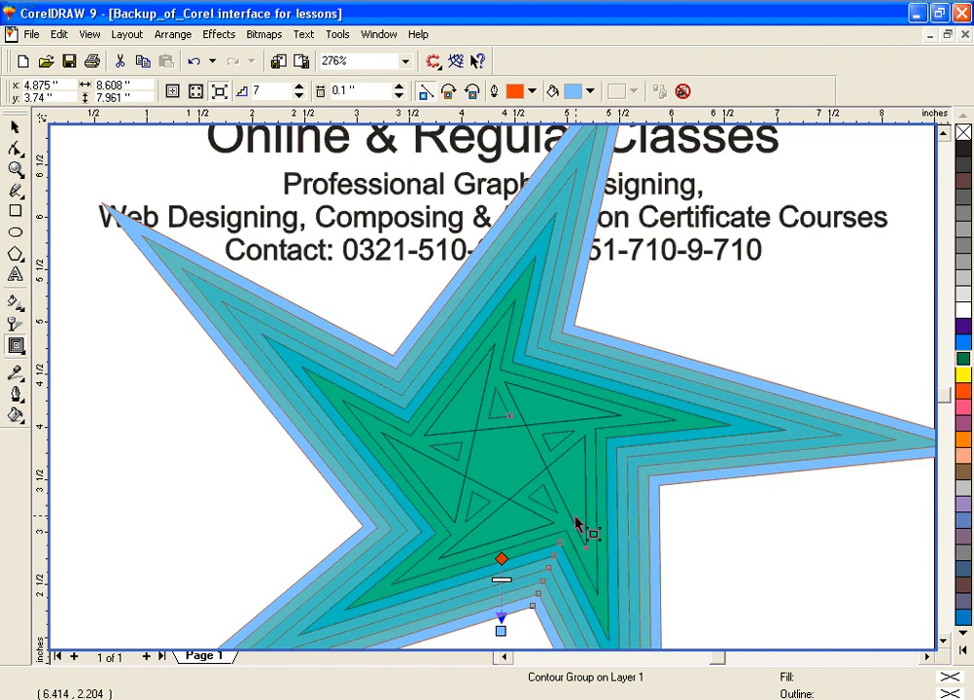
{"action": "key", "text": "Delete"}
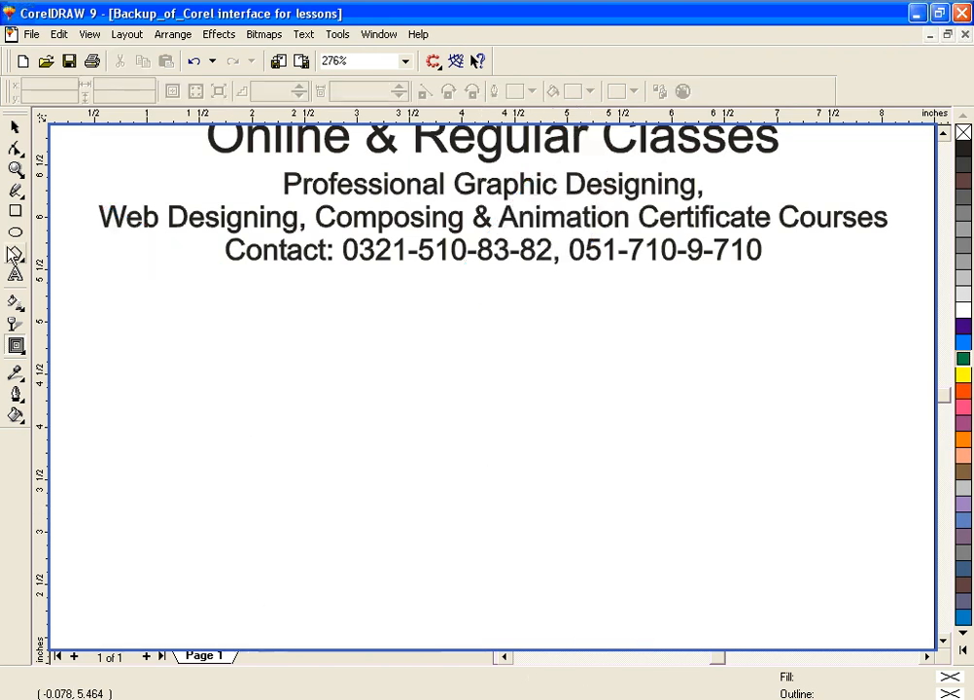
Step: Draw a three-sided polygon about 1.48 by 1.16 inches below the text, and pull its side node outward into a twisted three-pointed shape
{"action": "left_click", "coordinate": [21, 255]}
{"action": "left_click_drag", "start_coordinate": [439, 406], "coordinate": [619, 573]}
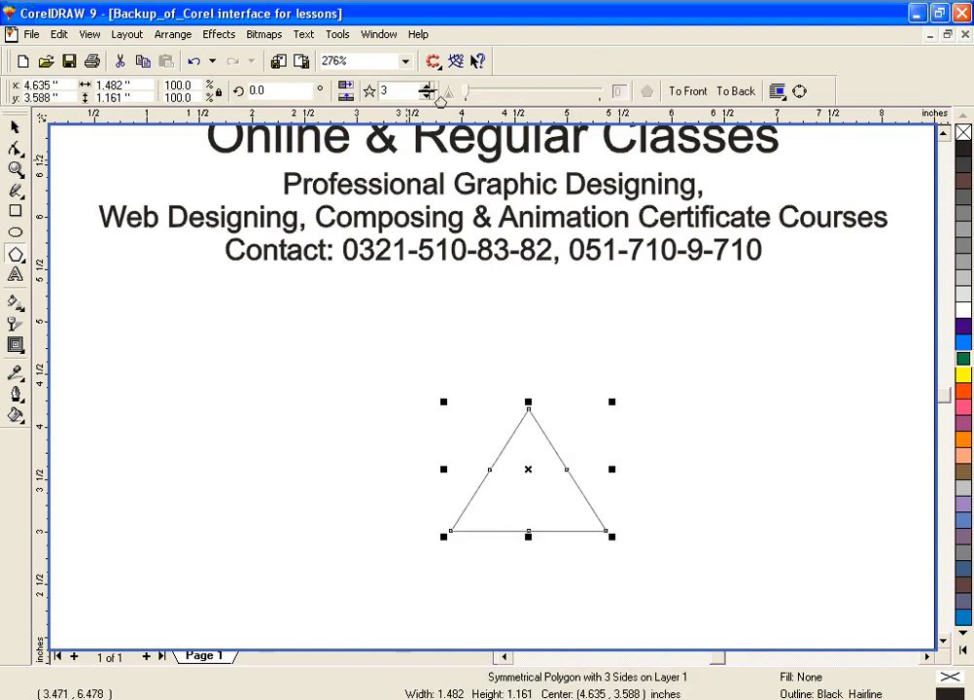
{"action": "left_click_drag", "start_coordinate": [489, 469], "coordinate": [630, 385]}
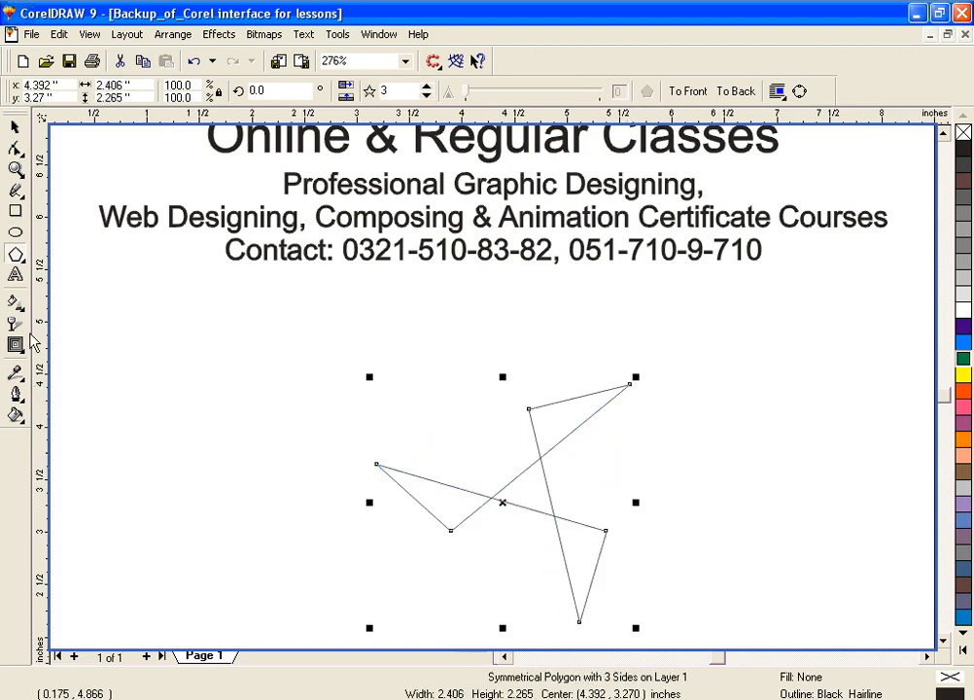
Step: Apply an outside contour with four steps and a 0.1-inch offset to the three-pointed shape using the Interactive Contour tool
{"action": "left_click", "coordinate": [17, 346]}
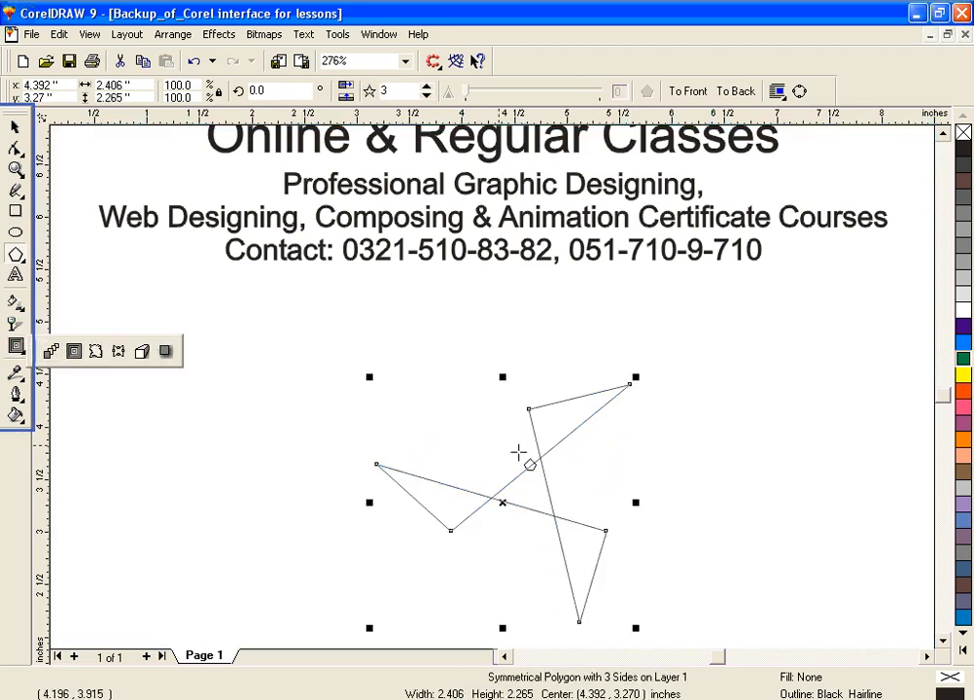
{"action": "left_click", "coordinate": [551, 419]}
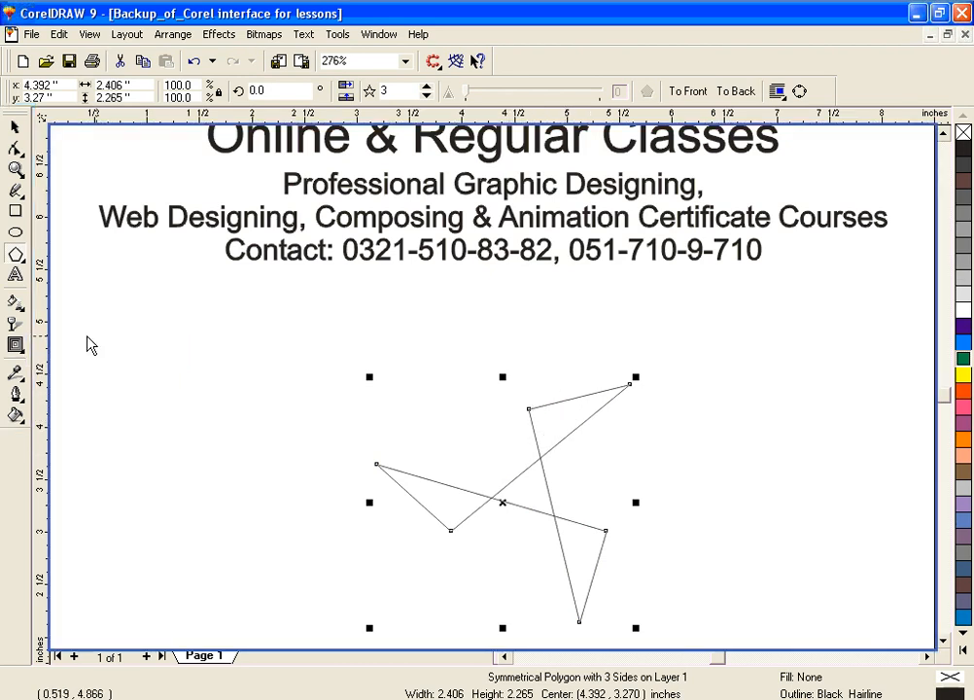
{"action": "left_click", "coordinate": [16, 347]}
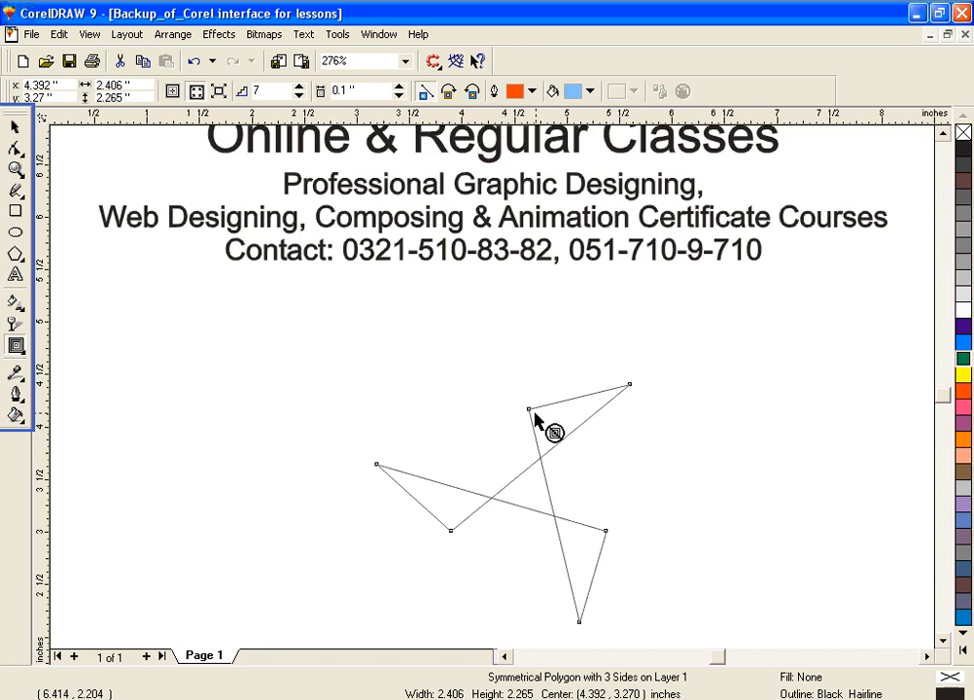
{"action": "left_click_drag", "start_coordinate": [528, 409], "coordinate": [483, 340]}
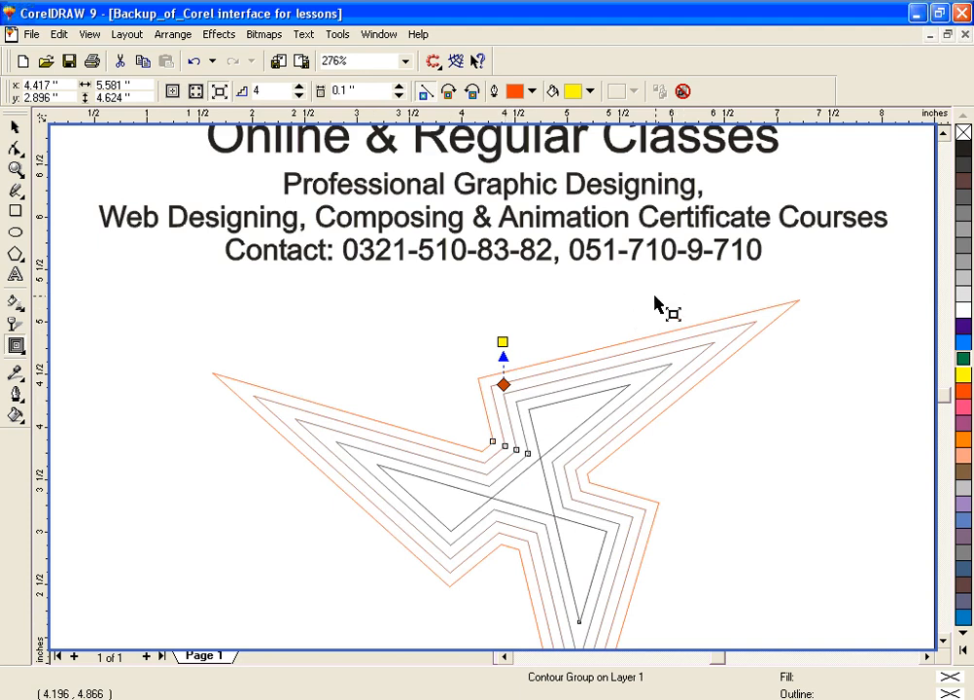
Step: Set the fill color of the three-pointed shape's contour to yellow
{"action": "left_click", "coordinate": [590, 92]}
{"action": "left_click", "coordinate": [632, 142]}
{"action": "left_click", "coordinate": [580, 415]}
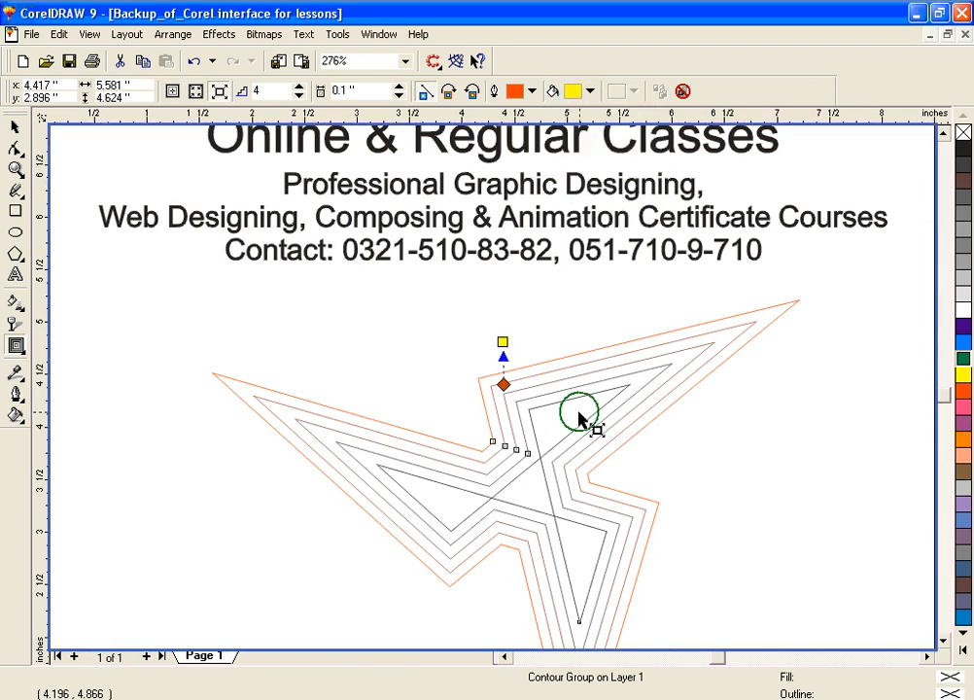
Step: Select the original polygon inside the contour and fill it with red, trying yellow first
{"action": "left_click_drag", "start_coordinate": [965, 394], "coordinate": [552, 428]}
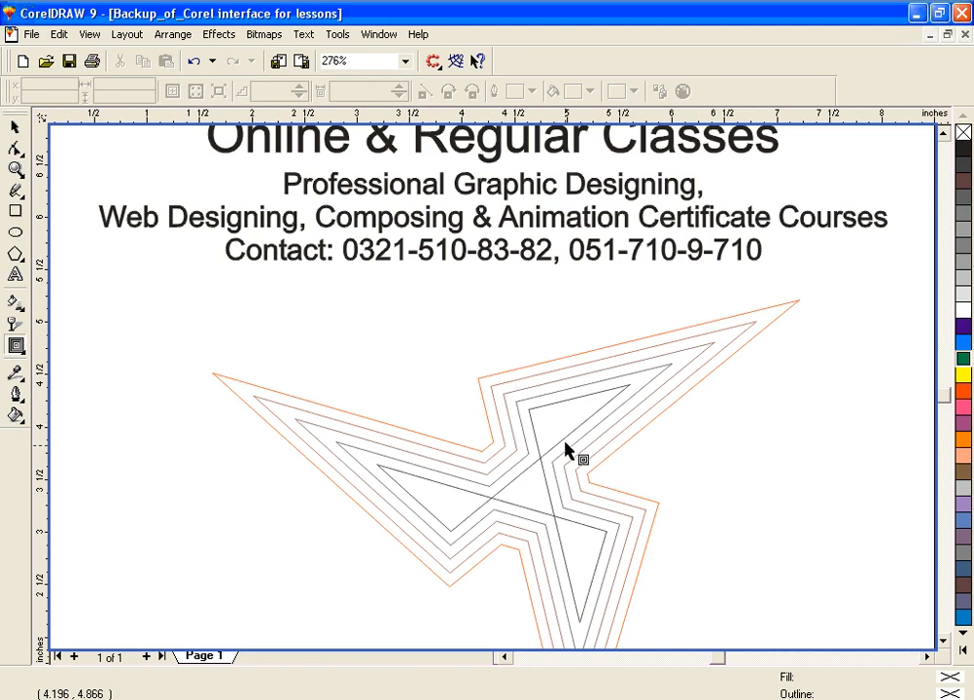
{"action": "left_click", "coordinate": [564, 436]}
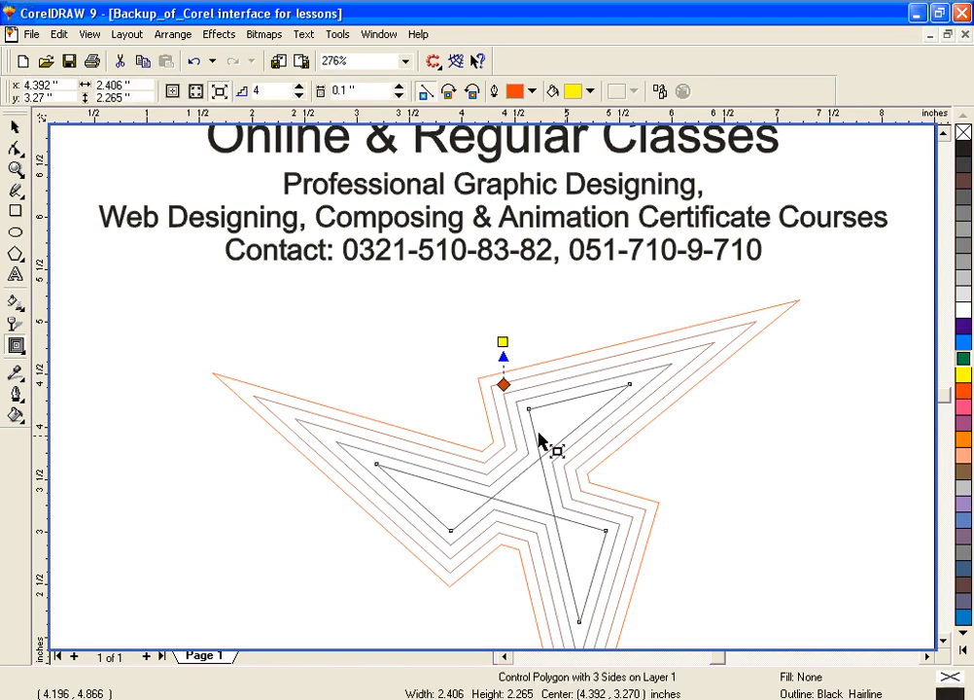
{"action": "left_click", "coordinate": [17, 129]}
{"action": "left_click", "coordinate": [962, 375]}
{"action": "left_click_drag", "start_coordinate": [967, 399], "coordinate": [563, 420]}
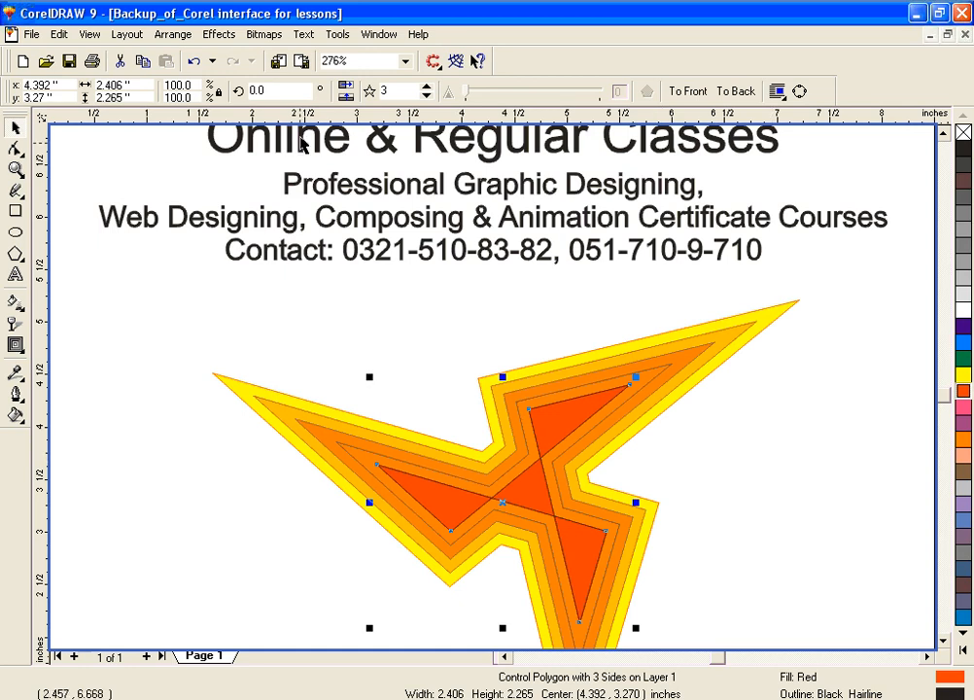
Step: Try raising the shape's contour steps to 7, and set them to 2
{"action": "left_click", "coordinate": [18, 344]}
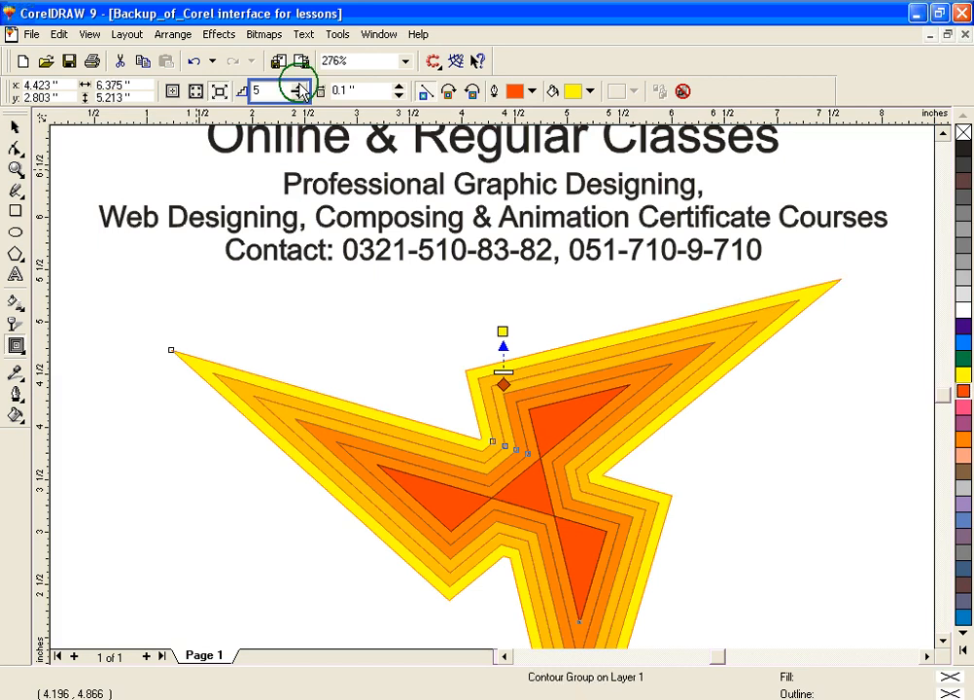
{"action": "left_click", "coordinate": [300, 87]}
{"action": "left_click", "coordinate": [300, 87]}
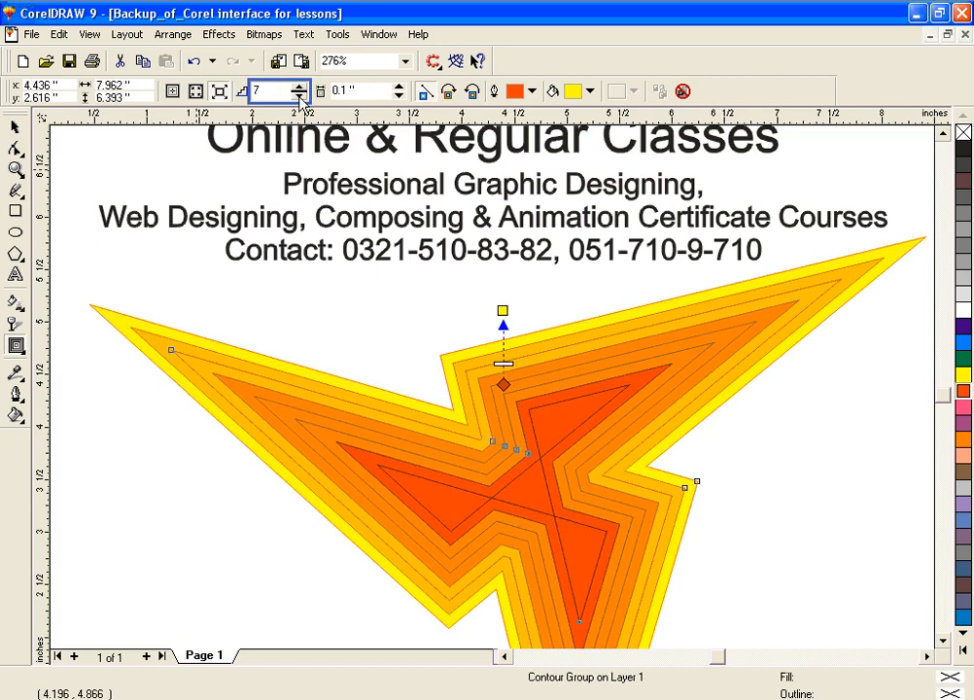
{"action": "type", "text": "2"}
{"action": "key", "text": "Return"}
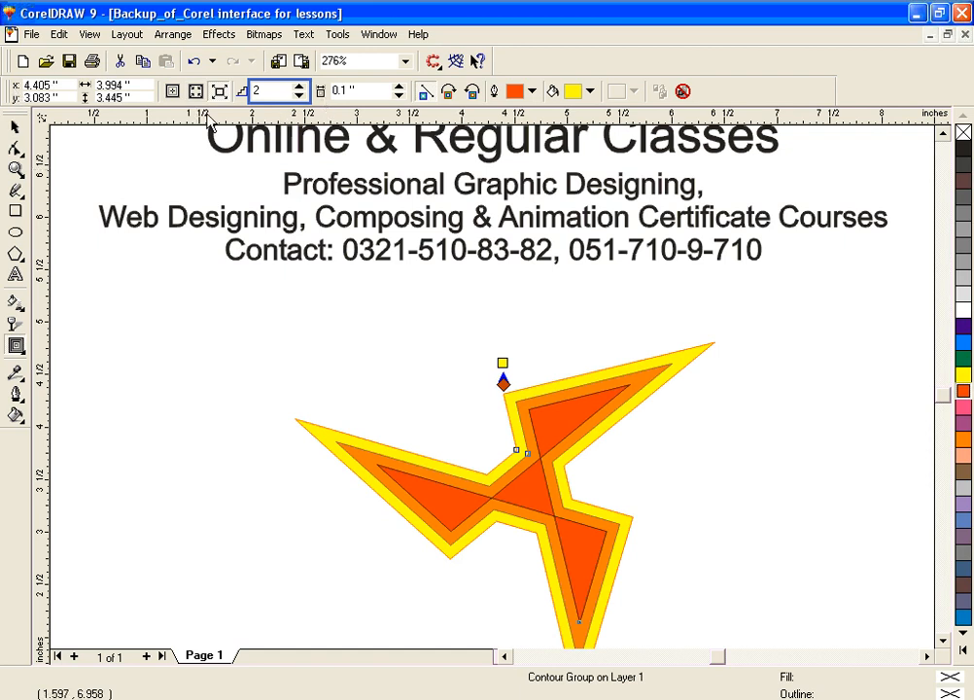
Step: Switch the contour direction to center and back to outside, and delete the contoured shape
{"action": "left_click", "coordinate": [172, 92]}
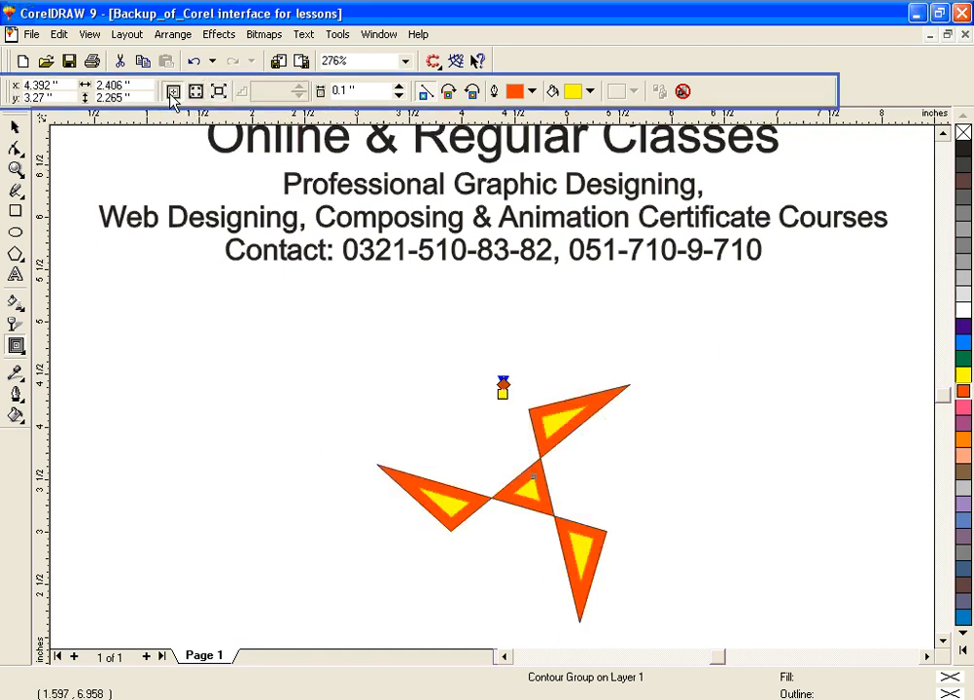
{"action": "left_click", "coordinate": [219, 92]}
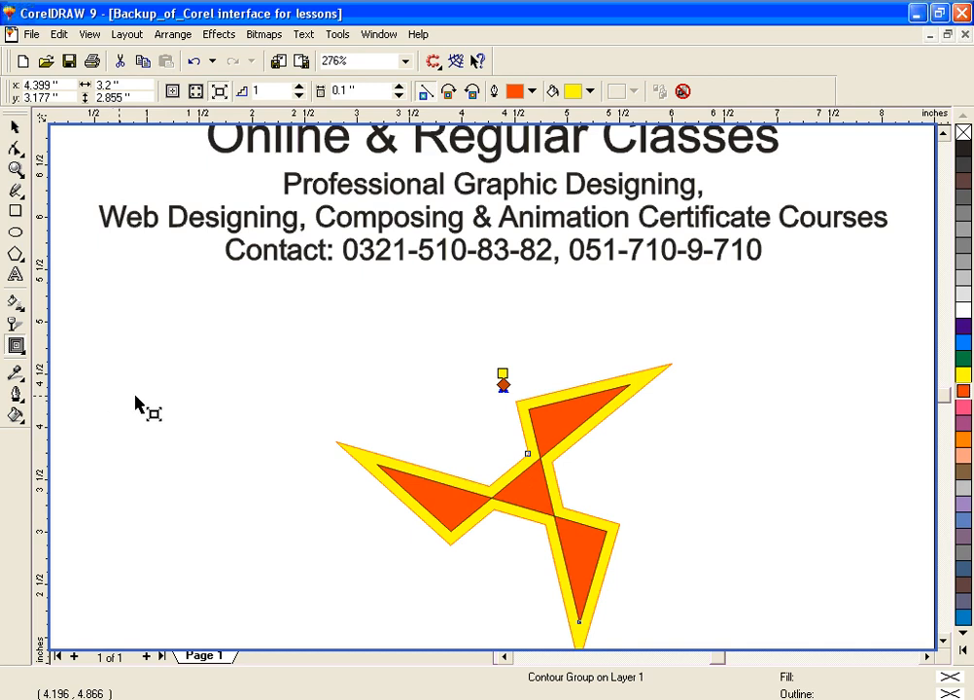
{"action": "left_click", "coordinate": [15, 128]}
{"action": "key", "text": "Delete"}
Step: Choose the Interactive Distortion tool, and draw a yellow-filled rectangle about 2.28 by 1.51 inches below the contact line
{"action": "scroll", "coordinate": [486, 438], "scroll_direction": "up", "scroll_amount": 1}
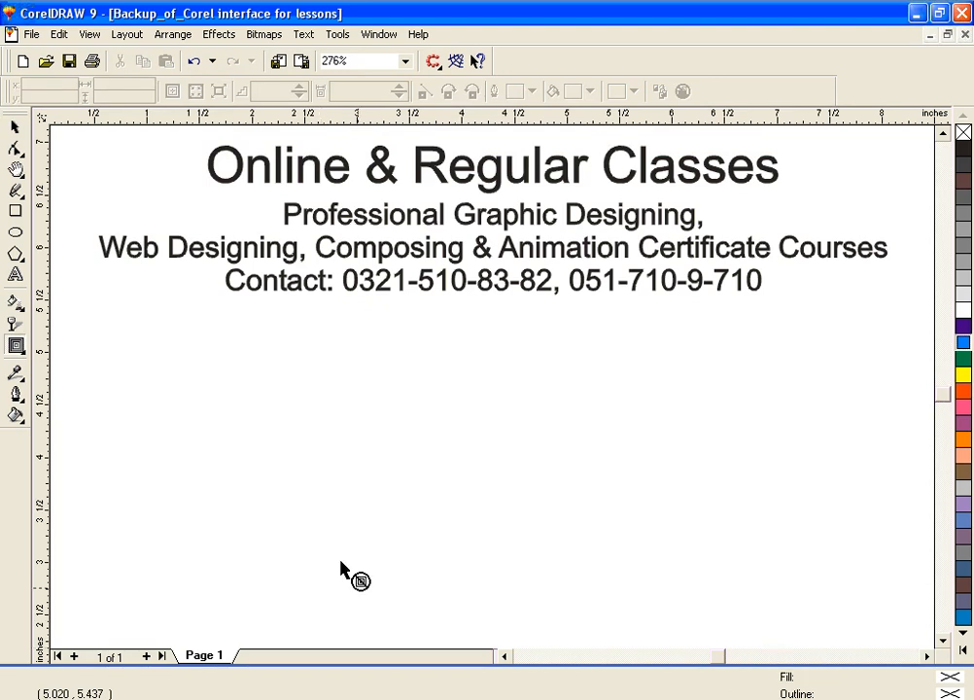
{"action": "left_click", "coordinate": [17, 347]}
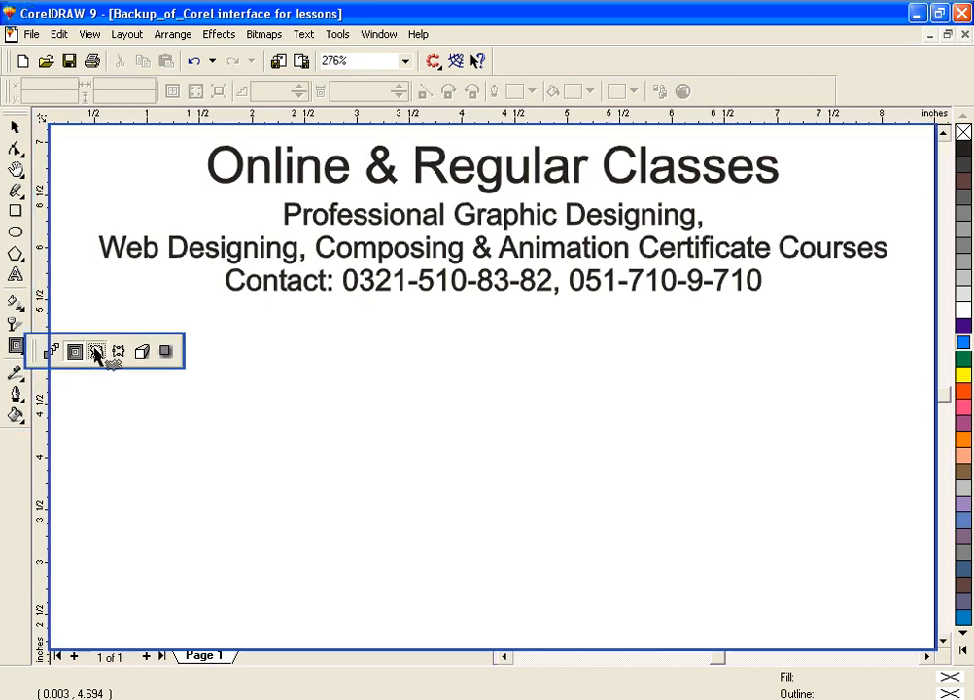
{"action": "left_click", "coordinate": [96, 355]}
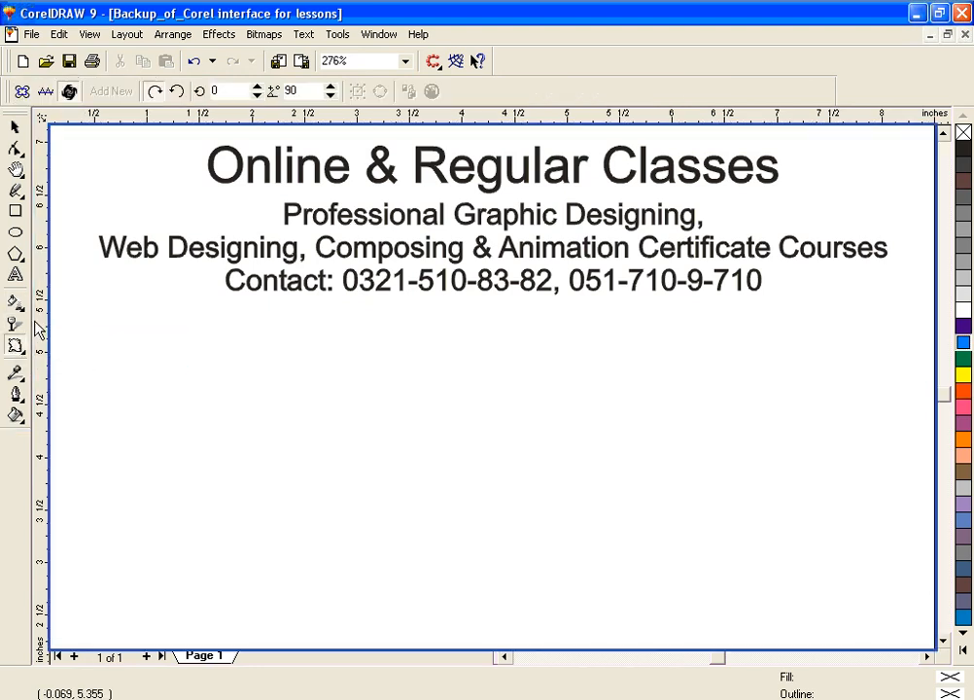
{"action": "left_click", "coordinate": [16, 212]}
{"action": "left_click_drag", "start_coordinate": [323, 395], "coordinate": [564, 553]}
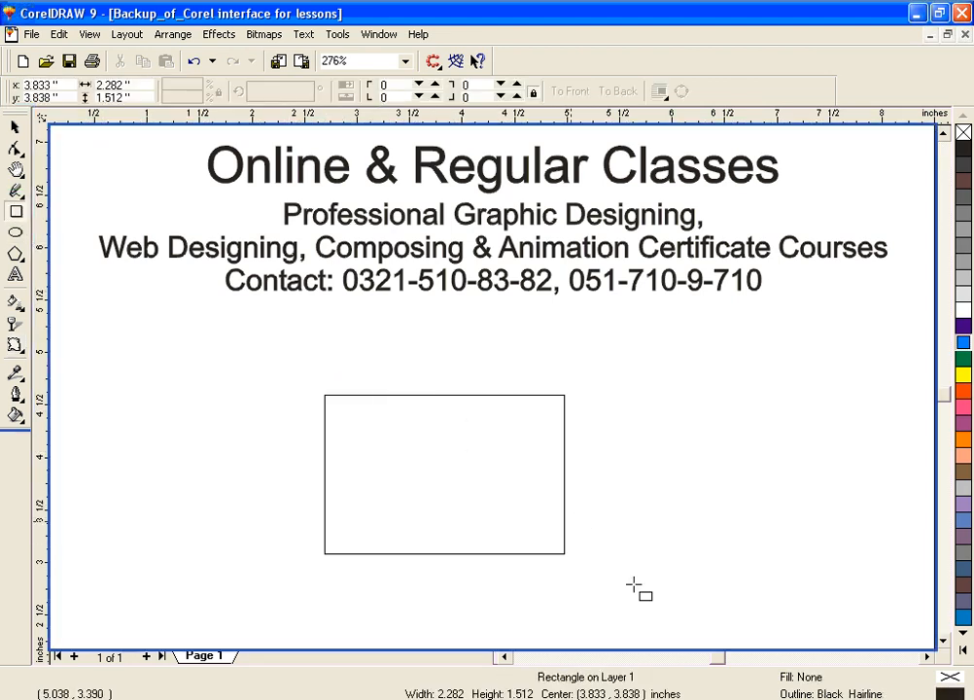
{"action": "left_click", "coordinate": [965, 375]}
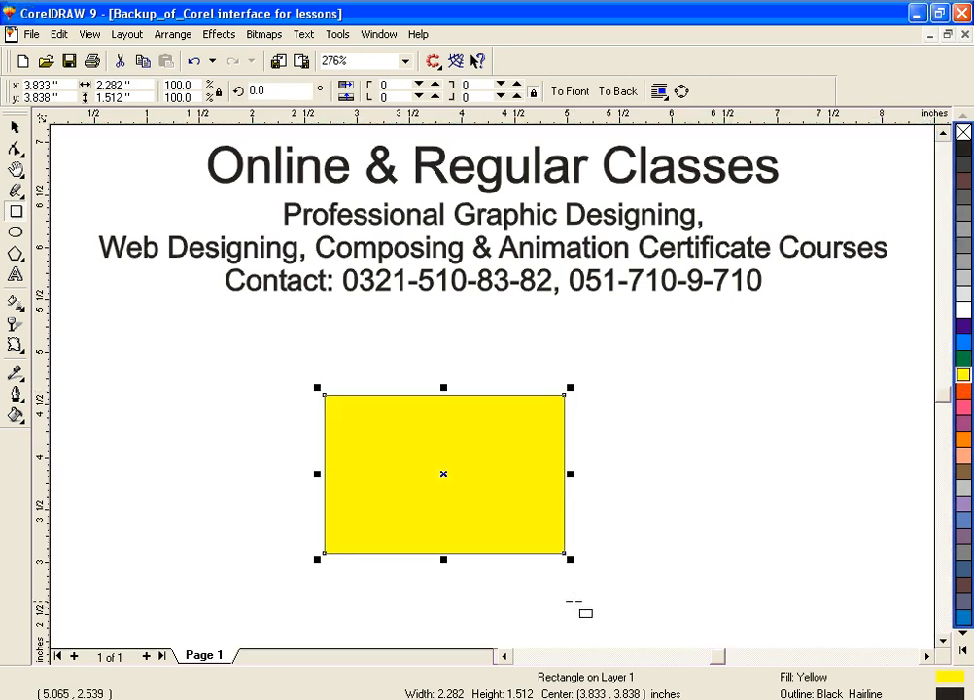
Step: Try a push and pull distortion of amplitude -67 on the yellow rectangle, shift its center slightly, and undo the distortion
{"action": "left_click", "coordinate": [14, 348]}
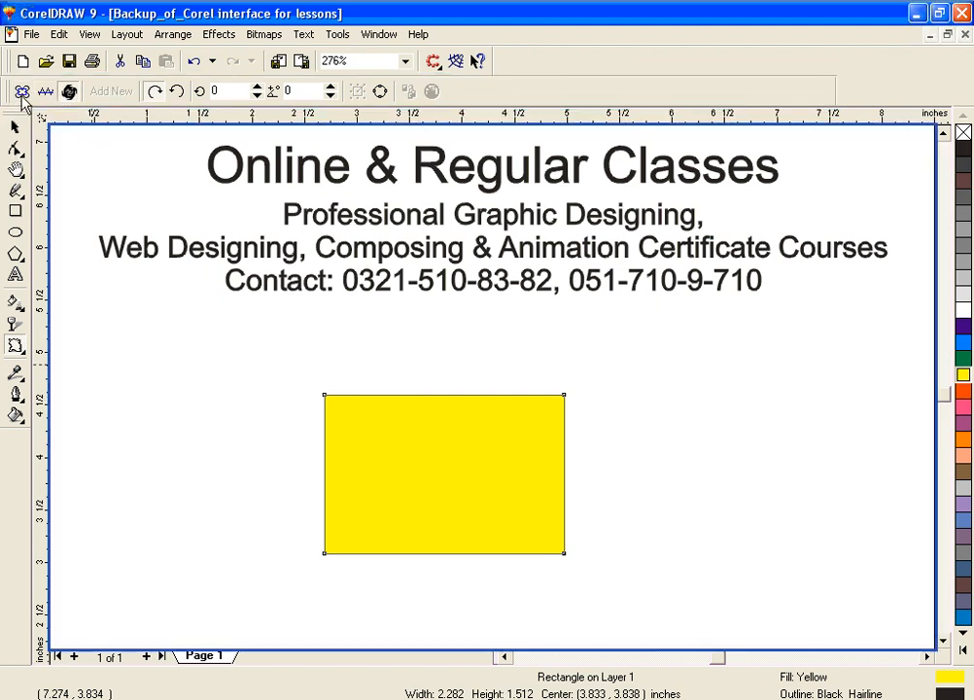
{"action": "left_click", "coordinate": [21, 91]}
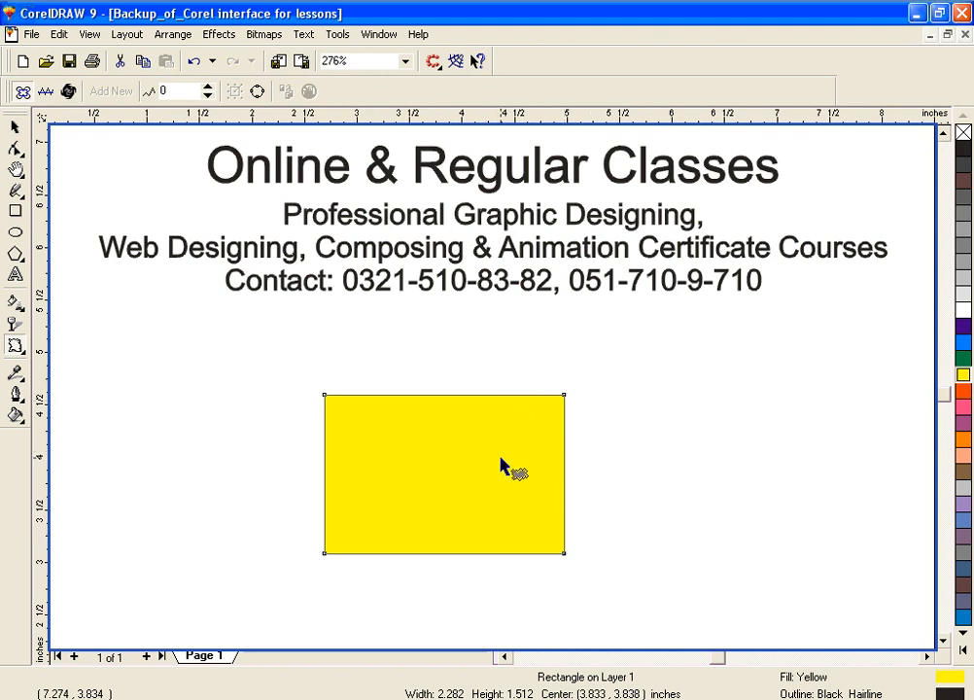
{"action": "left_click", "coordinate": [443, 474]}
{"action": "left_click_drag", "start_coordinate": [447, 468], "coordinate": [331, 479]}
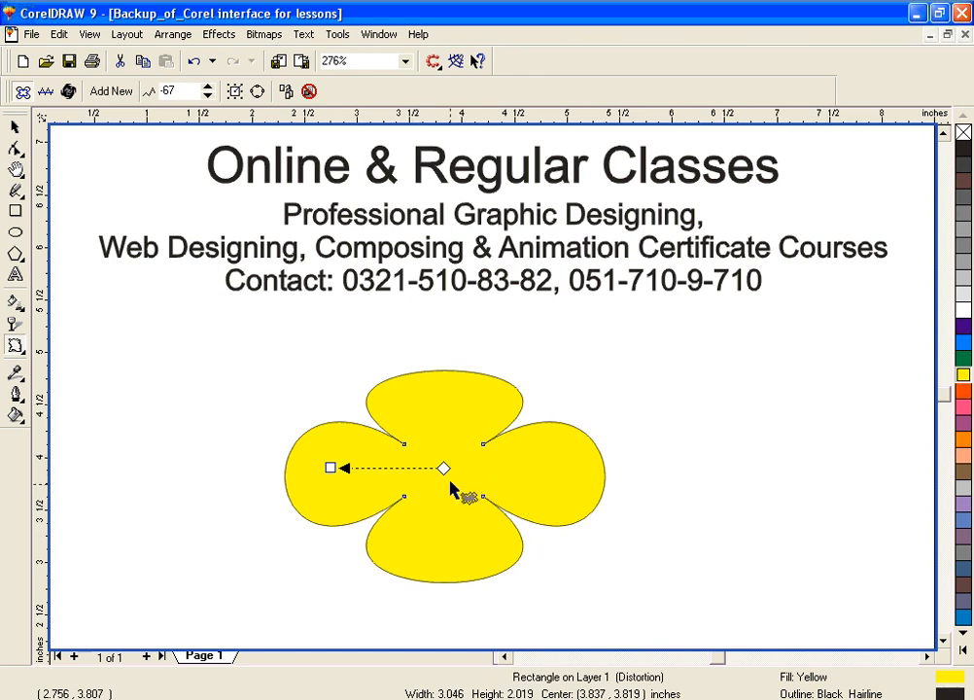
{"action": "mouse_move", "coordinate": [443, 467]}
{"action": "left_mouse_down"}
{"action": "mouse_move", "coordinate": [448, 407]}
{"action": "mouse_move", "coordinate": [510, 454]}
{"action": "mouse_move", "coordinate": [491, 542]}
{"action": "mouse_move", "coordinate": [400, 550]}
{"action": "mouse_move", "coordinate": [341, 522]}
{"action": "mouse_move", "coordinate": [334, 436]}
{"action": "mouse_move", "coordinate": [380, 422]}
{"action": "mouse_move", "coordinate": [487, 457]}
{"action": "mouse_move", "coordinate": [450, 487]}
{"action": "mouse_move", "coordinate": [438, 466]}
{"action": "left_mouse_up"}
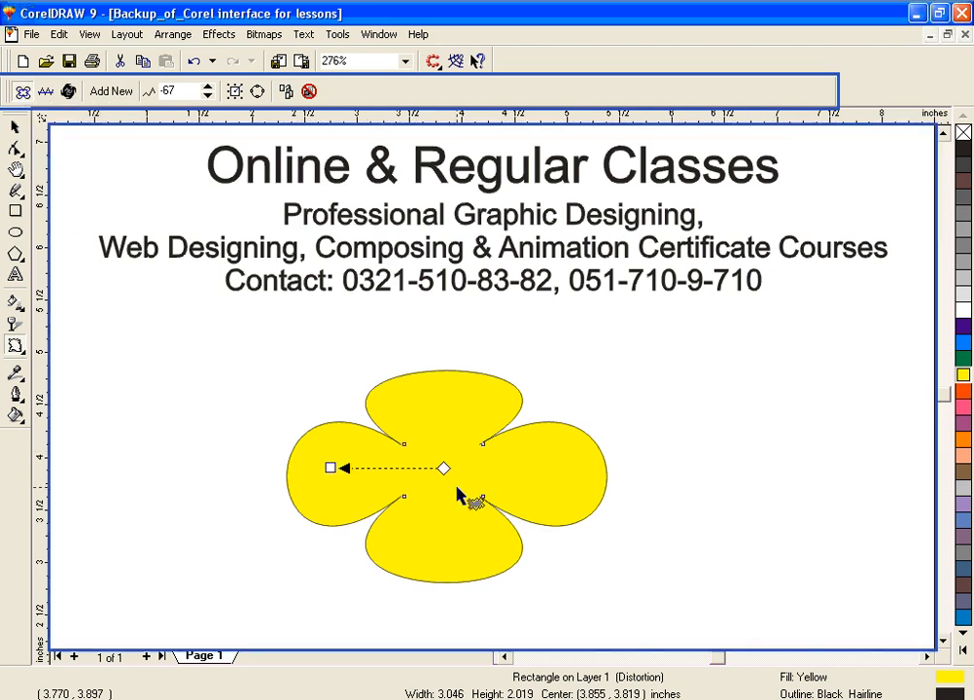
{"action": "key", "text": "ctrl+z"}
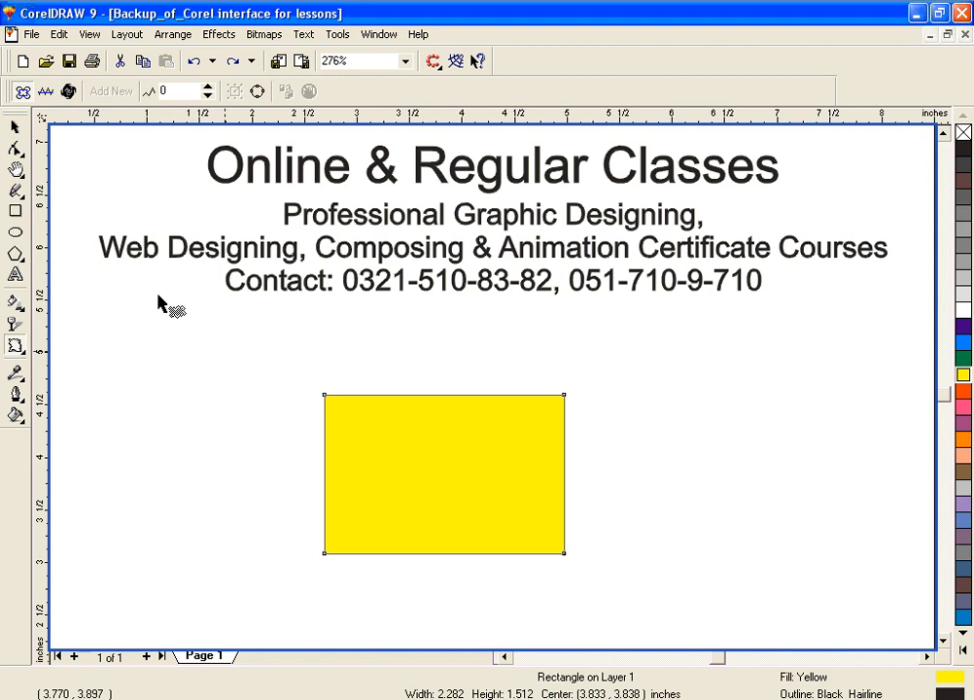
Step: Apply a zipper distortion of amplitude 45 to the yellow rectangle, raising its frequency to 8 and lowering it to 6
{"action": "left_click", "coordinate": [52, 90]}
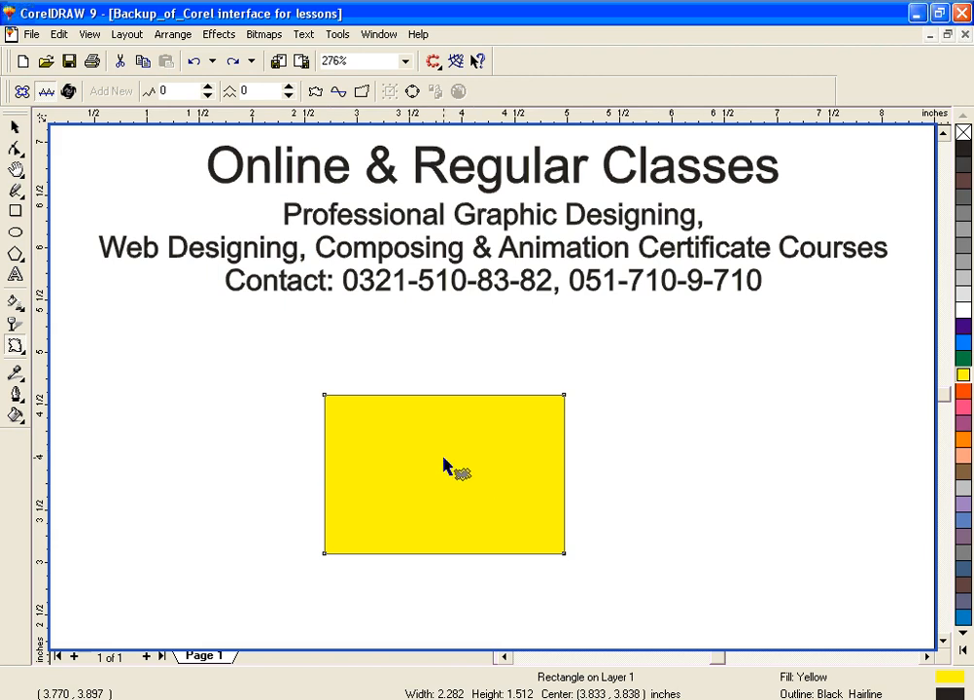
{"action": "left_click", "coordinate": [46, 91]}
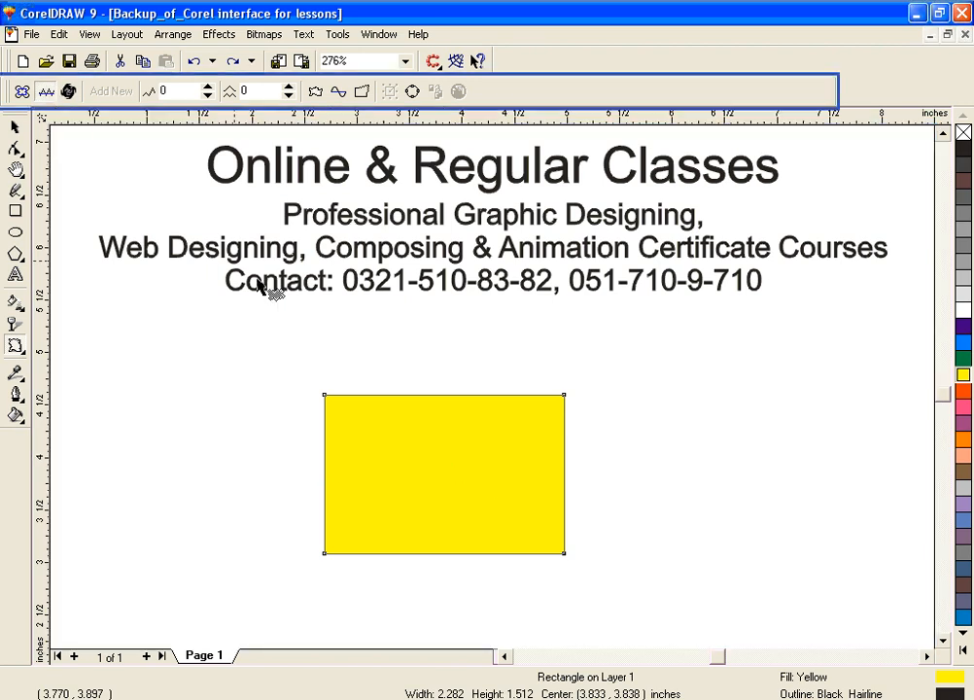
{"action": "left_click_drag", "start_coordinate": [474, 463], "coordinate": [318, 468]}
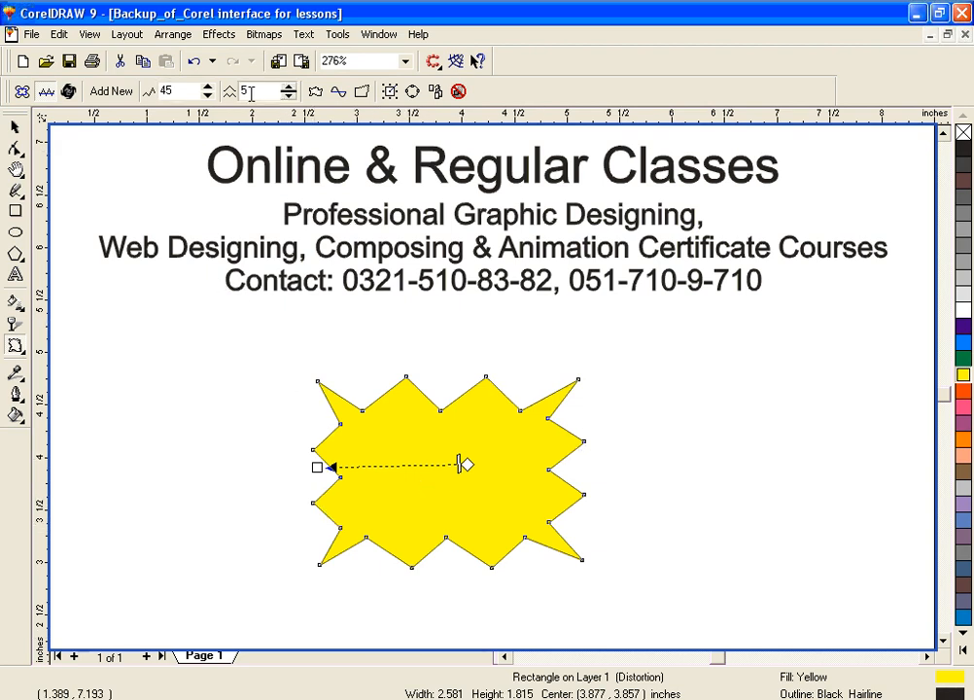
{"action": "left_click", "coordinate": [288, 86]}
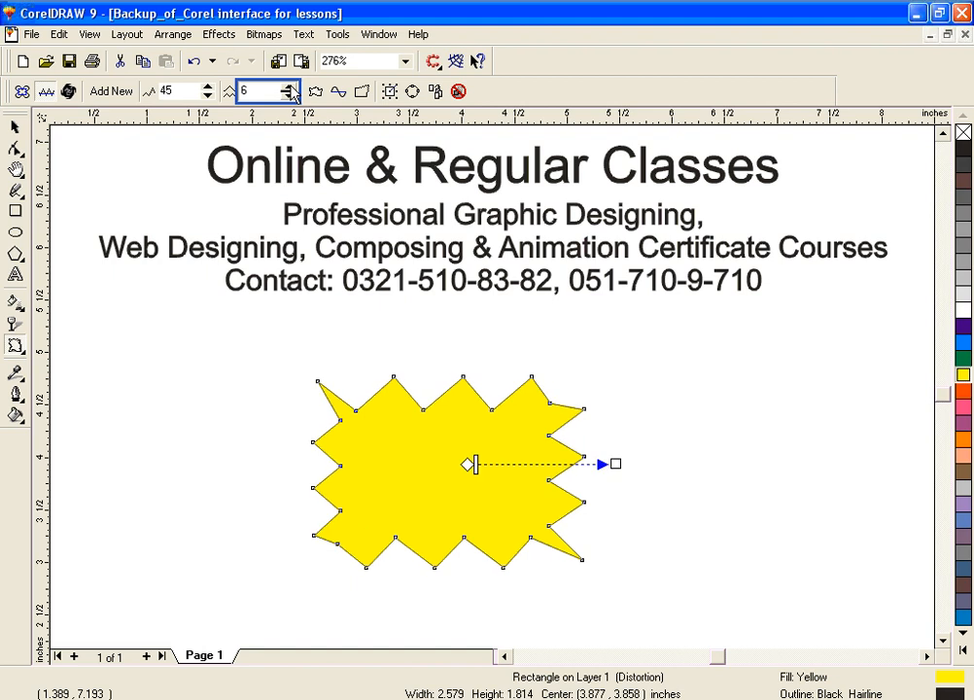
{"action": "left_click", "coordinate": [288, 87]}
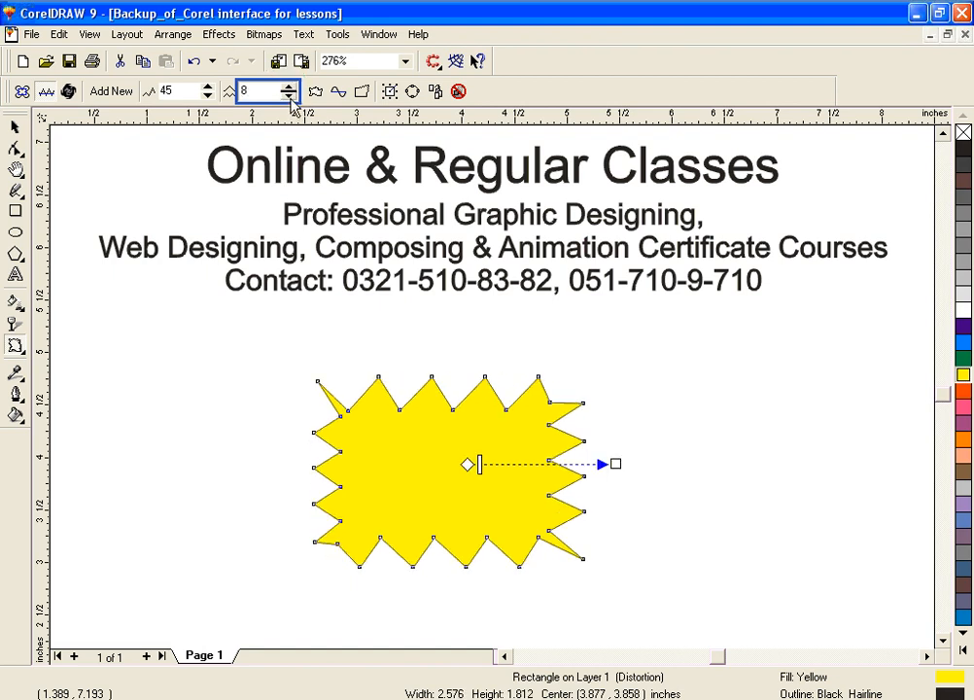
{"action": "left_click", "coordinate": [289, 95]}
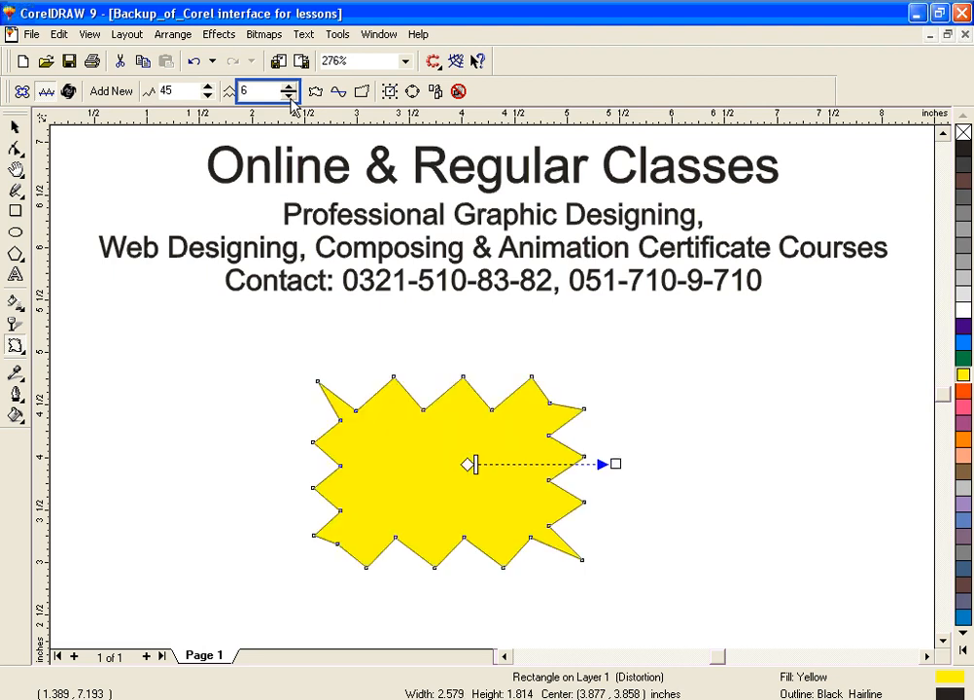
Step: Undo the zipper distortion on the yellow rectangle, then try another with amplitude 49 and frequency 5 and undo it too
{"action": "left_click", "coordinate": [69, 91]}
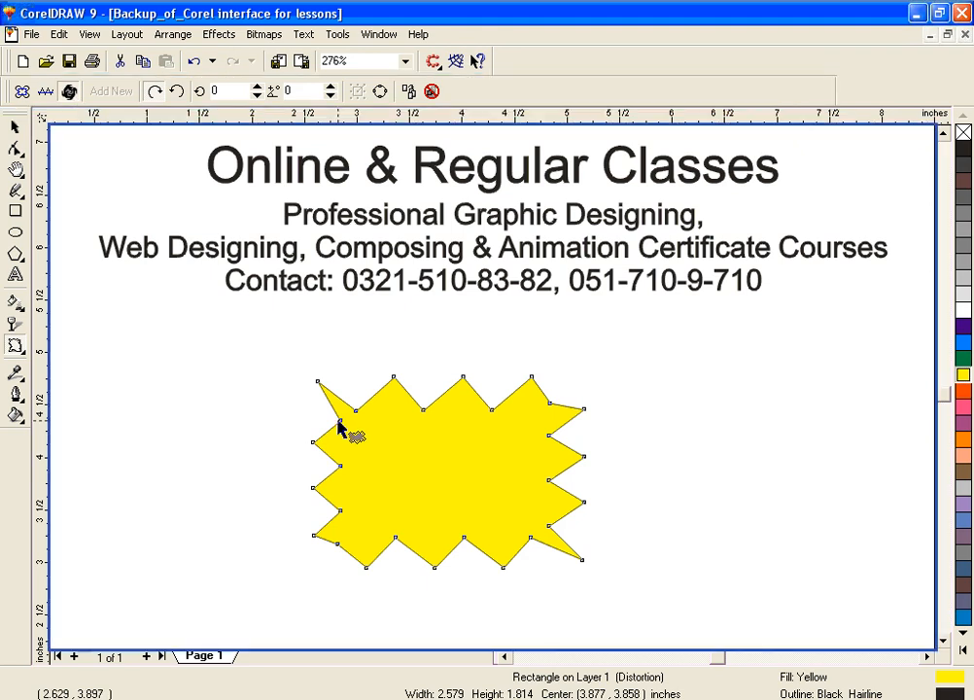
{"action": "key", "text": "ctrl+z"}
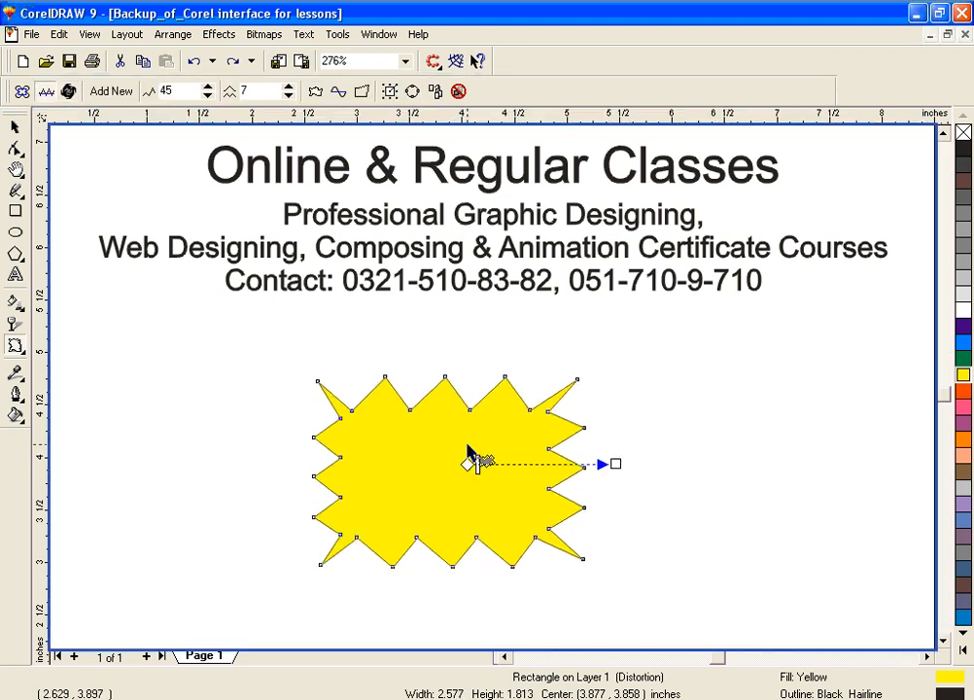
{"action": "key", "text": "ctrl+z"}
{"action": "key", "text": "ctrl+z"}
{"action": "key", "text": "ctrl+z"}
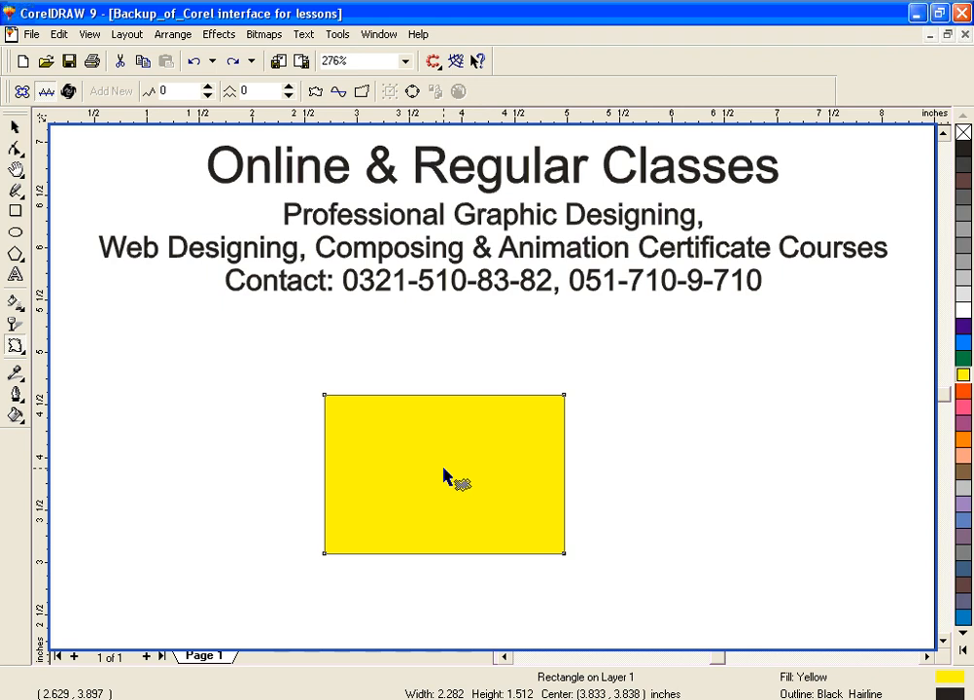
{"action": "left_click_drag", "start_coordinate": [443, 471], "coordinate": [609, 469]}
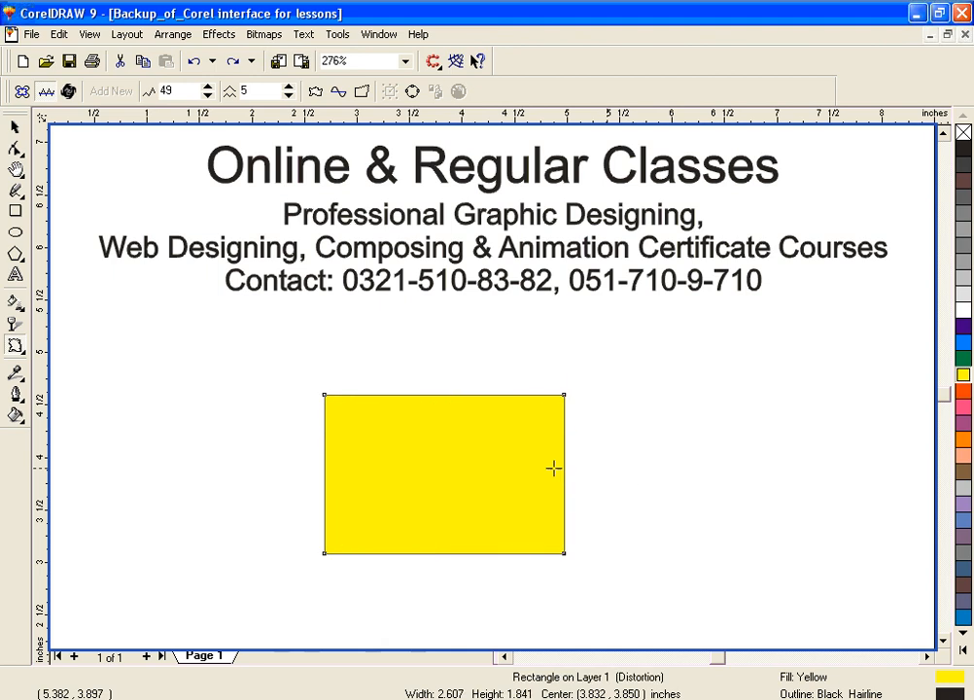
{"action": "key", "text": "ctrl+z"}
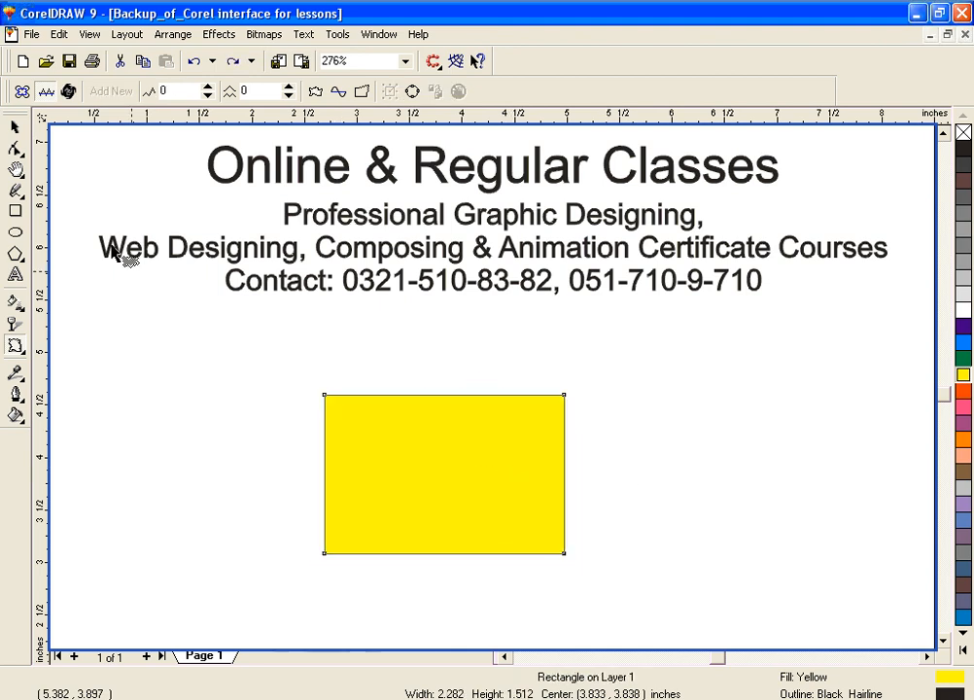
Step: Switch to the twister distortion and twist the yellow rectangle around its middle
{"action": "left_click", "coordinate": [67, 91]}
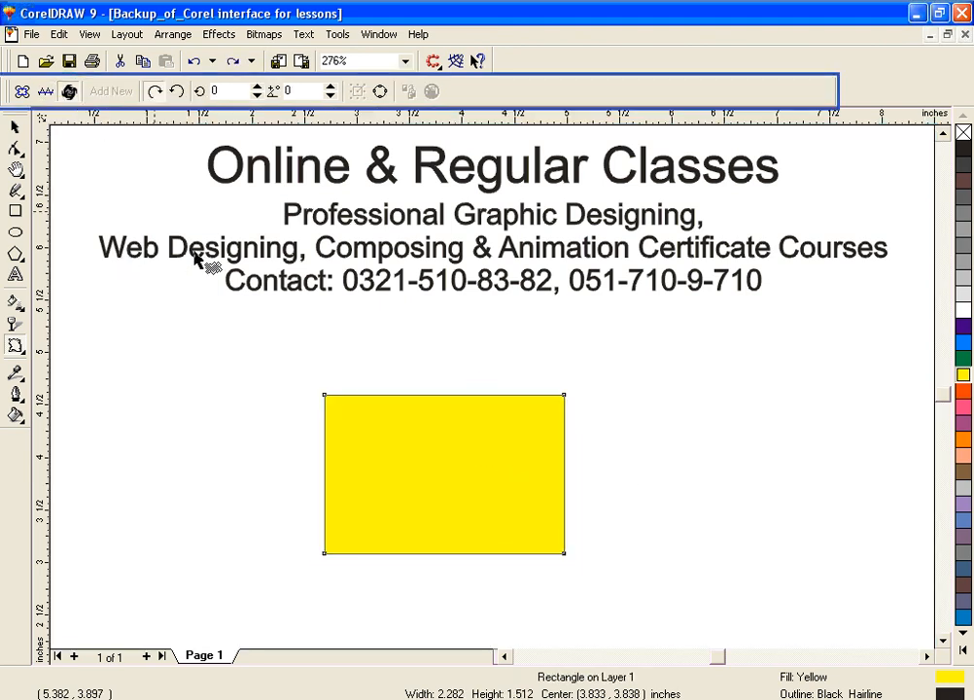
{"action": "left_click_drag", "start_coordinate": [441, 473], "coordinate": [484, 425]}
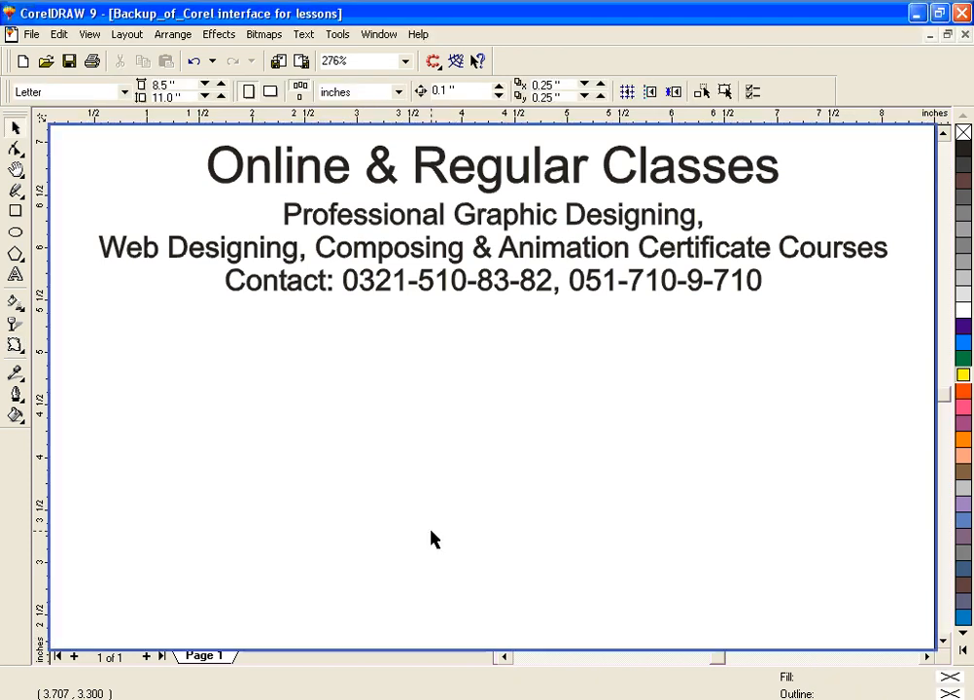
Step: Choose the Interactive Envelope tool, and draw a red-filled rectangle about 4.15 by 1.65 inches below the contact line
{"action": "left_click", "coordinate": [15, 346]}
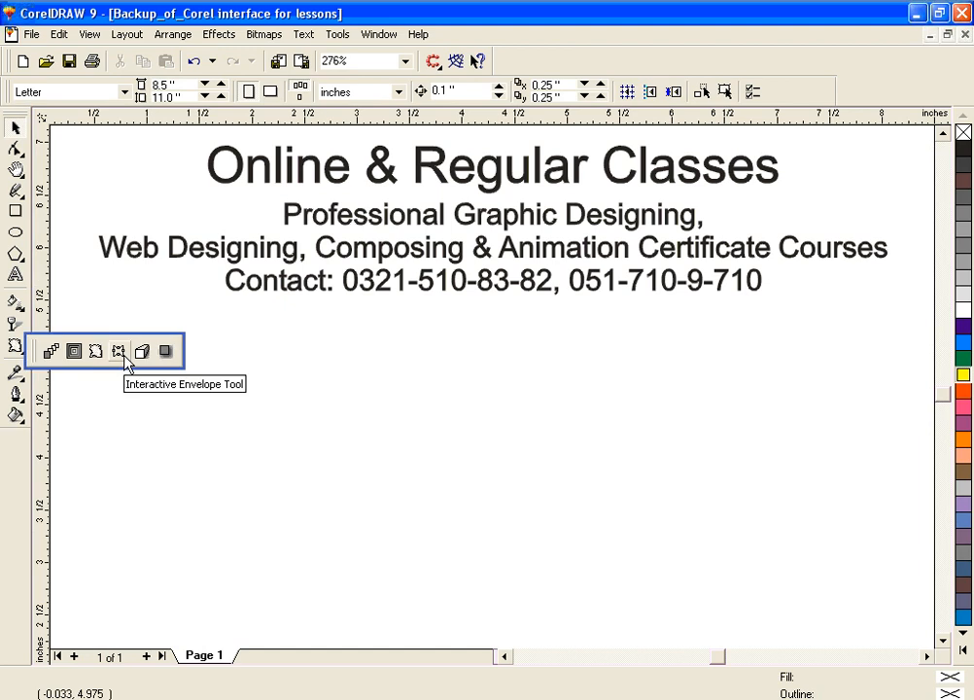
{"action": "left_click", "coordinate": [120, 354]}
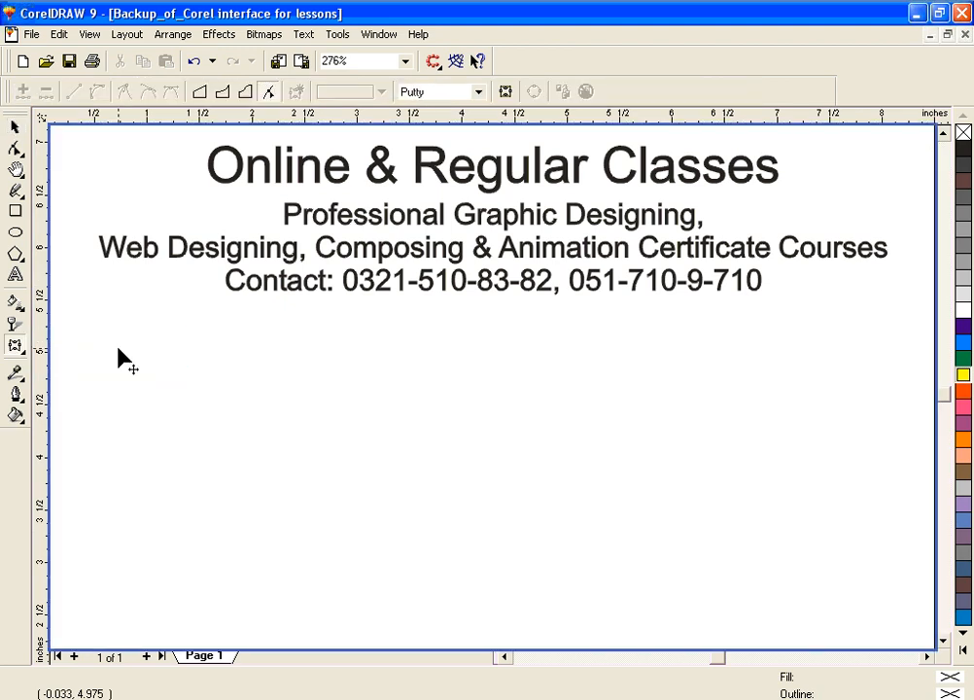
{"action": "left_click", "coordinate": [16, 213]}
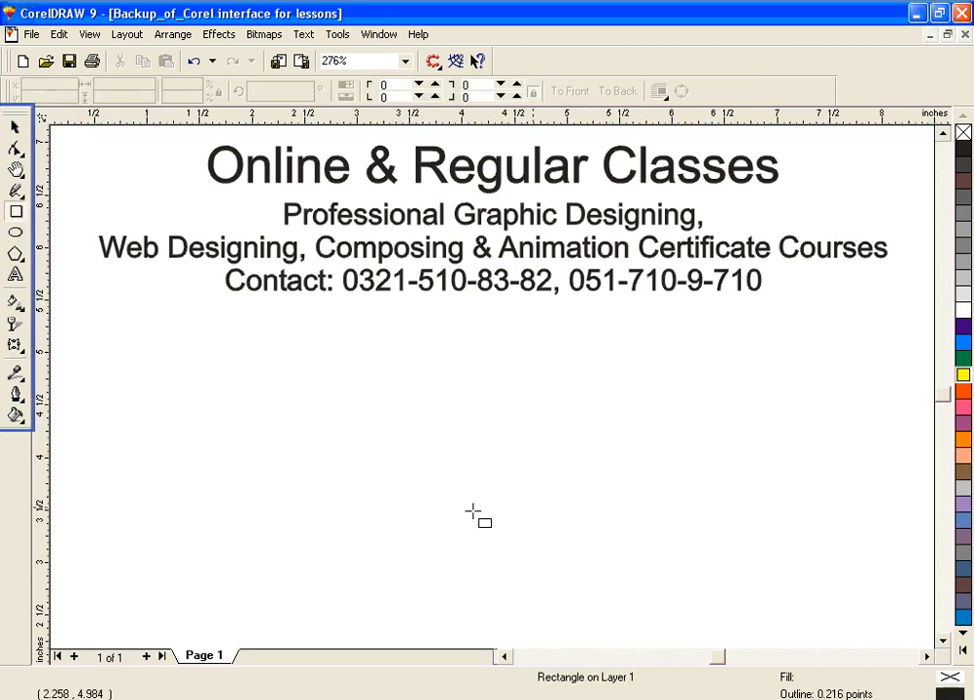
{"action": "mouse_move", "coordinate": [266, 424]}
{"action": "left_mouse_down"}
{"action": "mouse_move", "coordinate": [397, 500]}
{"action": "mouse_move", "coordinate": [702, 597]}
{"action": "left_mouse_up"}
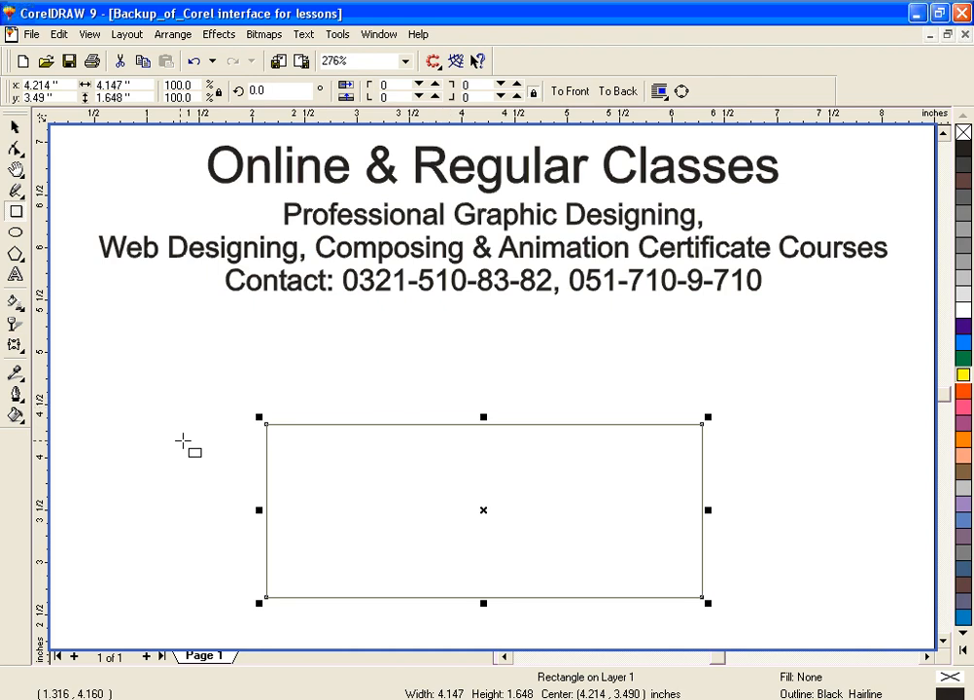
{"action": "left_click", "coordinate": [963, 390]}
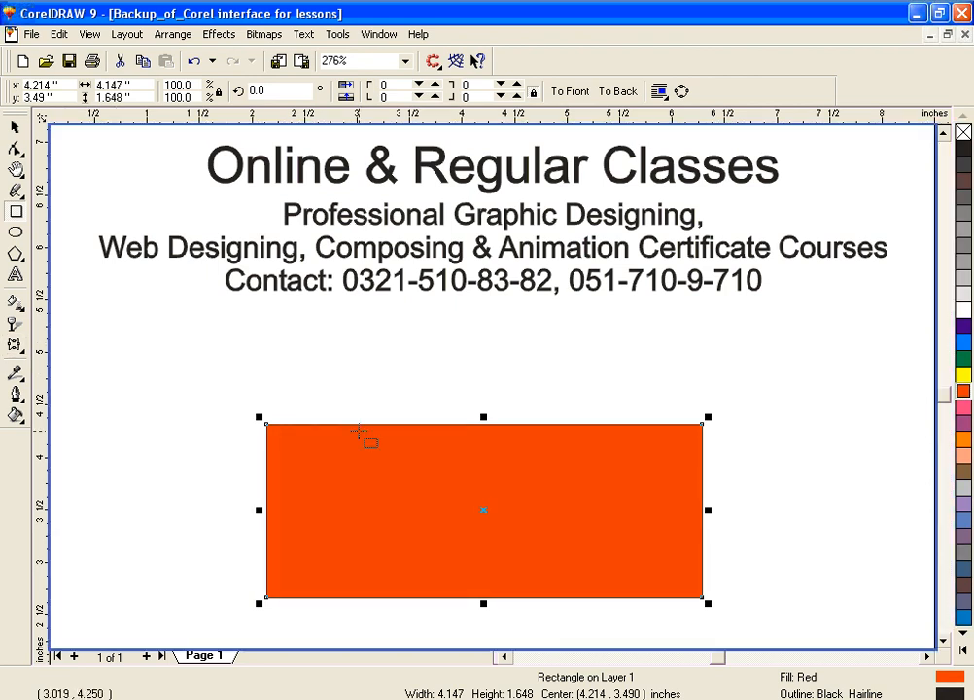
Step: Reshape the red rectangle's unconstrained envelope: pull its top middle node down, right middle node outward, top-right corner up, and bend the adjoining upper edge
{"action": "left_click", "coordinate": [15, 348]}
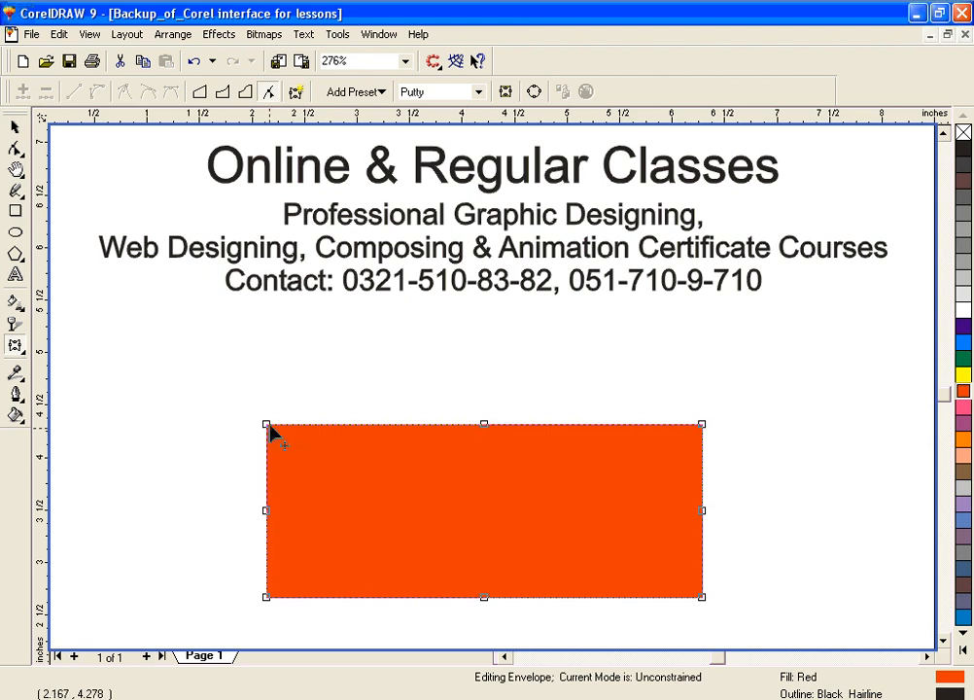
{"action": "left_click_drag", "start_coordinate": [485, 427], "coordinate": [498, 572]}
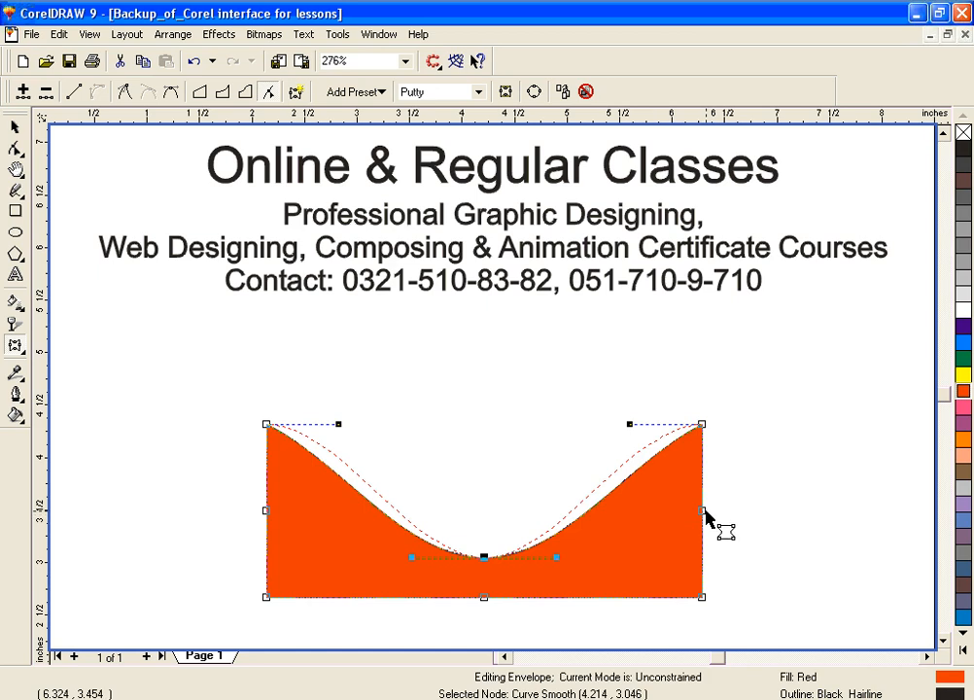
{"action": "left_click_drag", "start_coordinate": [704, 512], "coordinate": [798, 511]}
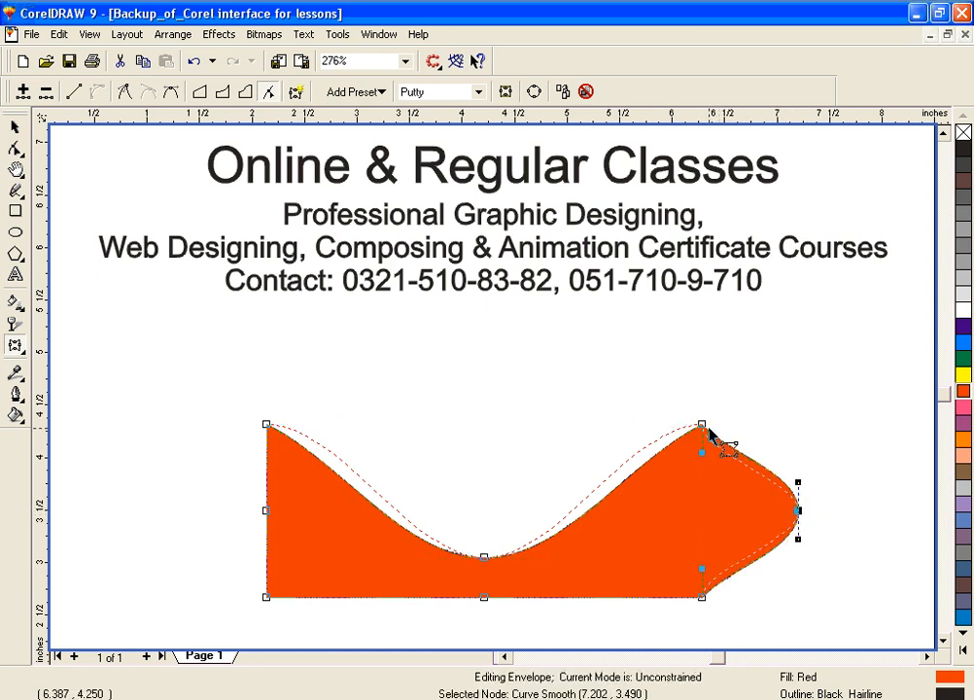
{"action": "left_click_drag", "start_coordinate": [707, 433], "coordinate": [697, 393]}
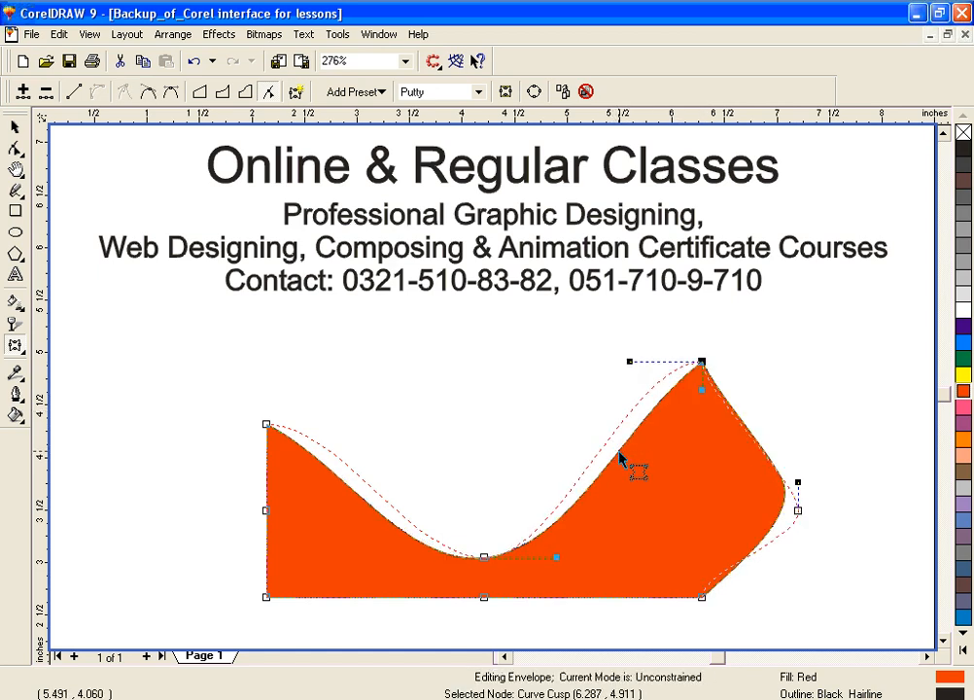
{"action": "left_click_drag", "start_coordinate": [611, 449], "coordinate": [672, 479]}
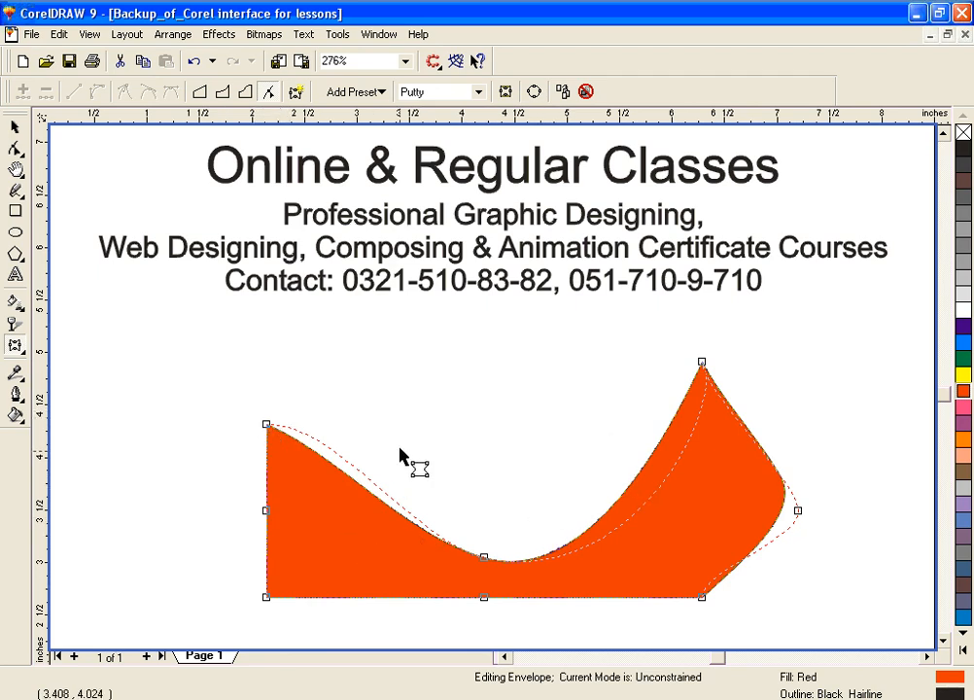
Step: Try the single arc envelope mode by raising the top middle node of the red shape, and clear the envelope
{"action": "left_click", "coordinate": [224, 93]}
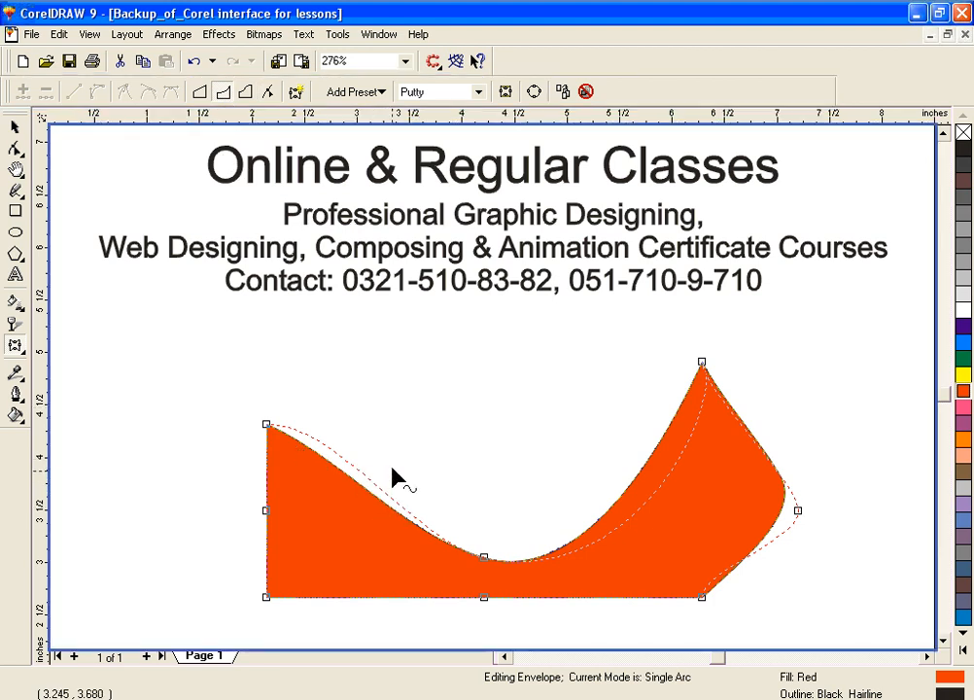
{"action": "left_click_drag", "start_coordinate": [484, 557], "coordinate": [482, 482]}
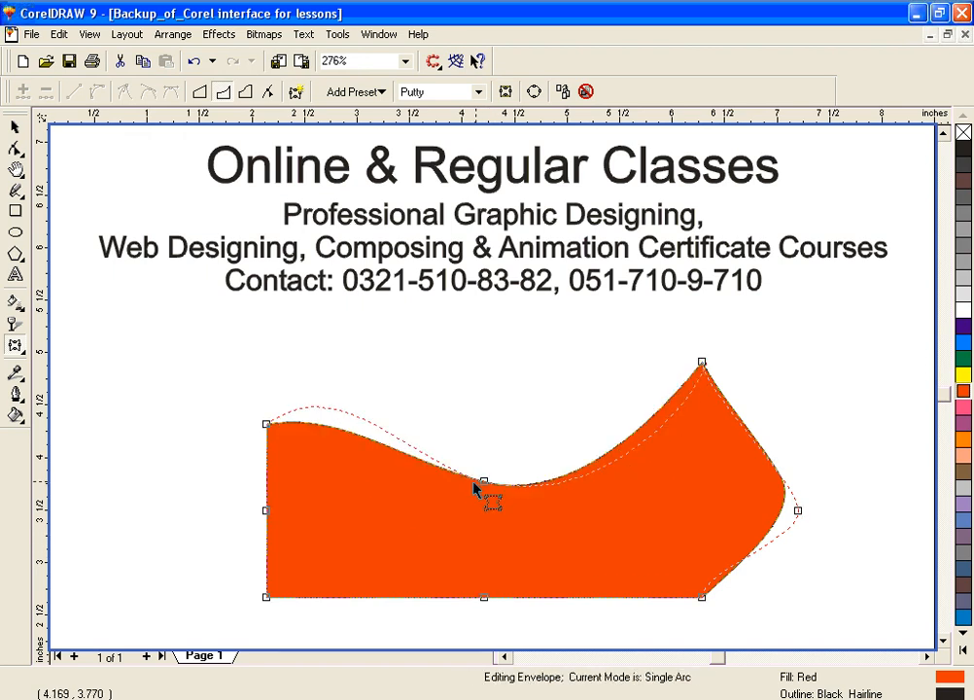
{"action": "left_click", "coordinate": [585, 93]}
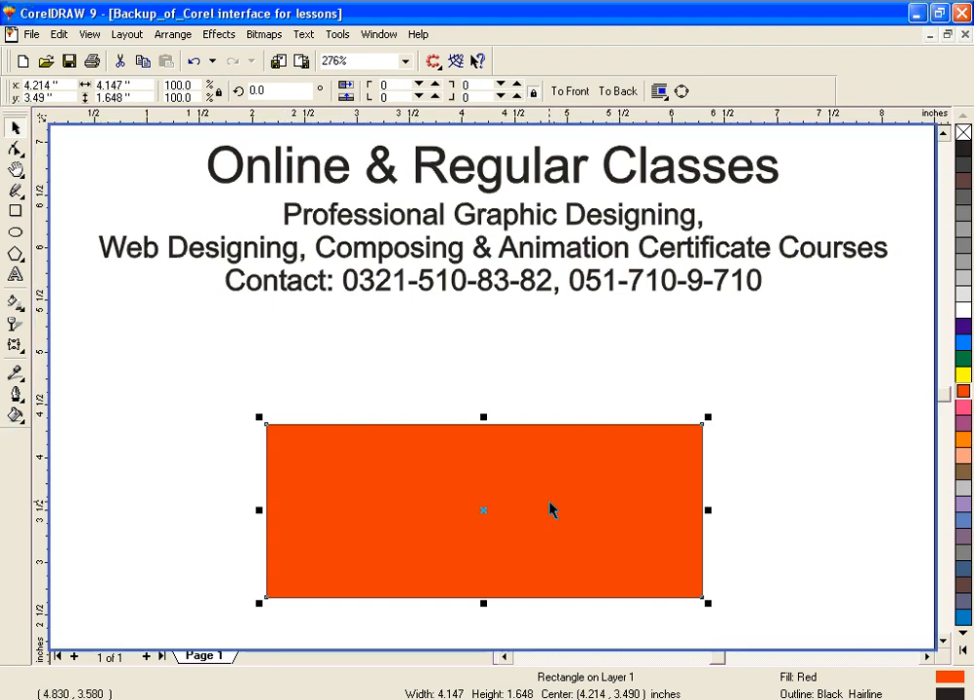
Step: Delete the red rectangle and choose the Interactive Extrude tool
{"action": "left_click", "coordinate": [15, 346]}
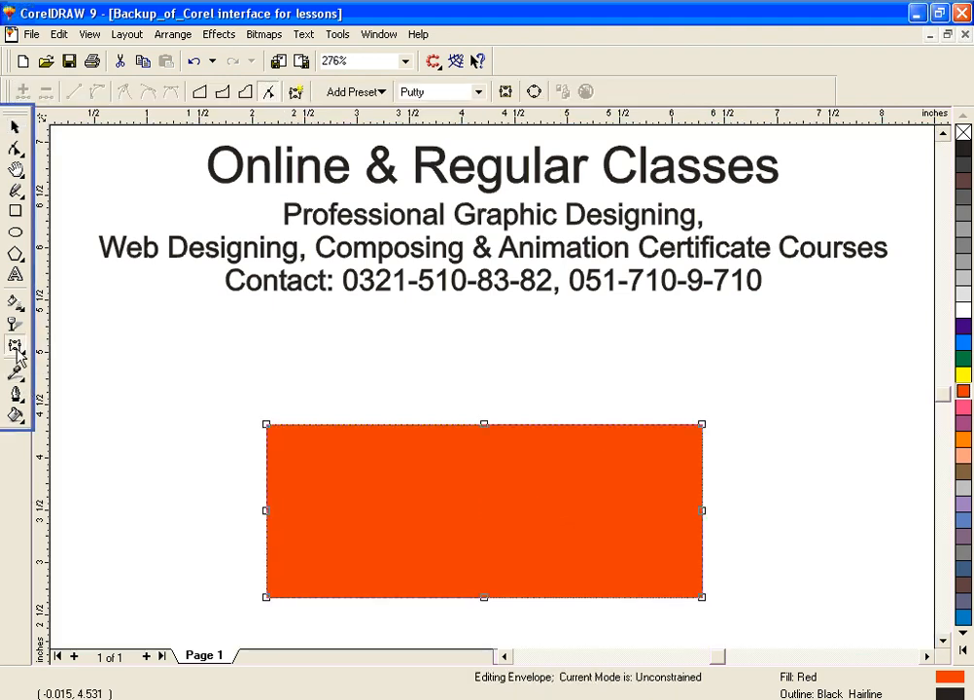
{"action": "left_click", "coordinate": [15, 350]}
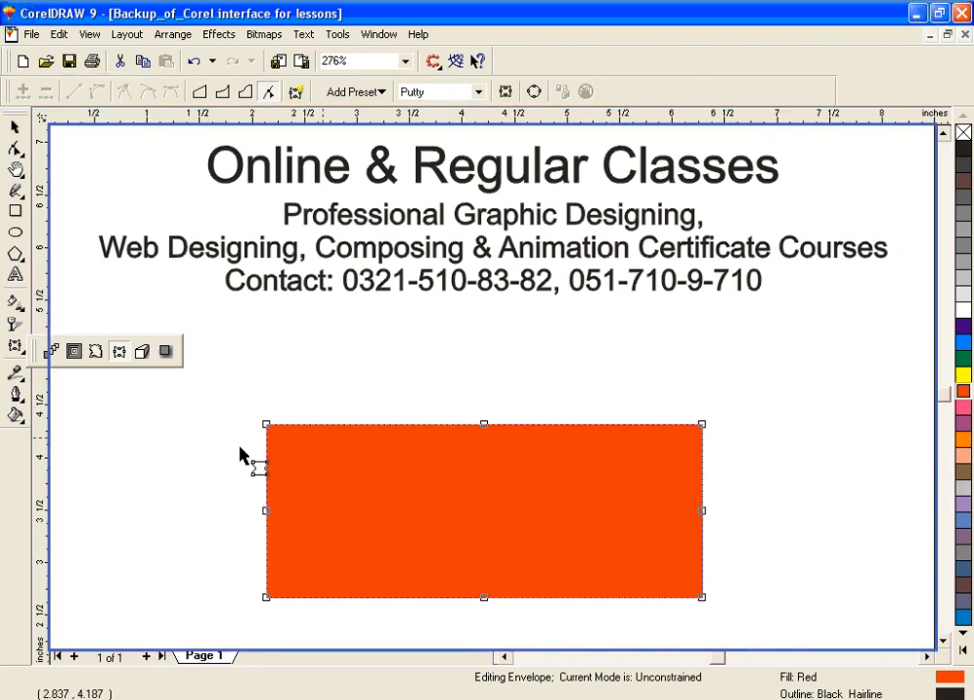
{"action": "left_click", "coordinate": [267, 424]}
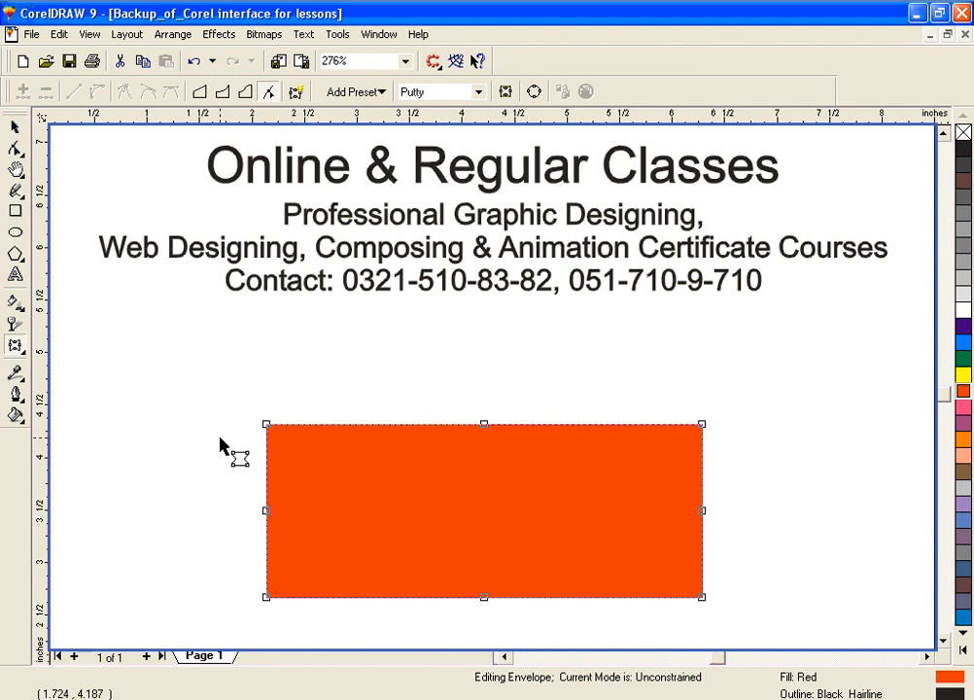
{"action": "key", "text": "Delete"}
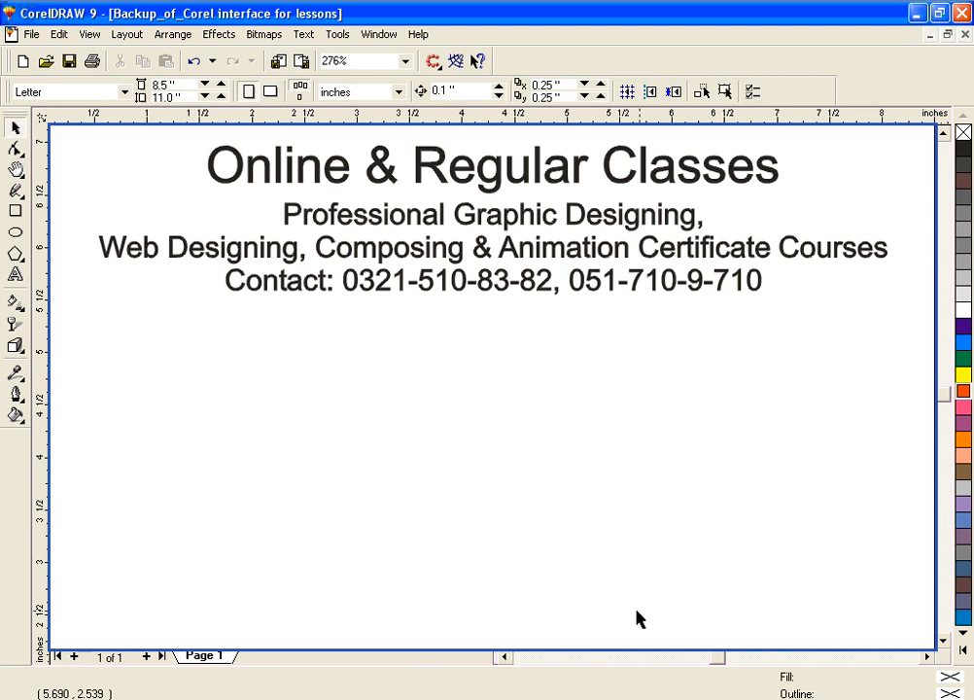
Step: Draw a magenta-filled rectangle about 1.74 by 1.39 inches below the contact line
{"action": "left_click", "coordinate": [15, 211]}
{"action": "left_click_drag", "start_coordinate": [386, 418], "coordinate": [570, 564]}
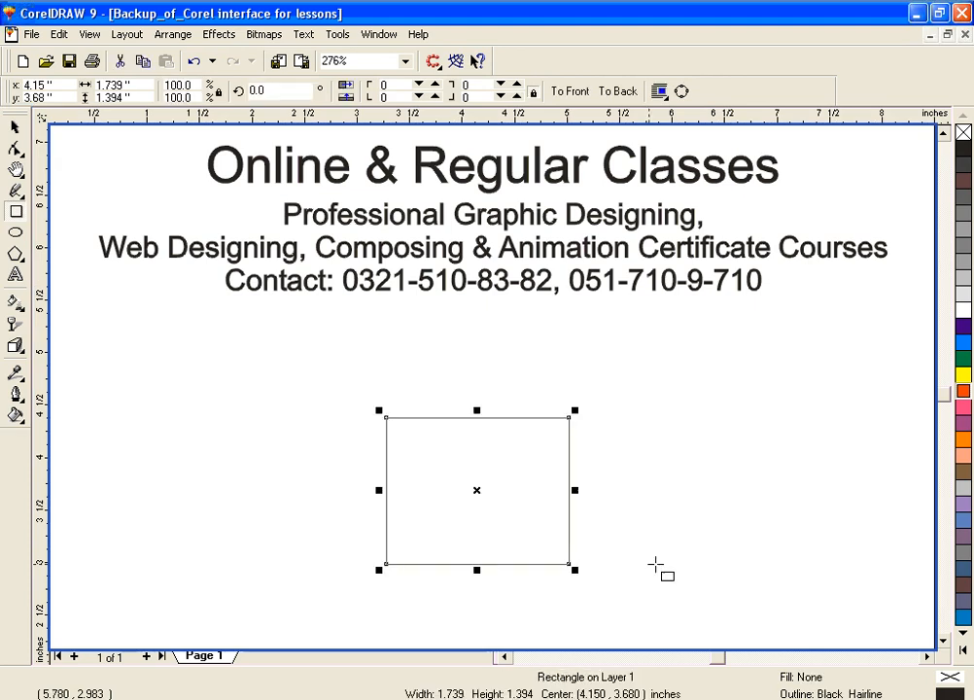
{"action": "left_click", "coordinate": [965, 406]}
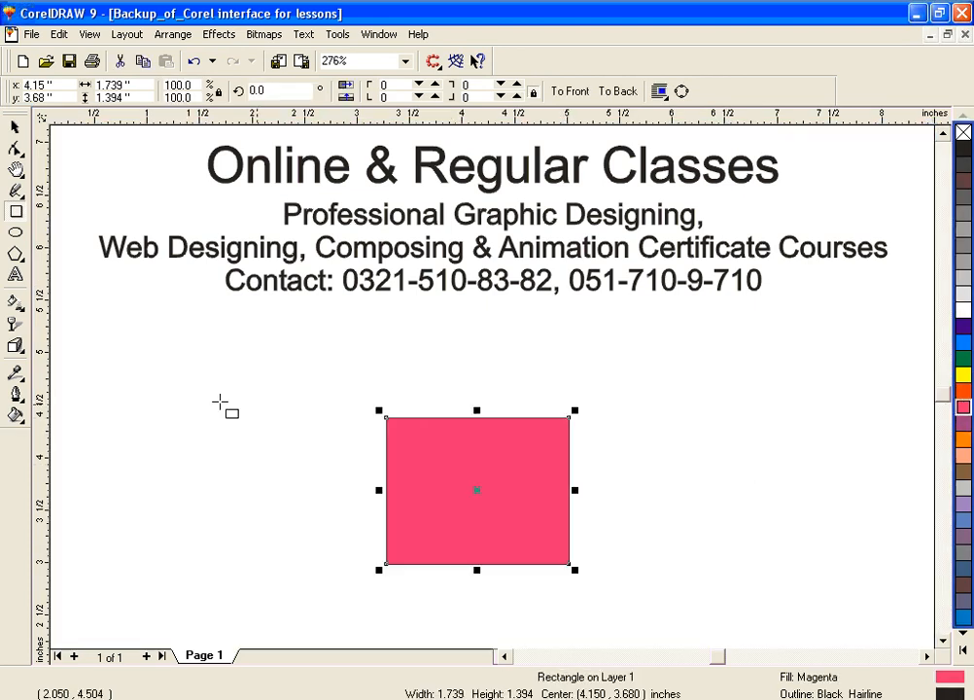
Step: Extrude the magenta rectangle toward its upper right with depth 20 and the vanishing point offset about 2.05 by 1.59 inches
{"action": "left_click", "coordinate": [15, 350]}
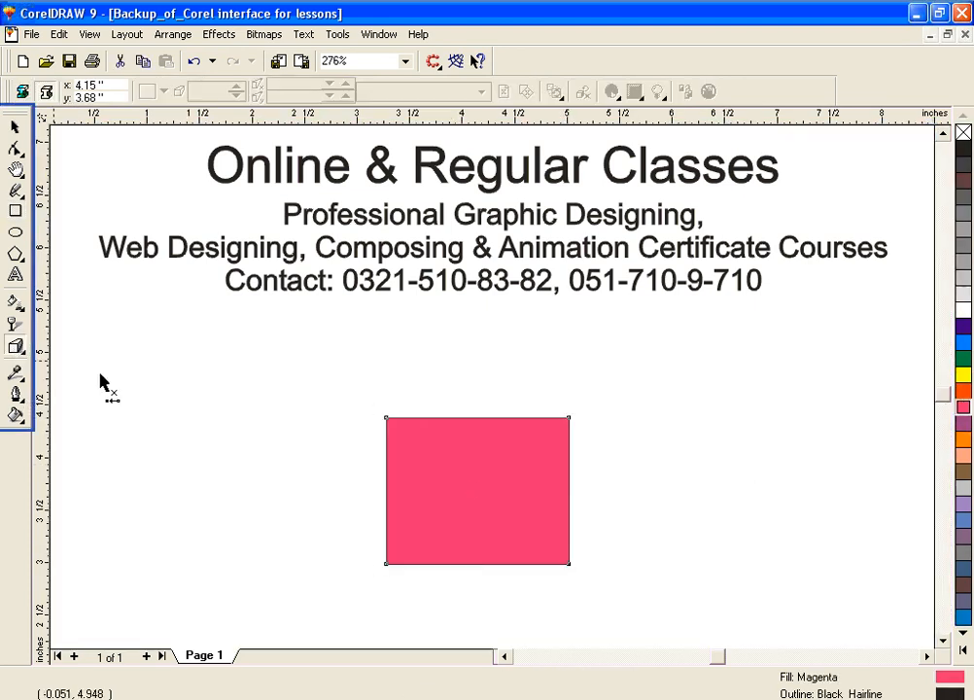
{"action": "left_click", "coordinate": [570, 426]}
{"action": "left_click_drag", "start_coordinate": [565, 443], "coordinate": [692, 325]}
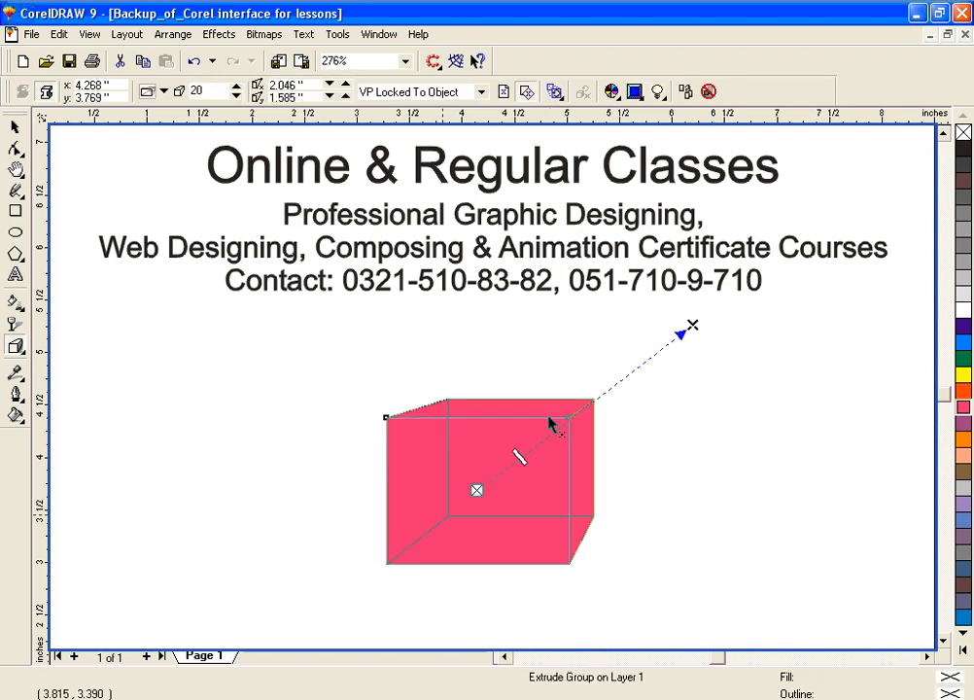
Step: Try different extrusion types on the magenta box, settling on the second type of the upper row
{"action": "left_click", "coordinate": [161, 92]}
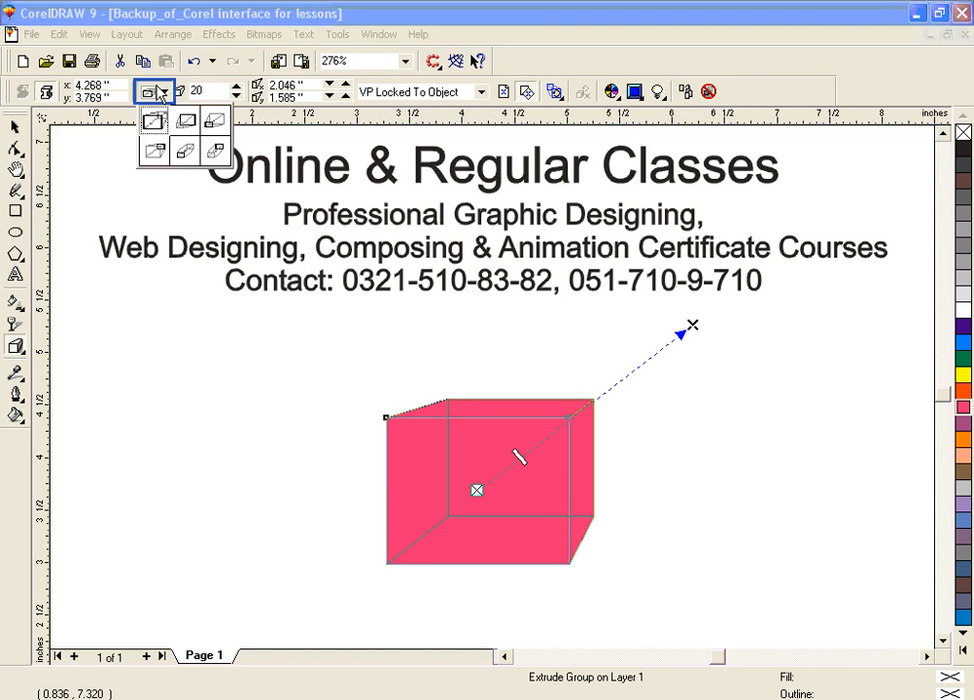
{"action": "left_click", "coordinate": [185, 131]}
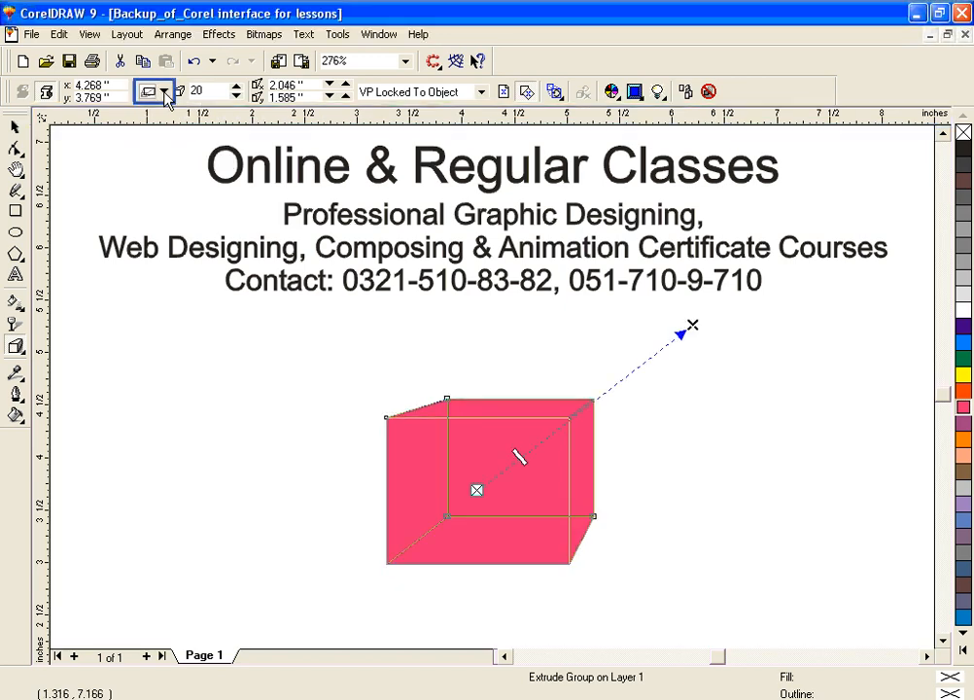
{"action": "left_click", "coordinate": [164, 92]}
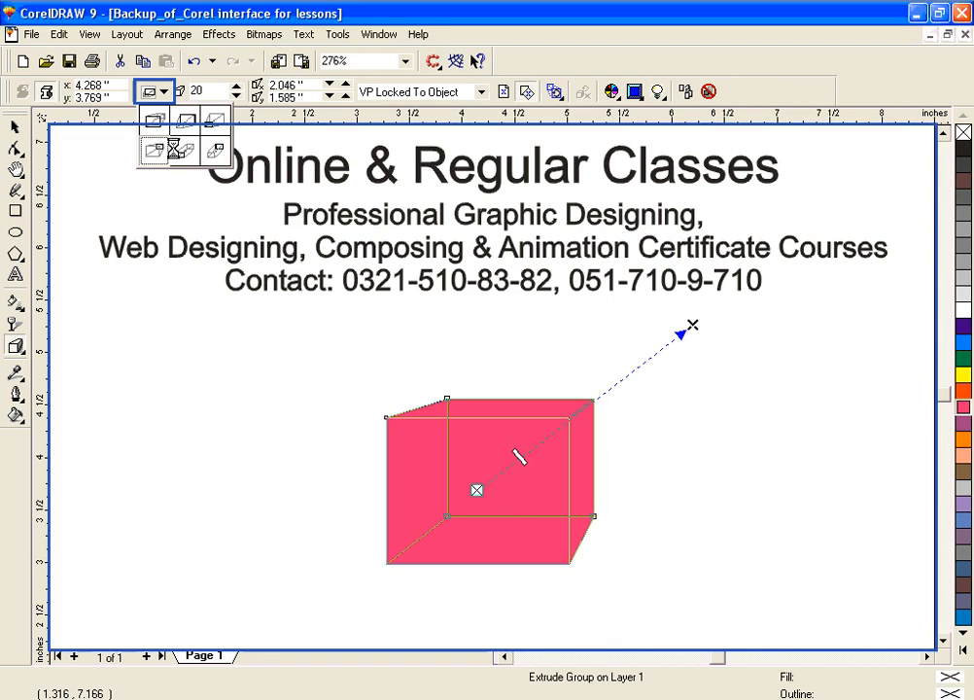
{"action": "left_click", "coordinate": [176, 132]}
{"action": "left_click", "coordinate": [164, 91]}
{"action": "left_click", "coordinate": [180, 122]}
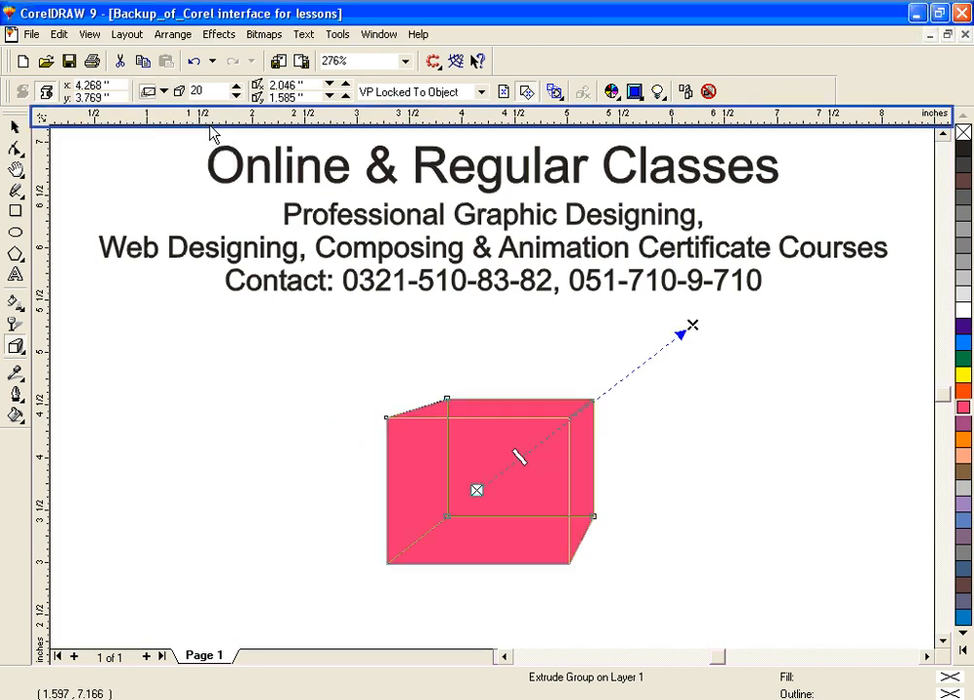
Step: Try the last parallel extrusion type on the magenta box, and undo it
{"action": "left_click", "coordinate": [162, 93]}
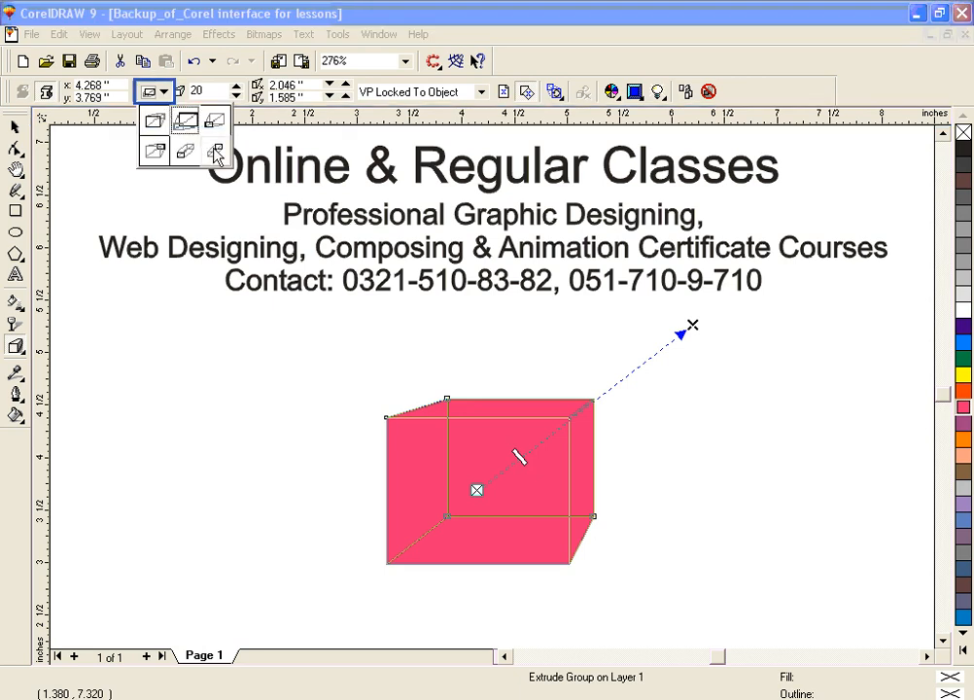
{"action": "left_click", "coordinate": [216, 153]}
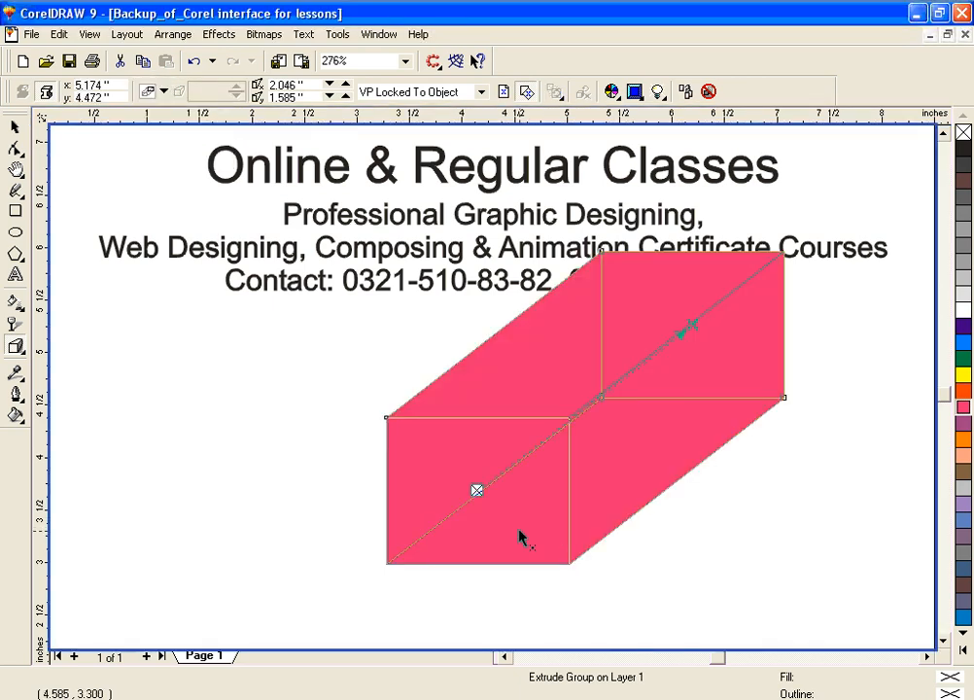
{"action": "key", "text": "ctrl+z"}
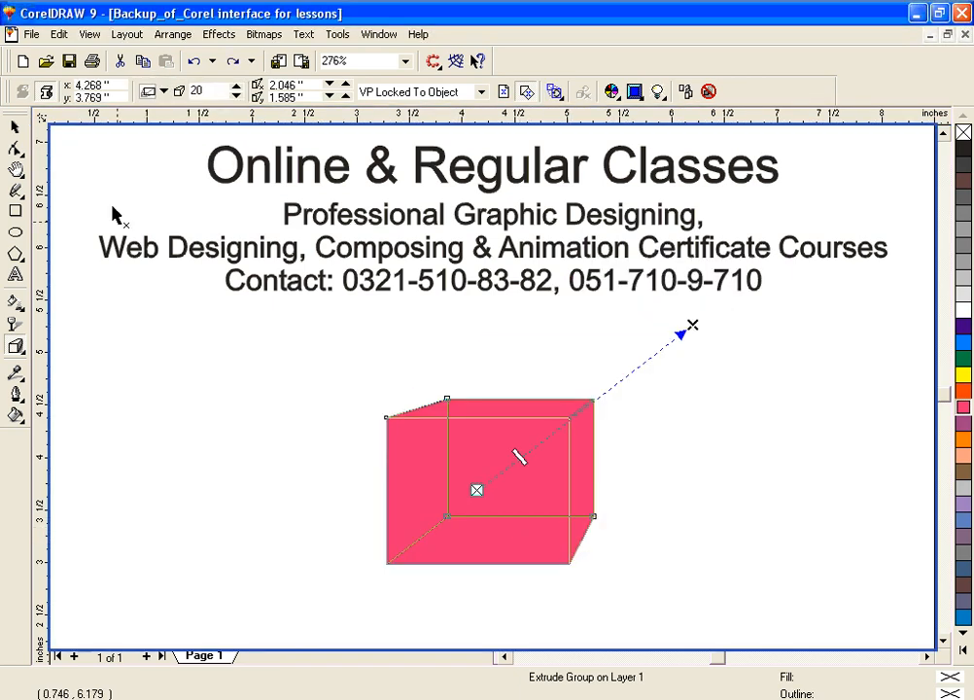
Step: Select the magenta extruded box and apply a 2-point outline to all its edges
{"action": "left_click", "coordinate": [15, 128]}
{"action": "left_click", "coordinate": [352, 499]}
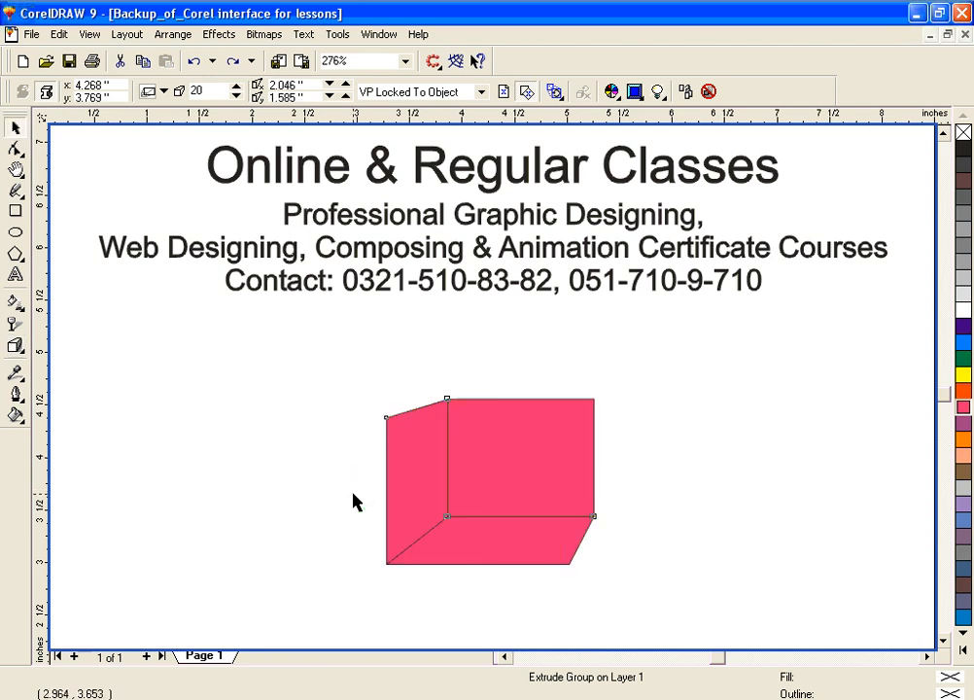
{"action": "left_click", "coordinate": [491, 515]}
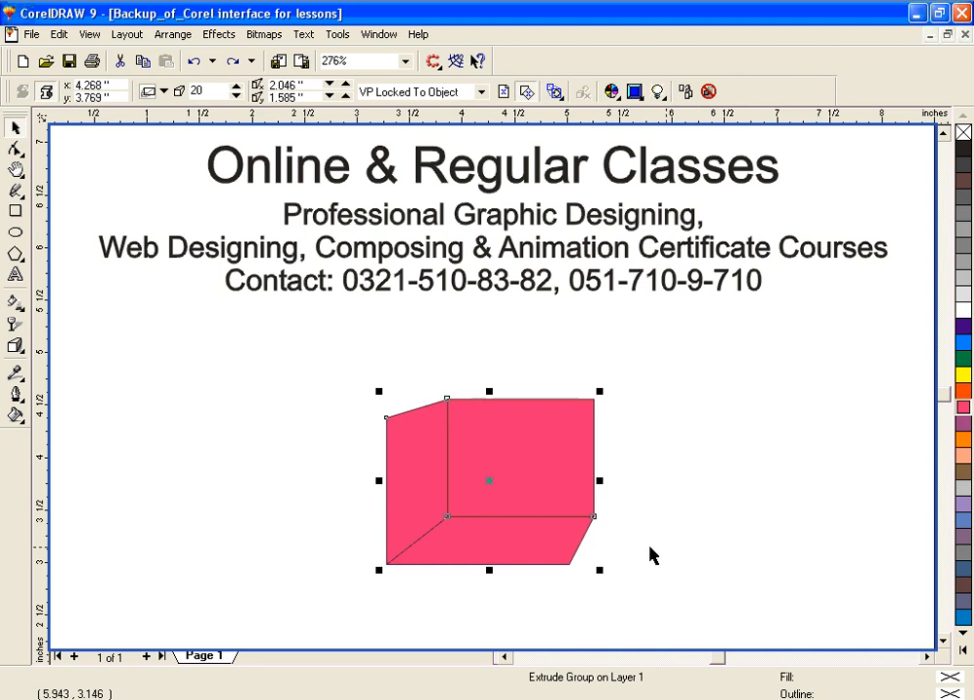
{"action": "left_click", "coordinate": [15, 393]}
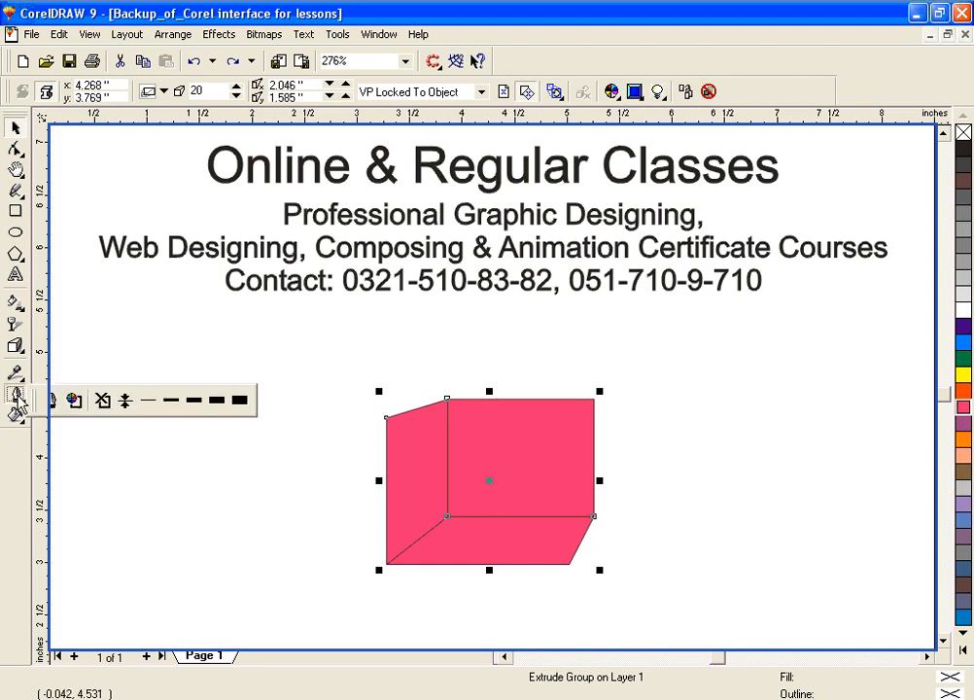
{"action": "left_click", "coordinate": [181, 406]}
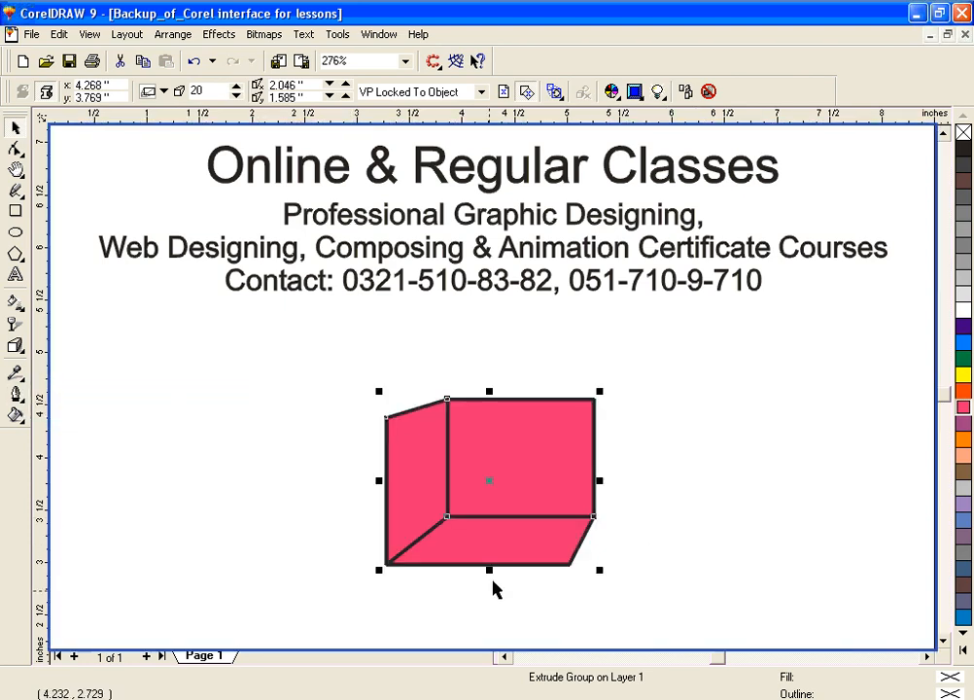
Step: Change the magenta box's extrusion to the first type of the upper row and deselect the box
{"action": "left_click", "coordinate": [14, 345]}
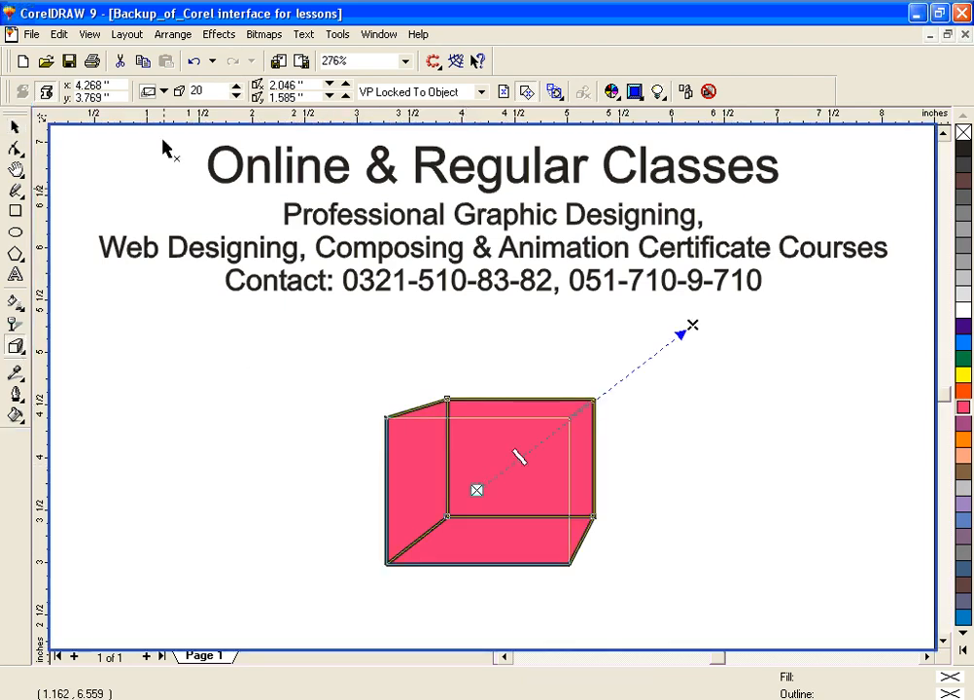
{"action": "left_click", "coordinate": [163, 91]}
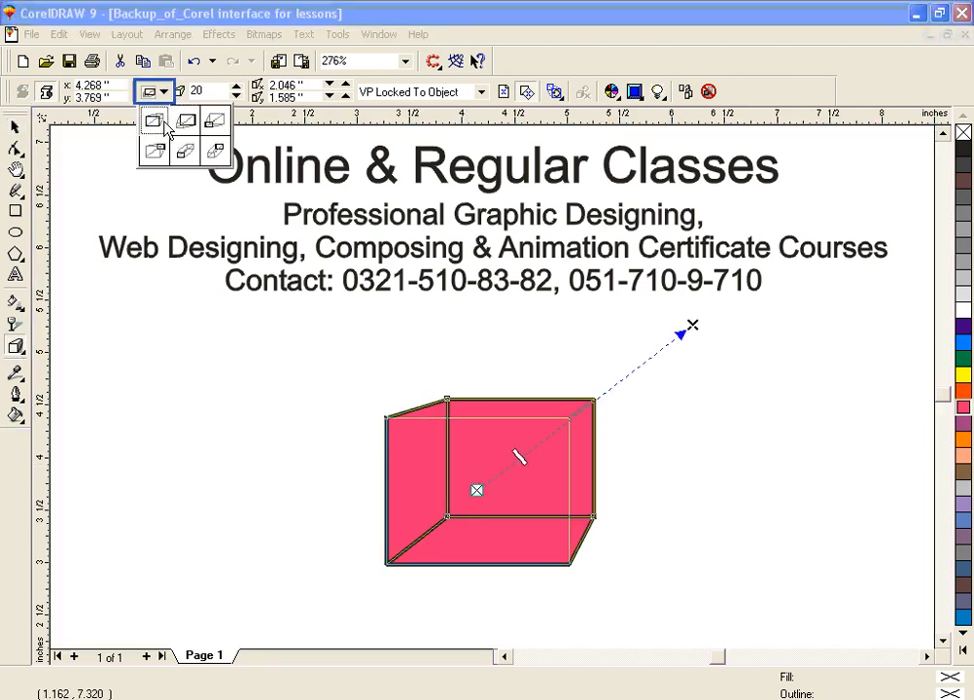
{"action": "left_click", "coordinate": [165, 123]}
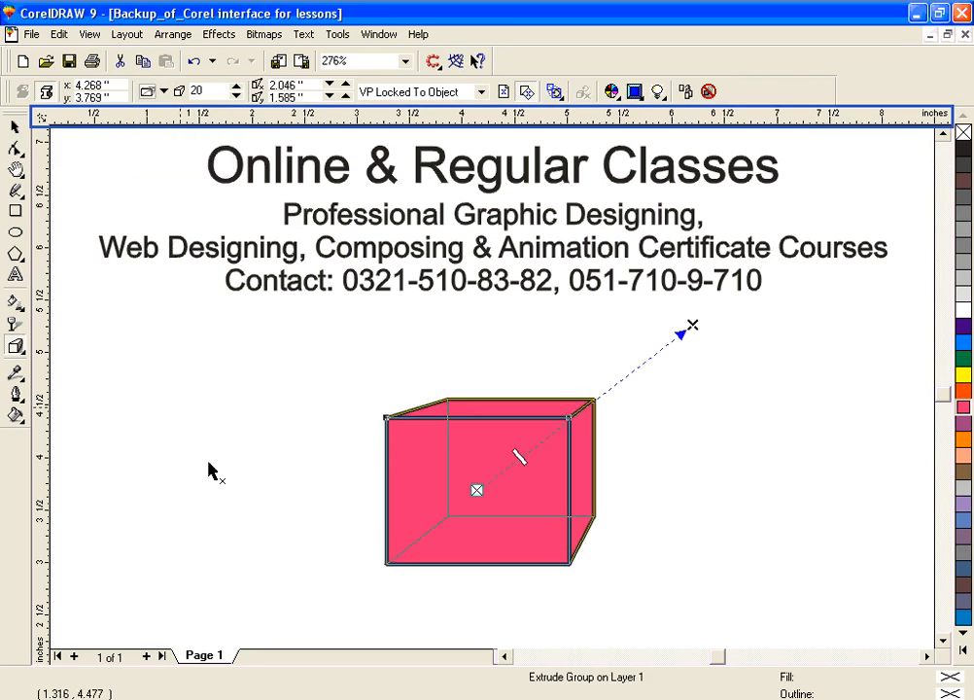
{"action": "left_click", "coordinate": [278, 491]}
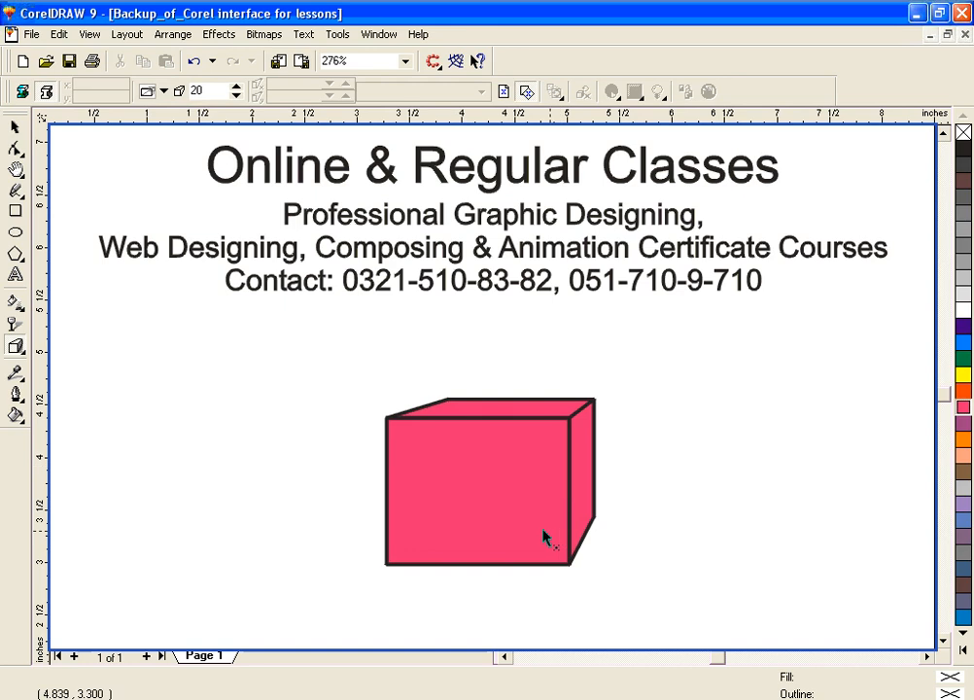
{"action": "left_click", "coordinate": [16, 394]}
{"action": "left_click", "coordinate": [48, 400]}
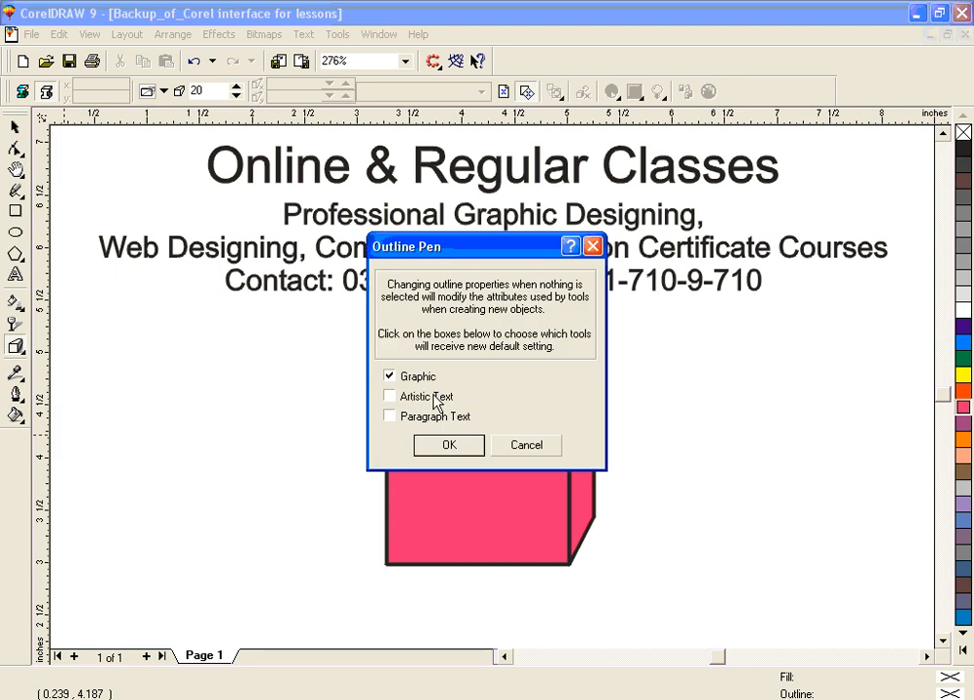
{"action": "left_click", "coordinate": [526, 444]}
Step: Give the magenta box's outline the widely spaced dotted line style in dark purple-blue, and deselect the box
{"action": "left_click", "coordinate": [431, 486]}
{"action": "left_click", "coordinate": [18, 393]}
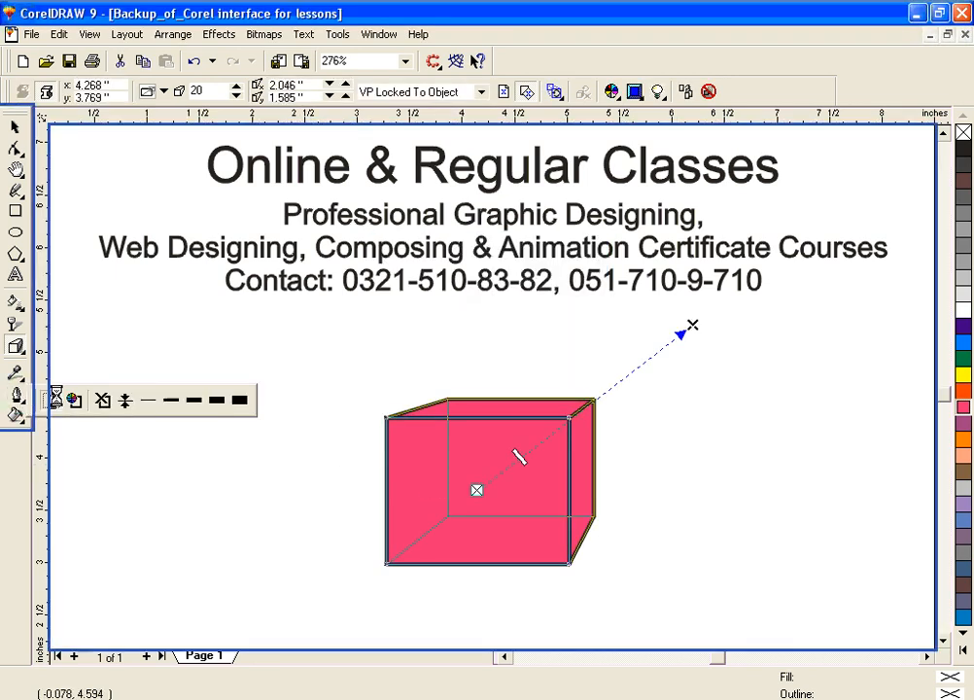
{"action": "left_click", "coordinate": [469, 307]}
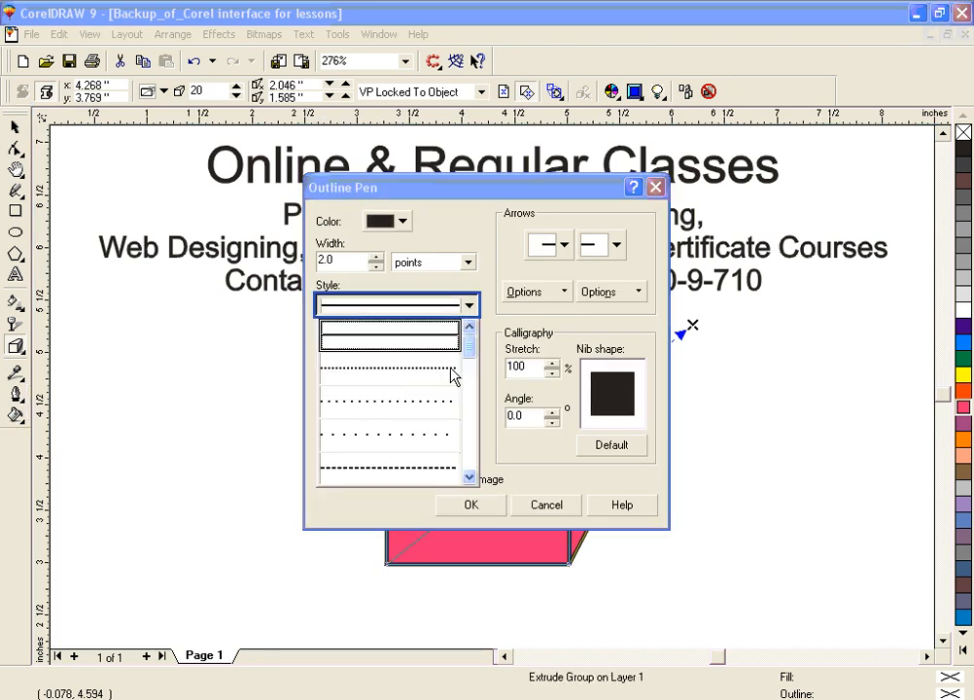
{"action": "left_click", "coordinate": [440, 416]}
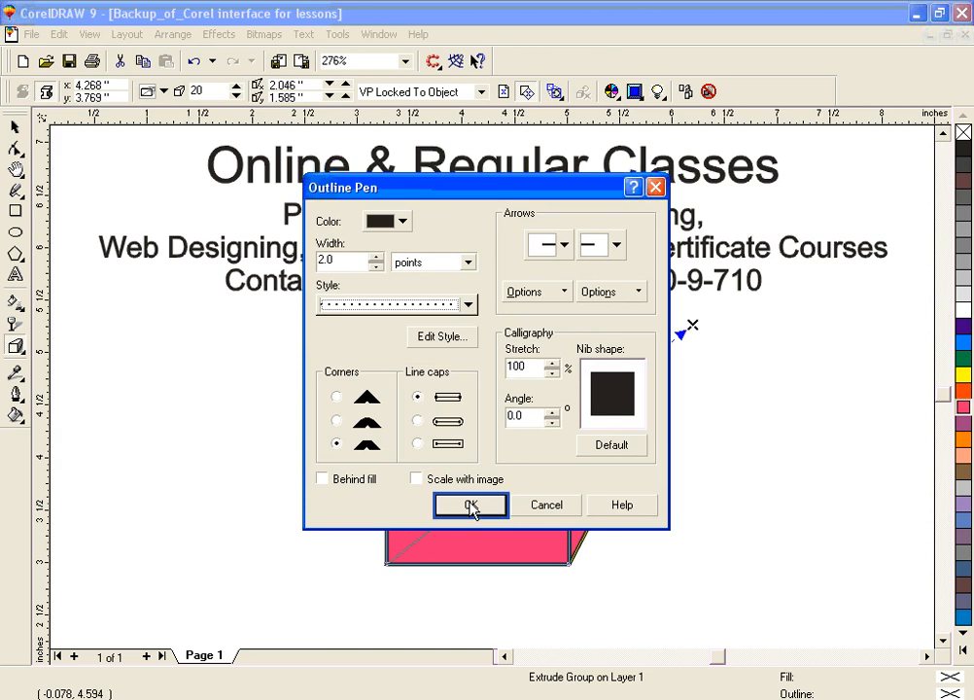
{"action": "left_click", "coordinate": [404, 222]}
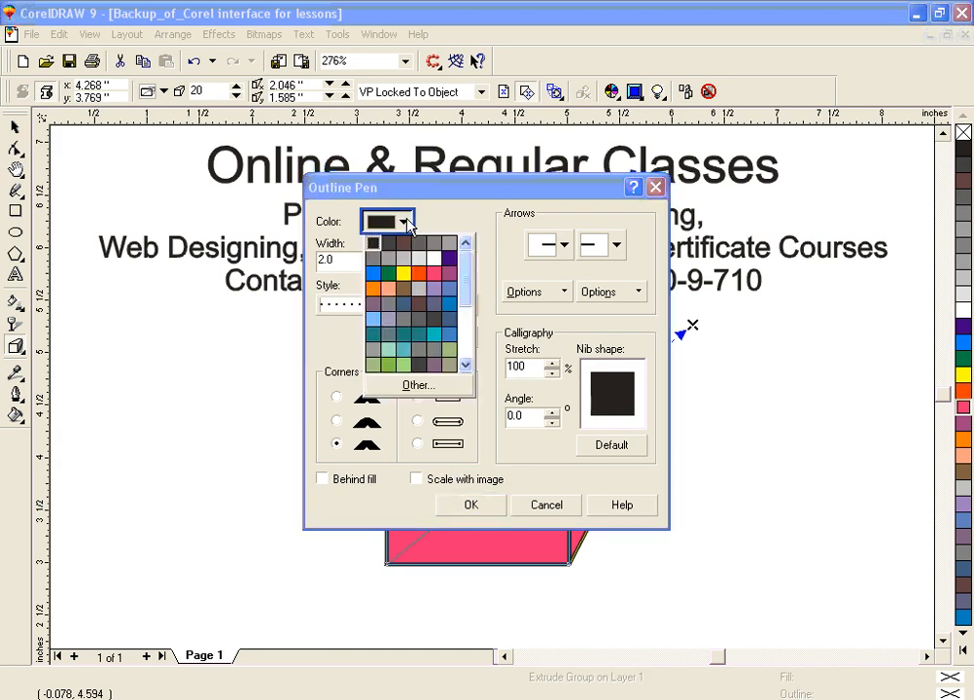
{"action": "left_click", "coordinate": [450, 258]}
{"action": "left_click", "coordinate": [448, 506]}
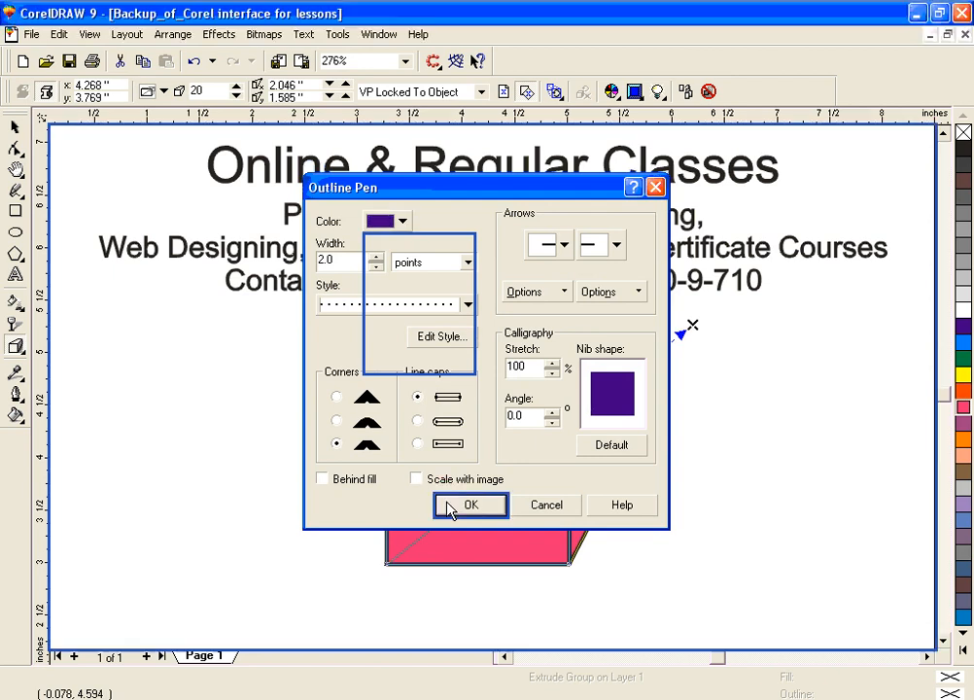
{"action": "left_click", "coordinate": [298, 457]}
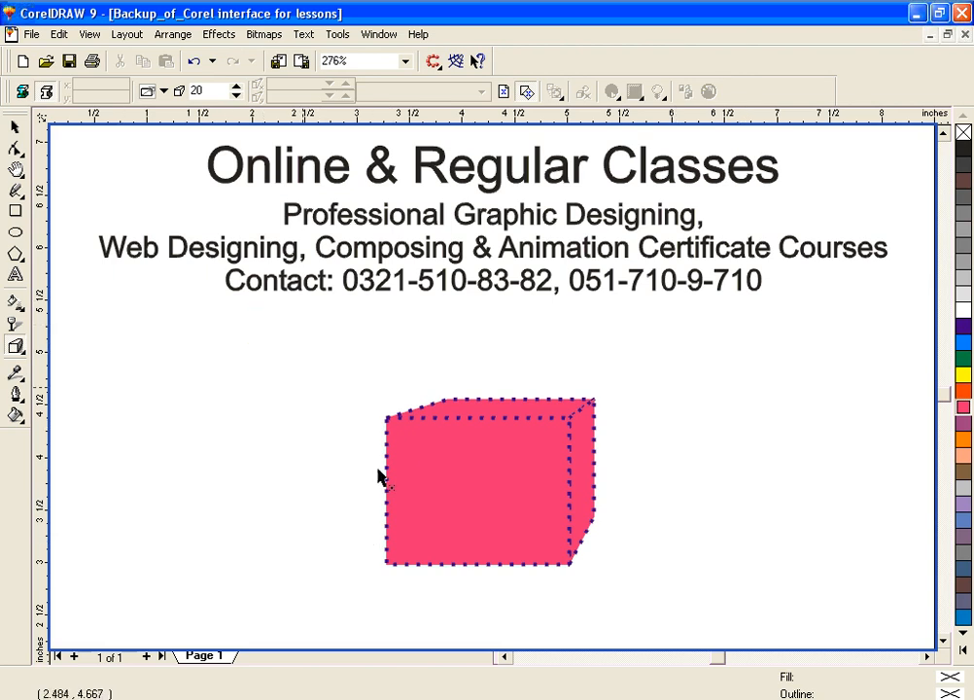
Step: Select the whole magenta extruded box and delete it from the page
{"action": "left_click", "coordinate": [15, 127]}
{"action": "left_click_drag", "start_coordinate": [359, 348], "coordinate": [585, 581]}
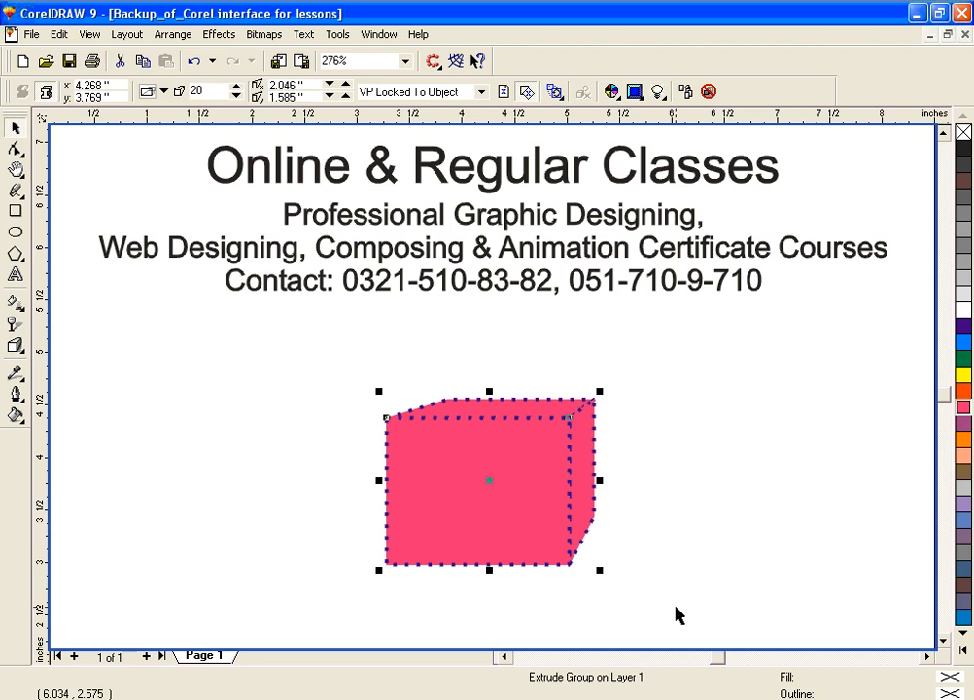
{"action": "key", "text": "Delete"}
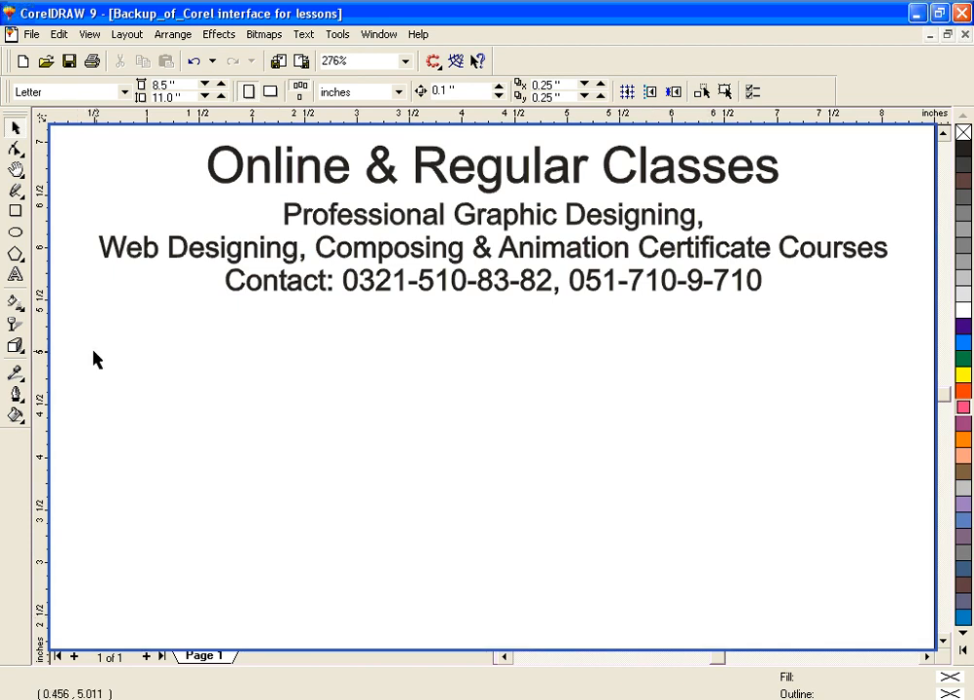
Step: Draw a six-sided polygon about 1.67 by 1.93 inches below the contact line, trying five sides before settling on six
{"action": "left_click", "coordinate": [15, 254]}
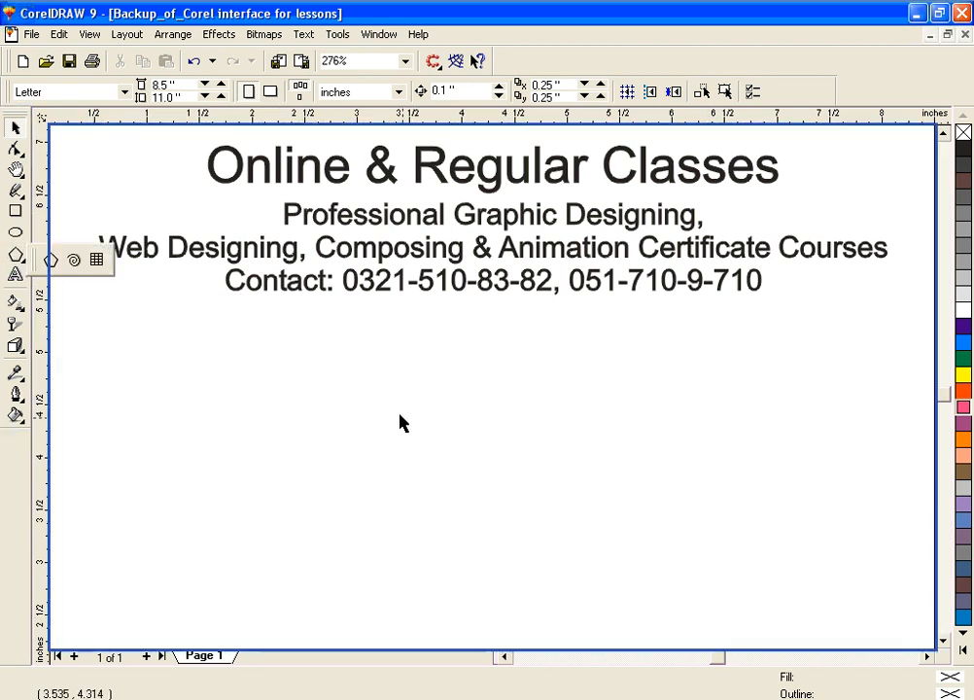
{"action": "left_click", "coordinate": [51, 259]}
{"action": "mouse_move", "coordinate": [409, 405]}
{"action": "left_mouse_down"}
{"action": "mouse_move", "coordinate": [562, 565]}
{"action": "mouse_move", "coordinate": [615, 603]}
{"action": "mouse_move", "coordinate": [610, 583]}
{"action": "left_mouse_up"}
{"action": "left_click", "coordinate": [425, 89]}
{"action": "left_click", "coordinate": [425, 89]}
{"action": "left_click", "coordinate": [425, 88]}
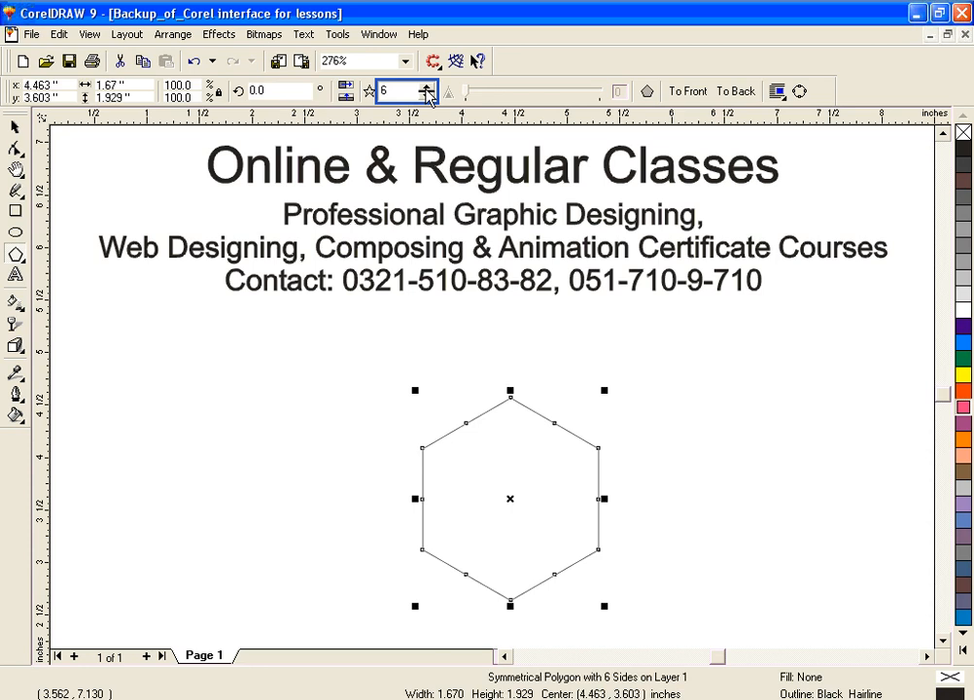
{"action": "left_click", "coordinate": [427, 97]}
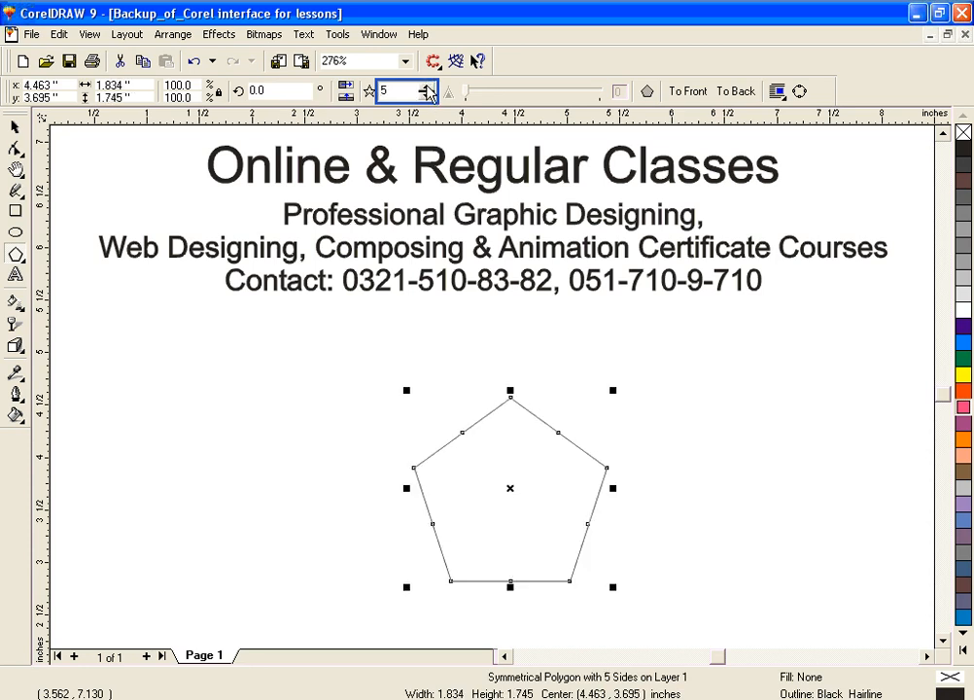
{"action": "left_click", "coordinate": [427, 86]}
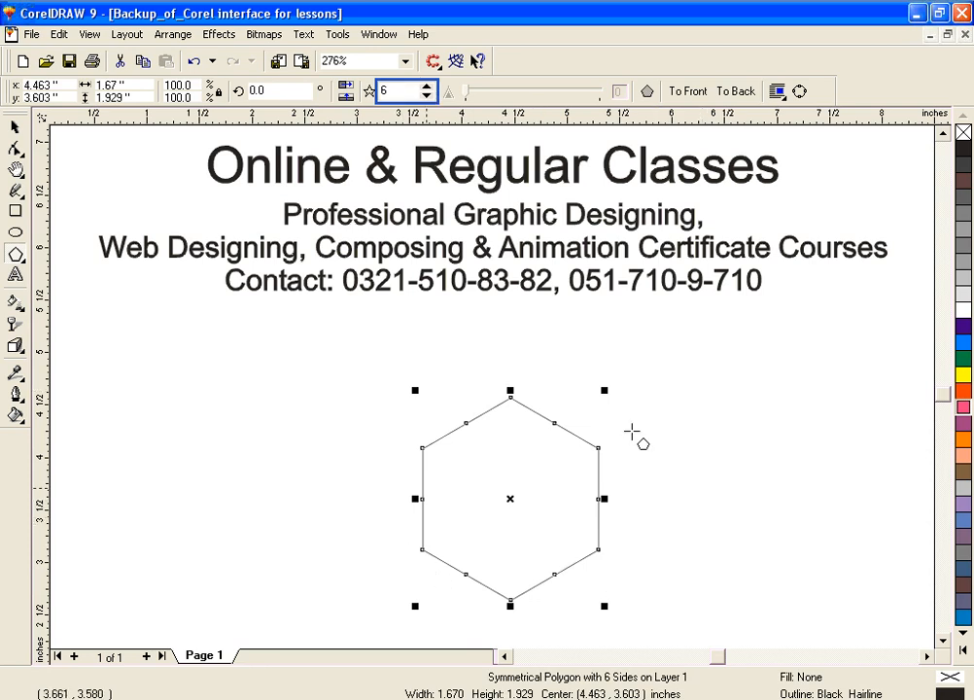
{"action": "left_click", "coordinate": [639, 544]}
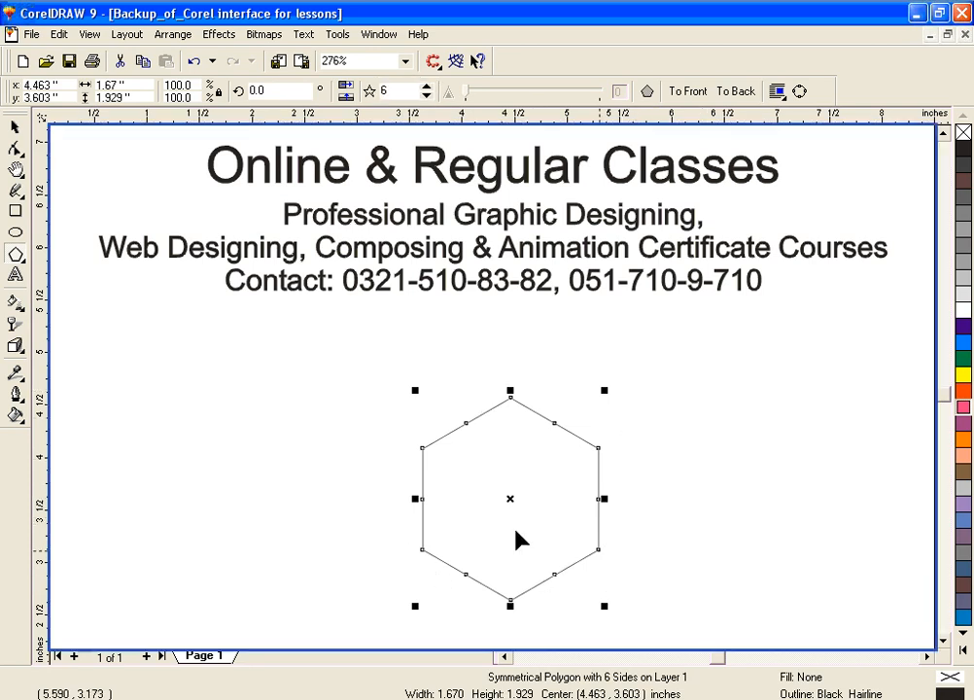
Step: Fill the hexagon with yellow and set its black outline to 2 points
{"action": "left_click", "coordinate": [962, 376]}
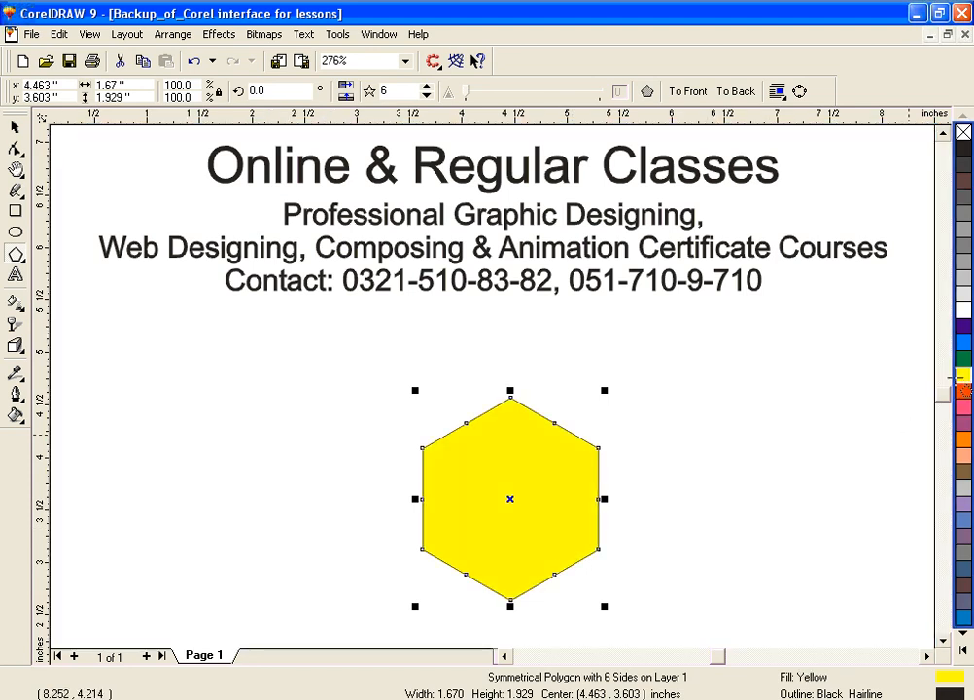
{"action": "left_click", "coordinate": [16, 393]}
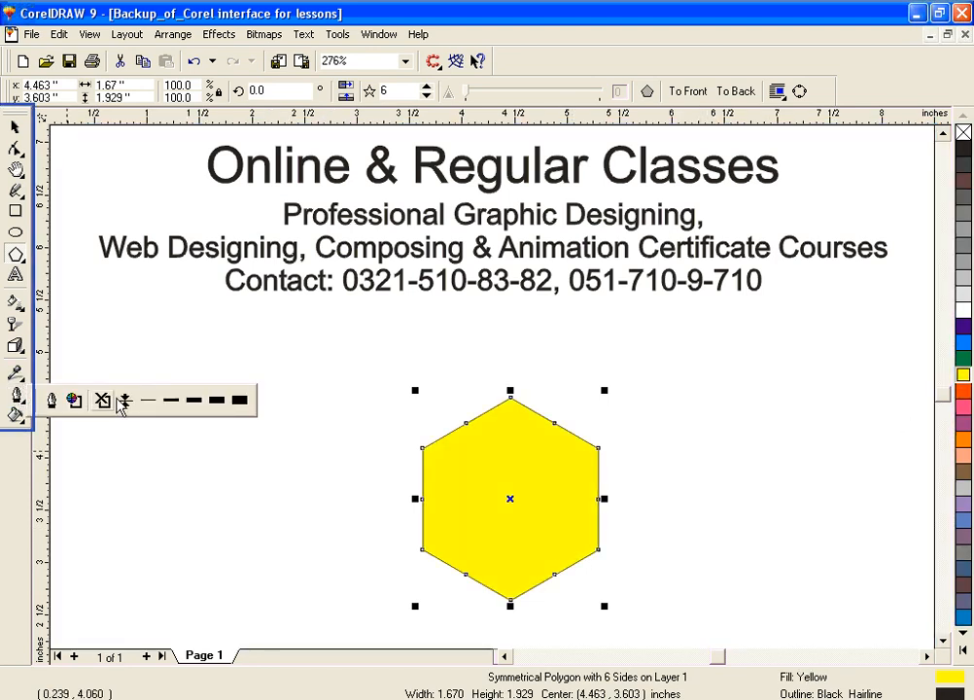
{"action": "left_click", "coordinate": [179, 405]}
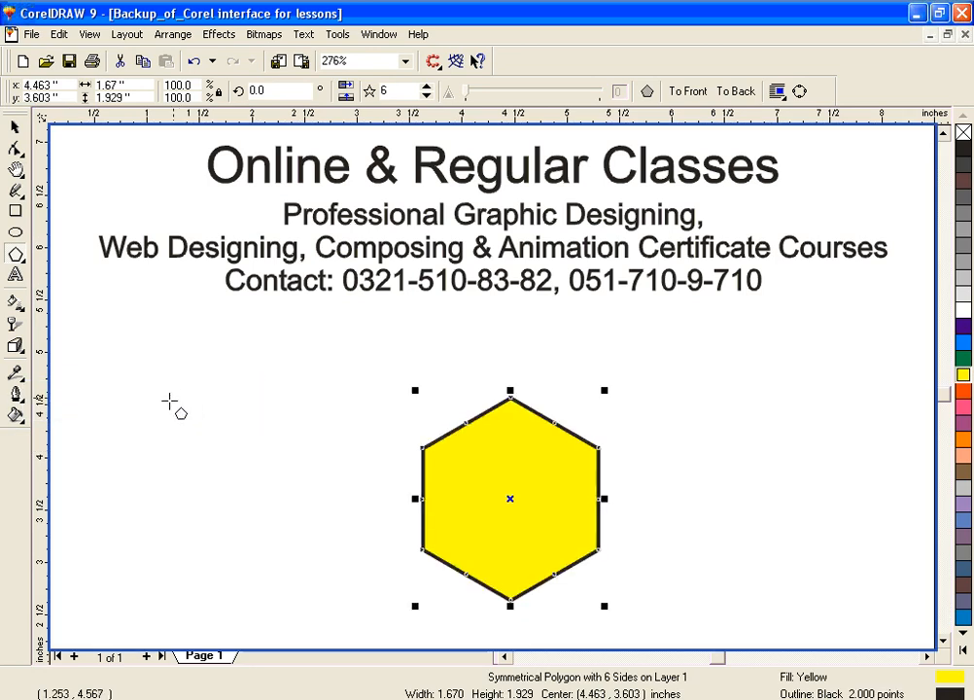
Step: Cast a drop shadow from the yellow hexagon's center, offset about 0.63 inches horizontally and 0.27 inches upward
{"action": "left_click", "coordinate": [13, 358]}
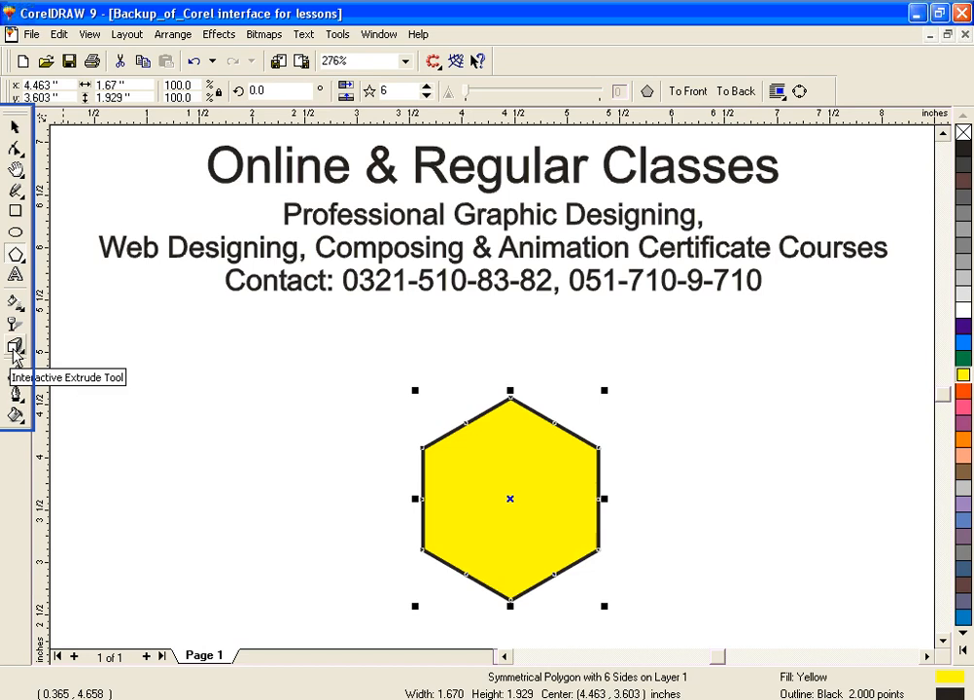
{"action": "left_click", "coordinate": [16, 350]}
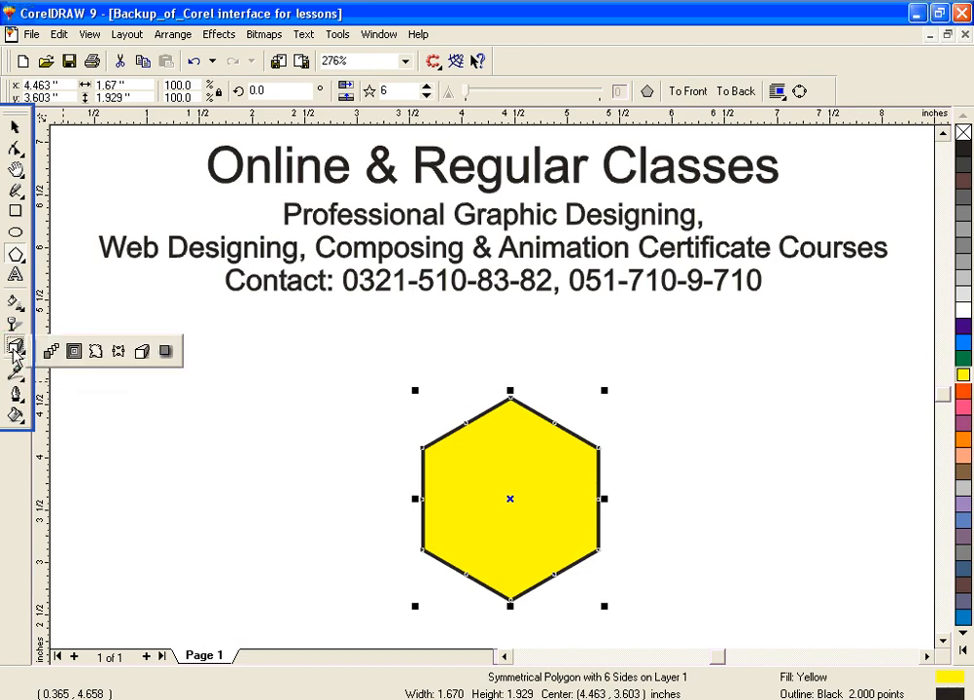
{"action": "left_click", "coordinate": [165, 352]}
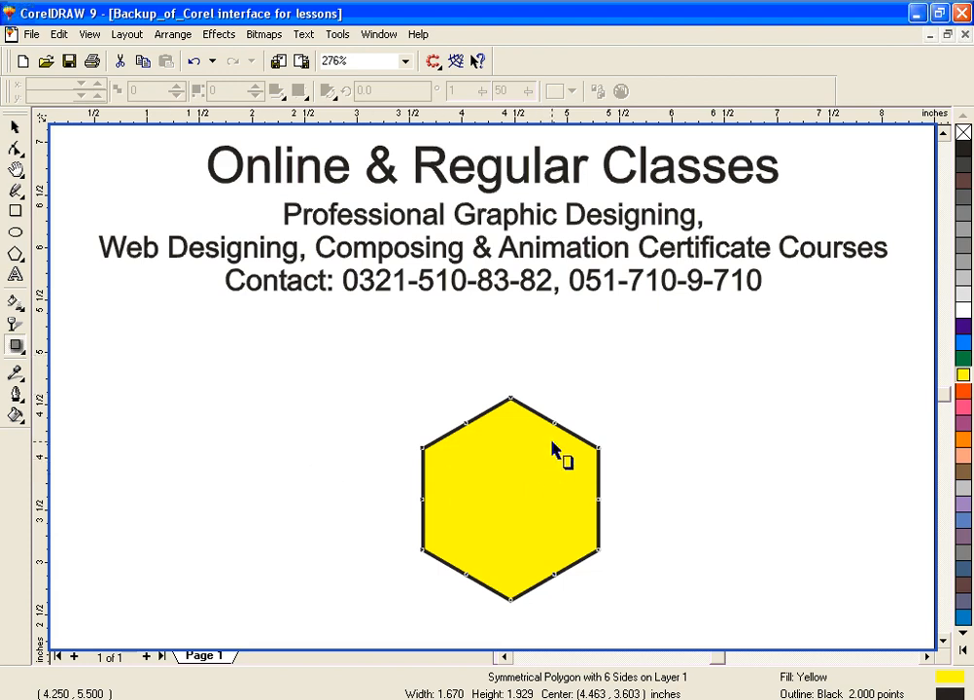
{"action": "left_click_drag", "start_coordinate": [510, 498], "coordinate": [668, 435]}
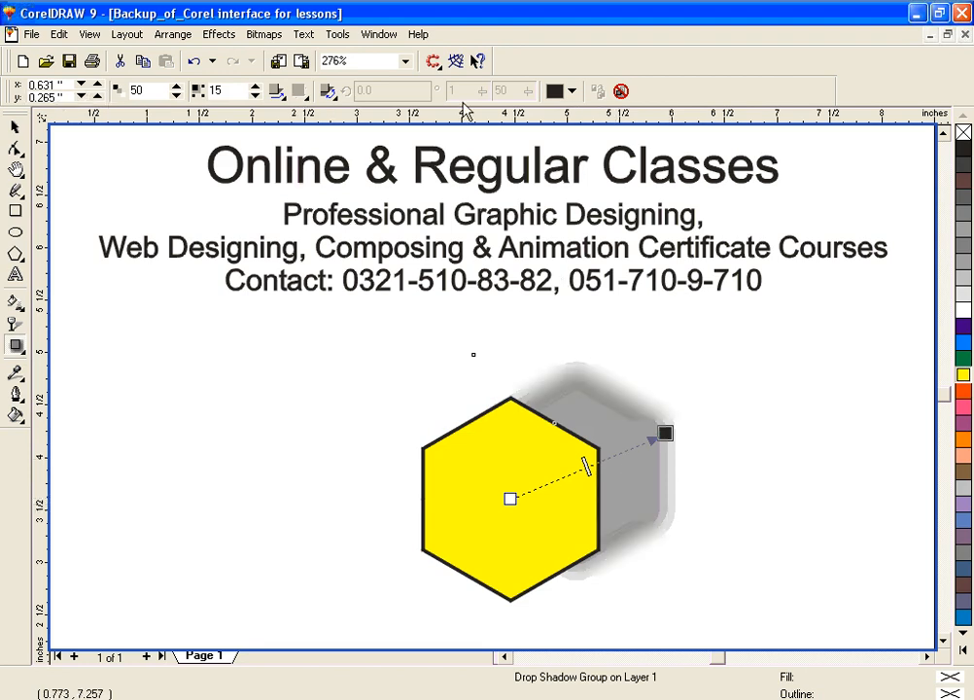
Step: Try blue as the hexagon's drop shadow color, and set it back to black
{"action": "left_click", "coordinate": [570, 91]}
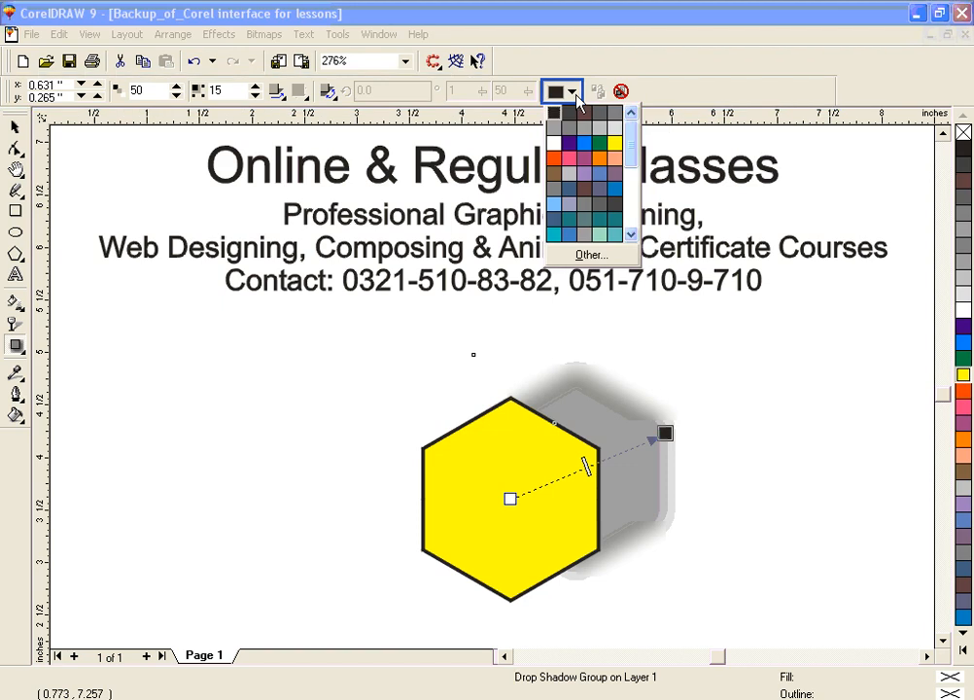
{"action": "left_click", "coordinate": [584, 144]}
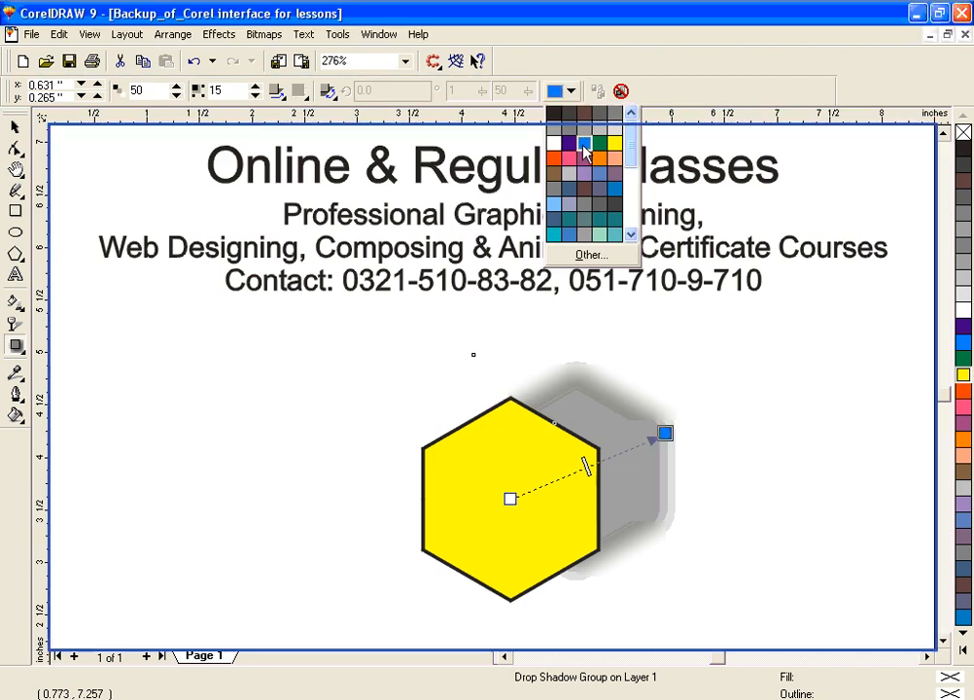
{"action": "left_click", "coordinate": [573, 92]}
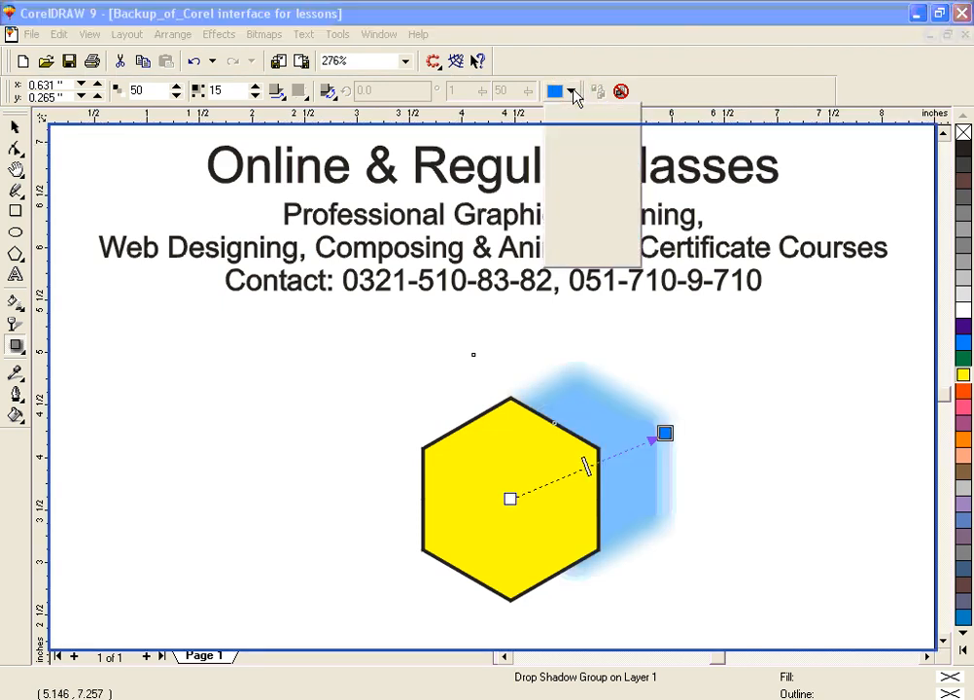
{"action": "left_click", "coordinate": [555, 114]}
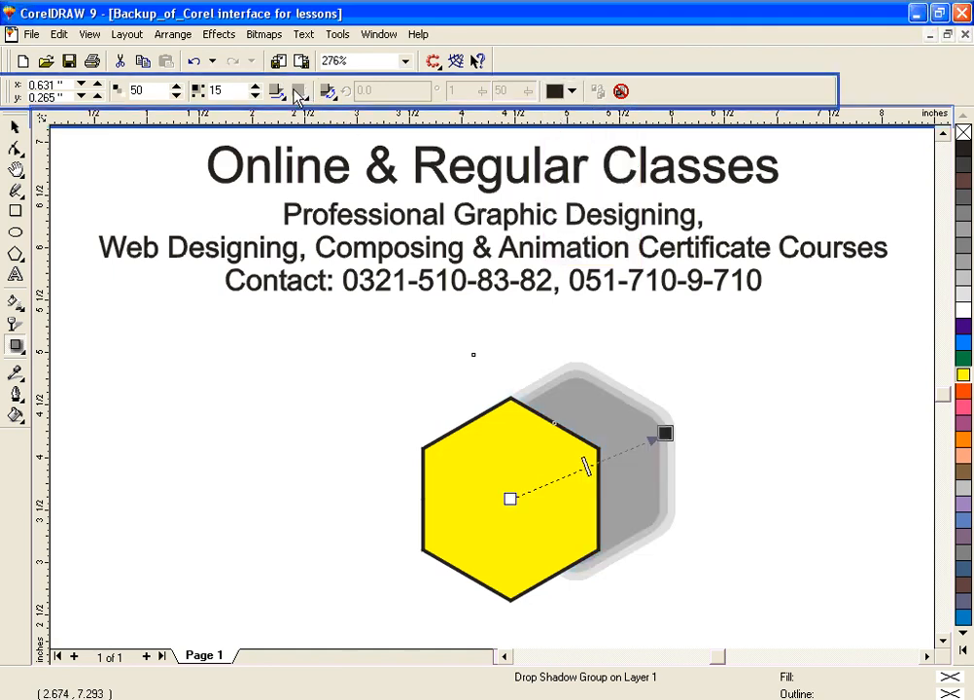
Step: Try the Outside feathering direction on the hexagon's drop shadow
{"action": "left_click", "coordinate": [277, 92]}
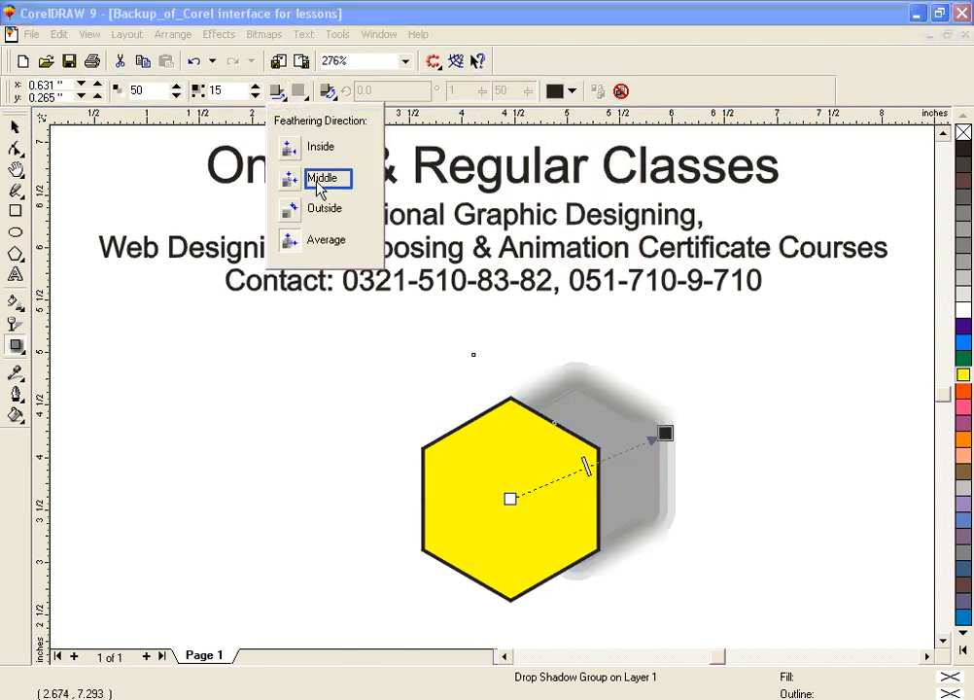
{"action": "left_click", "coordinate": [321, 209]}
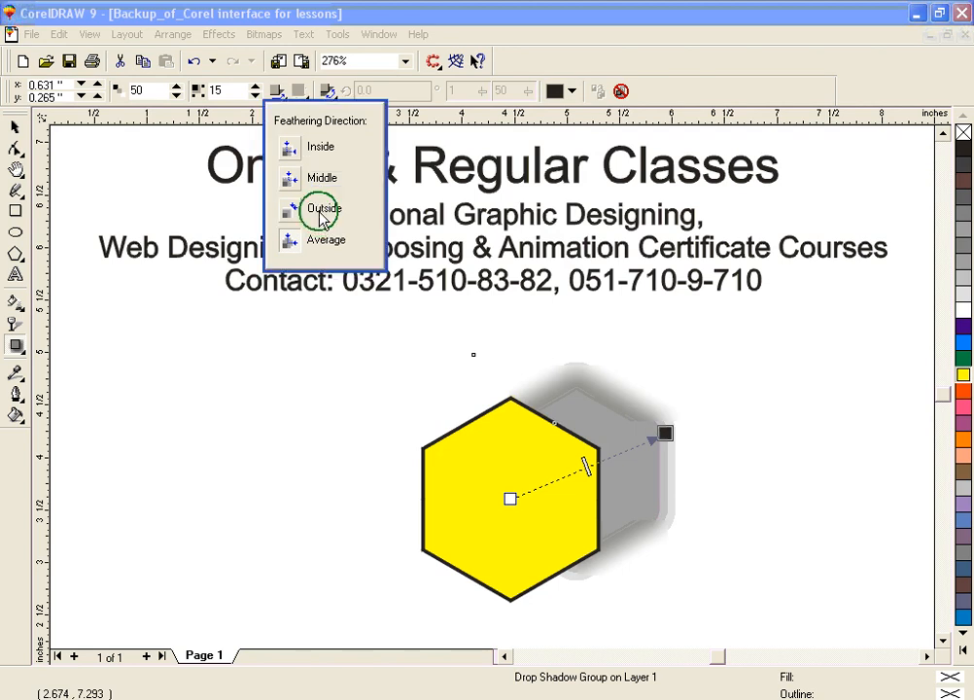
{"action": "left_click", "coordinate": [277, 94]}
{"action": "left_click", "coordinate": [300, 101]}
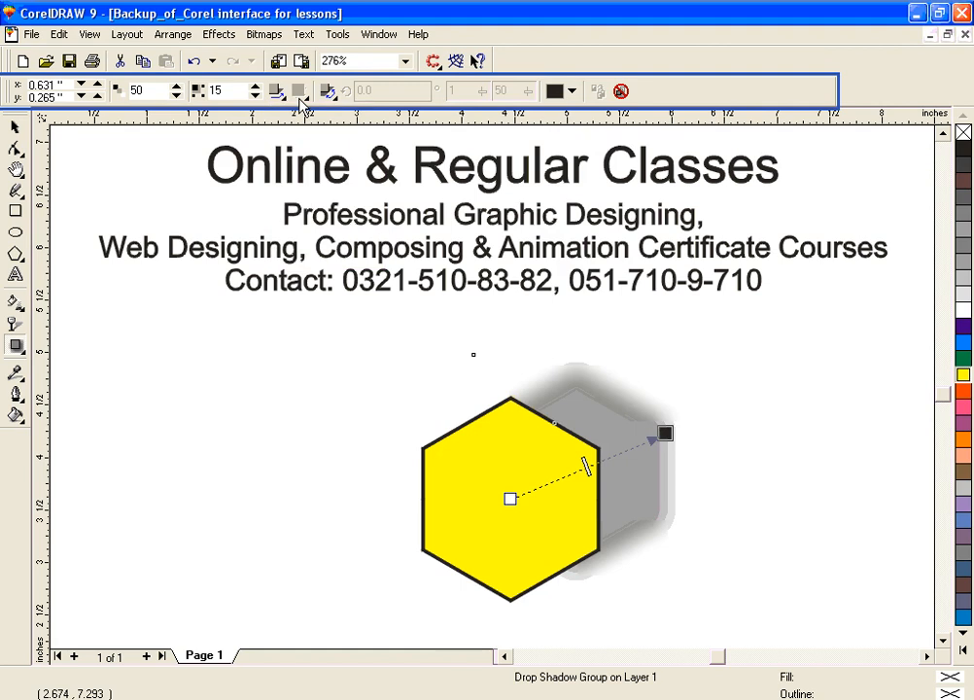
Step: Try the Top, Left and Right perspective types on the hexagon's drop shadow, and return it to Flat
{"action": "left_click", "coordinate": [327, 93]}
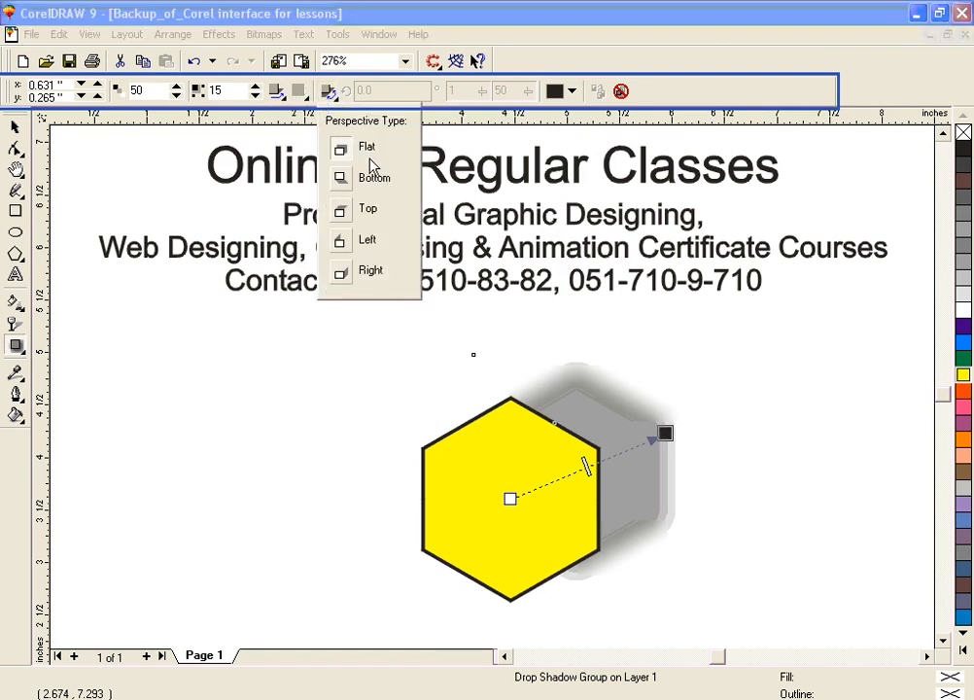
{"action": "left_click", "coordinate": [371, 148]}
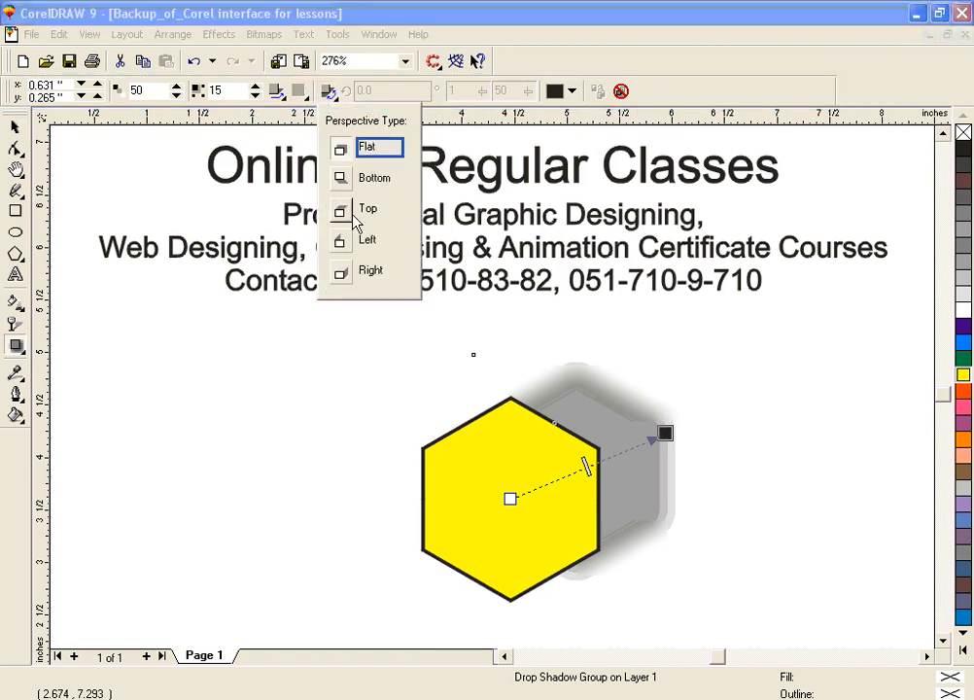
{"action": "left_click", "coordinate": [343, 212]}
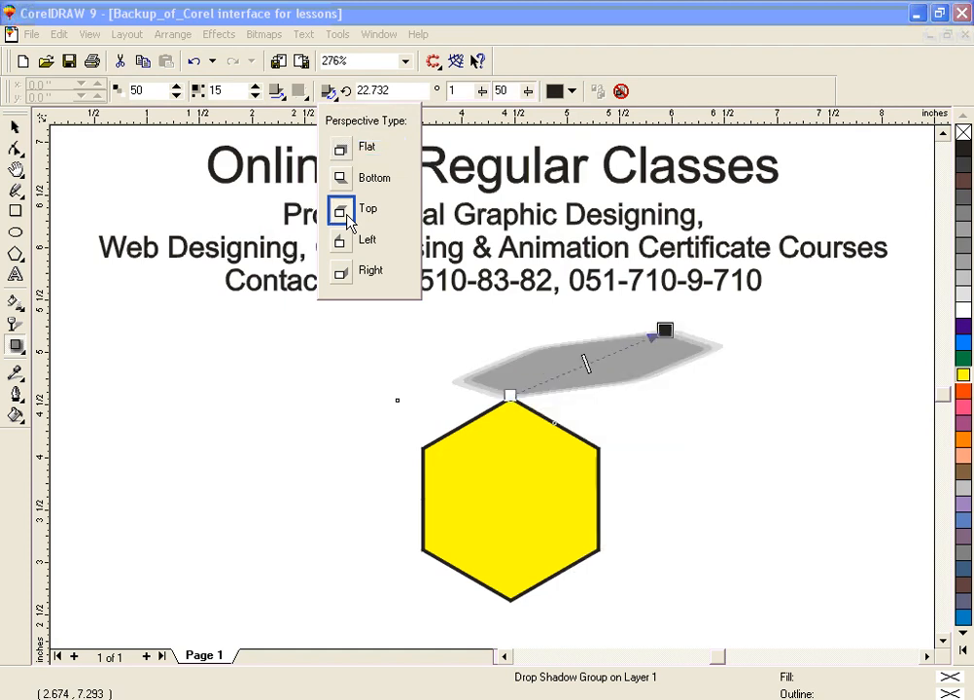
{"action": "left_click", "coordinate": [343, 243]}
{"action": "left_click", "coordinate": [342, 276]}
{"action": "left_click", "coordinate": [342, 151]}
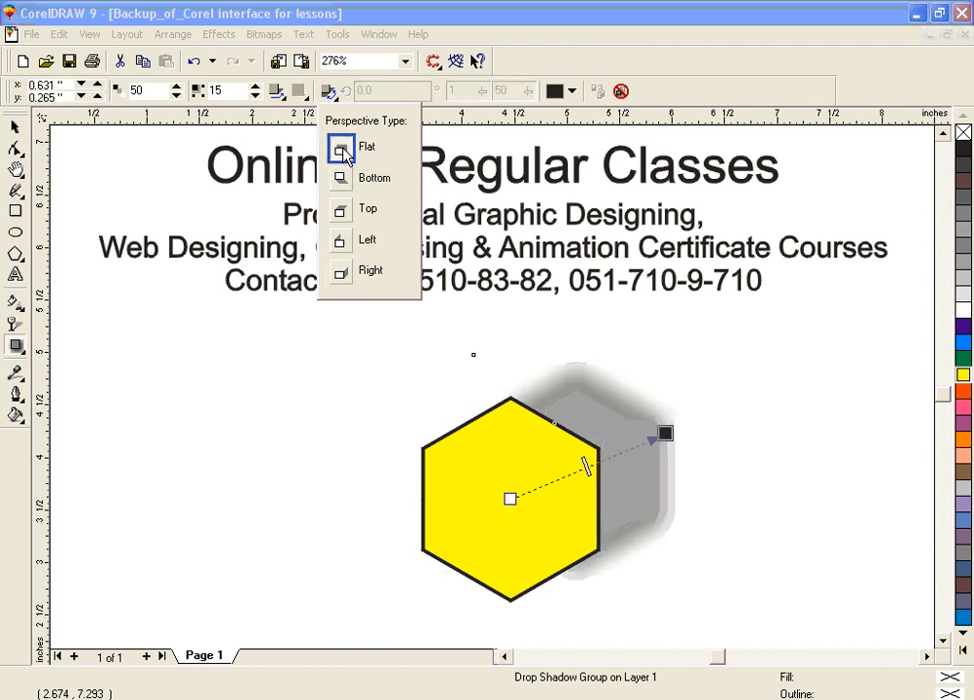
Step: Try Inside, Middle and Outside feathering on the hexagon's drop shadow, and return it to Average
{"action": "left_click", "coordinate": [277, 92]}
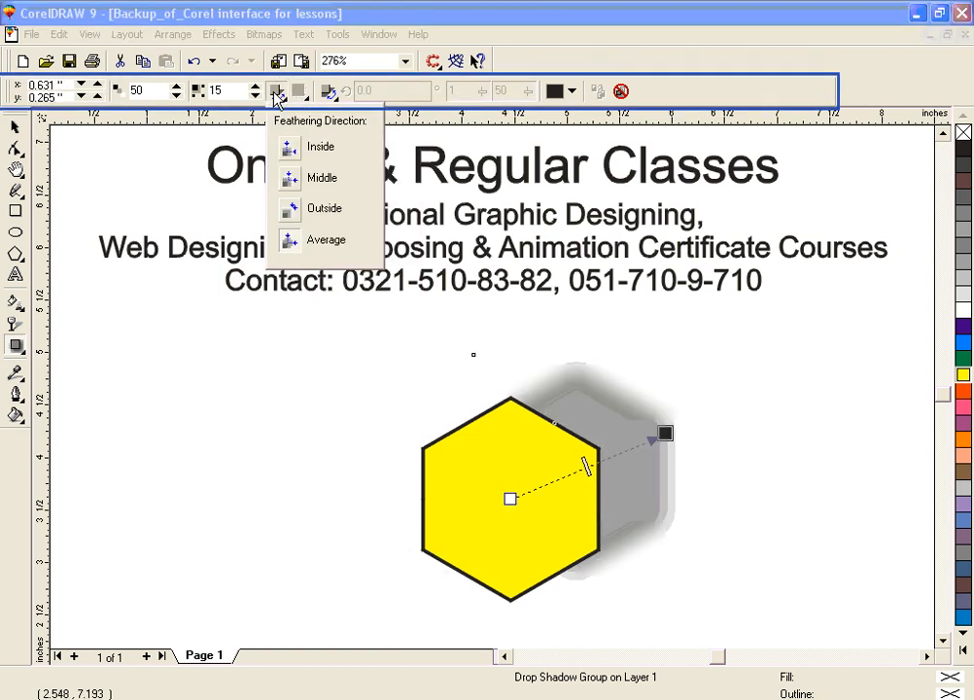
{"action": "left_click", "coordinate": [291, 149]}
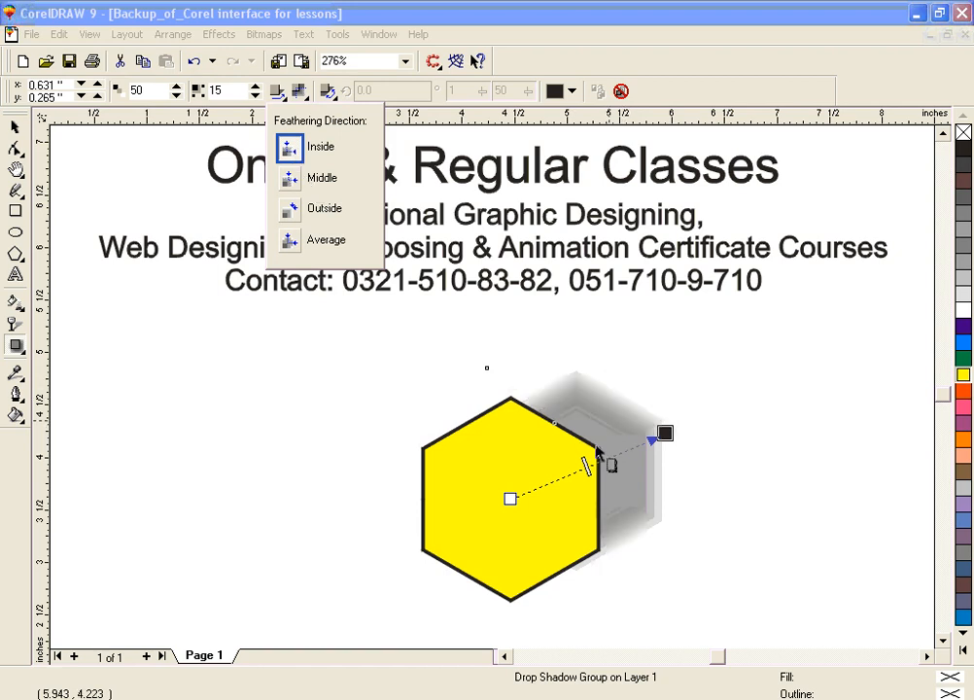
{"action": "left_click", "coordinate": [290, 176]}
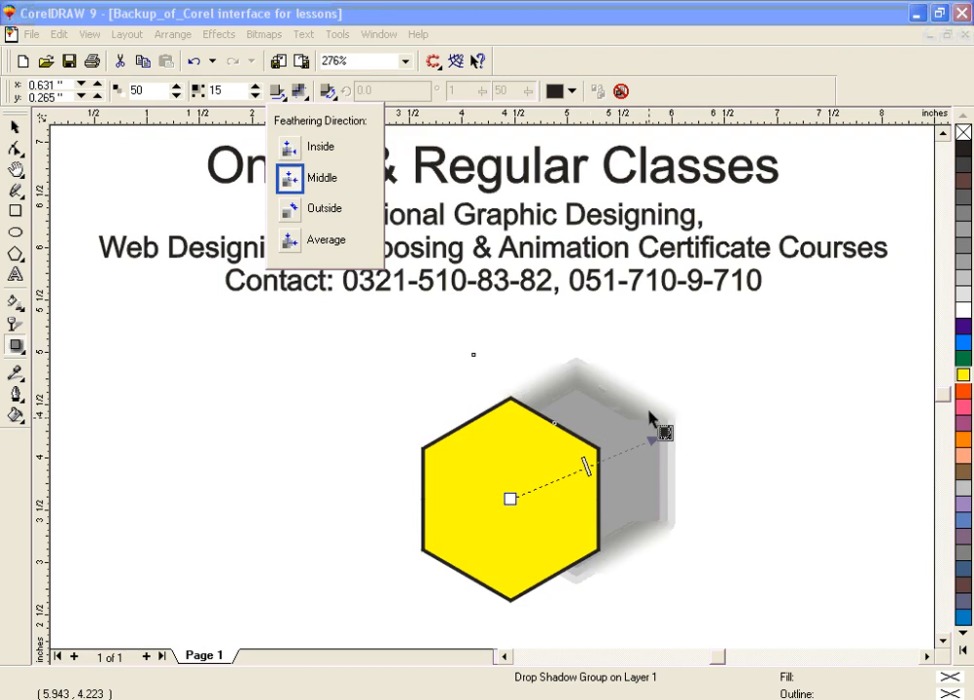
{"action": "left_click", "coordinate": [309, 214]}
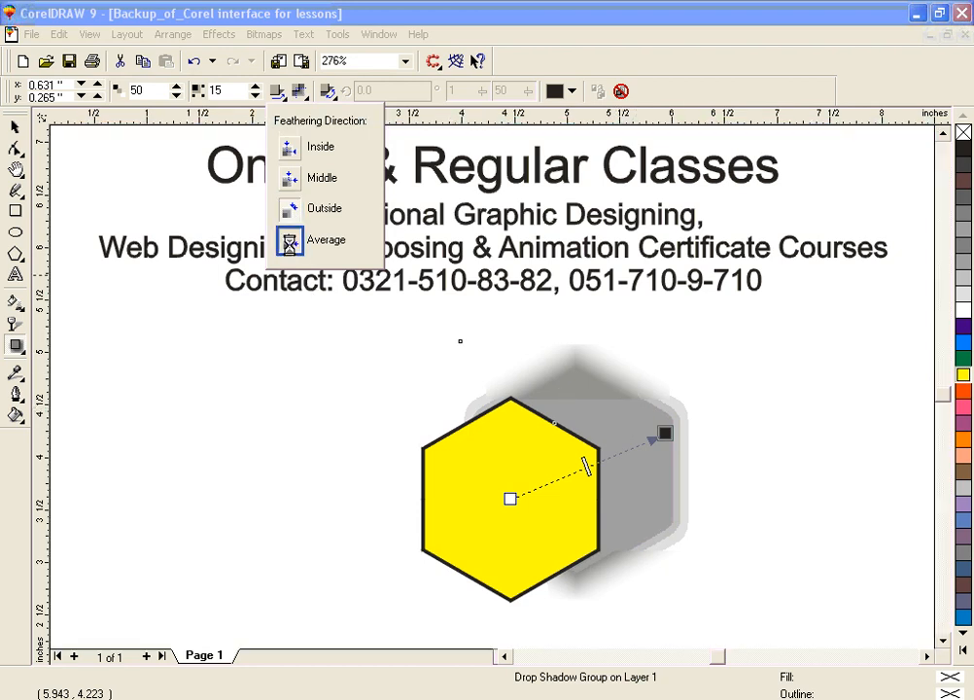
{"action": "left_click", "coordinate": [287, 243]}
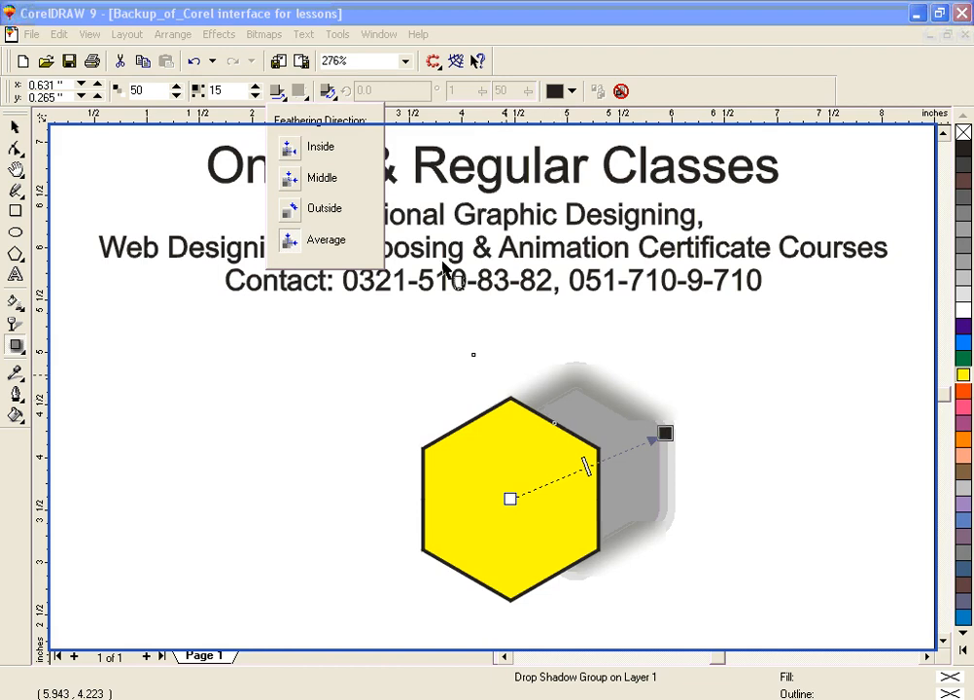
{"action": "left_click", "coordinate": [690, 102]}
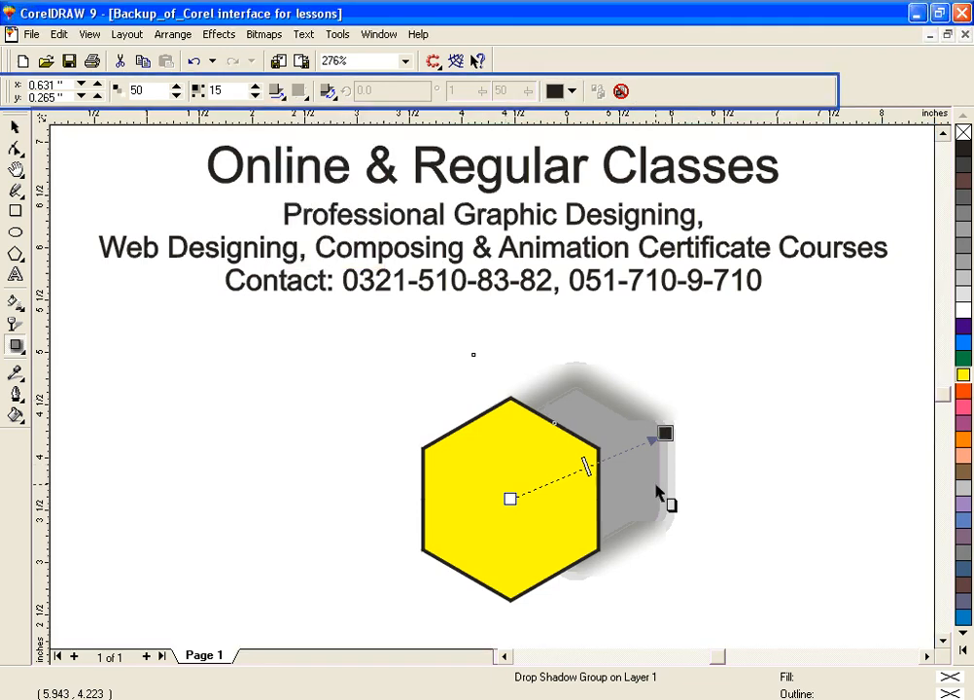
Step: Draw a circle about 1.64 by 1.68 inches beside the hexagon and cast its drop shadow about 0.51 inches horizontally and 0.31 inches upward
{"action": "left_click", "coordinate": [15, 233]}
{"action": "mouse_move", "coordinate": [120, 391]}
{"action": "left_mouse_down"}
{"action": "mouse_move", "coordinate": [179, 498]}
{"action": "mouse_move", "coordinate": [292, 565]}
{"action": "left_mouse_up"}
{"action": "left_click", "coordinate": [14, 348]}
{"action": "left_click_drag", "start_coordinate": [205, 478], "coordinate": [345, 397]}
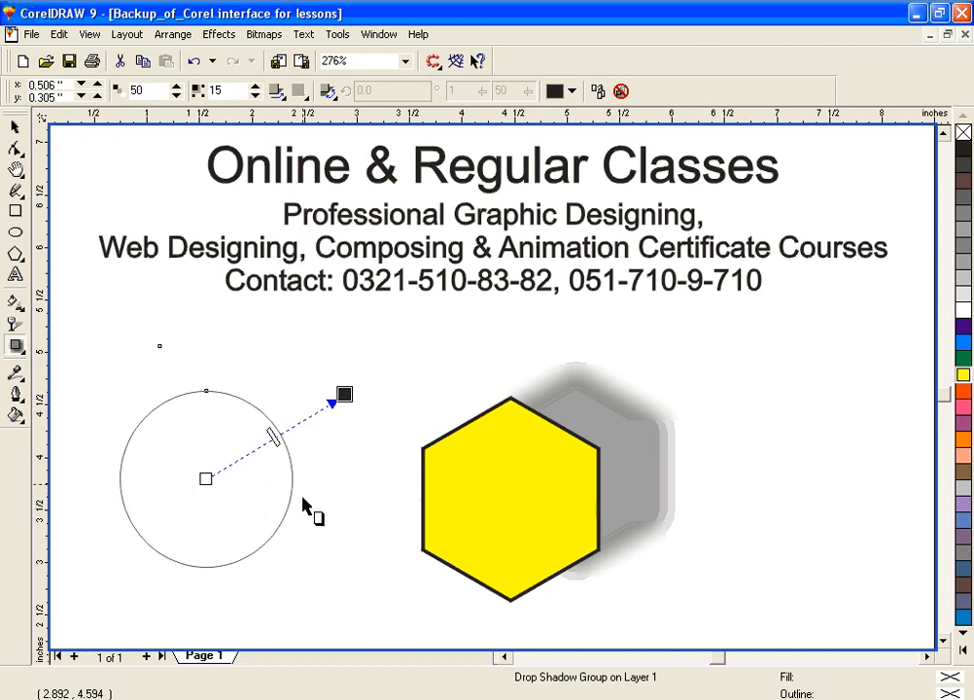
Step: Try an orange fill on the circle, undo it, and set the circle's black outline to 8 points
{"action": "left_click_drag", "start_coordinate": [960, 439], "coordinate": [235, 517]}
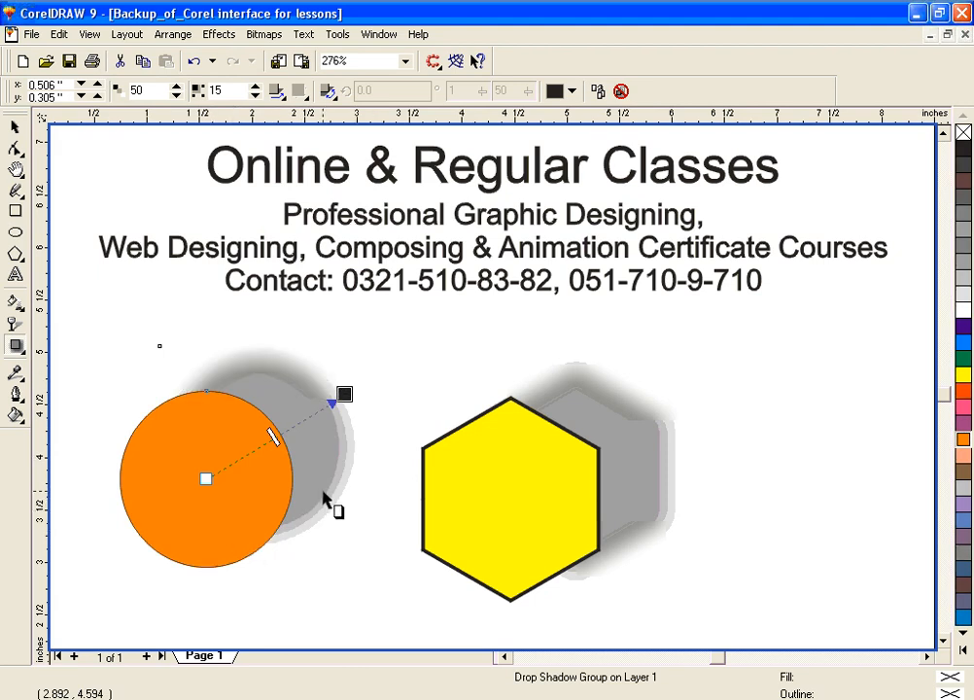
{"action": "key", "text": "ctrl+z"}
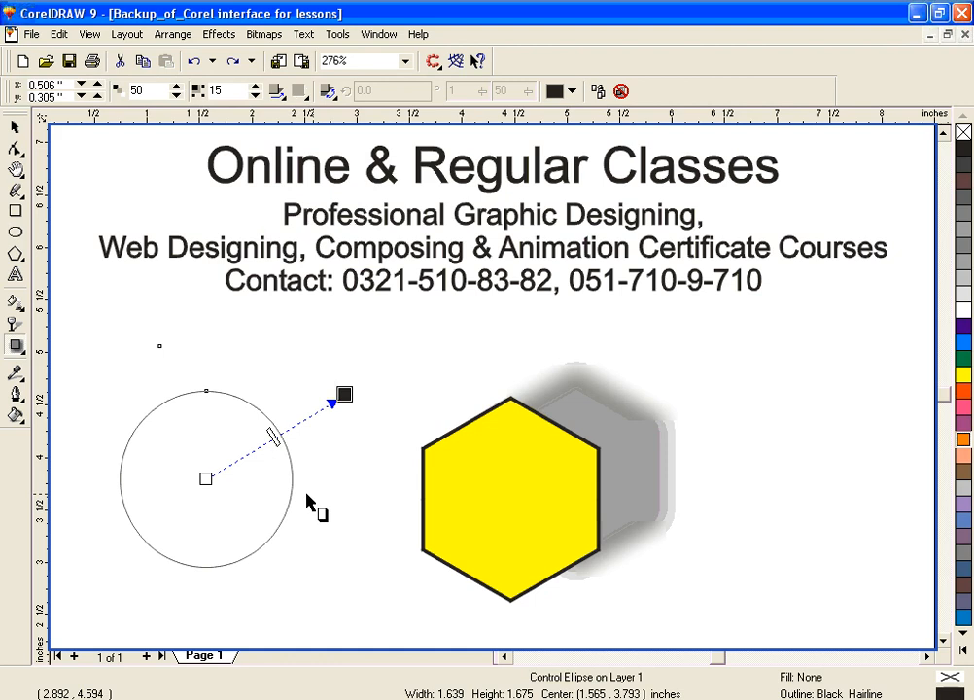
{"action": "left_click", "coordinate": [16, 395]}
{"action": "left_click", "coordinate": [194, 401]}
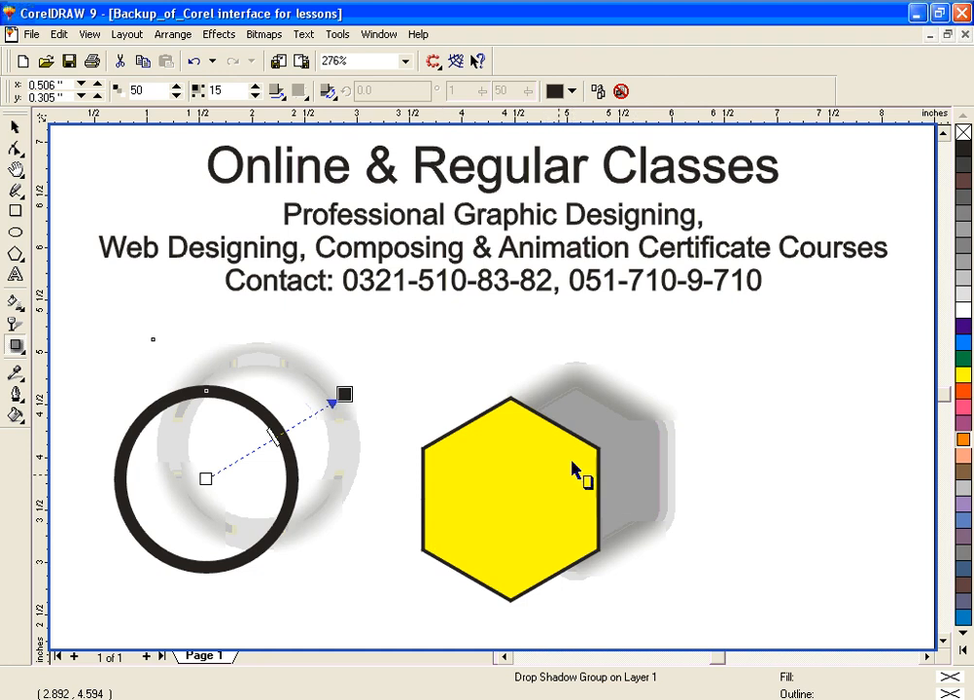
Step: Clear the circle's drop shadow and cast a new one from its right edge into the hexagon, at about -5 degrees
{"action": "left_click", "coordinate": [16, 347]}
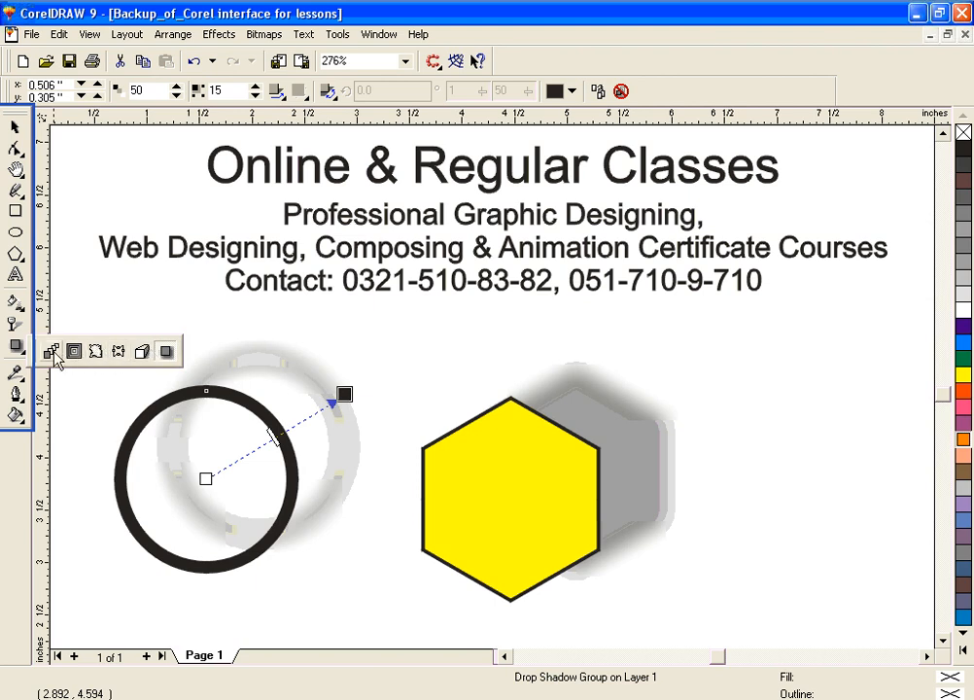
{"action": "left_click", "coordinate": [170, 355]}
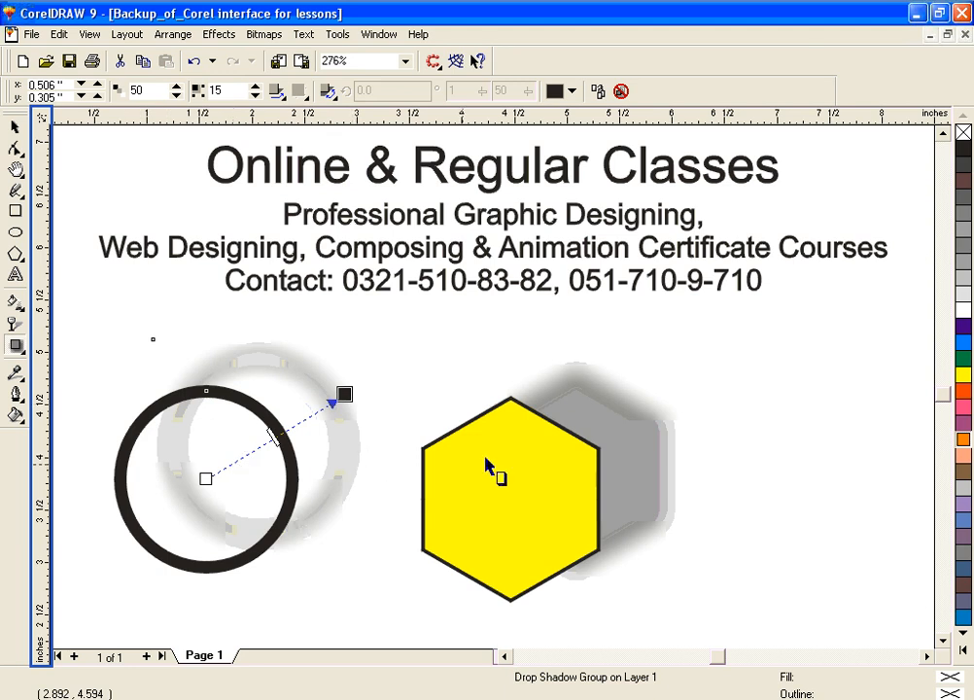
{"action": "left_click", "coordinate": [15, 347]}
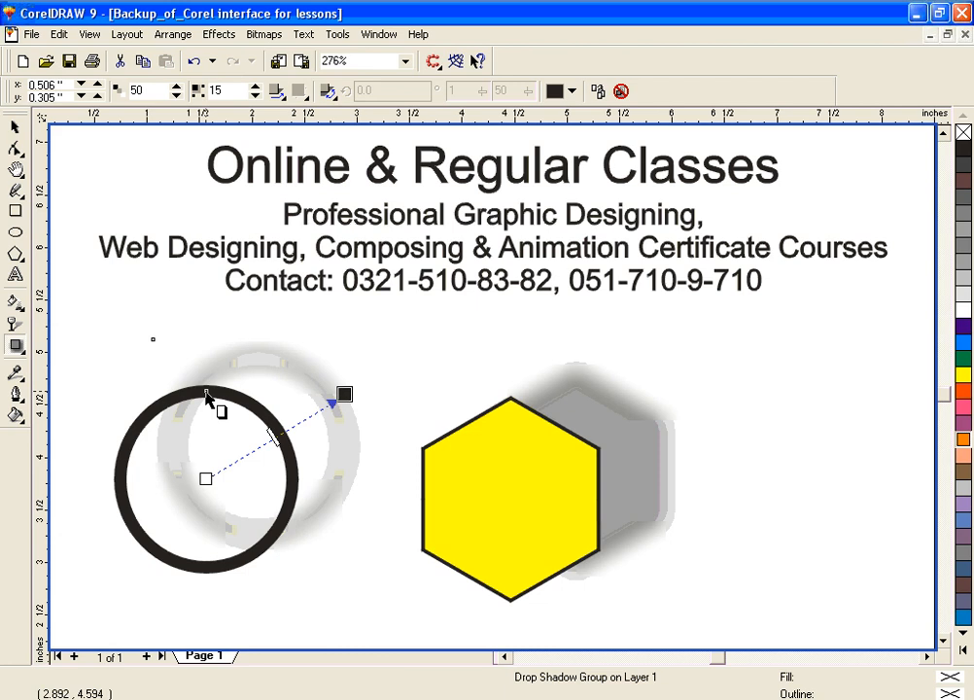
{"action": "left_click", "coordinate": [622, 91]}
{"action": "left_click_drag", "start_coordinate": [297, 479], "coordinate": [501, 497]}
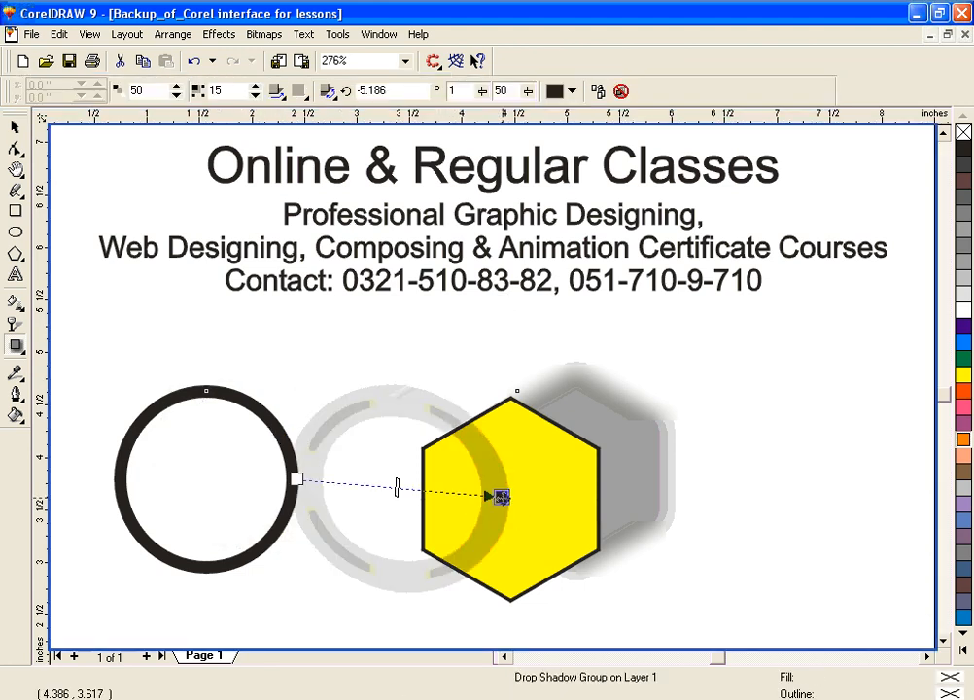
Step: Clear the drop shadow from the yellow hexagon
{"action": "left_click", "coordinate": [554, 470]}
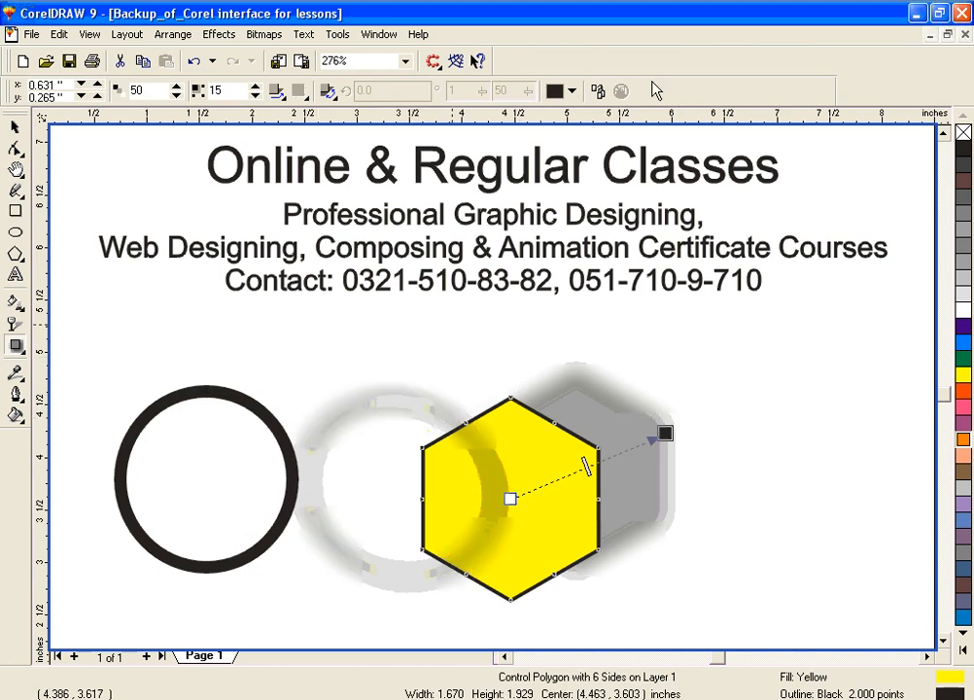
{"action": "left_click", "coordinate": [593, 447]}
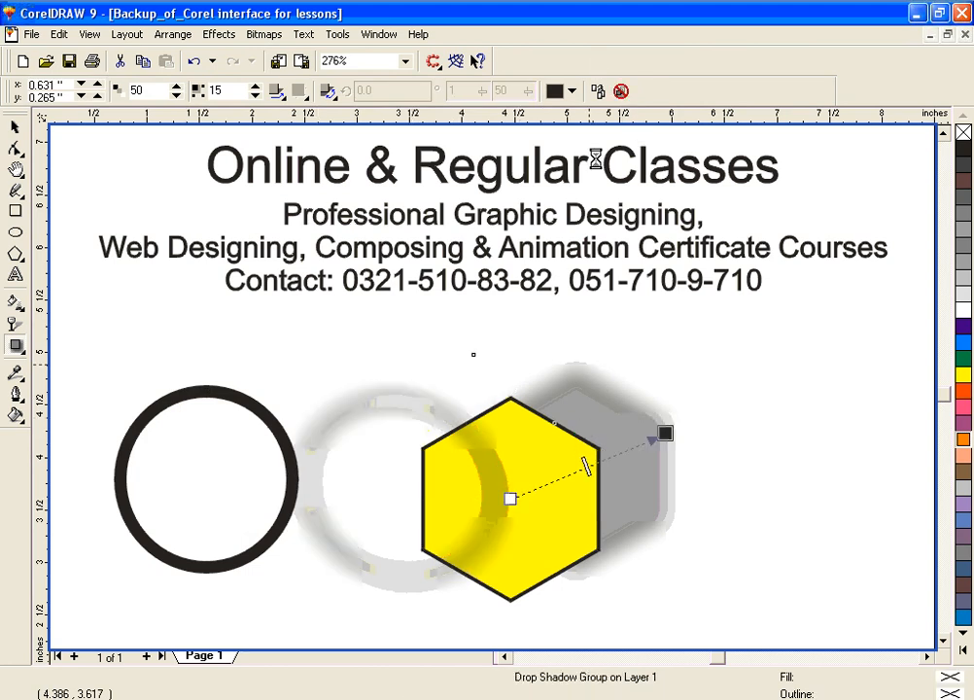
{"action": "left_click", "coordinate": [621, 92]}
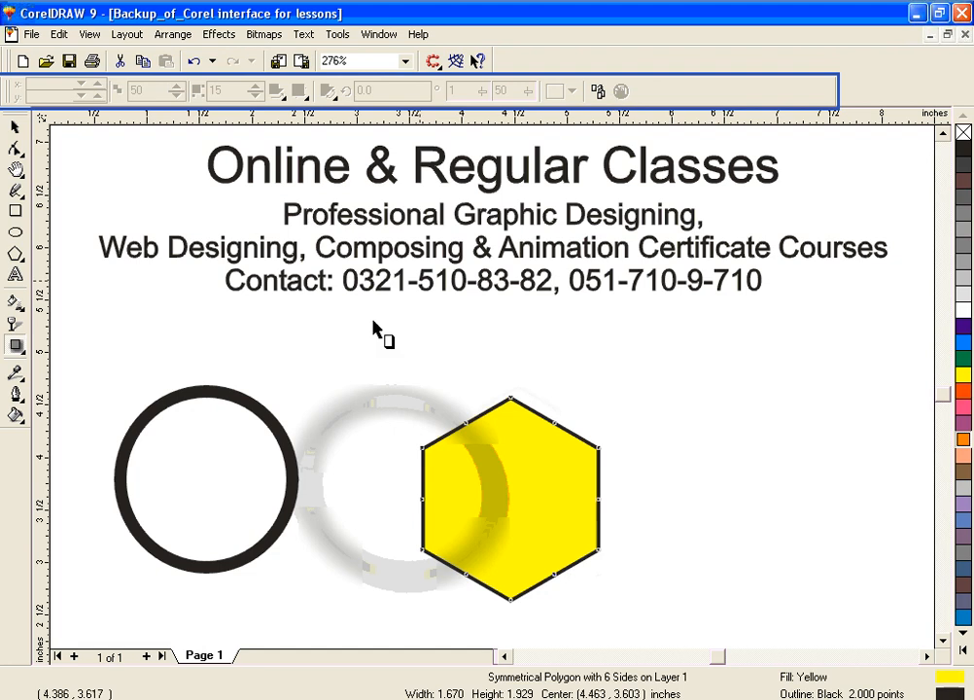
Step: Recast the circle's drop shadow downward from its top edge at about -95 degrees, and clear it
{"action": "left_click", "coordinate": [17, 130]}
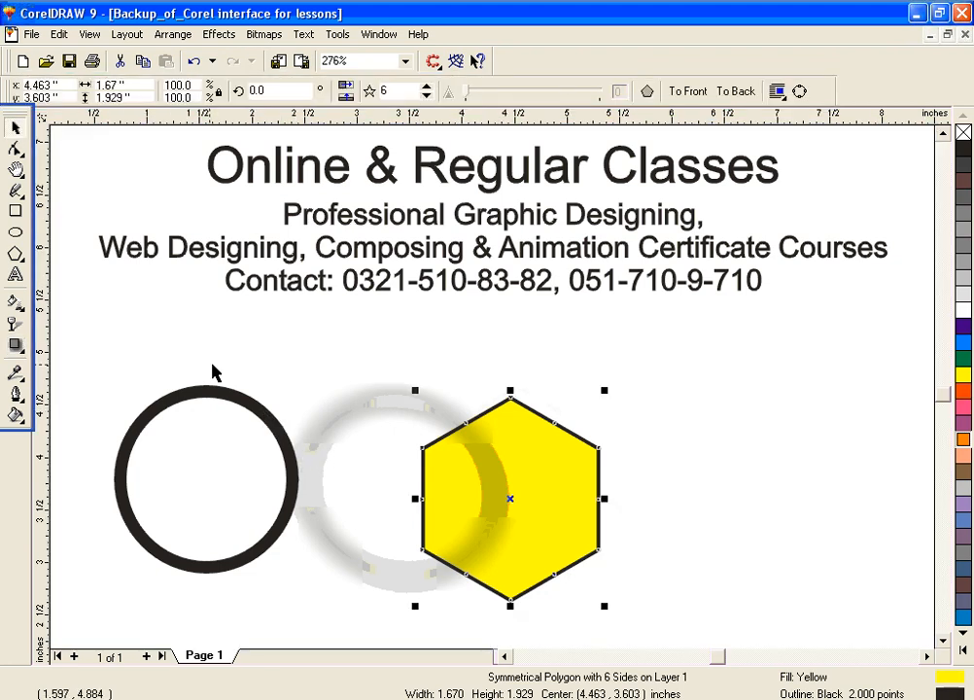
{"action": "left_click", "coordinate": [245, 406]}
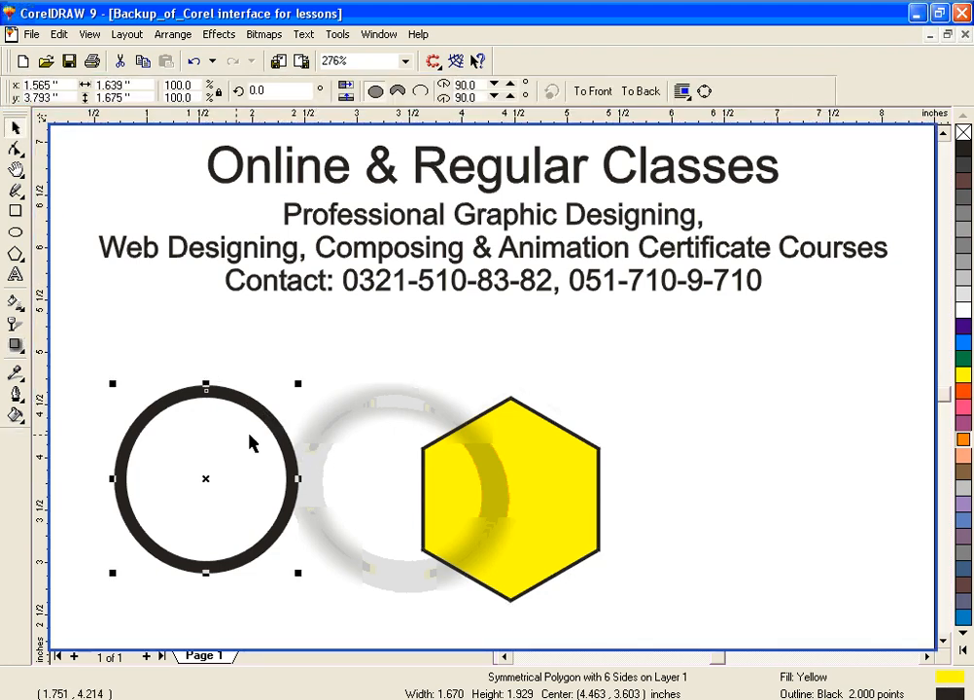
{"action": "left_click", "coordinate": [16, 344]}
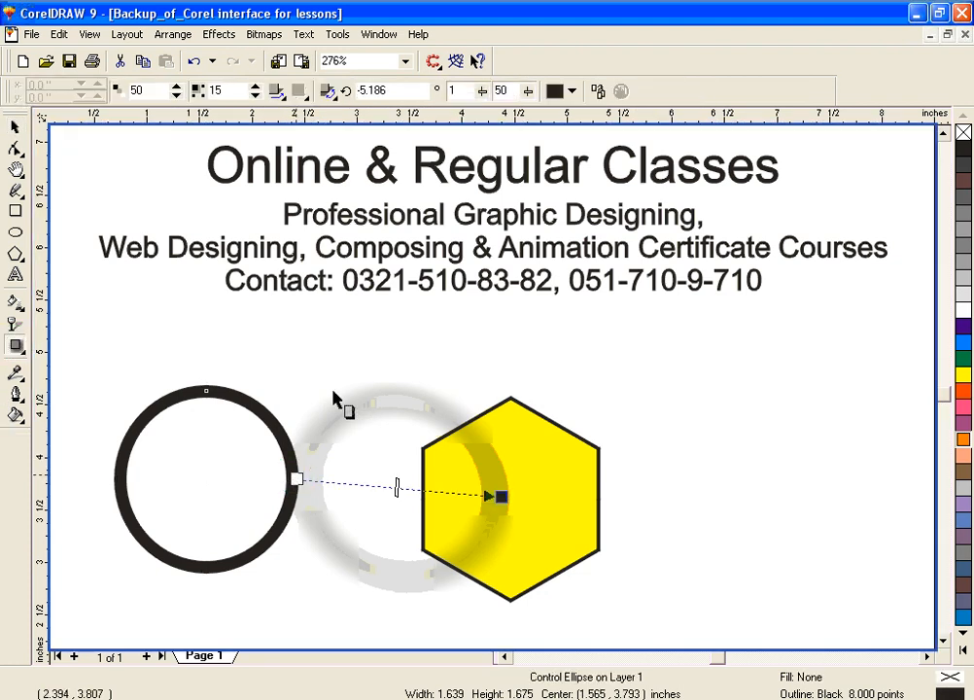
{"action": "left_click_drag", "start_coordinate": [193, 396], "coordinate": [200, 458]}
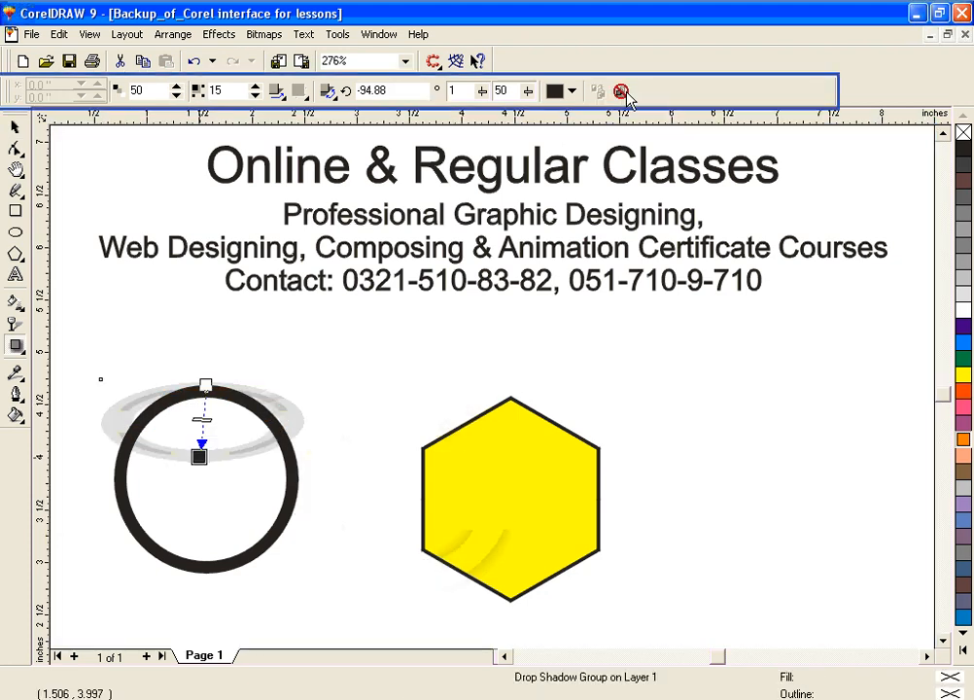
{"action": "left_click", "coordinate": [620, 90]}
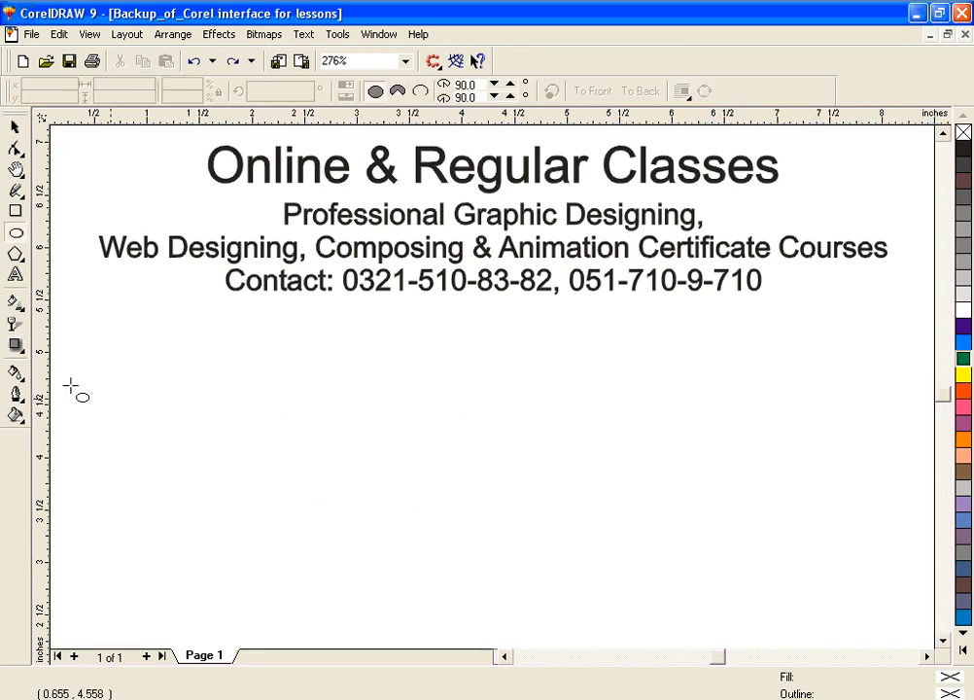
Step: Draw an ellipse about 2.06 by 1.93 inches in the empty area below the contact line
{"action": "left_click", "coordinate": [15, 375]}
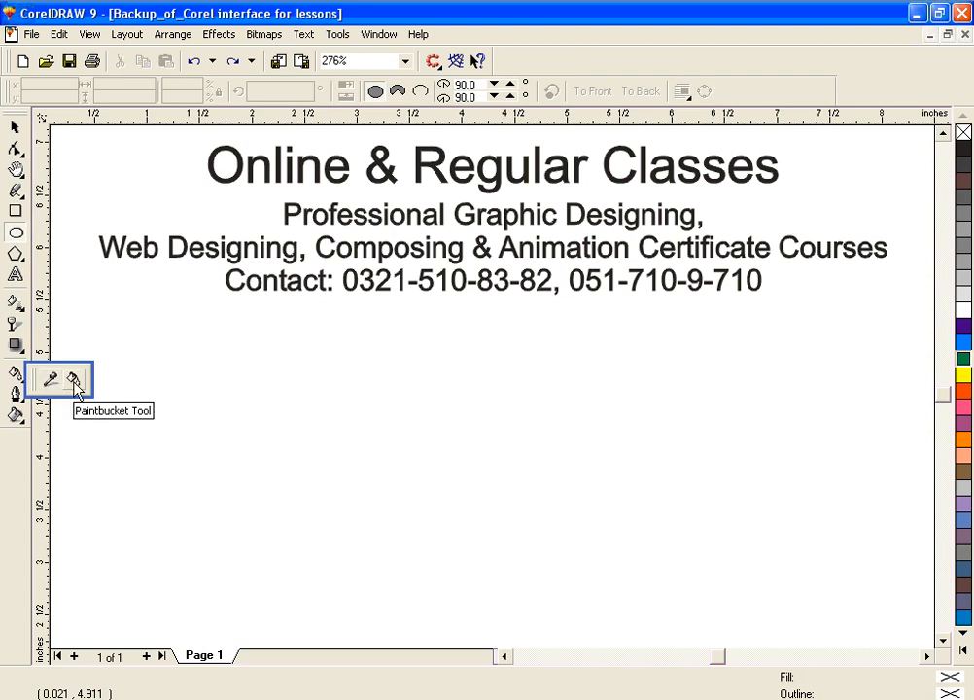
{"action": "left_click", "coordinate": [16, 254]}
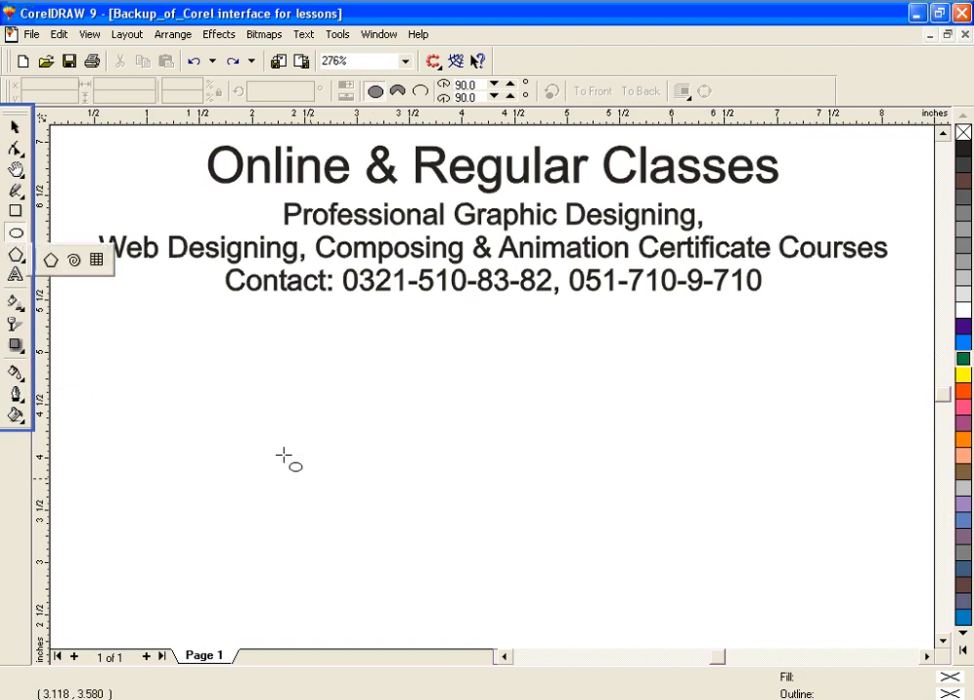
{"action": "left_click_drag", "start_coordinate": [198, 378], "coordinate": [411, 572]}
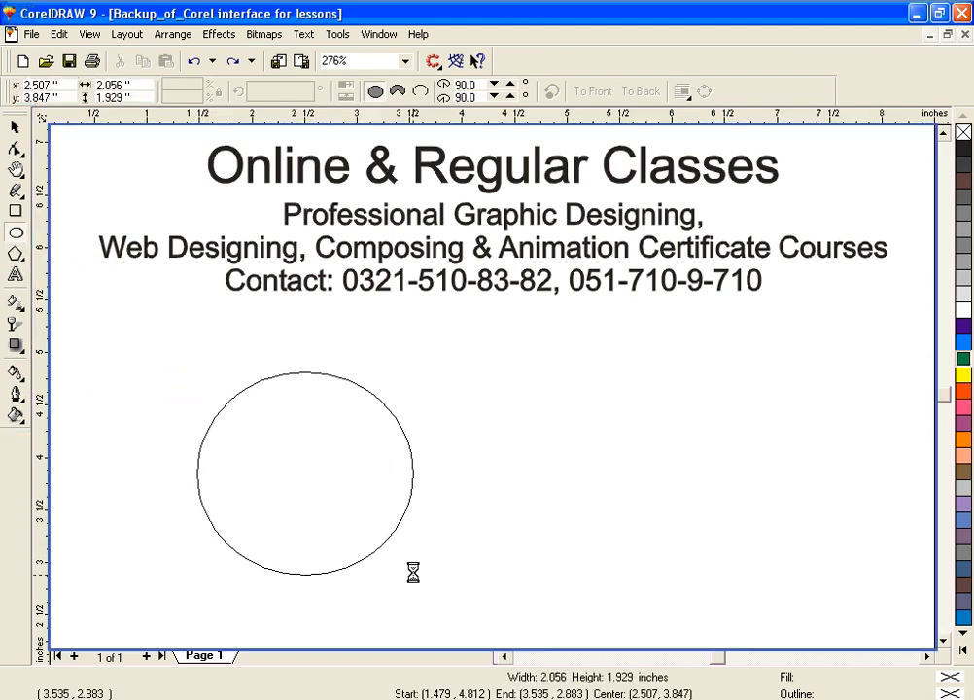
Step: Fill the ellipse with orange-red and draw a three-sided polygon about 2.31 by 1.85 inches to its right
{"action": "left_click", "coordinate": [18, 255]}
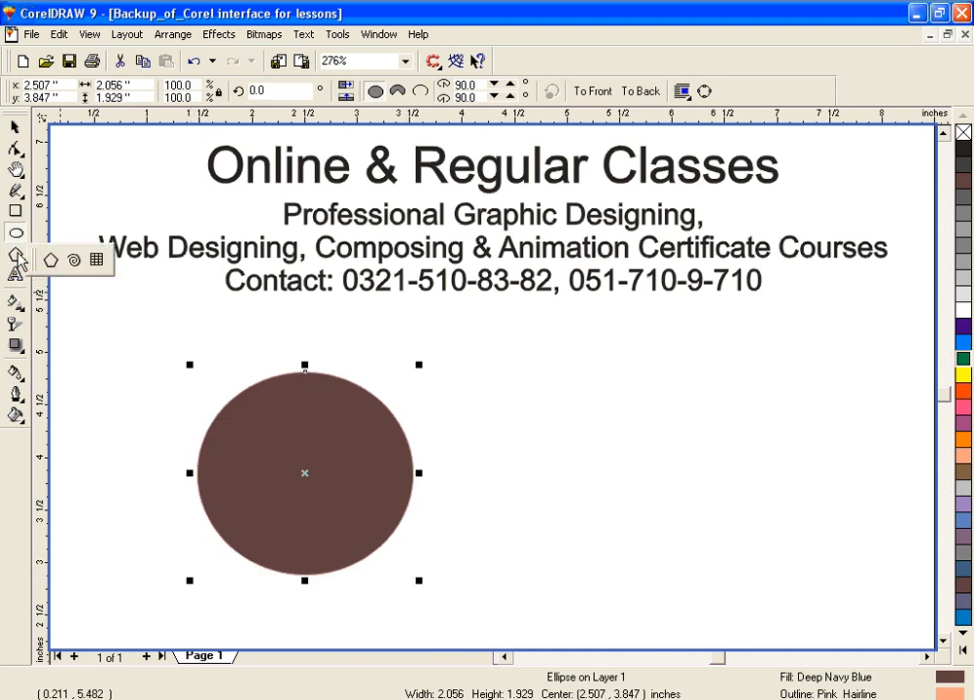
{"action": "left_click", "coordinate": [51, 262]}
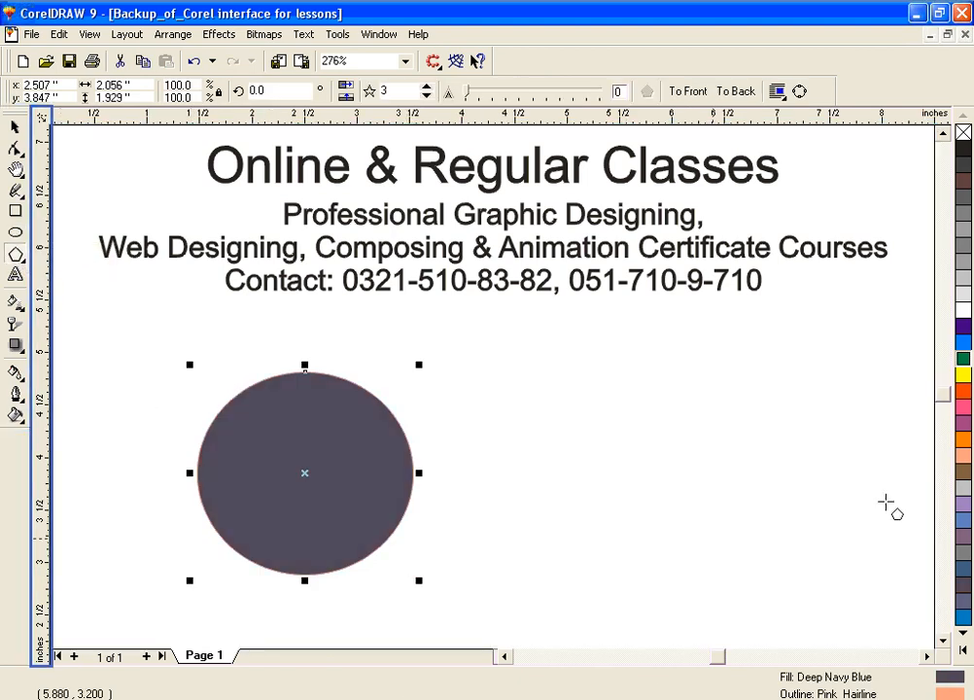
{"action": "left_click", "coordinate": [964, 390]}
{"action": "left_click_drag", "start_coordinate": [488, 383], "coordinate": [768, 637]}
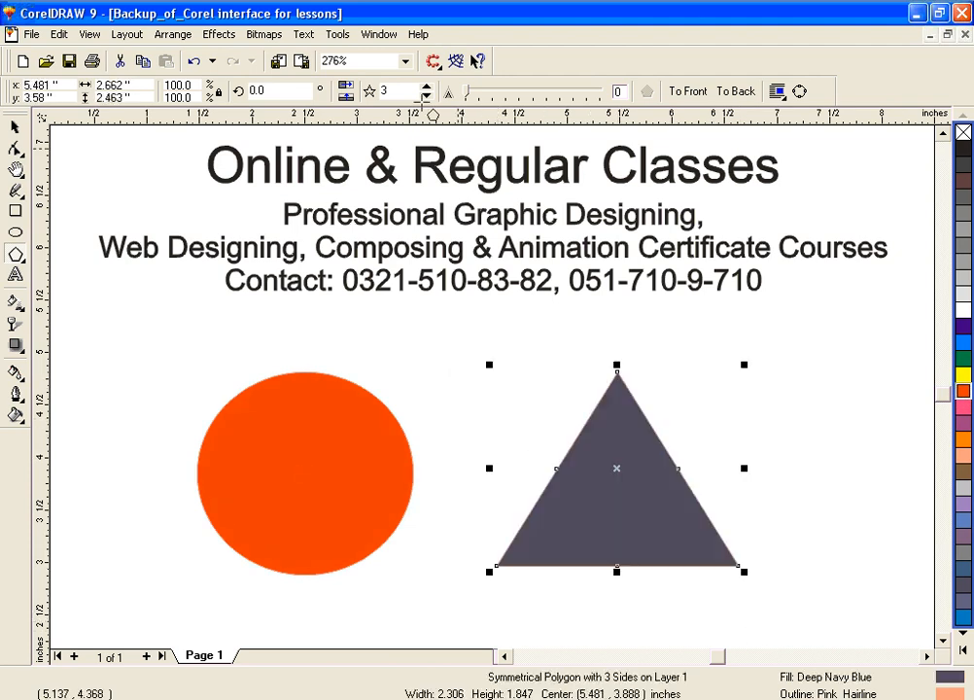
Step: Set the triangle to four sides, pull a side node inward to form a four-pointed star, and fill it green
{"action": "left_click", "coordinate": [428, 86]}
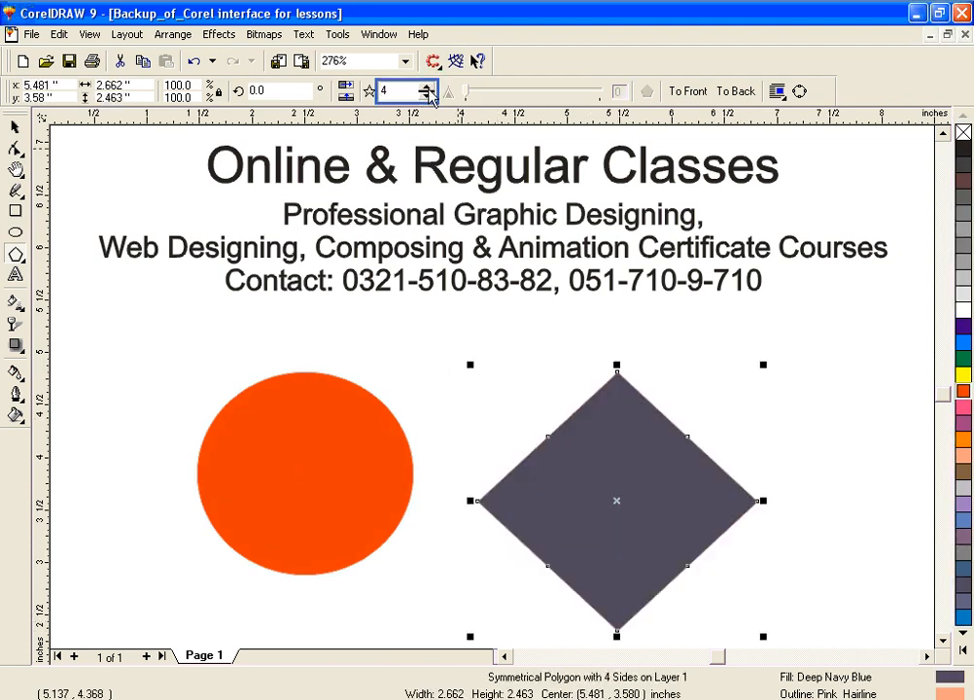
{"action": "key", "text": "F10"}
{"action": "left_click_drag", "start_coordinate": [547, 437], "coordinate": [594, 464]}
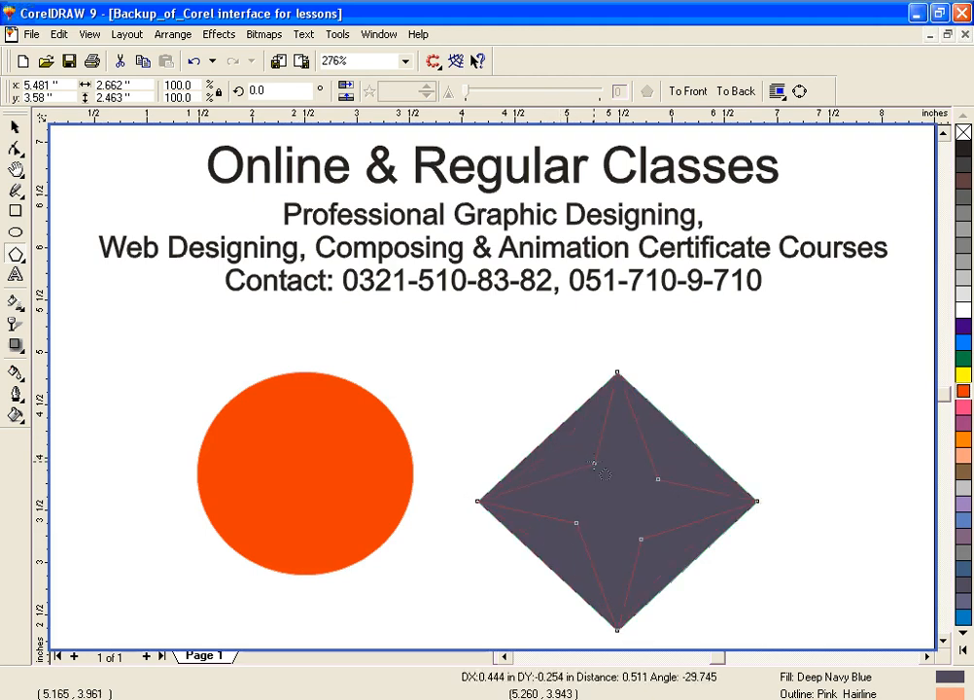
{"action": "left_click", "coordinate": [962, 358]}
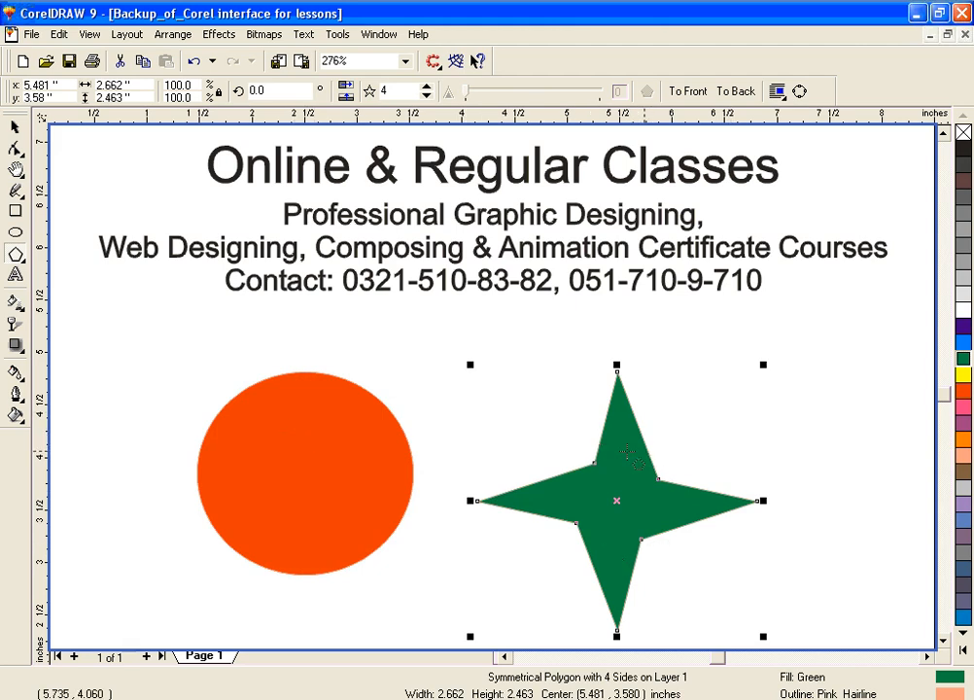
Step: Sample the star's green fill with the Eyedropper and apply it to the circle with the Paintbucket tool
{"action": "left_click", "coordinate": [16, 371]}
{"action": "left_click", "coordinate": [51, 379]}
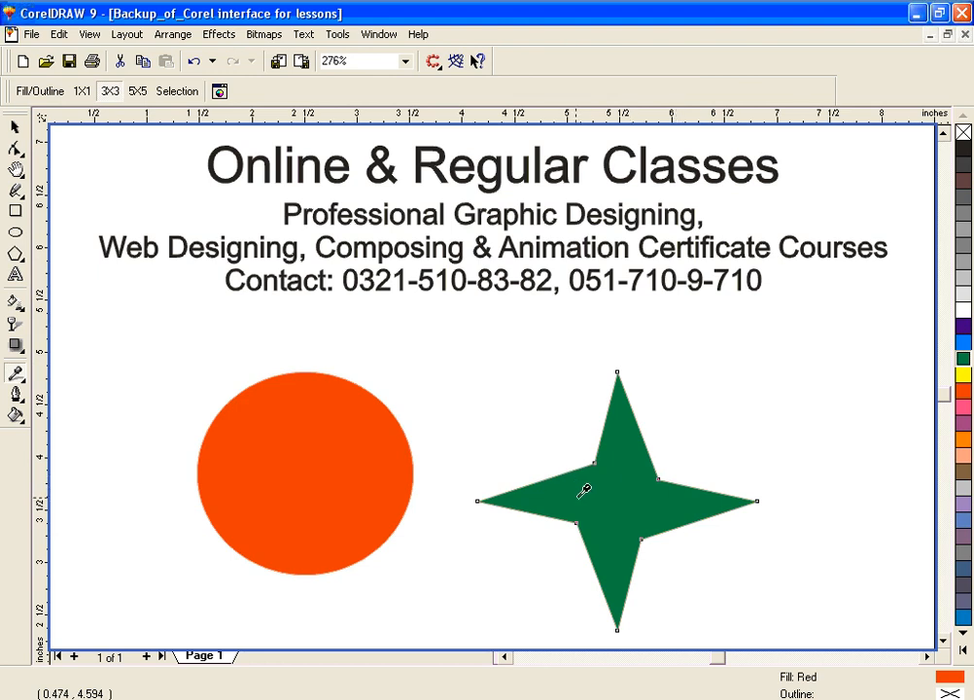
{"action": "left_click", "coordinate": [617, 496]}
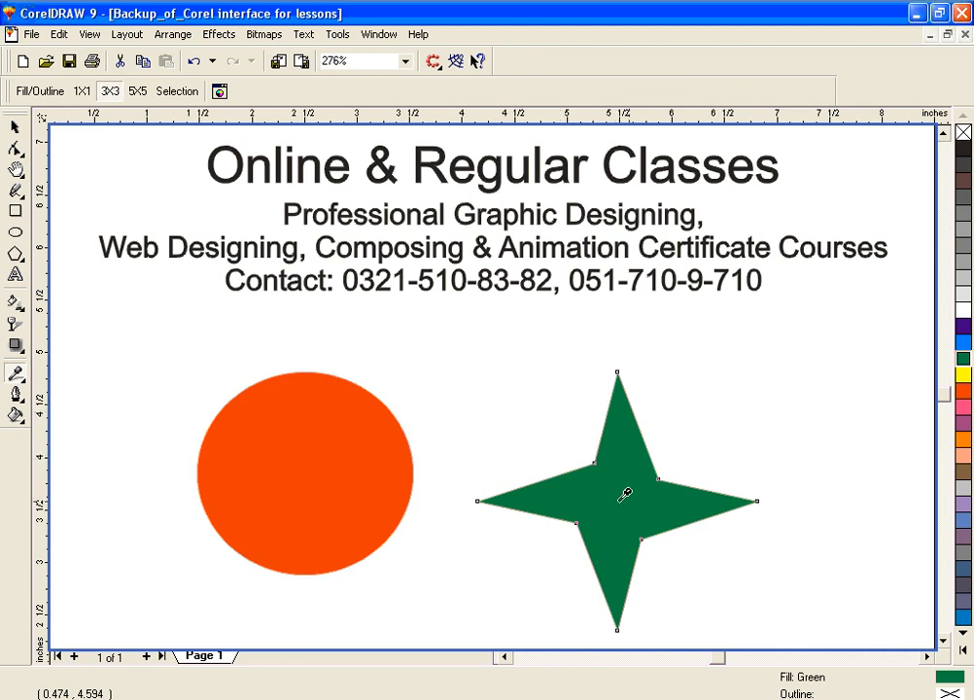
{"action": "left_click", "coordinate": [15, 374]}
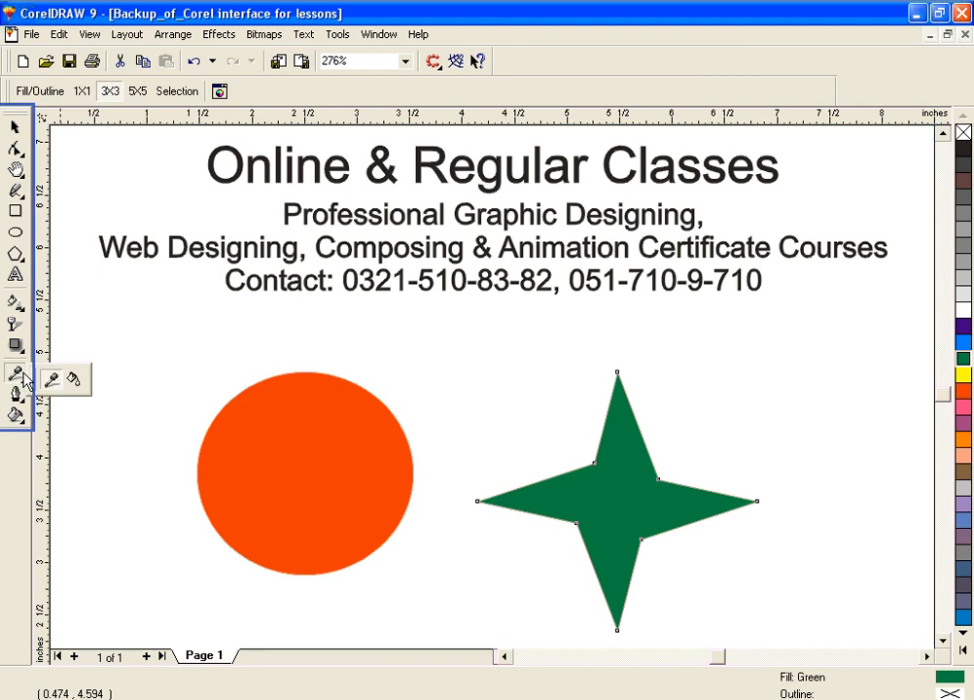
{"action": "left_click", "coordinate": [75, 381]}
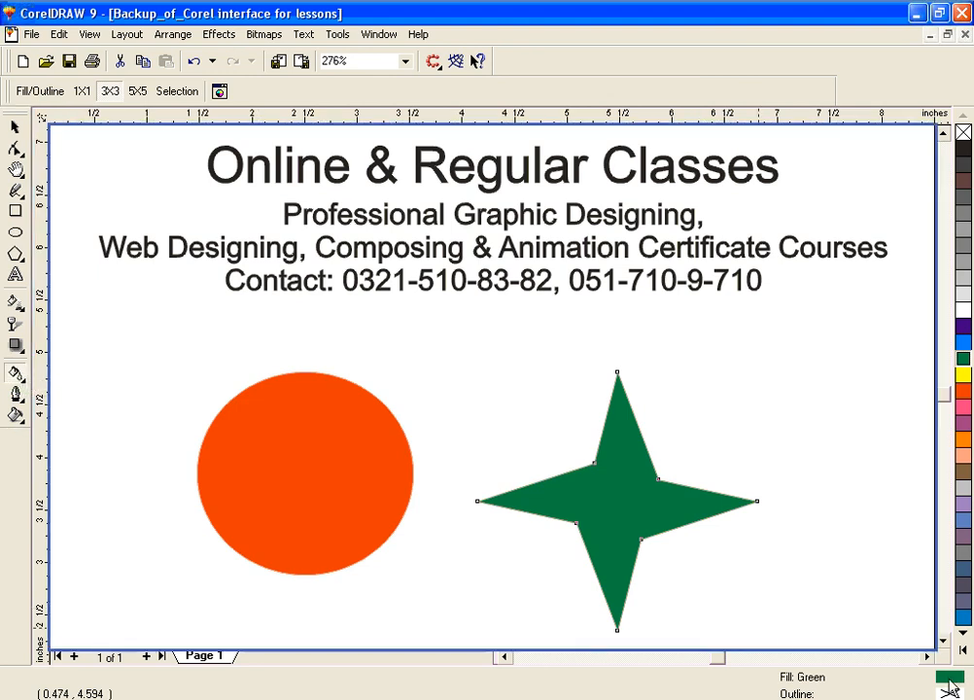
{"action": "left_click_drag", "start_coordinate": [957, 684], "coordinate": [299, 445]}
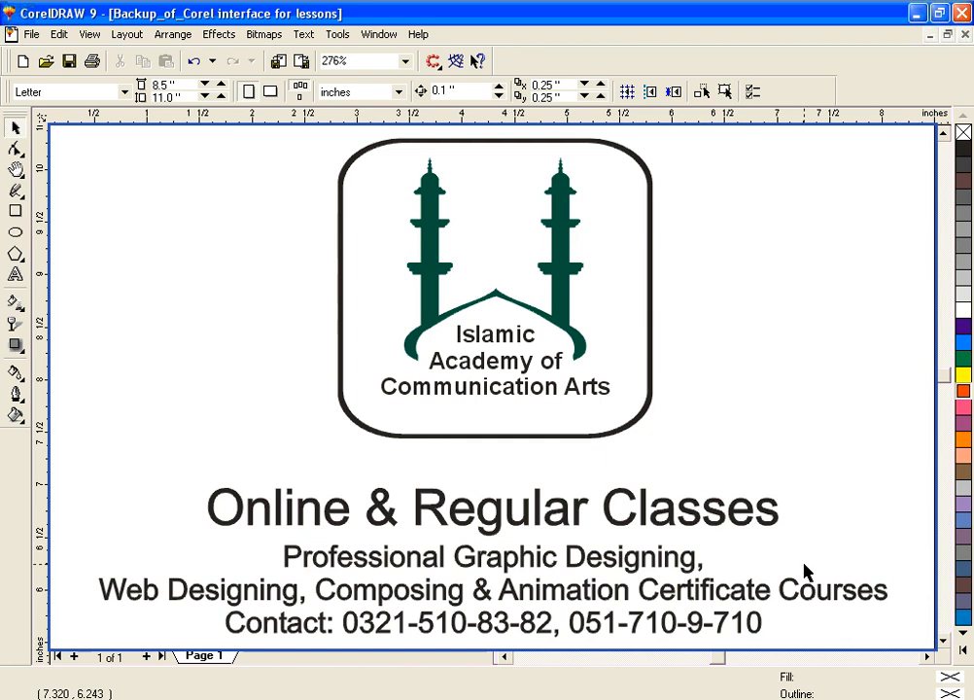
Step: Draw a polygon about 2.84 by 2.56 inches in the empty area below the contact line and give it five sides
{"action": "key", "text": "F3"}
{"action": "key", "text": "F2"}
{"action": "left_click_drag", "start_coordinate": [269, 409], "coordinate": [706, 637]}
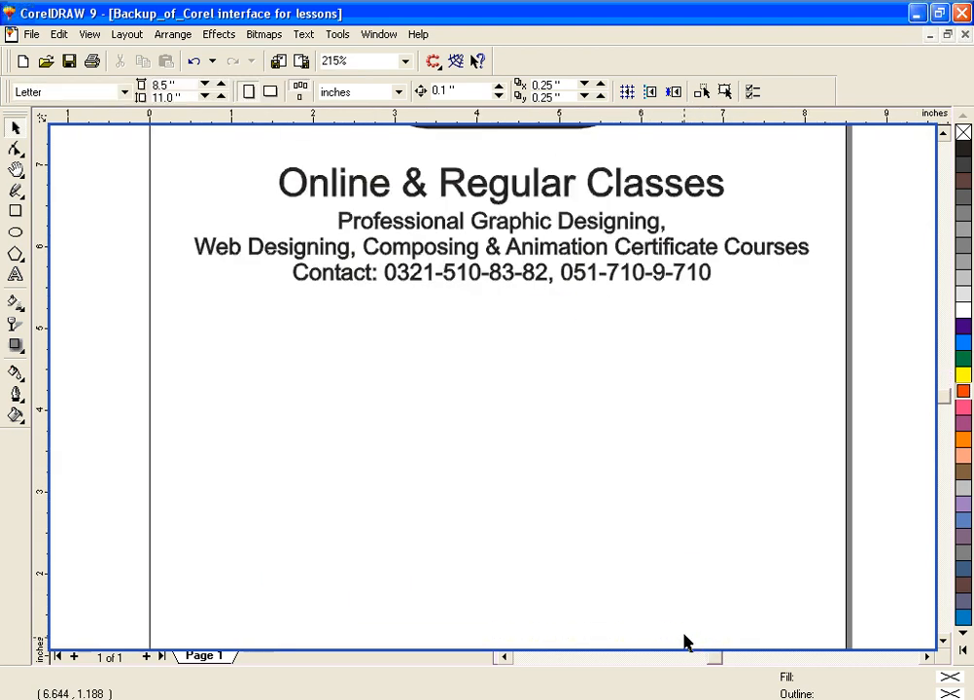
{"action": "left_click", "coordinate": [944, 643]}
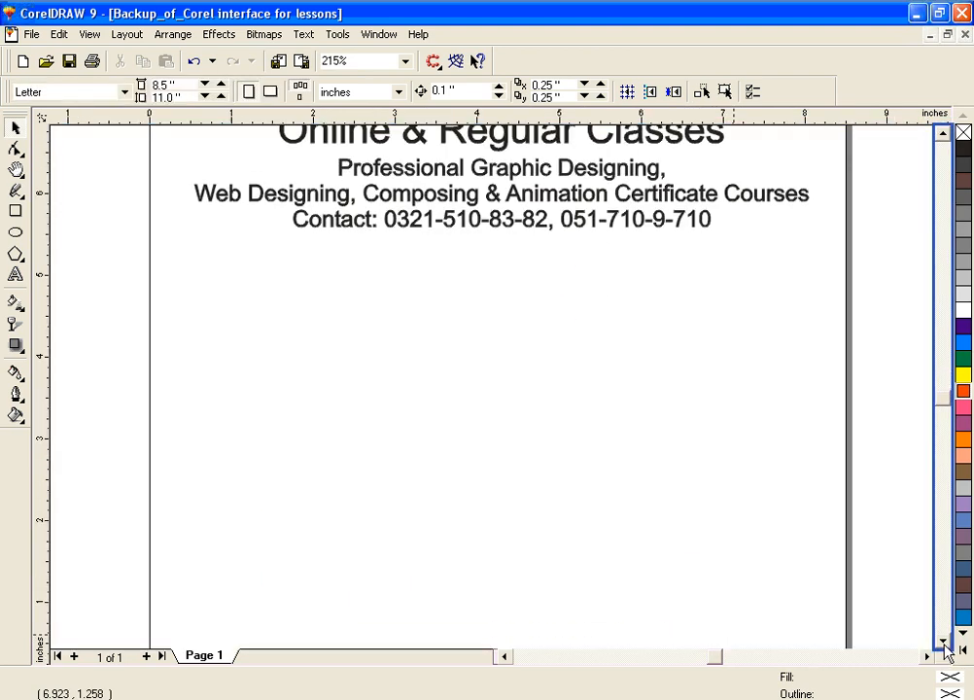
{"action": "left_click", "coordinate": [944, 135]}
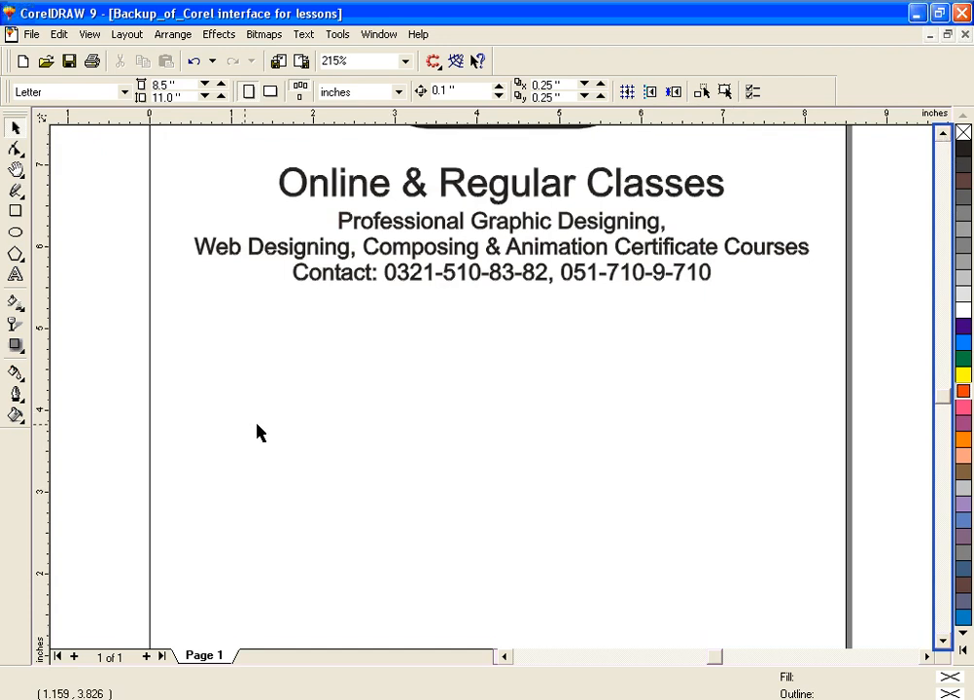
{"action": "key", "text": "h"}
{"action": "mouse_move", "coordinate": [548, 413]}
{"action": "left_mouse_down"}
{"action": "mouse_move", "coordinate": [553, 402]}
{"action": "mouse_move", "coordinate": [538, 395]}
{"action": "left_mouse_up"}
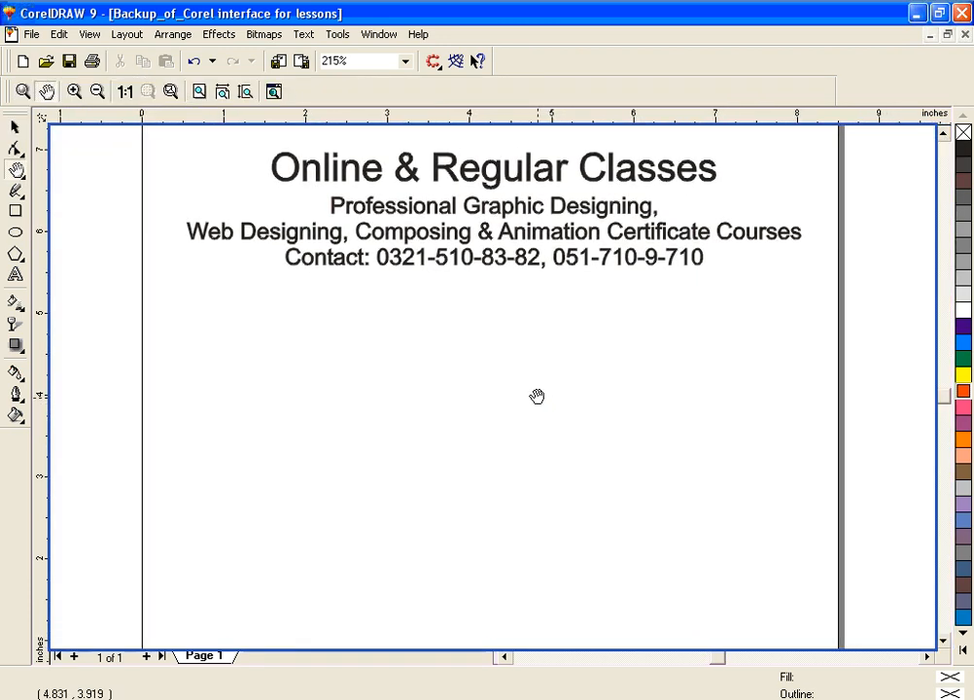
{"action": "left_click", "coordinate": [16, 211]}
{"action": "left_click", "coordinate": [16, 232]}
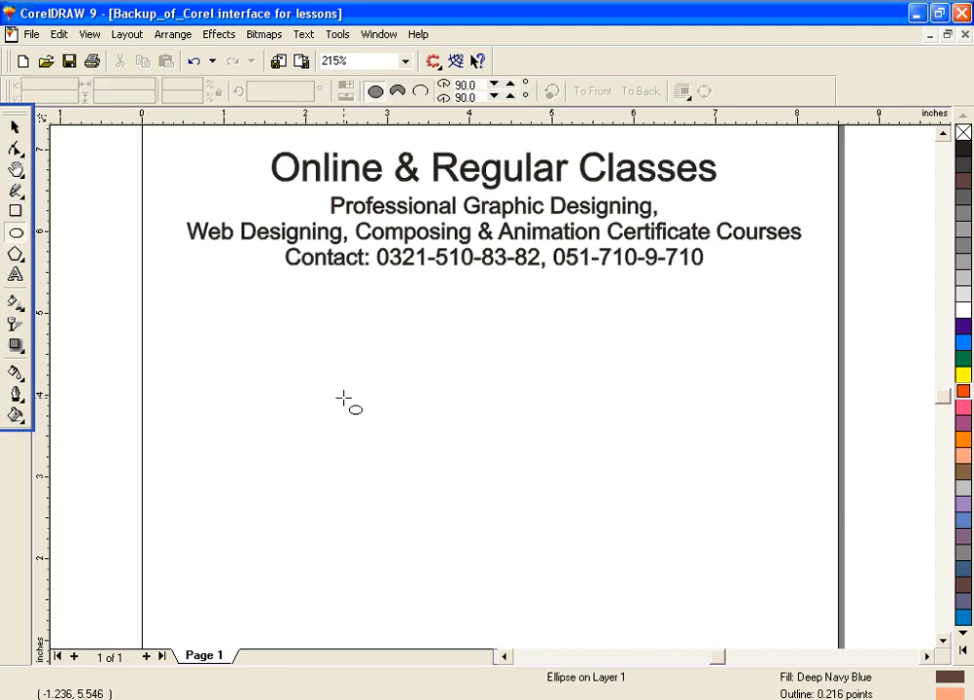
{"action": "left_click", "coordinate": [15, 254]}
{"action": "left_click_drag", "start_coordinate": [438, 393], "coordinate": [676, 610]}
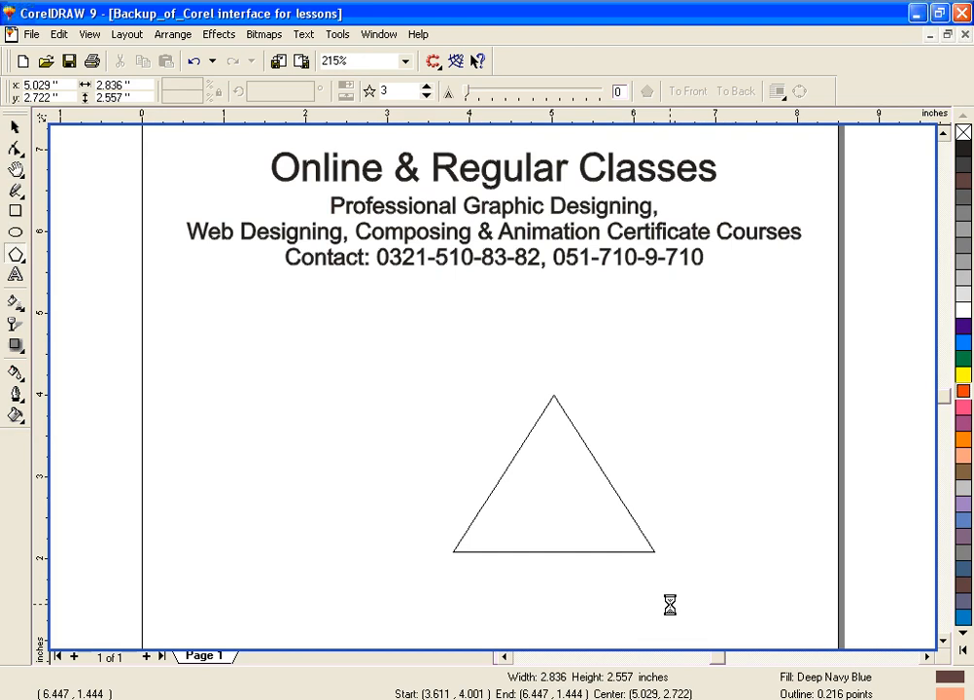
{"action": "left_click", "coordinate": [427, 87]}
{"action": "left_click", "coordinate": [427, 86]}
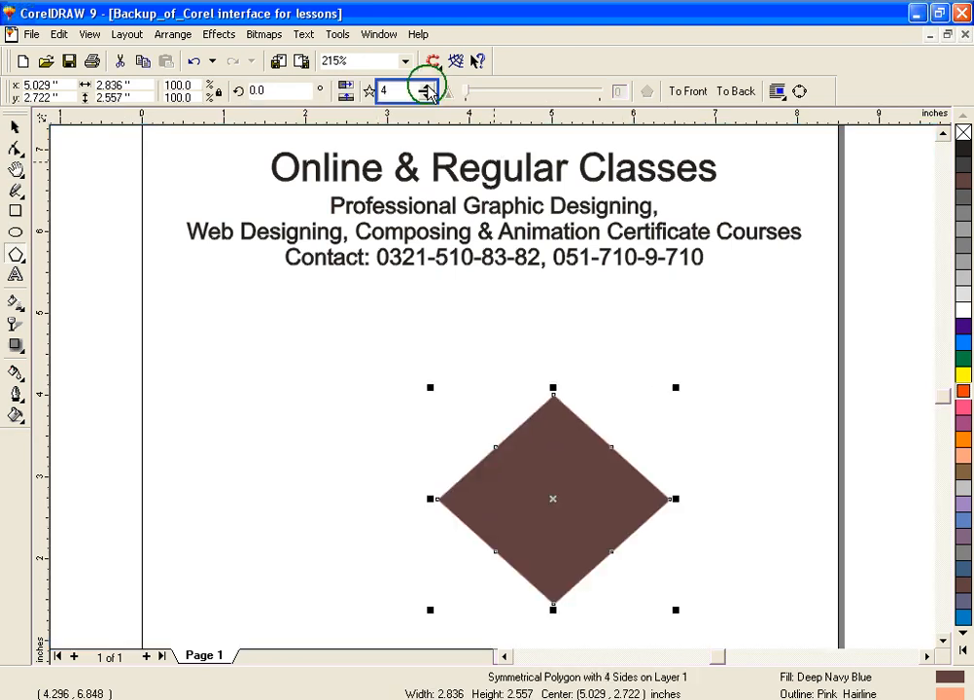
Step: Color the pentagon with a yellow fill and red outline, and pull a side node inward to form a five-pointed star
{"action": "left_click", "coordinate": [964, 377]}
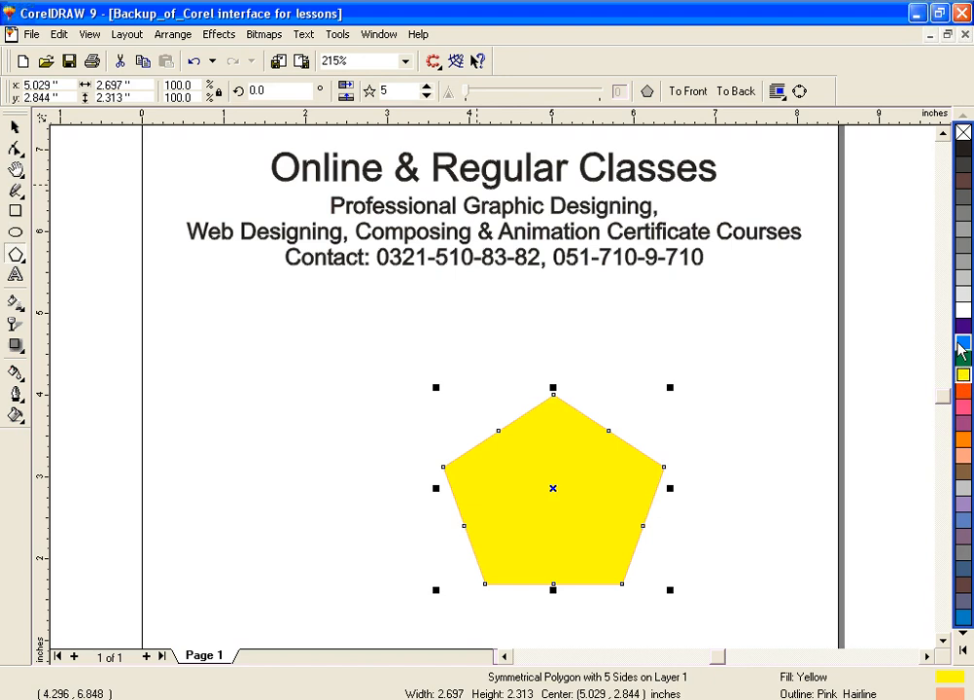
{"action": "right_click", "coordinate": [963, 399]}
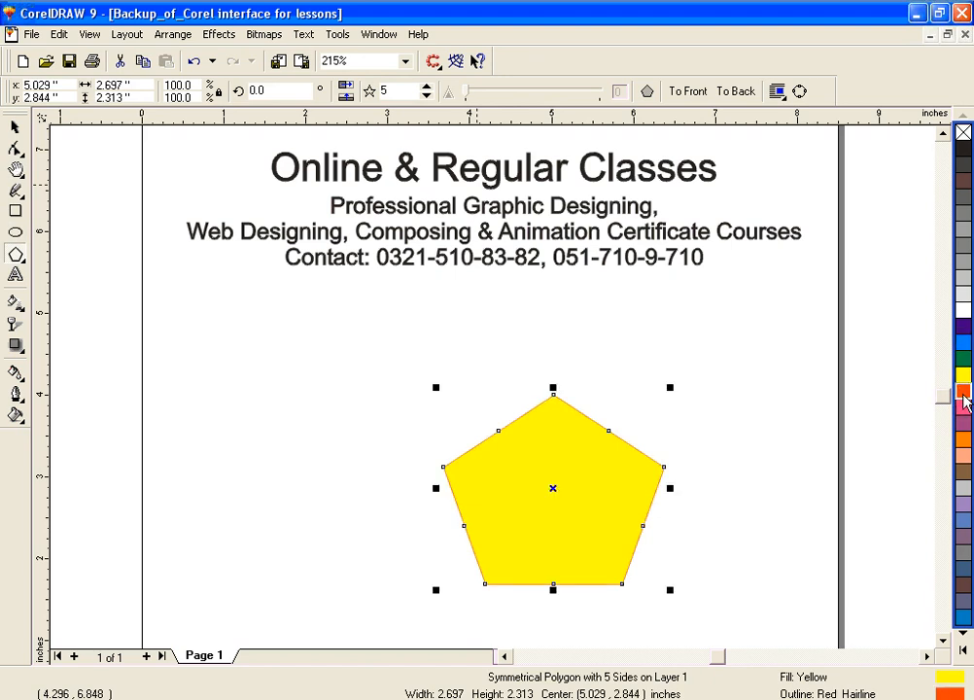
{"action": "left_click_drag", "start_coordinate": [500, 433], "coordinate": [523, 492]}
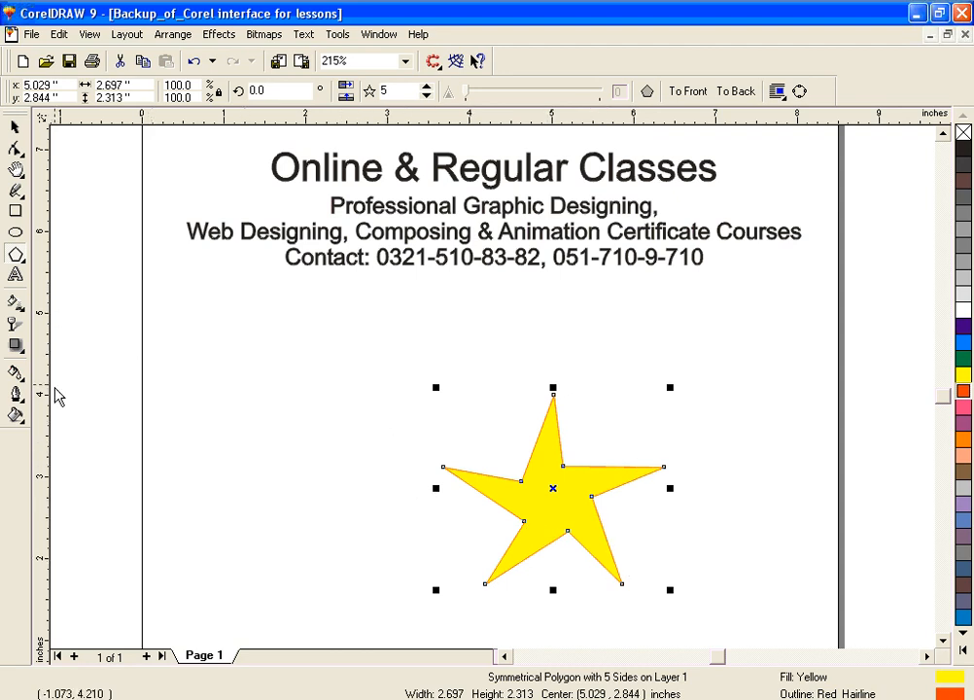
Step: Twist the star's arms with the Shape tool by moving its upper-left inner node to about x 5.09, y 3.22 inches
{"action": "left_click", "coordinate": [15, 170]}
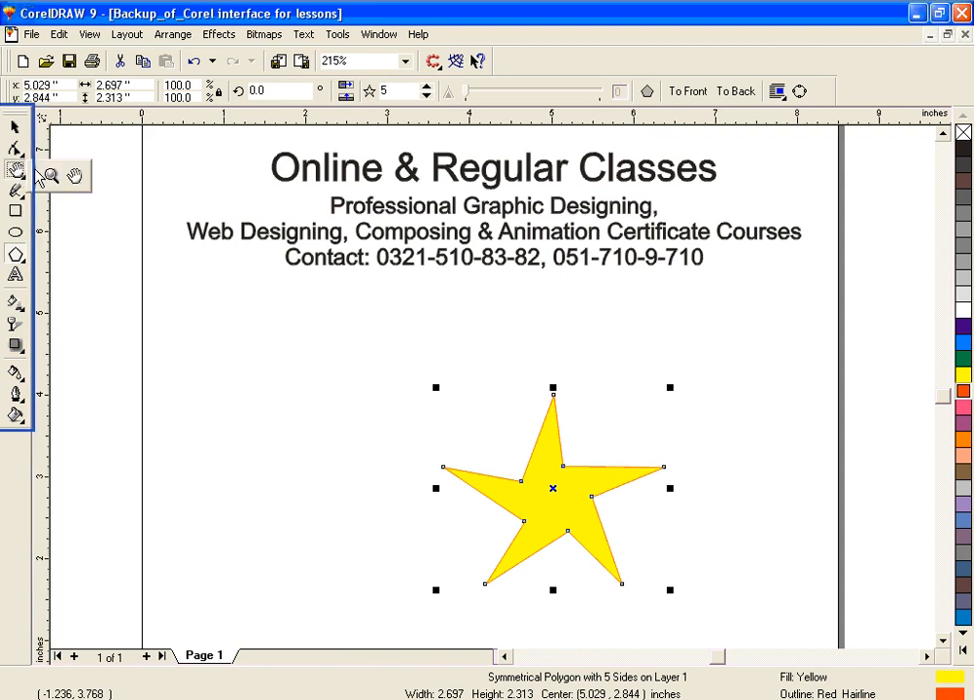
{"action": "left_click", "coordinate": [52, 176]}
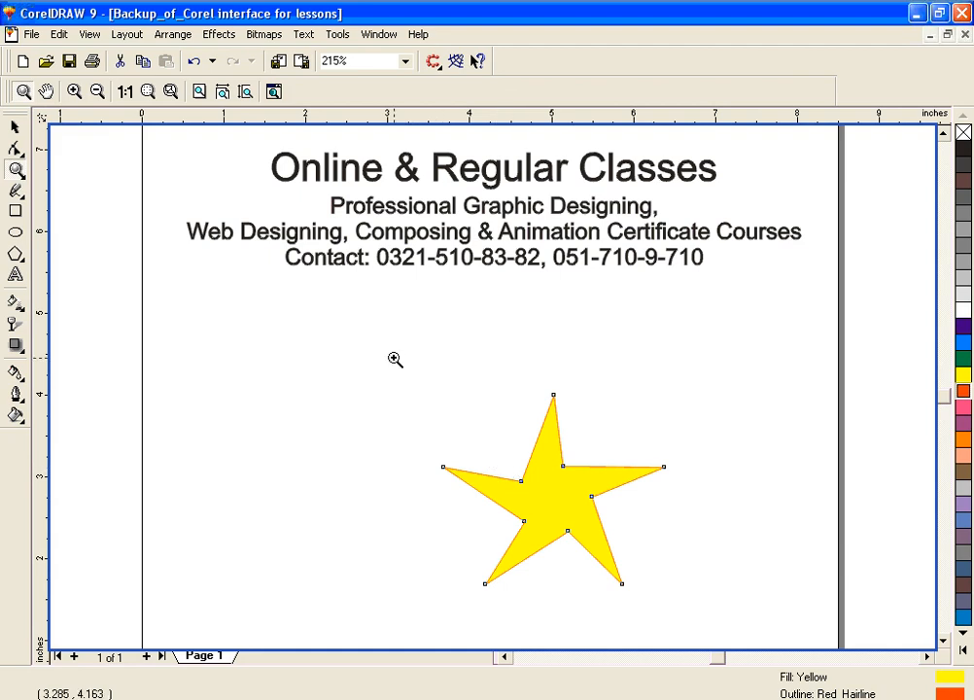
{"action": "left_click_drag", "start_coordinate": [378, 359], "coordinate": [724, 615]}
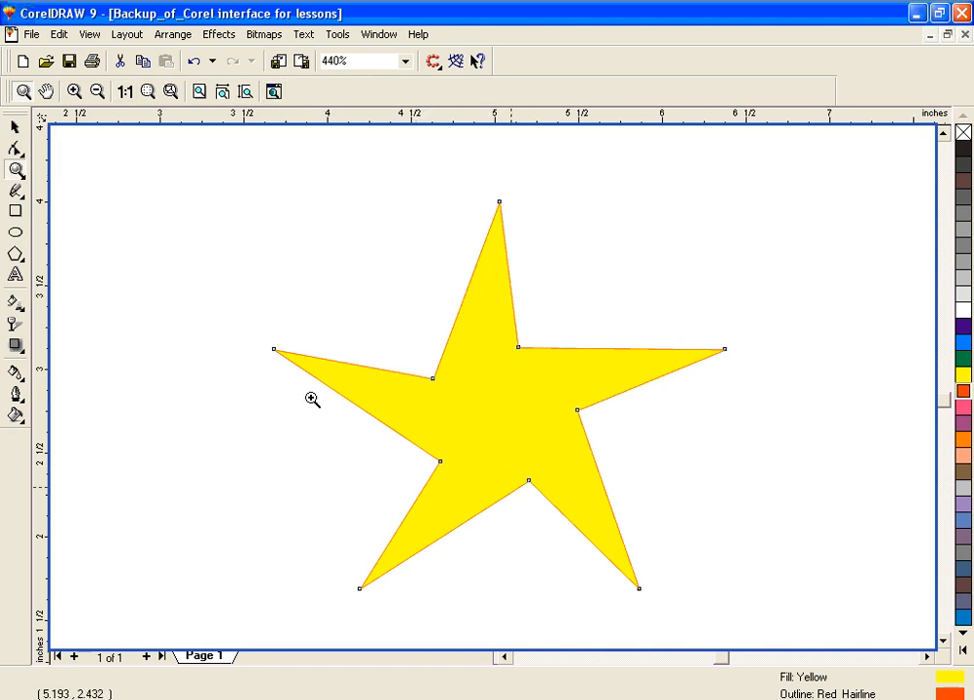
{"action": "left_click", "coordinate": [16, 149]}
{"action": "left_click_drag", "start_coordinate": [434, 378], "coordinate": [509, 336]}
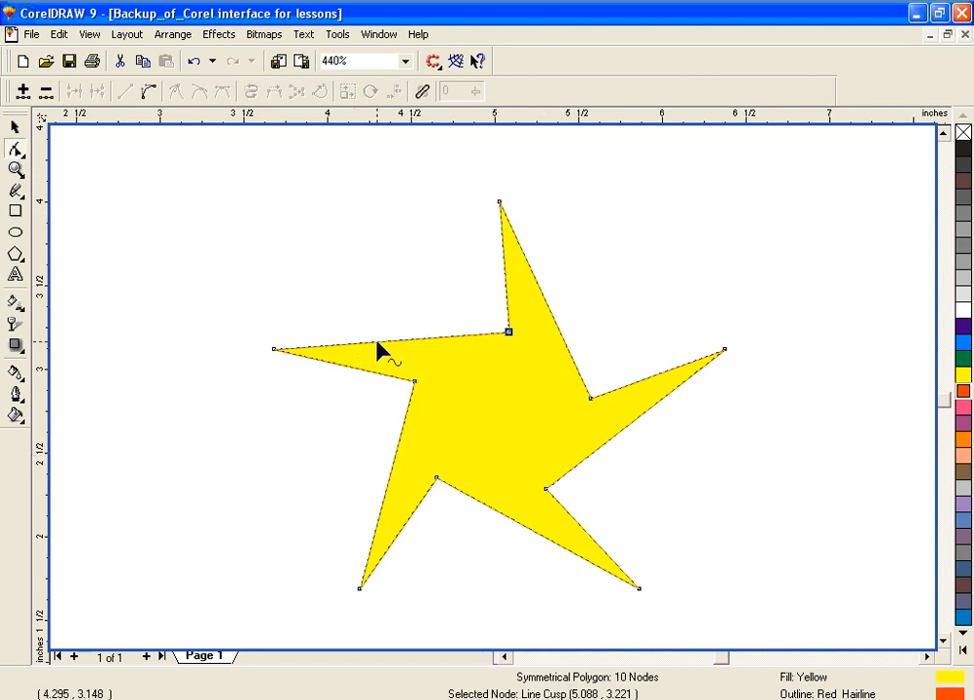
{"action": "left_click", "coordinate": [14, 126]}
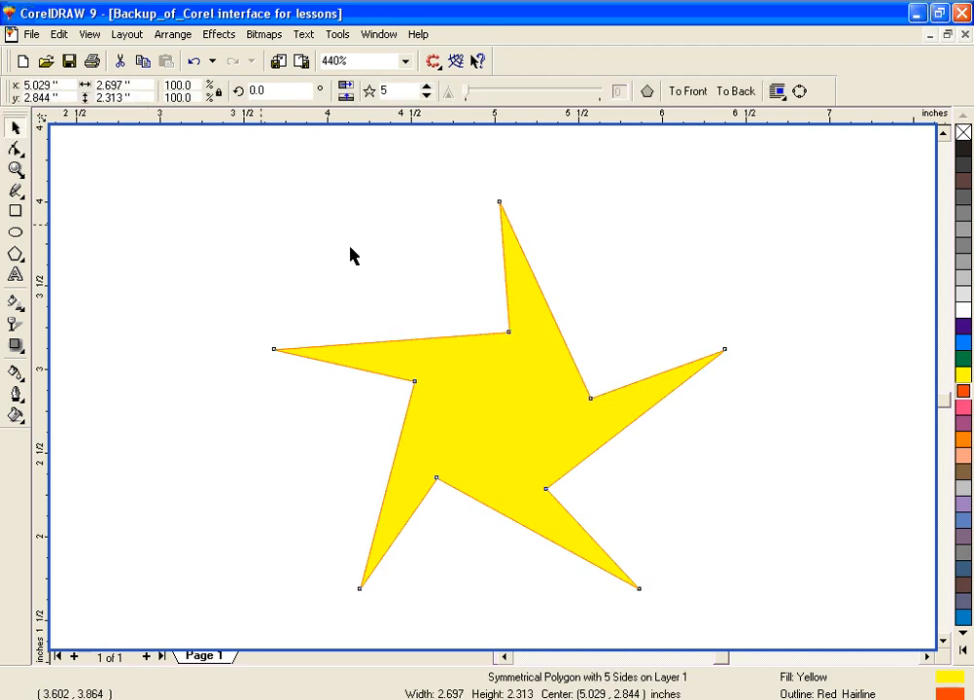
Step: Set the star's outline width to the 0.5-point preset, and increase it to 8 points
{"action": "left_click", "coordinate": [646, 497]}
{"action": "left_click", "coordinate": [561, 424]}
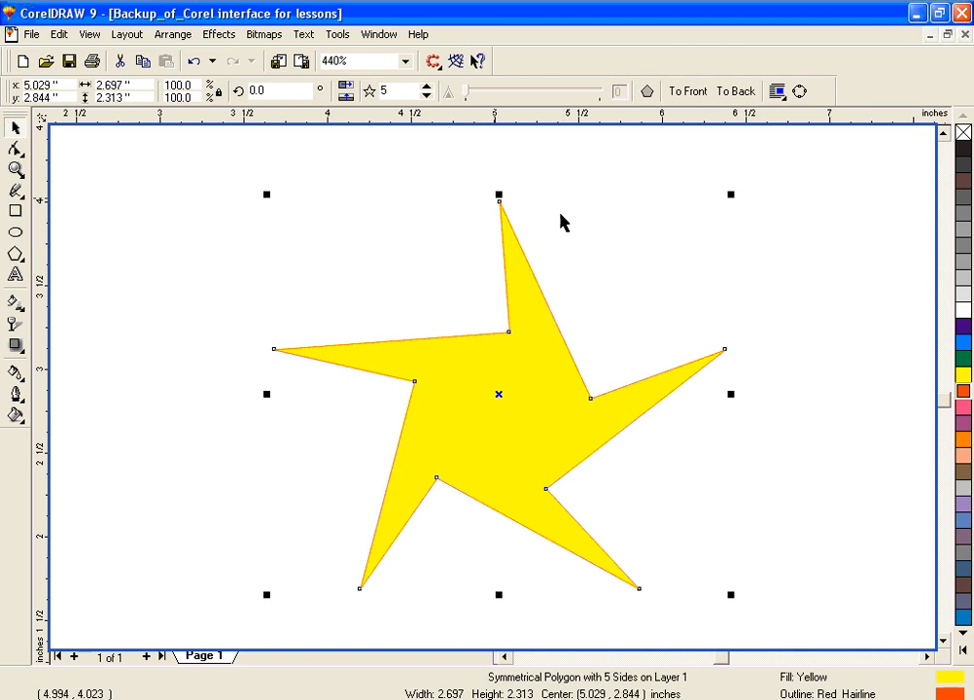
{"action": "left_click", "coordinate": [14, 397]}
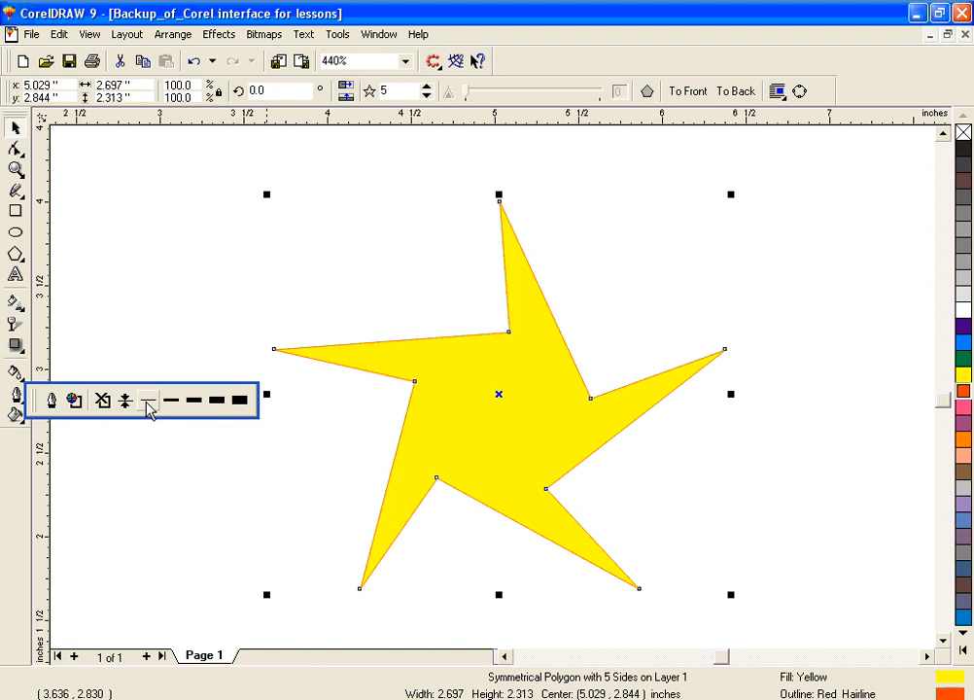
{"action": "left_click", "coordinate": [147, 401]}
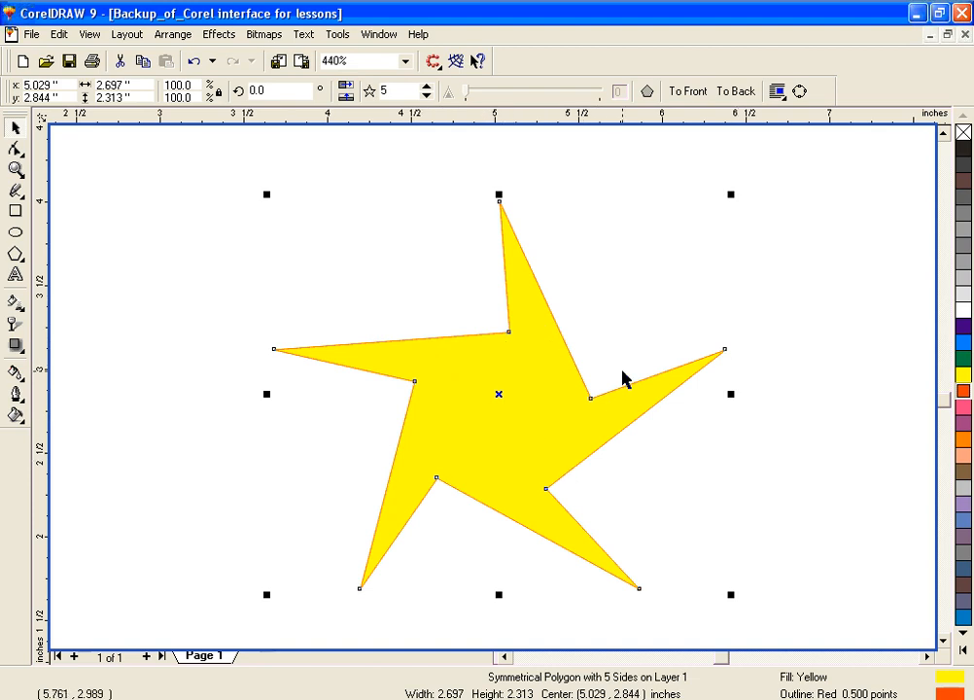
{"action": "left_click", "coordinate": [15, 395]}
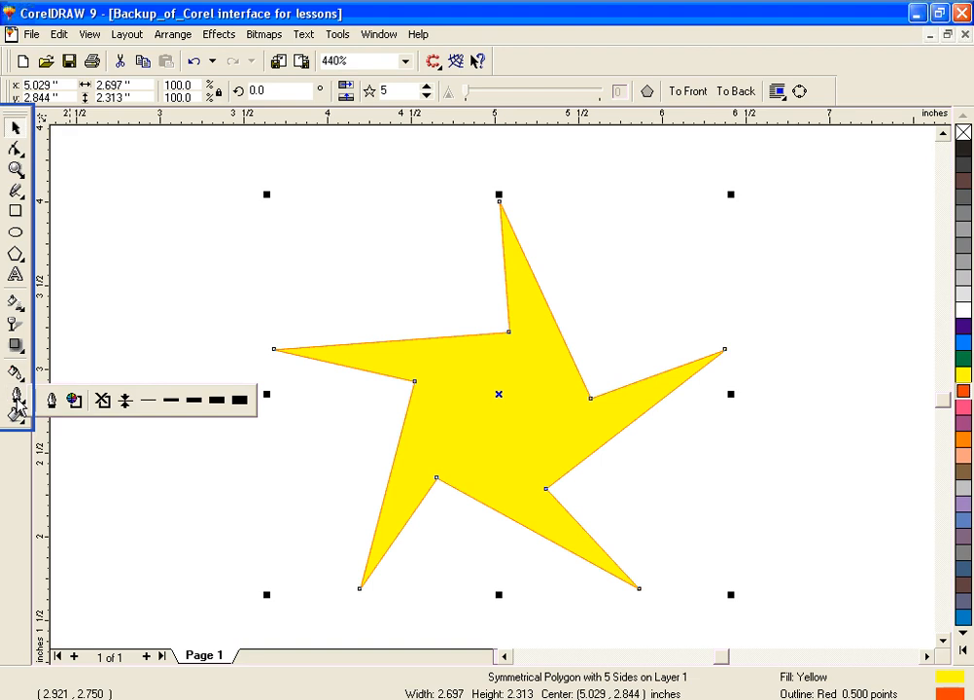
{"action": "left_click", "coordinate": [191, 401]}
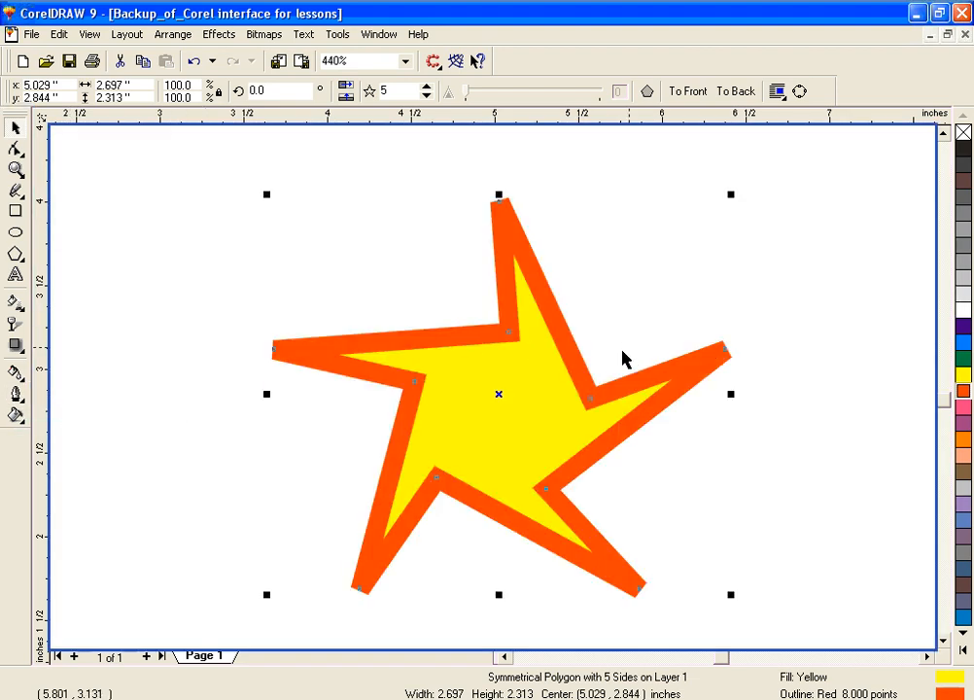
Step: Try the next thicker preset outline on the star and undo it
{"action": "left_click", "coordinate": [15, 394]}
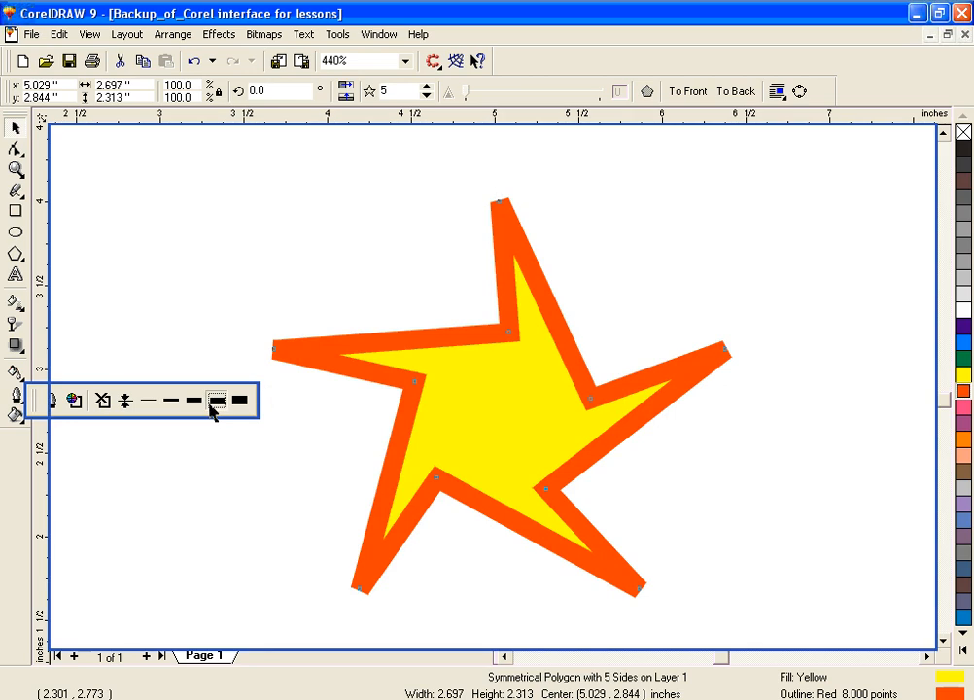
{"action": "left_click", "coordinate": [213, 404]}
{"action": "key", "text": "ctrl+z"}
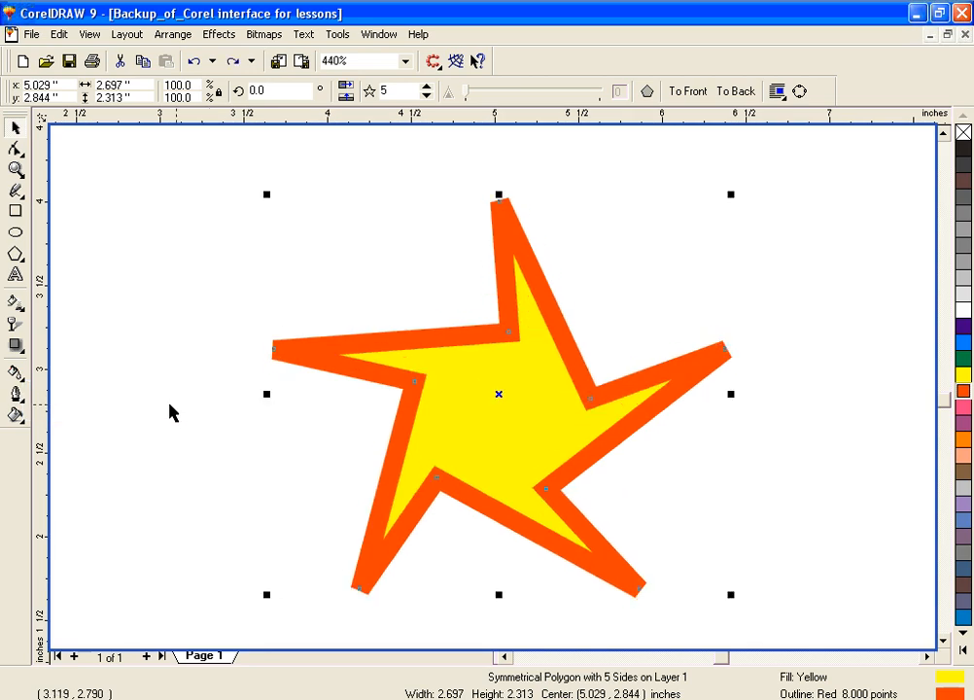
Step: Set the star's outline width to the 2-point preset
{"action": "left_click", "coordinate": [16, 394]}
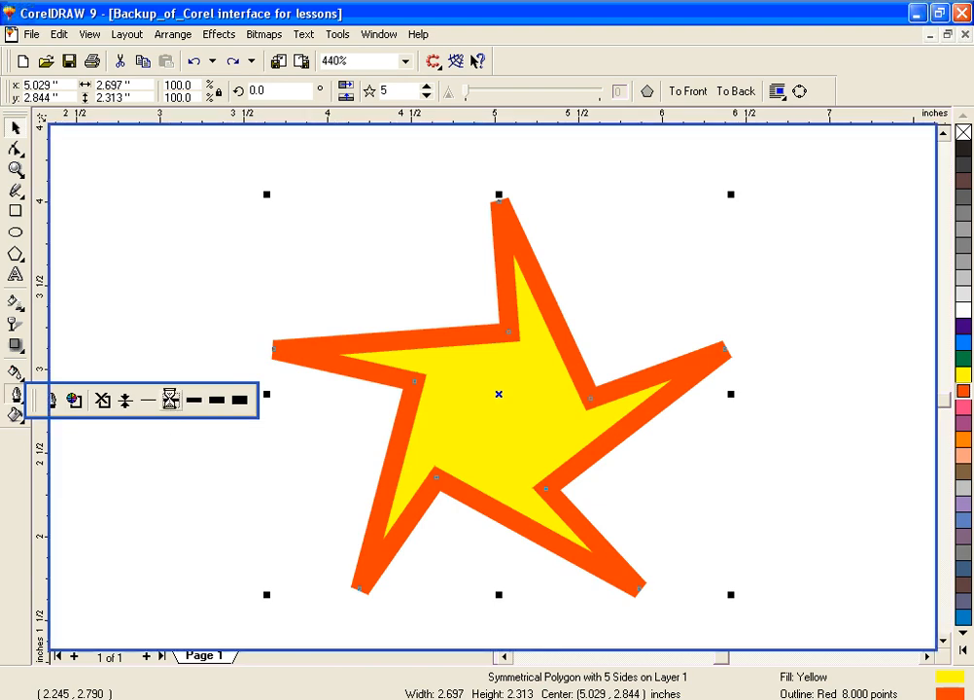
{"action": "left_click", "coordinate": [170, 403]}
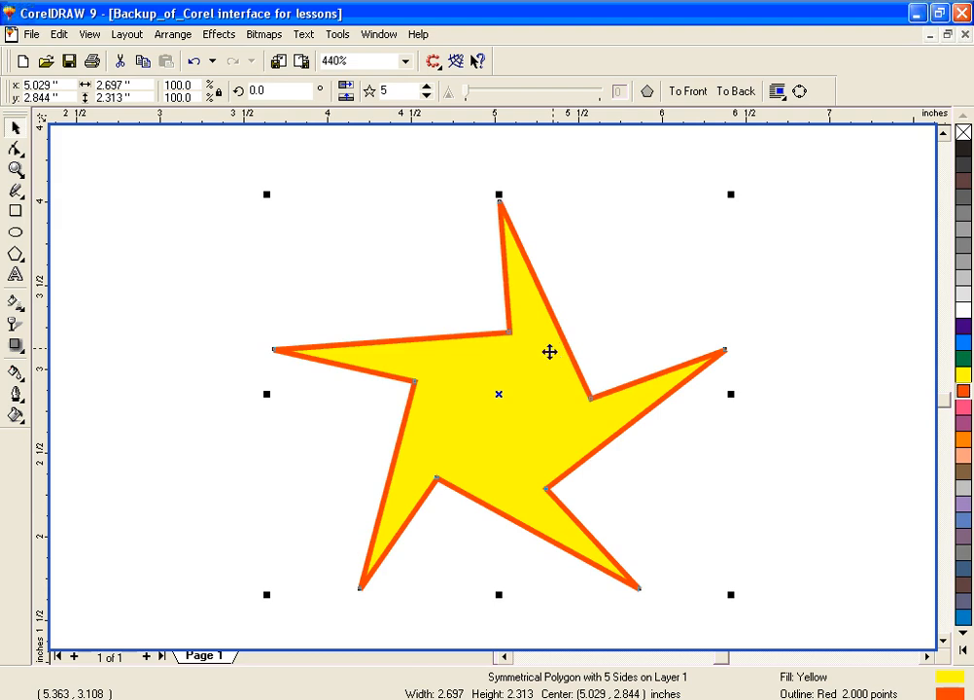
Step: Remove the star's outline completely and reapply a 2-point outline
{"action": "left_click", "coordinate": [16, 397]}
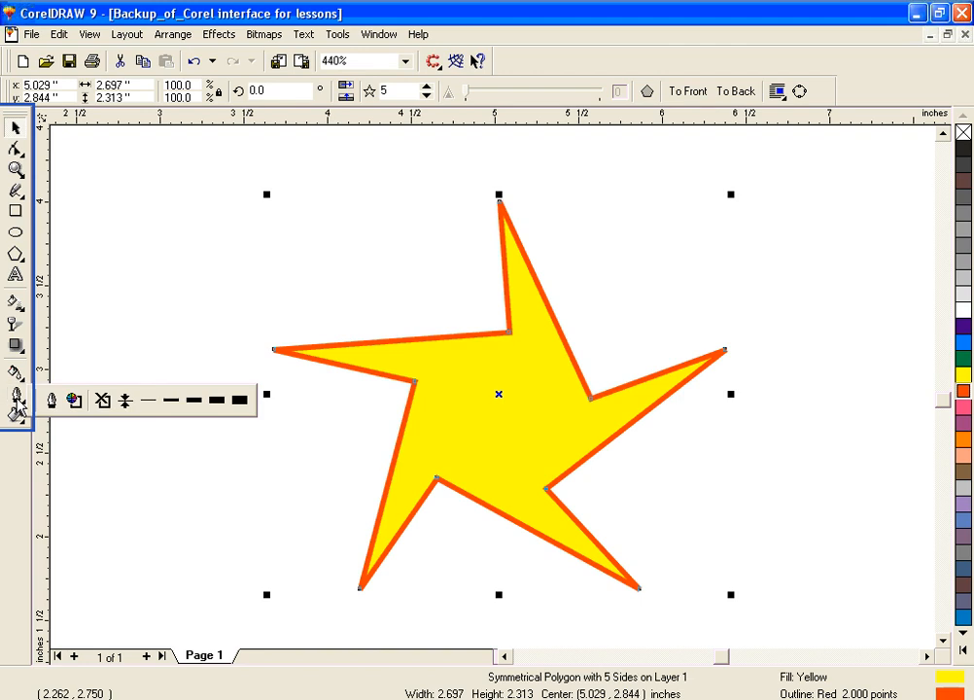
{"action": "left_click", "coordinate": [102, 400]}
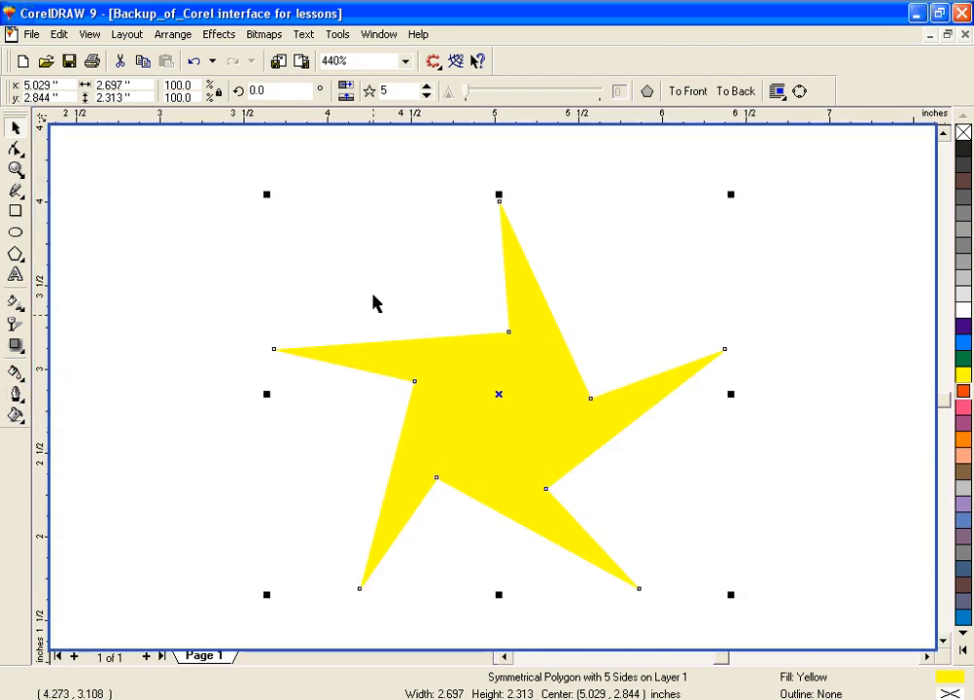
{"action": "left_click", "coordinate": [15, 393]}
{"action": "left_click", "coordinate": [171, 402]}
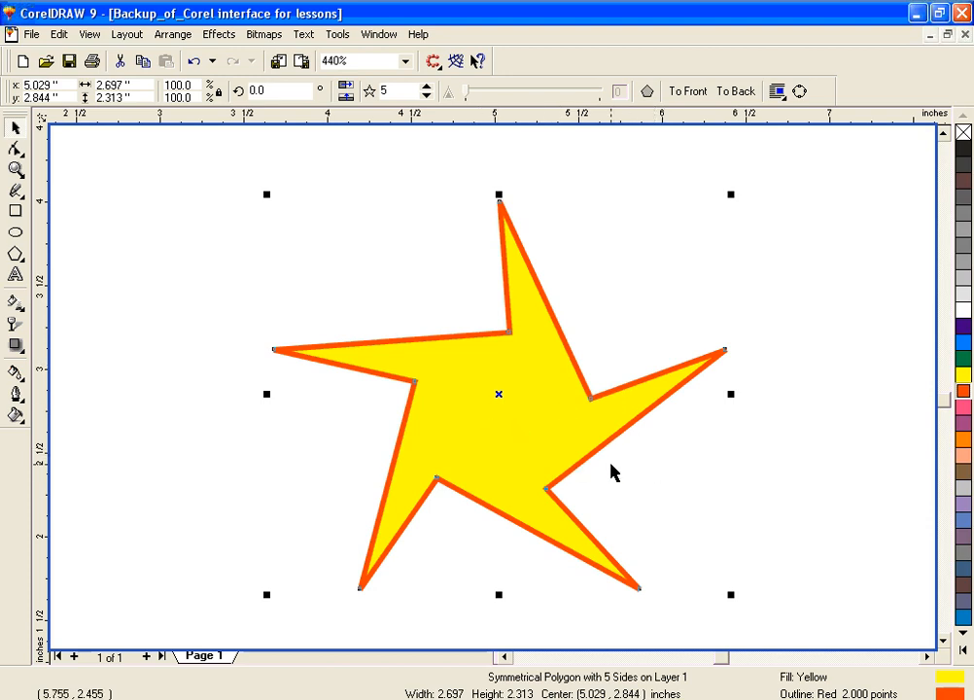
Step: Try a red fill and a cyan outline on the star, ending with a 20% Black outline and a yellow fill
{"action": "left_click", "coordinate": [962, 392]}
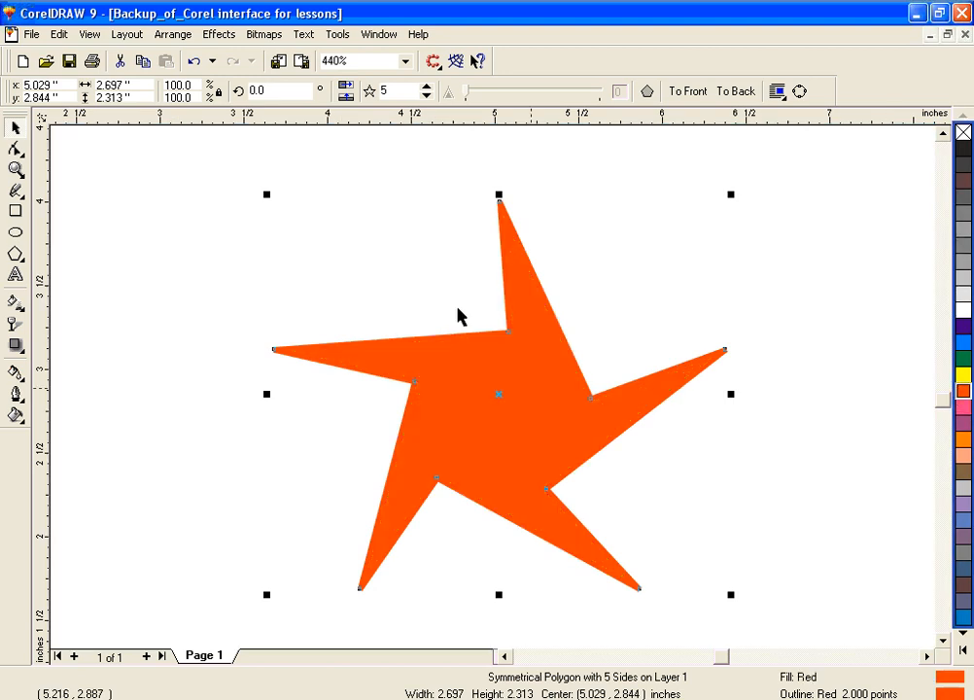
{"action": "right_click", "coordinate": [961, 349]}
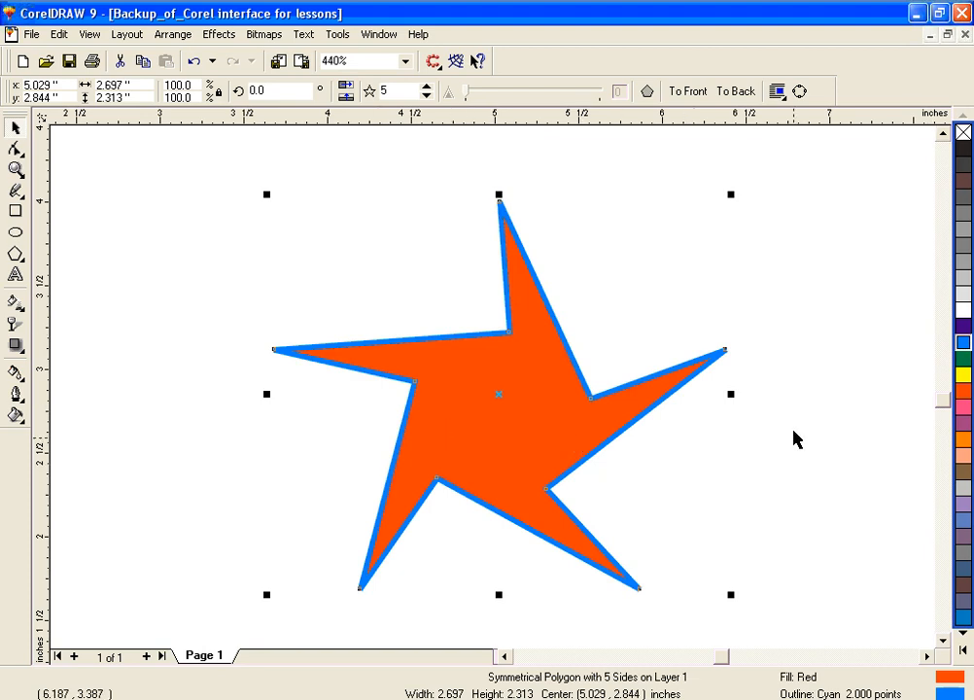
{"action": "right_click", "coordinate": [961, 287]}
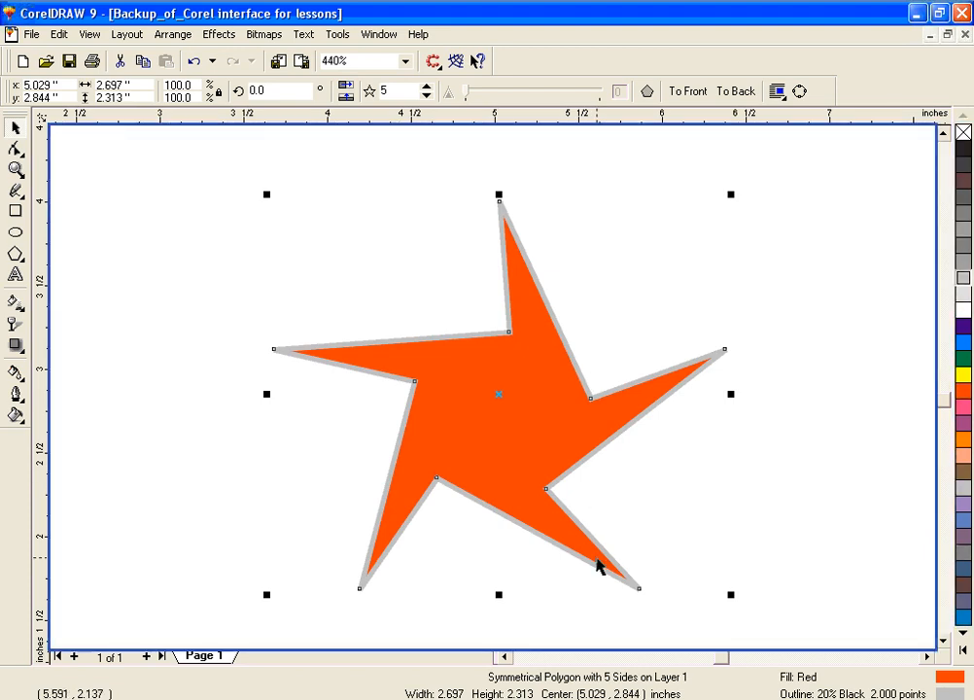
{"action": "left_click", "coordinate": [964, 376]}
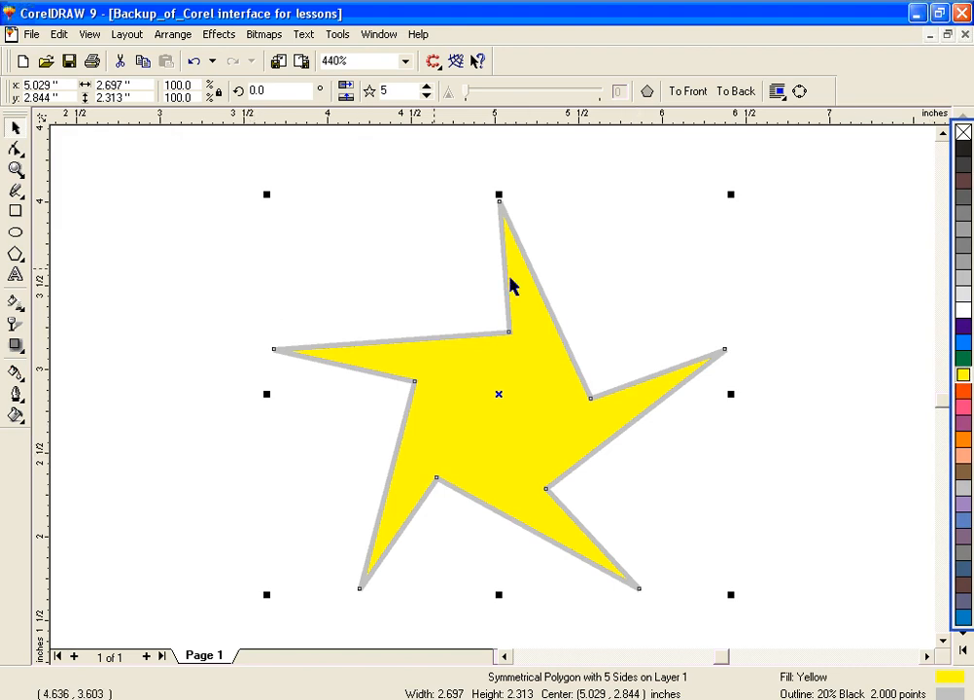
Step: Set the star's outline to a custom CMYK magenta of C:15 M:87 Y:0 K:0
{"action": "left_click", "coordinate": [17, 396]}
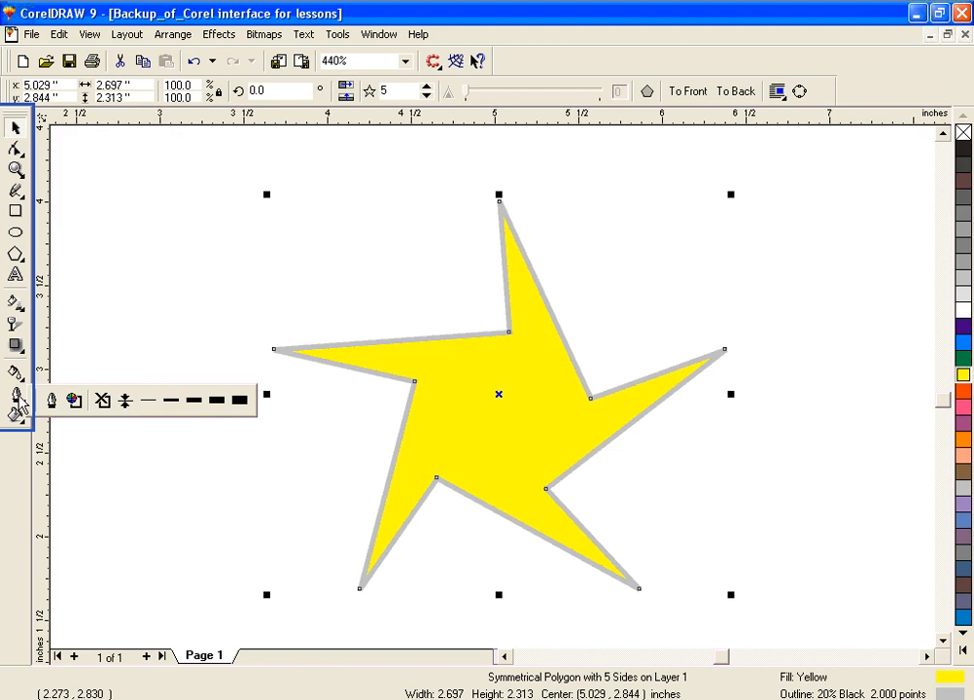
{"action": "left_click", "coordinate": [74, 400]}
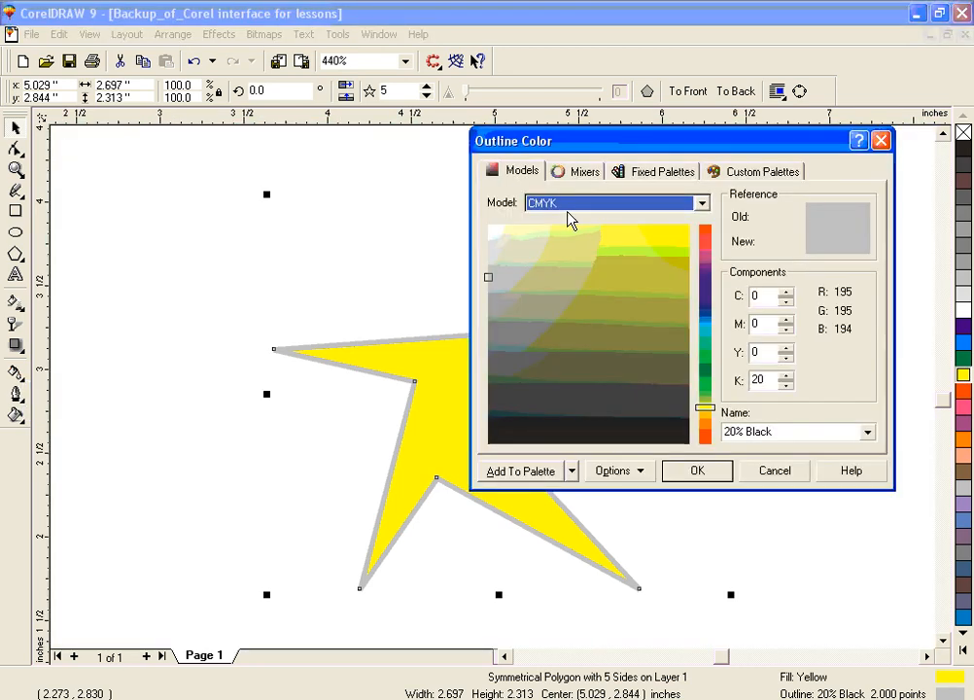
{"action": "left_click_drag", "start_coordinate": [633, 148], "coordinate": [728, 148]}
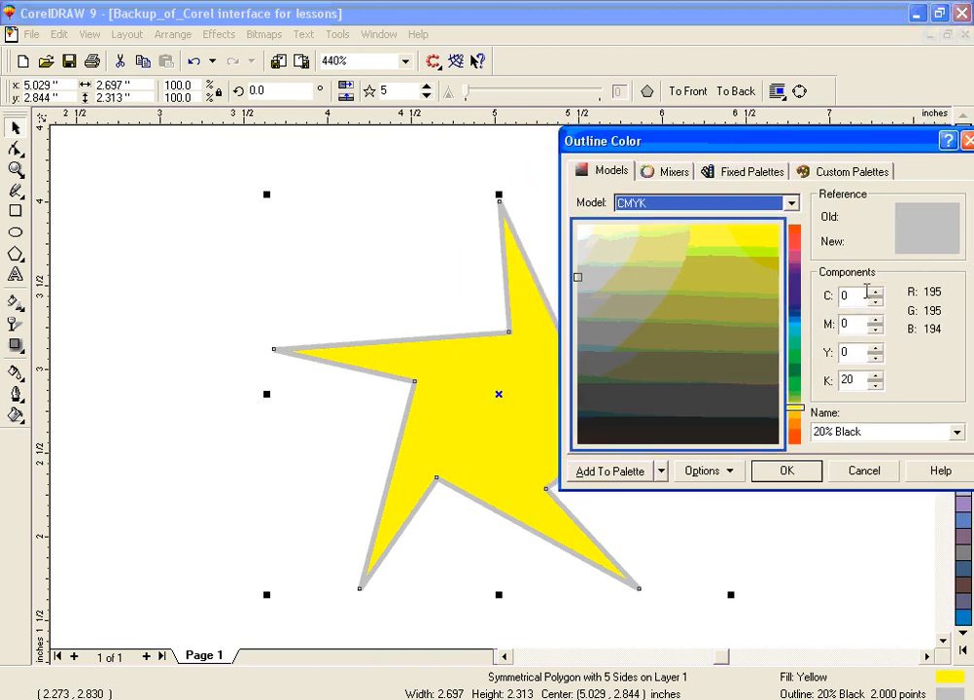
{"action": "left_click", "coordinate": [743, 306]}
{"action": "left_click", "coordinate": [756, 275]}
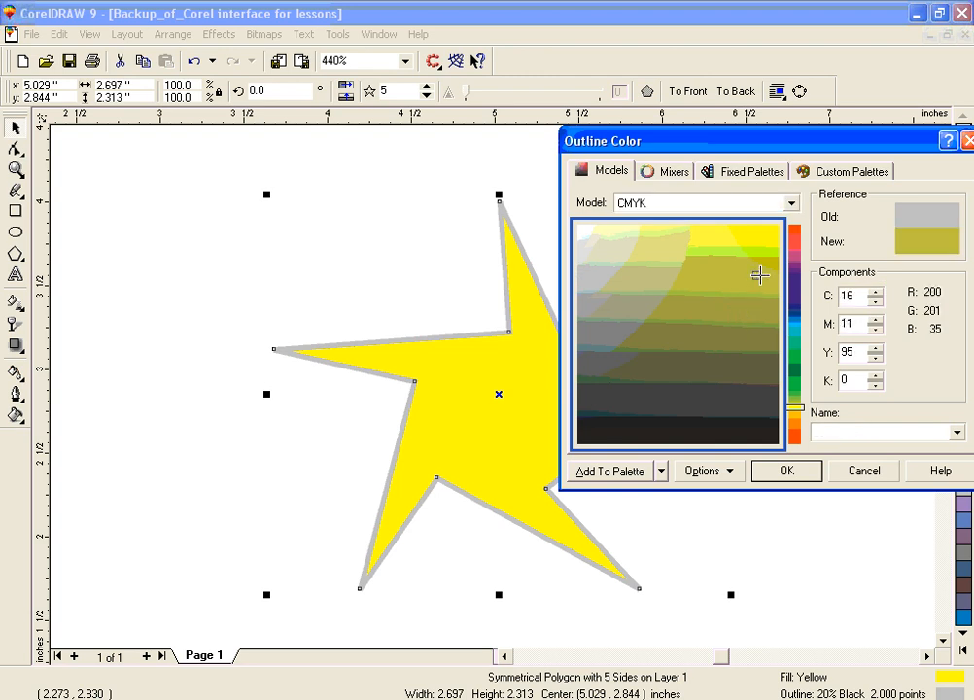
{"action": "left_click", "coordinate": [795, 285]}
{"action": "left_click", "coordinate": [791, 251]}
{"action": "left_click", "coordinate": [711, 251]}
{"action": "left_click", "coordinate": [792, 470]}
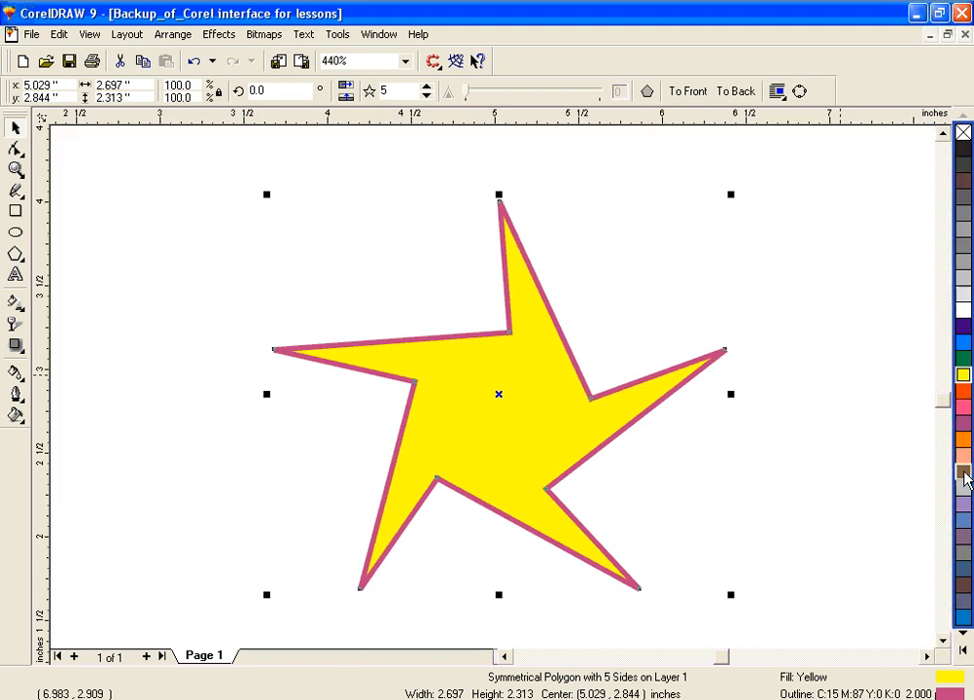
Step: Set the star's outline width to 2.5 points in the Outline Pen settings
{"action": "left_click", "coordinate": [16, 396]}
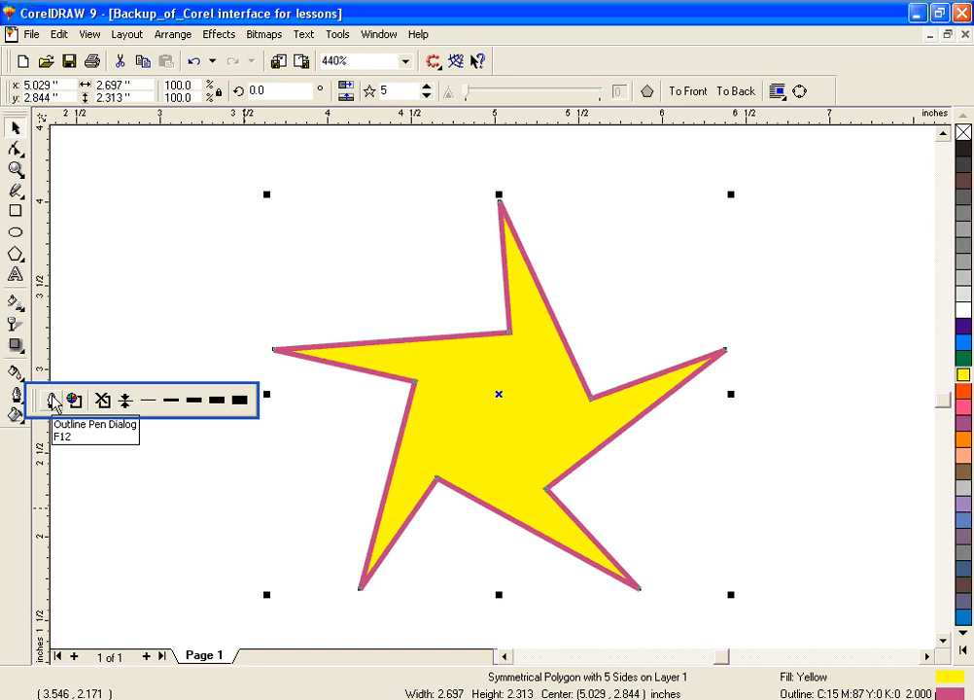
{"action": "left_click", "coordinate": [52, 407]}
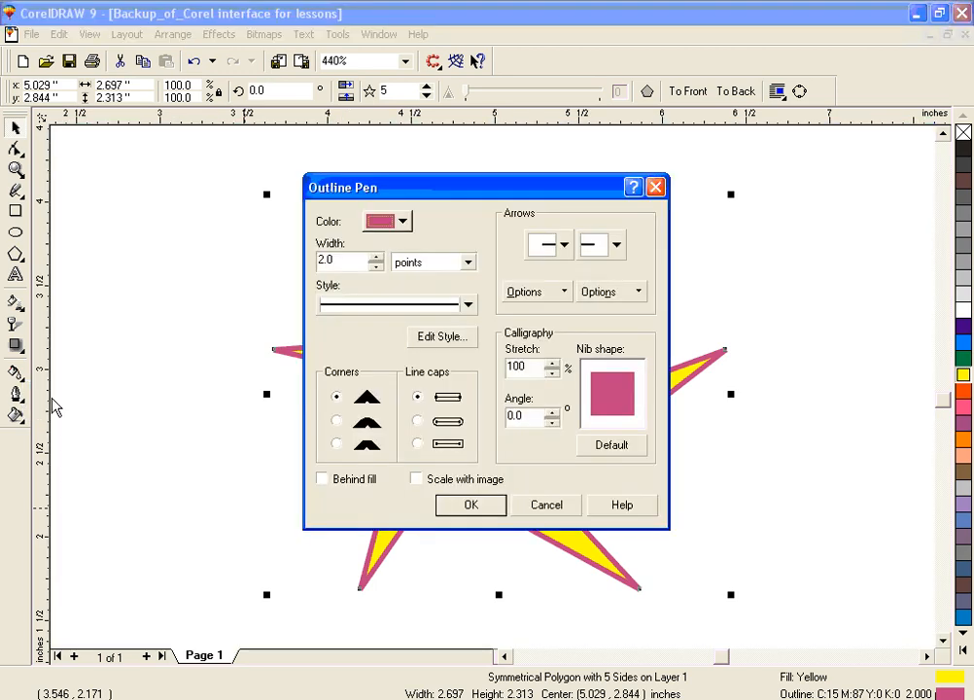
{"action": "left_click_drag", "start_coordinate": [377, 191], "coordinate": [659, 196]}
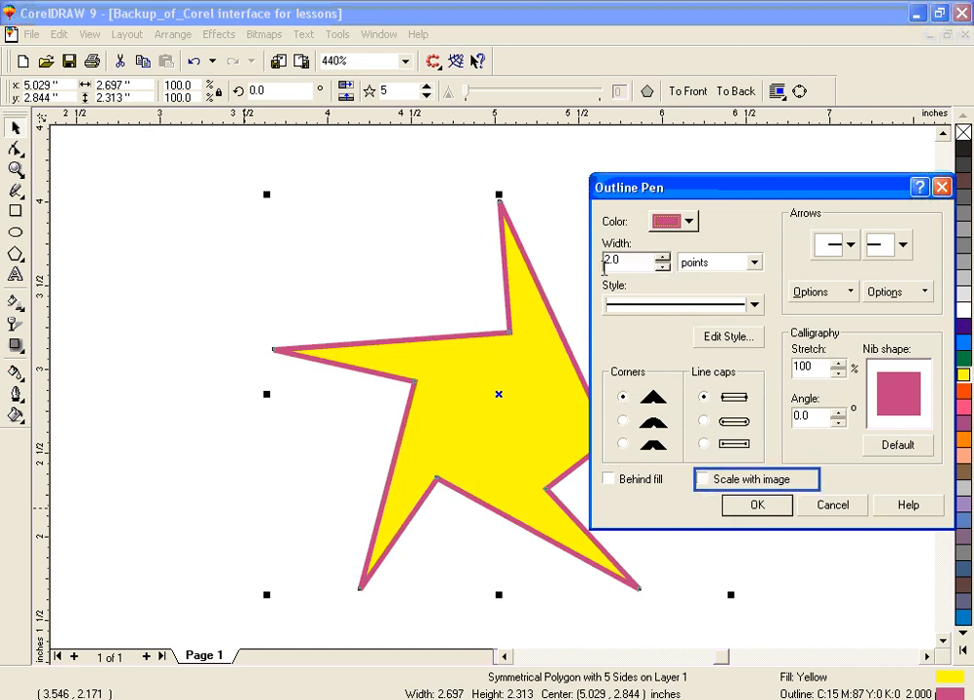
{"action": "left_click", "coordinate": [663, 257]}
{"action": "left_click", "coordinate": [663, 257]}
{"action": "left_click", "coordinate": [663, 256]}
{"action": "left_click", "coordinate": [663, 257]}
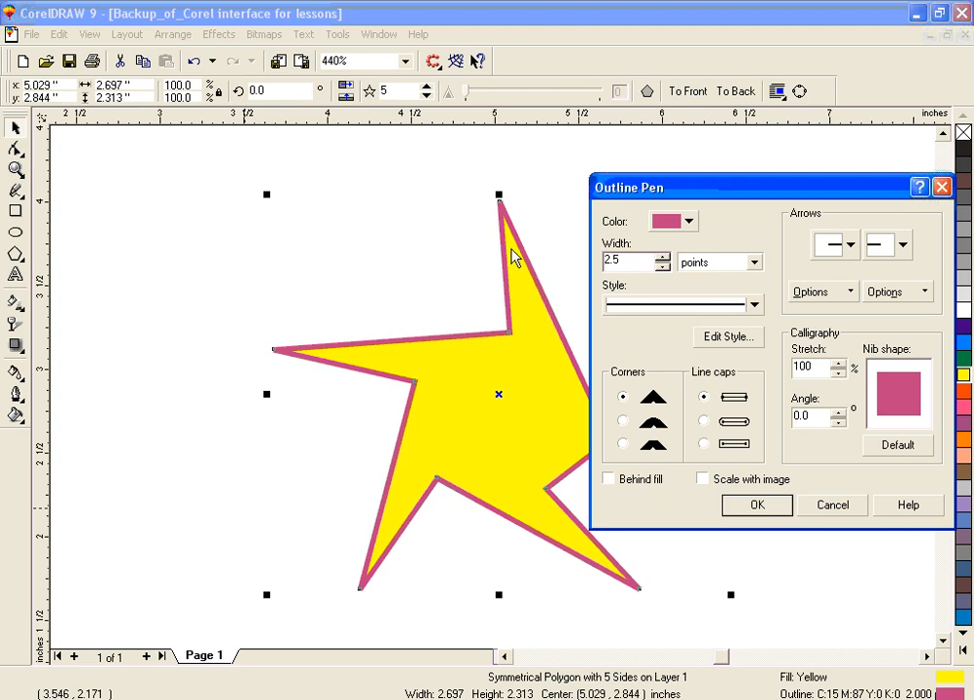
Step: Give the star's outline the first dotted line style and a red colour, and apply the settings
{"action": "left_click", "coordinate": [754, 306]}
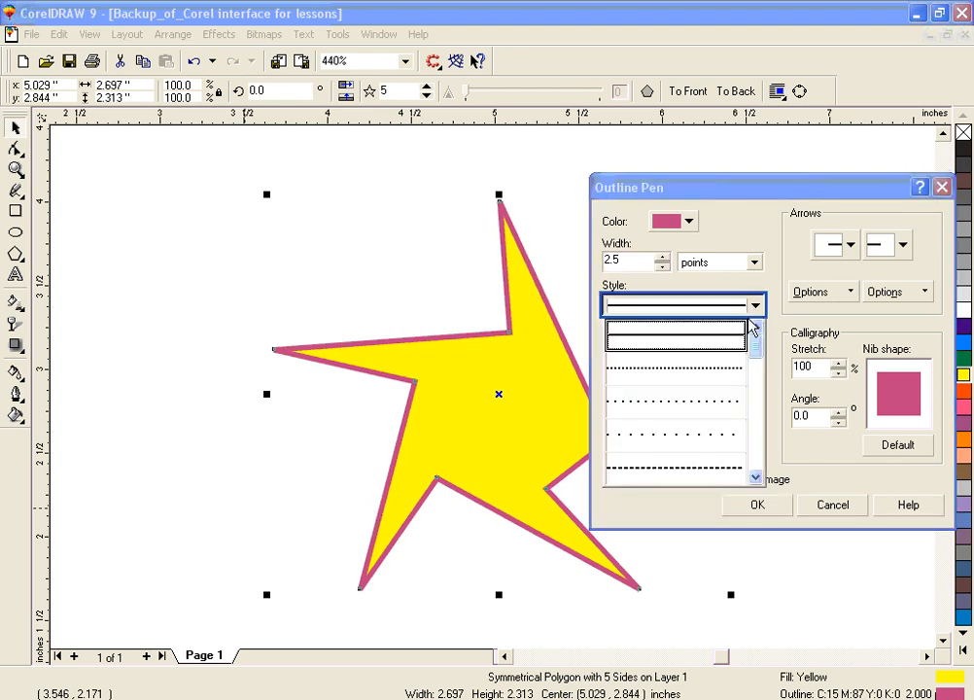
{"action": "left_click", "coordinate": [721, 371]}
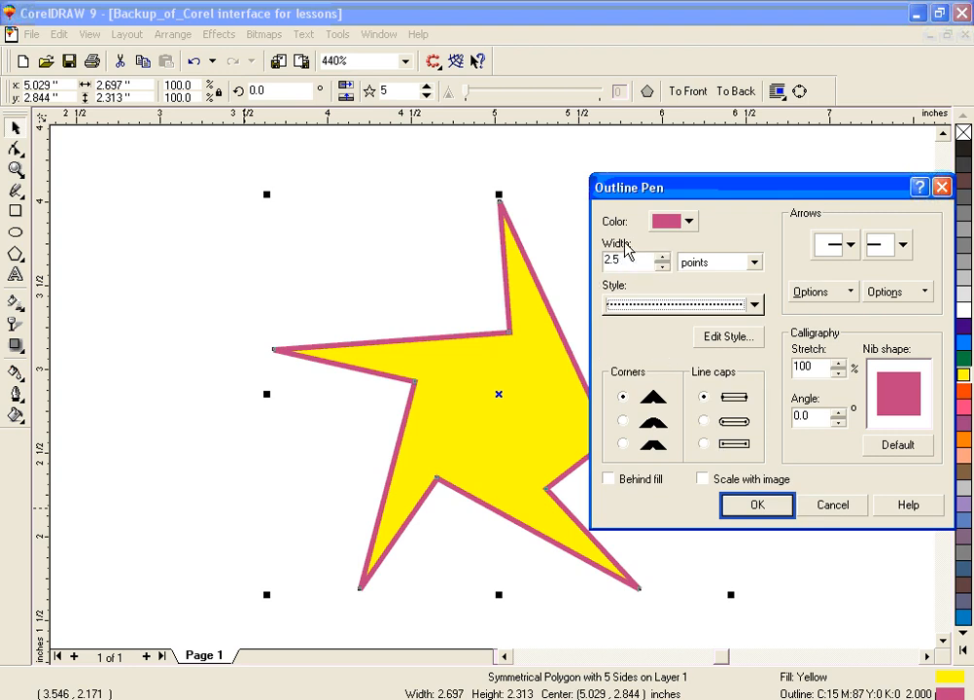
{"action": "left_click", "coordinate": [689, 221]}
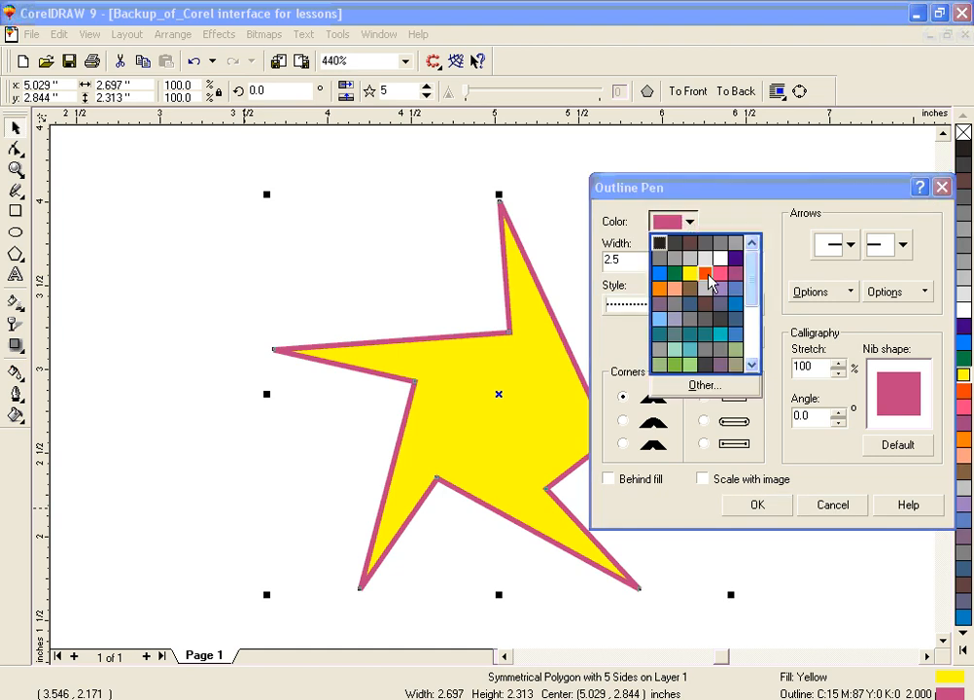
{"action": "left_click", "coordinate": [704, 276]}
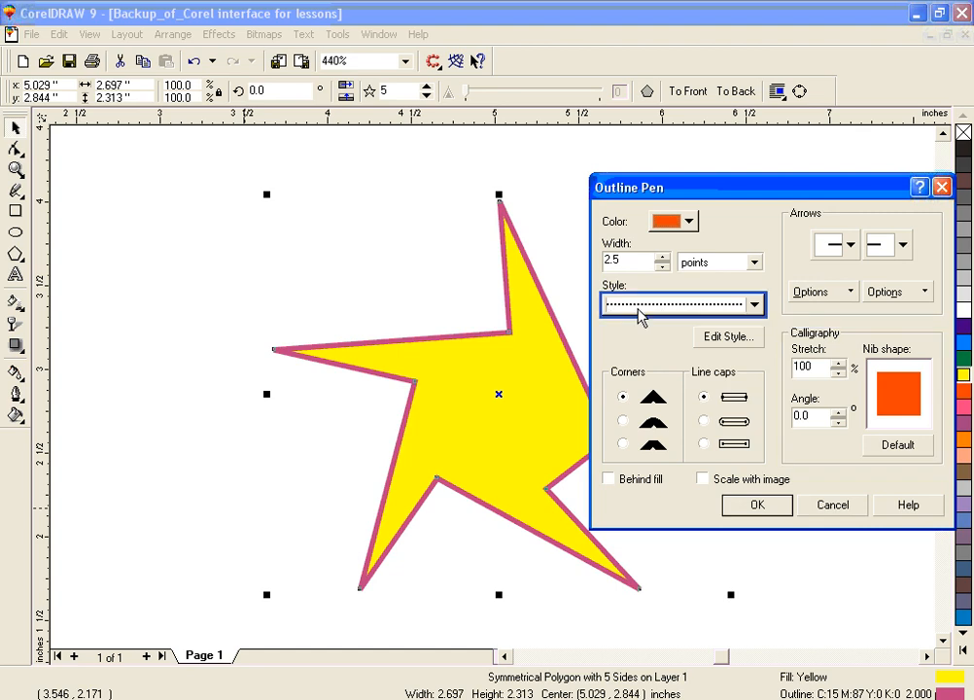
{"action": "left_click", "coordinate": [756, 505]}
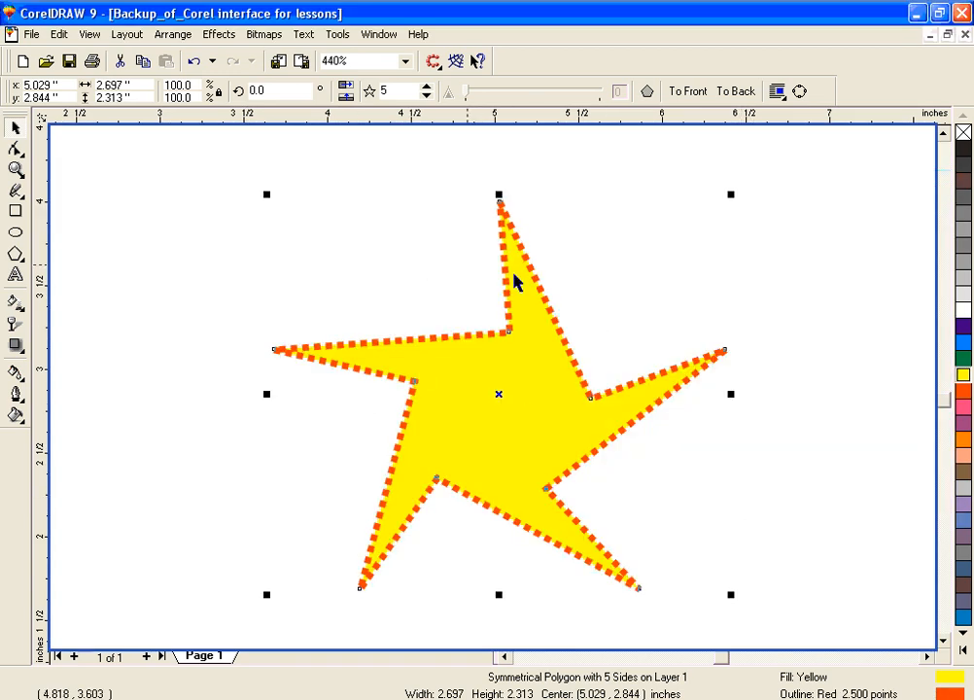
Step: Set the star's outline to the 2-point preset width and change its line style to a dash-dot pattern
{"action": "left_click", "coordinate": [17, 393]}
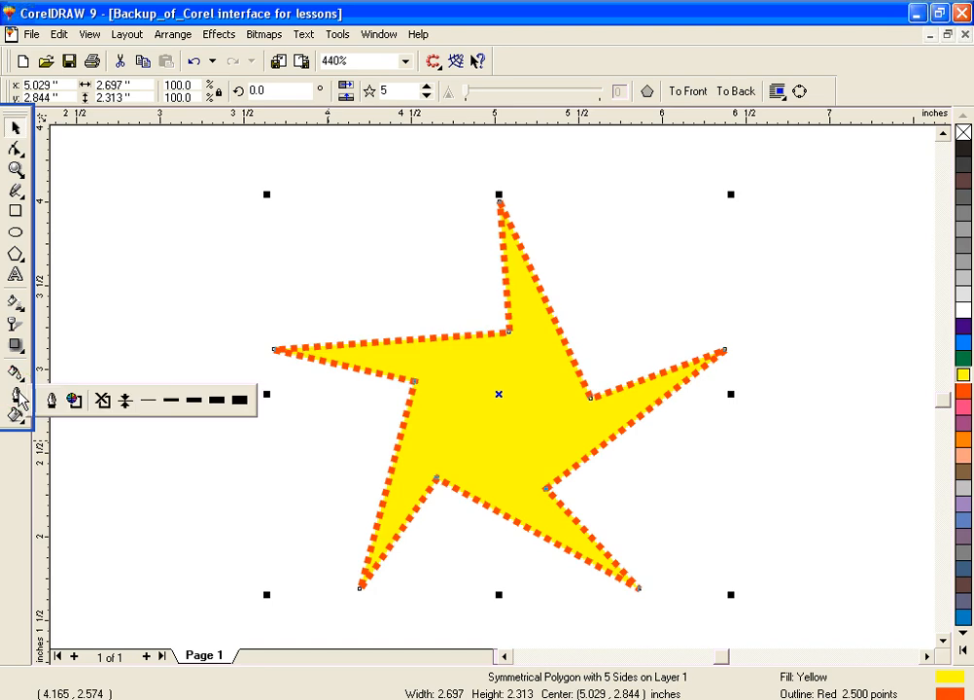
{"action": "left_click", "coordinate": [177, 408]}
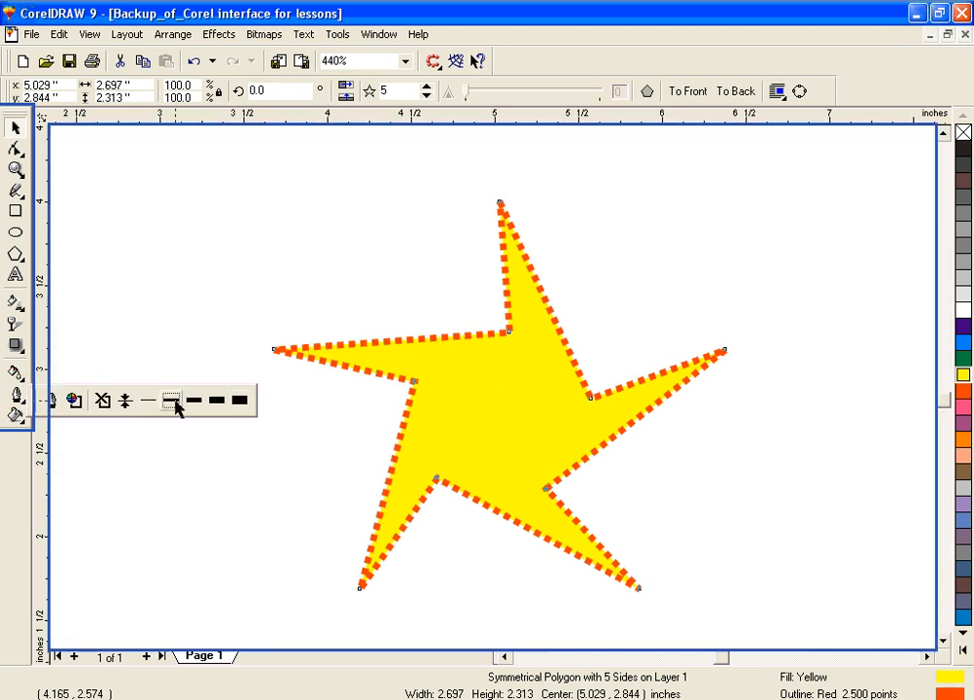
{"action": "left_click", "coordinate": [17, 393]}
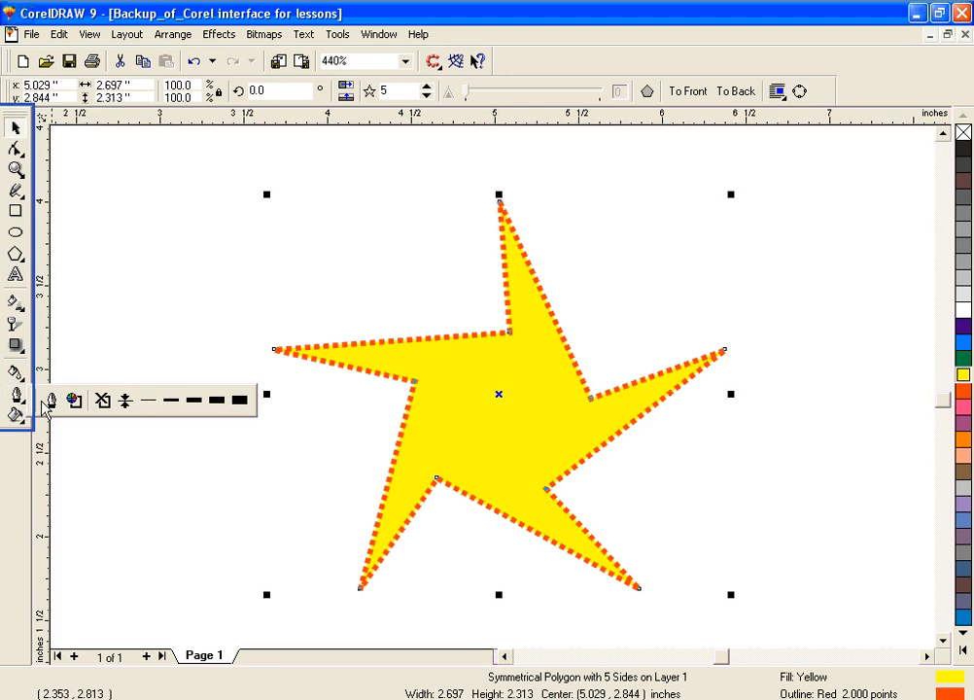
{"action": "left_click", "coordinate": [48, 400]}
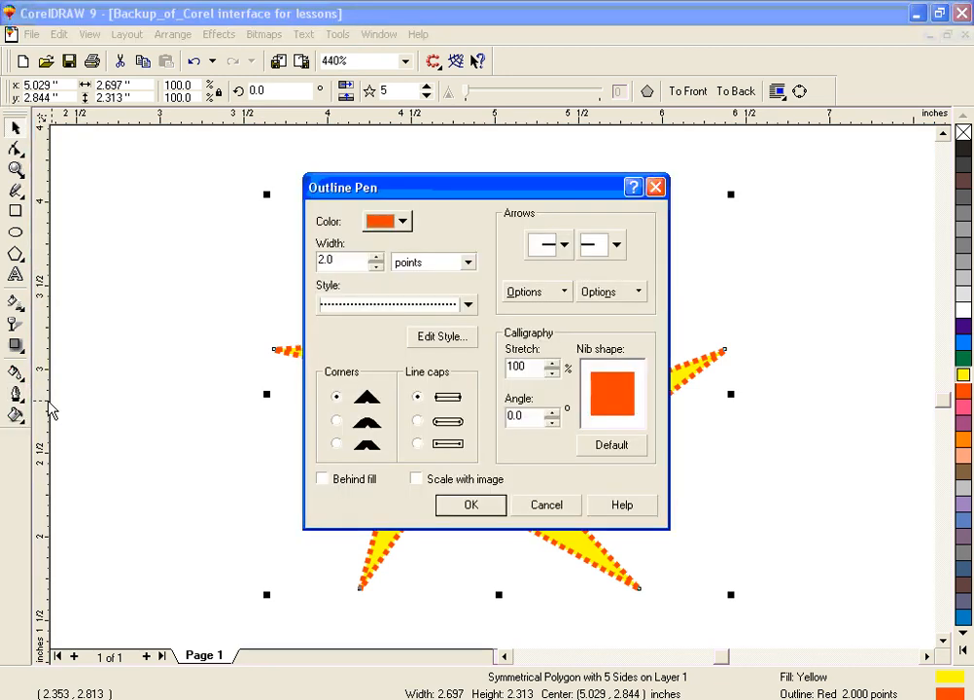
{"action": "left_click_drag", "start_coordinate": [448, 190], "coordinate": [734, 161]}
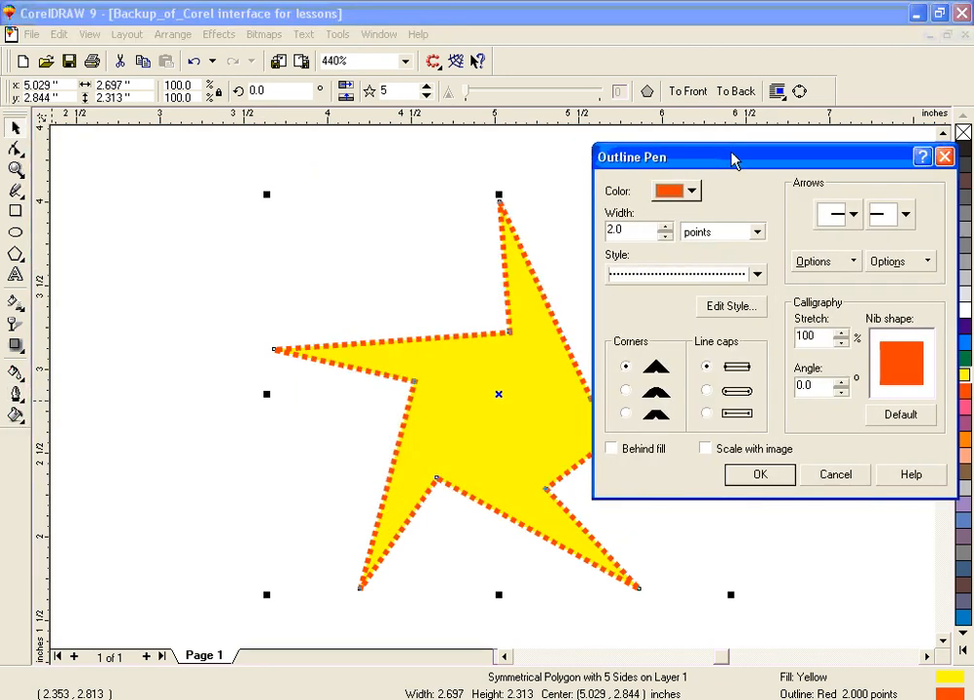
{"action": "left_click", "coordinate": [756, 274]}
{"action": "left_click_drag", "start_coordinate": [758, 309], "coordinate": [759, 428]}
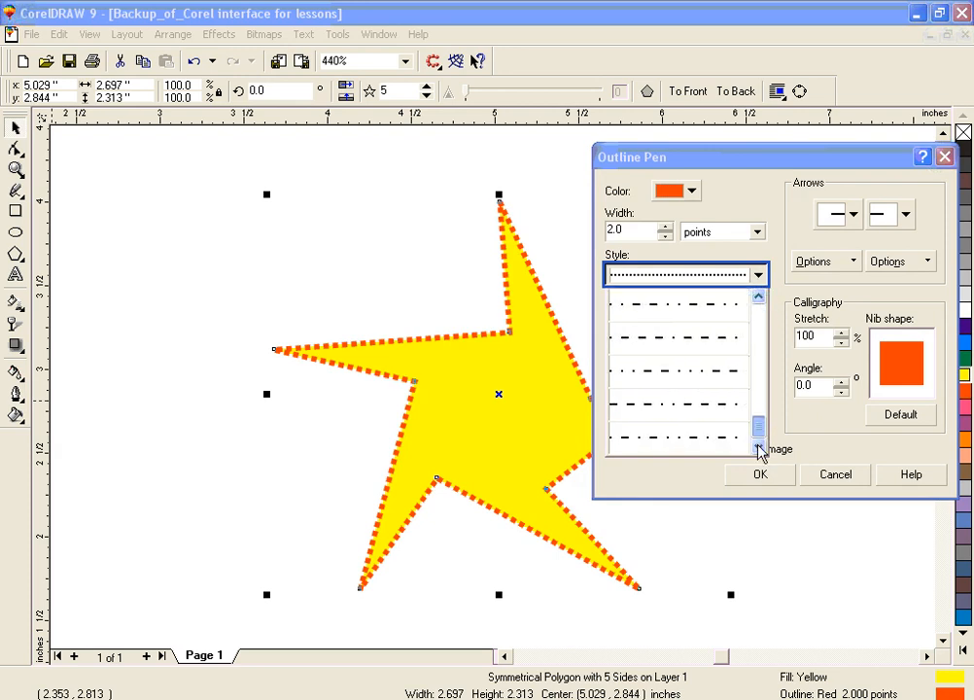
{"action": "left_click", "coordinate": [711, 338]}
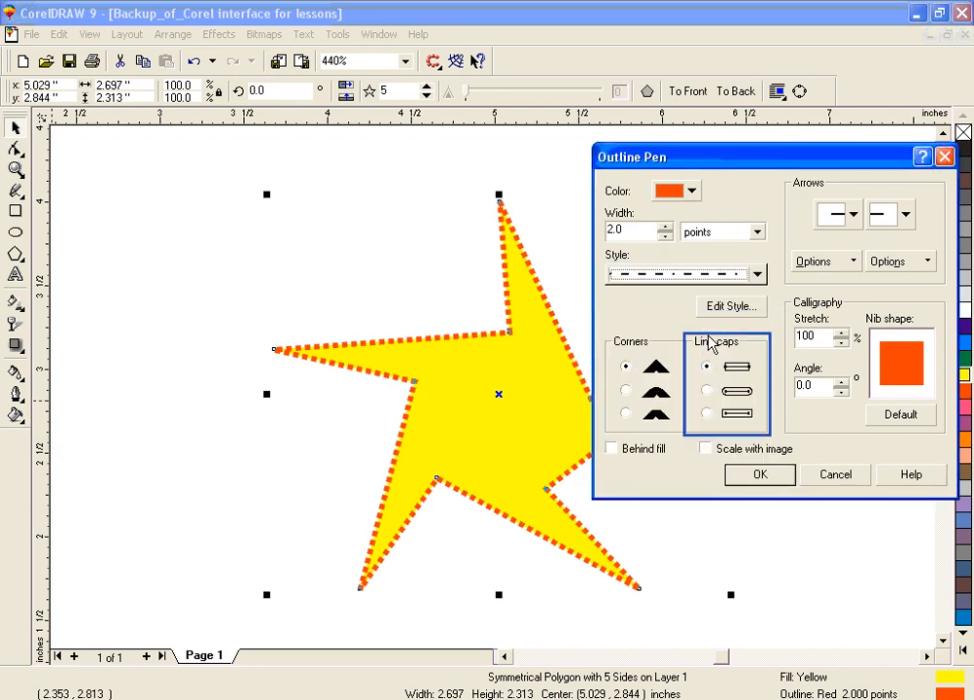
{"action": "left_click", "coordinate": [774, 480]}
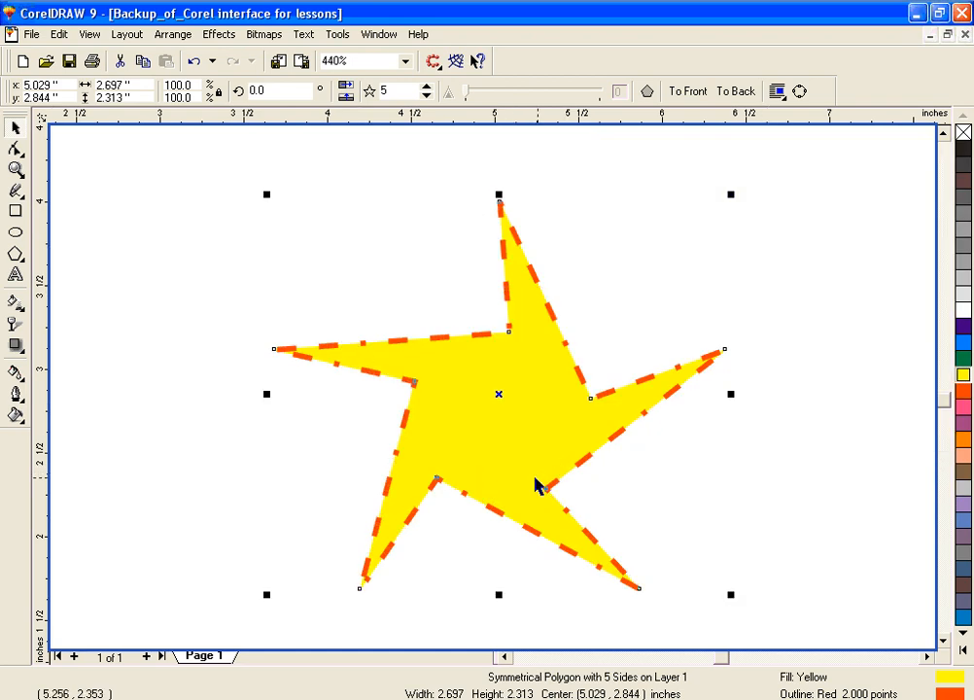
{"action": "left_click", "coordinate": [17, 400]}
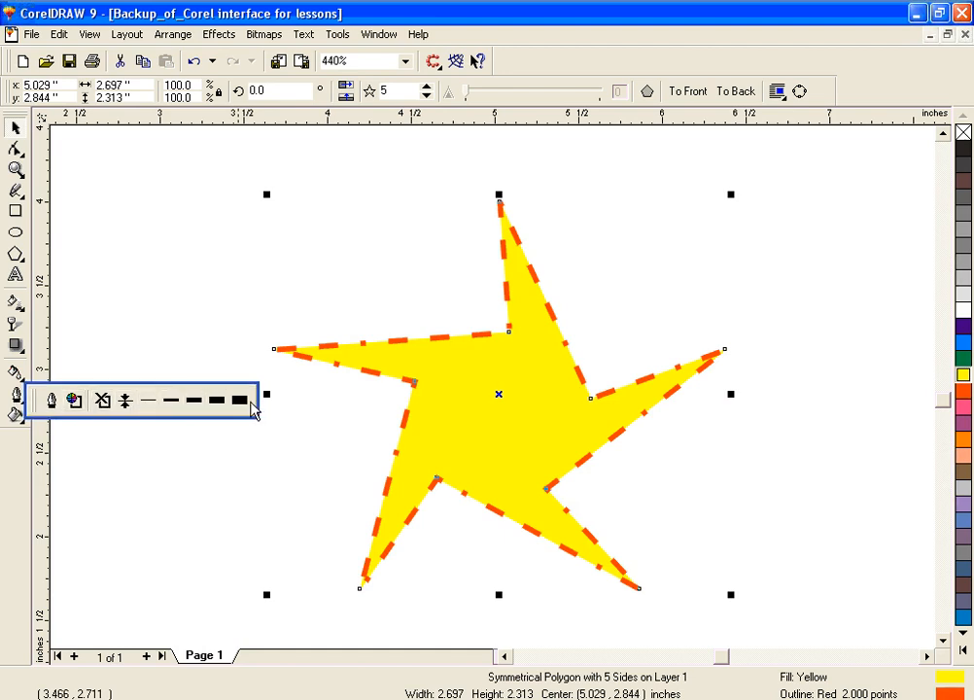
{"action": "left_click", "coordinate": [536, 482]}
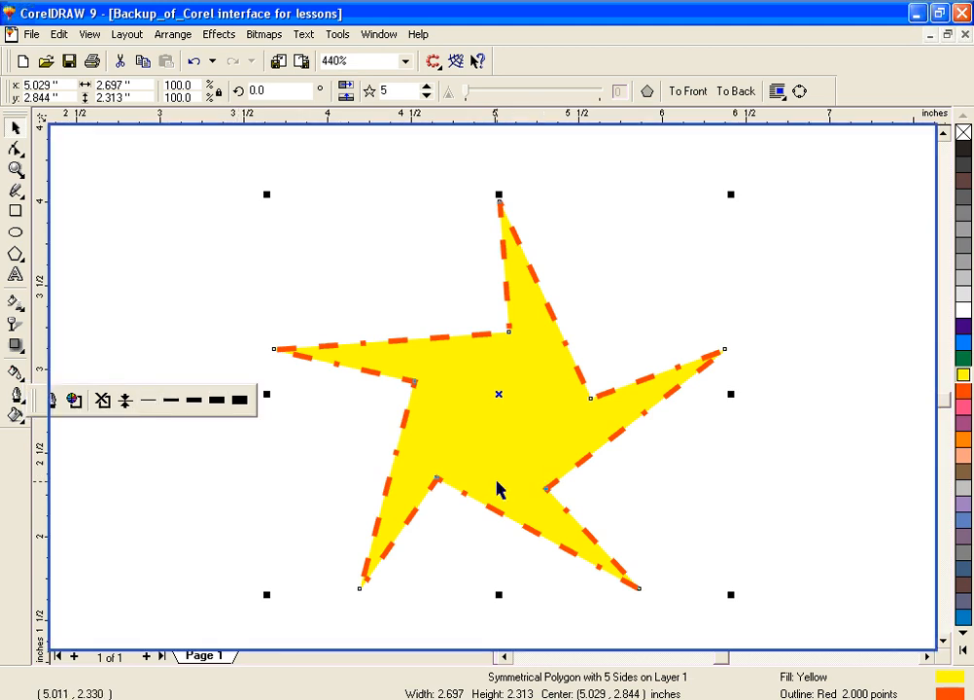
{"action": "left_click", "coordinate": [77, 402]}
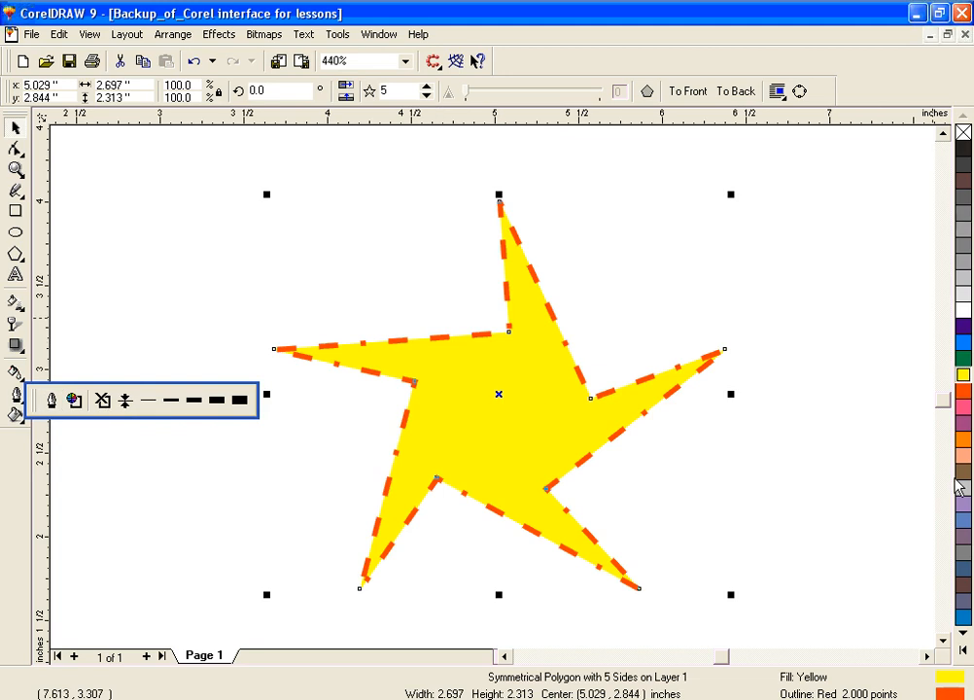
Step: Recolour the star's dash-dot outline in turn with cyan, green, 80% Black and pink from the colour palette
{"action": "right_click", "coordinate": [961, 393]}
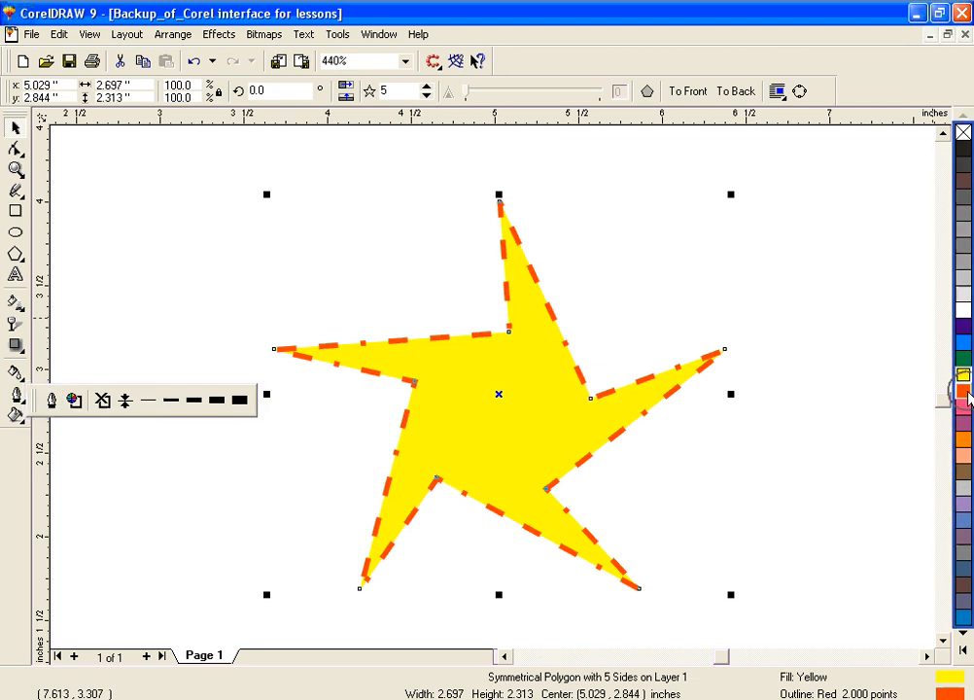
{"action": "right_click", "coordinate": [960, 348]}
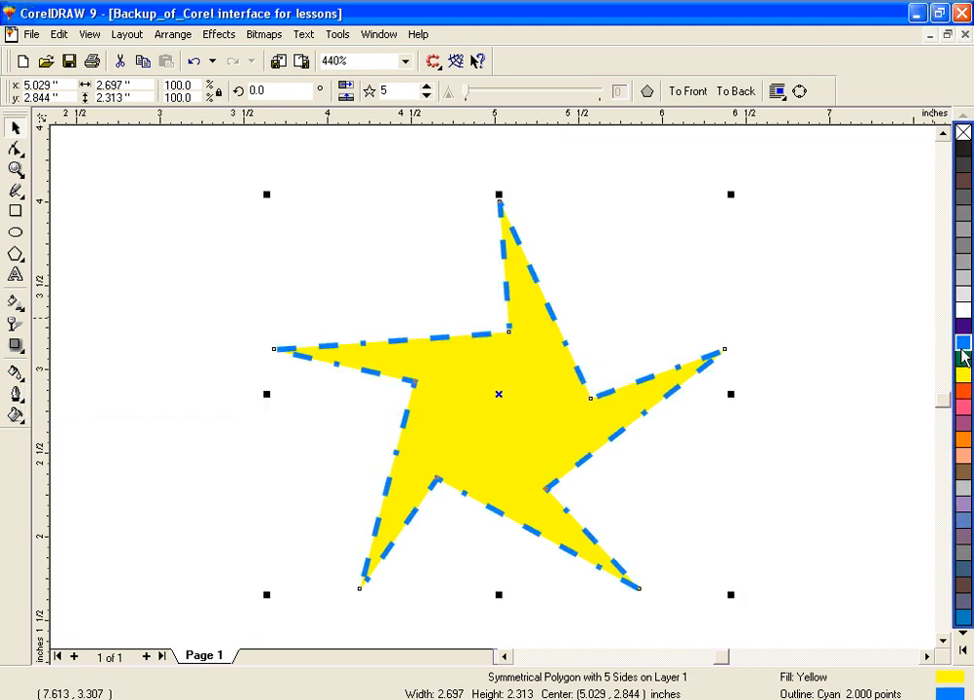
{"action": "right_click", "coordinate": [963, 359]}
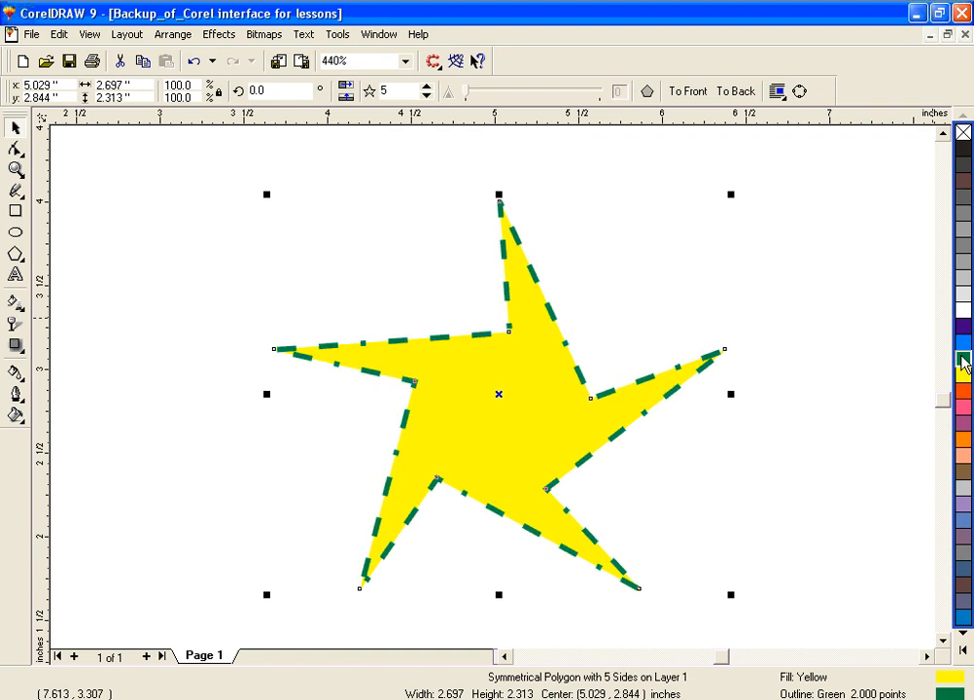
{"action": "right_click", "coordinate": [962, 180]}
{"action": "right_click", "coordinate": [964, 406]}
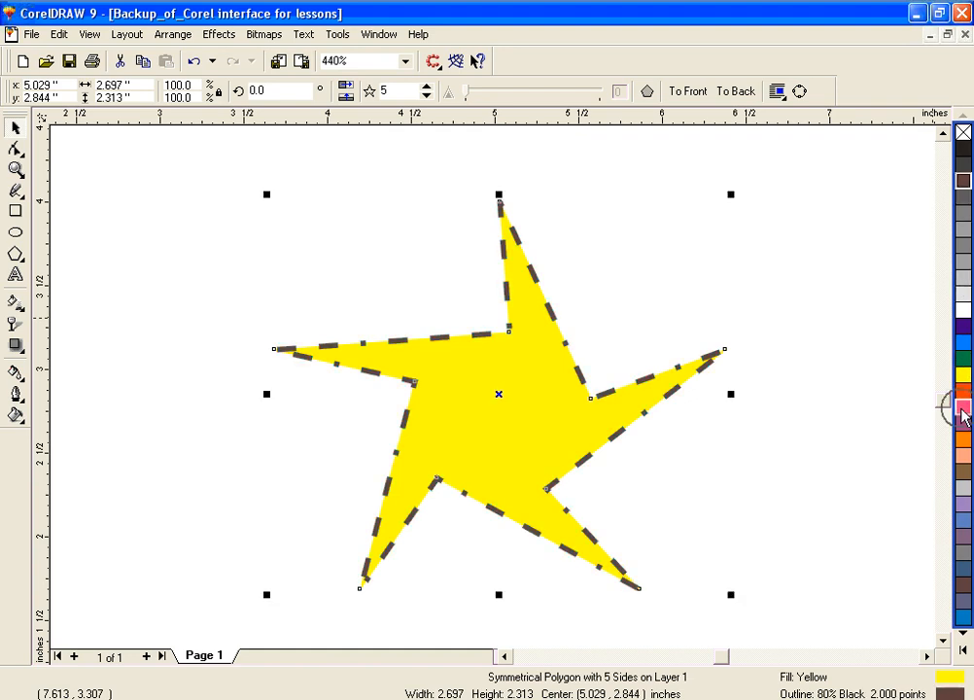
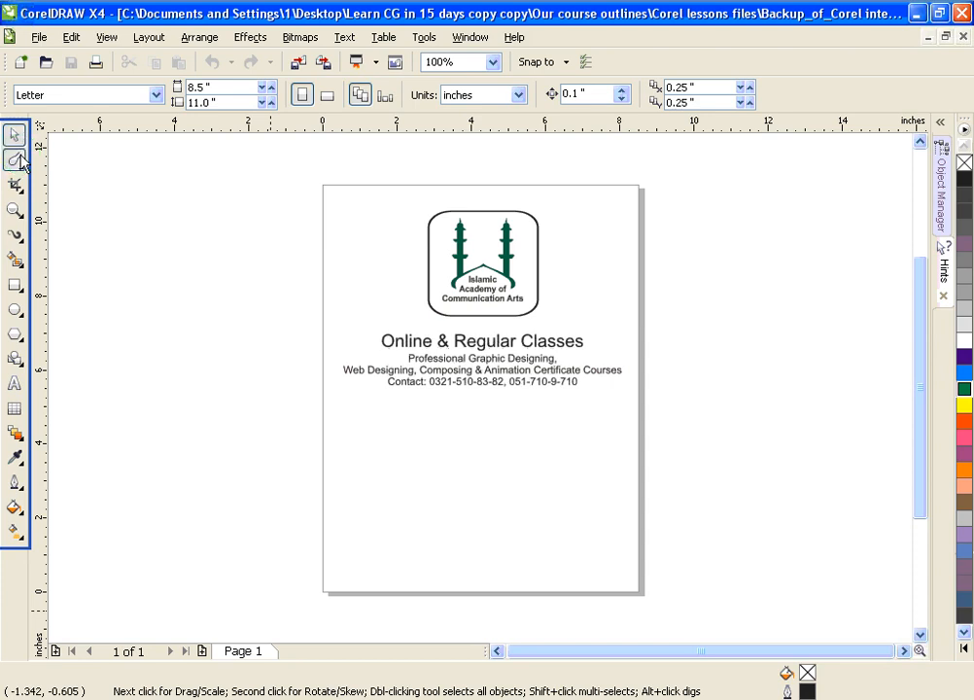
Step: Activate the Shape tool and switch to the Smudge Brush from the same tool group
{"action": "left_click", "coordinate": [17, 161]}
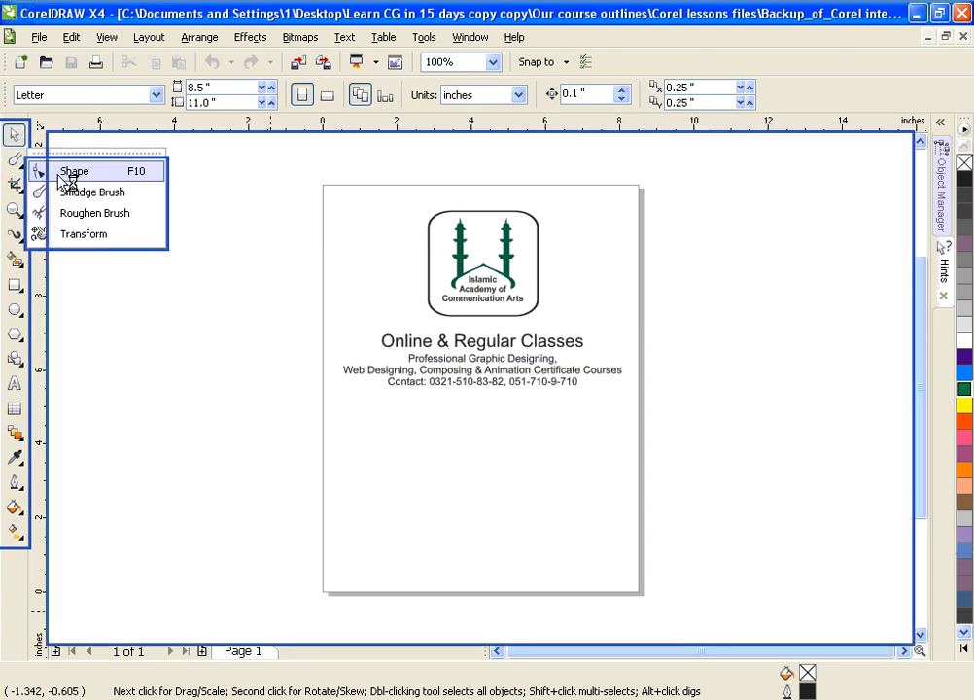
{"action": "left_click", "coordinate": [15, 137]}
{"action": "left_click", "coordinate": [15, 159]}
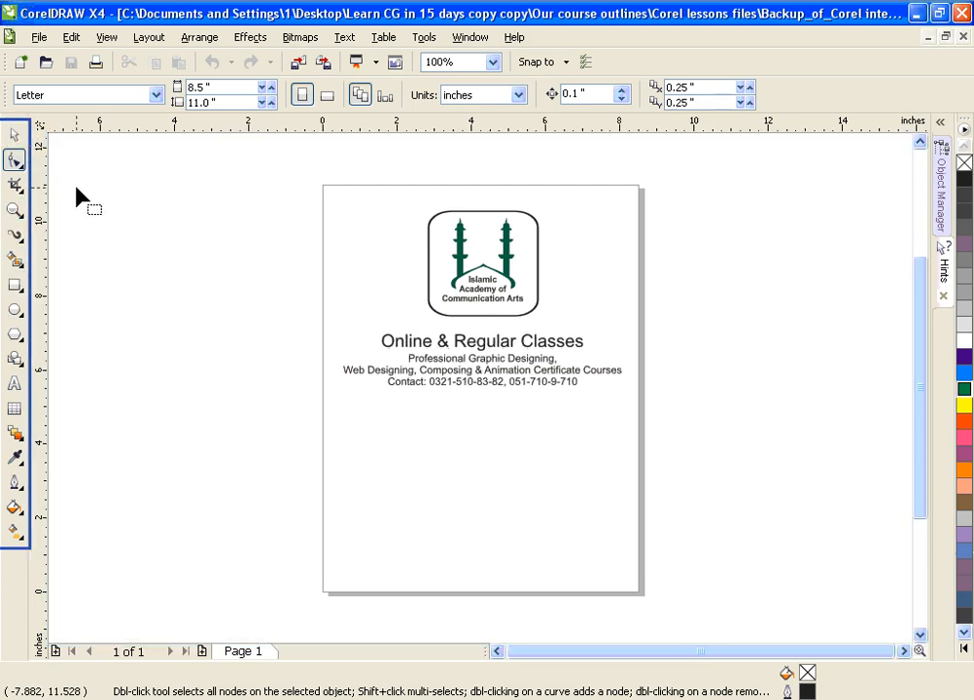
{"action": "left_click", "coordinate": [14, 160]}
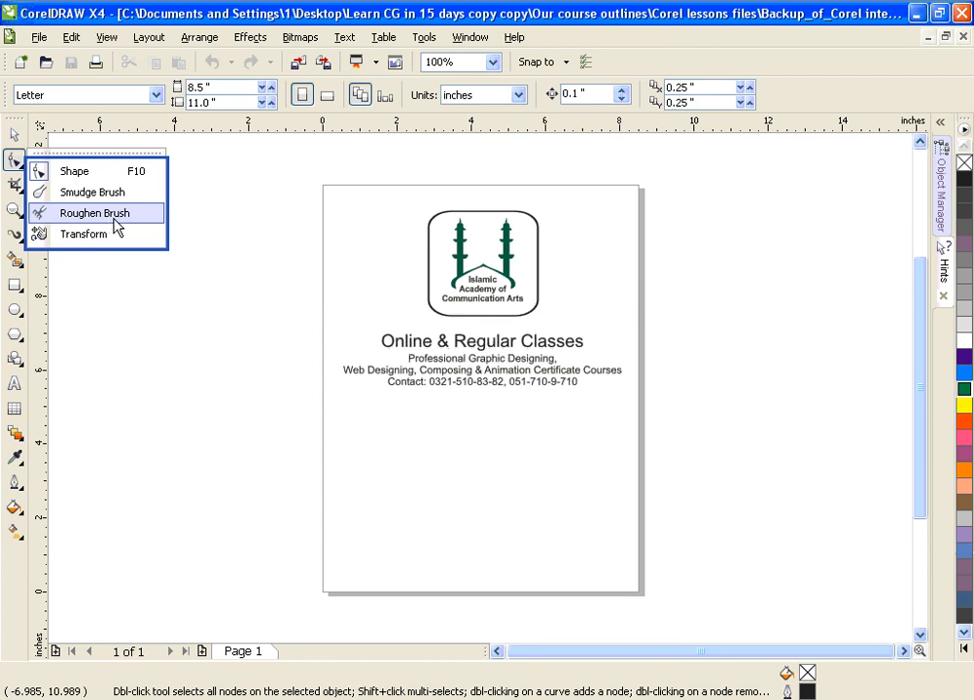
{"action": "left_click", "coordinate": [61, 195]}
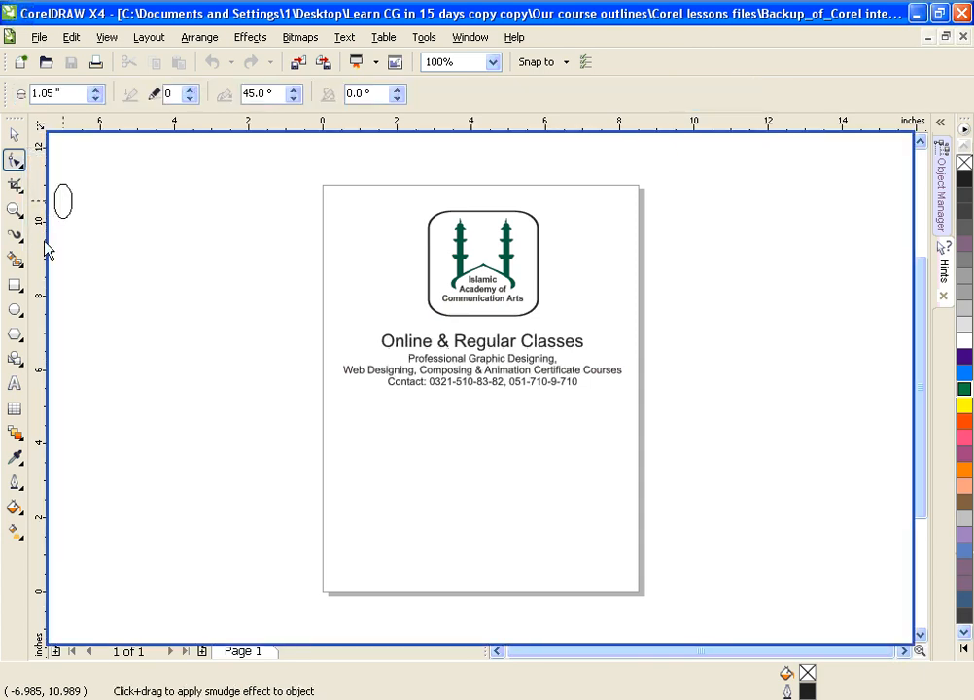
Step: Draw a rectangle about 7.44 by 3.49 inches below the contact text and fill it with Green
{"action": "left_click", "coordinate": [17, 293]}
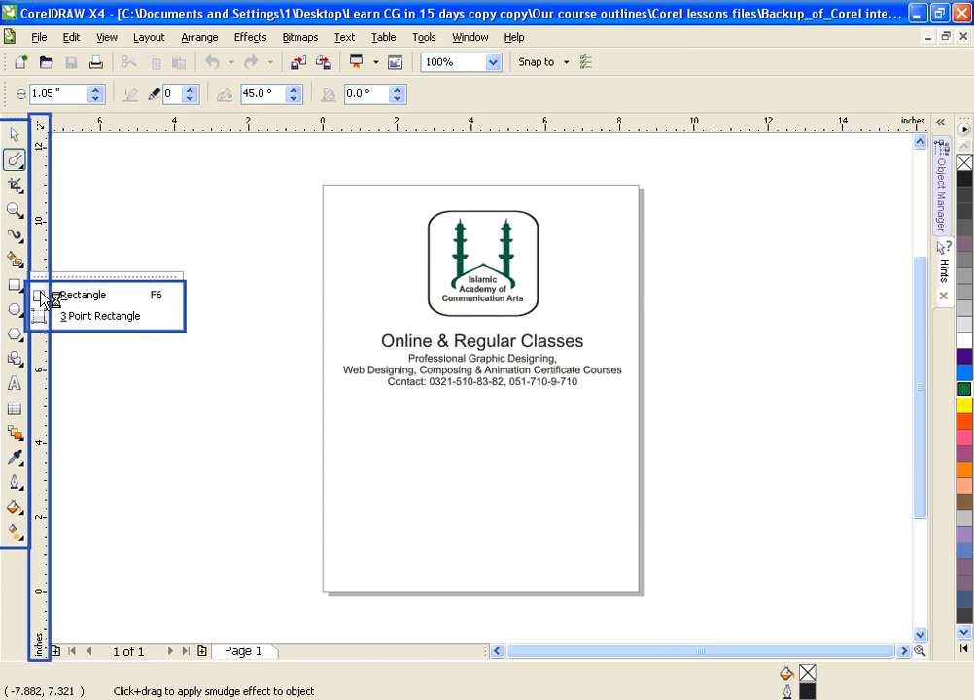
{"action": "left_click", "coordinate": [83, 295]}
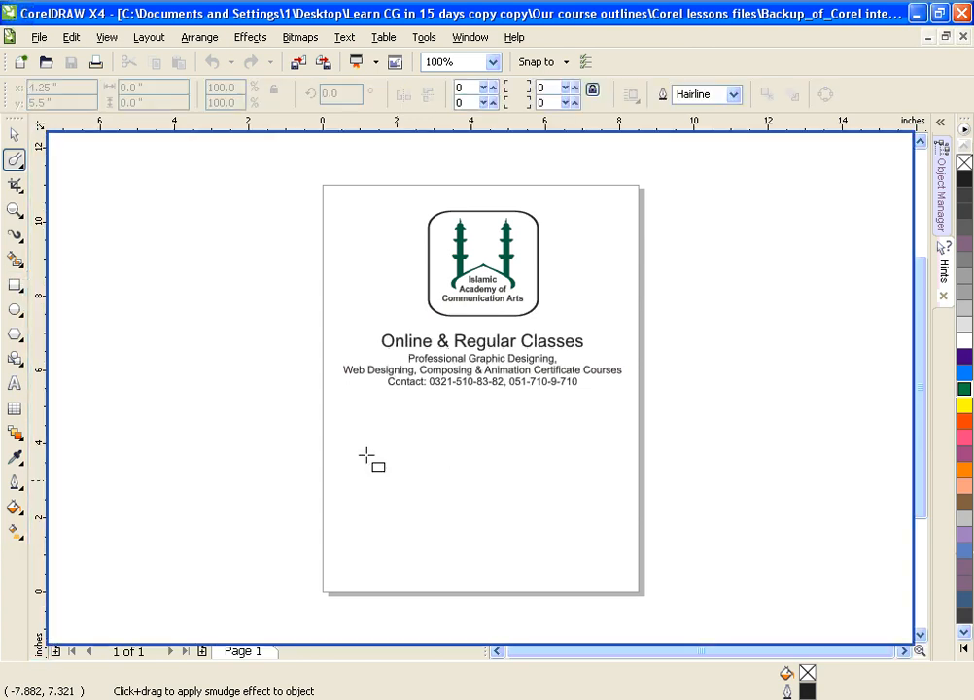
{"action": "left_click_drag", "start_coordinate": [336, 421], "coordinate": [613, 551]}
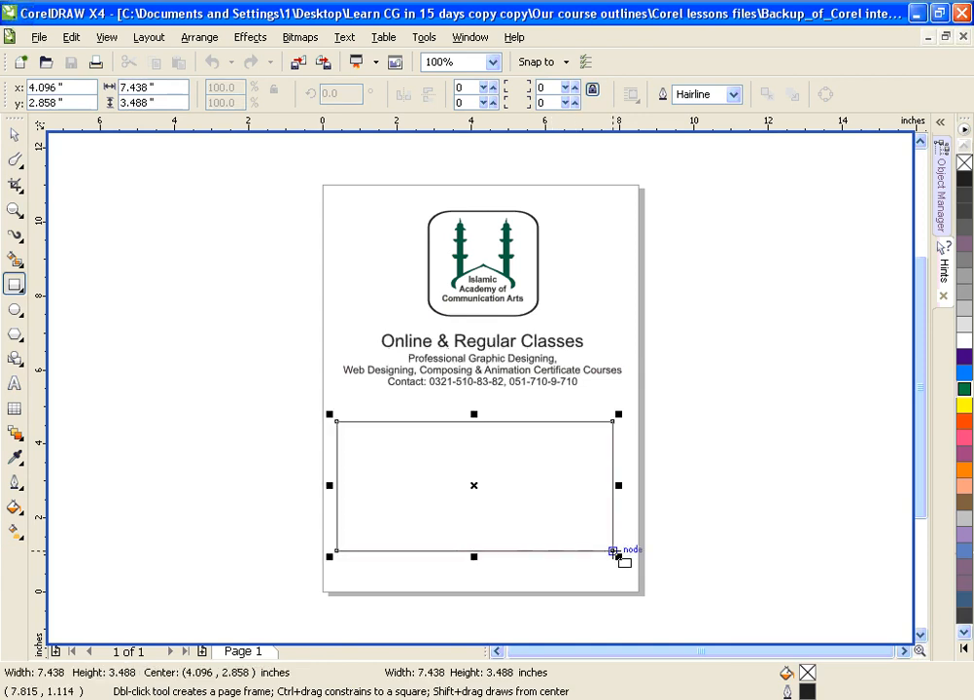
{"action": "left_click", "coordinate": [963, 391]}
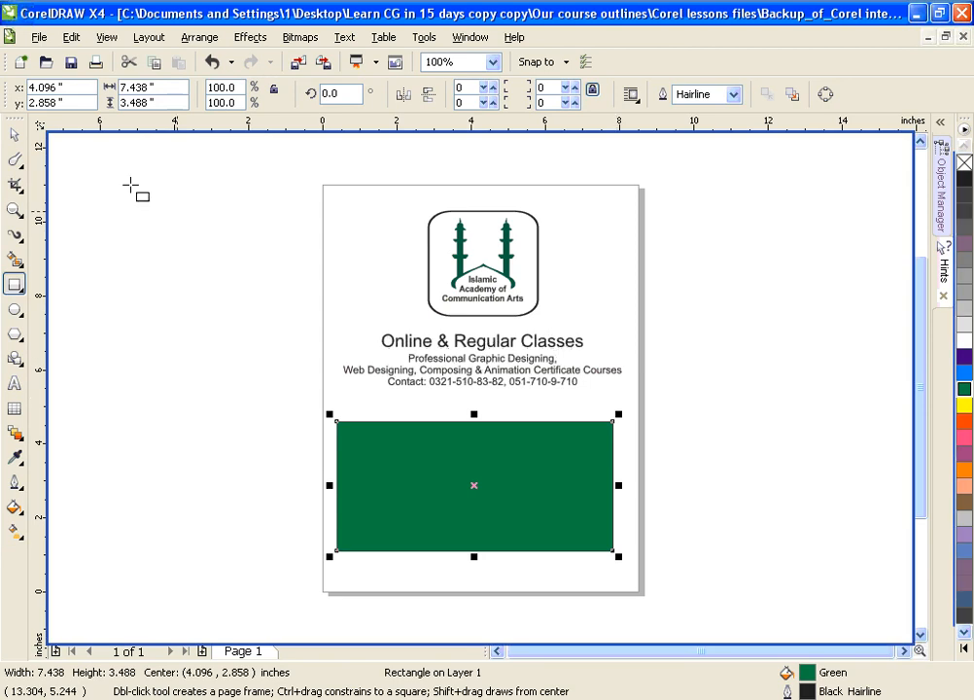
Step: Narrow the green rectangle from both sides to a width of about 5.46 inches
{"action": "key", "text": "F2"}
{"action": "left_click_drag", "start_coordinate": [301, 180], "coordinate": [667, 609]}
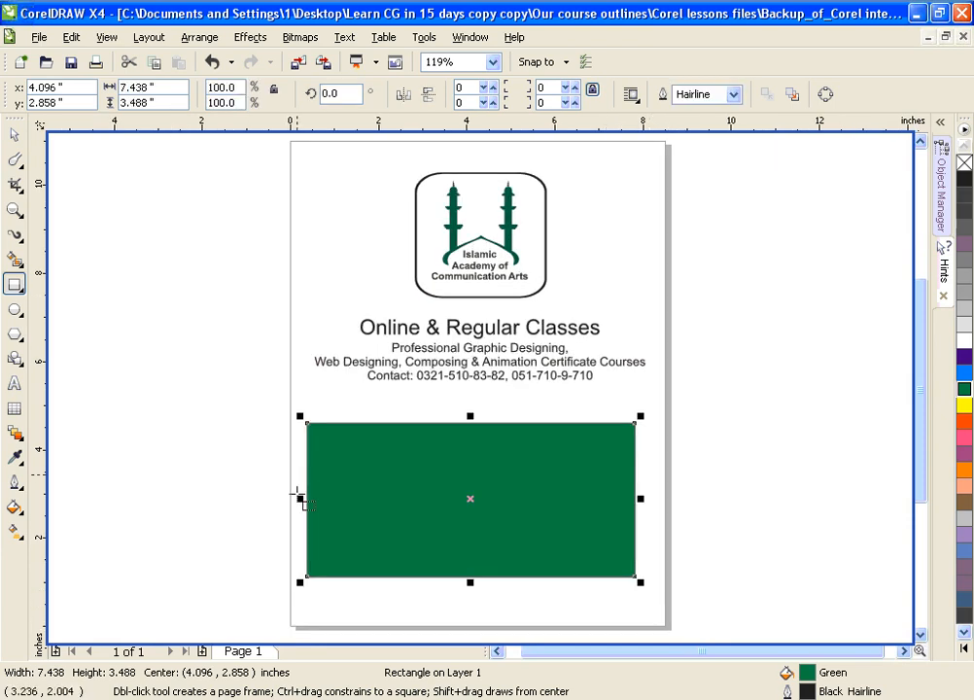
{"action": "left_click_drag", "start_coordinate": [300, 500], "coordinate": [348, 503]}
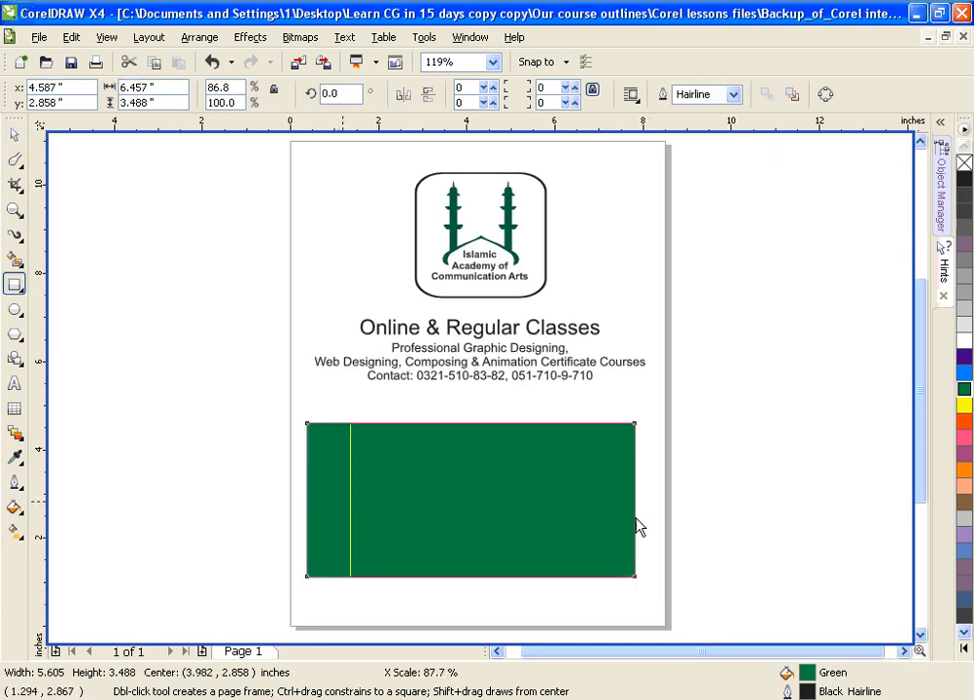
{"action": "left_click_drag", "start_coordinate": [641, 498], "coordinate": [592, 501]}
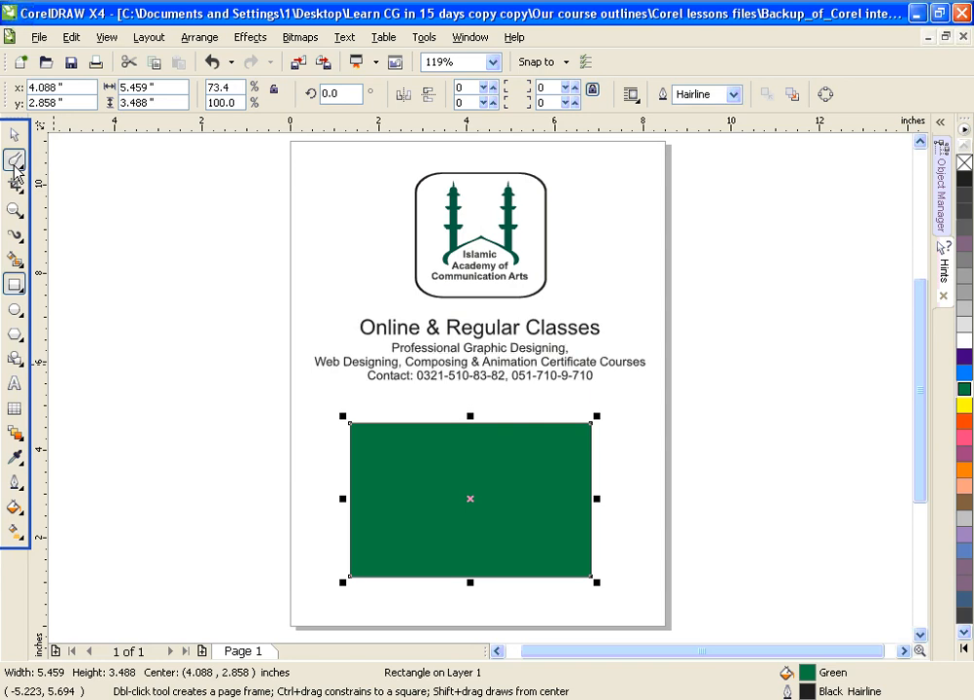
Step: Try to apply the Smudge Brush to the green rectangle and decline its automatic conversion to curves
{"action": "left_click", "coordinate": [15, 163]}
{"action": "left_click", "coordinate": [14, 162]}
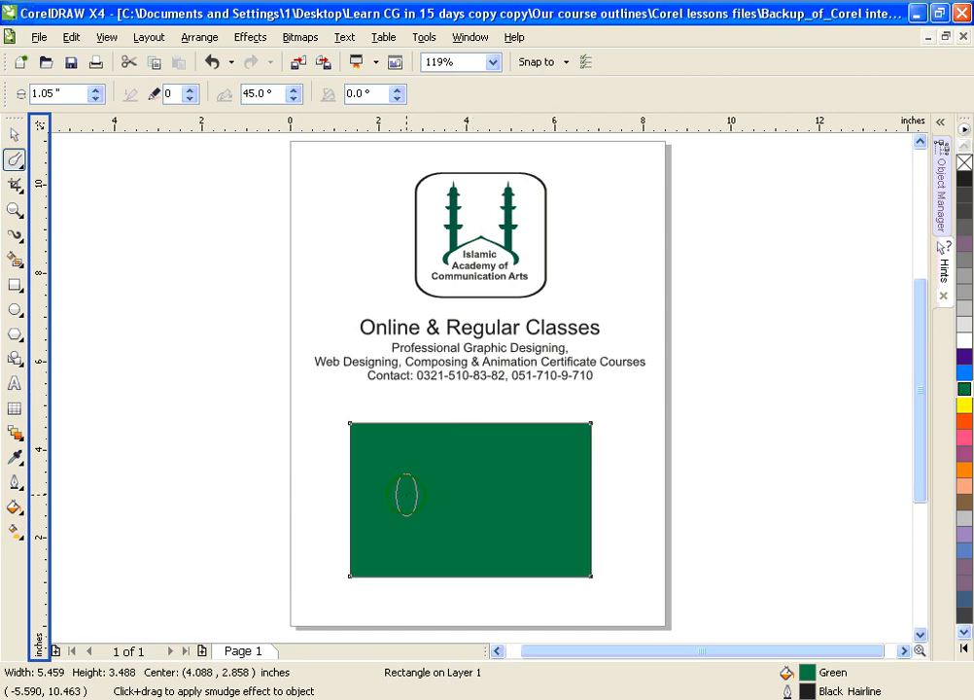
{"action": "left_click", "coordinate": [406, 495]}
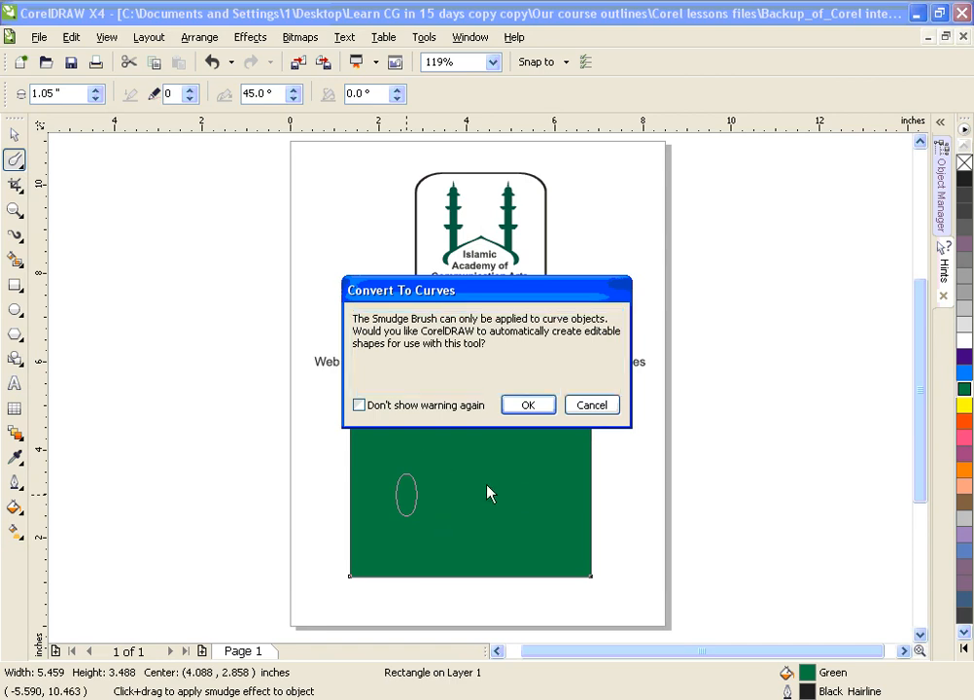
{"action": "left_click", "coordinate": [590, 405]}
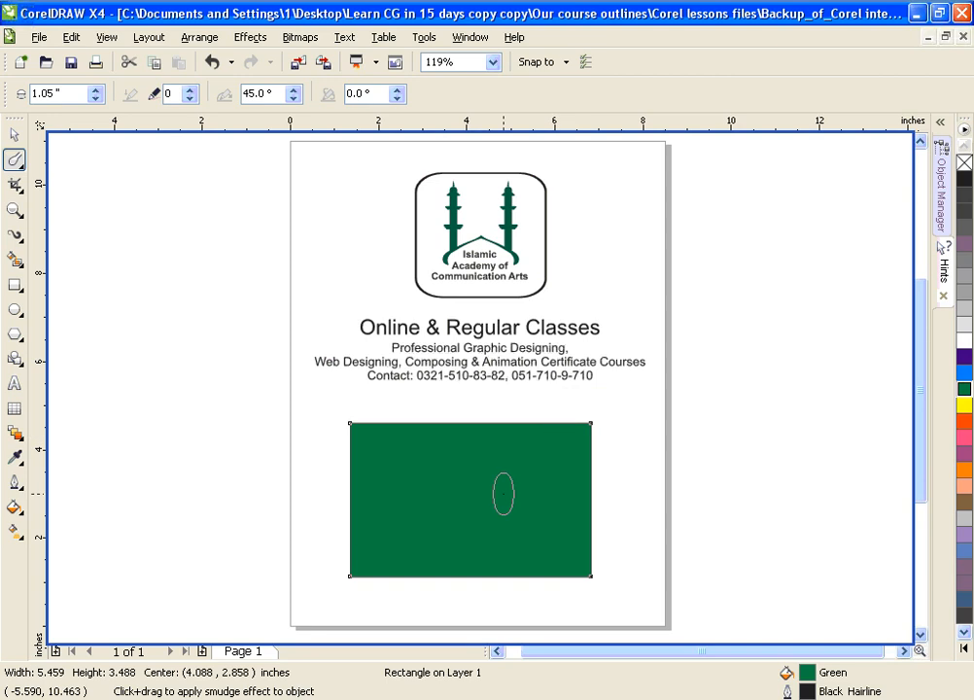
Step: Convert the green rectangle to curves and reactivate the Smudge Brush
{"action": "key", "text": "space"}
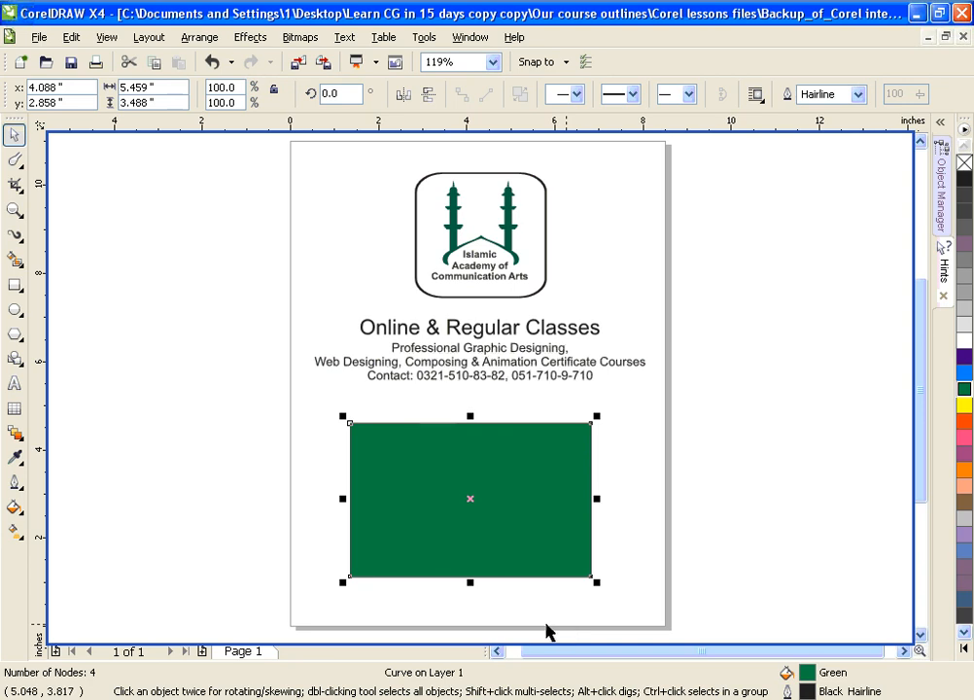
{"action": "left_click", "coordinate": [14, 160]}
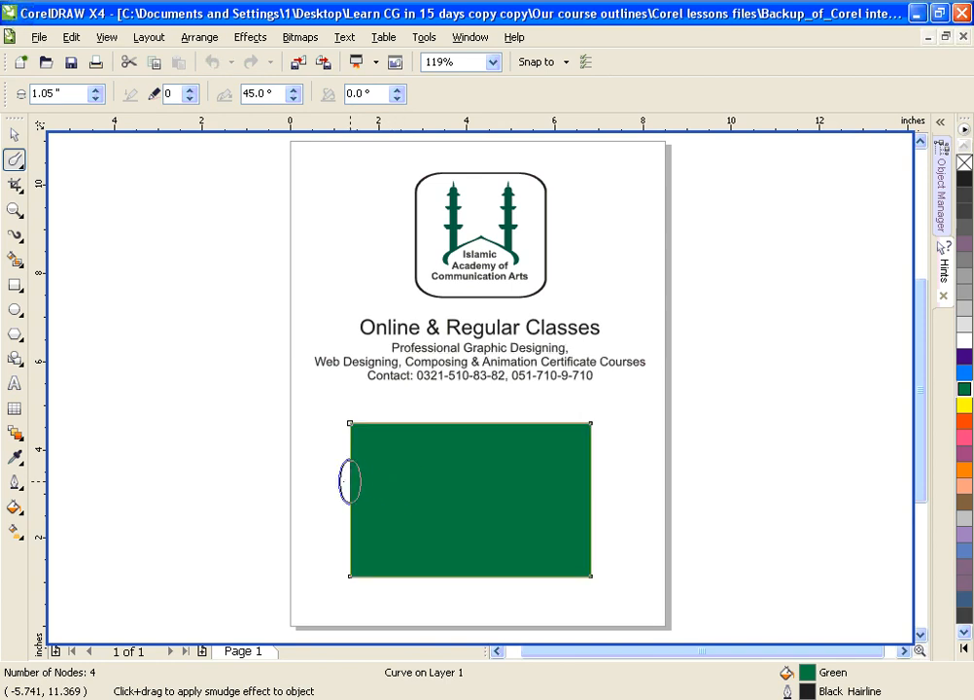
Step: Try smudging a wavy arm outward from the rectangle's left edge and a wavy channel inward, undoing each stroke
{"action": "mouse_move", "coordinate": [336, 481]}
{"action": "left_mouse_down"}
{"action": "mouse_move", "coordinate": [260, 481]}
{"action": "mouse_move", "coordinate": [244, 471]}
{"action": "mouse_move", "coordinate": [249, 428]}
{"action": "mouse_move", "coordinate": [204, 402]}
{"action": "mouse_move", "coordinate": [239, 384]}
{"action": "mouse_move", "coordinate": [234, 368]}
{"action": "mouse_move", "coordinate": [191, 344]}
{"action": "mouse_move", "coordinate": [195, 324]}
{"action": "mouse_move", "coordinate": [218, 322]}
{"action": "mouse_move", "coordinate": [228, 296]}
{"action": "mouse_move", "coordinate": [197, 249]}
{"action": "left_mouse_up"}
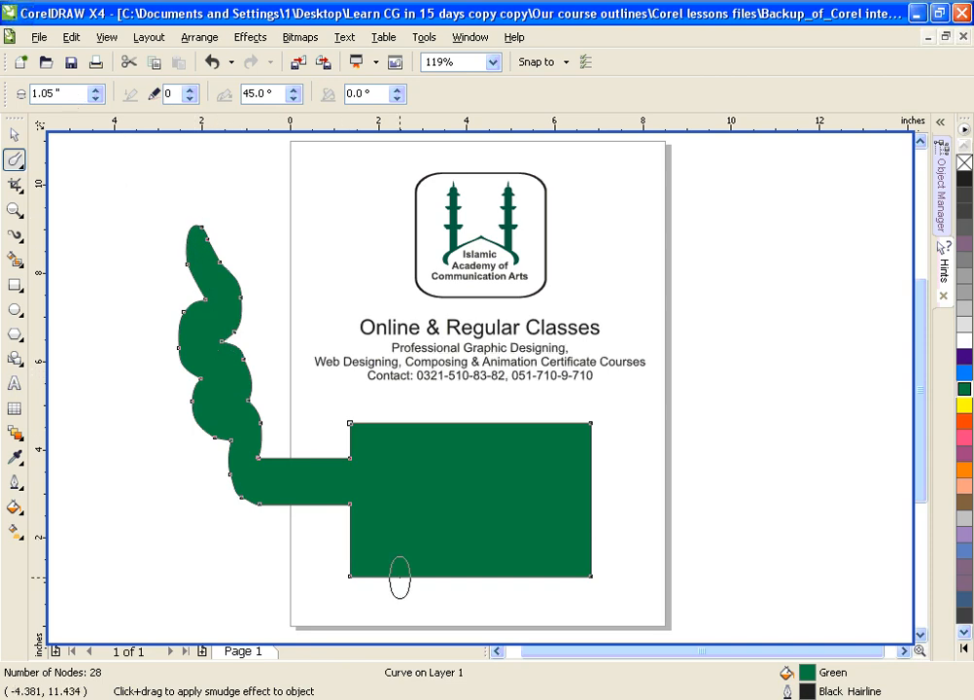
{"action": "key", "text": "ctrl+z"}
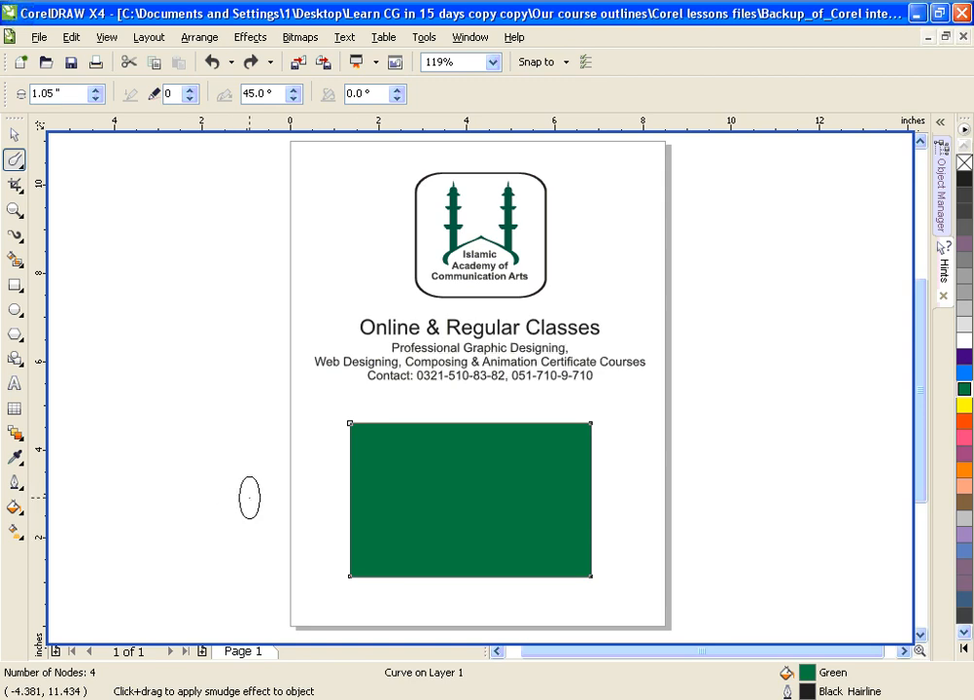
{"action": "mouse_move", "coordinate": [265, 498]}
{"action": "left_mouse_down"}
{"action": "mouse_move", "coordinate": [364, 504]}
{"action": "mouse_move", "coordinate": [376, 494]}
{"action": "mouse_move", "coordinate": [404, 495]}
{"action": "mouse_move", "coordinate": [406, 506]}
{"action": "mouse_move", "coordinate": [433, 494]}
{"action": "mouse_move", "coordinate": [495, 491]}
{"action": "mouse_move", "coordinate": [540, 496]}
{"action": "mouse_move", "coordinate": [546, 508]}
{"action": "left_mouse_up"}
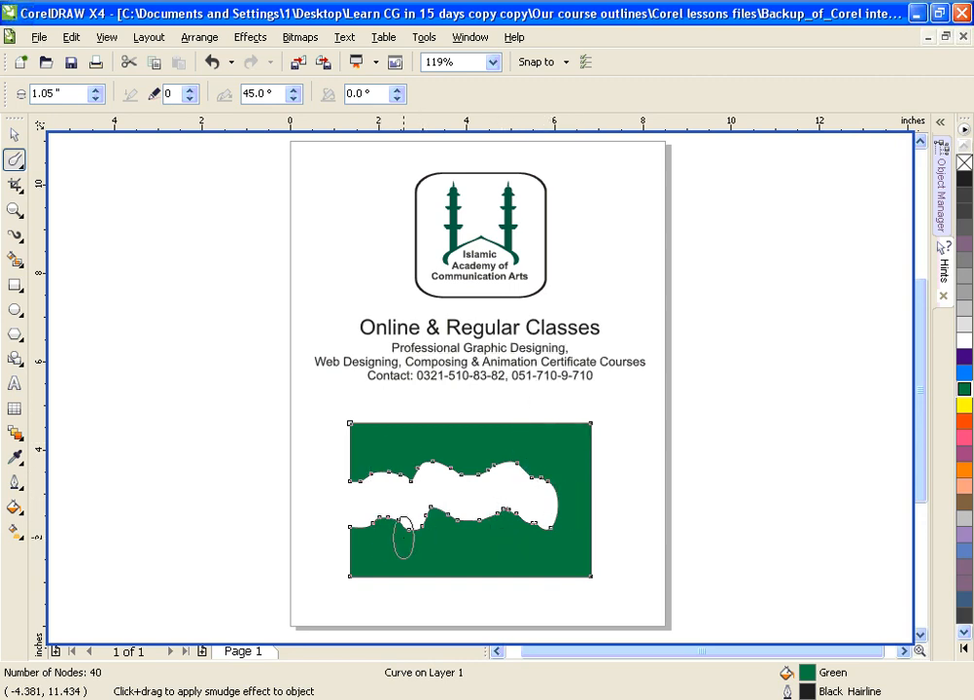
{"action": "key", "text": "ctrl+z"}
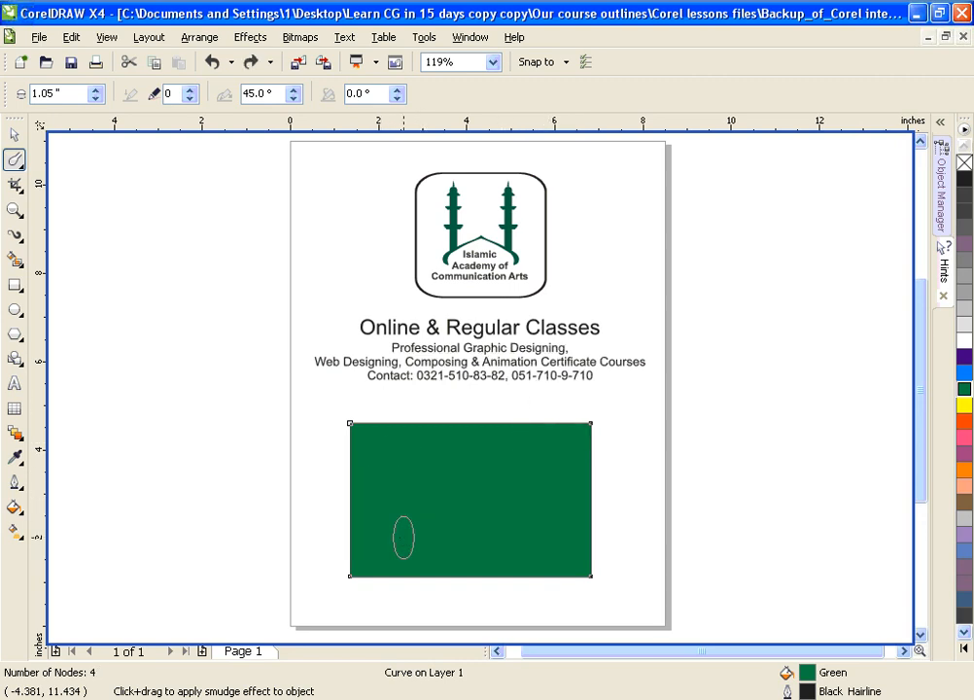
Step: Set the Smudge Brush's dryout to 5, try a tapering stroke outward from the rectangle's left edge, and undo it
{"action": "left_click", "coordinate": [189, 97]}
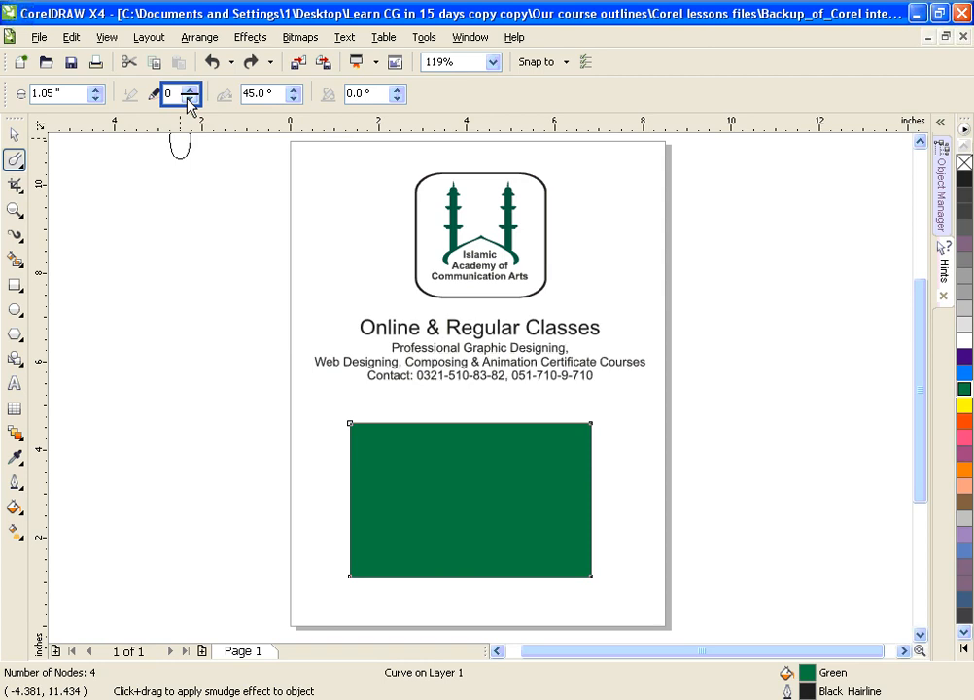
{"action": "left_click", "coordinate": [190, 89]}
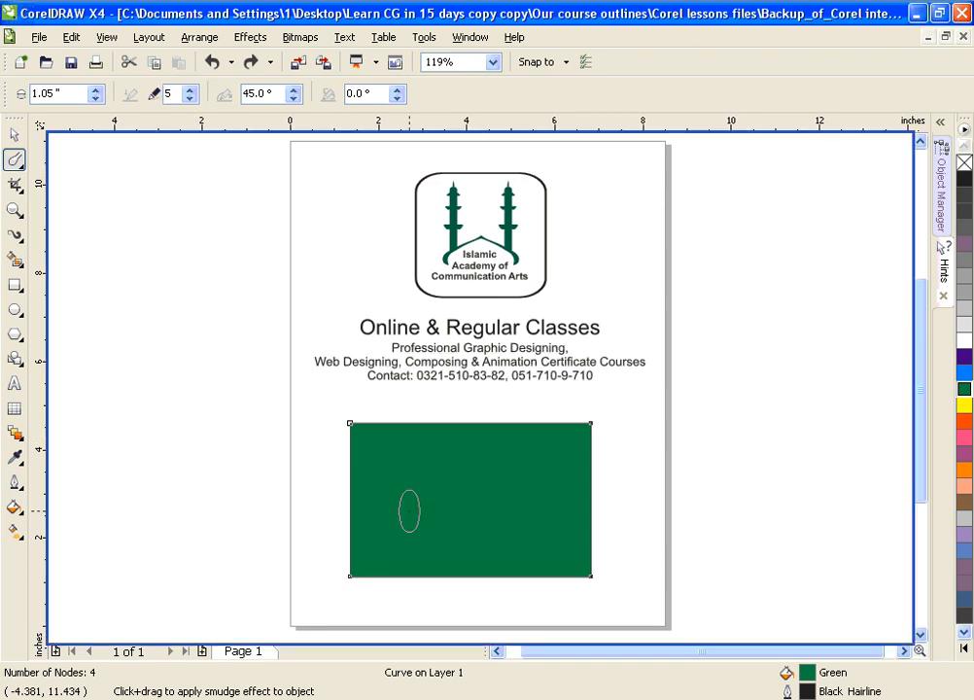
{"action": "left_click_drag", "start_coordinate": [409, 510], "coordinate": [273, 504]}
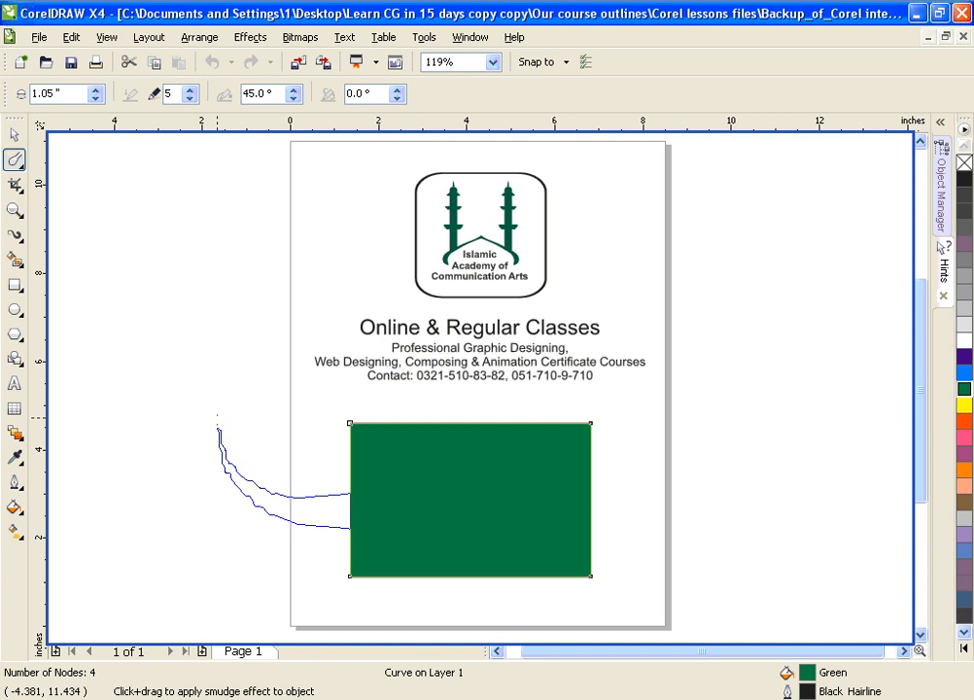
{"action": "left_click_drag", "start_coordinate": [214, 402], "coordinate": [213, 405]}
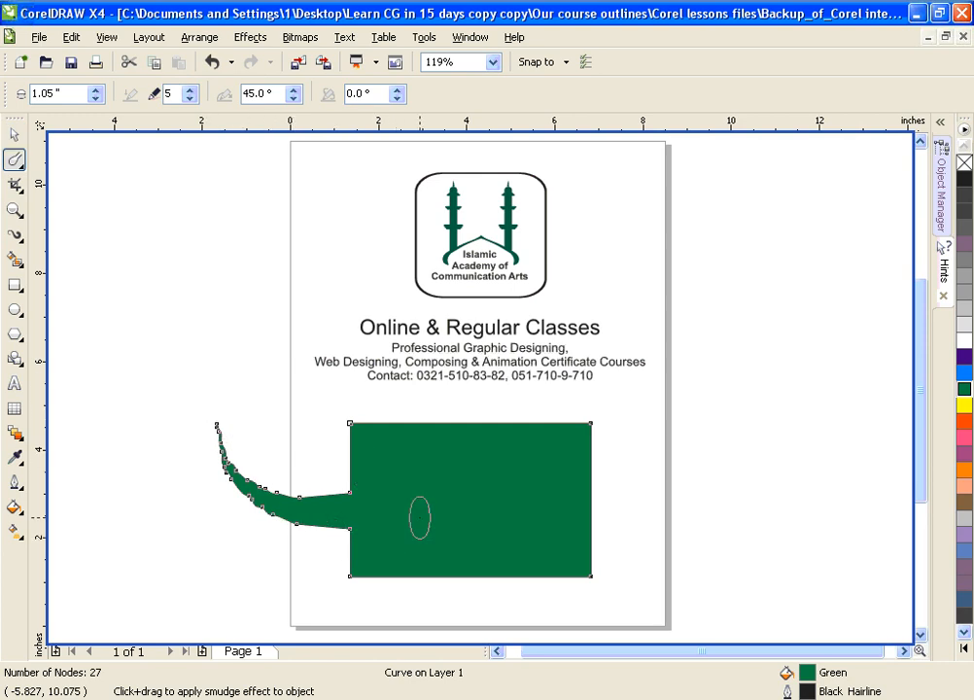
{"action": "key", "text": "ctrl+z"}
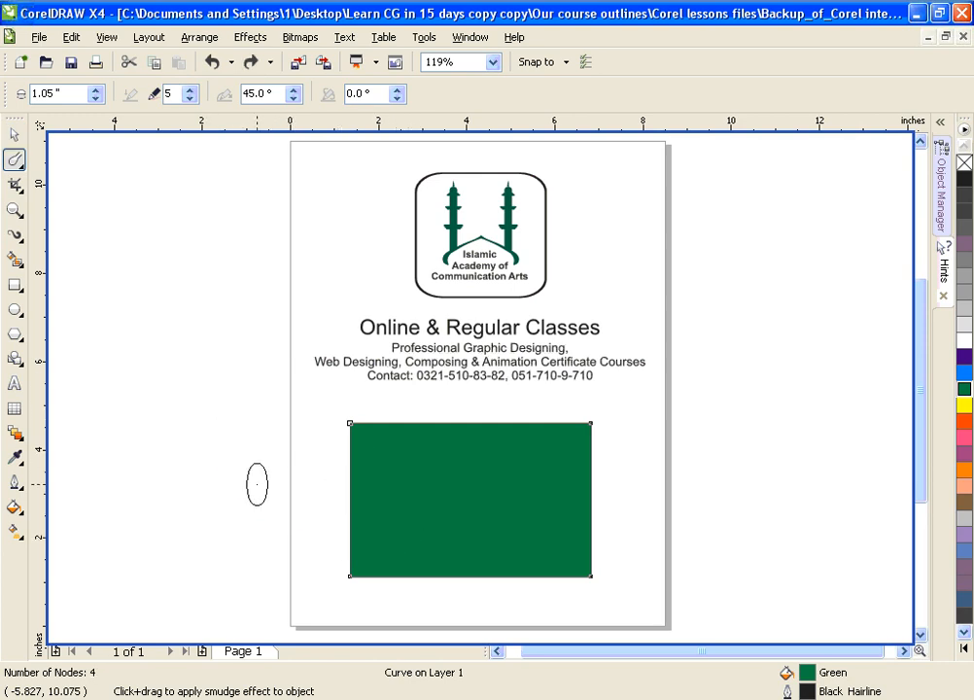
Step: Try tapering smudge cuts into the rectangle, two from its left edge and one from its bottom edge, and undo all three
{"action": "left_click_drag", "start_coordinate": [348, 496], "coordinate": [459, 483]}
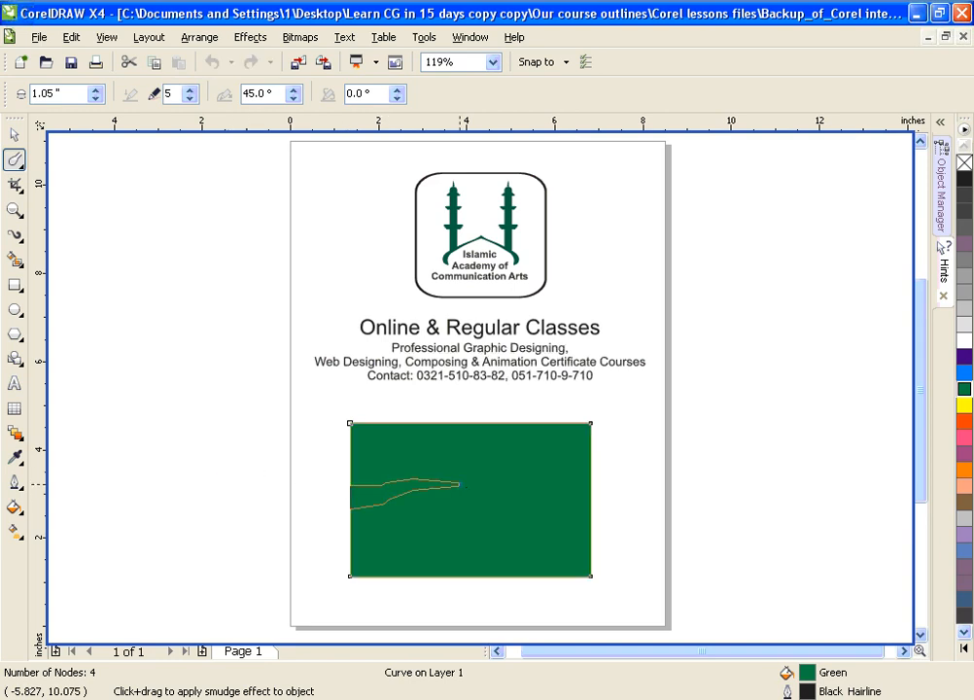
{"action": "left_click_drag", "start_coordinate": [329, 448], "coordinate": [508, 451]}
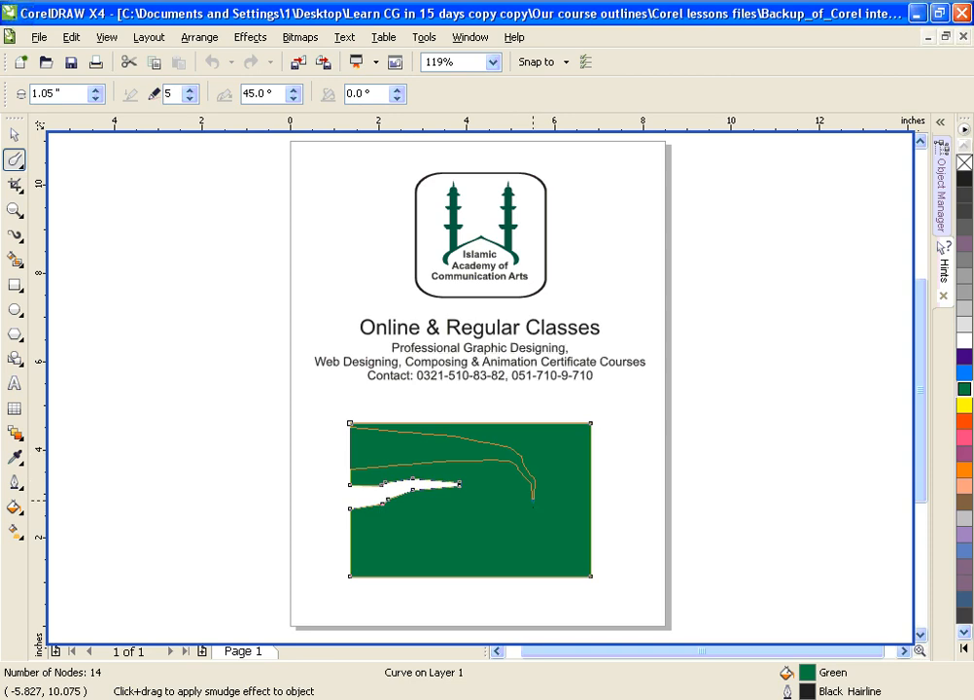
{"action": "mouse_move", "coordinate": [472, 583]}
{"action": "left_mouse_down"}
{"action": "mouse_move", "coordinate": [472, 535]}
{"action": "mouse_move", "coordinate": [504, 523]}
{"action": "left_mouse_up"}
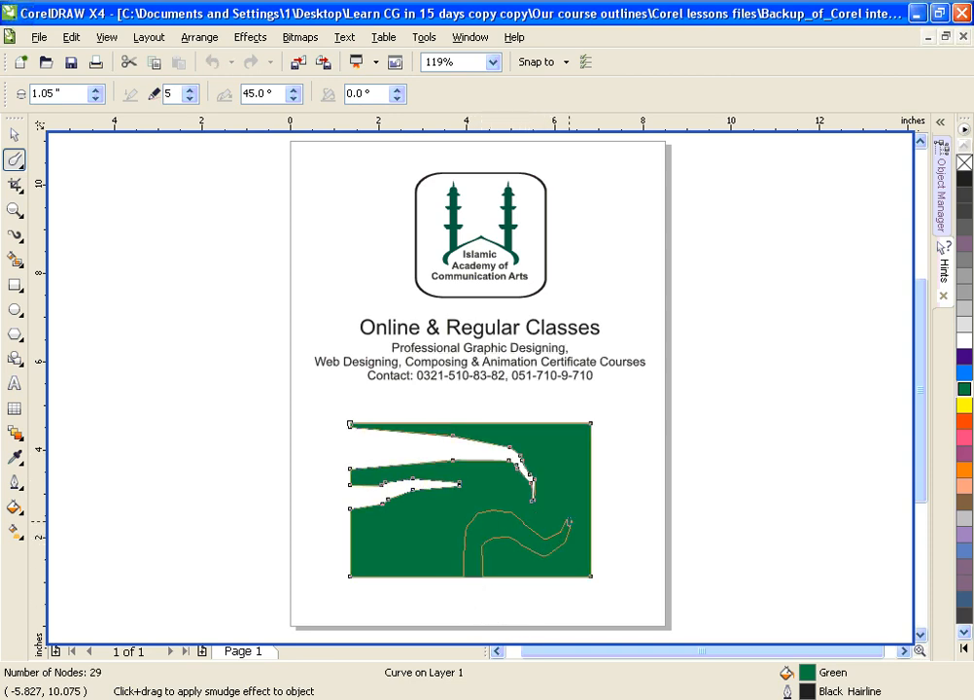
{"action": "left_click_drag", "start_coordinate": [562, 472], "coordinate": [559, 465]}
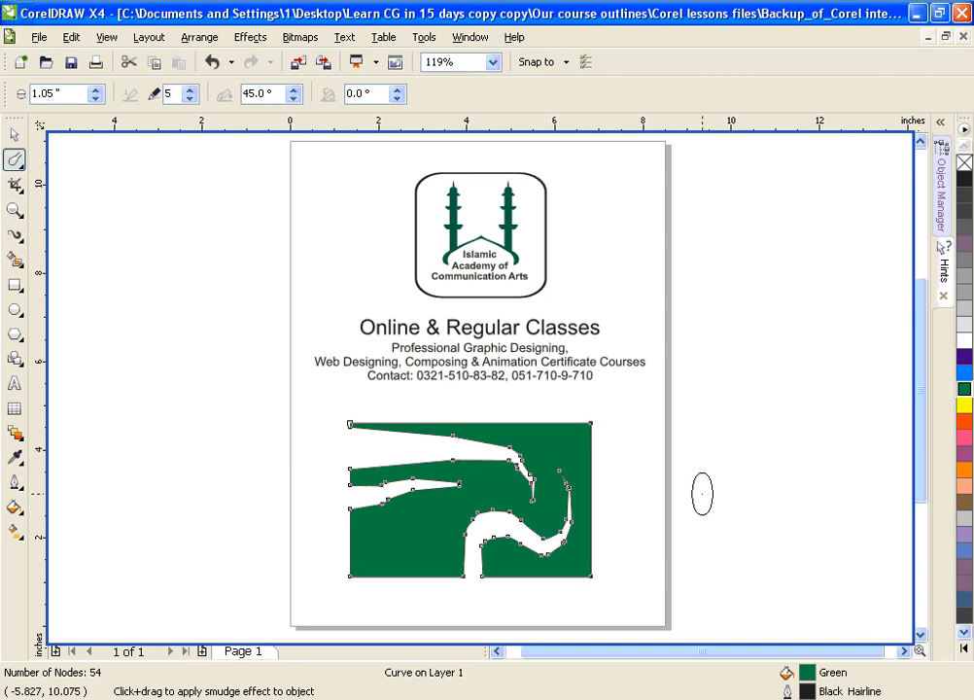
{"action": "key", "text": "ctrl+z"}
{"action": "key", "text": "ctrl+z"}
{"action": "key", "text": "ctrl+z"}
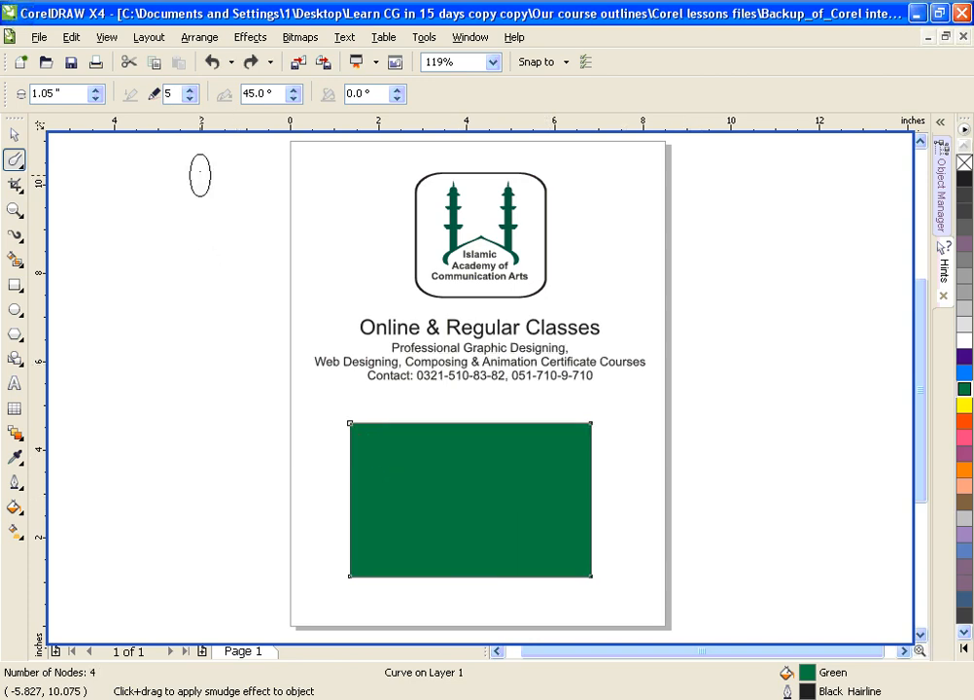
Step: Set the Smudge Brush's dryout to -5
{"action": "left_click", "coordinate": [190, 98]}
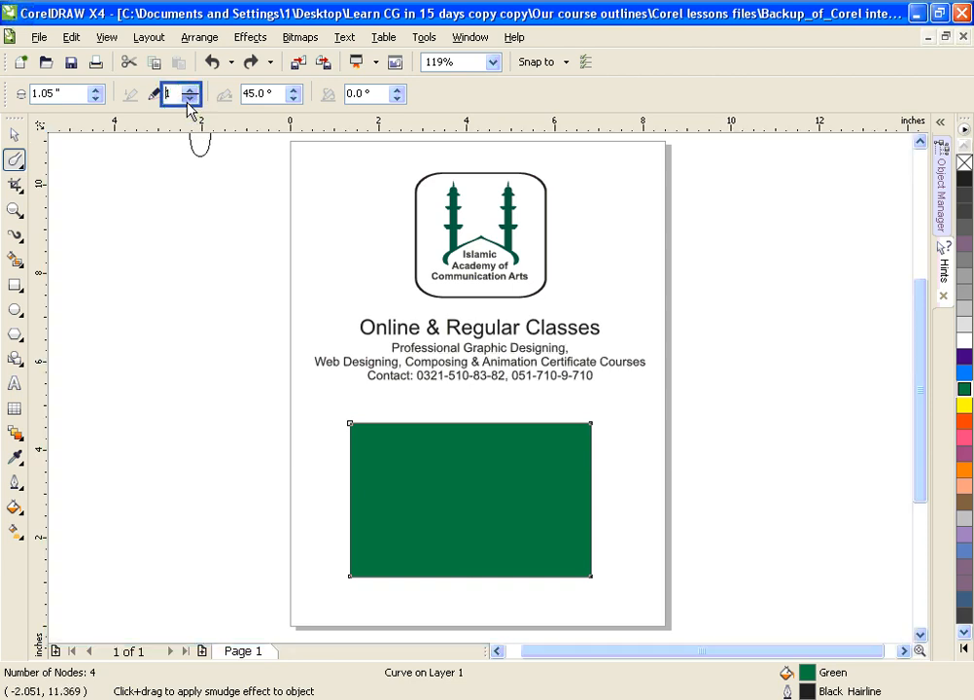
{"action": "double_click", "coordinate": [192, 101]}
{"action": "left_click", "coordinate": [191, 101]}
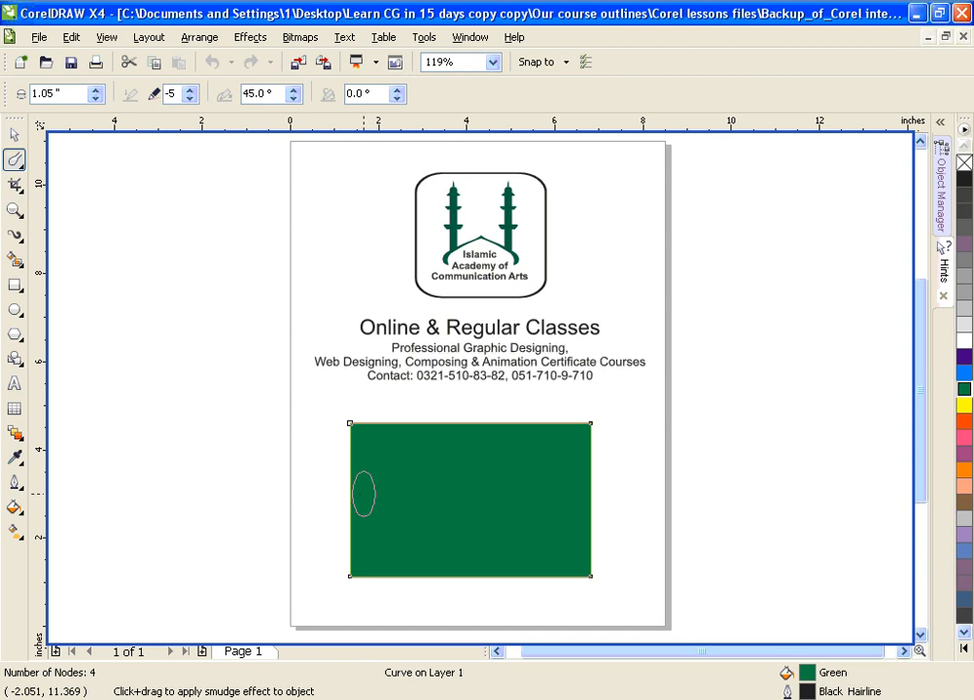
Step: Try smudging a long, widening curved band out of the rectangle's left edge and across the page, and undo it
{"action": "mouse_move", "coordinate": [352, 494]}
{"action": "left_mouse_down"}
{"action": "mouse_move", "coordinate": [283, 468]}
{"action": "mouse_move", "coordinate": [233, 420]}
{"action": "mouse_move", "coordinate": [167, 324]}
{"action": "mouse_move", "coordinate": [193, 367]}
{"action": "mouse_move", "coordinate": [117, 249]}
{"action": "mouse_move", "coordinate": [127, 222]}
{"action": "mouse_move", "coordinate": [223, 192]}
{"action": "mouse_move", "coordinate": [289, 200]}
{"action": "mouse_move", "coordinate": [360, 242]}
{"action": "mouse_move", "coordinate": [453, 266]}
{"action": "mouse_move", "coordinate": [623, 267]}
{"action": "mouse_move", "coordinate": [739, 334]}
{"action": "mouse_move", "coordinate": [812, 420]}
{"action": "mouse_move", "coordinate": [835, 478]}
{"action": "left_mouse_up"}
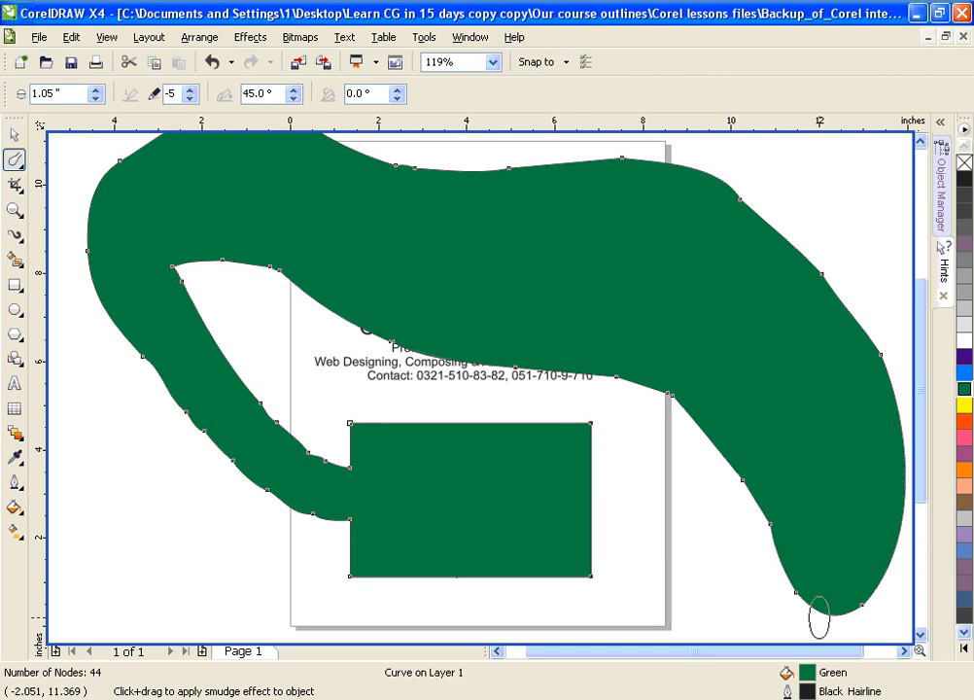
{"action": "left_click_drag", "start_coordinate": [712, 474], "coordinate": [710, 474]}
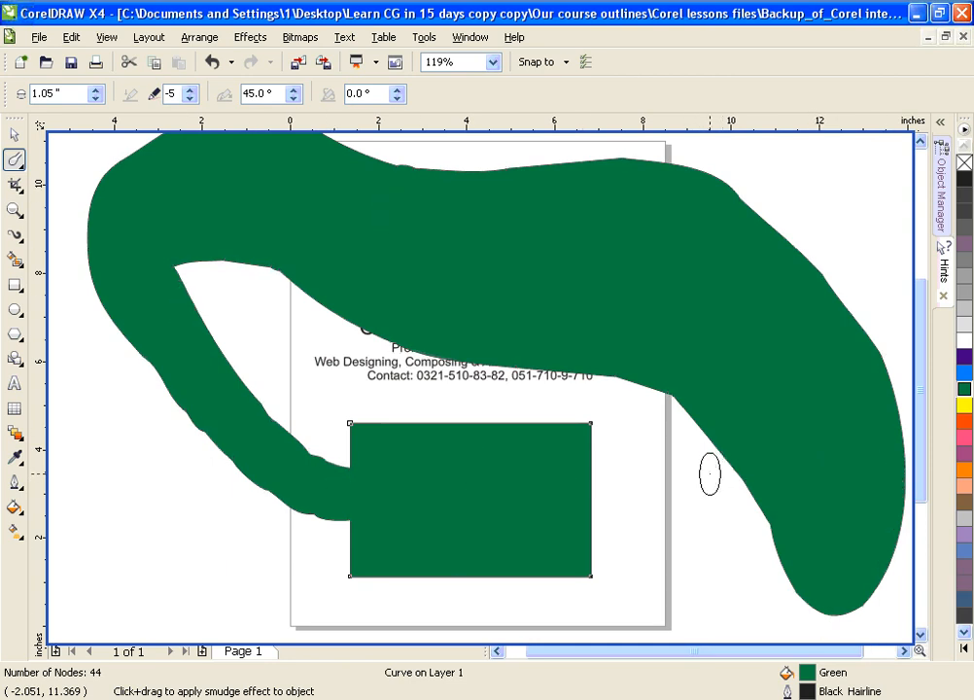
{"action": "key", "text": "ctrl+z"}
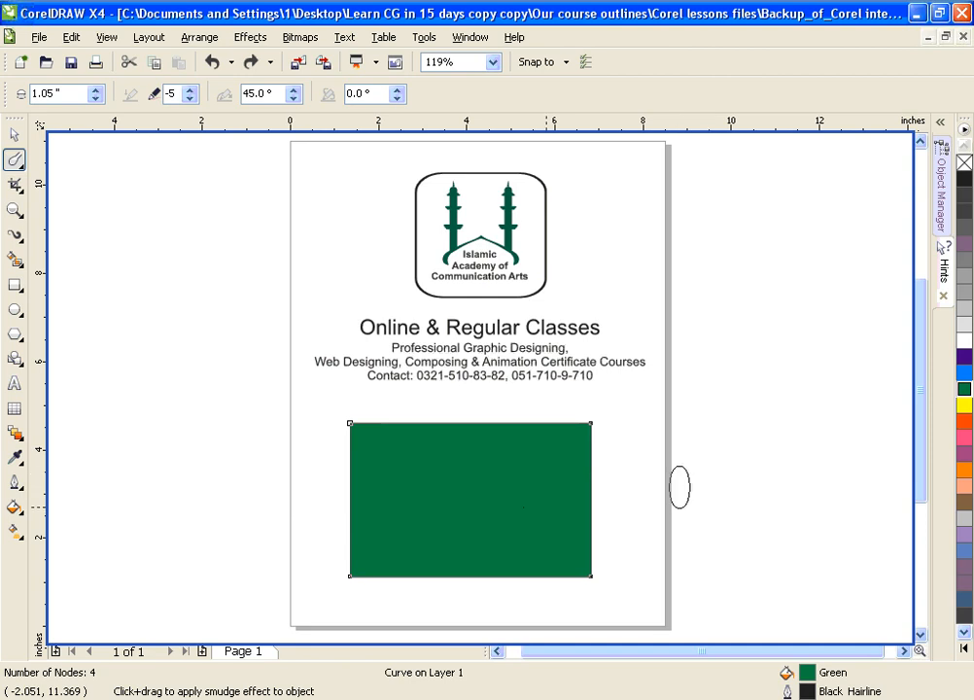
Step: Try smudging a straight, widening band through the rectangle from its left edge out past the page's right side, and undo it
{"action": "mouse_move", "coordinate": [322, 509]}
{"action": "left_mouse_down"}
{"action": "mouse_move", "coordinate": [569, 522]}
{"action": "mouse_move", "coordinate": [631, 504]}
{"action": "mouse_move", "coordinate": [814, 512]}
{"action": "left_mouse_up"}
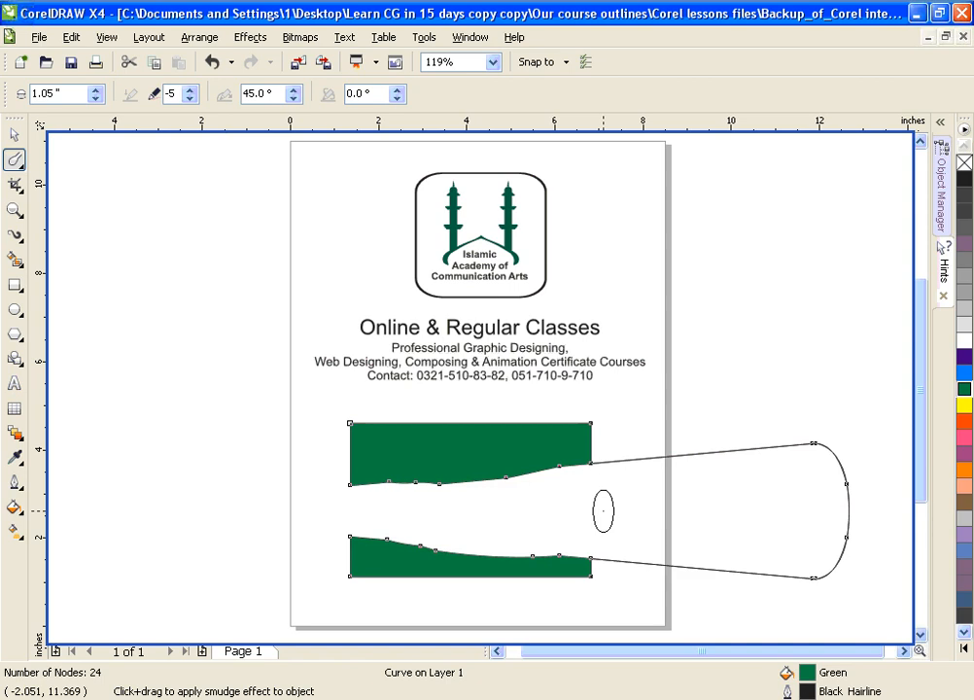
{"action": "key", "text": "ctrl+z"}
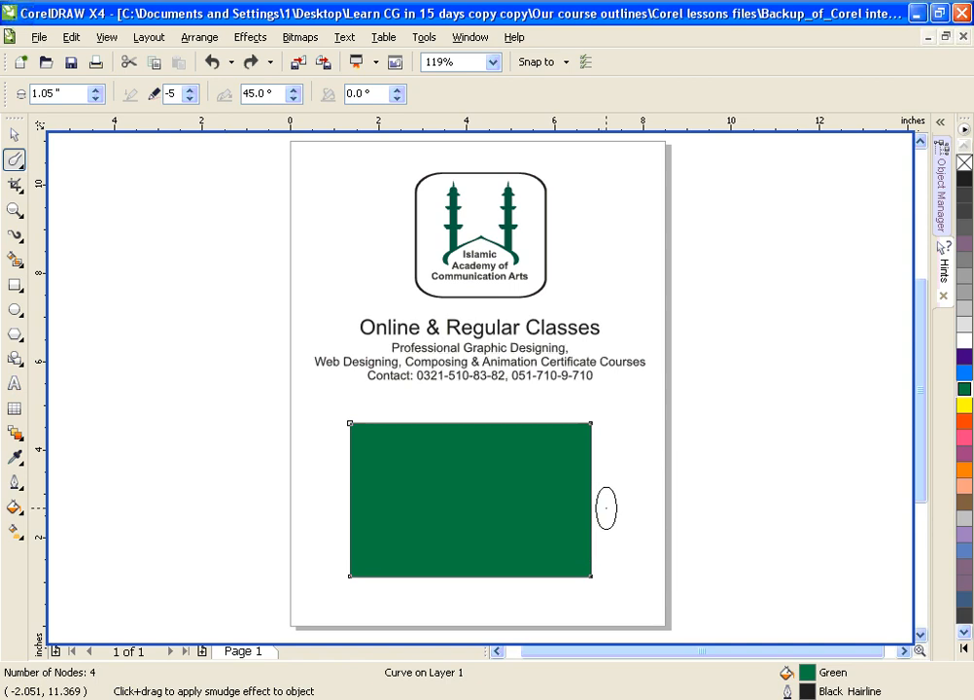
Step: Set the Smudge Brush's dryout to 7 and nib size to 0.97 inch, undoing a trial cut into the rectangle's left edge
{"action": "left_click", "coordinate": [171, 93]}
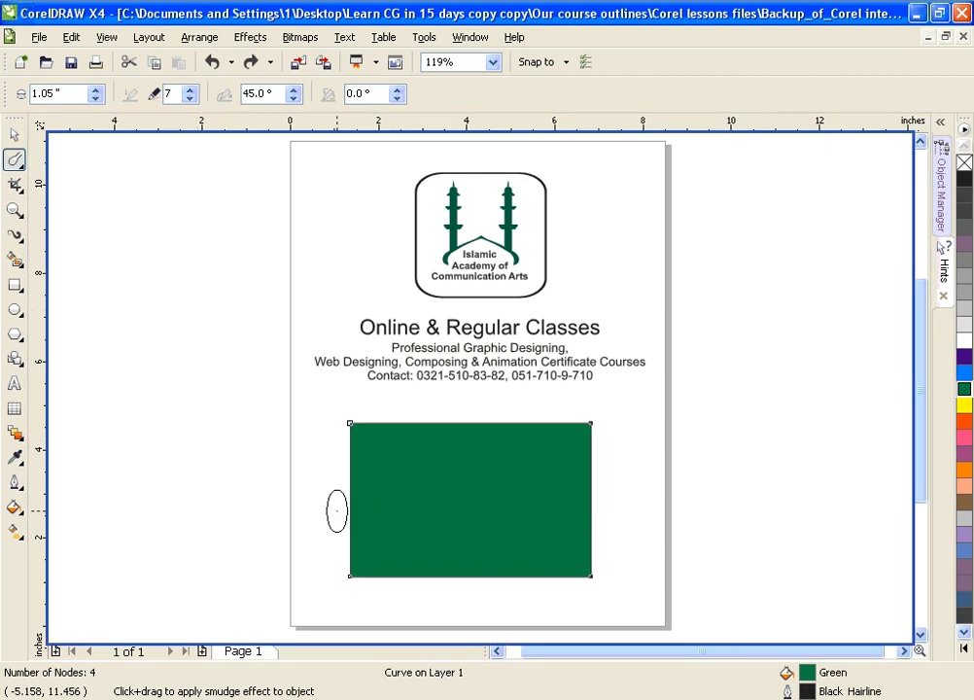
{"action": "mouse_move", "coordinate": [336, 509]}
{"action": "left_mouse_down"}
{"action": "mouse_move", "coordinate": [383, 519]}
{"action": "mouse_move", "coordinate": [446, 500]}
{"action": "left_mouse_up"}
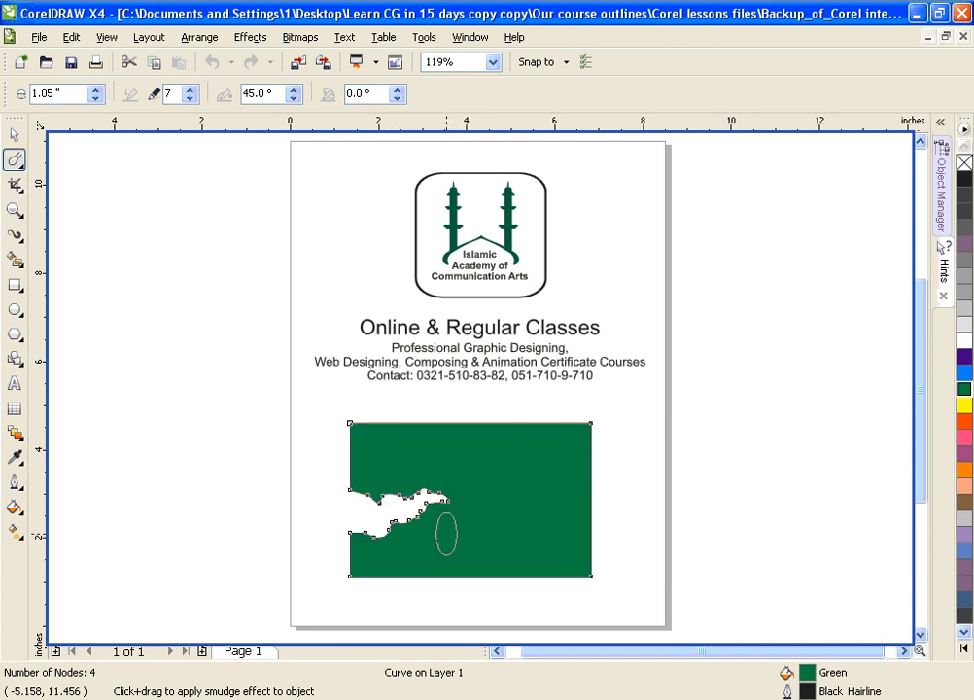
{"action": "left_click", "coordinate": [94, 98]}
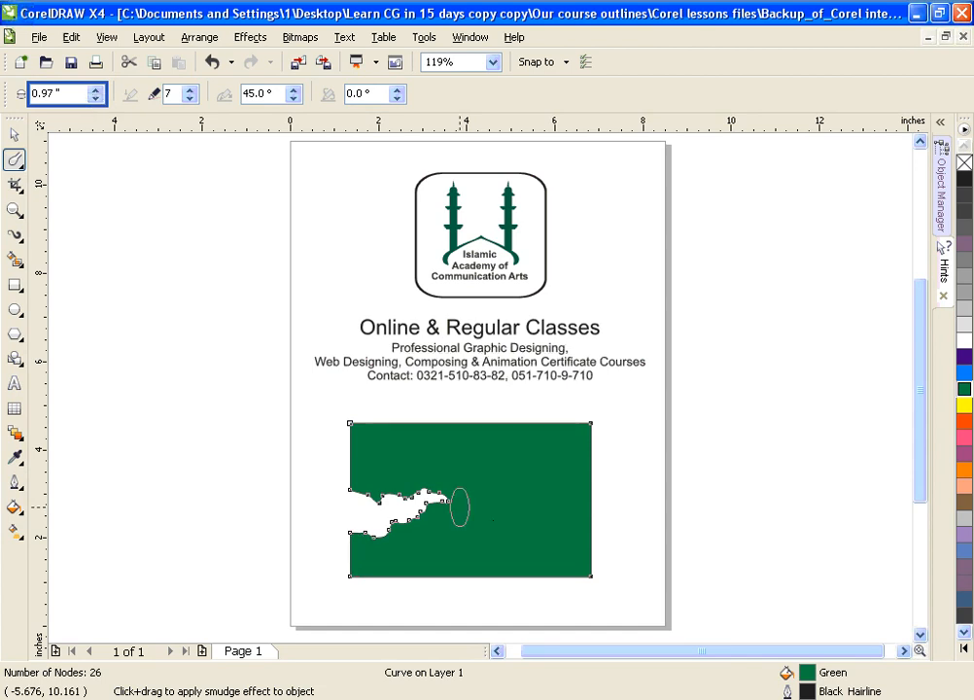
{"action": "key", "text": "ctrl+z"}
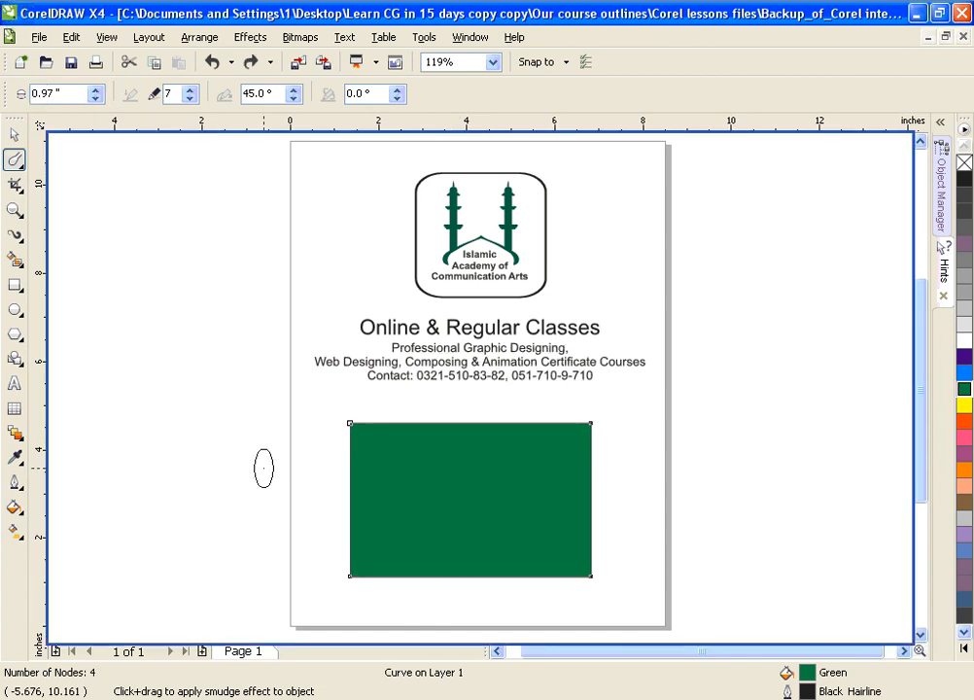
Step: Smudge six wavy, tapering cuts into the green rectangle: two each from its left and bottom edges, one each from its top and right edges
{"action": "key", "text": "shift+F2"}
{"action": "key", "text": "F3"}
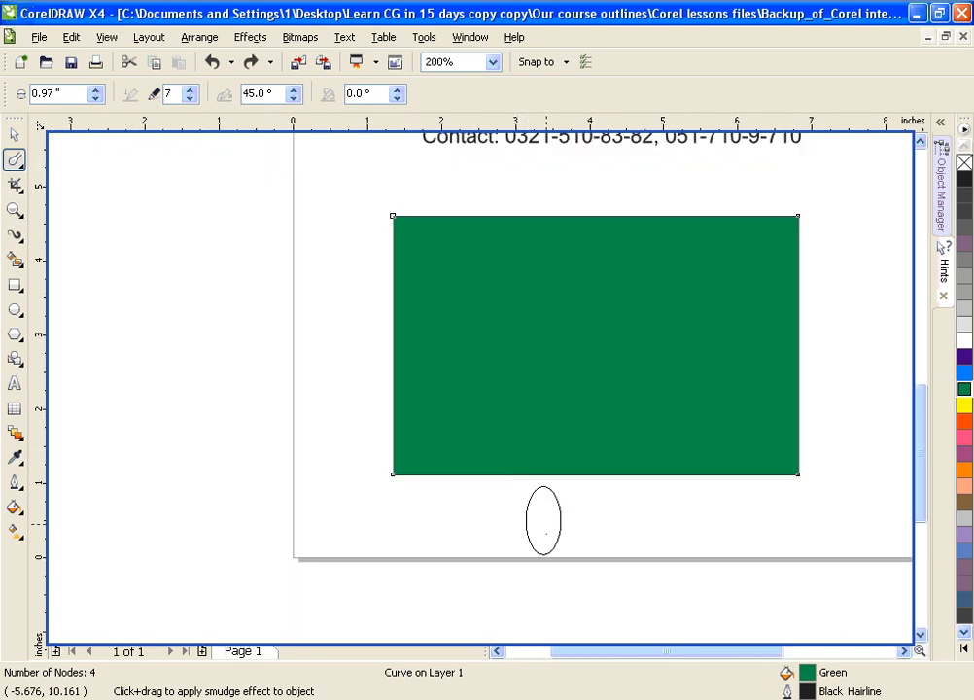
{"action": "mouse_move", "coordinate": [532, 522]}
{"action": "left_mouse_down"}
{"action": "mouse_move", "coordinate": [544, 463]}
{"action": "mouse_move", "coordinate": [521, 446]}
{"action": "mouse_move", "coordinate": [530, 403]}
{"action": "left_mouse_up"}
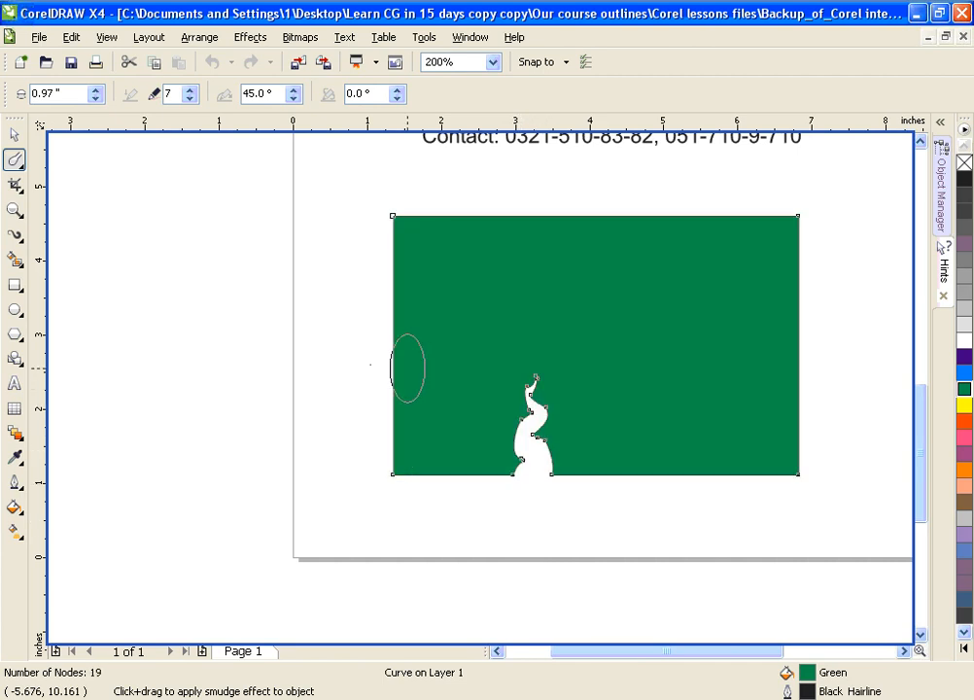
{"action": "mouse_move", "coordinate": [335, 384]}
{"action": "left_mouse_down"}
{"action": "mouse_move", "coordinate": [406, 399]}
{"action": "mouse_move", "coordinate": [413, 385]}
{"action": "mouse_move", "coordinate": [444, 414]}
{"action": "mouse_move", "coordinate": [446, 377]}
{"action": "mouse_move", "coordinate": [477, 362]}
{"action": "left_mouse_up"}
{"action": "mouse_move", "coordinate": [350, 270]}
{"action": "left_mouse_down"}
{"action": "mouse_move", "coordinate": [409, 303]}
{"action": "mouse_move", "coordinate": [482, 278]}
{"action": "mouse_move", "coordinate": [543, 319]}
{"action": "left_mouse_up"}
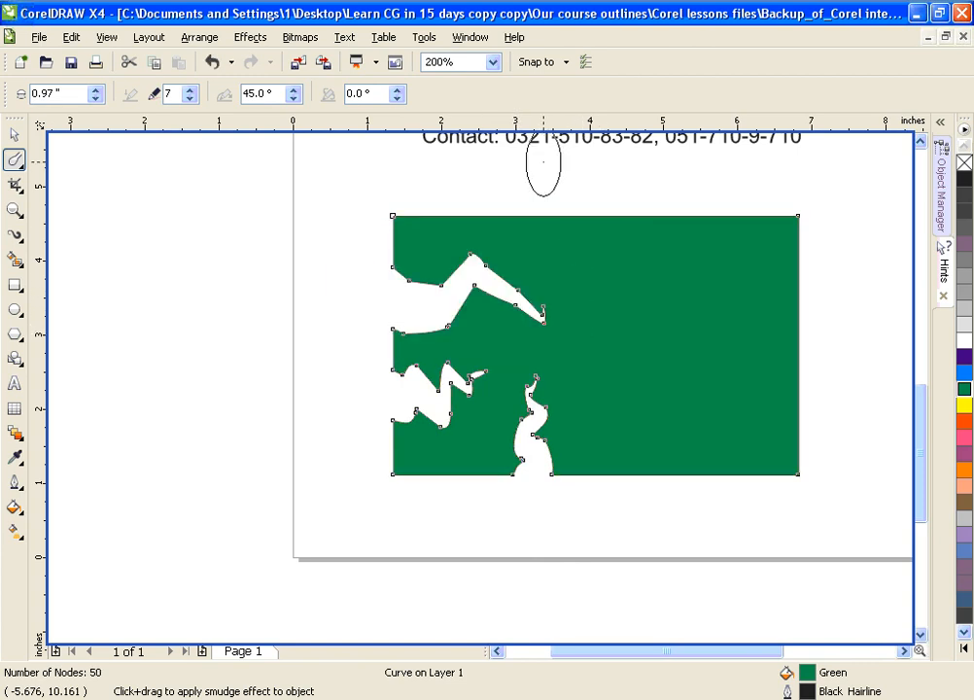
{"action": "mouse_move", "coordinate": [586, 194]}
{"action": "left_mouse_down"}
{"action": "mouse_move", "coordinate": [597, 224]}
{"action": "mouse_move", "coordinate": [583, 233]}
{"action": "mouse_move", "coordinate": [636, 292]}
{"action": "mouse_move", "coordinate": [593, 328]}
{"action": "mouse_move", "coordinate": [634, 332]}
{"action": "left_mouse_up"}
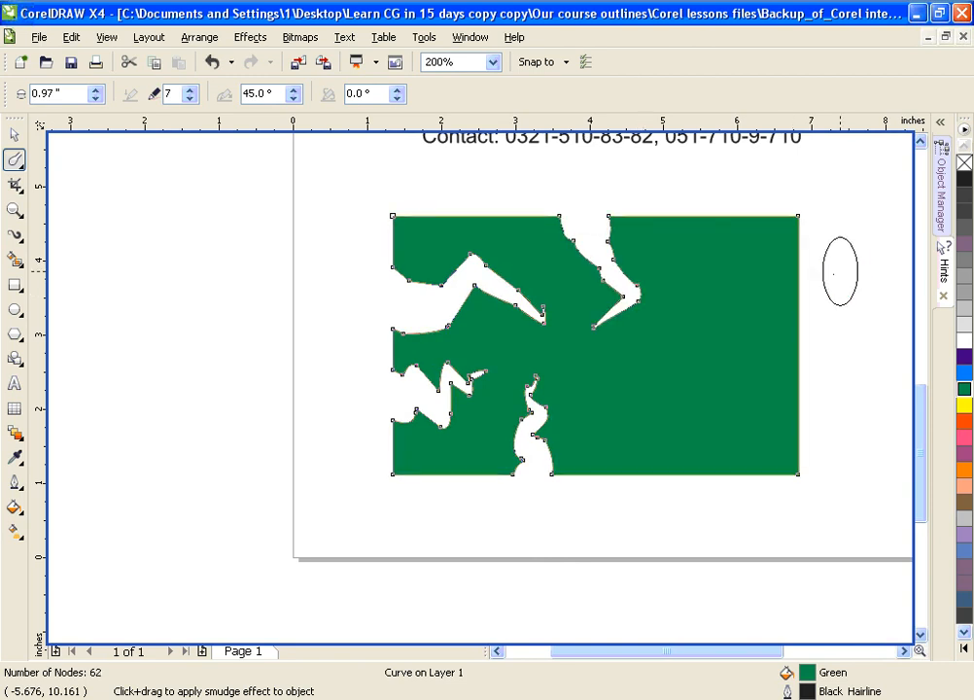
{"action": "mouse_move", "coordinate": [789, 274]}
{"action": "left_mouse_down"}
{"action": "mouse_move", "coordinate": [752, 279]}
{"action": "mouse_move", "coordinate": [745, 328]}
{"action": "mouse_move", "coordinate": [717, 344]}
{"action": "left_mouse_up"}
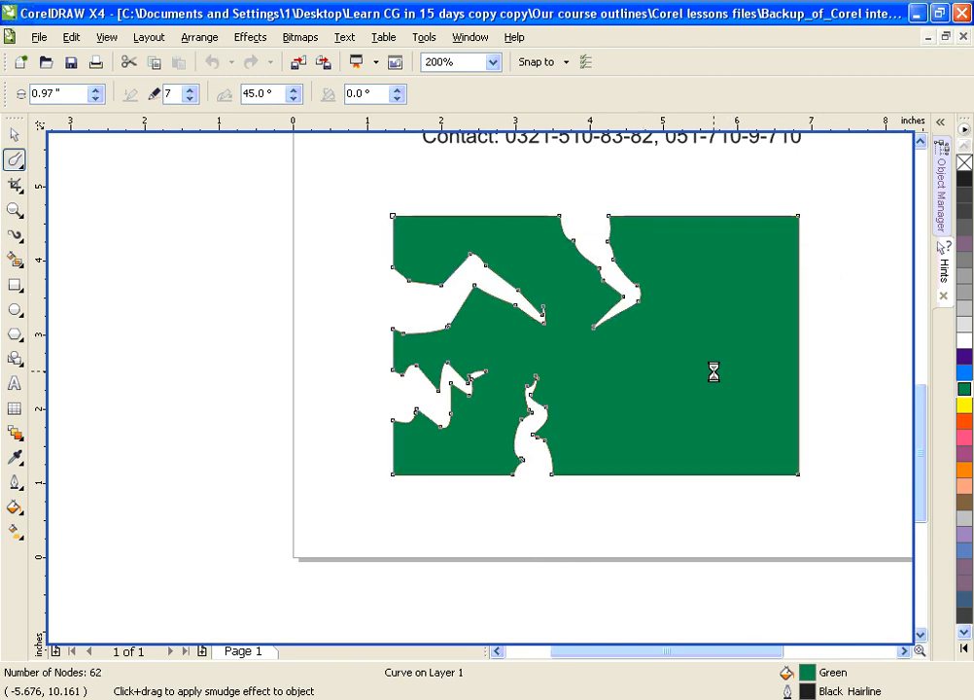
{"action": "mouse_move", "coordinate": [678, 516]}
{"action": "left_mouse_down"}
{"action": "mouse_move", "coordinate": [660, 465]}
{"action": "mouse_move", "coordinate": [669, 437]}
{"action": "mouse_move", "coordinate": [638, 406]}
{"action": "left_mouse_up"}
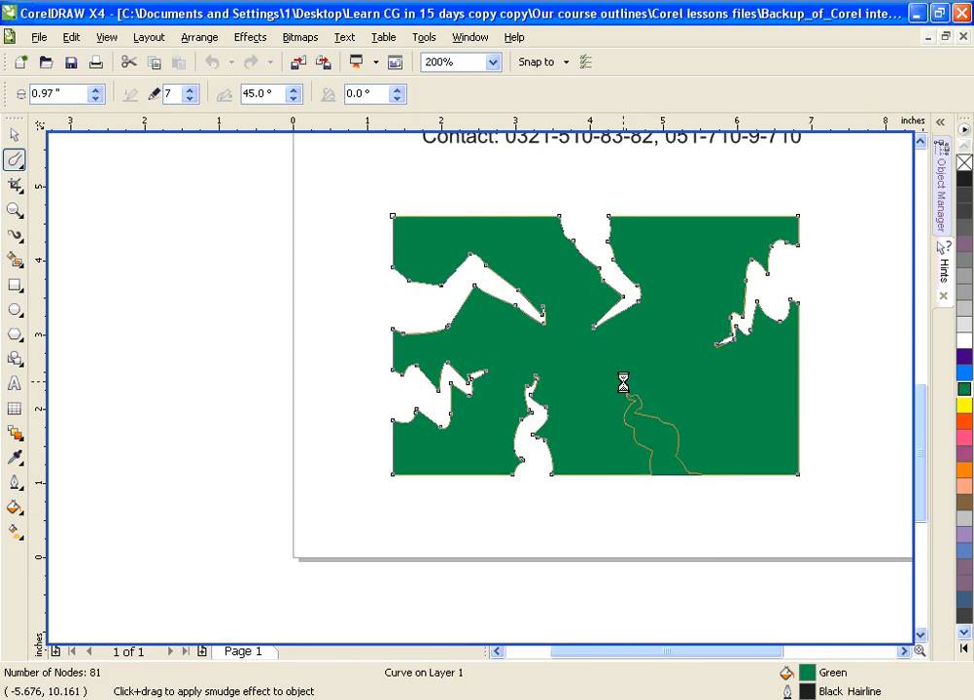
{"action": "left_click", "coordinate": [14, 135]}
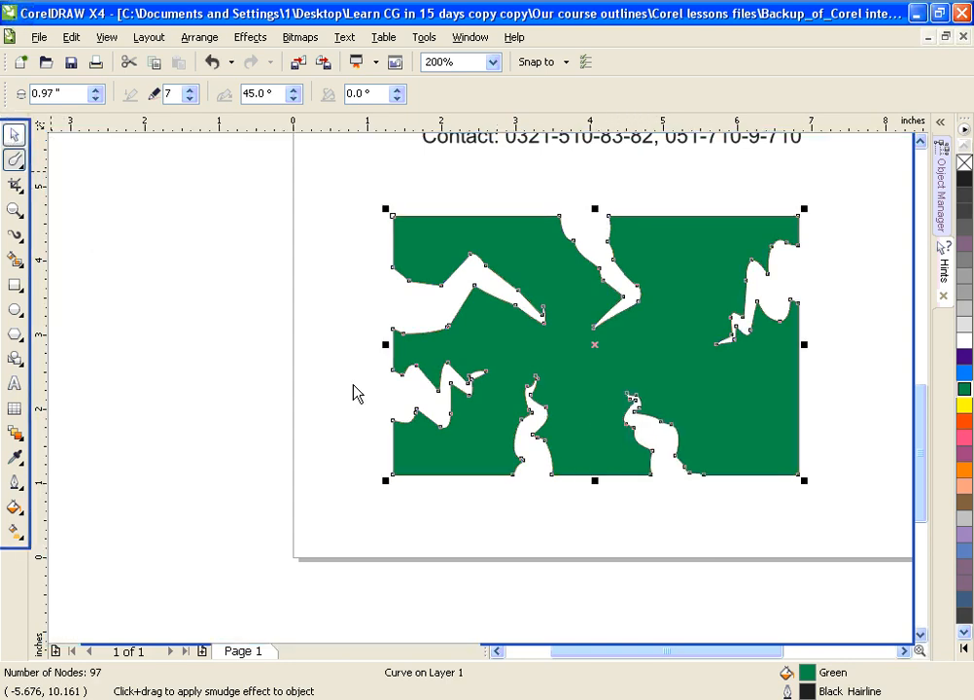
{"action": "left_click", "coordinate": [602, 507]}
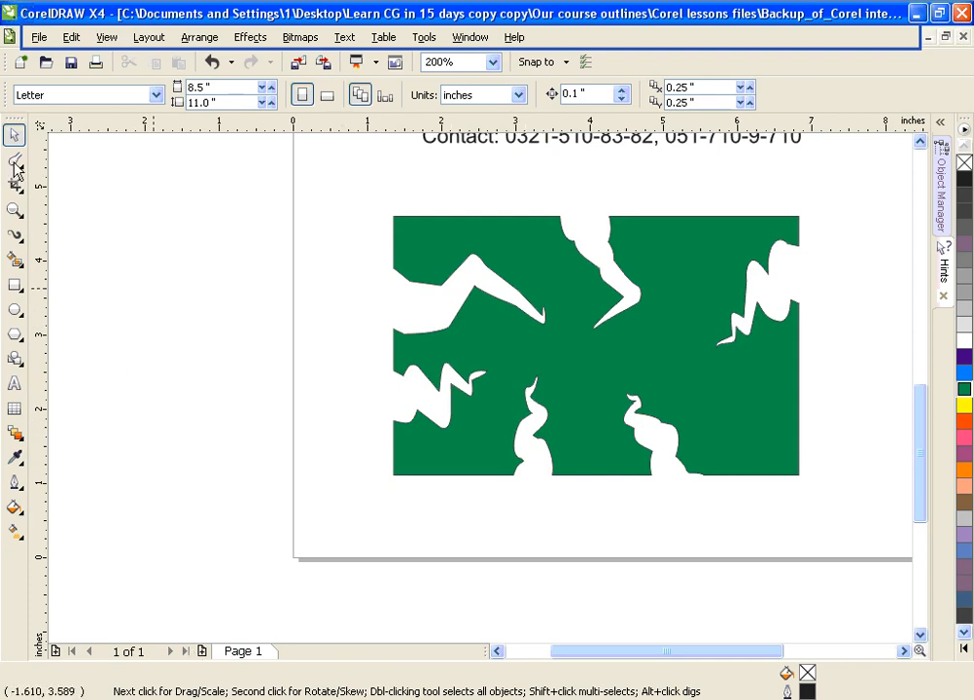
Step: Switch from the Smudge Brush to the Roughen Brush
{"action": "left_click", "coordinate": [15, 162]}
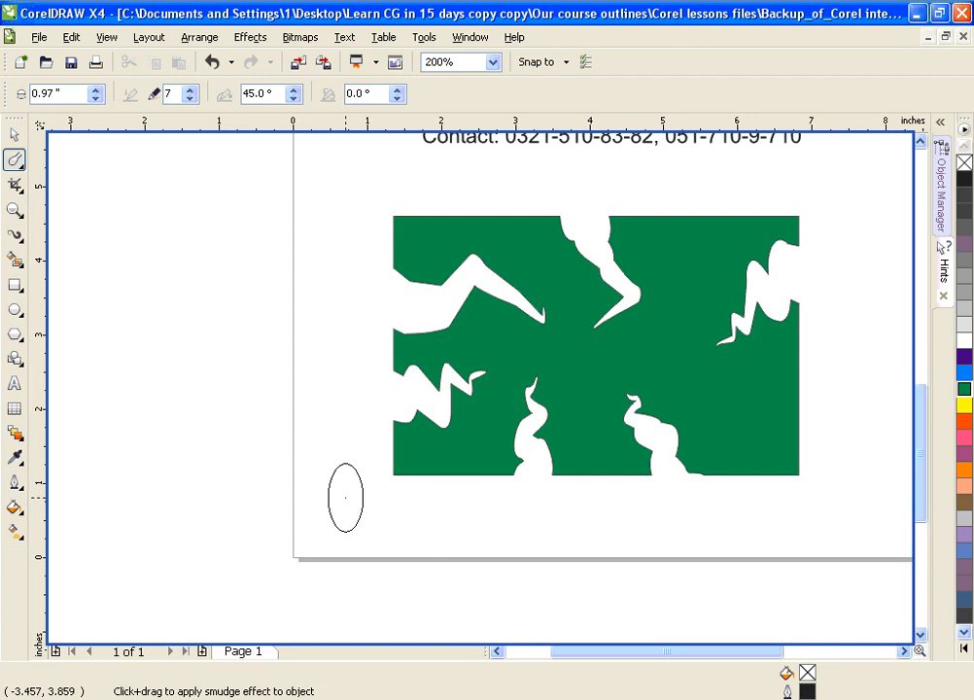
{"action": "left_click", "coordinate": [17, 168]}
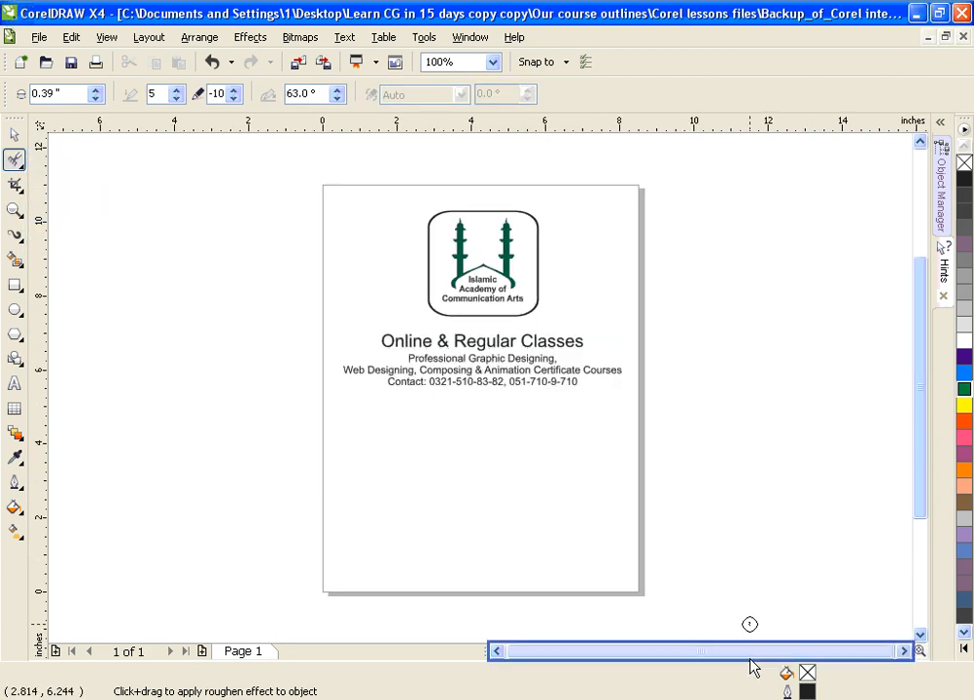
{"action": "left_click", "coordinate": [16, 160]}
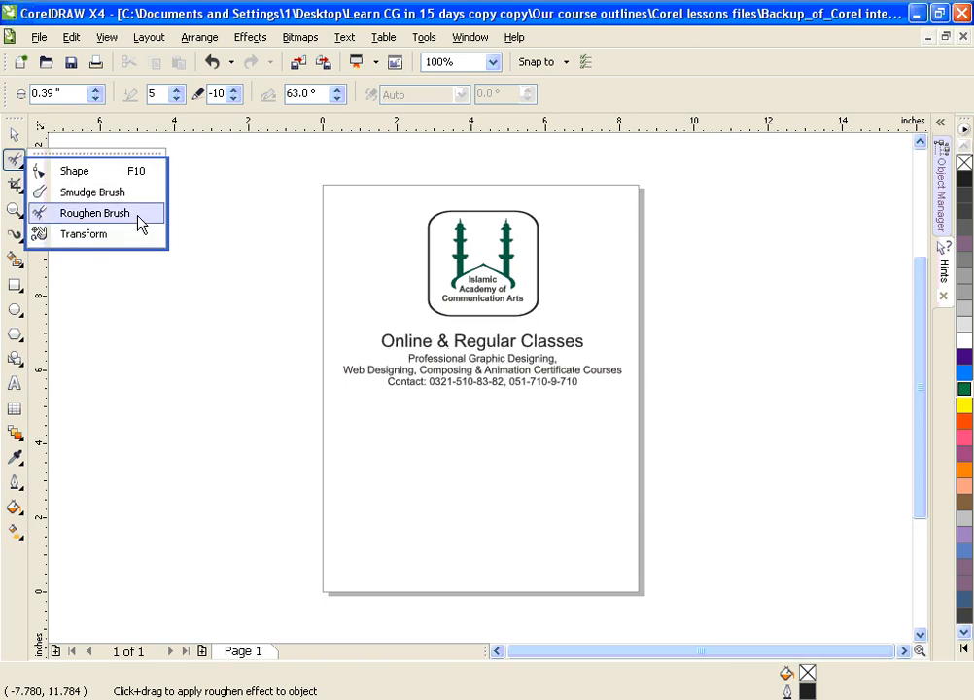
{"action": "left_click", "coordinate": [97, 213]}
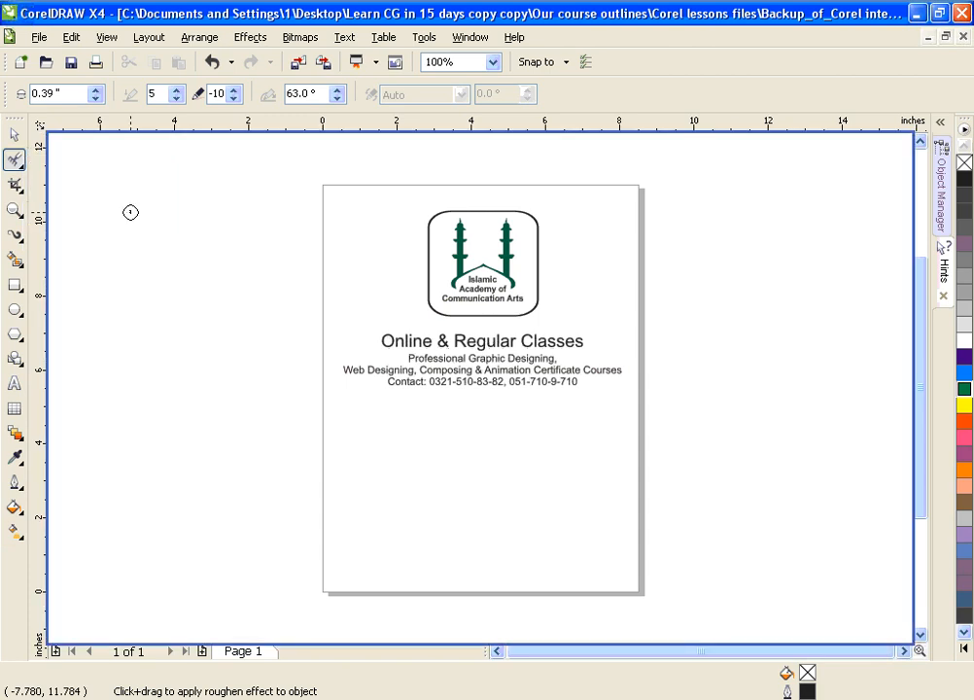
Step: Draw an ellipse about 2.77 by 3.03 inches in the empty area below the contact line
{"action": "left_click", "coordinate": [15, 312]}
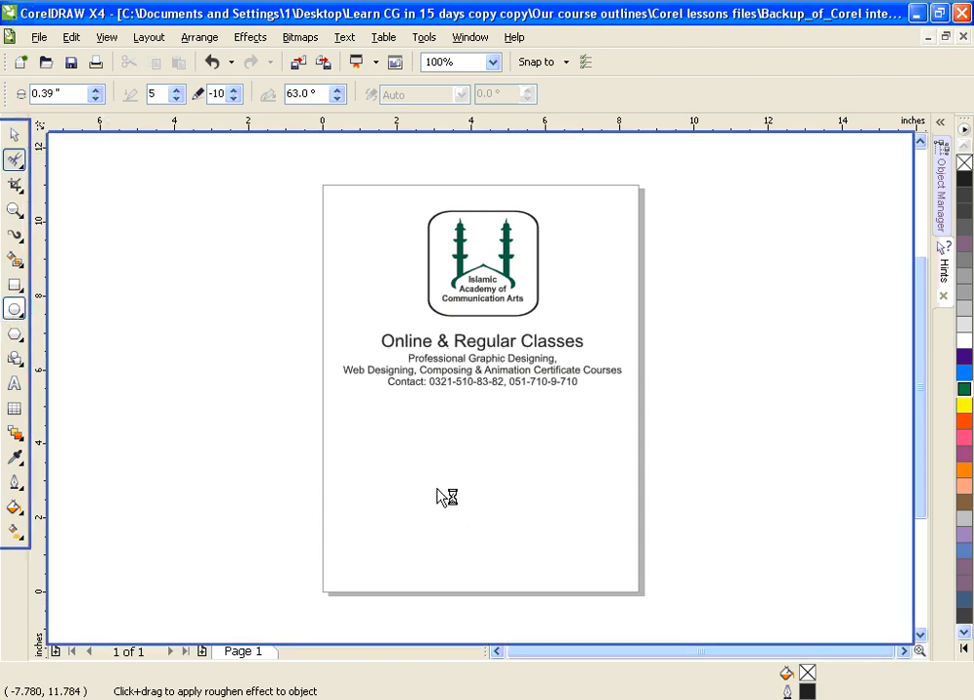
{"action": "left_click_drag", "start_coordinate": [422, 451], "coordinate": [525, 562]}
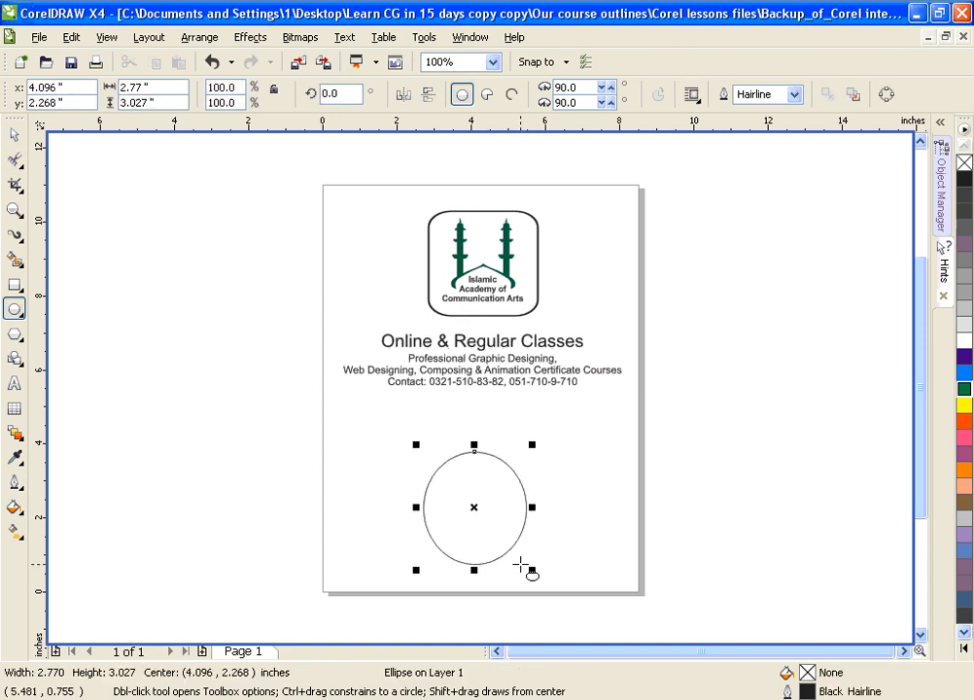
Step: Move the ellipse up about 0.7 inch and widen it evenly about its centre to about 3.05 inches
{"action": "key", "text": "shift+F2"}
{"action": "scroll", "coordinate": [520, 565], "scroll_direction": "down", "scroll_amount": 1}
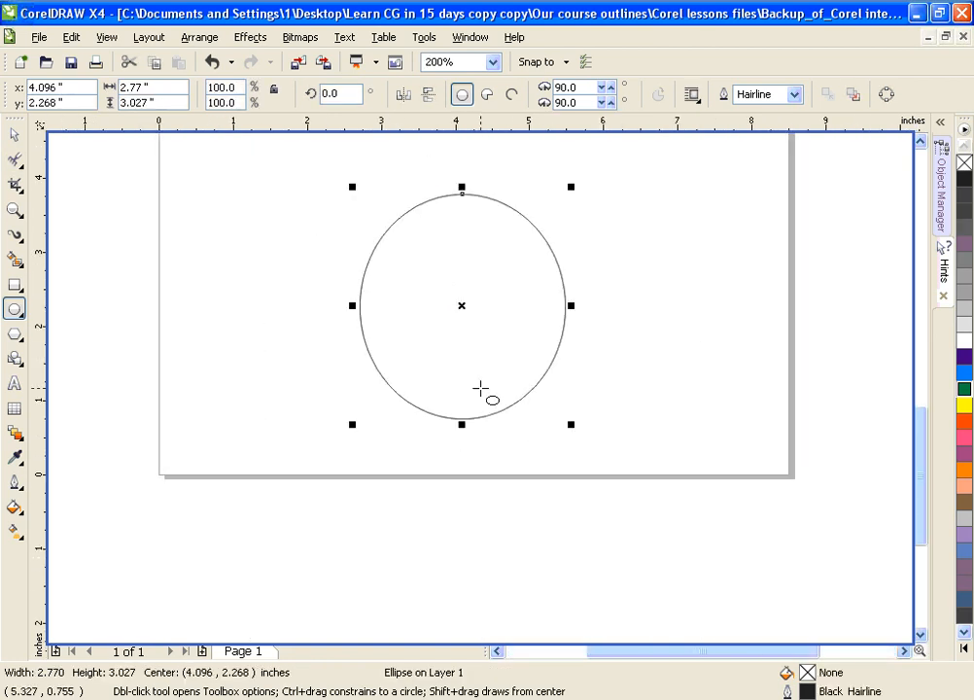
{"action": "left_click", "coordinate": [921, 143]}
{"action": "left_click", "coordinate": [920, 143]}
{"action": "left_click", "coordinate": [921, 143]}
{"action": "left_click", "coordinate": [921, 143]}
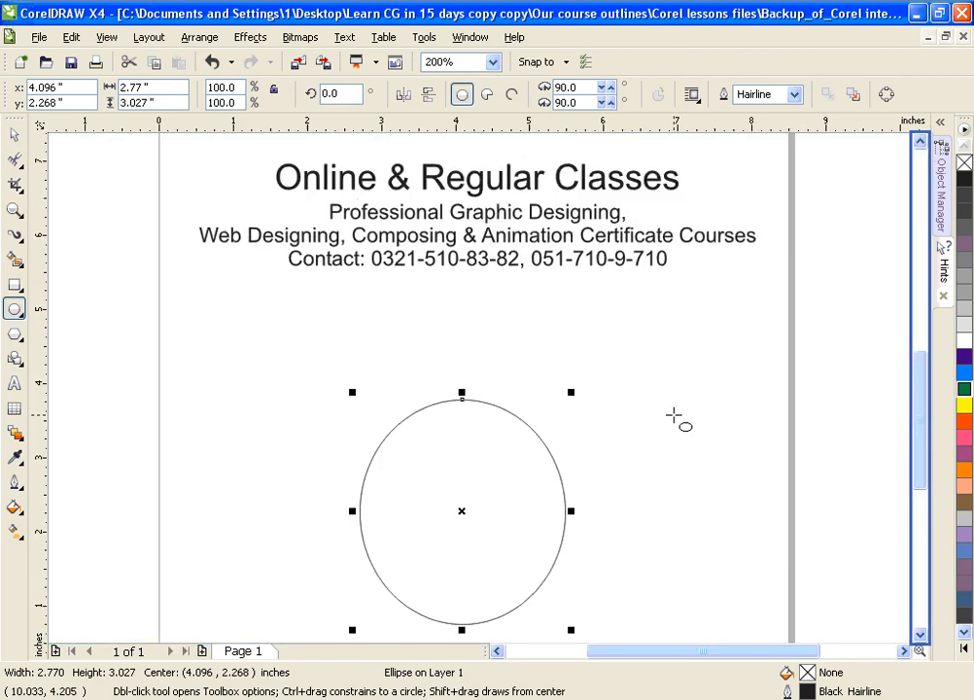
{"action": "left_click_drag", "start_coordinate": [462, 511], "coordinate": [477, 459]}
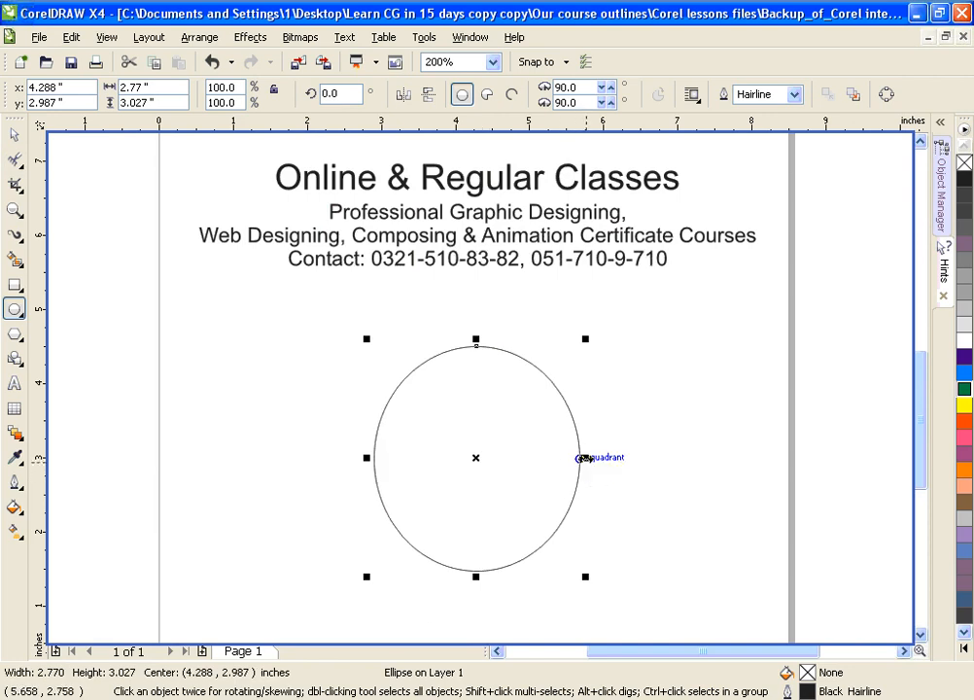
{"action": "left_click_drag", "start_coordinate": [584, 458], "coordinate": [595, 459]}
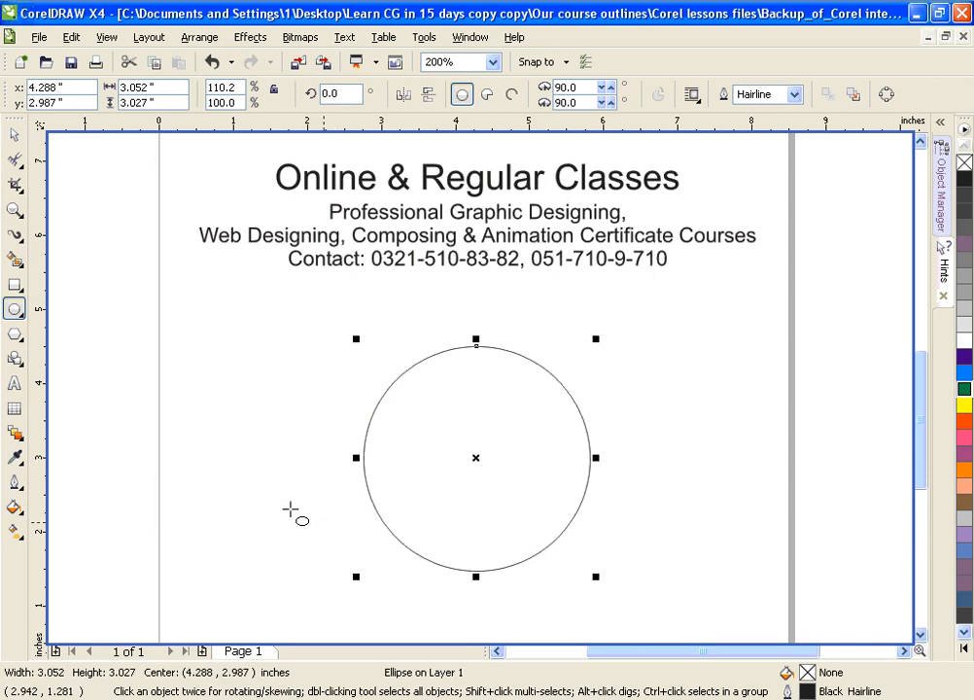
Step: Convert the ellipse to curves so that the Roughen Brush can be applied to it
{"action": "left_click", "coordinate": [15, 159]}
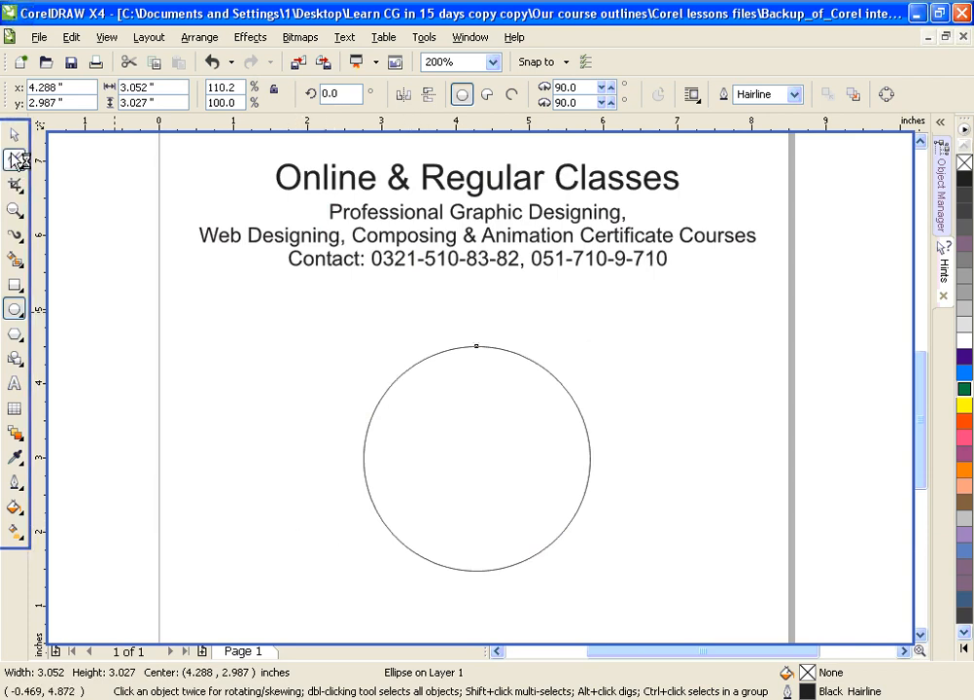
{"action": "left_click", "coordinate": [14, 137]}
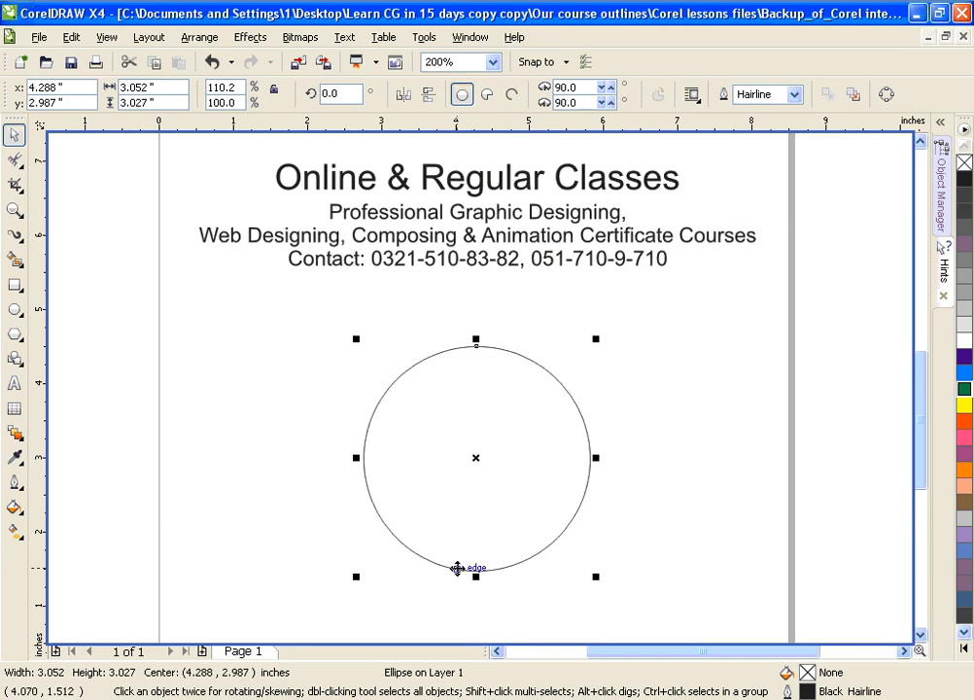
{"action": "key", "text": "ctrl+q"}
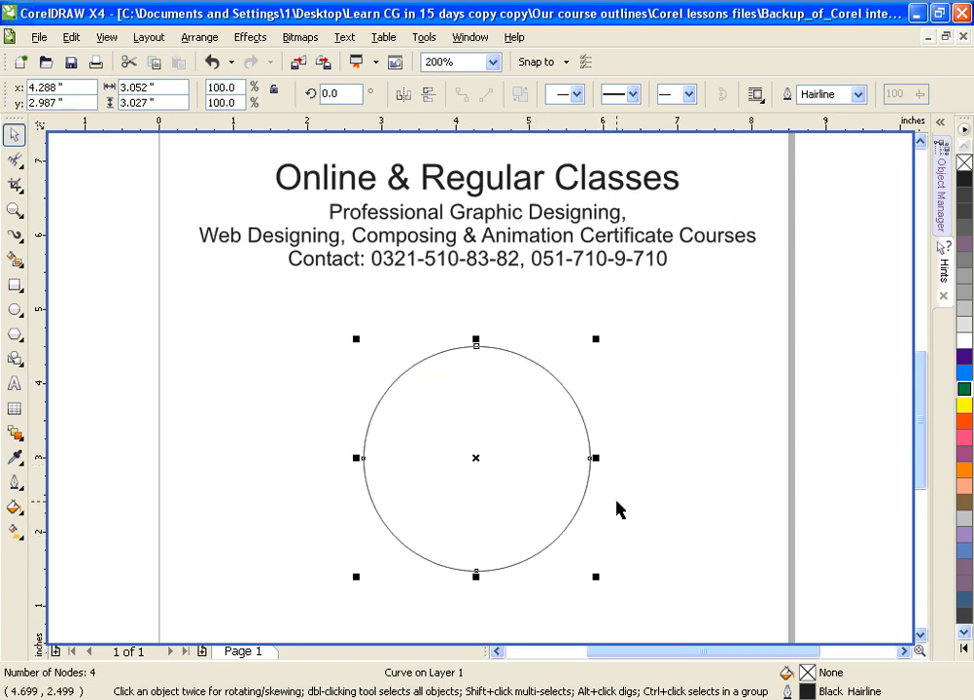
Step: Set the Roughen Brush's nib size to 0.5 inch and its dryout to 0
{"action": "left_click", "coordinate": [12, 161]}
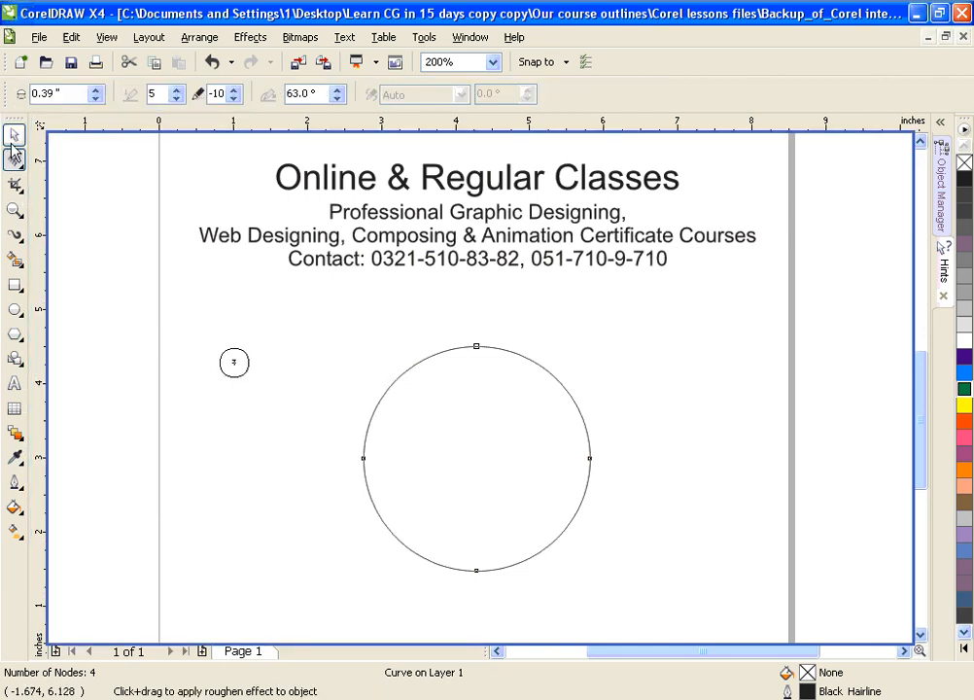
{"action": "left_click", "coordinate": [97, 93]}
{"action": "left_click_drag", "start_coordinate": [97, 96], "coordinate": [97, 89]}
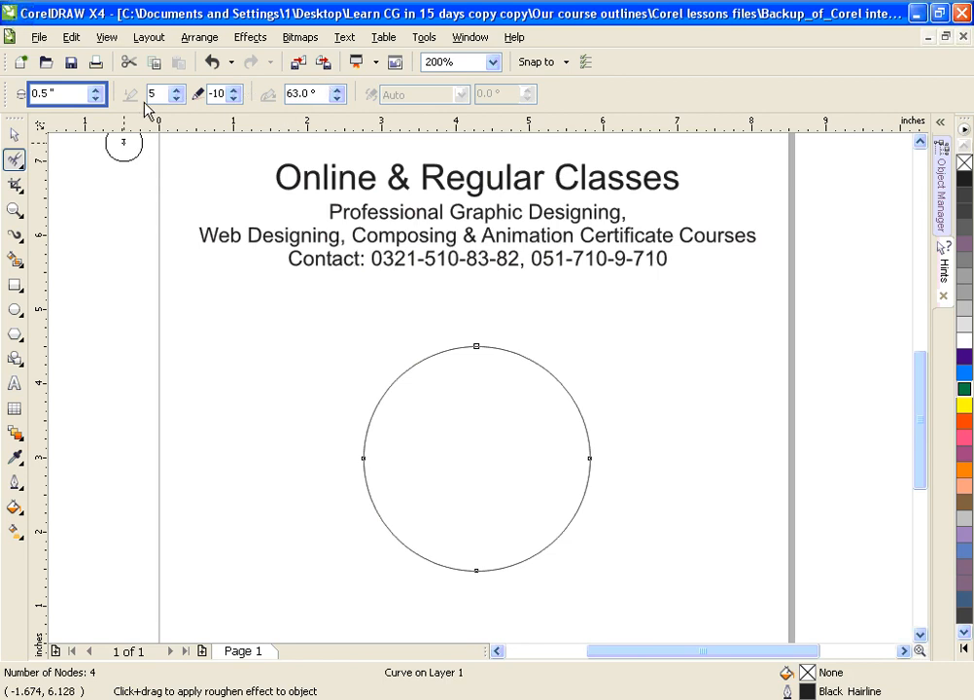
{"action": "double_click", "coordinate": [215, 94]}
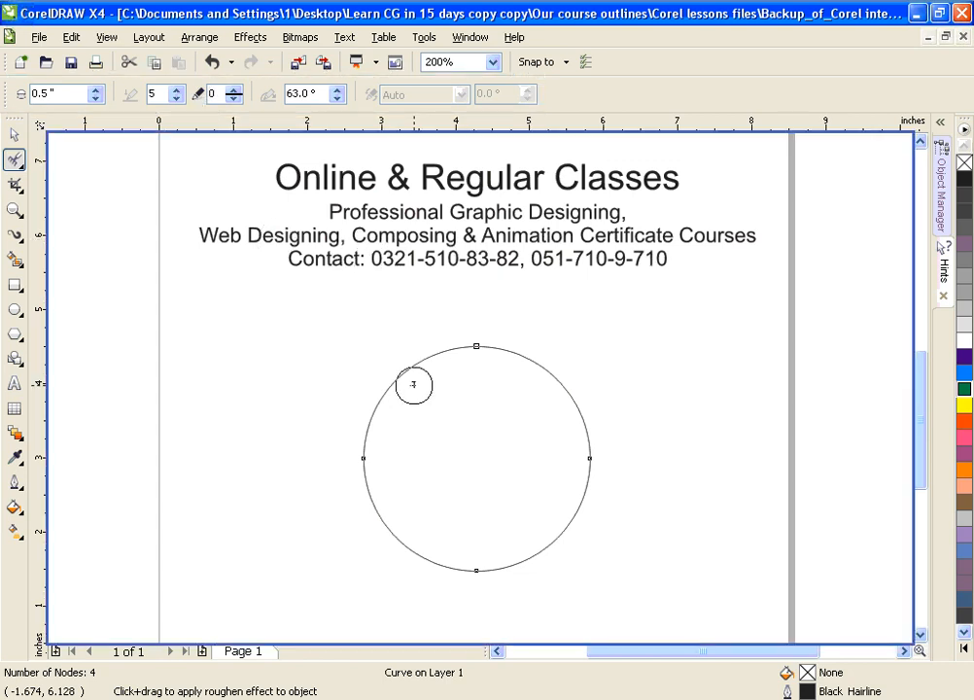
Step: Try roughening the circle's outline from its upper left over the top to its right side, inspect the spikes, and undo it
{"action": "mouse_move", "coordinate": [397, 385]}
{"action": "left_mouse_down"}
{"action": "mouse_move", "coordinate": [470, 352]}
{"action": "mouse_move", "coordinate": [532, 351]}
{"action": "mouse_move", "coordinate": [563, 376]}
{"action": "mouse_move", "coordinate": [589, 449]}
{"action": "left_mouse_up"}
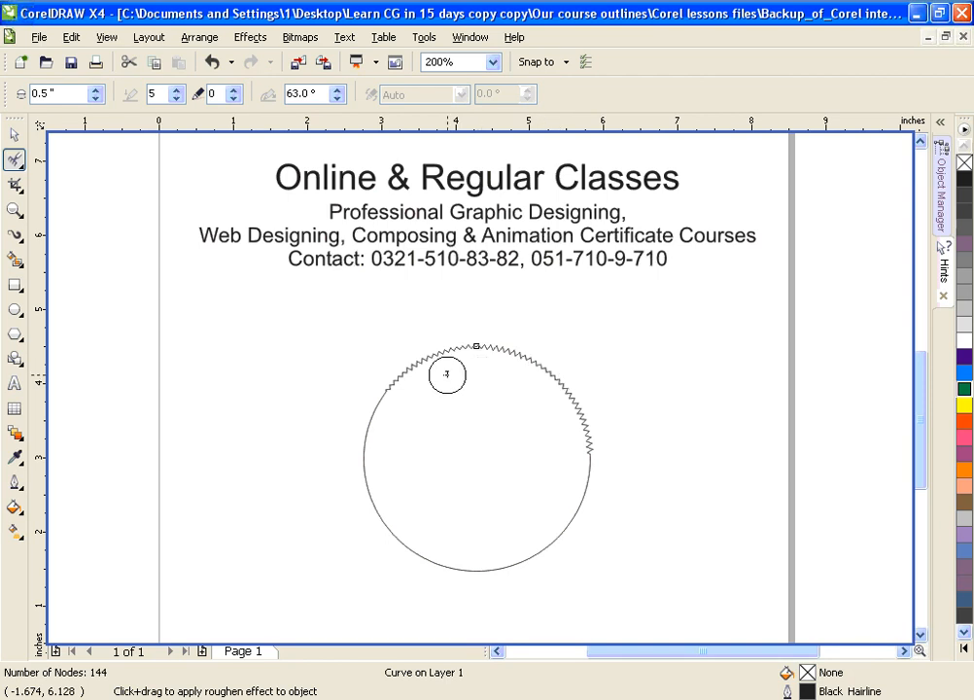
{"action": "left_click_drag", "start_coordinate": [356, 328], "coordinate": [631, 497]}
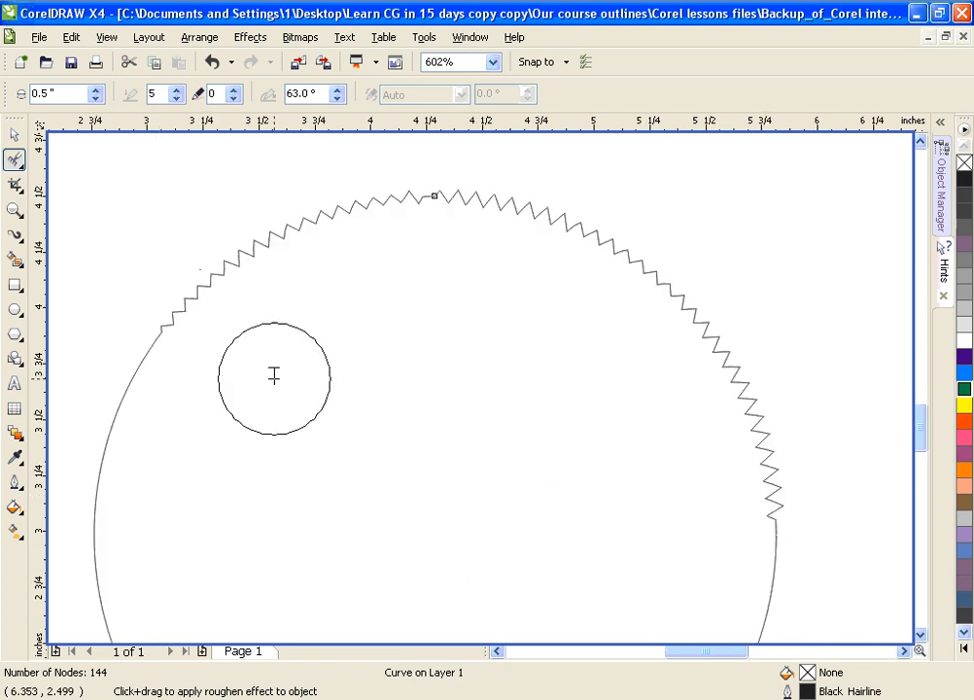
{"action": "key", "text": "ctrl+z"}
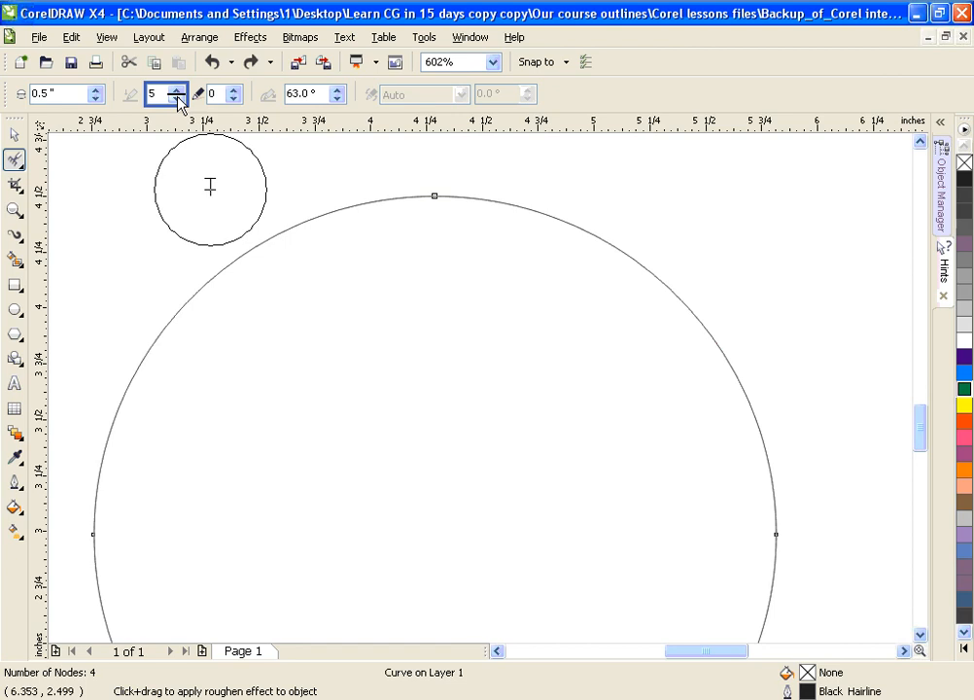
Step: Set the Roughen Brush's spike frequency to 1 and roughen the circle's outline from its upper left to just past the top
{"action": "left_click", "coordinate": [178, 98]}
{"action": "mouse_move", "coordinate": [220, 250]}
{"action": "left_mouse_down"}
{"action": "mouse_move", "coordinate": [213, 305]}
{"action": "mouse_move", "coordinate": [270, 252]}
{"action": "mouse_move", "coordinate": [327, 233]}
{"action": "mouse_move", "coordinate": [496, 227]}
{"action": "left_mouse_up"}
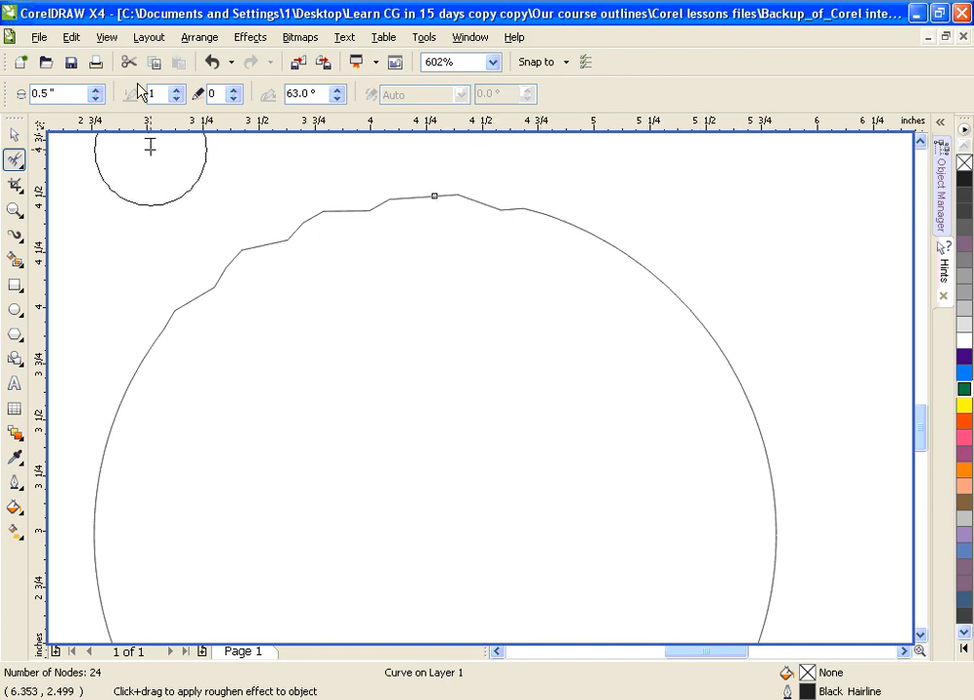
Step: Roughen the circle's upper-right outline with spike frequency 3, and continue down its right side with spike frequency 10
{"action": "double_click", "coordinate": [178, 88]}
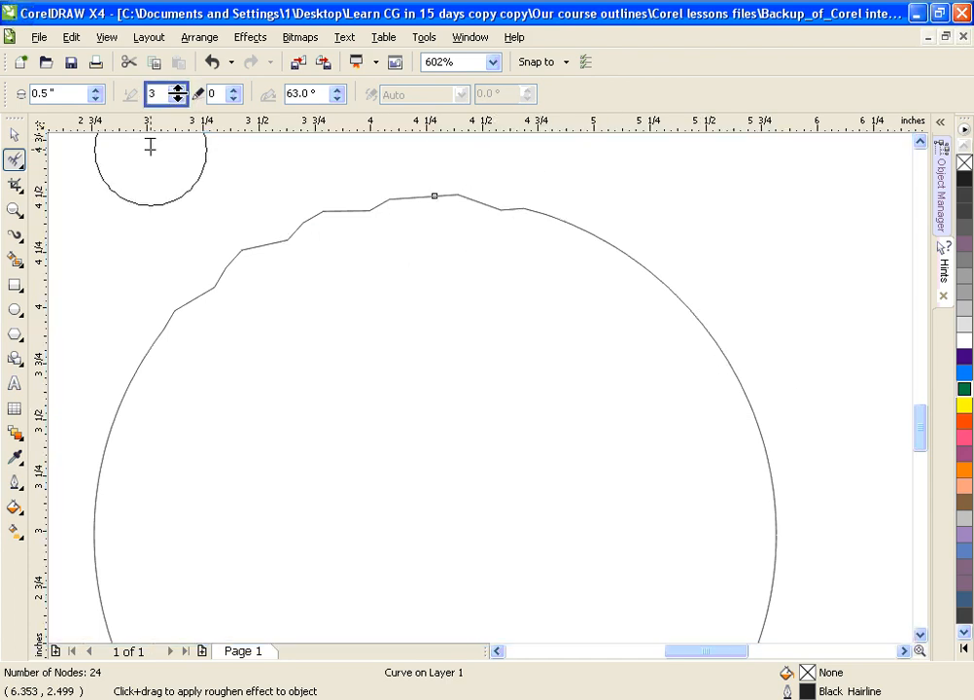
{"action": "left_click_drag", "start_coordinate": [576, 226], "coordinate": [644, 274]}
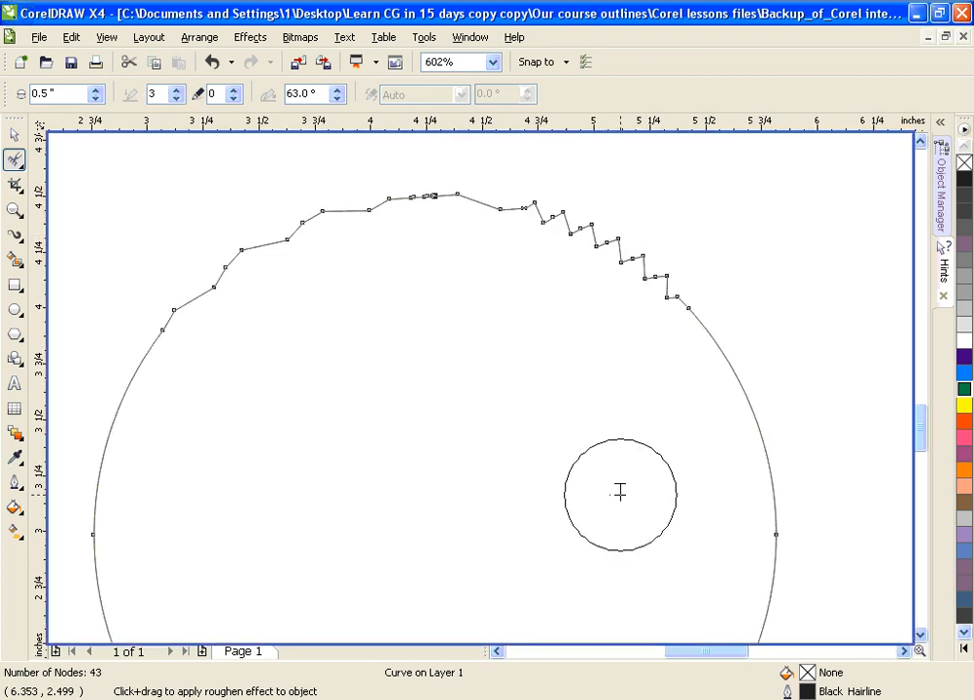
{"action": "left_click", "coordinate": [177, 94]}
{"action": "left_click_drag", "start_coordinate": [177, 94], "coordinate": [176, 63]}
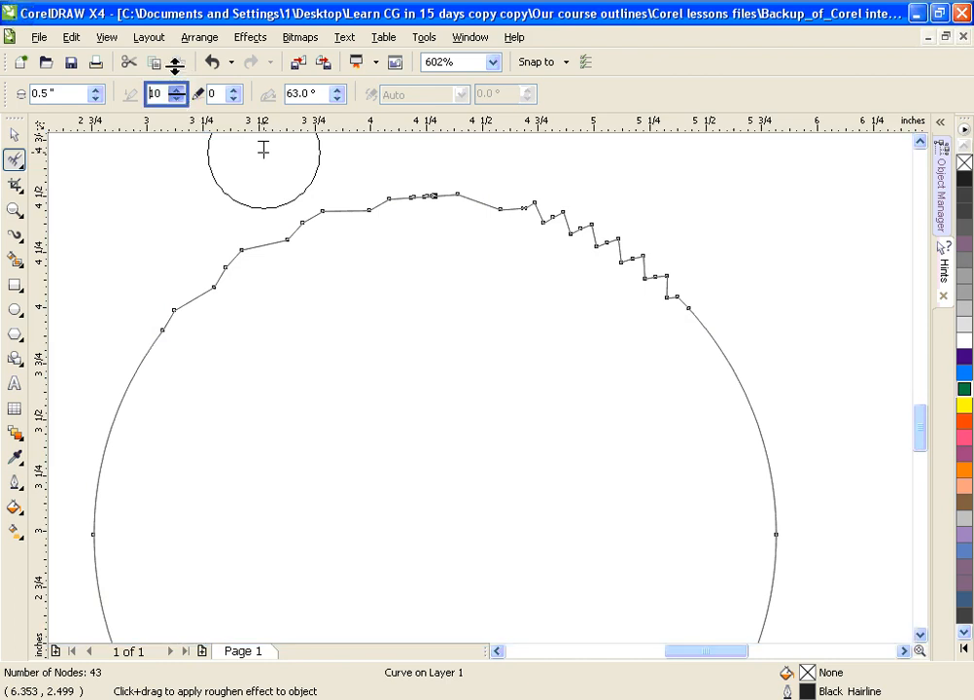
{"action": "mouse_move", "coordinate": [722, 333]}
{"action": "left_mouse_down"}
{"action": "mouse_move", "coordinate": [763, 406]}
{"action": "mouse_move", "coordinate": [763, 438]}
{"action": "left_mouse_up"}
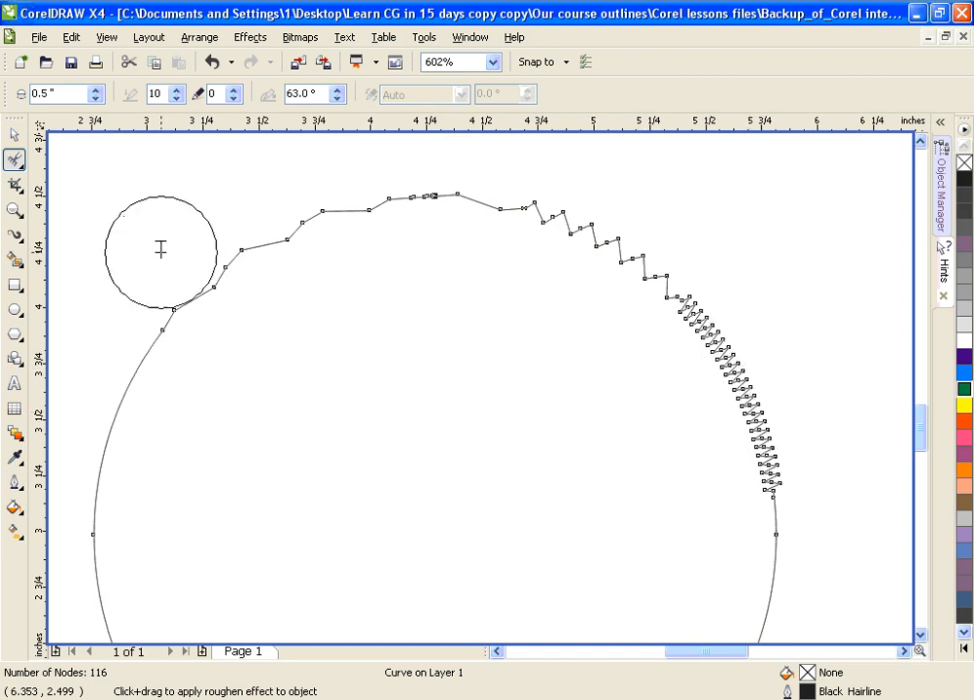
Step: Fill the roughened circle with green and remove its outline
{"action": "left_click", "coordinate": [14, 134]}
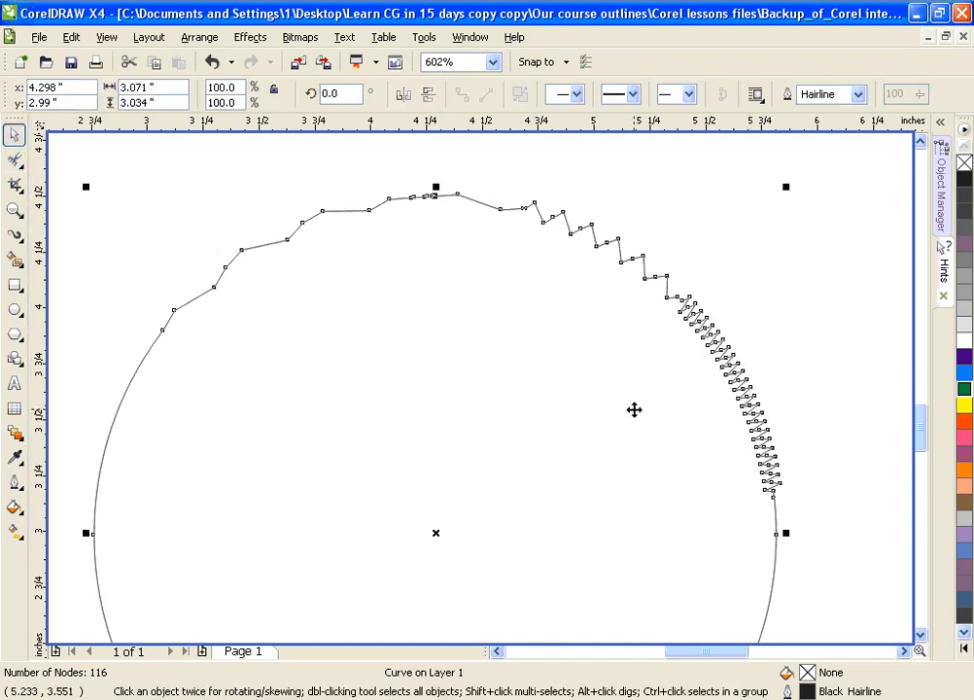
{"action": "scroll", "coordinate": [633, 409], "scroll_direction": "down", "scroll_amount": 1}
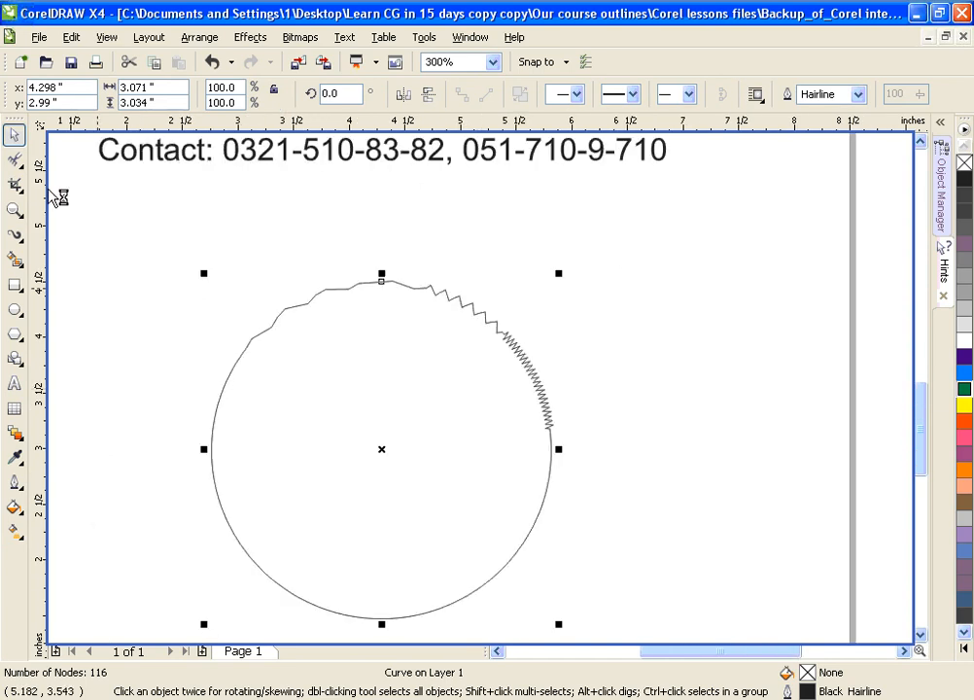
{"action": "left_click", "coordinate": [14, 137]}
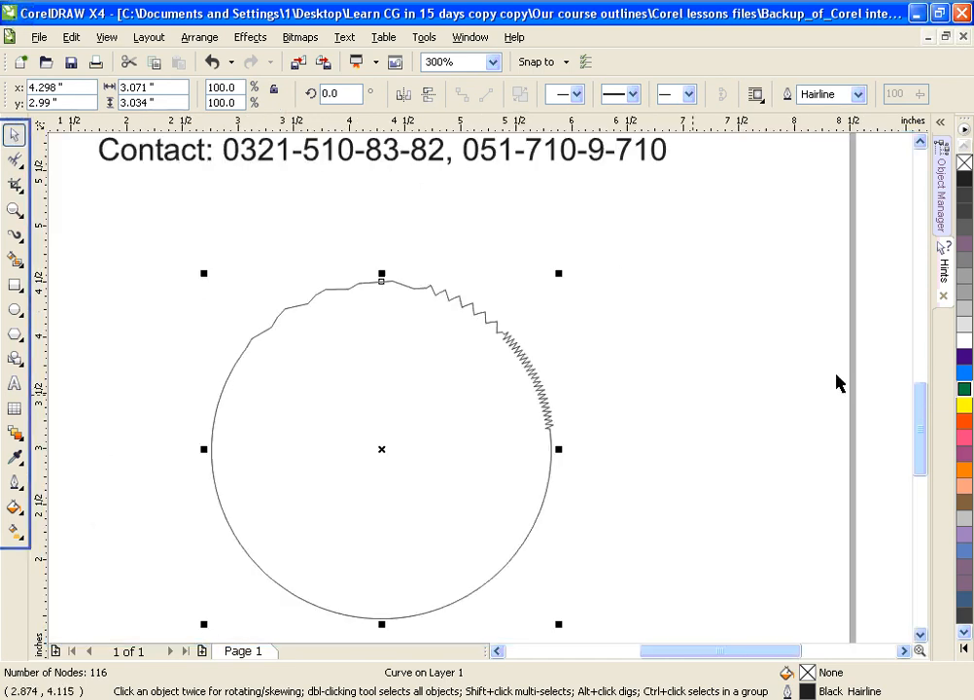
{"action": "left_click", "coordinate": [962, 390]}
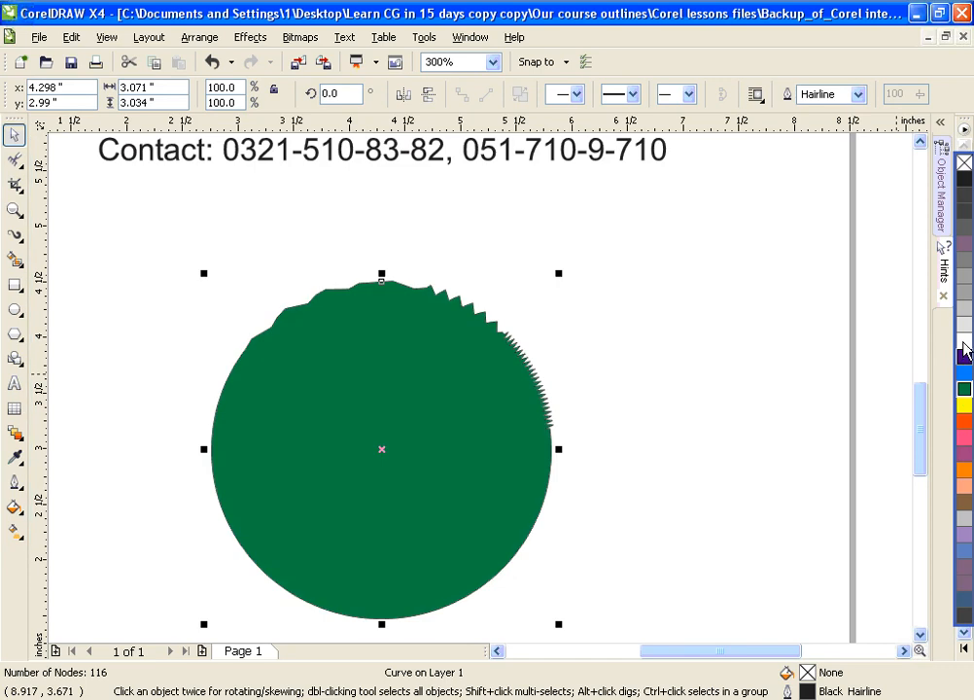
{"action": "right_click", "coordinate": [963, 341]}
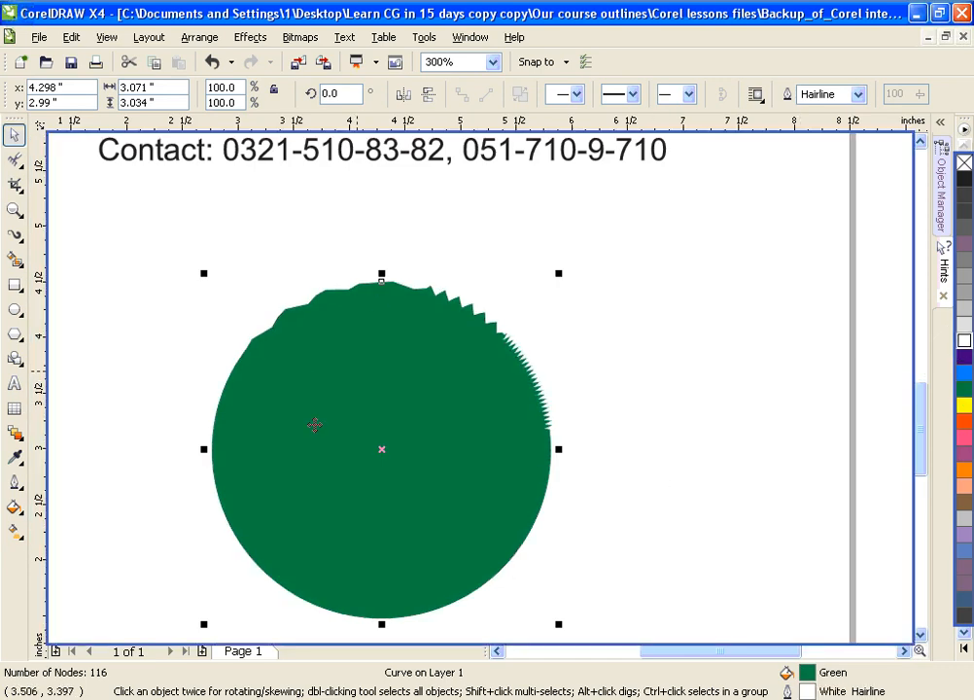
{"action": "left_click", "coordinate": [15, 481]}
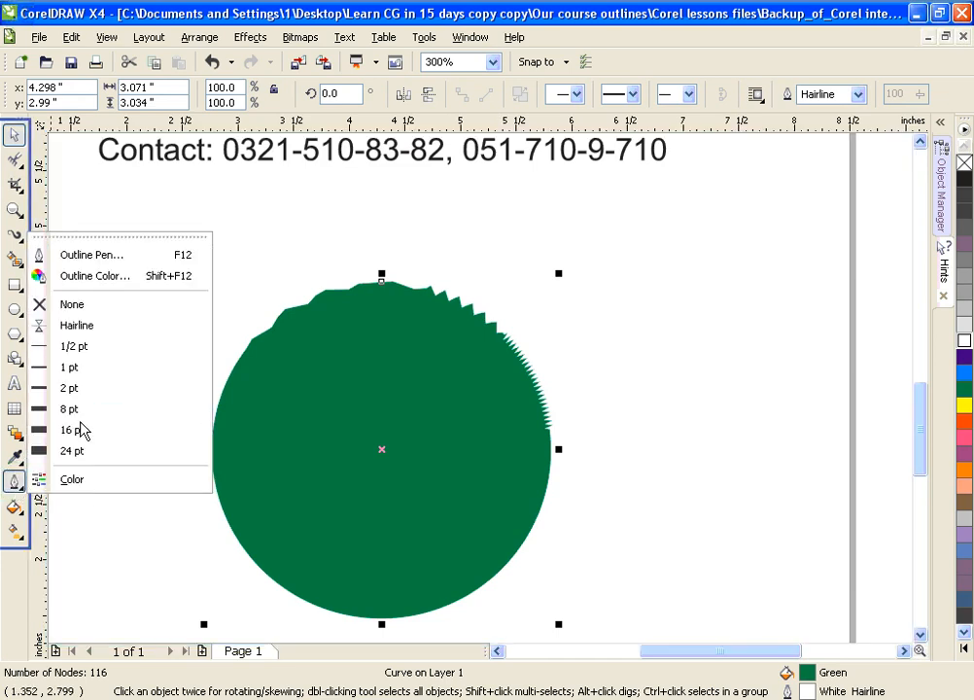
{"action": "left_click", "coordinate": [95, 307]}
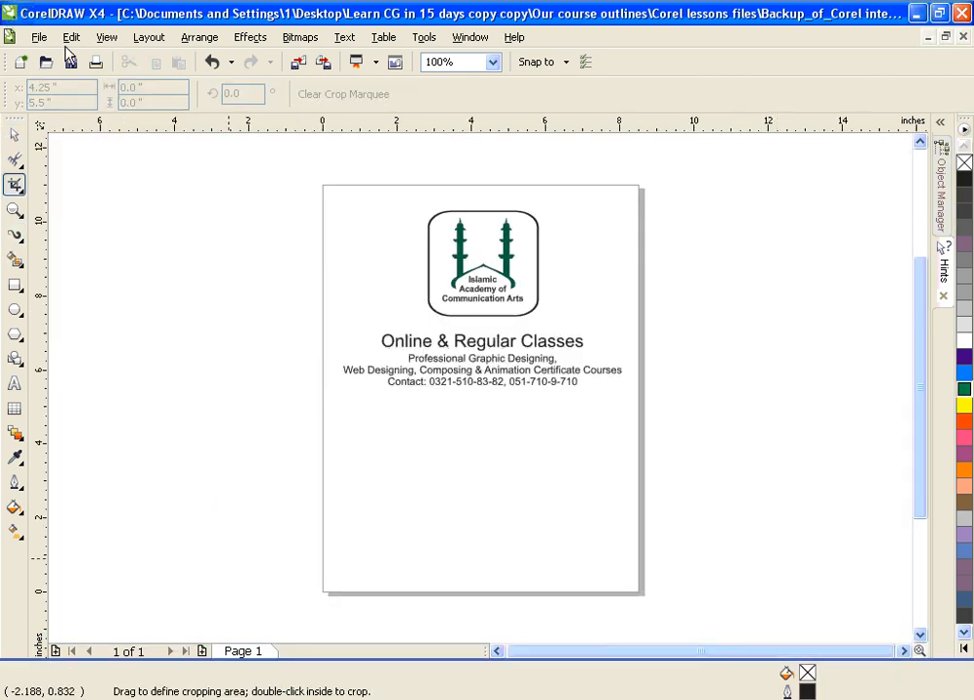
Step: Check the Crop tool hints, and draw a red-filled rectangle about 5.39 by 3.03 inches below the contact text
{"action": "left_click", "coordinate": [948, 274]}
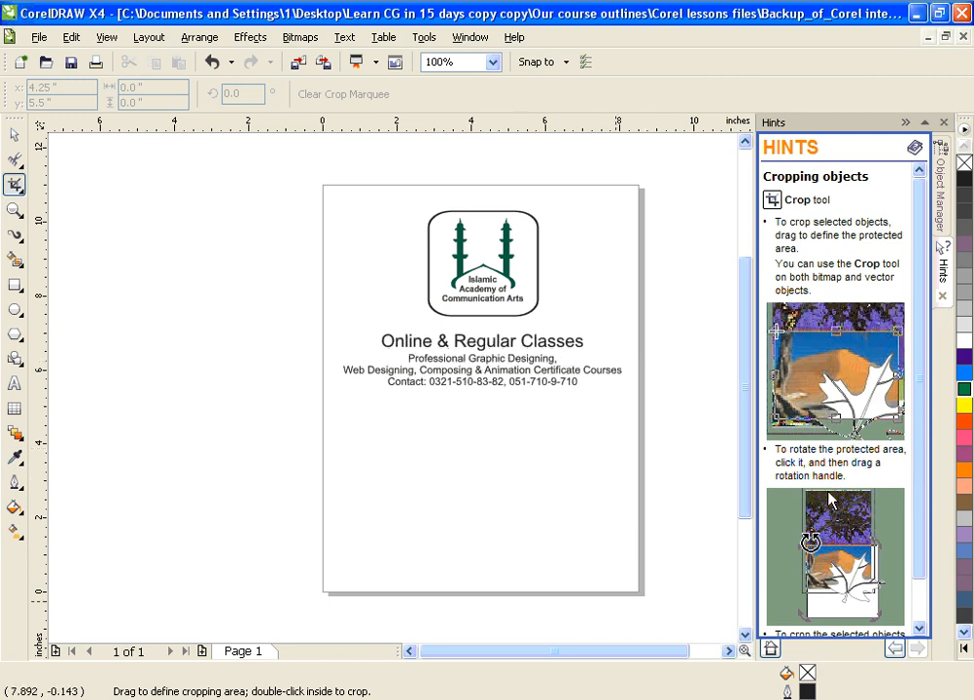
{"action": "left_click", "coordinate": [905, 122]}
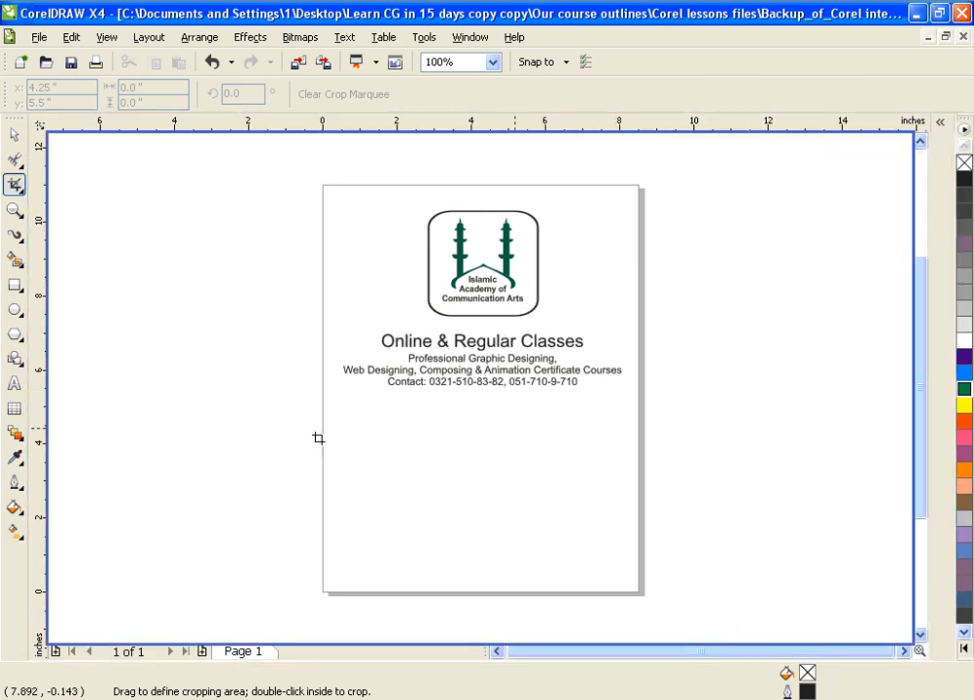
{"action": "left_click", "coordinate": [16, 288]}
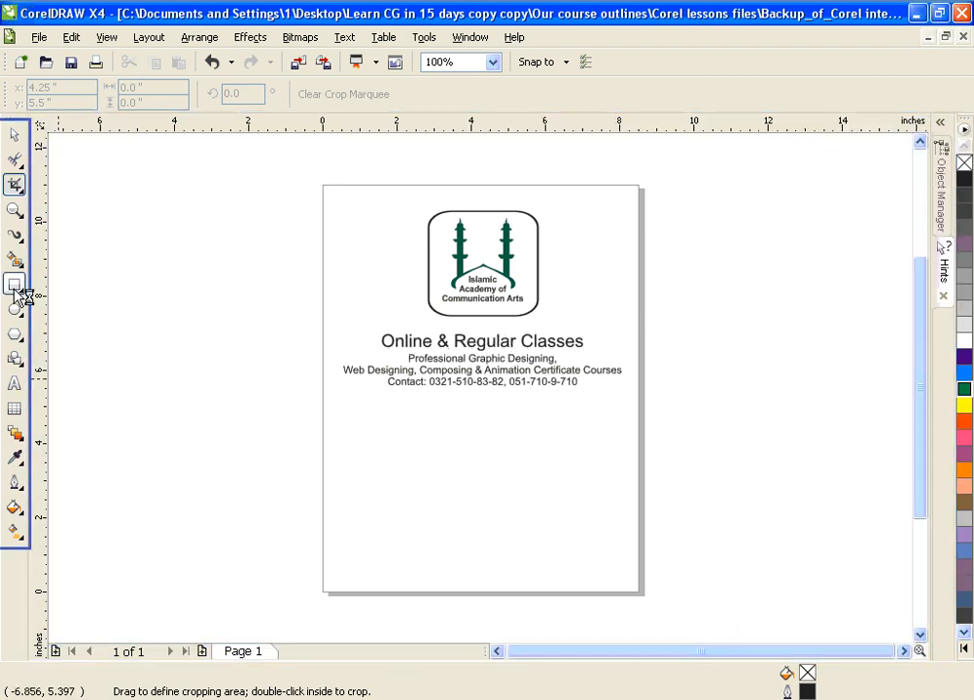
{"action": "left_click_drag", "start_coordinate": [376, 440], "coordinate": [575, 551]}
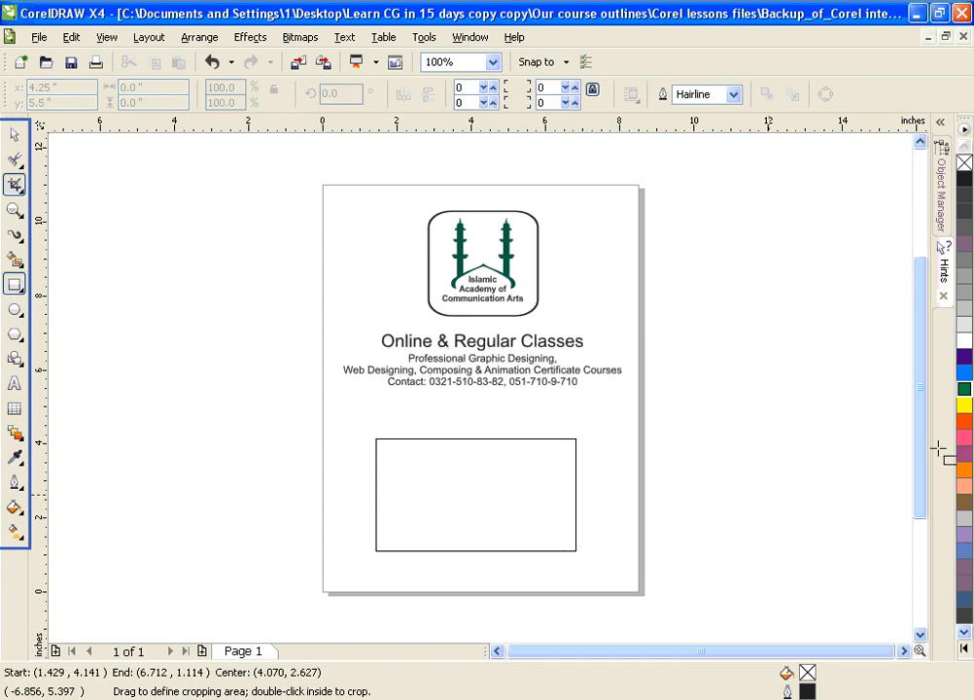
{"action": "left_click", "coordinate": [963, 422]}
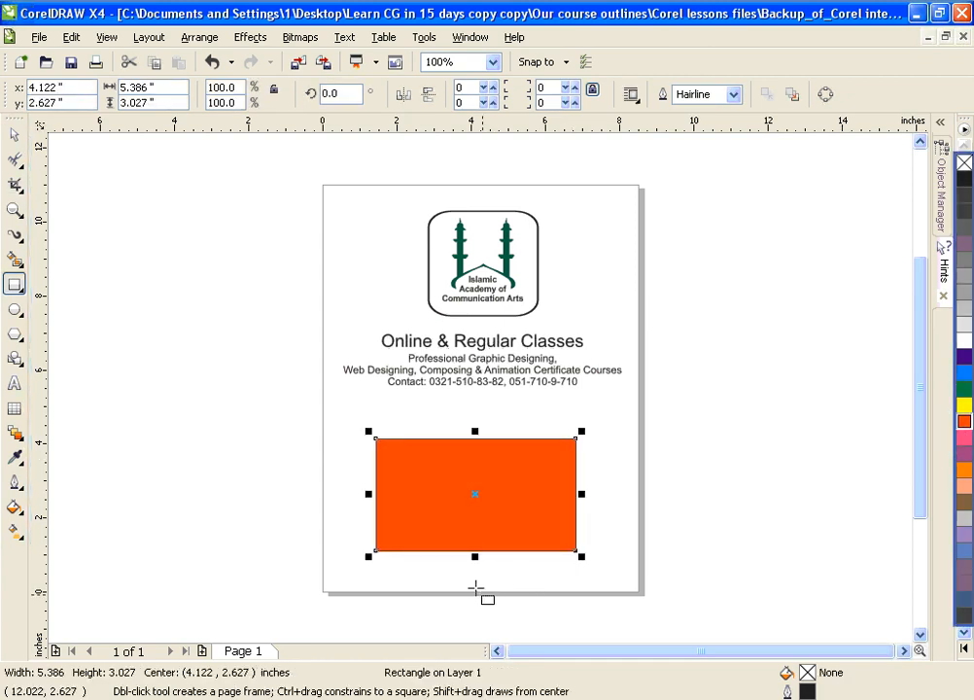
Step: Crop the red rectangle to its upper-left portion, and crop the remainder to its right half
{"action": "left_click", "coordinate": [15, 184]}
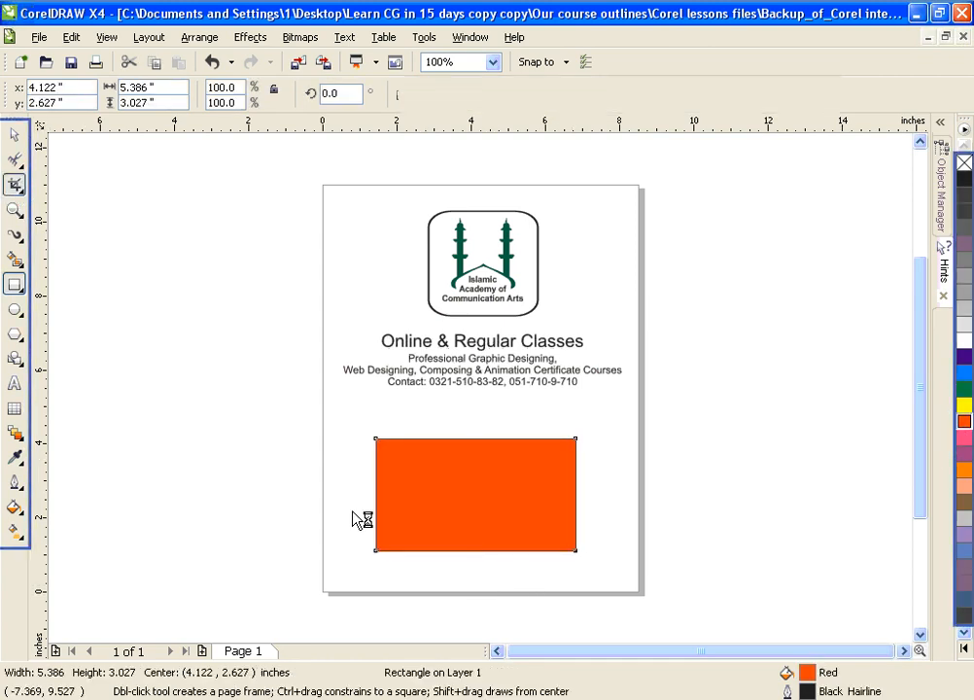
{"action": "left_click", "coordinate": [343, 457]}
{"action": "left_click_drag", "start_coordinate": [345, 427], "coordinate": [492, 521]}
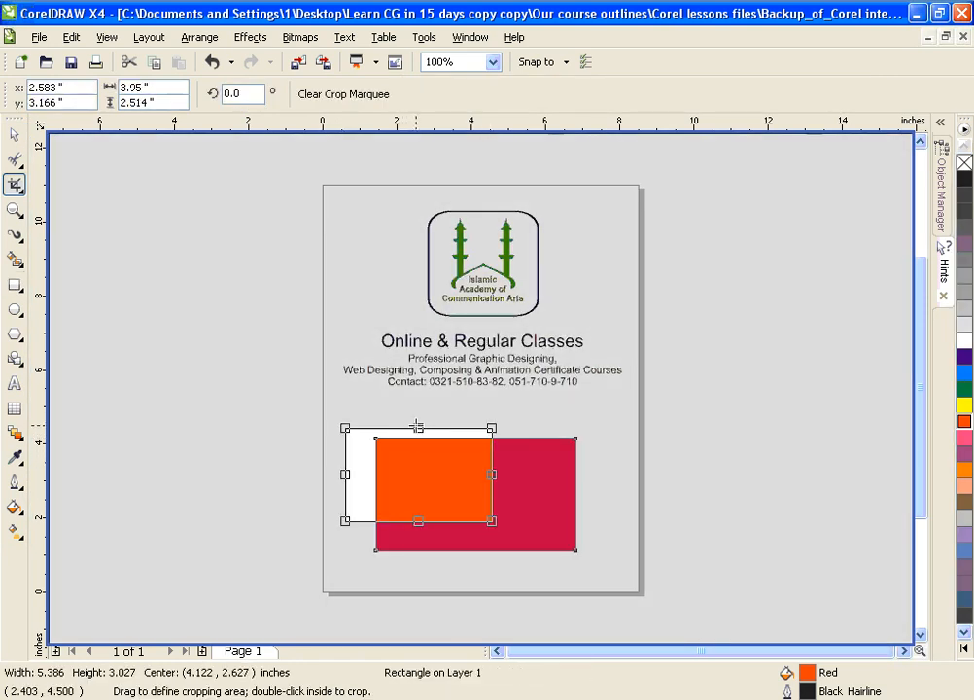
{"action": "left_click_drag", "start_coordinate": [414, 423], "coordinate": [417, 414]}
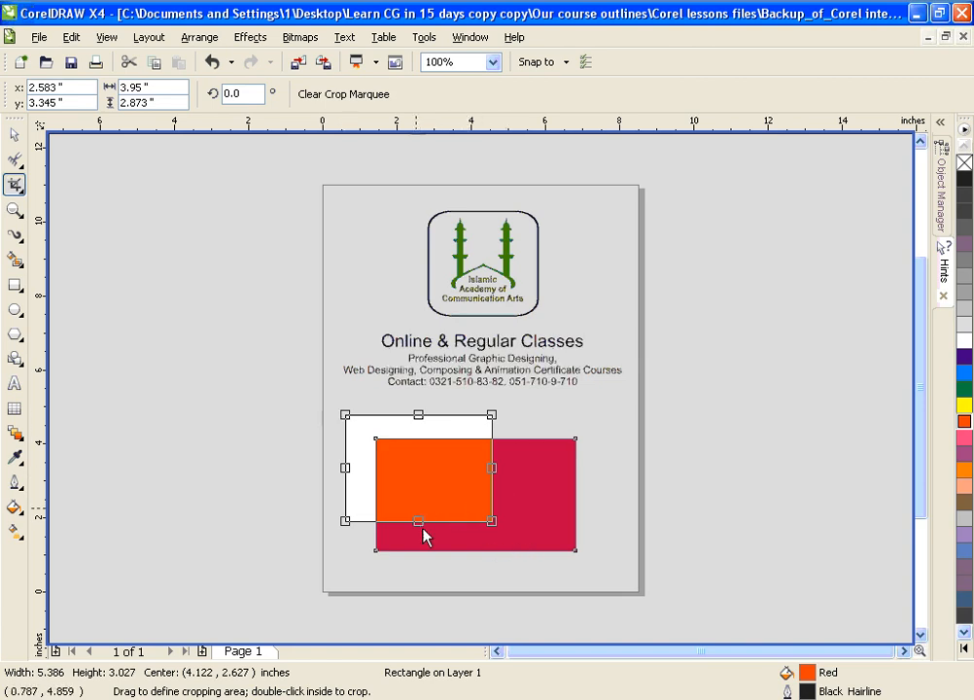
{"action": "double_click", "coordinate": [433, 496]}
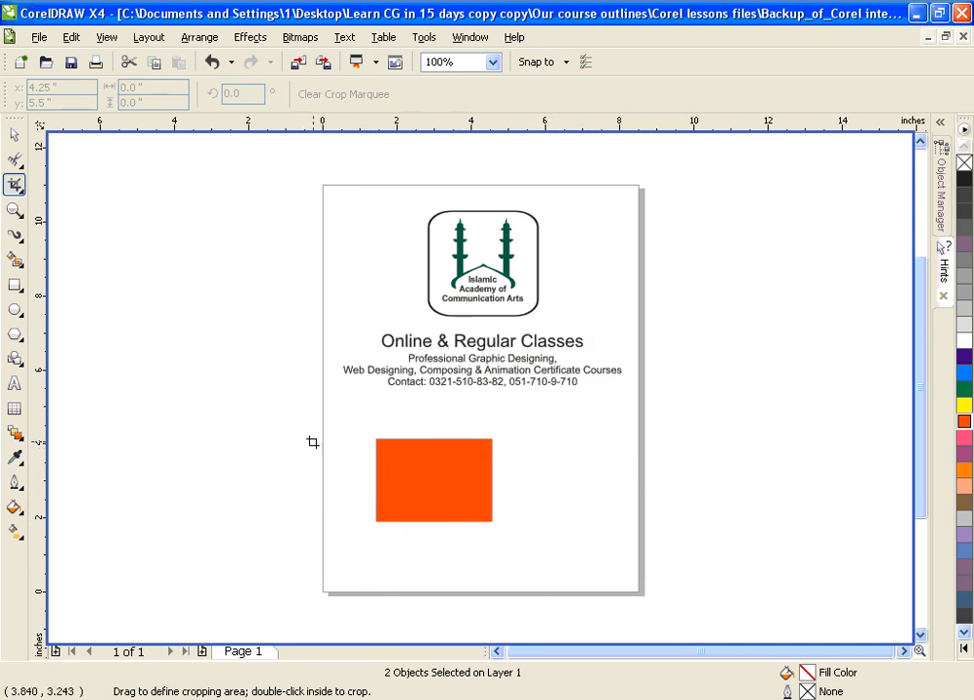
{"action": "left_click_drag", "start_coordinate": [437, 548], "coordinate": [525, 425]}
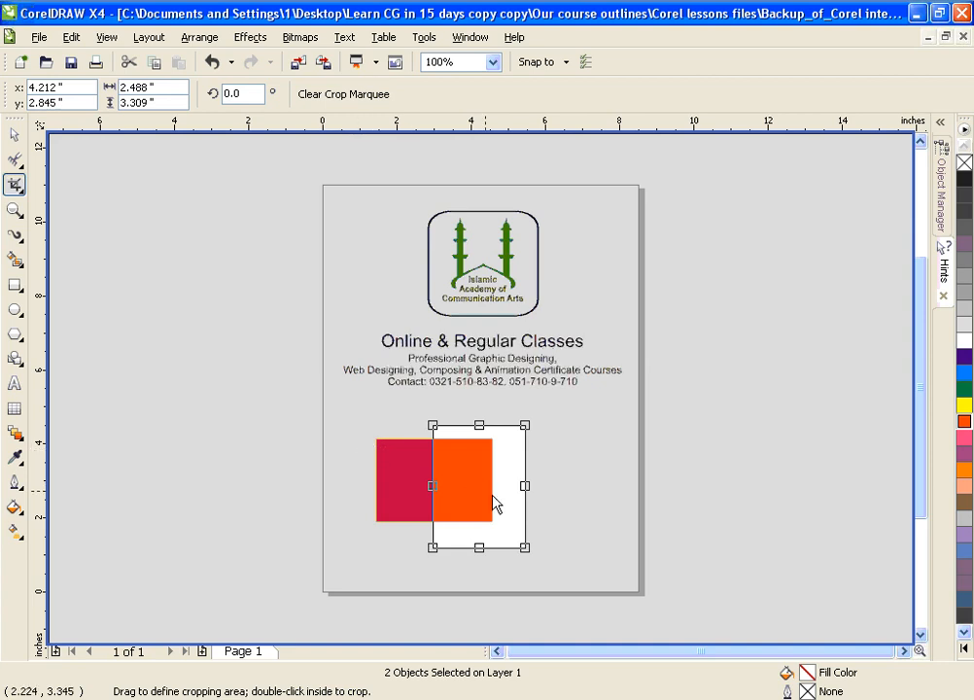
{"action": "double_click", "coordinate": [514, 507]}
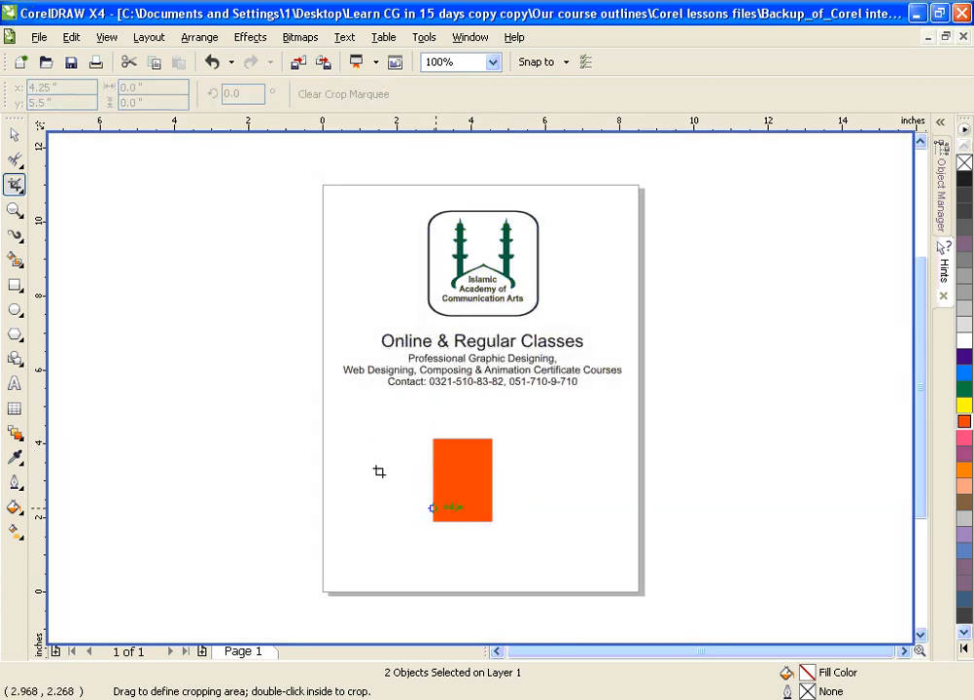
Step: Enlarge the cropped red rectangle to about 5.54 by 4.7 inches and add a centred cyan copy about 3.63 by 3.08 inches inside it
{"action": "left_click", "coordinate": [437, 471]}
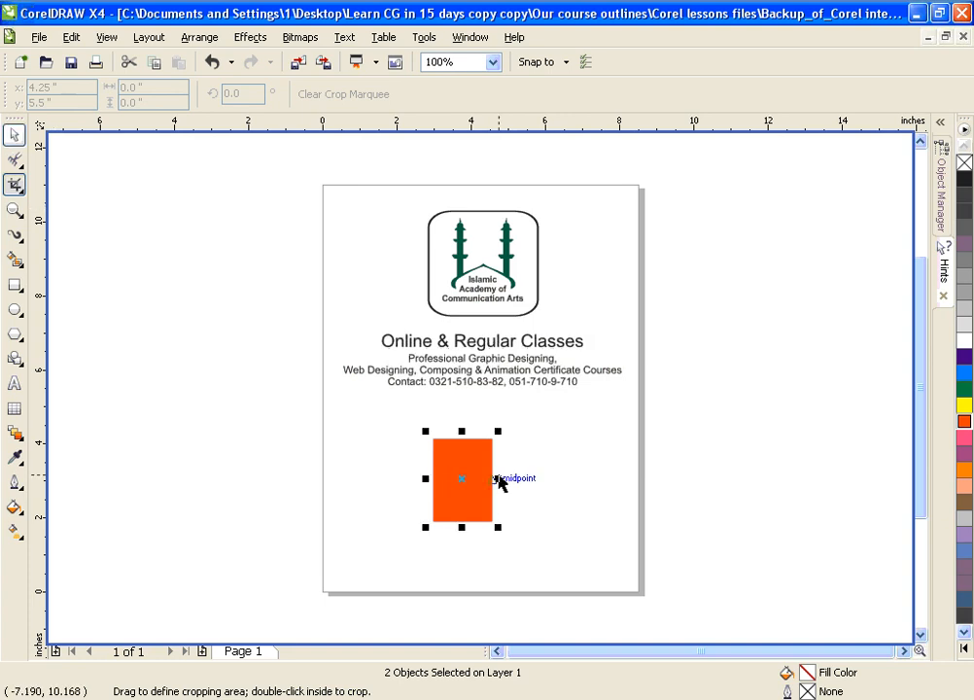
{"action": "key", "text": "space"}
{"action": "left_click_drag", "start_coordinate": [498, 479], "coordinate": [463, 570]}
{"action": "left_click_drag", "start_coordinate": [460, 478], "coordinate": [484, 494]}
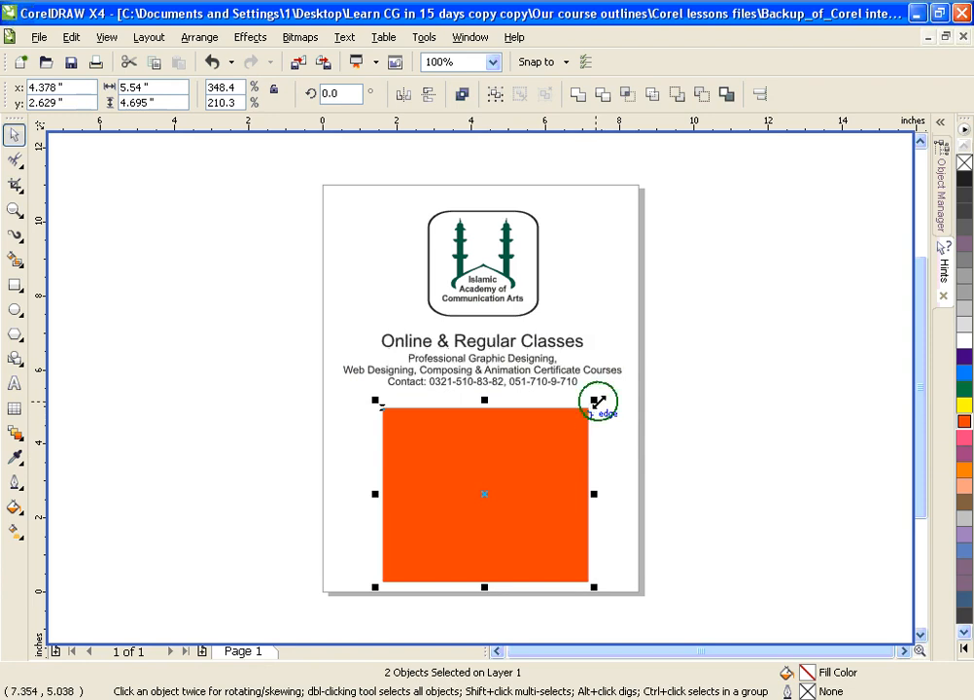
{"action": "left_click_drag", "start_coordinate": [593, 400], "coordinate": [571, 440]}
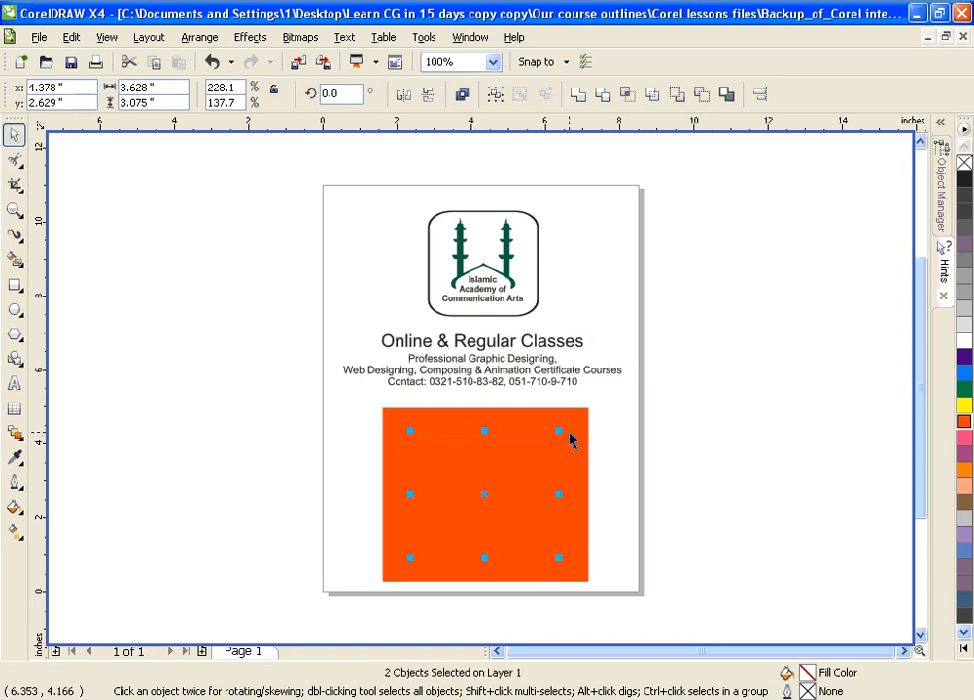
{"action": "left_click", "coordinate": [964, 373]}
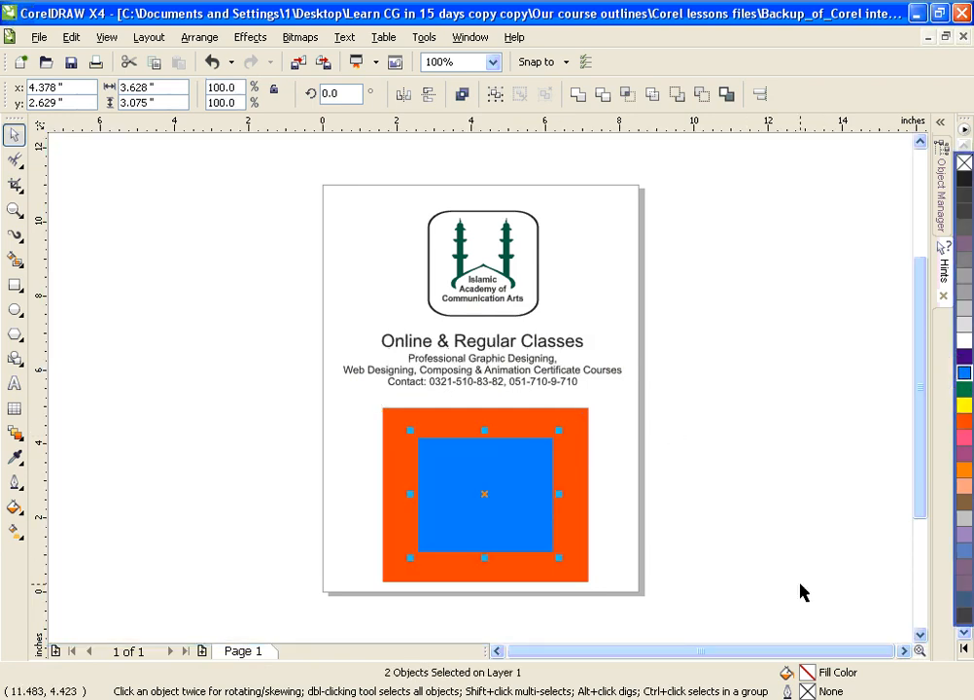
Step: Try cropping with the cyan rectangle selected, using a crop area about 5.03 by 3.85 inches around it
{"action": "left_click", "coordinate": [15, 184]}
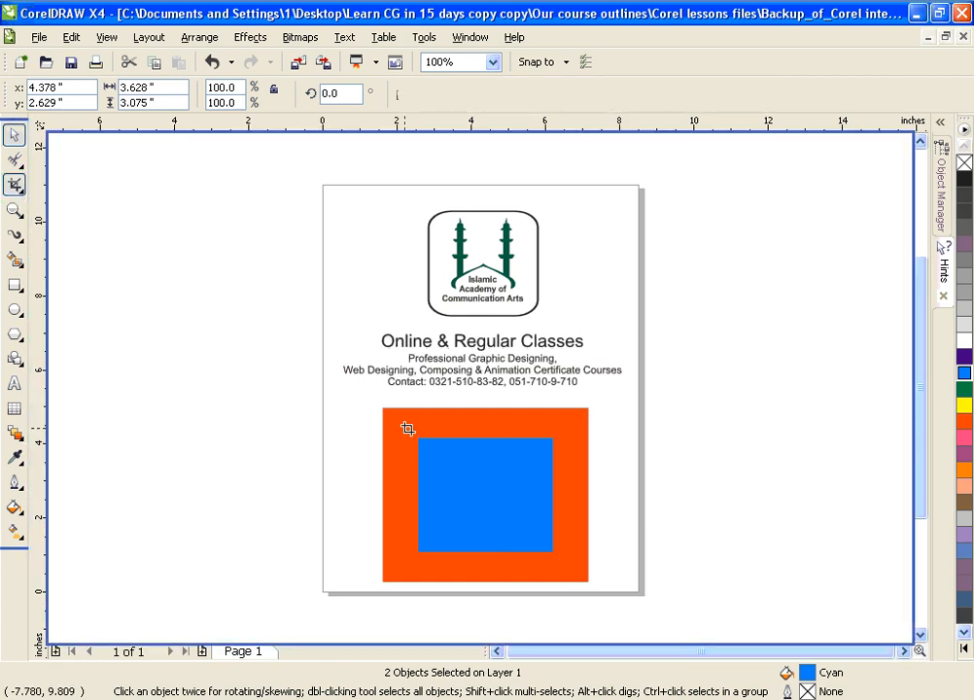
{"action": "left_click_drag", "start_coordinate": [390, 429], "coordinate": [580, 568]}
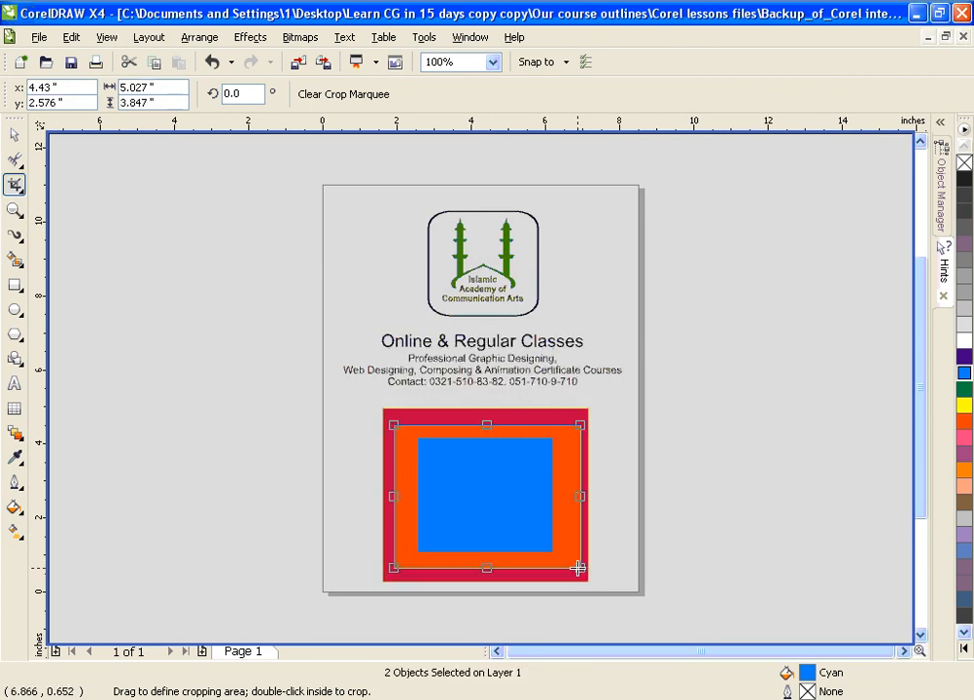
{"action": "double_click", "coordinate": [569, 552]}
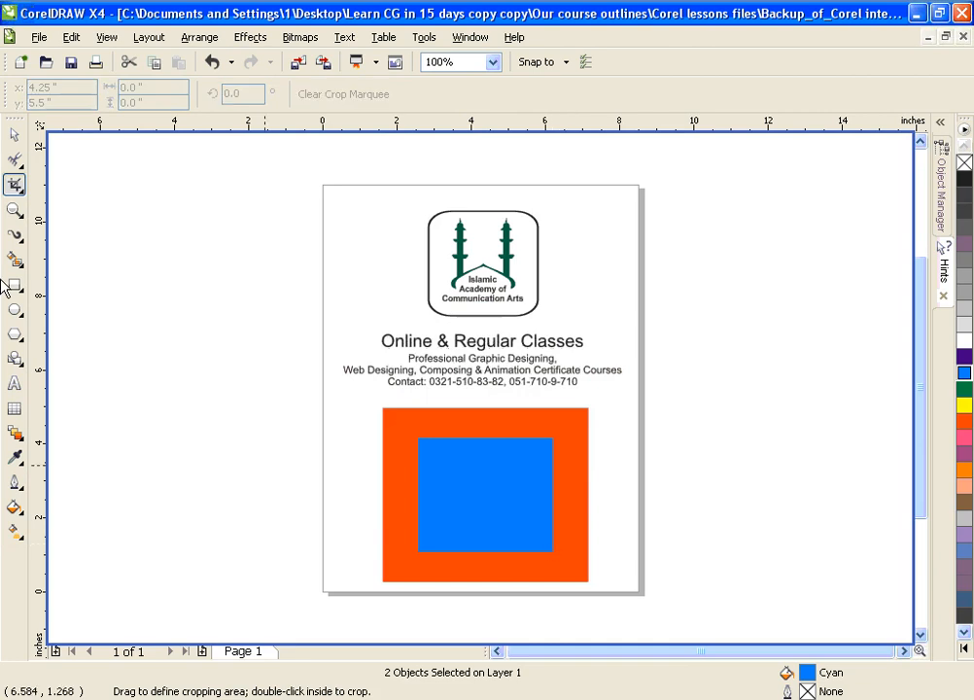
Step: Select the outer red rectangle and crop it to an area about 4.87 by 3.87 inches around the cyan one
{"action": "left_click", "coordinate": [15, 135]}
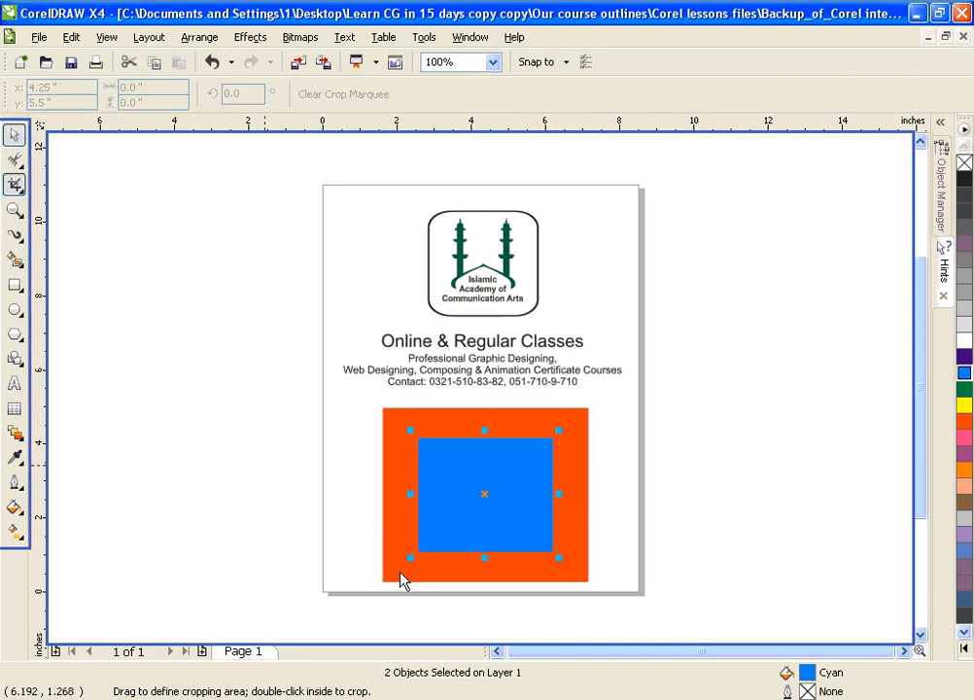
{"action": "left_click", "coordinate": [402, 579]}
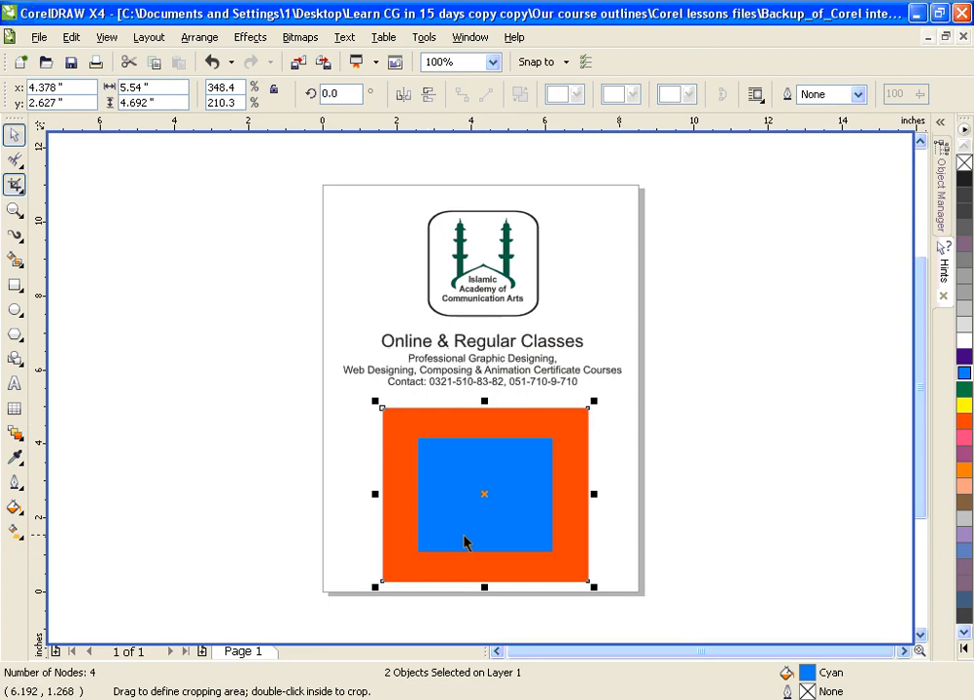
{"action": "key", "text": "space"}
{"action": "left_click", "coordinate": [420, 432]}
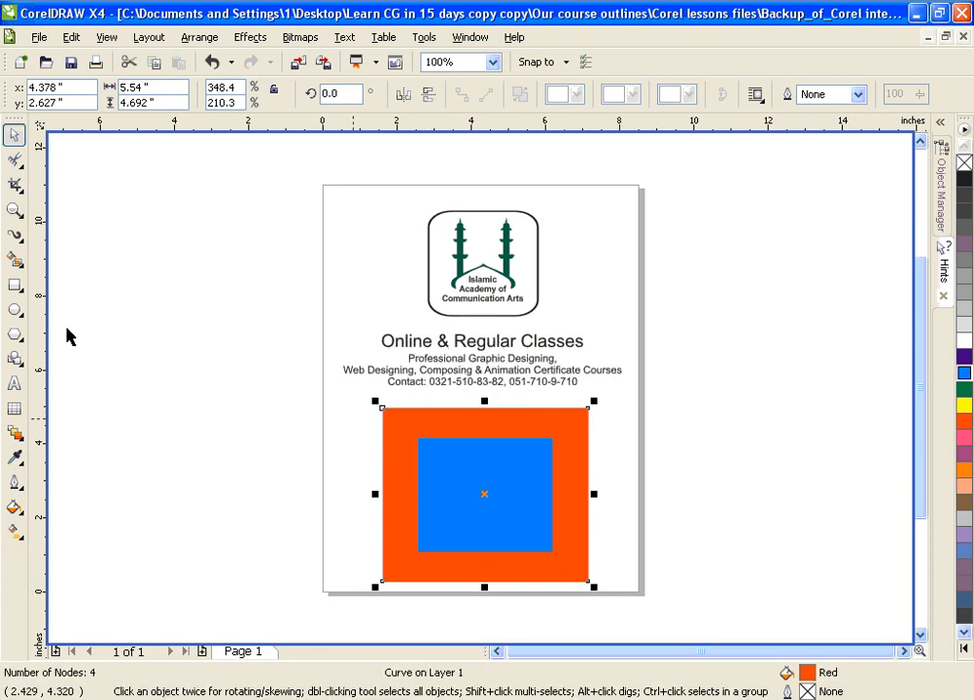
{"action": "left_click", "coordinate": [15, 183]}
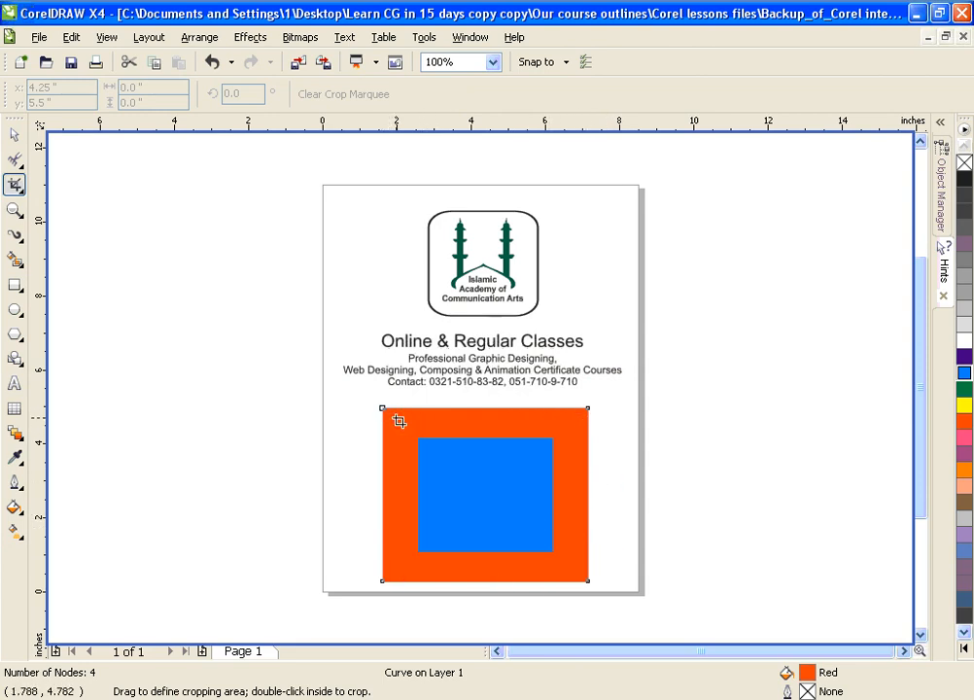
{"action": "left_click_drag", "start_coordinate": [405, 428], "coordinate": [577, 564]}
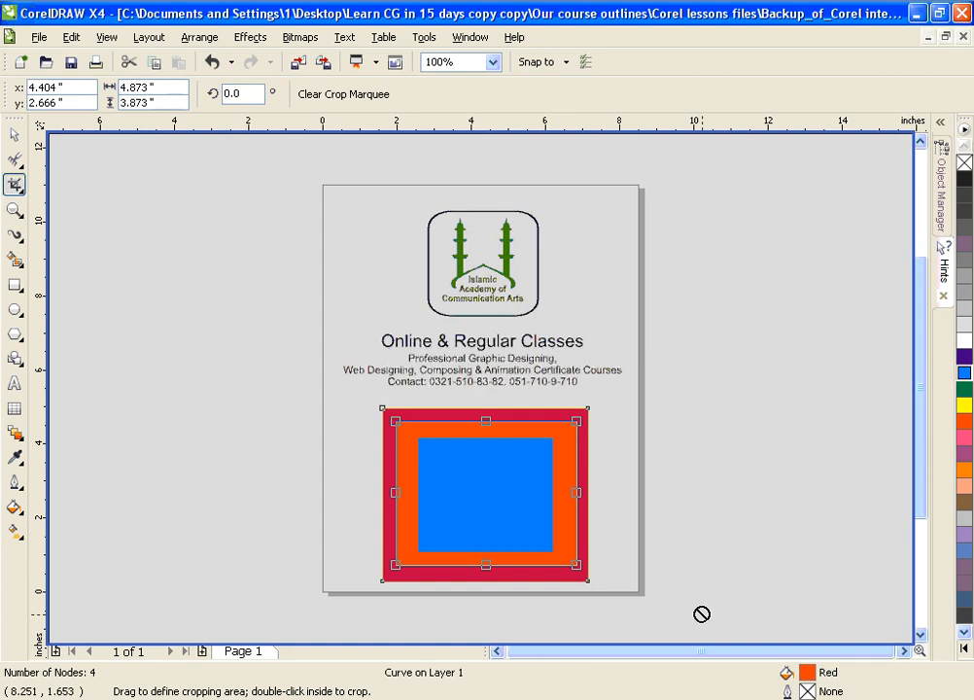
{"action": "double_click", "coordinate": [558, 528]}
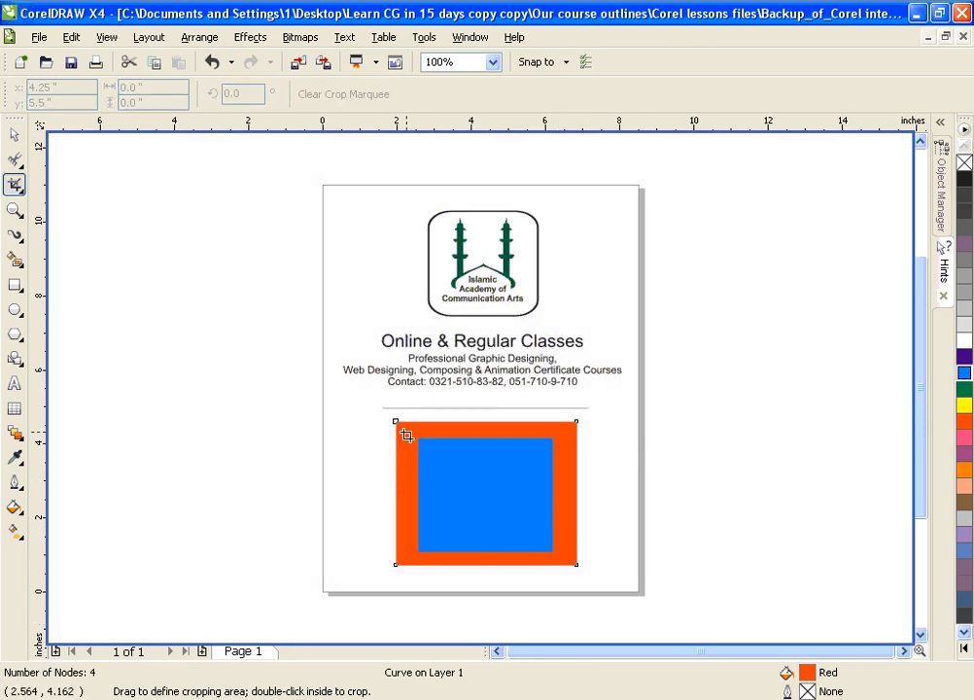
Step: Crop the red rectangle to about 4.39 by 3.41 inches and stretch its lower edge to a height of about 3.67 inches
{"action": "left_click_drag", "start_coordinate": [401, 424], "coordinate": [570, 556]}
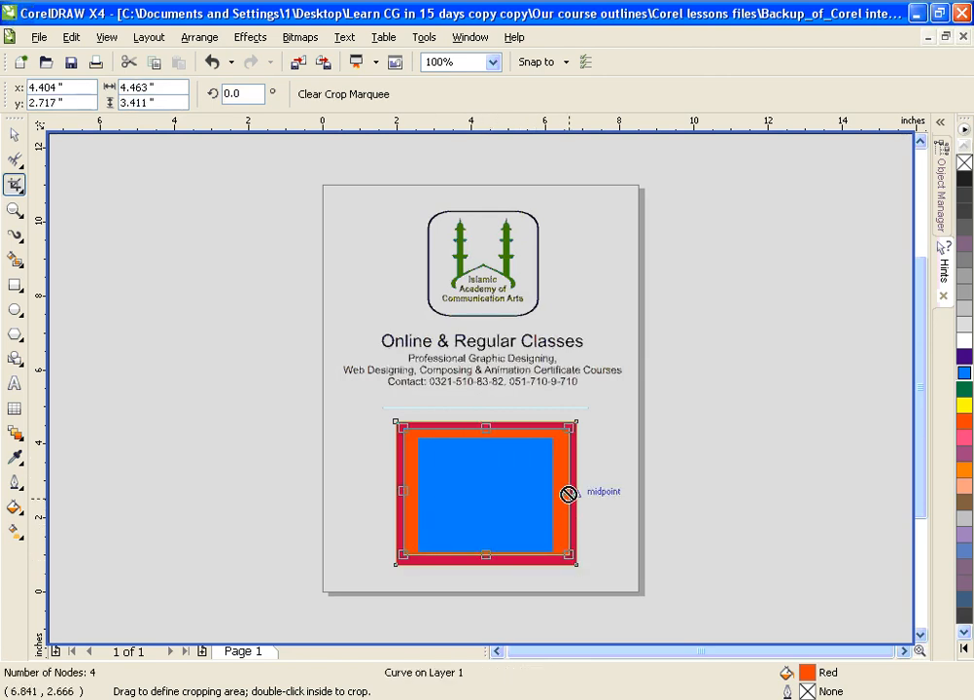
{"action": "left_click_drag", "start_coordinate": [569, 488], "coordinate": [573, 496]}
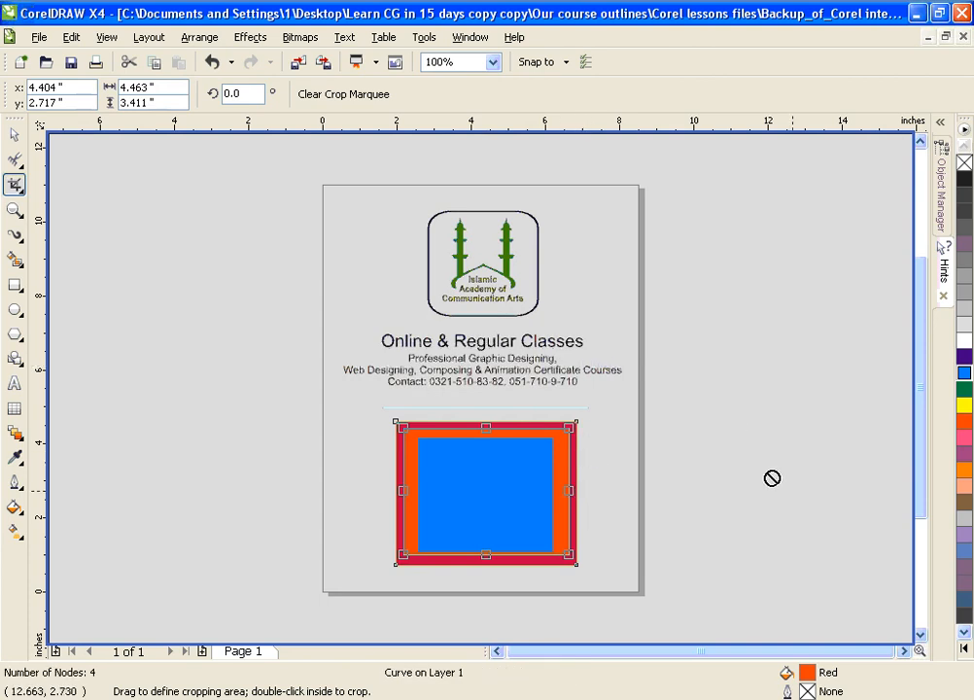
{"action": "mouse_move", "coordinate": [567, 490]}
{"action": "left_mouse_down"}
{"action": "mouse_move", "coordinate": [578, 492]}
{"action": "mouse_move", "coordinate": [553, 493]}
{"action": "mouse_move", "coordinate": [566, 489]}
{"action": "left_mouse_up"}
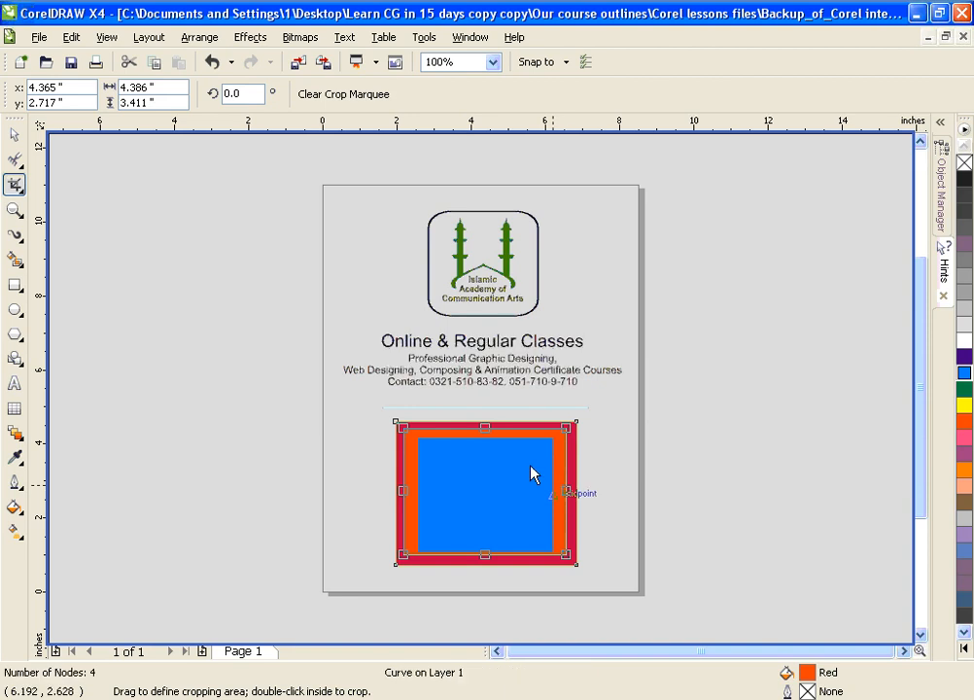
{"action": "double_click", "coordinate": [527, 475]}
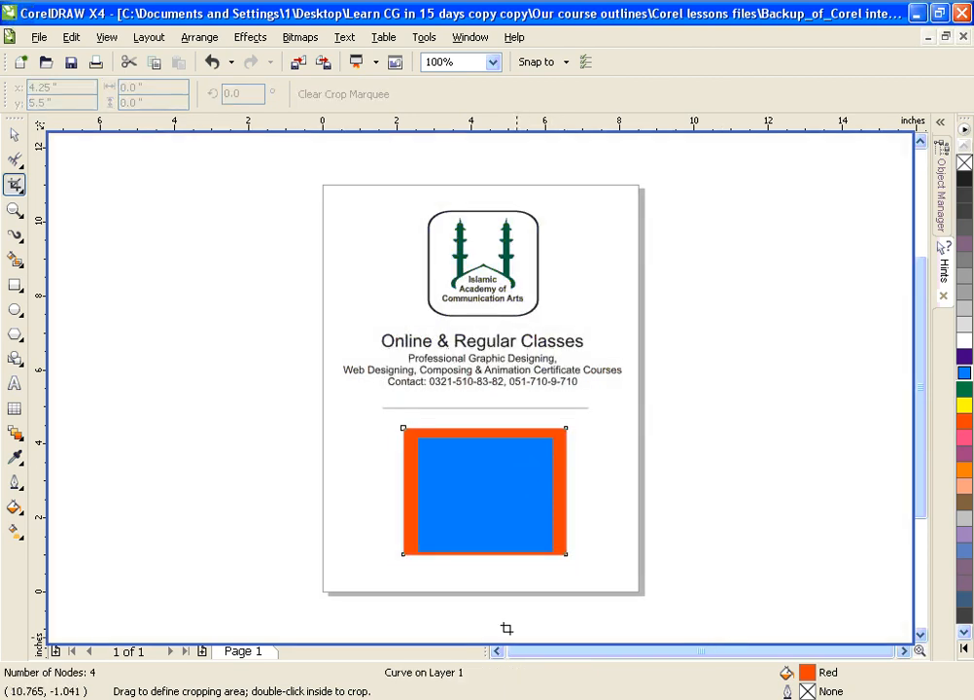
{"action": "left_click", "coordinate": [13, 136]}
{"action": "left_click_drag", "start_coordinate": [485, 562], "coordinate": [487, 570]}
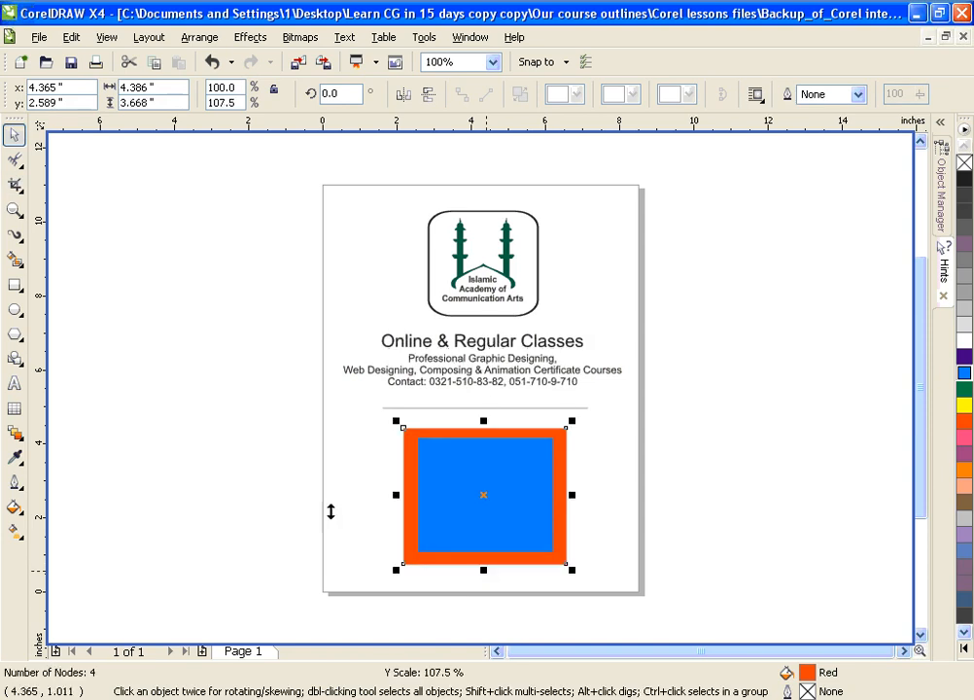
Step: Delete the red and blue rectangles and the thin line below the contact text
{"action": "left_click", "coordinate": [17, 184]}
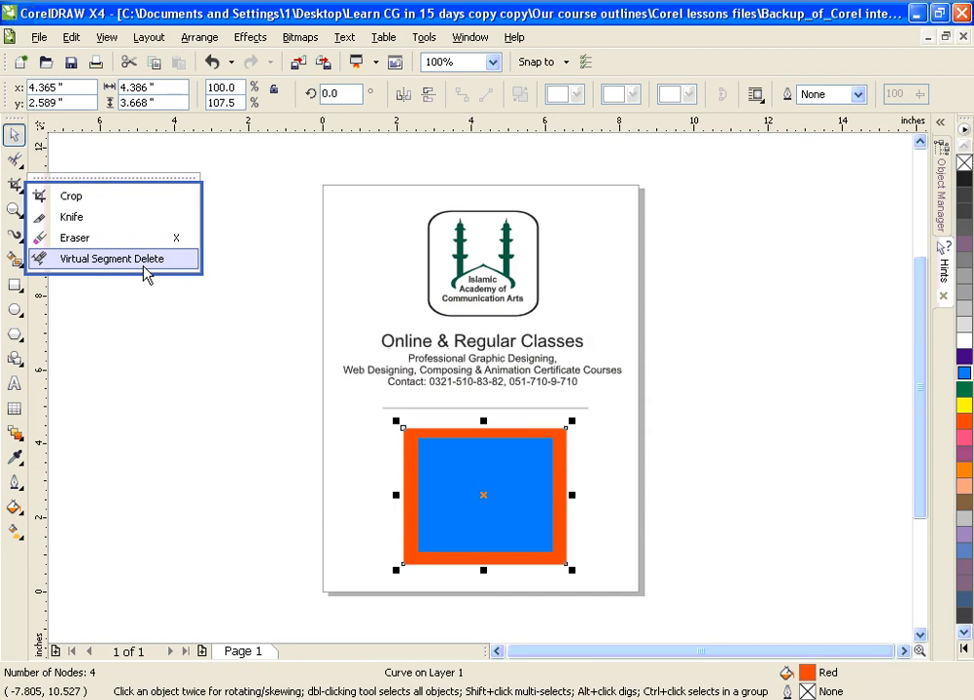
{"action": "left_click", "coordinate": [144, 365]}
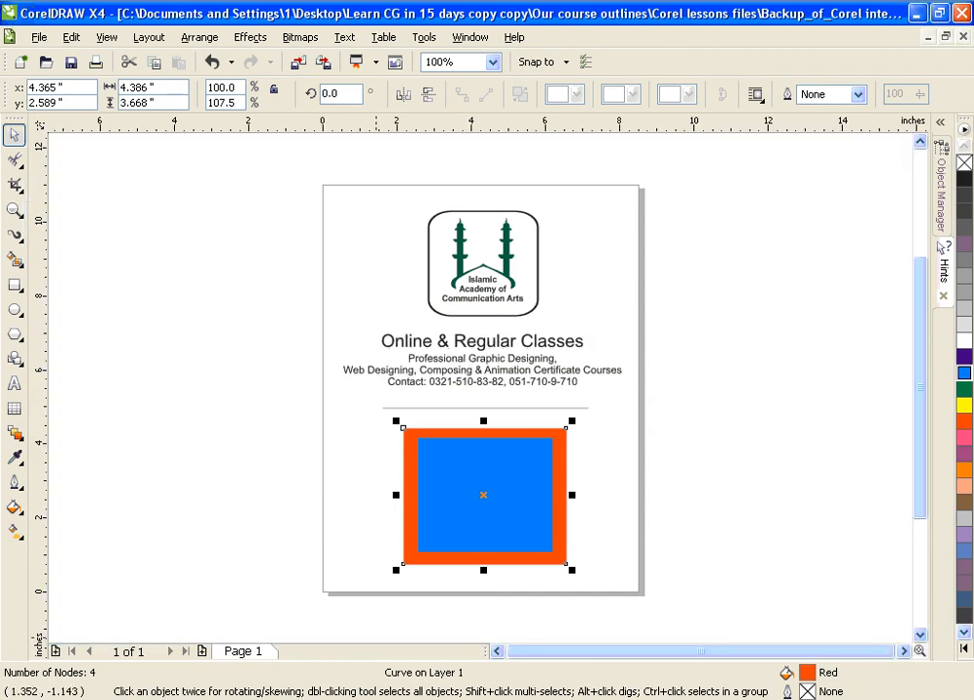
{"action": "key", "text": "Delete"}
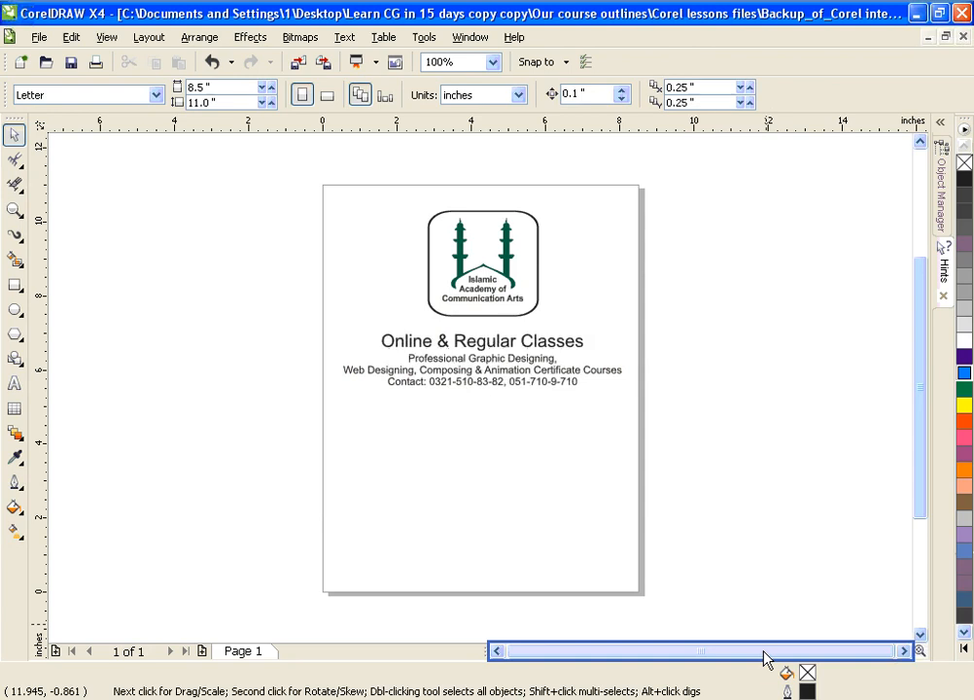
{"action": "left_click", "coordinate": [622, 566]}
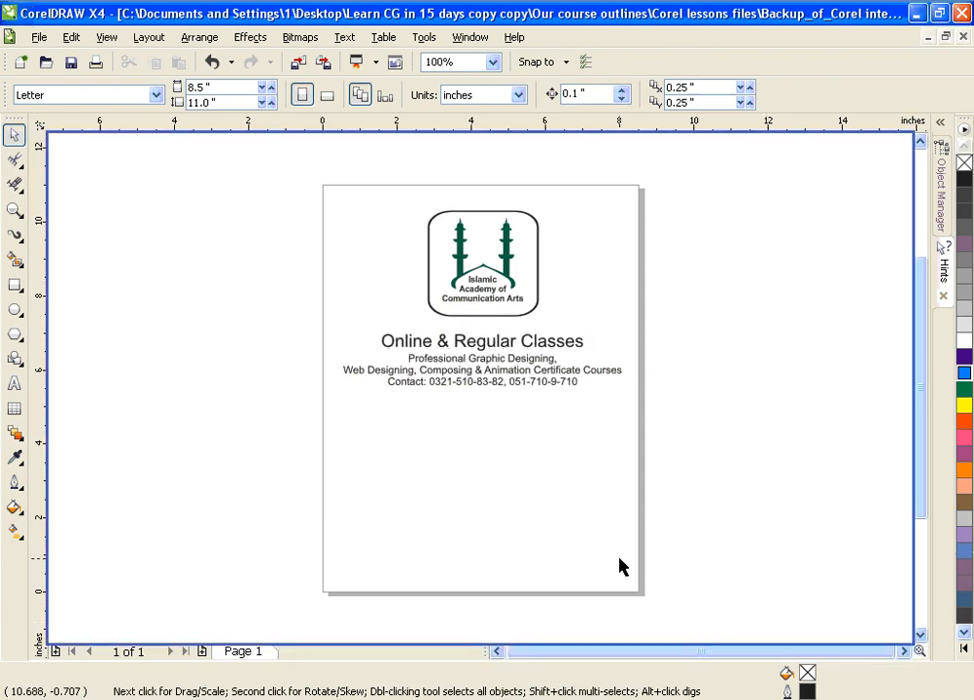
Step: Draw three overlapping rectangles below the contact text and add two ellipses overlapping the outer ones, the right-hand ellipse about 2.69 by 2.51 inches
{"action": "left_click", "coordinate": [15, 185]}
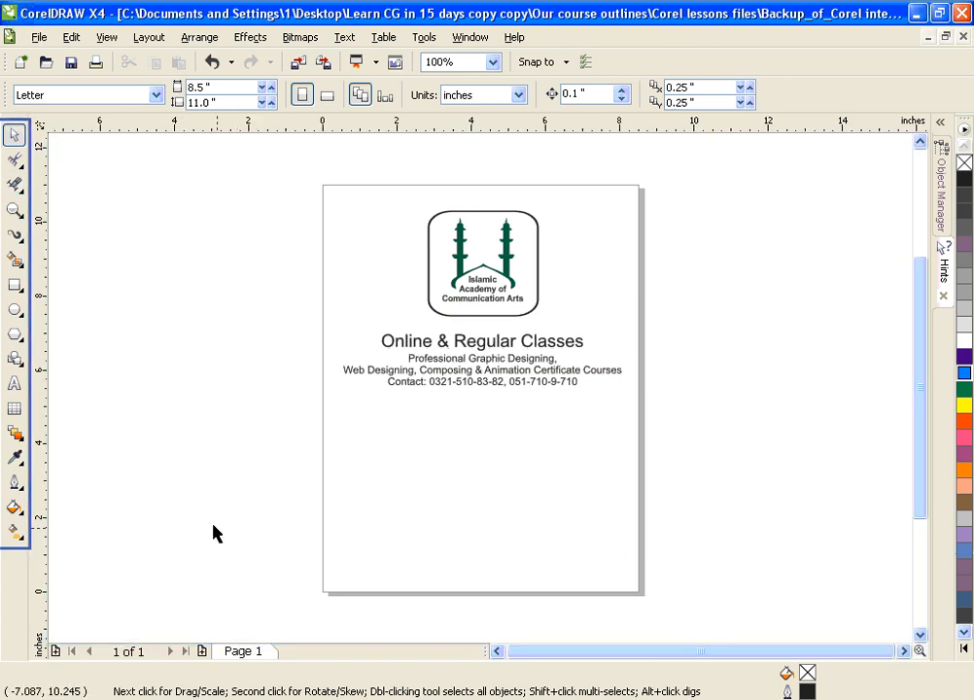
{"action": "left_click", "coordinate": [14, 284]}
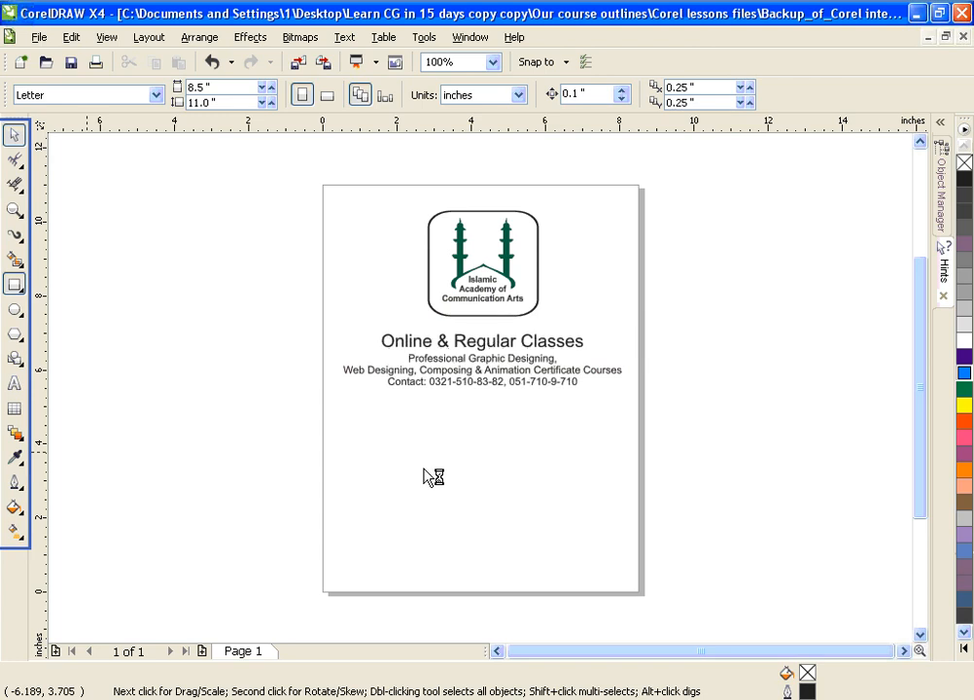
{"action": "left_click_drag", "start_coordinate": [384, 447], "coordinate": [504, 532]}
{"action": "left_click_drag", "start_coordinate": [583, 471], "coordinate": [449, 568]}
{"action": "left_click_drag", "start_coordinate": [309, 472], "coordinate": [419, 557]}
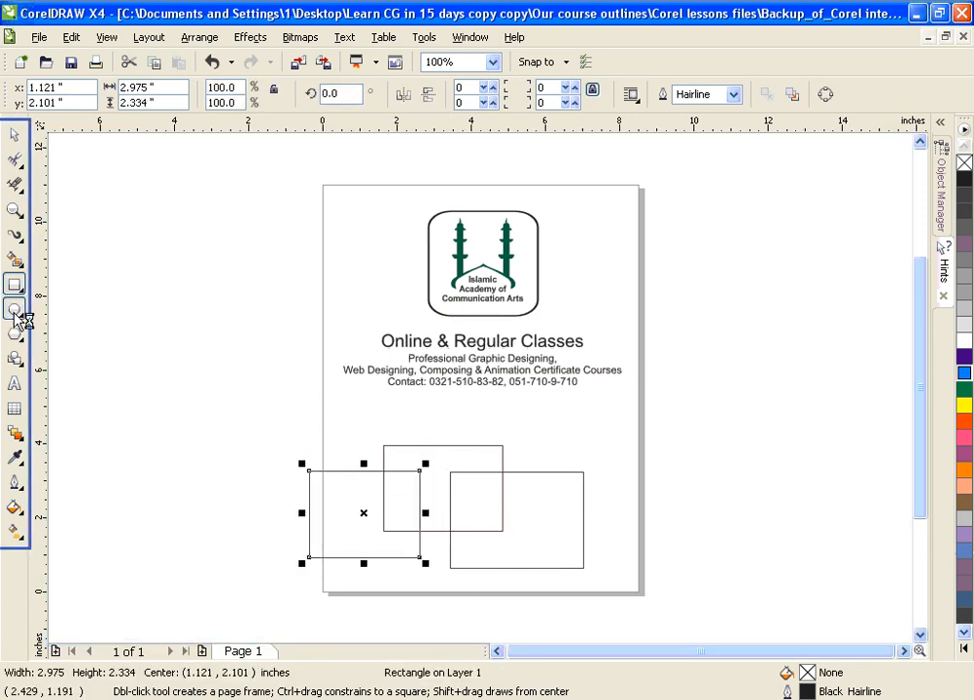
{"action": "left_click_drag", "start_coordinate": [335, 420], "coordinate": [419, 495]}
{"action": "left_click_drag", "start_coordinate": [630, 445], "coordinate": [497, 552]}
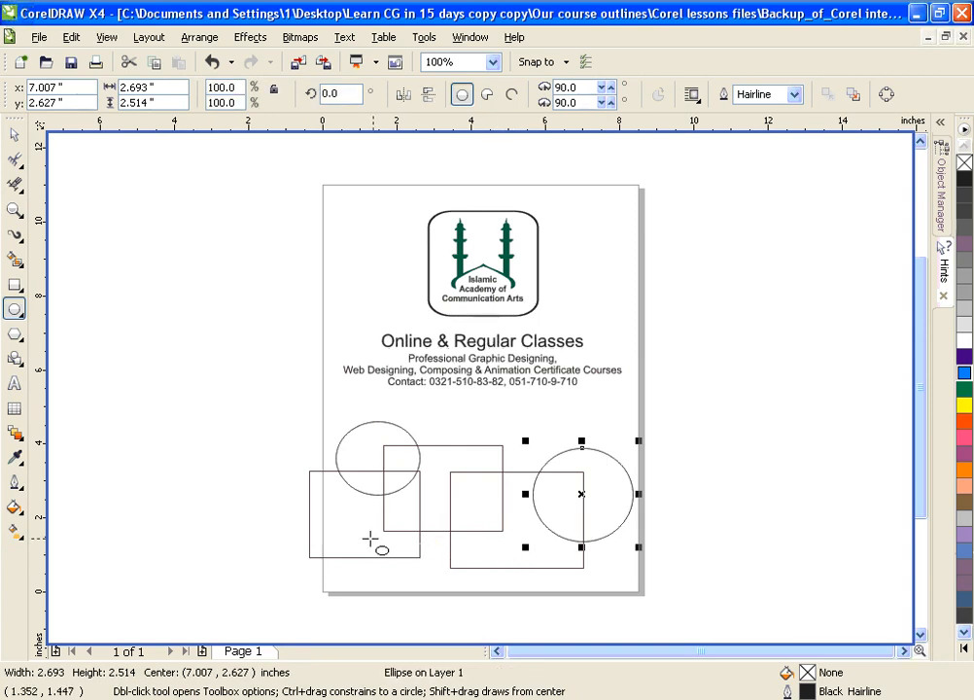
Step: Use Virtual Segment Delete to remove the rectangle and ellipse outline segments lying inside the neighbouring overlapping shapes
{"action": "left_click", "coordinate": [16, 188]}
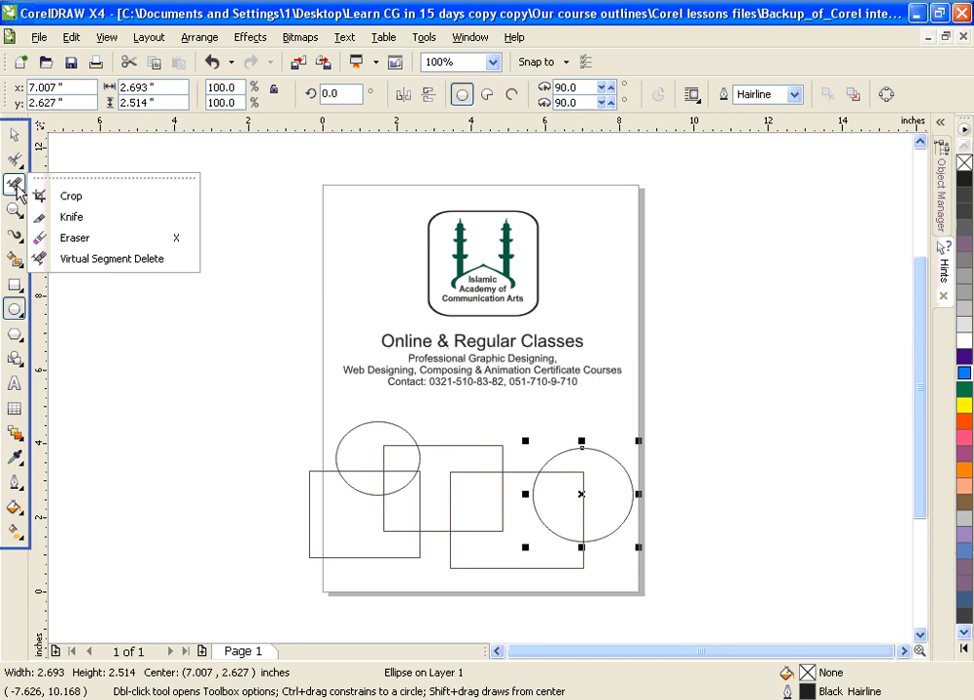
{"action": "left_click", "coordinate": [78, 259]}
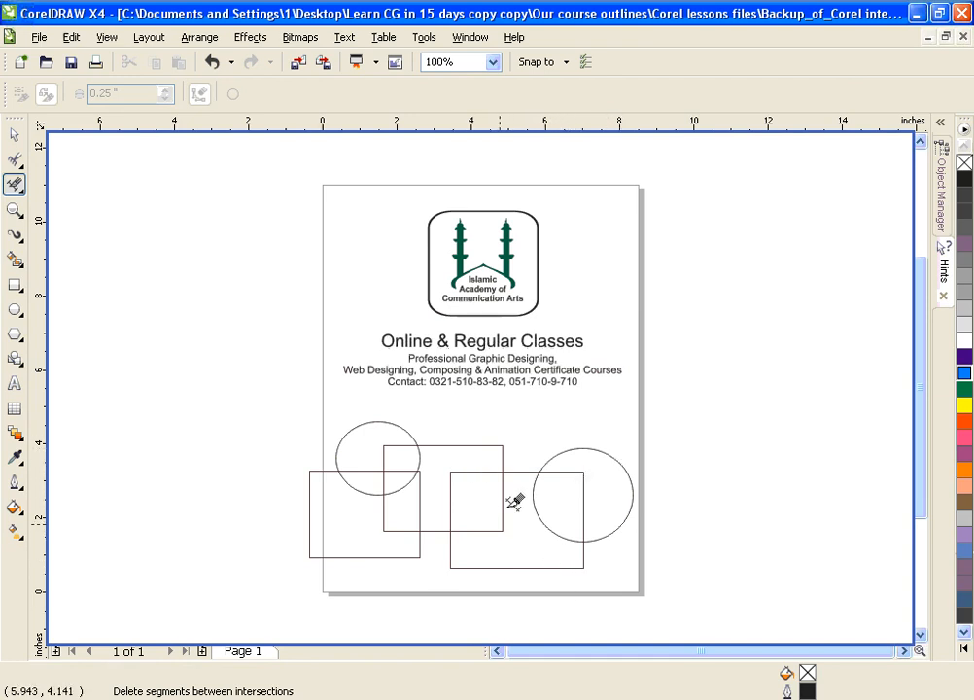
{"action": "left_click", "coordinate": [584, 474]}
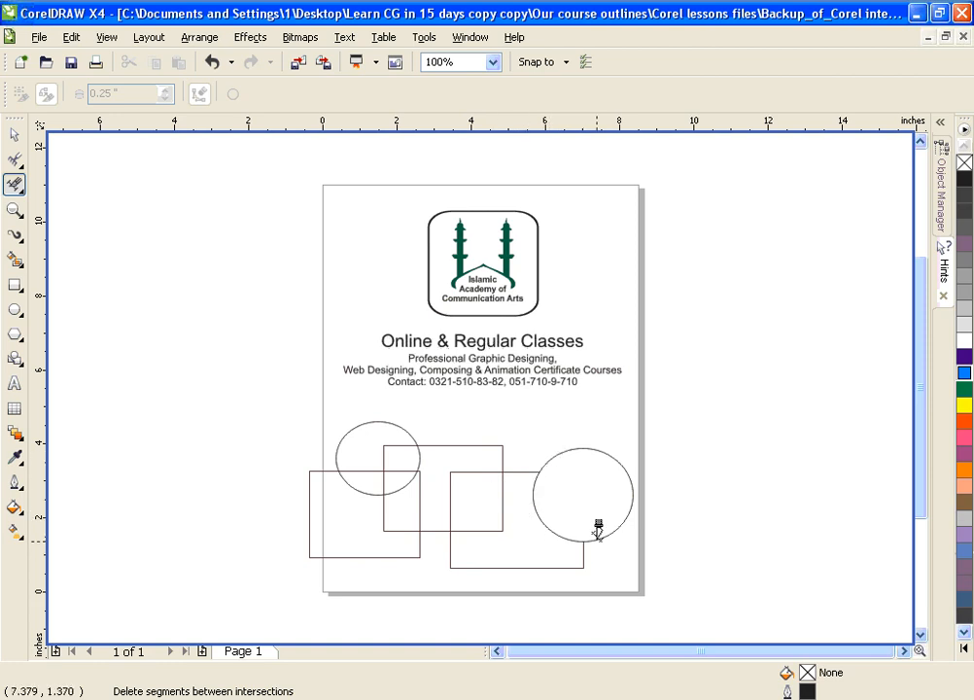
{"action": "left_click", "coordinate": [503, 494]}
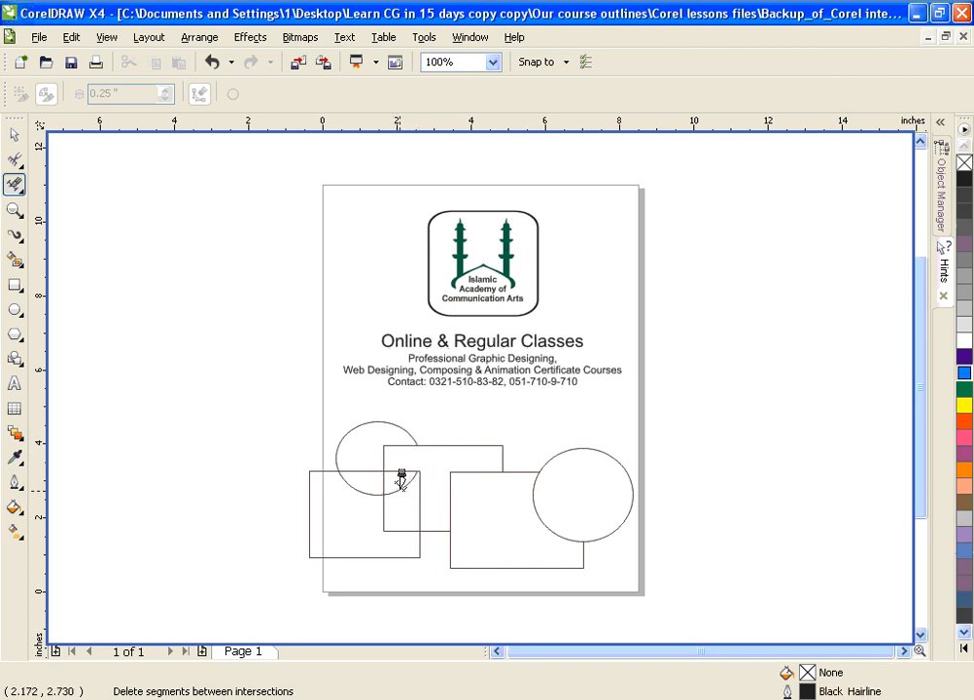
{"action": "left_click", "coordinate": [396, 481]}
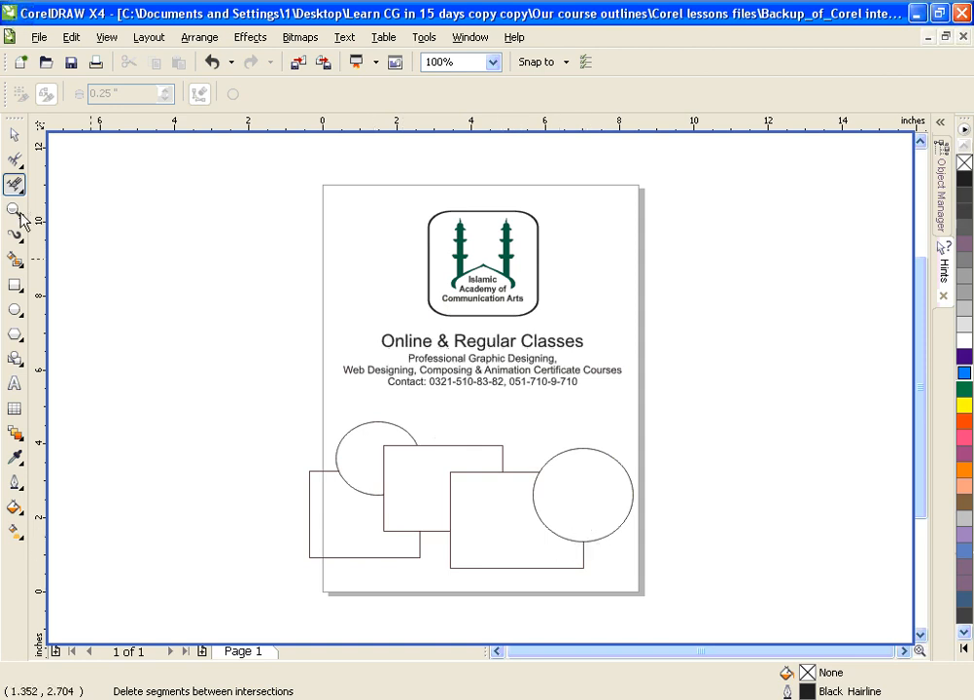
{"action": "left_click", "coordinate": [13, 134]}
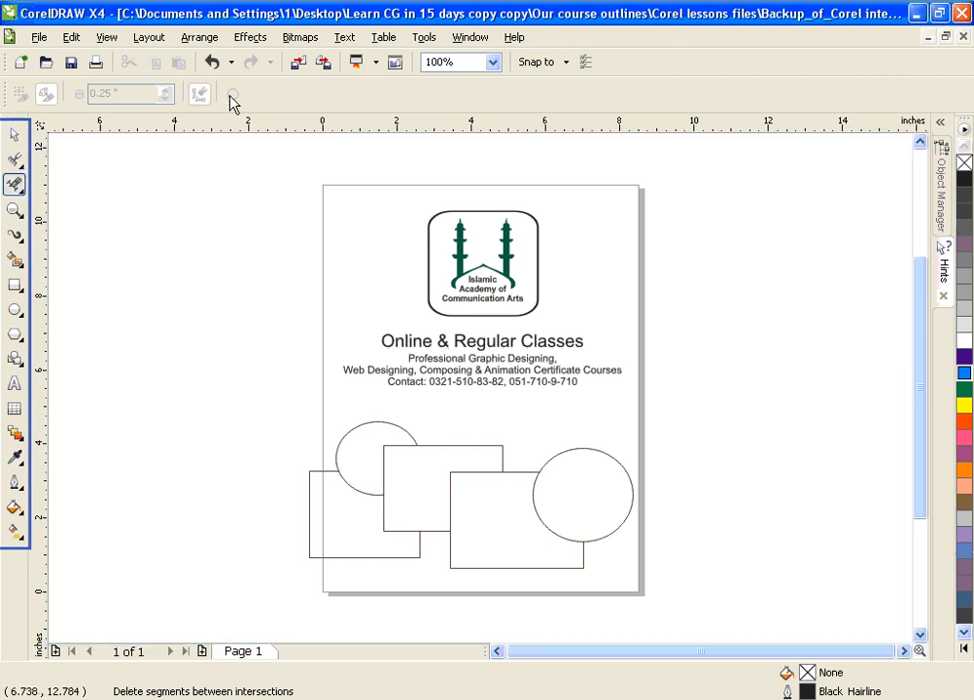
{"action": "left_click", "coordinate": [311, 276]}
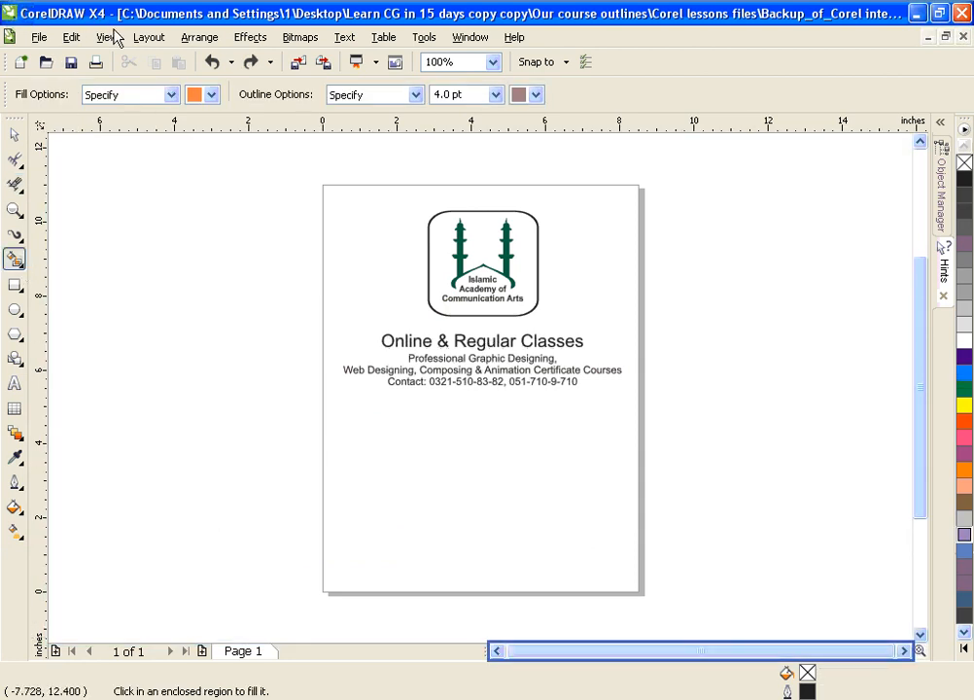
Step: Draw a circle about 3.41 inches in diameter below the contact text
{"action": "left_click", "coordinate": [14, 258]}
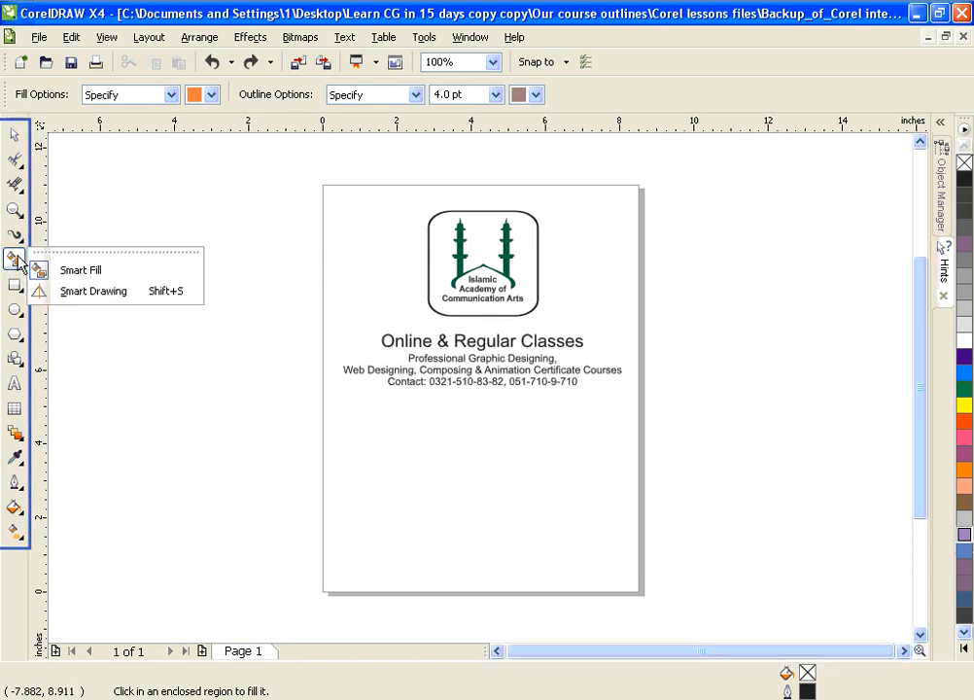
{"action": "left_click", "coordinate": [85, 271]}
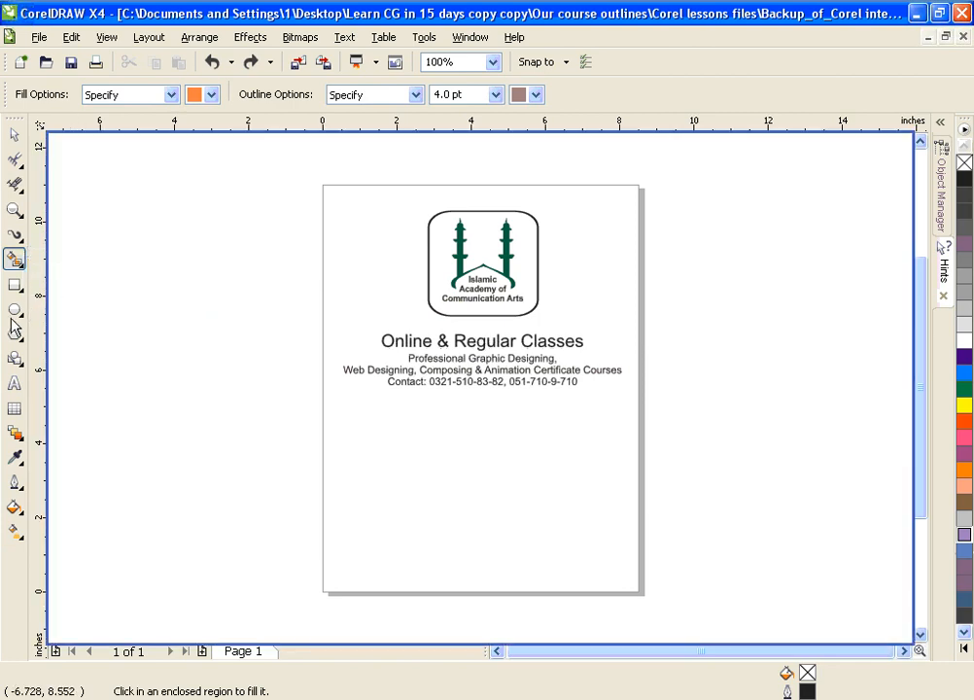
{"action": "left_click", "coordinate": [14, 309]}
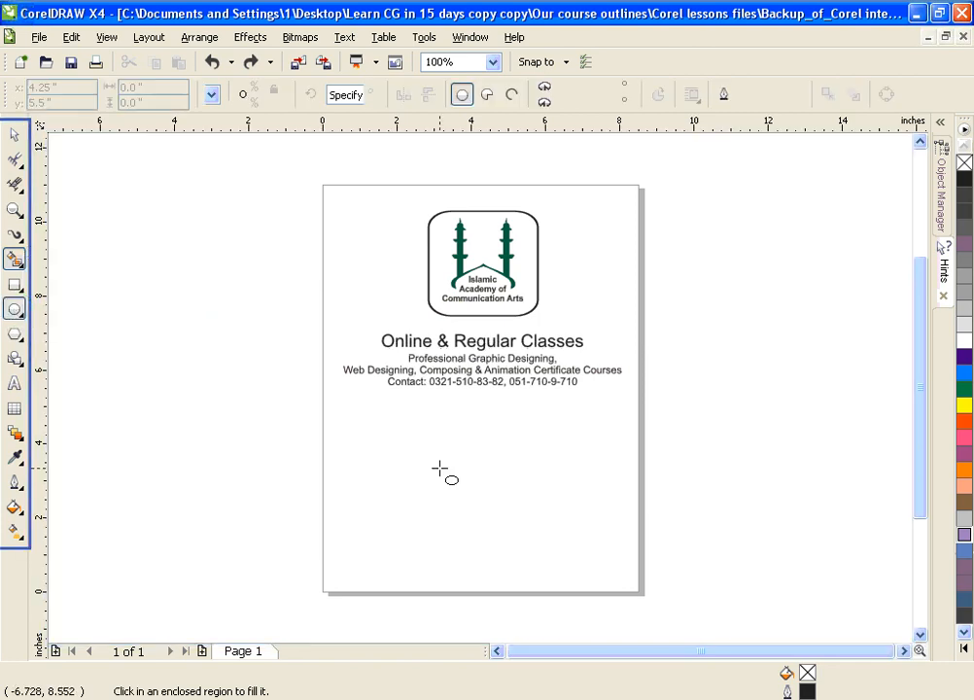
{"action": "mouse_move", "coordinate": [434, 460]}
{"action": "left_mouse_down"}
{"action": "mouse_move", "coordinate": [561, 560]}
{"action": "mouse_move", "coordinate": [564, 589]}
{"action": "left_mouse_up"}
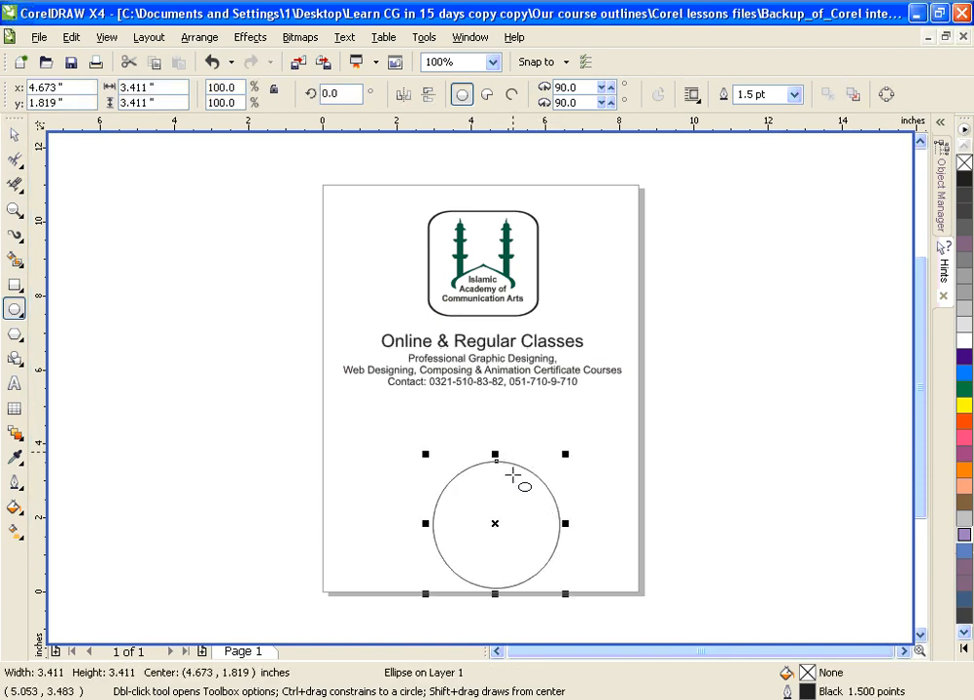
Step: Apply Smart Fill to the circle with a Neon Red fill and an 8.0 pt Ruby Red outline
{"action": "left_click", "coordinate": [16, 259]}
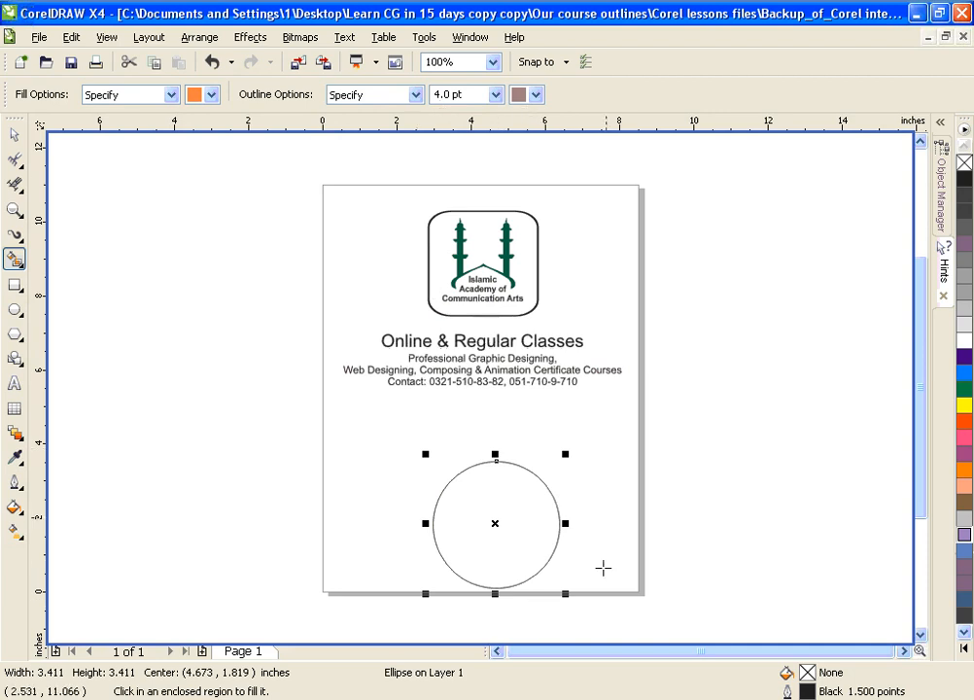
{"action": "left_click", "coordinate": [212, 94]}
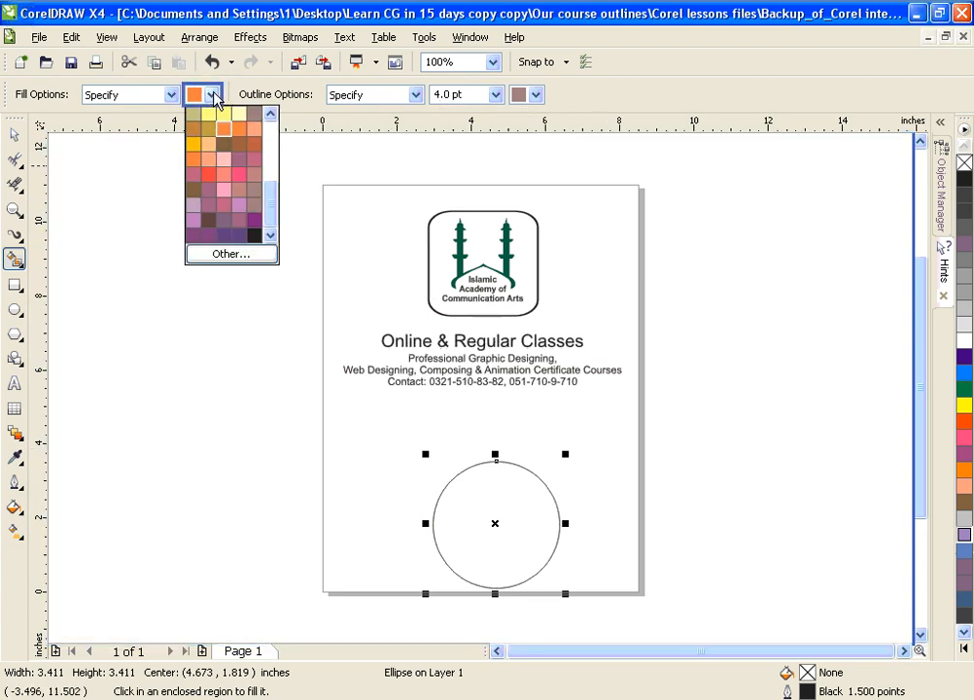
{"action": "left_click", "coordinate": [210, 177]}
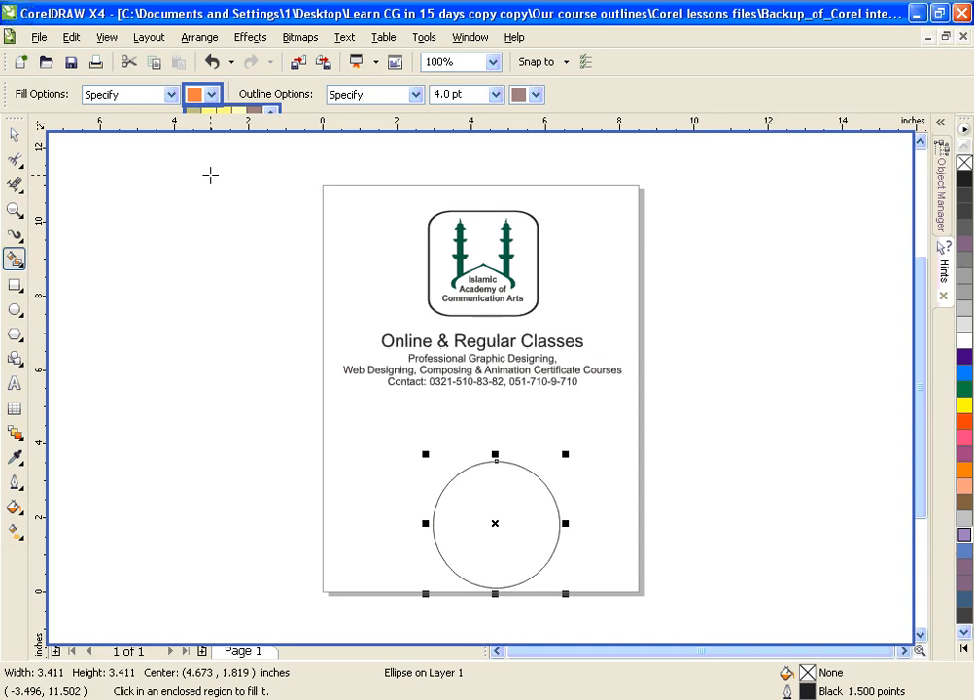
{"action": "left_click", "coordinate": [536, 94]}
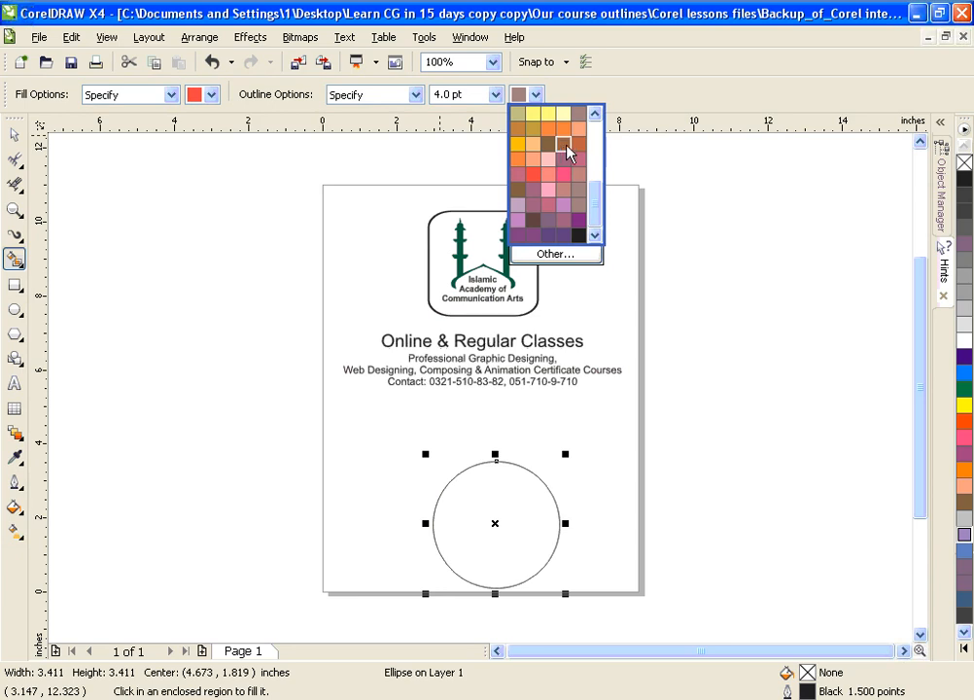
{"action": "left_click", "coordinate": [563, 145]}
{"action": "left_click", "coordinate": [496, 94]}
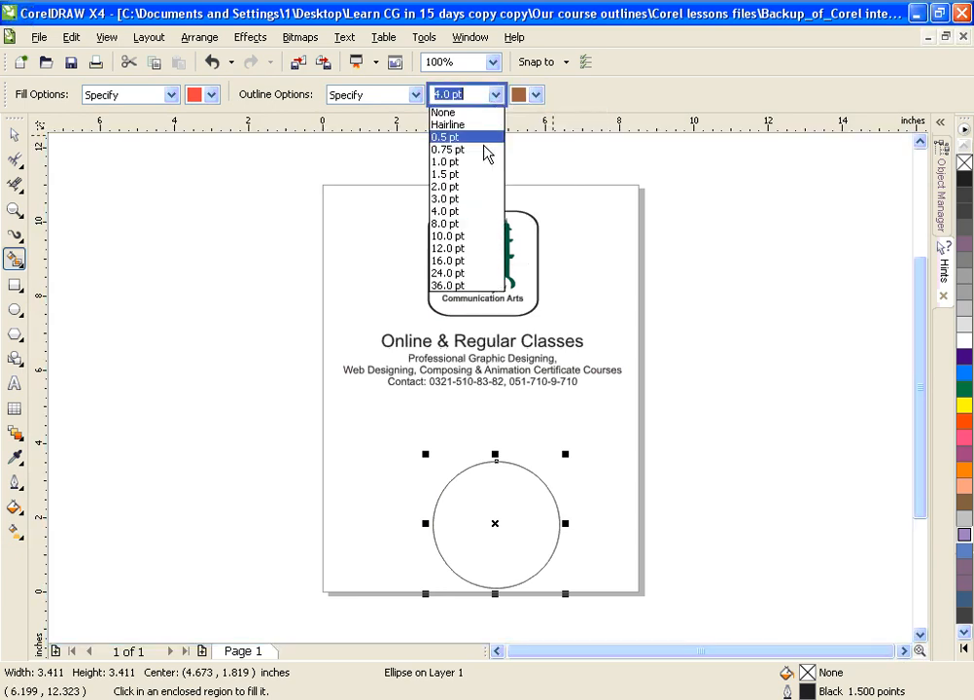
{"action": "left_click", "coordinate": [462, 224]}
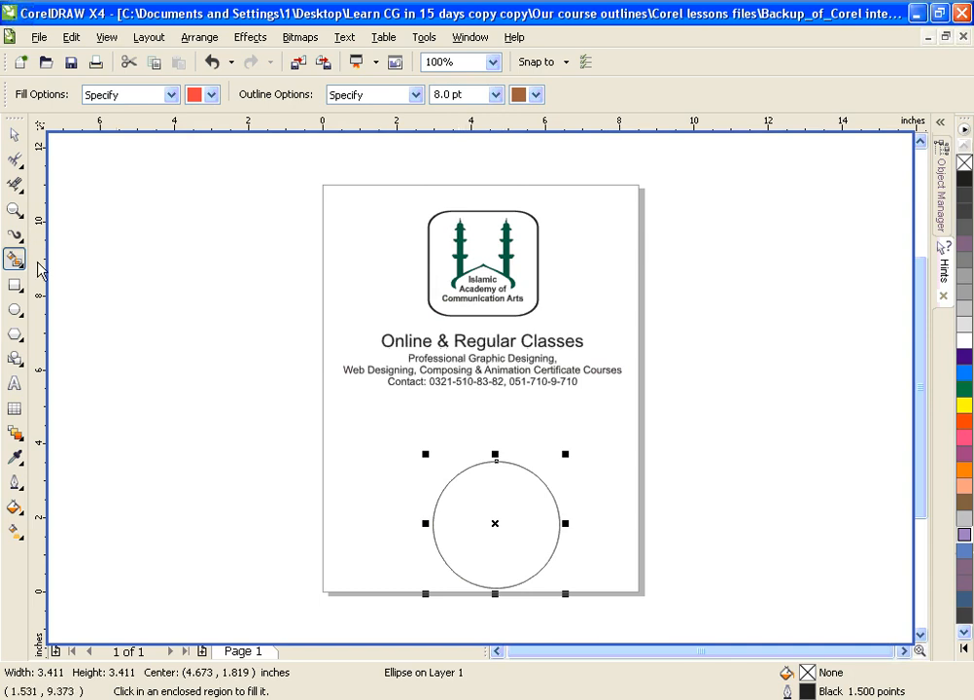
{"action": "left_click", "coordinate": [503, 507]}
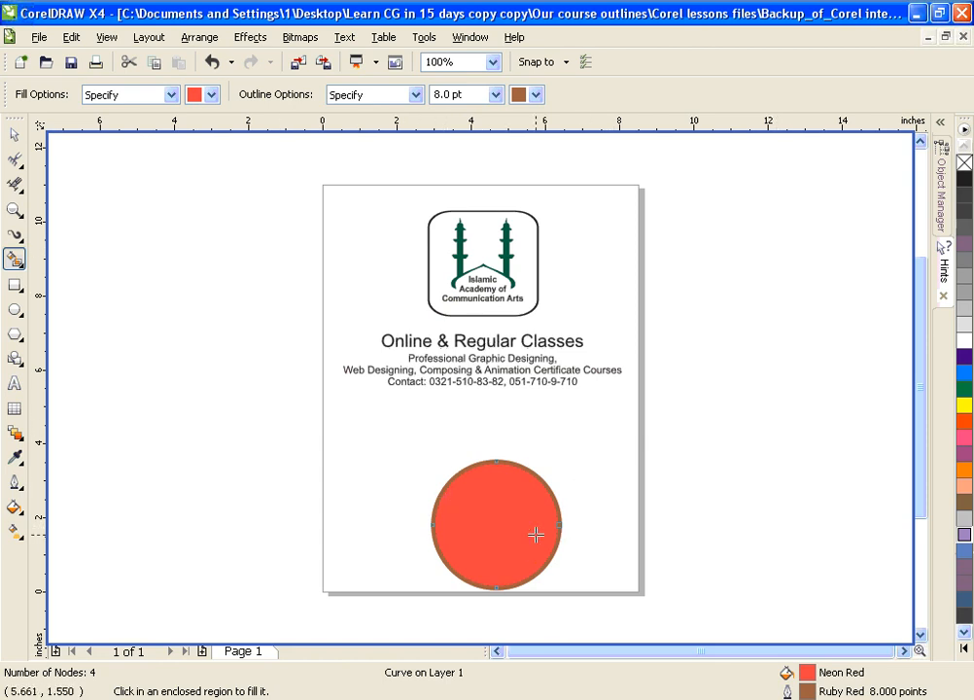
Step: Undo the smart fill and delete the circle
{"action": "key", "text": "ctrl+z"}
{"action": "left_click", "coordinate": [14, 134]}
{"action": "left_click_drag", "start_coordinate": [407, 433], "coordinate": [626, 615]}
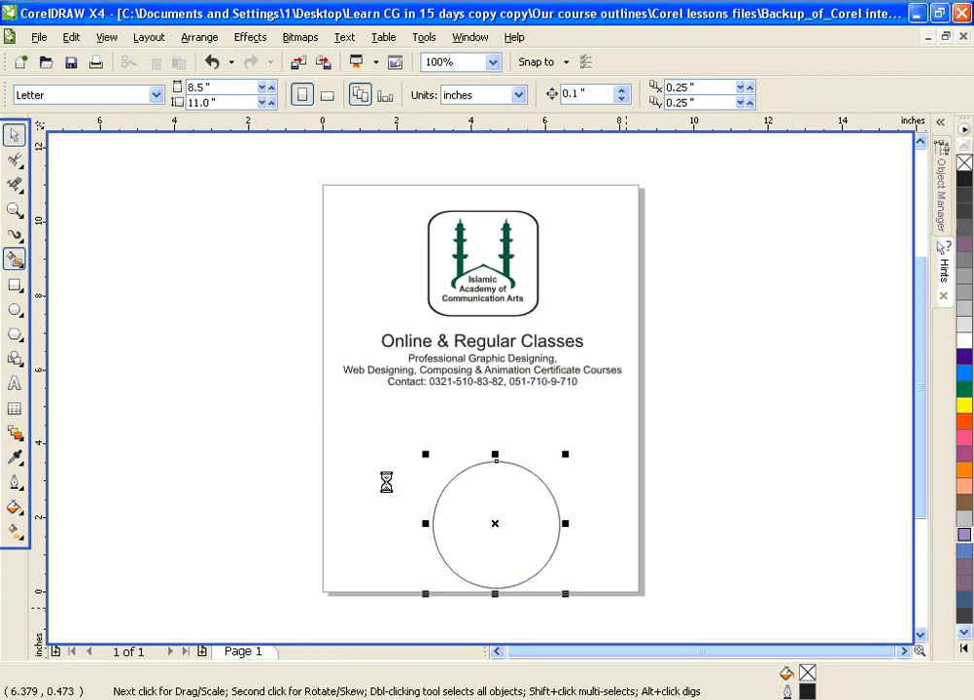
{"action": "key", "text": "Delete"}
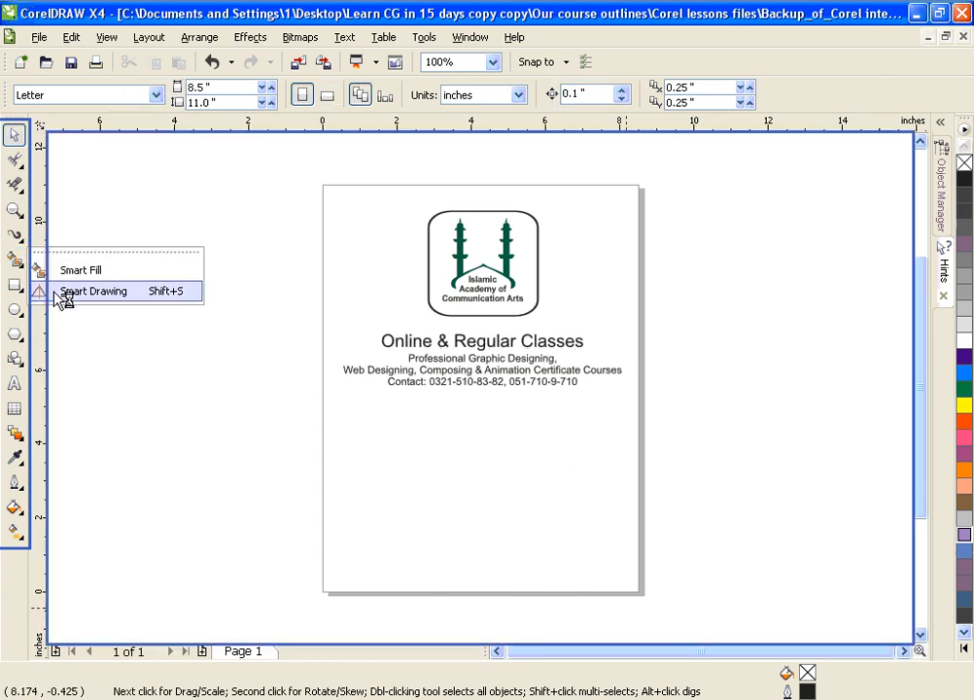
Step: Sketch a triangle below the contact text with the Smart Drawing tool
{"action": "left_click", "coordinate": [93, 291]}
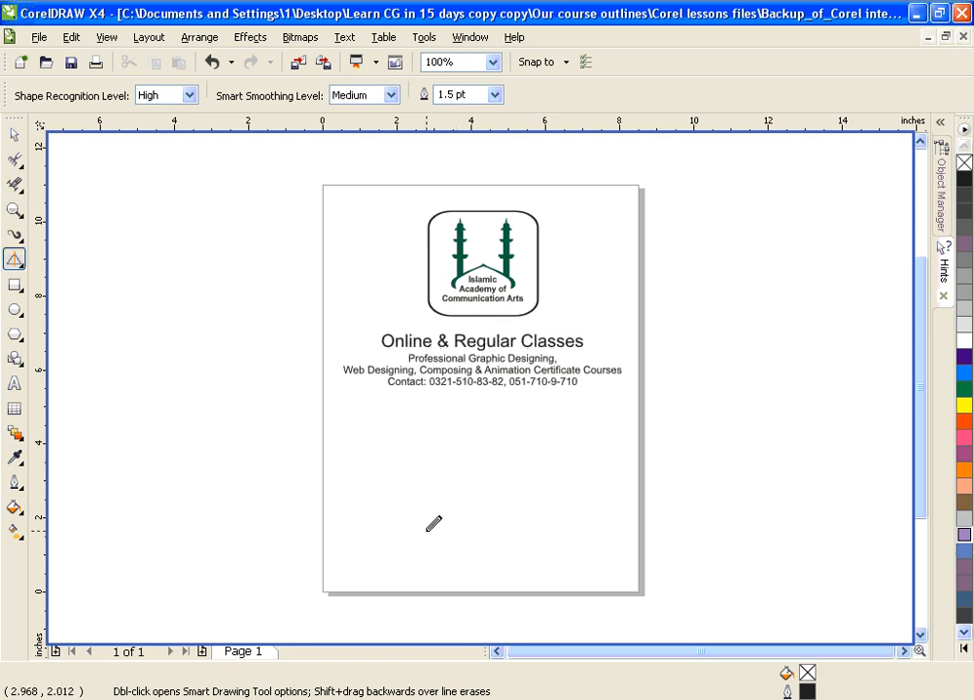
{"action": "mouse_move", "coordinate": [427, 530]}
{"action": "left_mouse_down"}
{"action": "mouse_move", "coordinate": [483, 443]}
{"action": "mouse_move", "coordinate": [541, 529]}
{"action": "mouse_move", "coordinate": [429, 530]}
{"action": "left_mouse_up"}
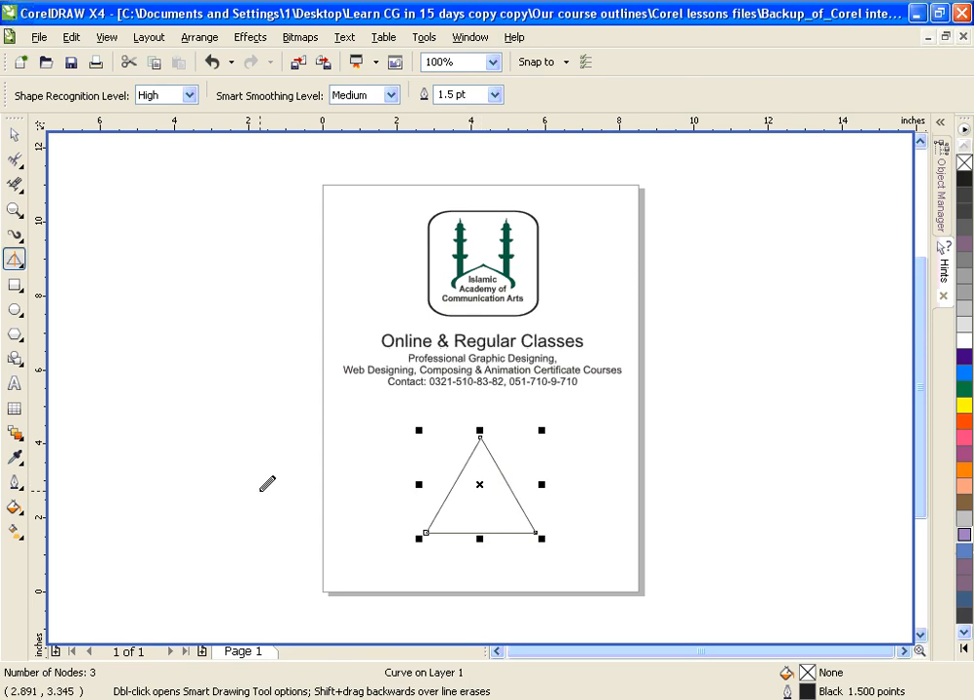
Step: Sketch a circle about 4.87 inches in diameter and two four-sided shapes around the page with the Smart Drawing tool
{"action": "mouse_move", "coordinate": [244, 461]}
{"action": "left_mouse_down"}
{"action": "mouse_move", "coordinate": [277, 437]}
{"action": "mouse_move", "coordinate": [324, 438]}
{"action": "mouse_move", "coordinate": [374, 477]}
{"action": "mouse_move", "coordinate": [390, 541]}
{"action": "mouse_move", "coordinate": [339, 603]}
{"action": "mouse_move", "coordinate": [283, 607]}
{"action": "mouse_move", "coordinate": [217, 572]}
{"action": "mouse_move", "coordinate": [197, 518]}
{"action": "mouse_move", "coordinate": [267, 444]}
{"action": "left_mouse_up"}
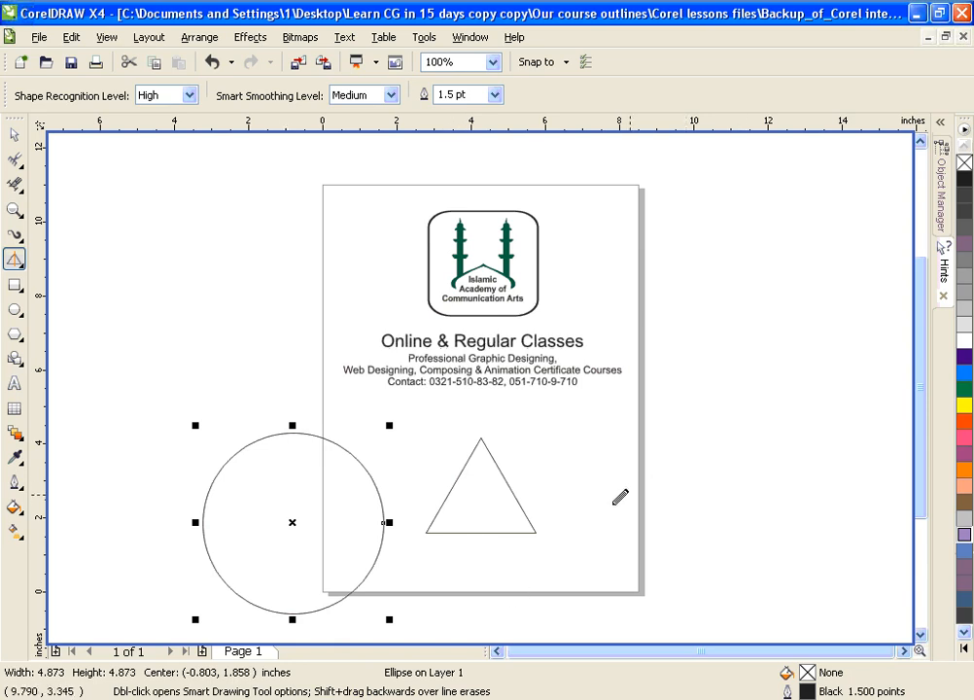
{"action": "mouse_move", "coordinate": [603, 530]}
{"action": "left_mouse_down"}
{"action": "mouse_move", "coordinate": [604, 426]}
{"action": "mouse_move", "coordinate": [636, 424]}
{"action": "mouse_move", "coordinate": [663, 444]}
{"action": "mouse_move", "coordinate": [789, 440]}
{"action": "mouse_move", "coordinate": [819, 540]}
{"action": "mouse_move", "coordinate": [603, 533]}
{"action": "left_mouse_up"}
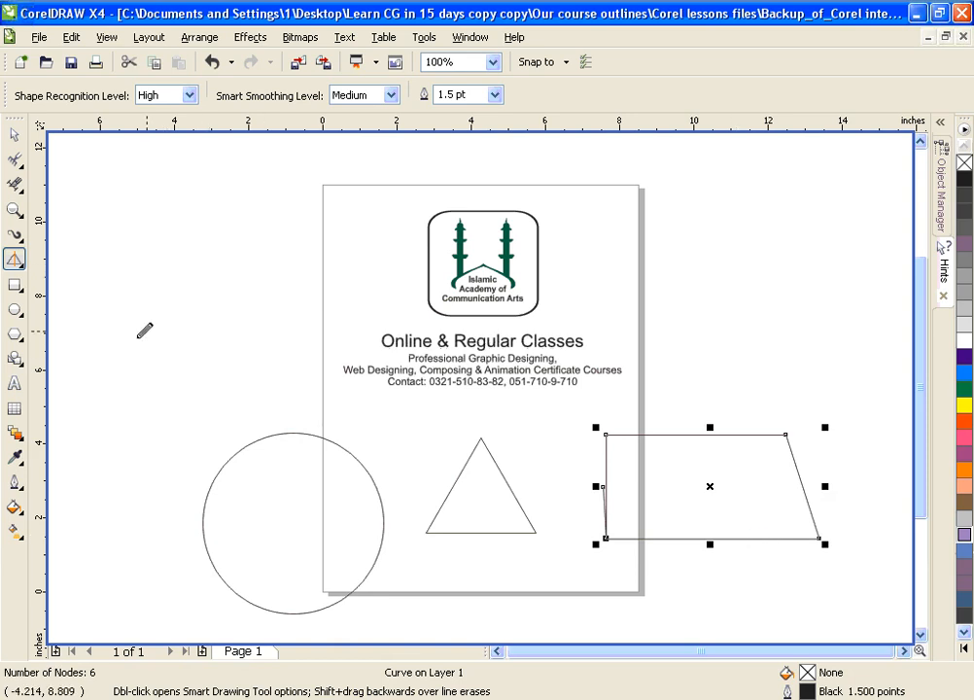
{"action": "mouse_move", "coordinate": [126, 337]}
{"action": "left_mouse_down"}
{"action": "mouse_move", "coordinate": [191, 230]}
{"action": "mouse_move", "coordinate": [311, 232]}
{"action": "mouse_move", "coordinate": [311, 334]}
{"action": "mouse_move", "coordinate": [130, 332]}
{"action": "left_mouse_up"}
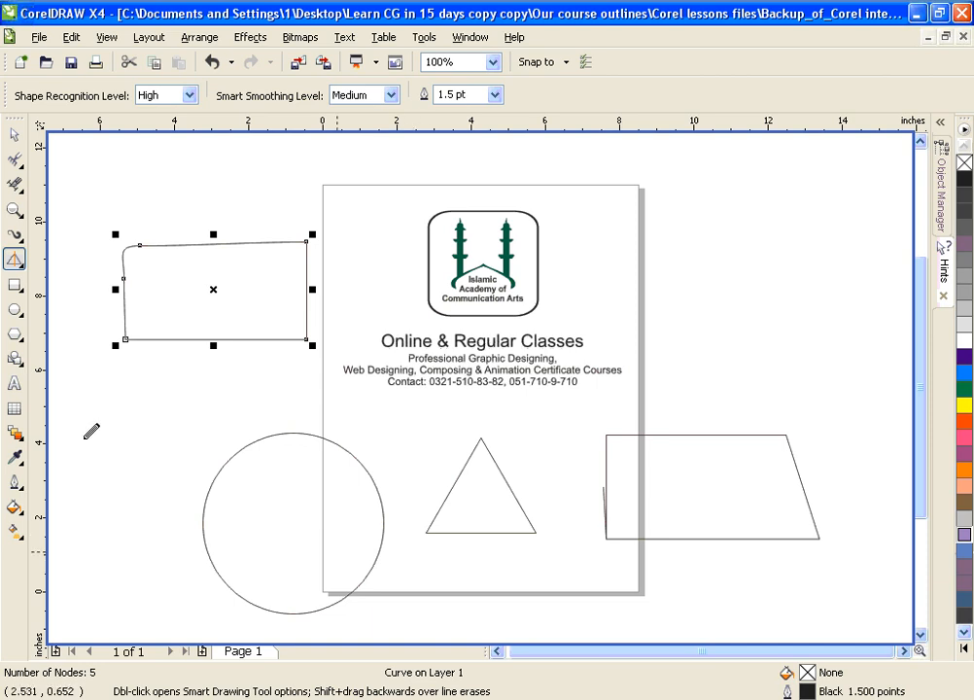
Step: Draw a tilted 3 Point Rectangle spanning about 5.54 by 4.31 inches below the contact text and delete it
{"action": "key", "text": "F6"}
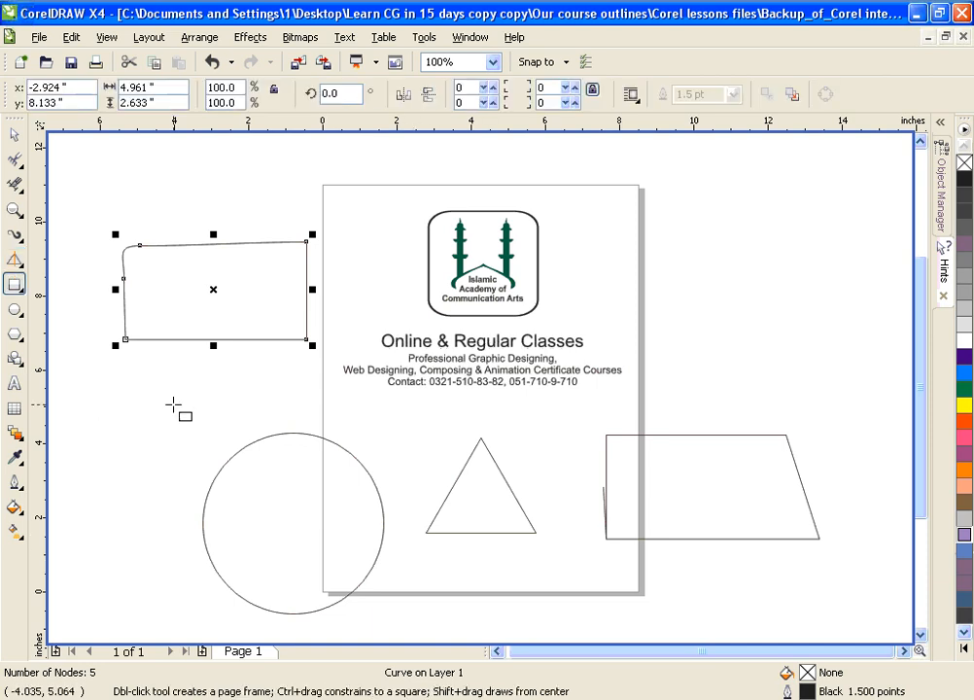
{"action": "left_click", "coordinate": [15, 284]}
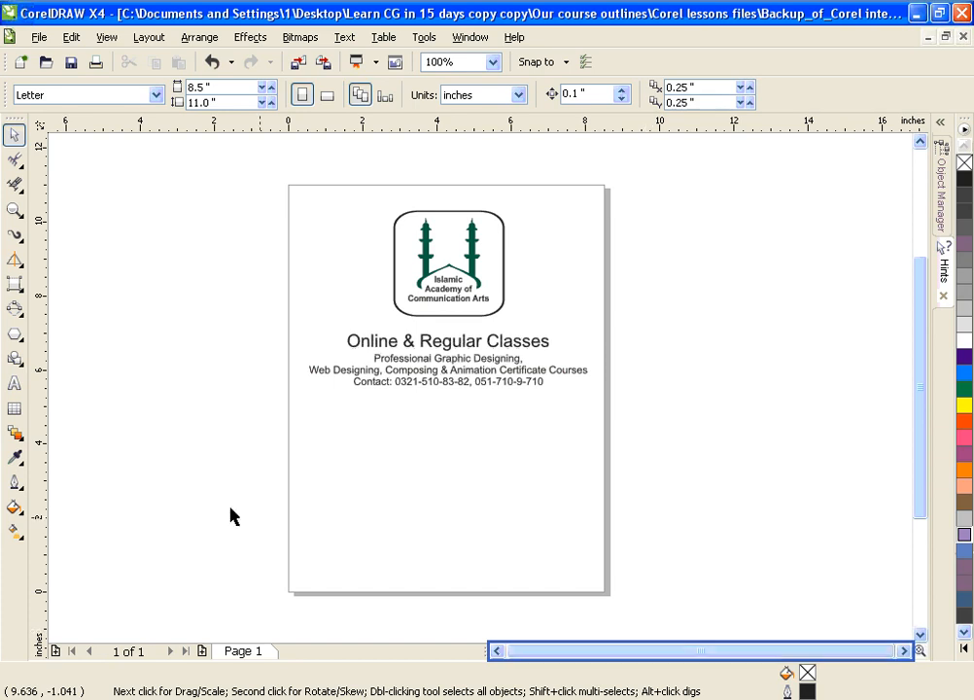
{"action": "left_click", "coordinate": [15, 284]}
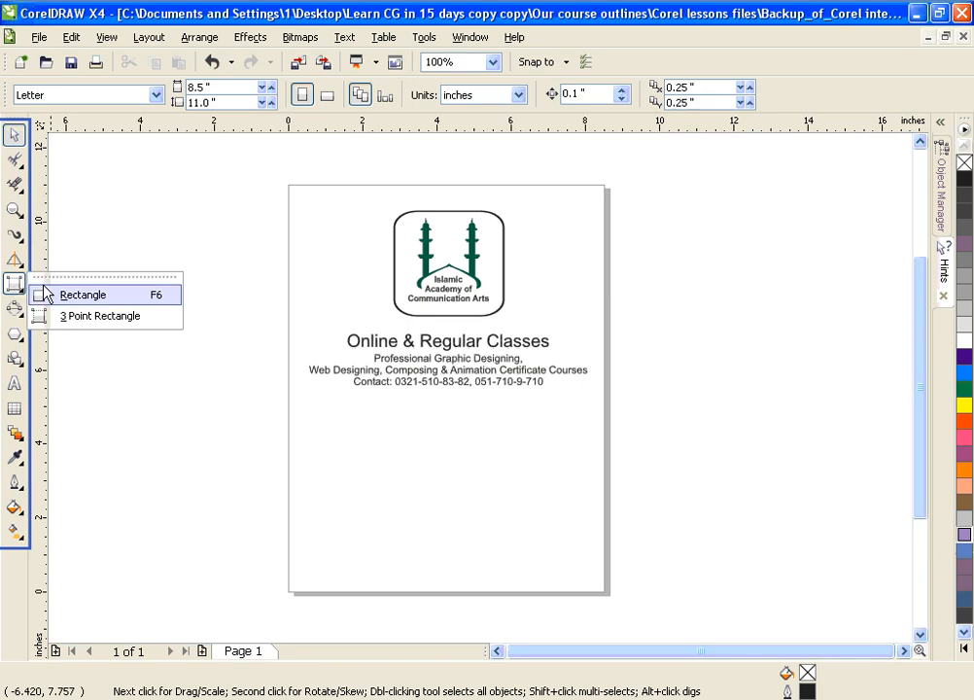
{"action": "left_click", "coordinate": [108, 323]}
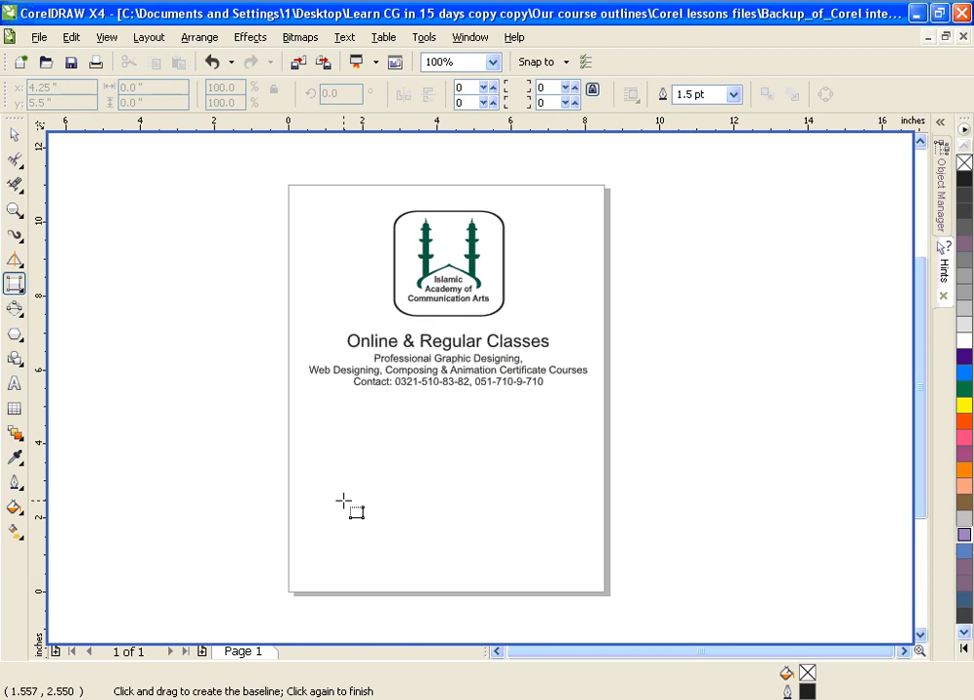
{"action": "left_click_drag", "start_coordinate": [344, 501], "coordinate": [512, 563]}
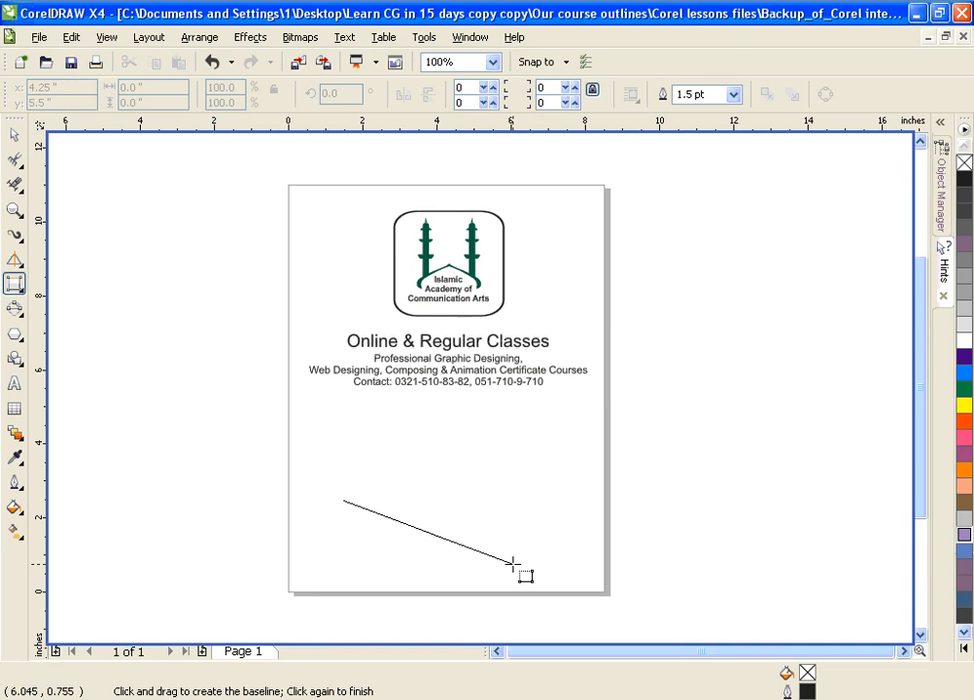
{"action": "left_click_drag", "start_coordinate": [512, 562], "coordinate": [517, 563]}
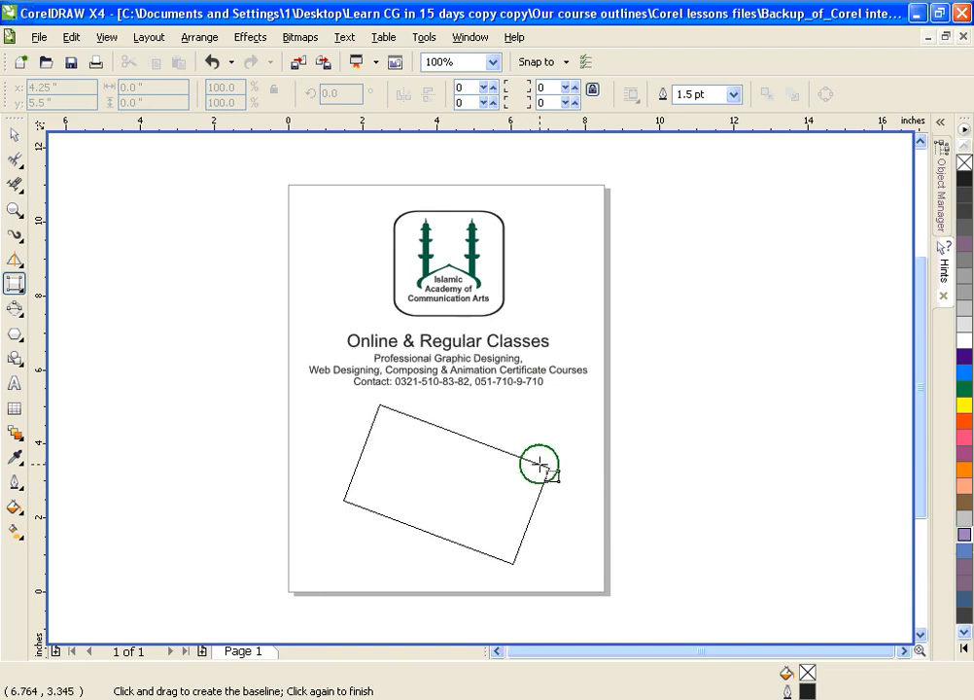
{"action": "left_click", "coordinate": [540, 465]}
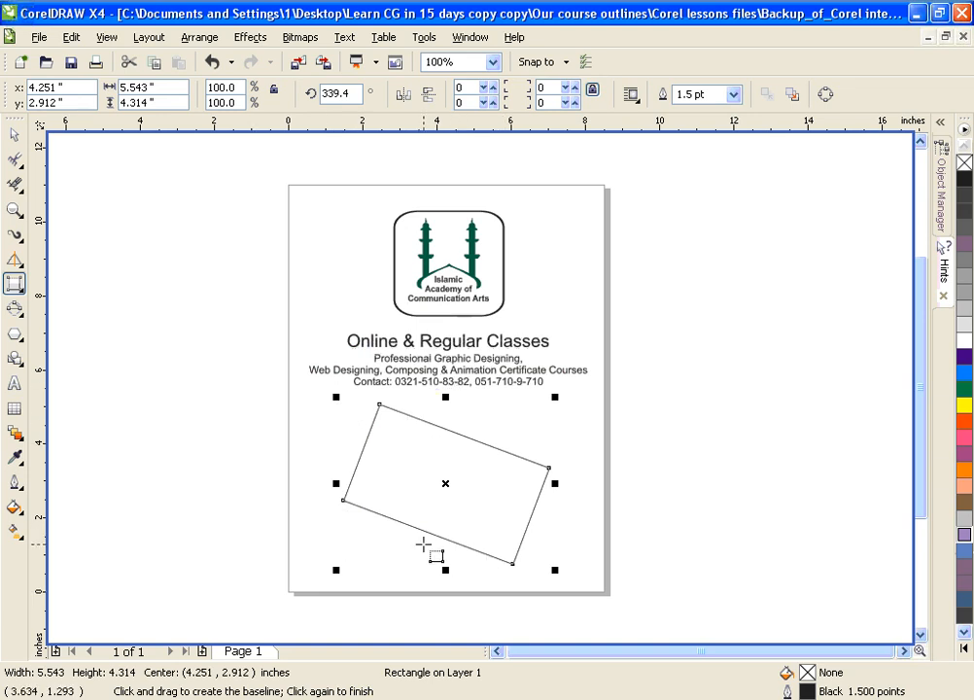
{"action": "key", "text": "Delete"}
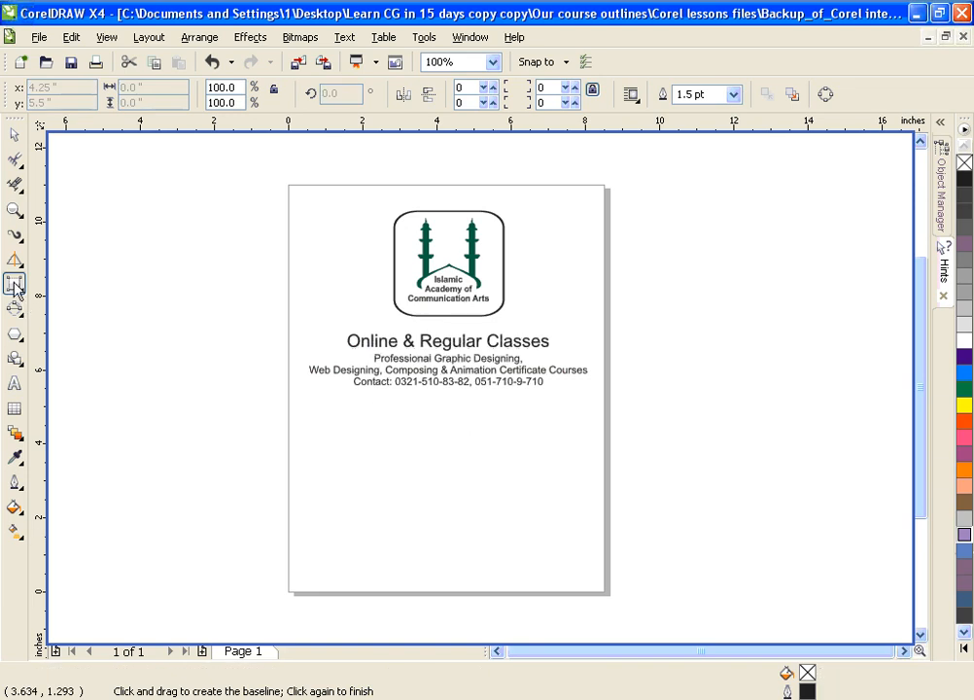
Step: Try drawing and rotating a regular rectangle about 2.87 by 2.69 inches below the contact text, and undo both operations
{"action": "left_click", "coordinate": [15, 283]}
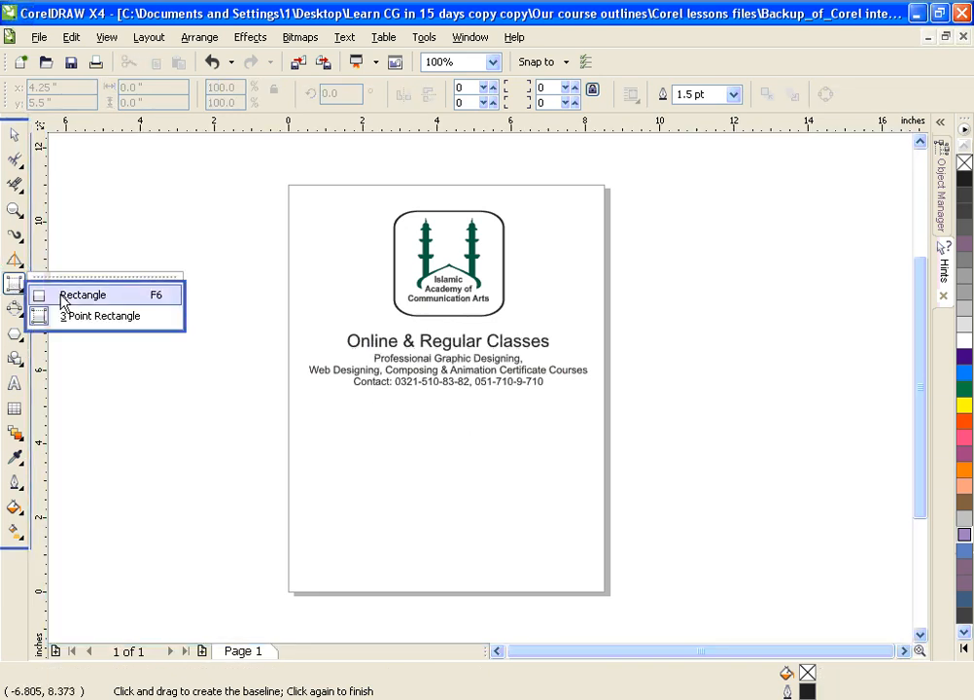
{"action": "left_click_drag", "start_coordinate": [366, 454], "coordinate": [466, 554]}
{"action": "left_click", "coordinate": [424, 515]}
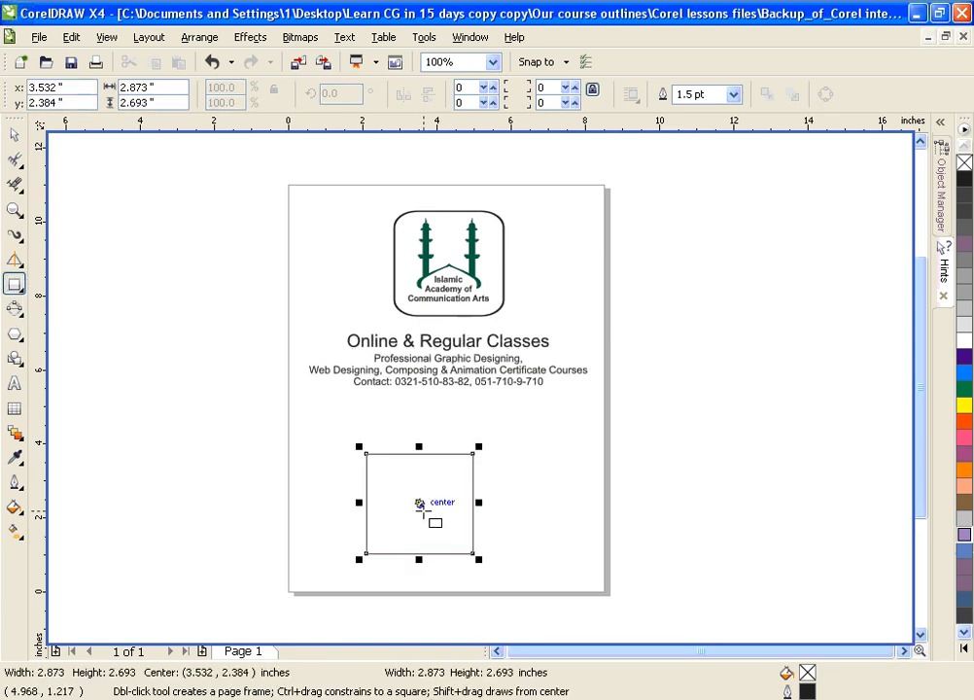
{"action": "left_click", "coordinate": [418, 503]}
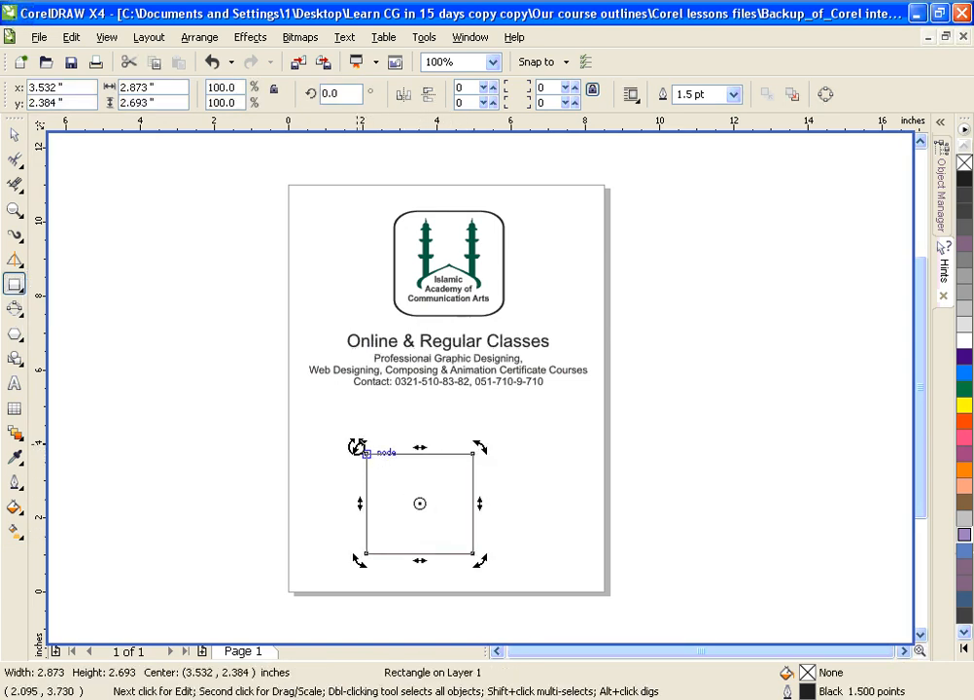
{"action": "left_click_drag", "start_coordinate": [362, 448], "coordinate": [426, 437]}
{"action": "key", "text": "ctrl+z"}
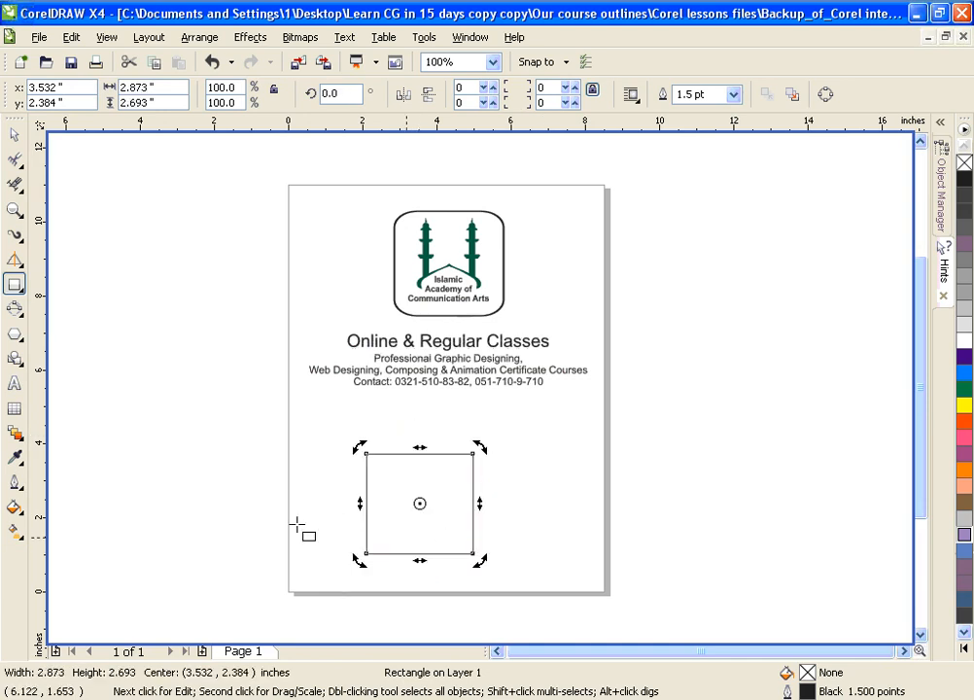
{"action": "key", "text": "ctrl+z"}
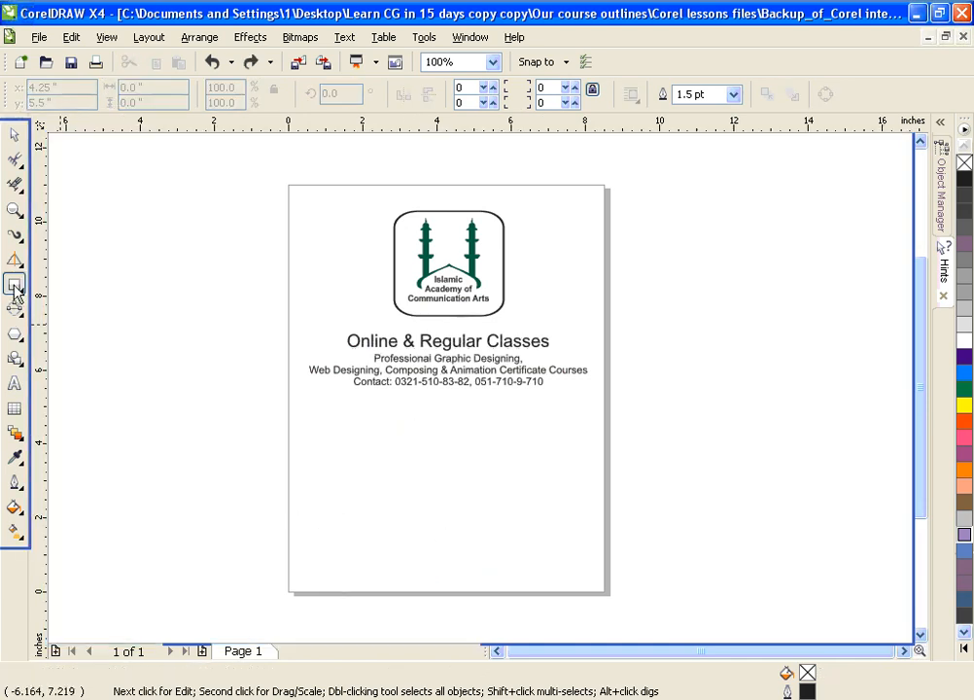
Step: Draw a tilted 3 Point Rectangle spanning about 3.77 by 3.77 inches below the contact text and delete it
{"action": "left_click", "coordinate": [14, 285]}
{"action": "left_click", "coordinate": [63, 319]}
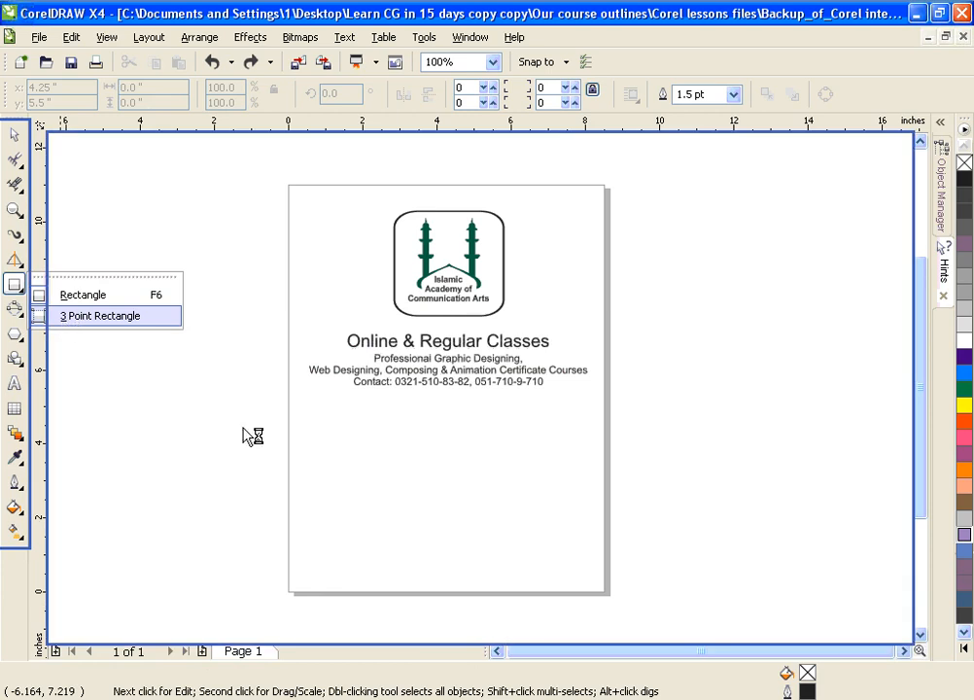
{"action": "left_click_drag", "start_coordinate": [356, 494], "coordinate": [423, 541]}
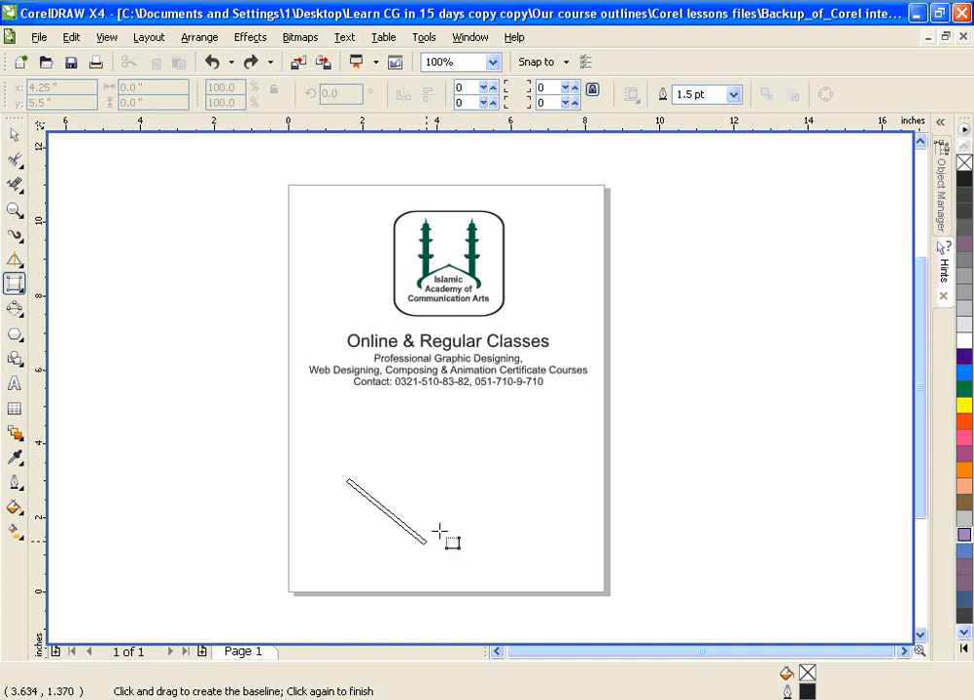
{"action": "left_click", "coordinate": [495, 475]}
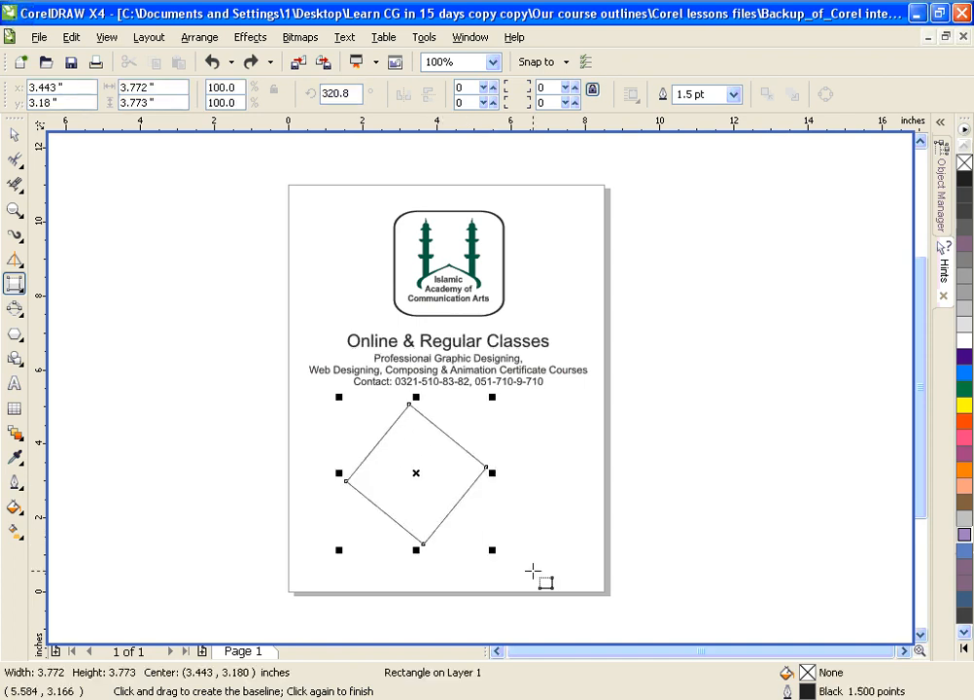
{"action": "key", "text": "Delete"}
Step: Draw a narrow ellipse about 0.87 by 2.69 inches below the contact text and rotate it to about 327.9 degrees
{"action": "left_click", "coordinate": [11, 315]}
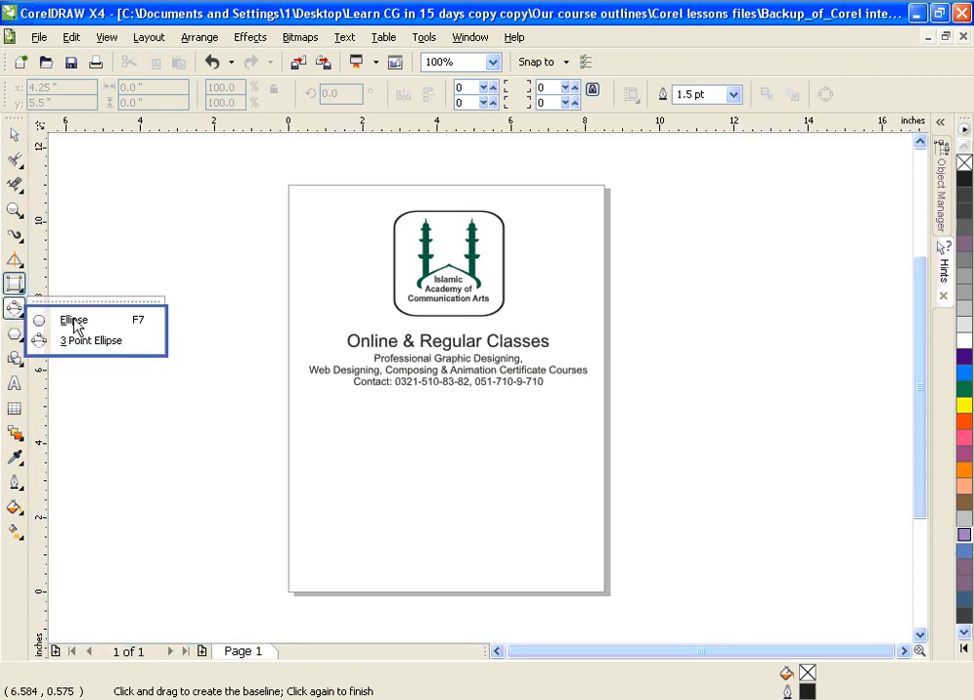
{"action": "left_click", "coordinate": [74, 325]}
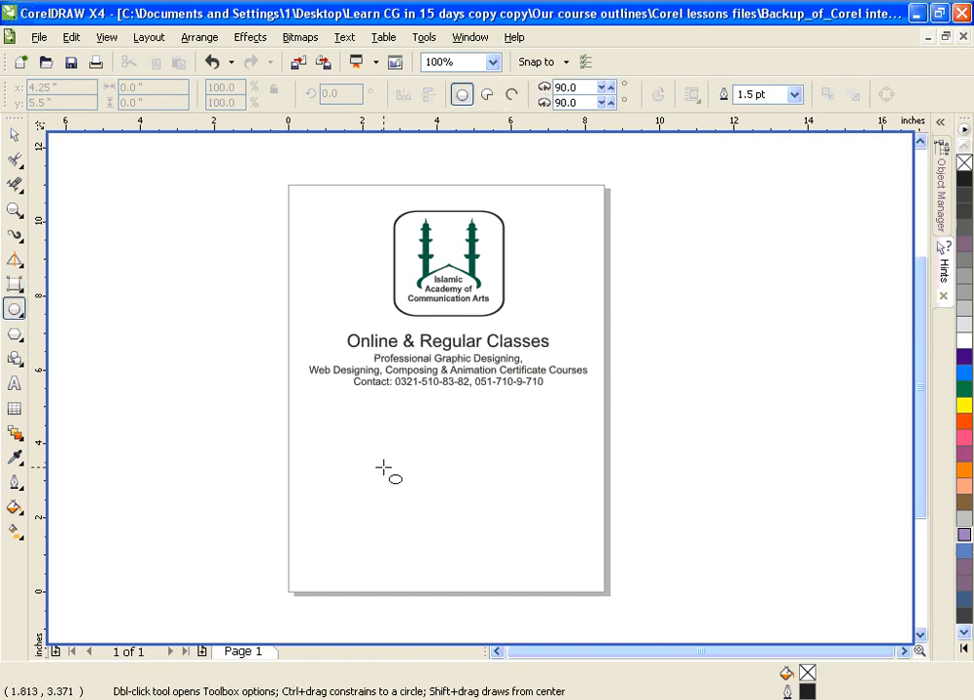
{"action": "left_click_drag", "start_coordinate": [382, 450], "coordinate": [415, 550]}
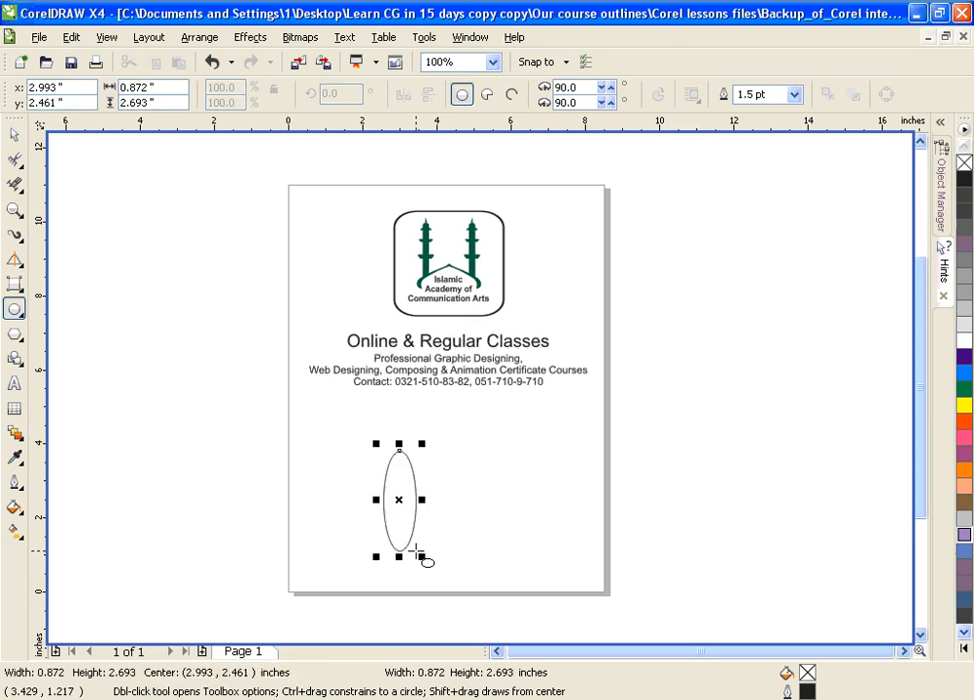
{"action": "left_click", "coordinate": [399, 499]}
{"action": "left_click_drag", "start_coordinate": [424, 440], "coordinate": [447, 469]}
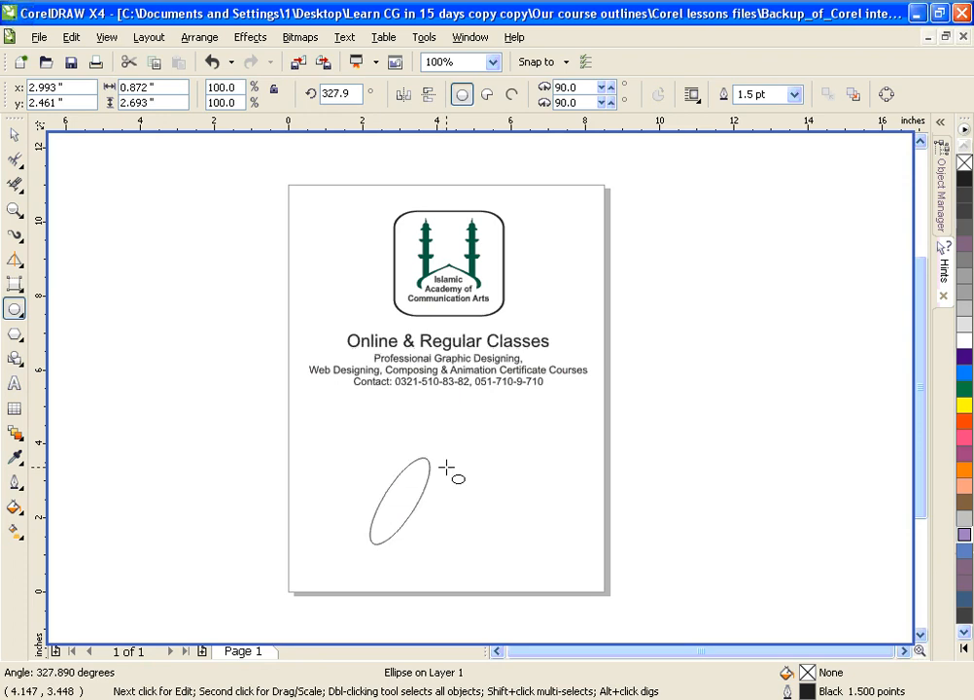
Step: Draw a similarly tilted 3 Point Ellipse spanning about 1.59 by 2.08 inches to the right of the first ellipse
{"action": "left_click", "coordinate": [15, 309]}
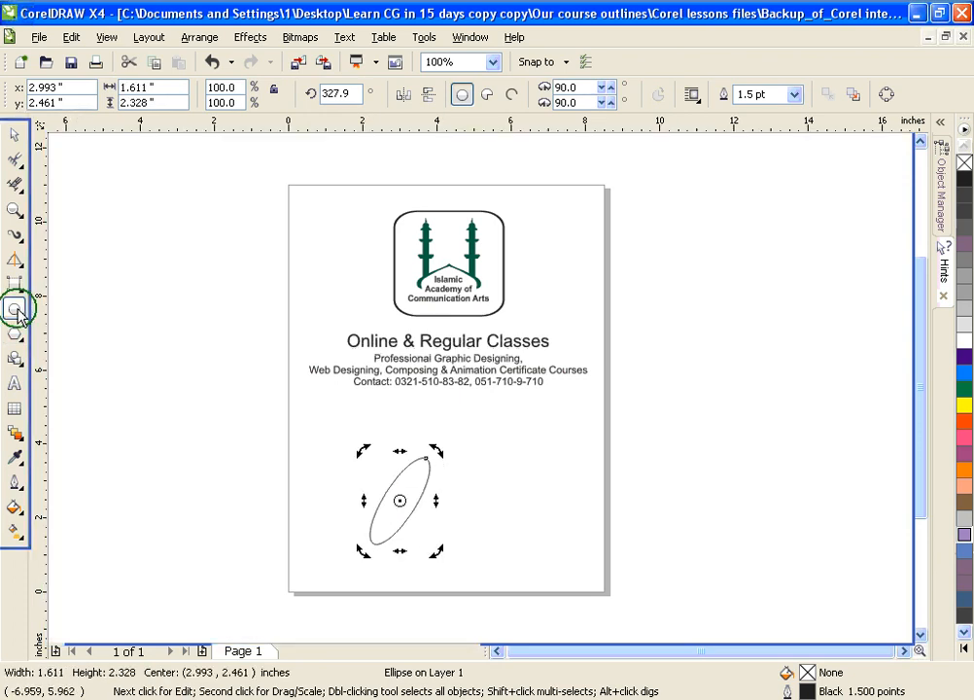
{"action": "left_click", "coordinate": [68, 342]}
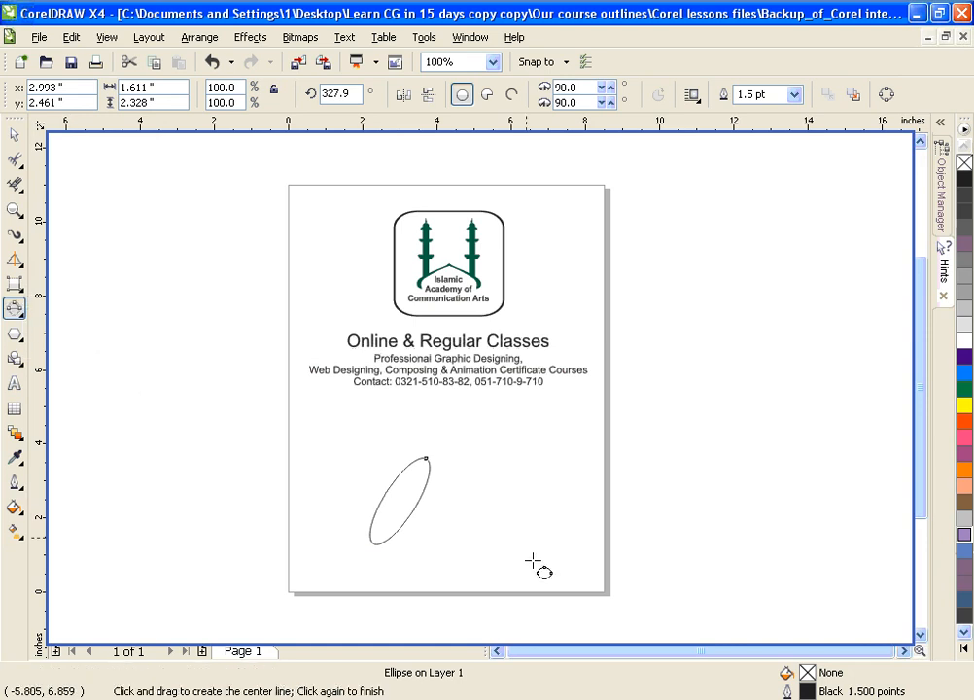
{"action": "left_click_drag", "start_coordinate": [473, 548], "coordinate": [524, 476]}
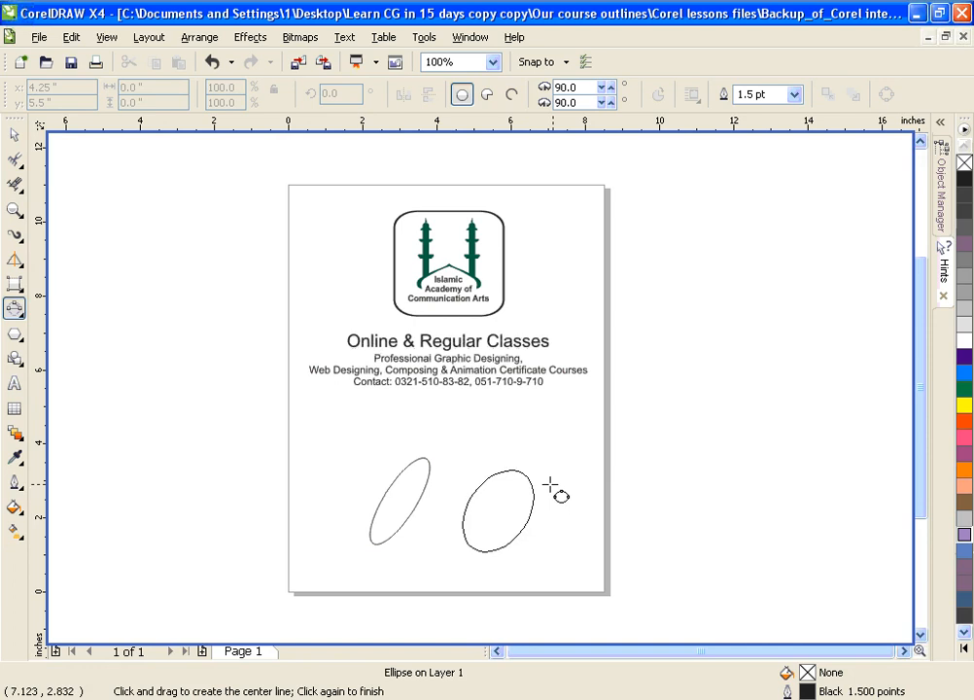
{"action": "left_click", "coordinate": [544, 483]}
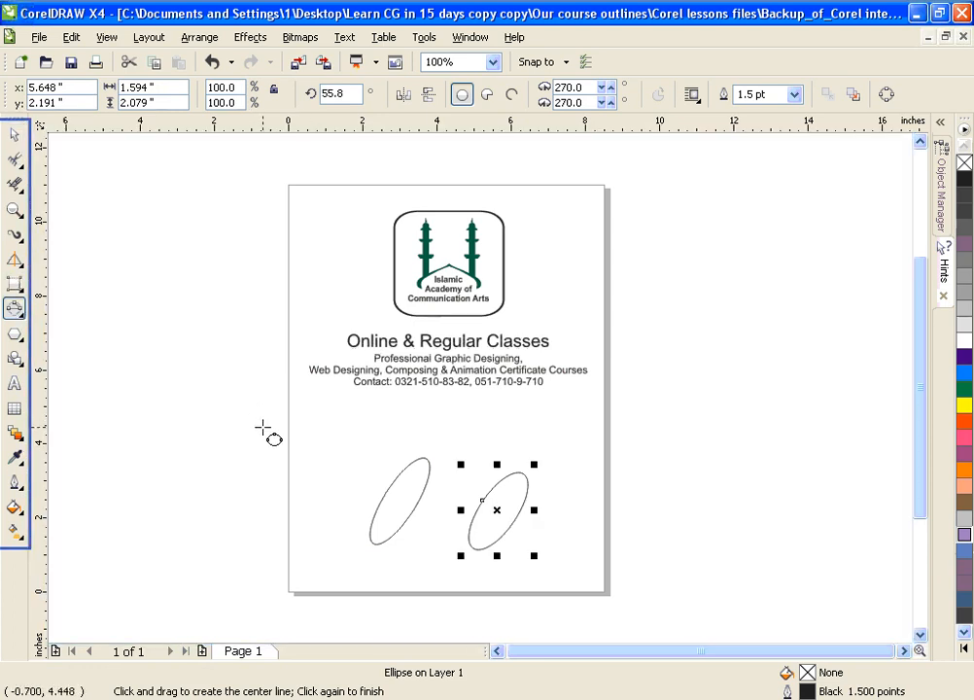
Step: Draw a star about 2.54 by 2.51 inches left of the page beside the ellipses and set its points to 8
{"action": "left_click", "coordinate": [14, 334]}
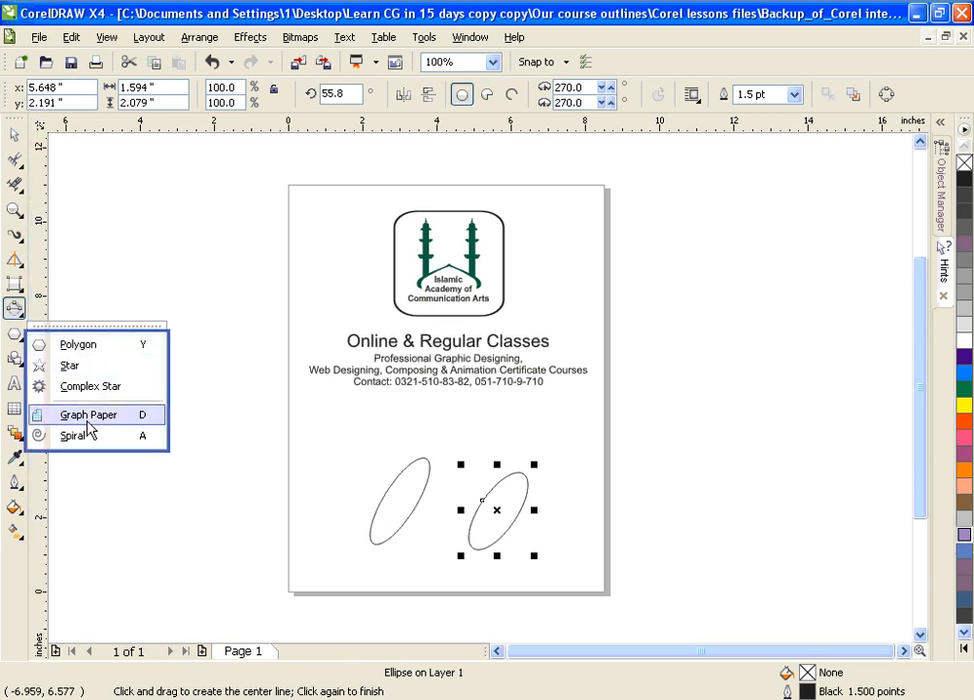
{"action": "left_click", "coordinate": [76, 367]}
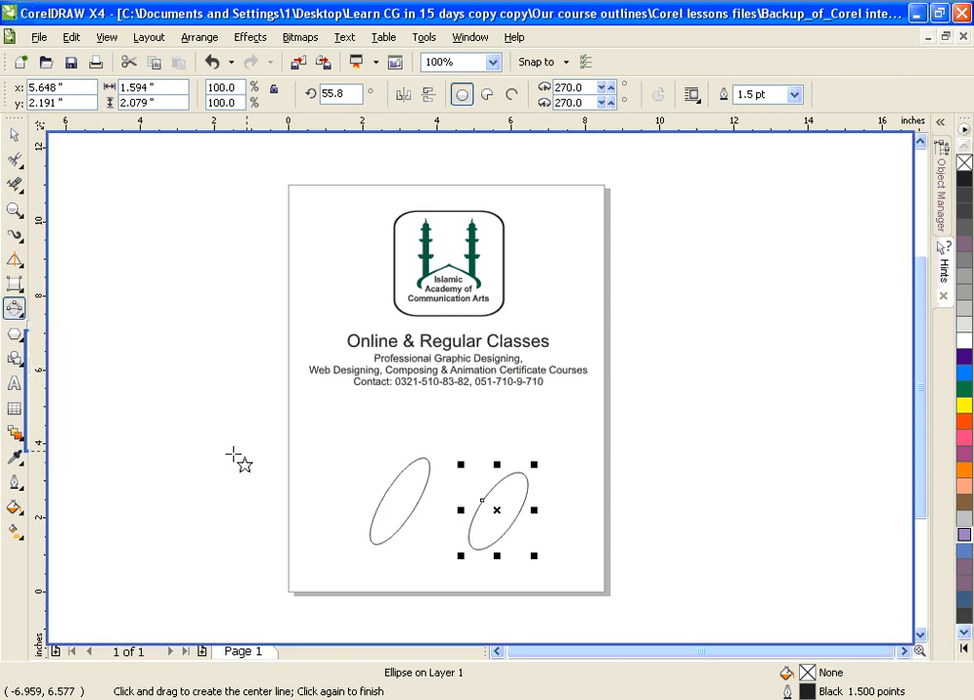
{"action": "left_click_drag", "start_coordinate": [167, 443], "coordinate": [259, 532]}
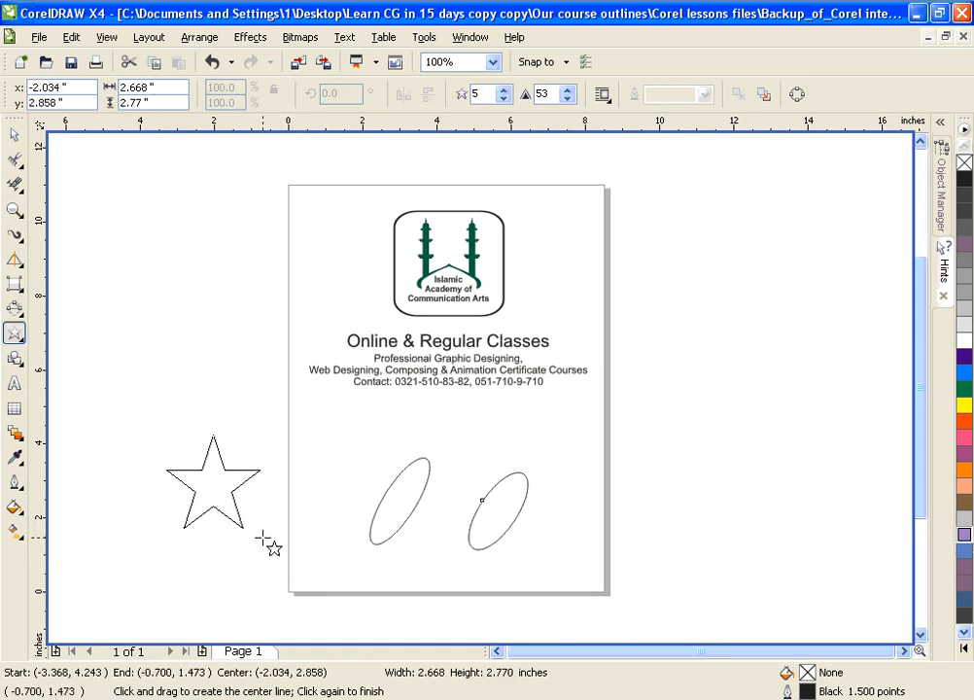
{"action": "left_click", "coordinate": [503, 88]}
{"action": "left_click", "coordinate": [503, 89]}
{"action": "left_click", "coordinate": [504, 88]}
Step: Draw a complex star about 3.89 by 3.91 inches above the eight-pointed star and set its points to 12
{"action": "left_click", "coordinate": [15, 333]}
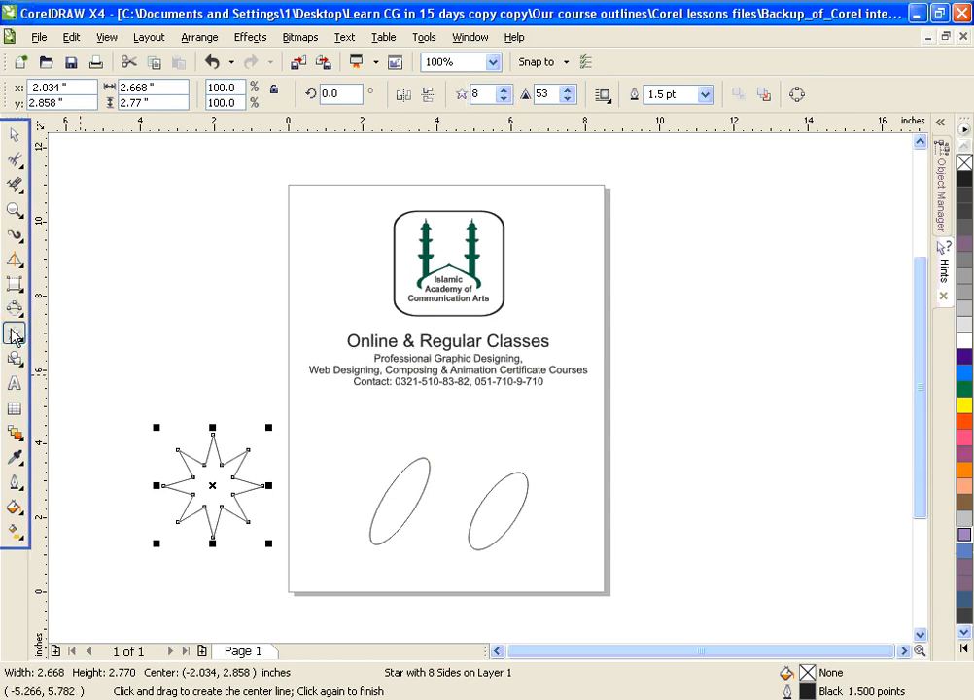
{"action": "left_click", "coordinate": [82, 389]}
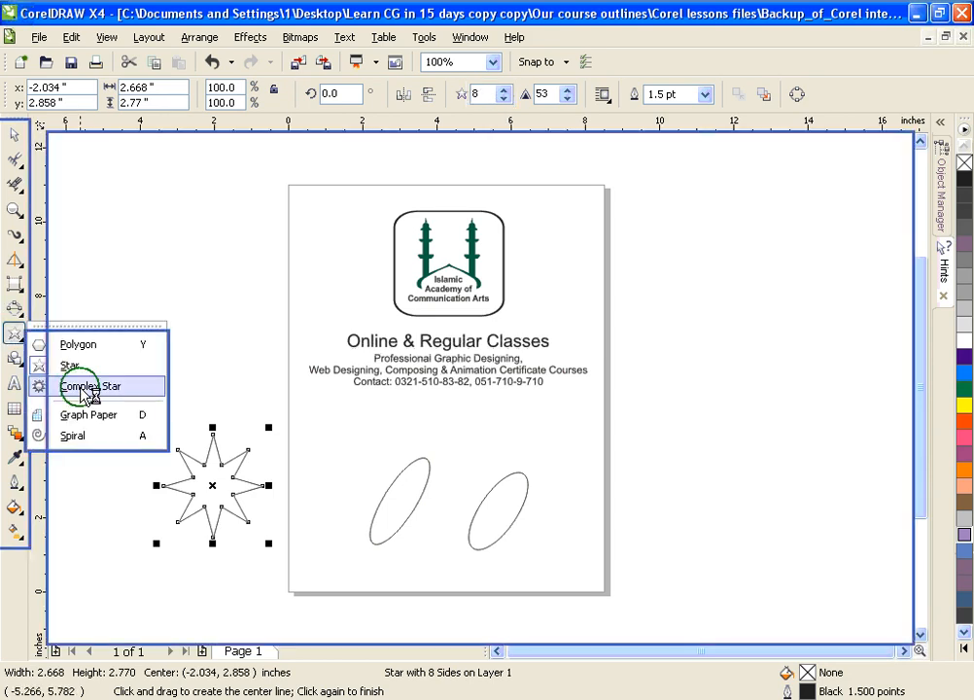
{"action": "left_click_drag", "start_coordinate": [112, 229], "coordinate": [263, 381]}
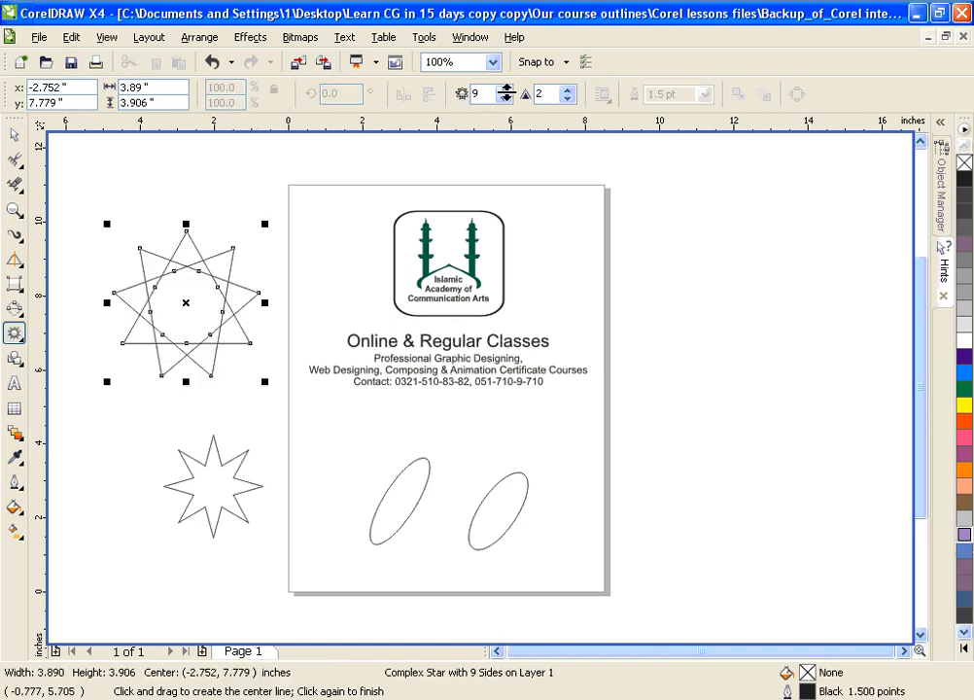
{"action": "left_click", "coordinate": [506, 90]}
{"action": "left_click", "coordinate": [506, 90]}
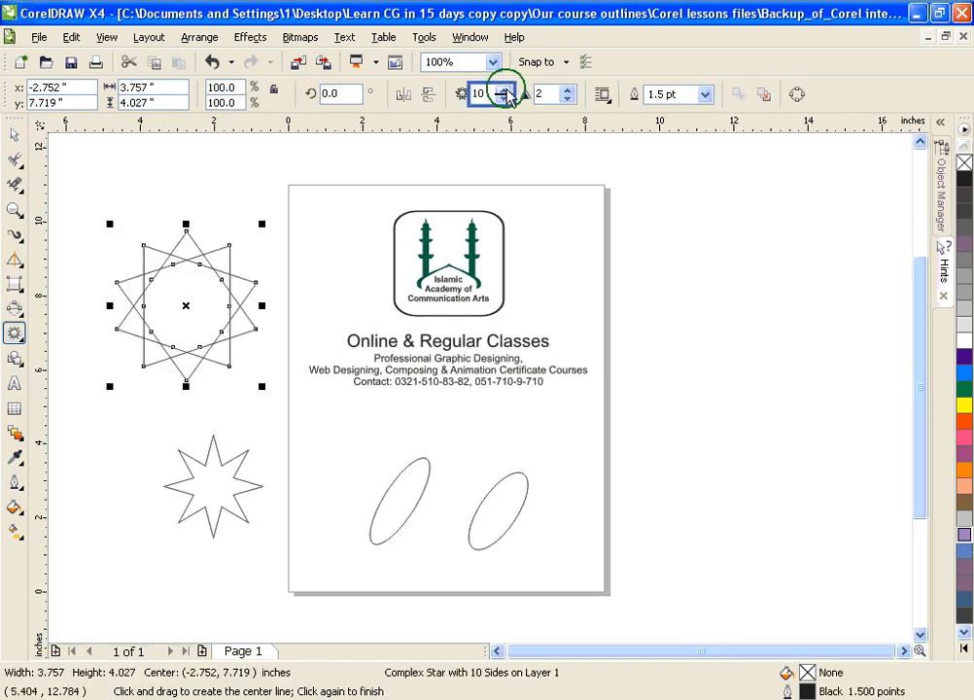
{"action": "left_click", "coordinate": [506, 90]}
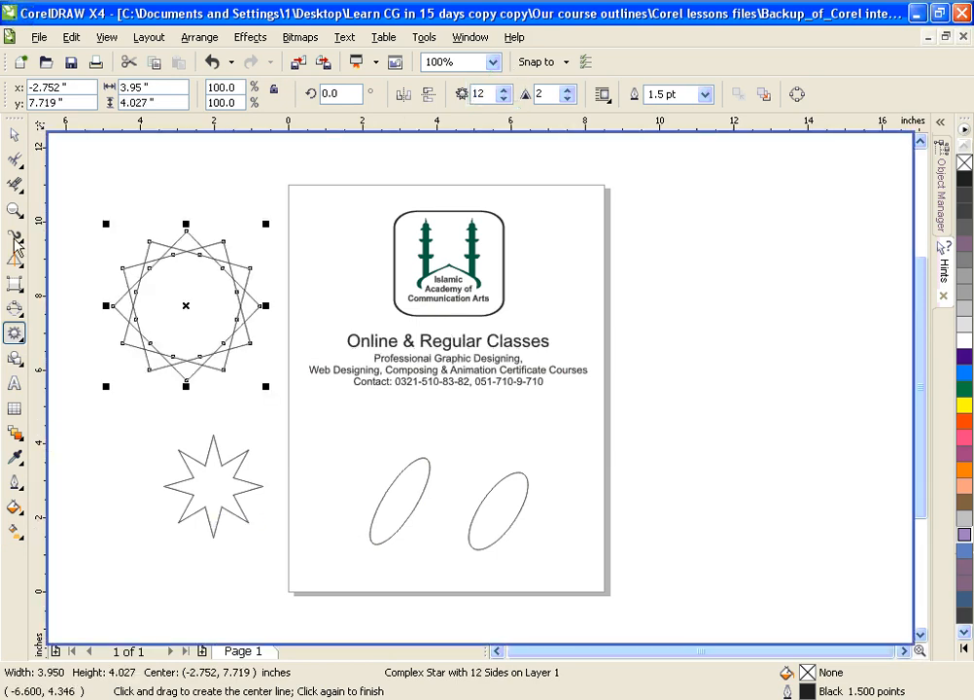
{"action": "left_click", "coordinate": [15, 359]}
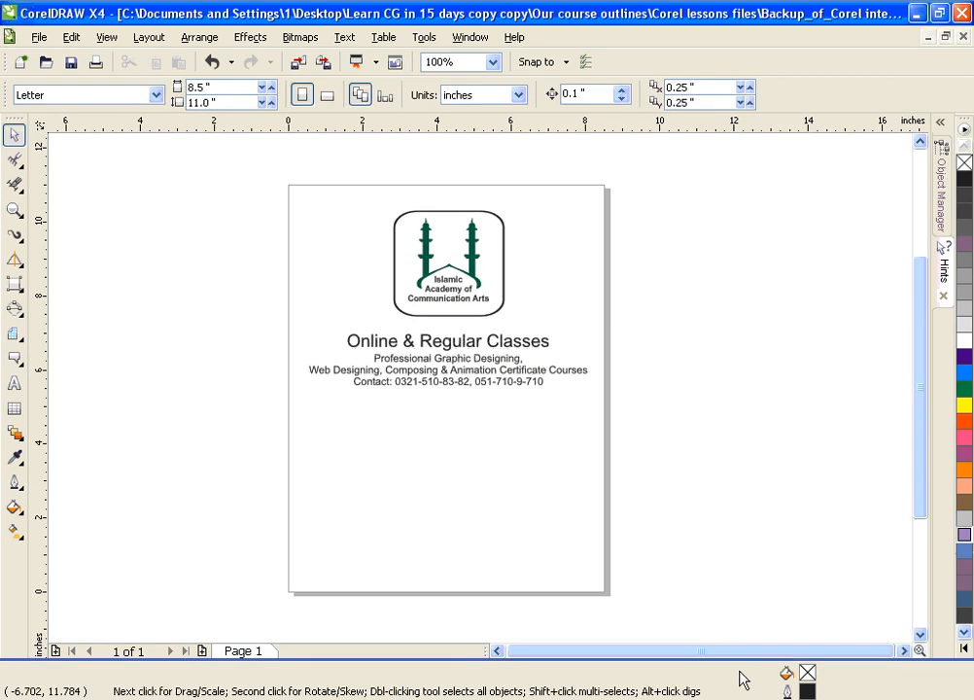
{"action": "left_click", "coordinate": [110, 612]}
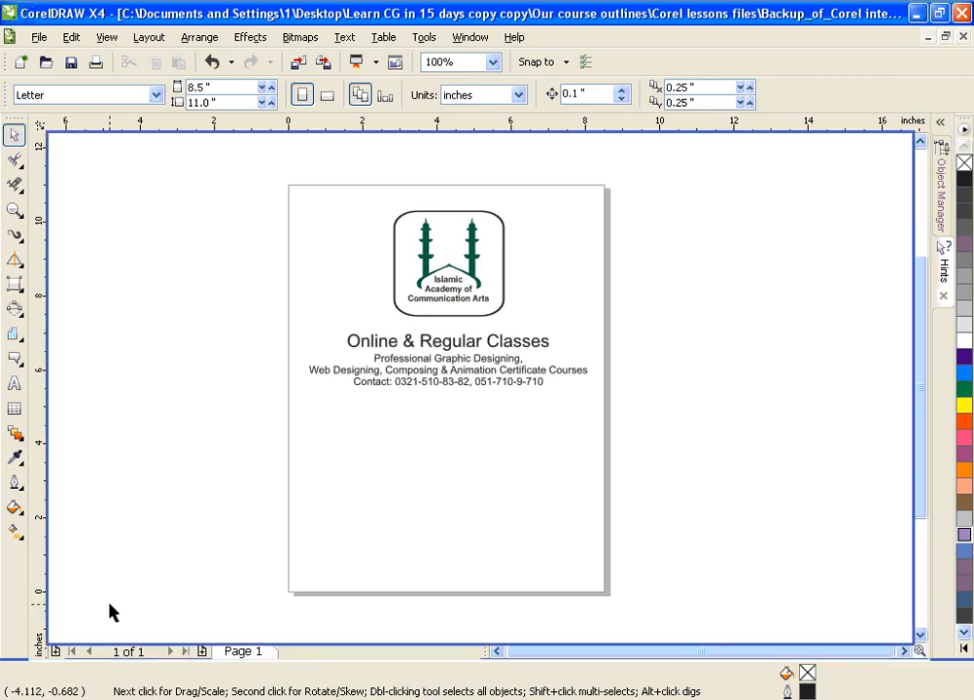
Step: Draw a 3-row, 4-column table about 6.82 by 3.85 inches below the contact text and place the text cursor in its first two top-row cells
{"action": "left_click", "coordinate": [17, 409]}
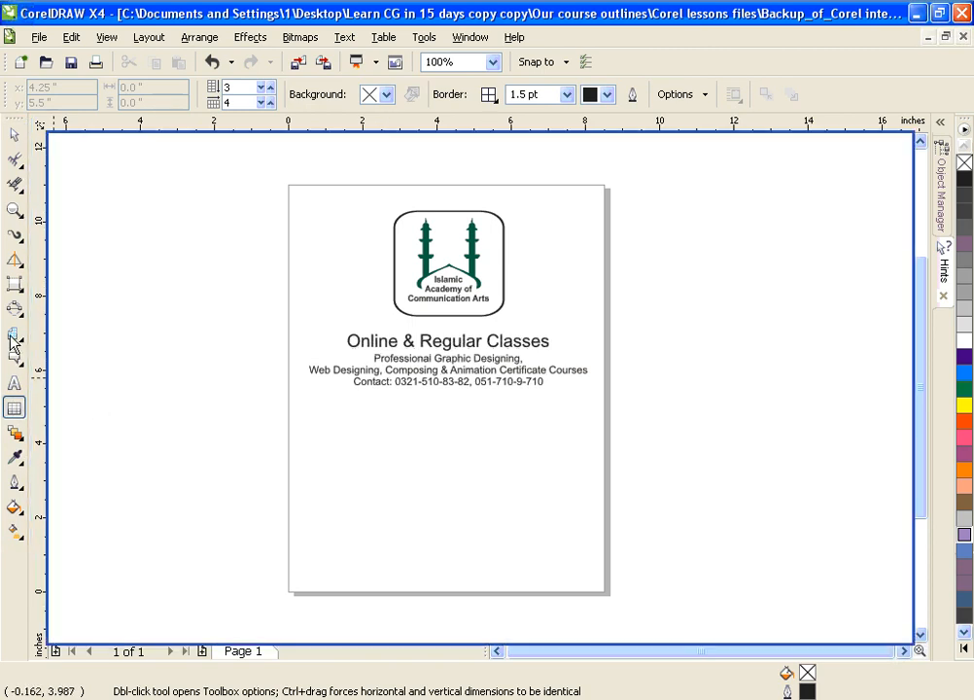
{"action": "left_click_drag", "start_coordinate": [335, 427], "coordinate": [590, 574]}
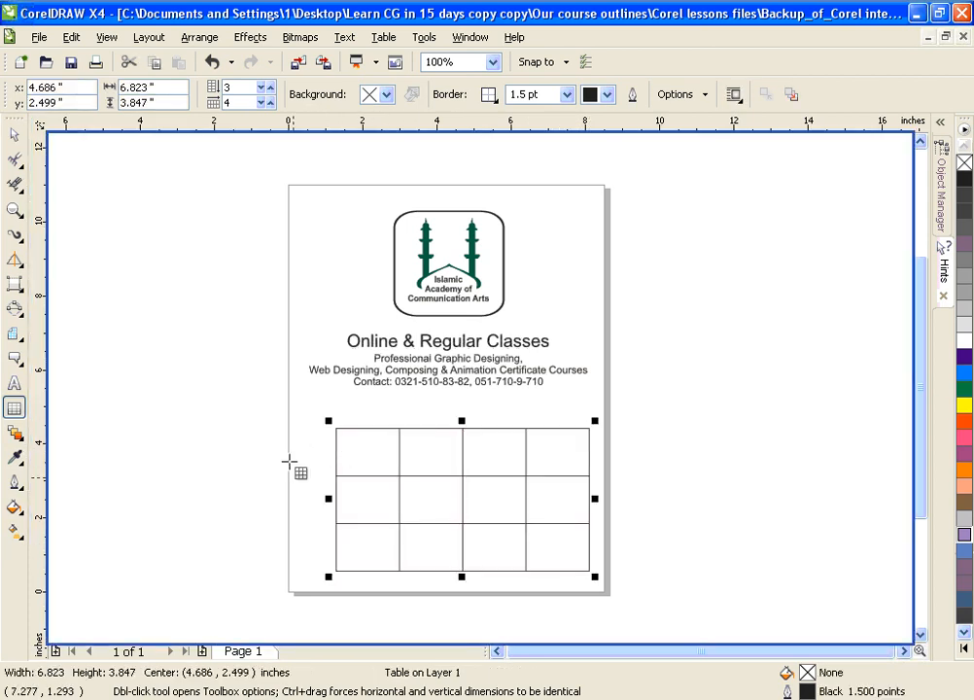
{"action": "left_click", "coordinate": [341, 439]}
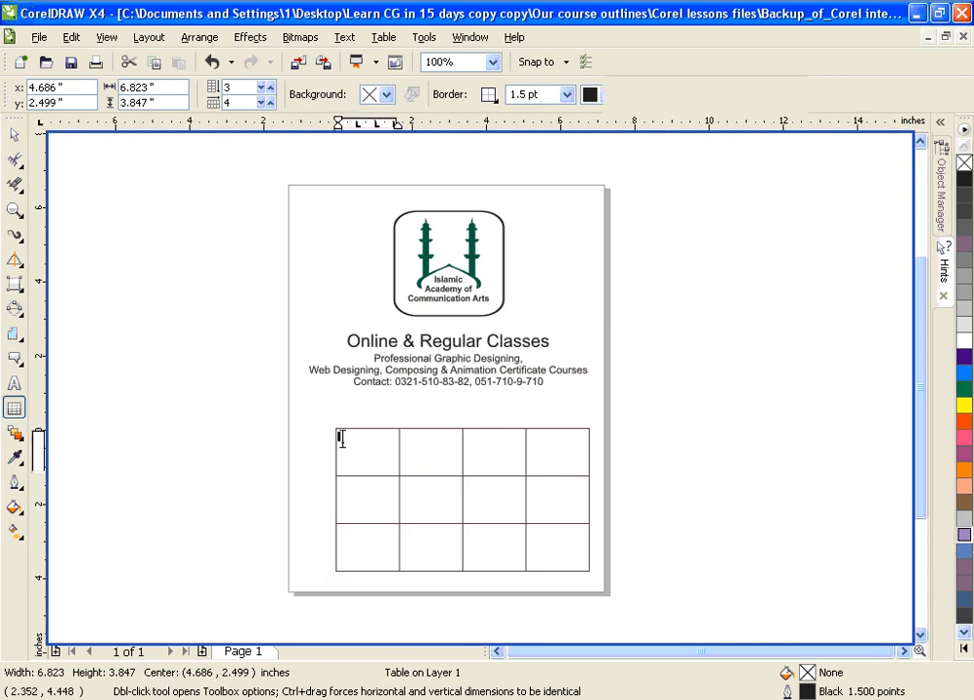
{"action": "left_click", "coordinate": [437, 441]}
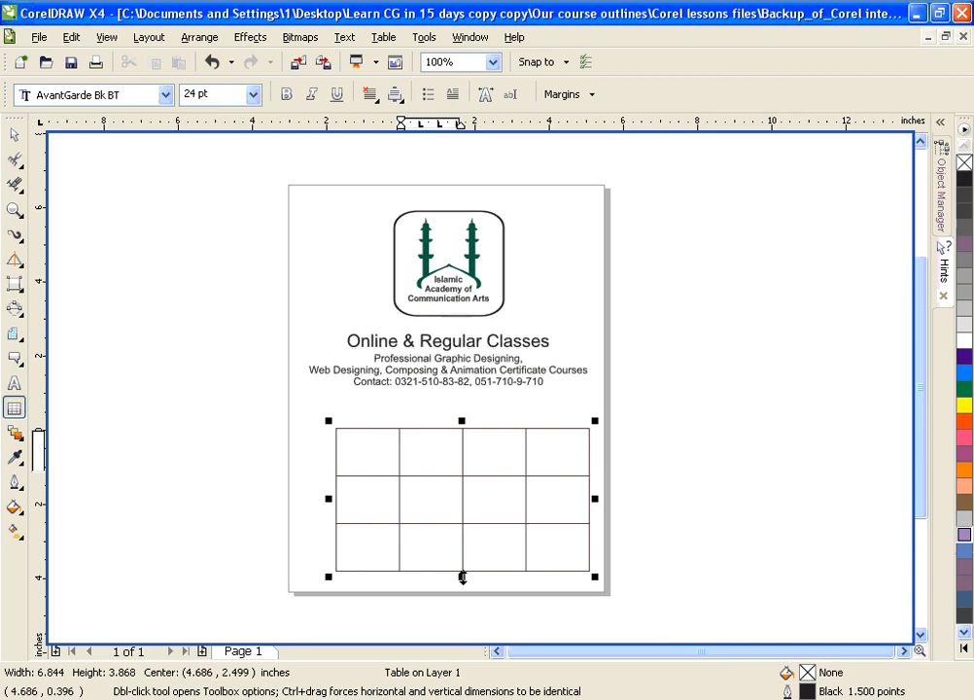
{"action": "left_click", "coordinate": [27, 320]}
{"action": "left_click", "coordinate": [407, 439]}
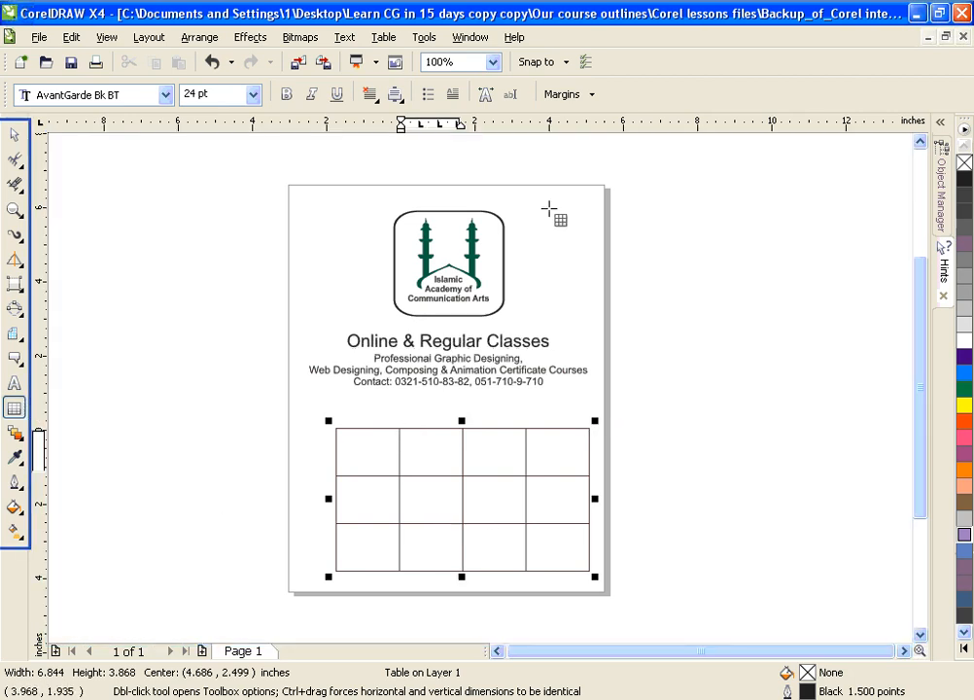
{"action": "left_click", "coordinate": [466, 522]}
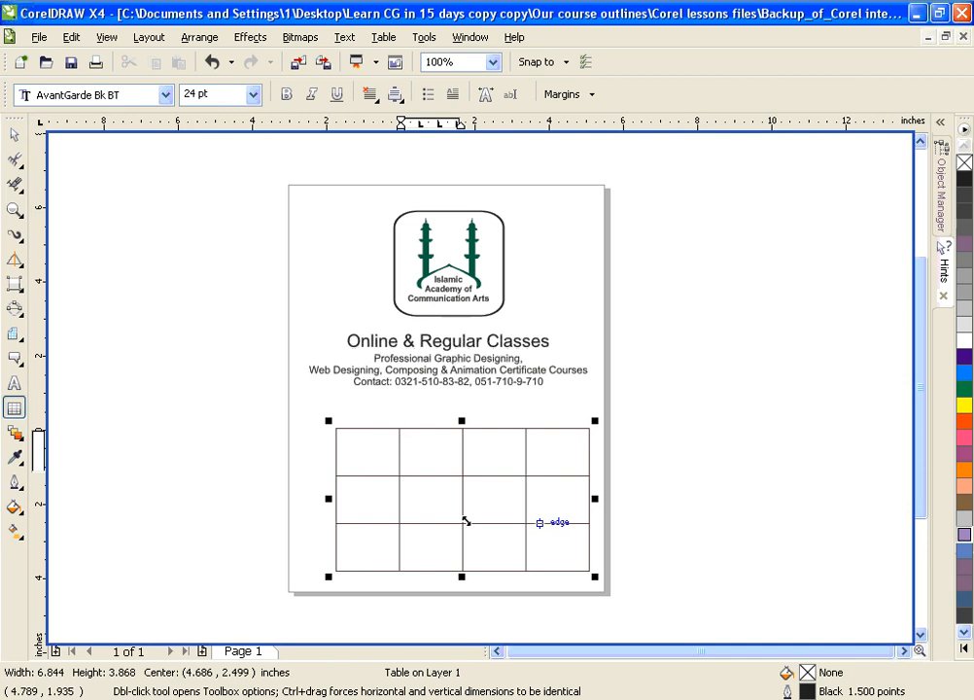